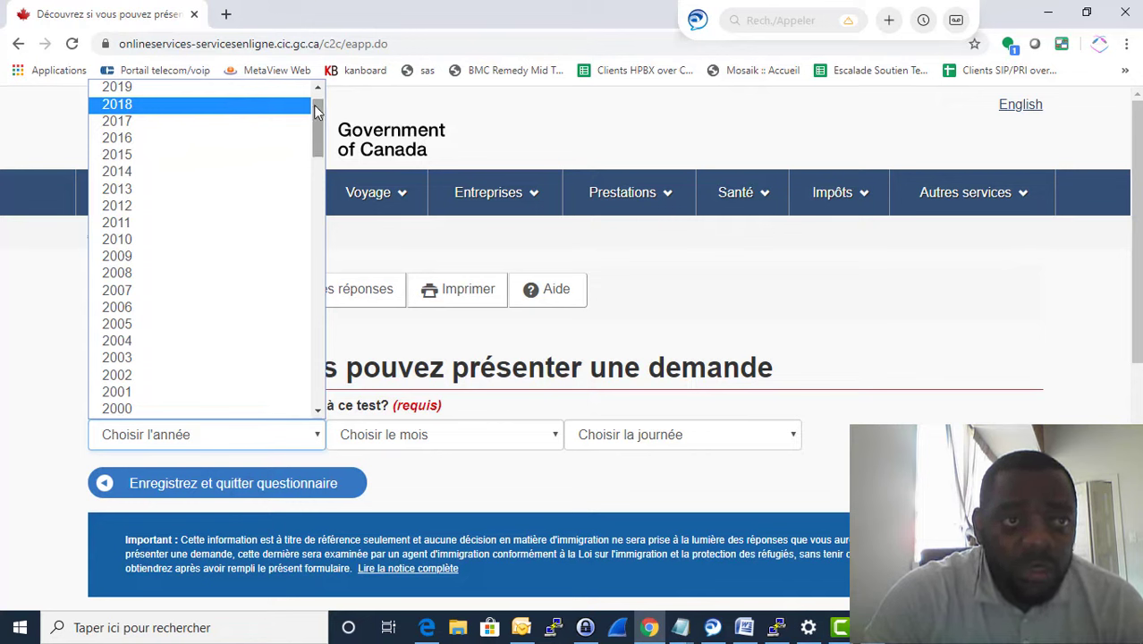
Set the language test date to 20 mars 2020
drag(313, 106, 313, 91)
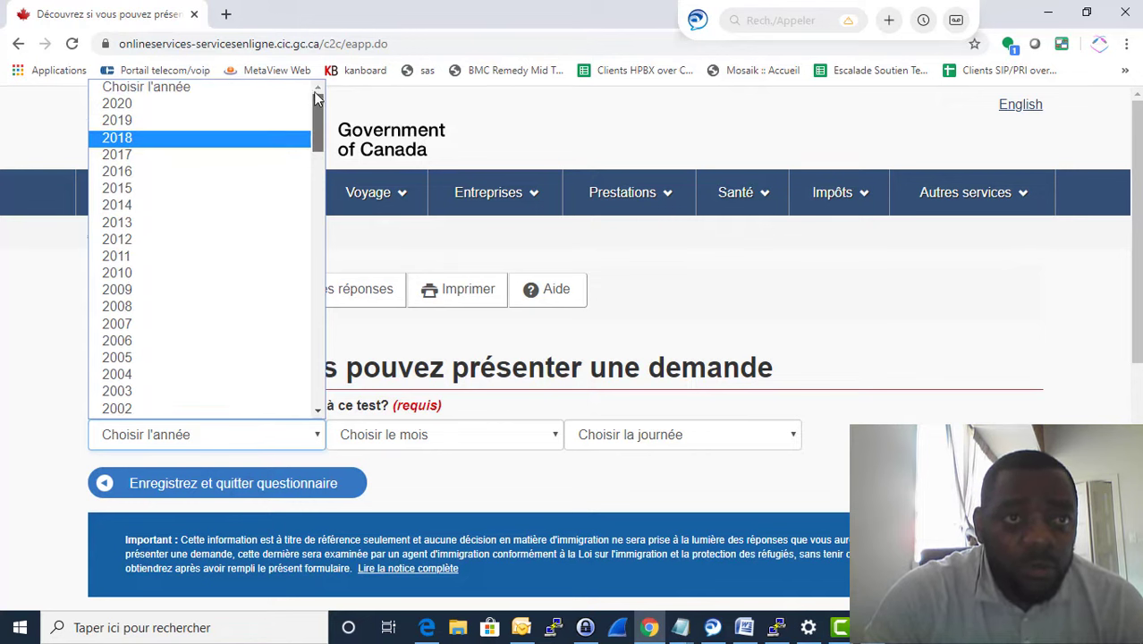
click(161, 112)
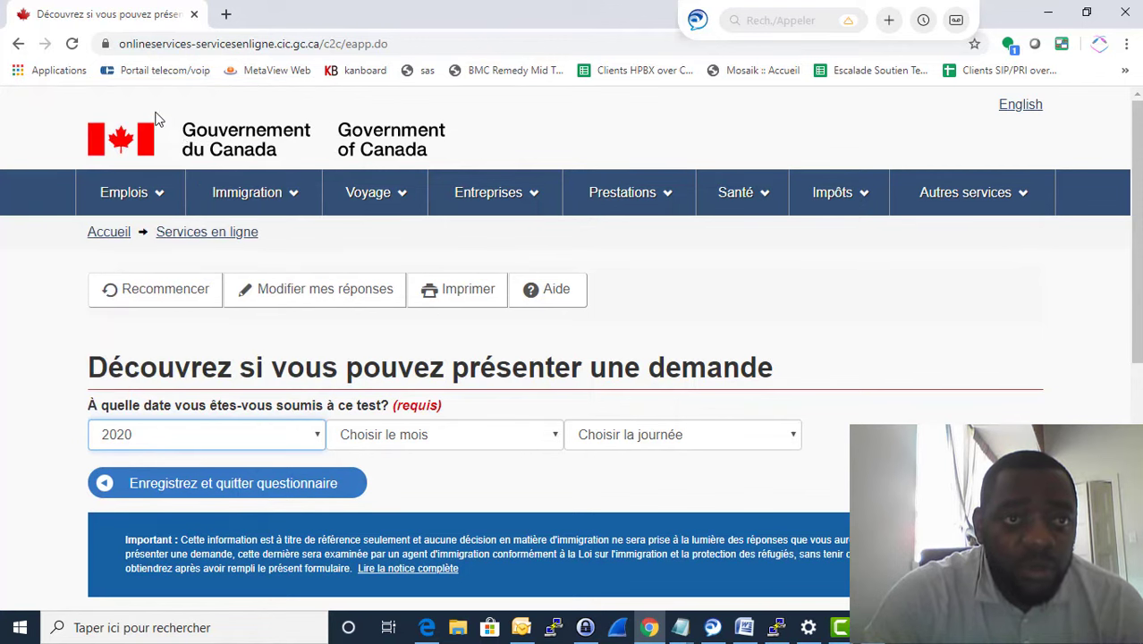
click(541, 438)
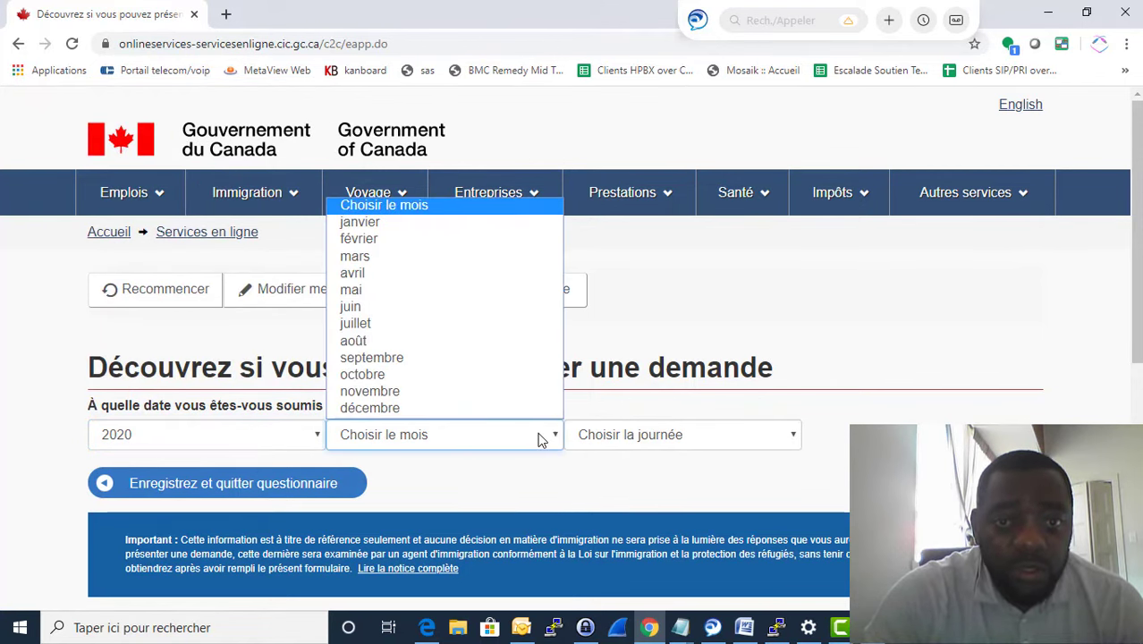
click(439, 257)
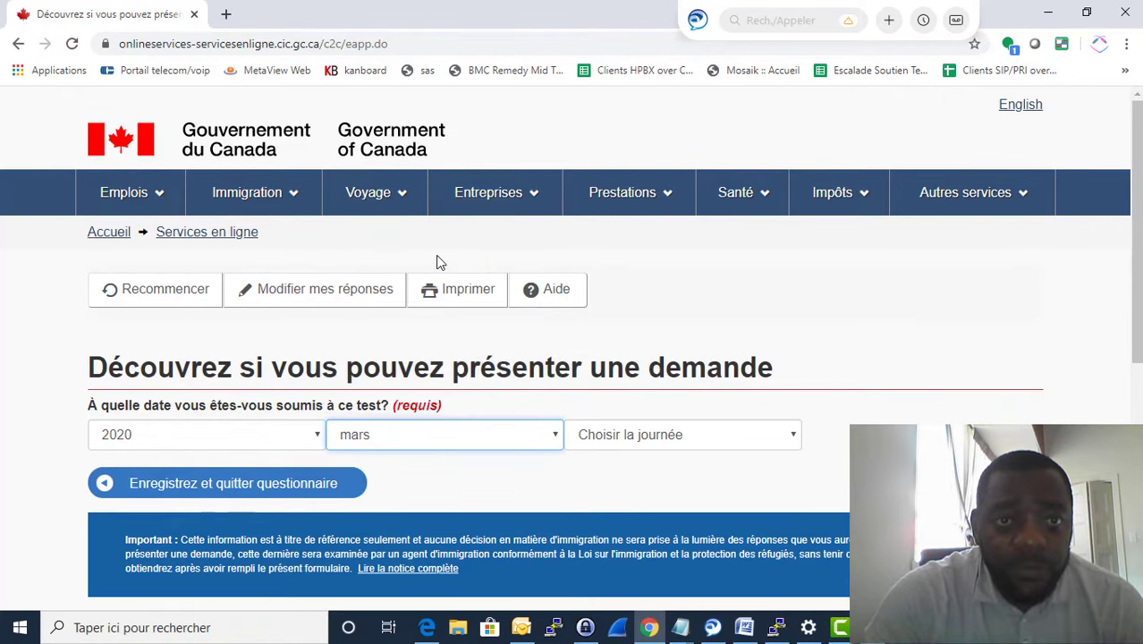
click(724, 447)
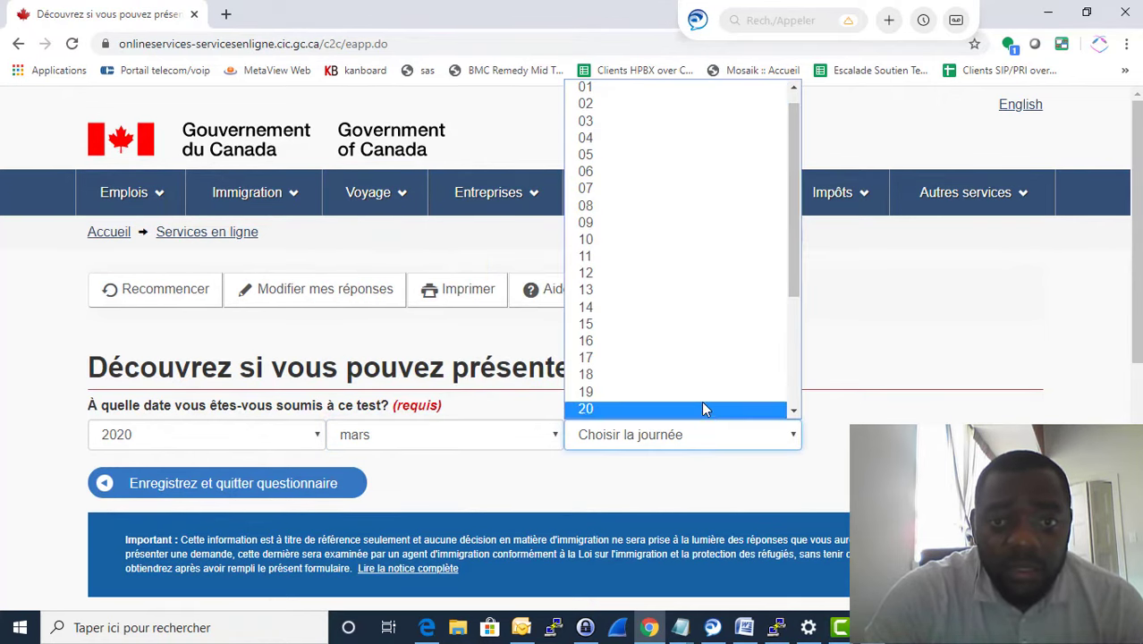
click(666, 407)
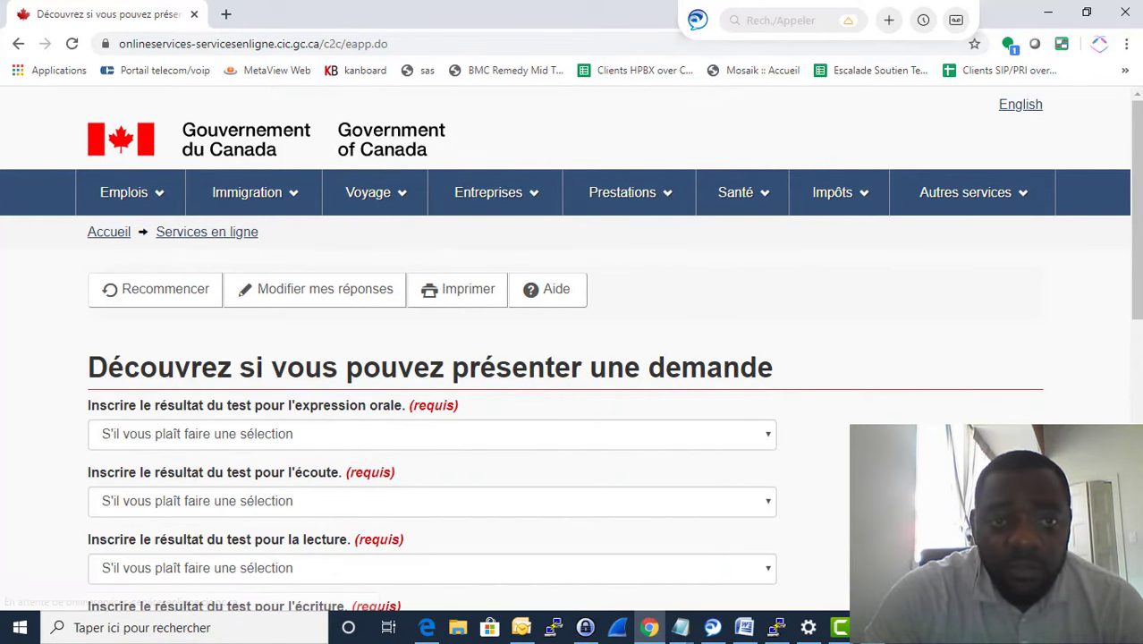
Enter scores oral 371-392, listening 298-315, reading 248-262, writing 371-392 and submit
scroll(1026, 239, down, 2)
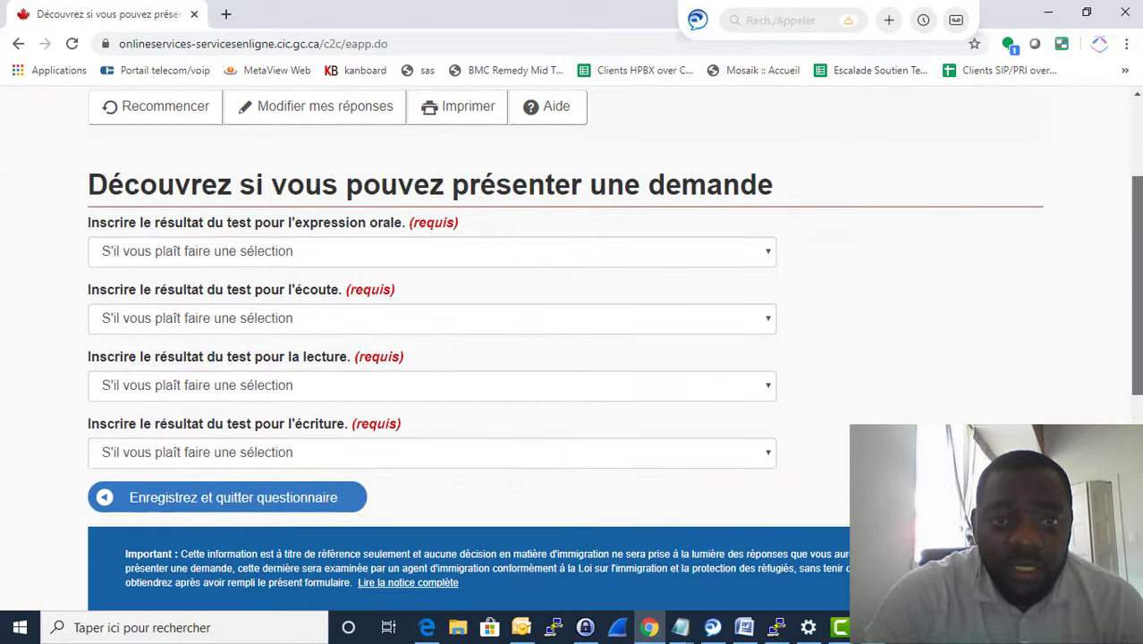
click(746, 250)
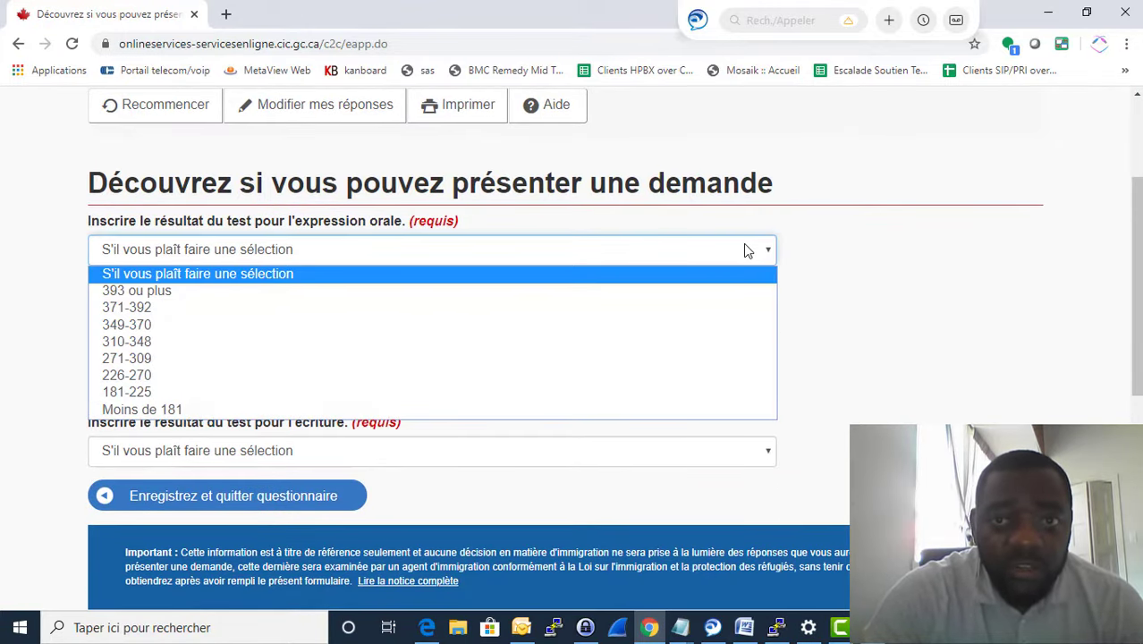
click(640, 308)
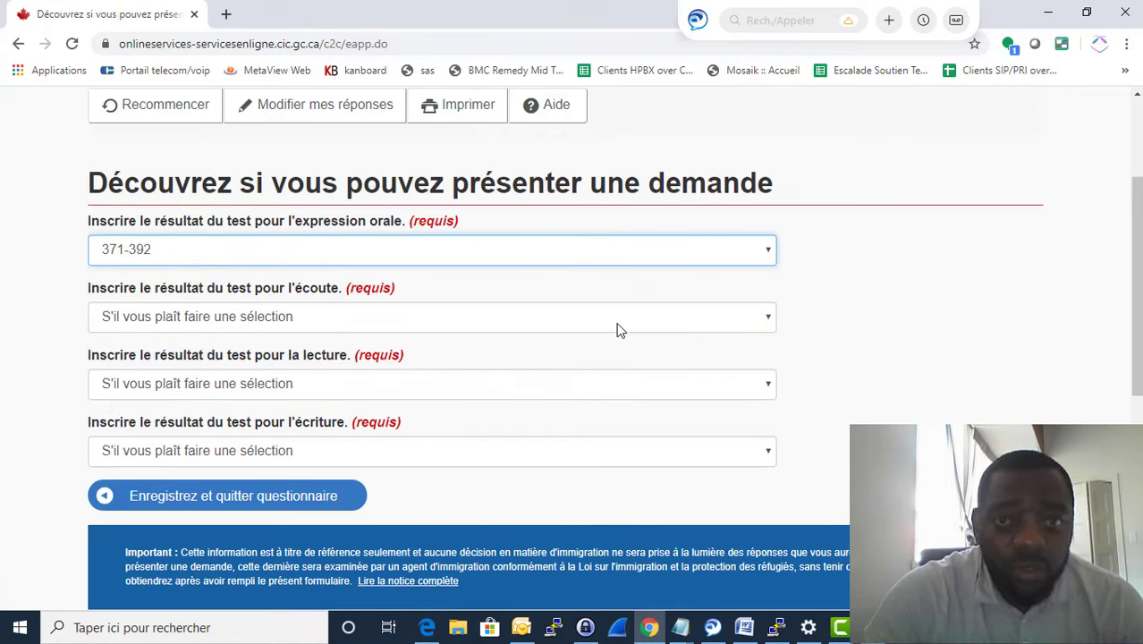
click(617, 326)
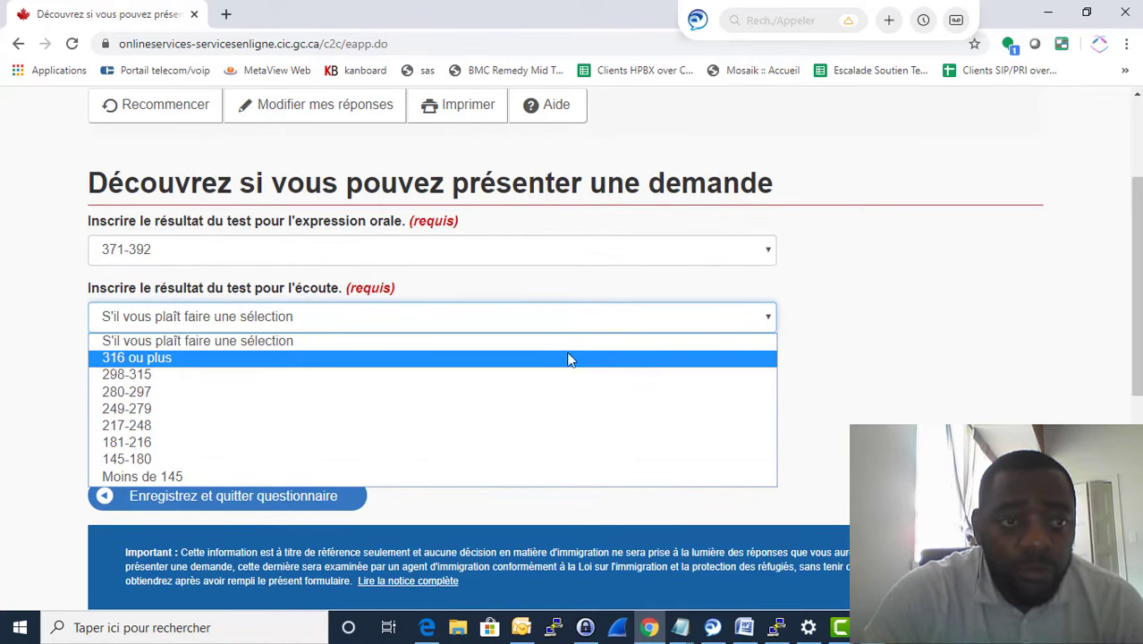
click(527, 375)
click(516, 386)
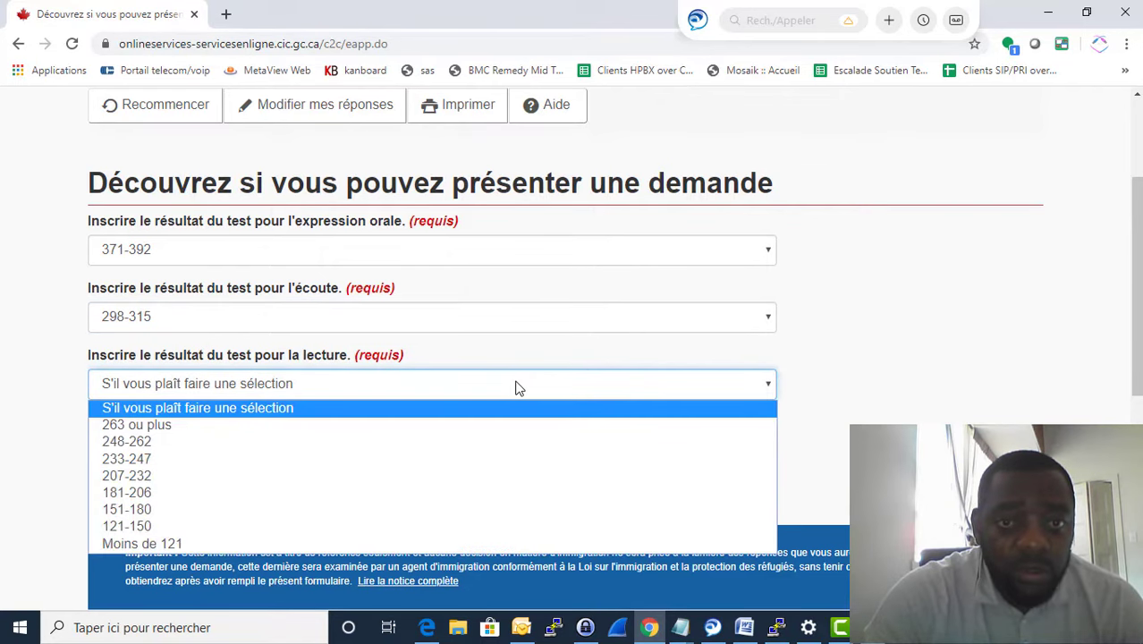
click(425, 442)
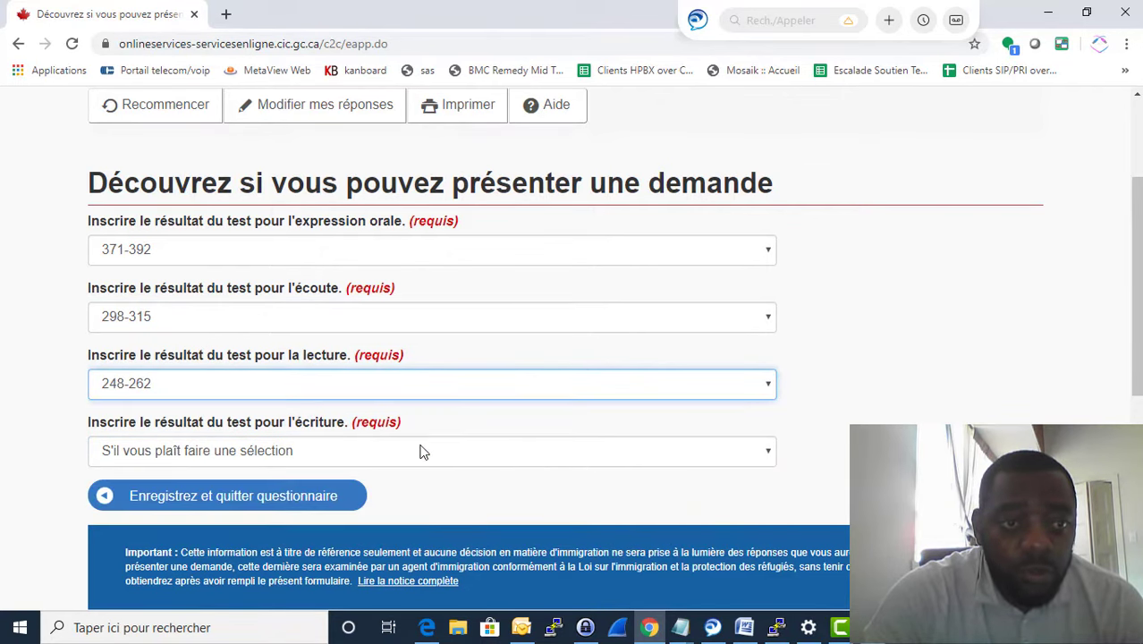
click(426, 451)
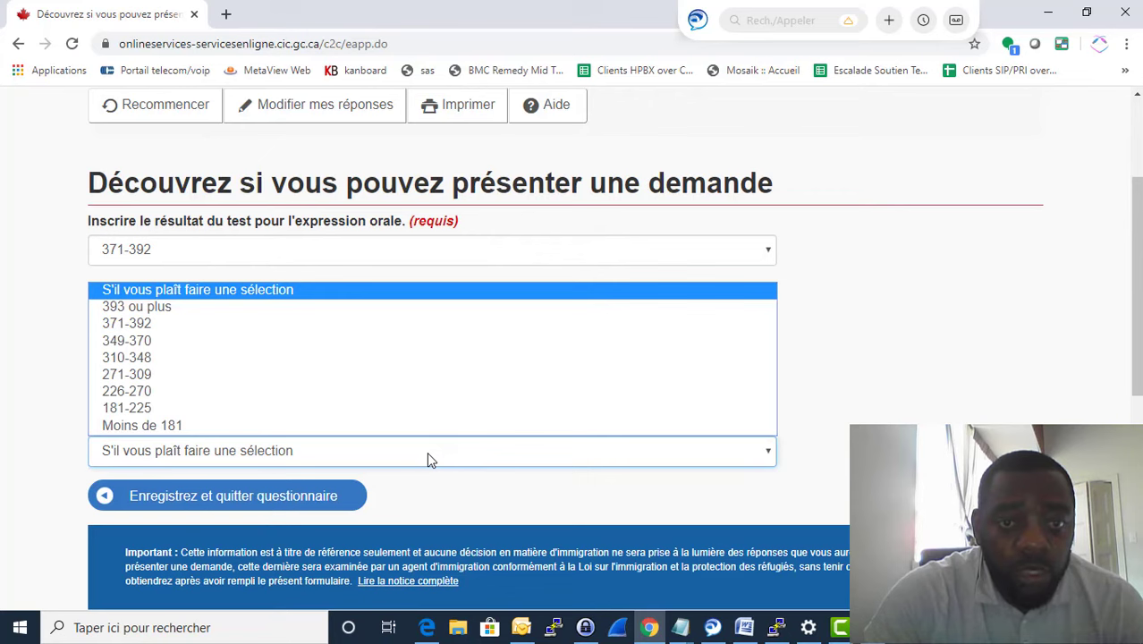
click(324, 333)
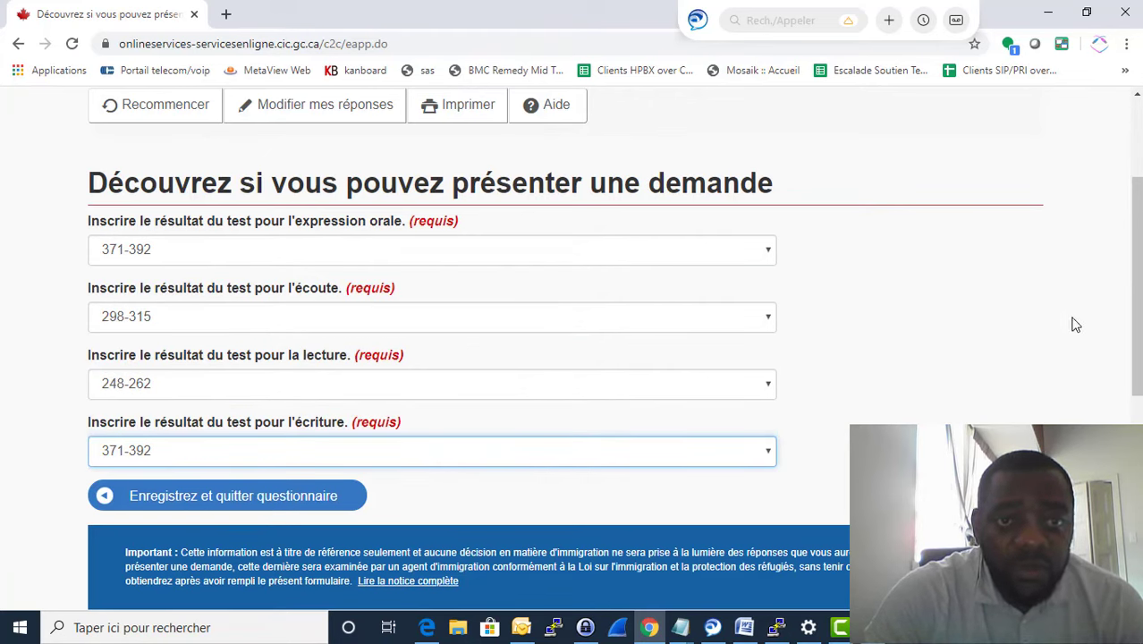
drag(1136, 309, 1139, 361)
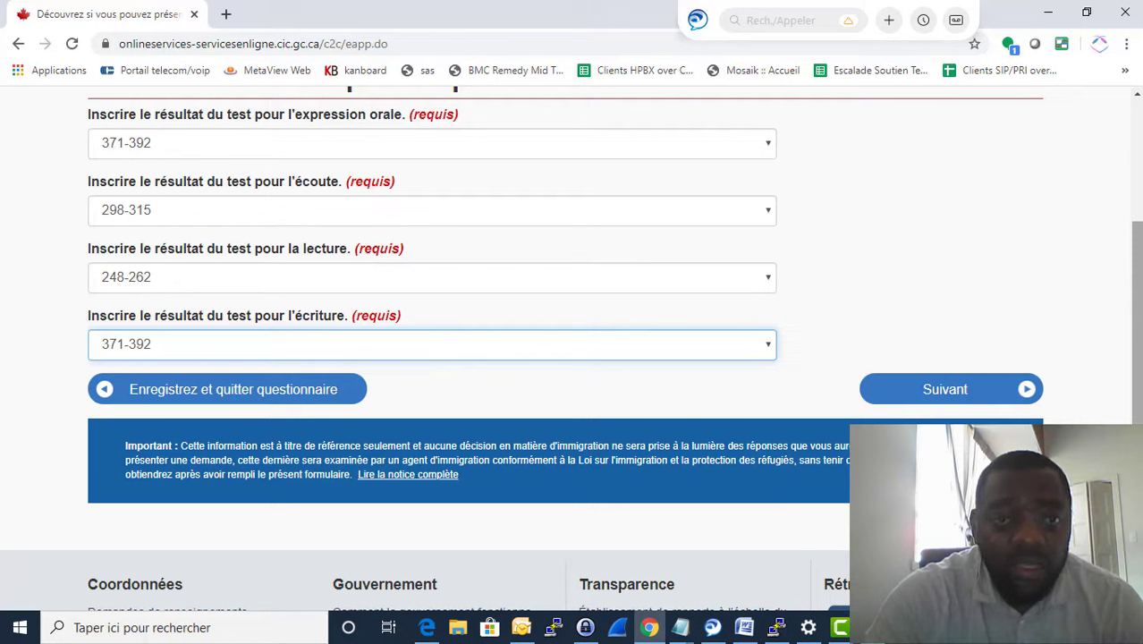
click(939, 391)
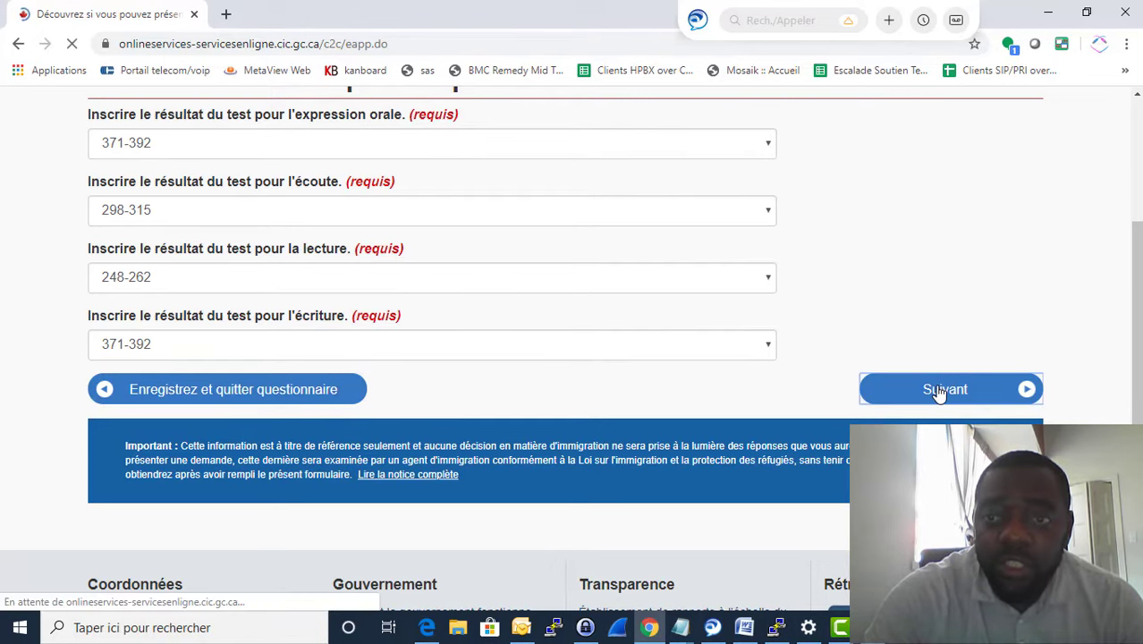
Answer Aucun for the second-language test and continue to the next question
scroll(1139, 380, down, 2)
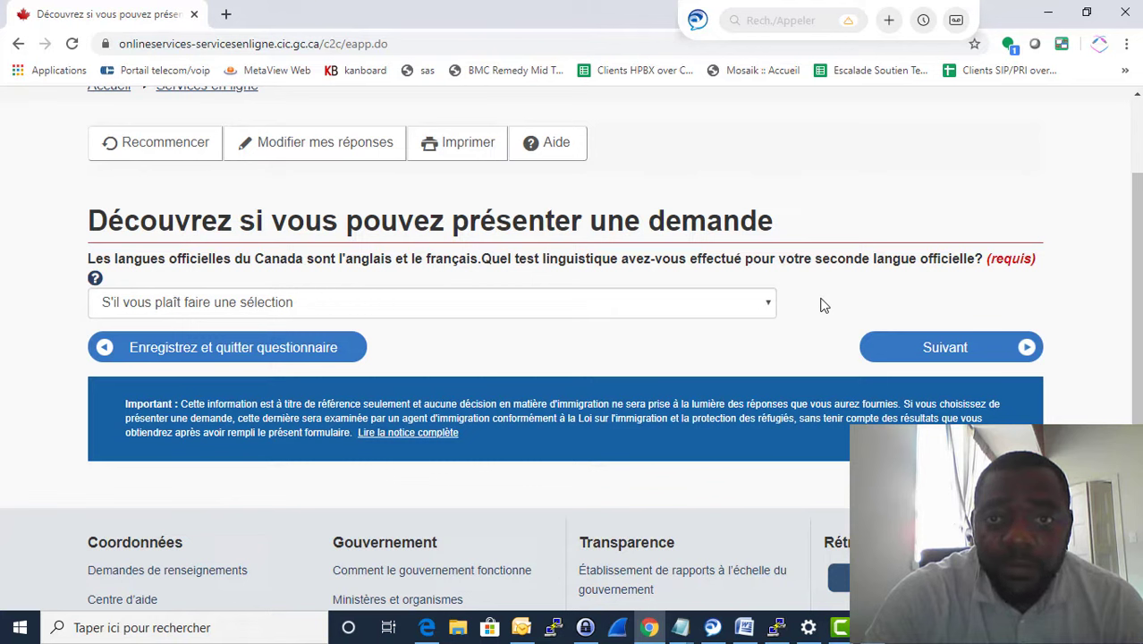
click(756, 309)
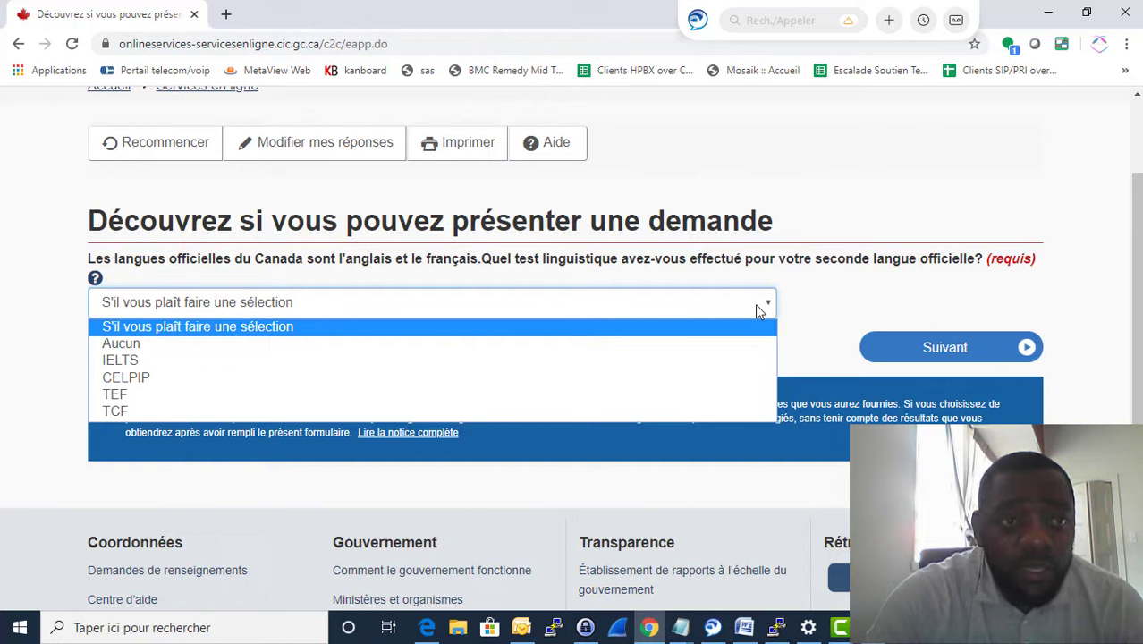
click(296, 345)
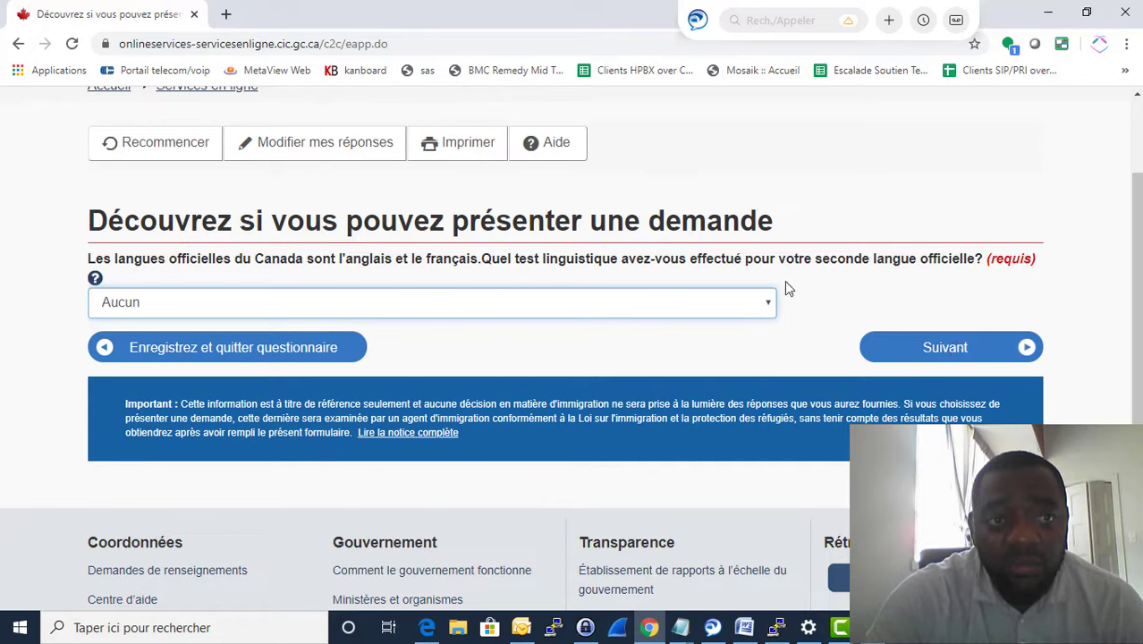
click(735, 304)
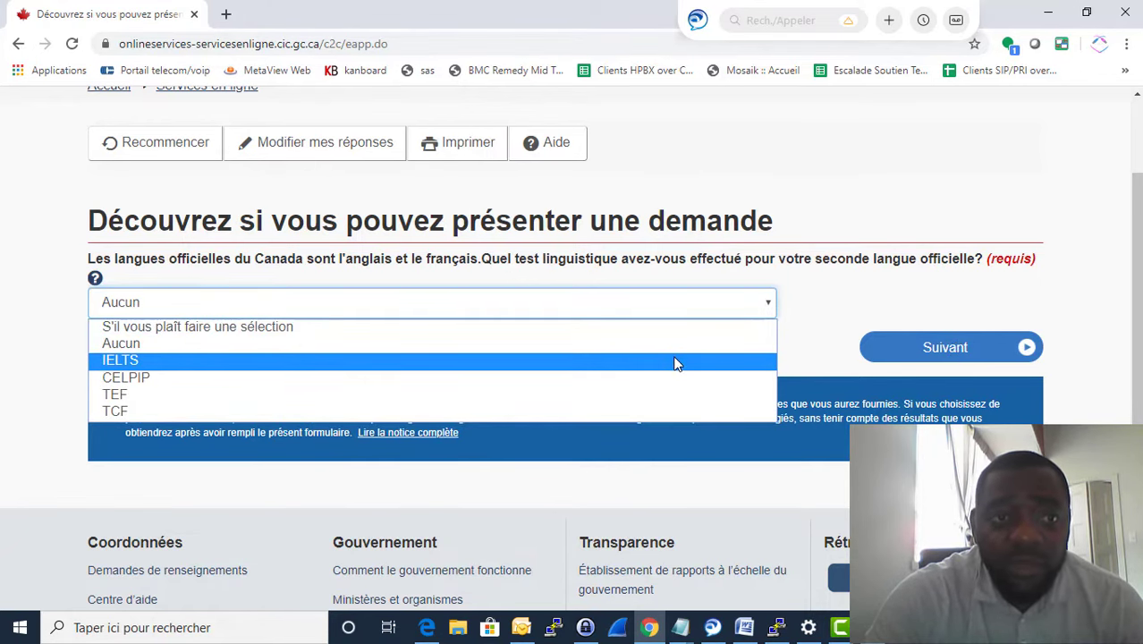
click(817, 287)
click(933, 347)
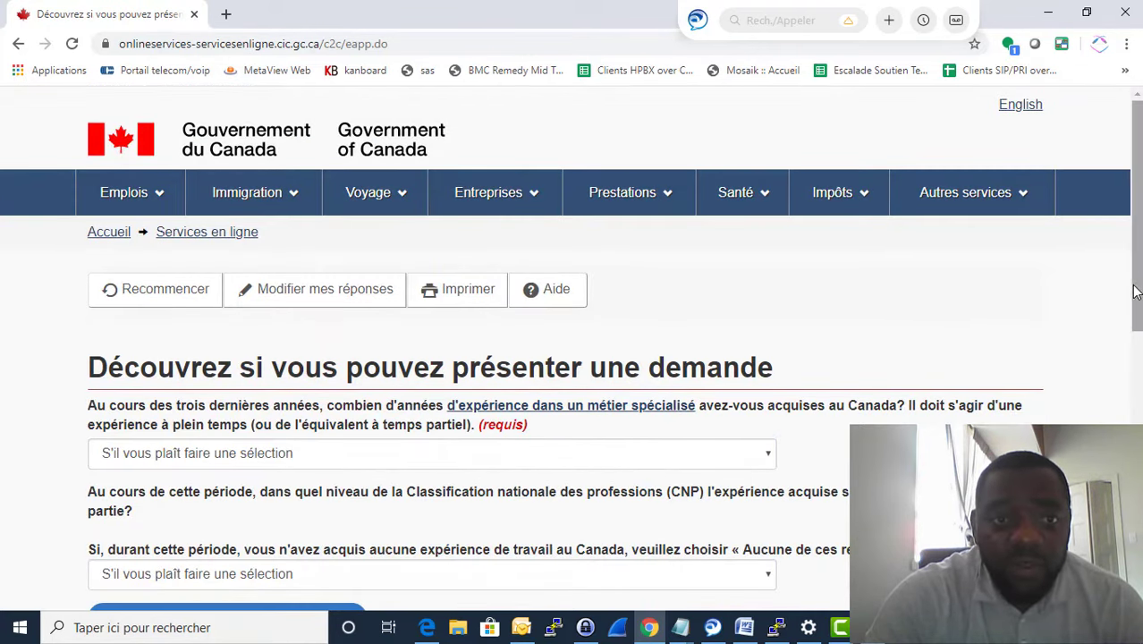
Set Canadian skilled experience to Aucune and CNP level to Aucun des précédents
drag(1134, 291, 1134, 368)
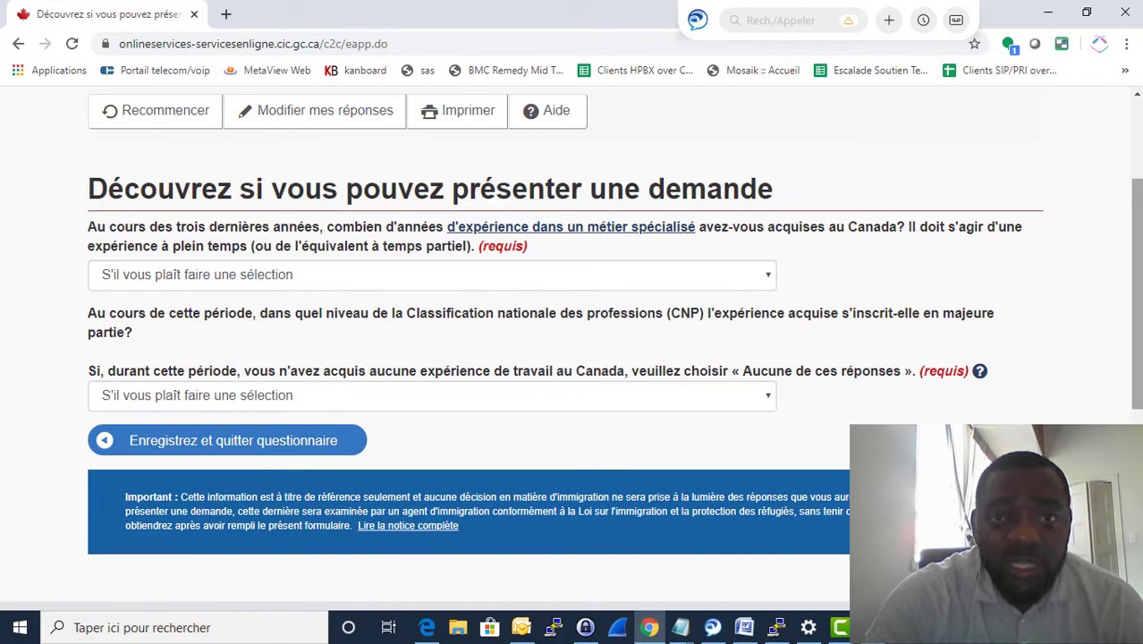
click(766, 280)
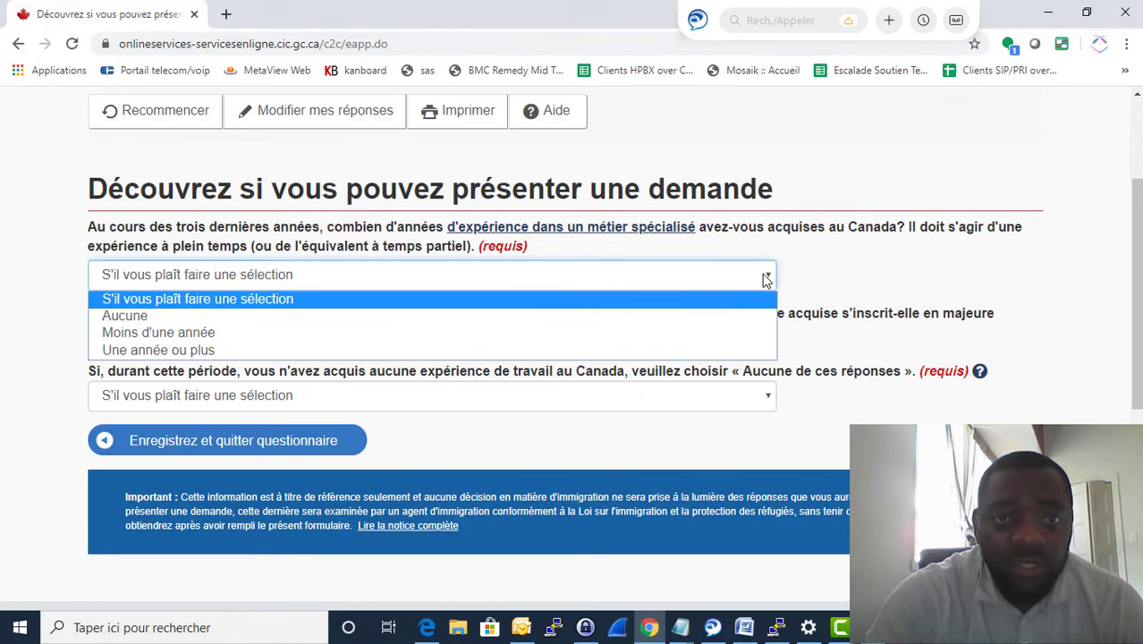
click(738, 317)
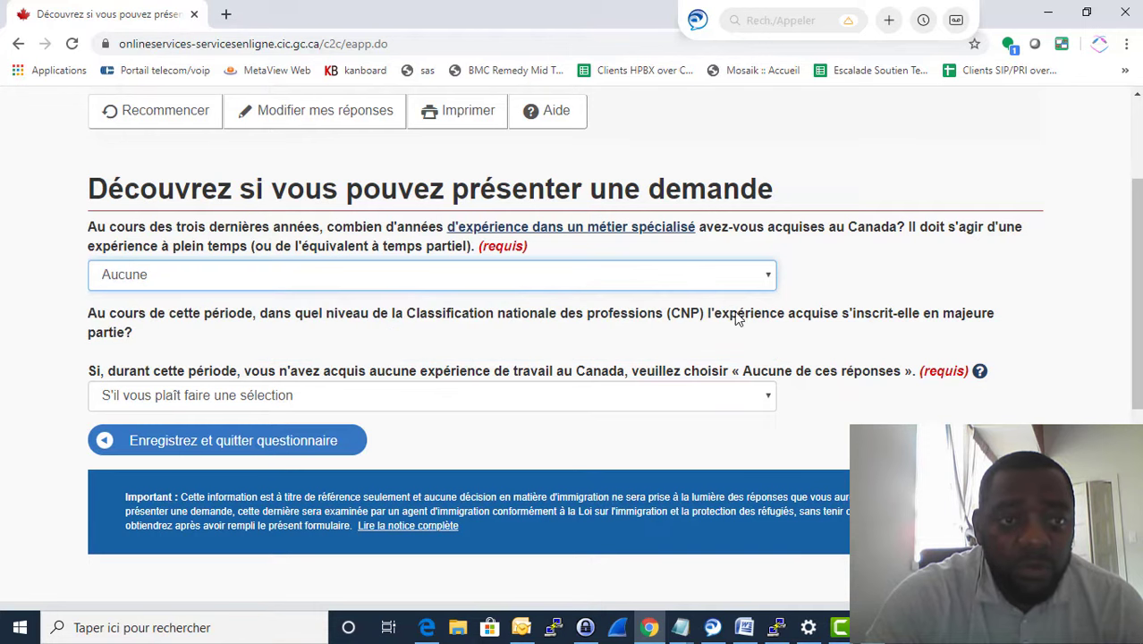
click(561, 404)
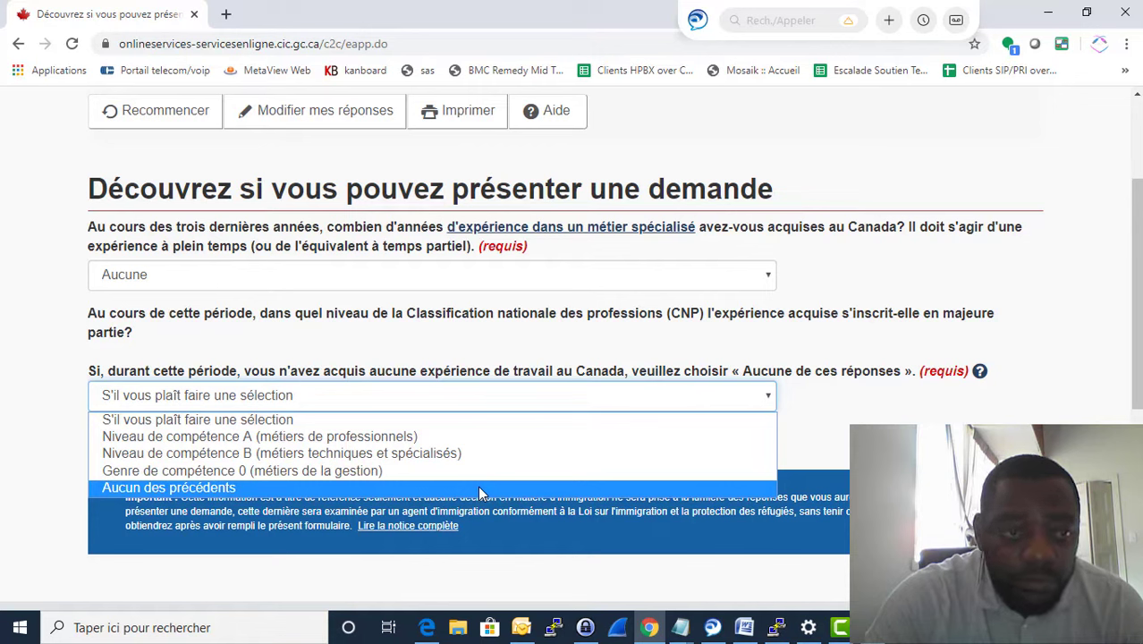
click(478, 488)
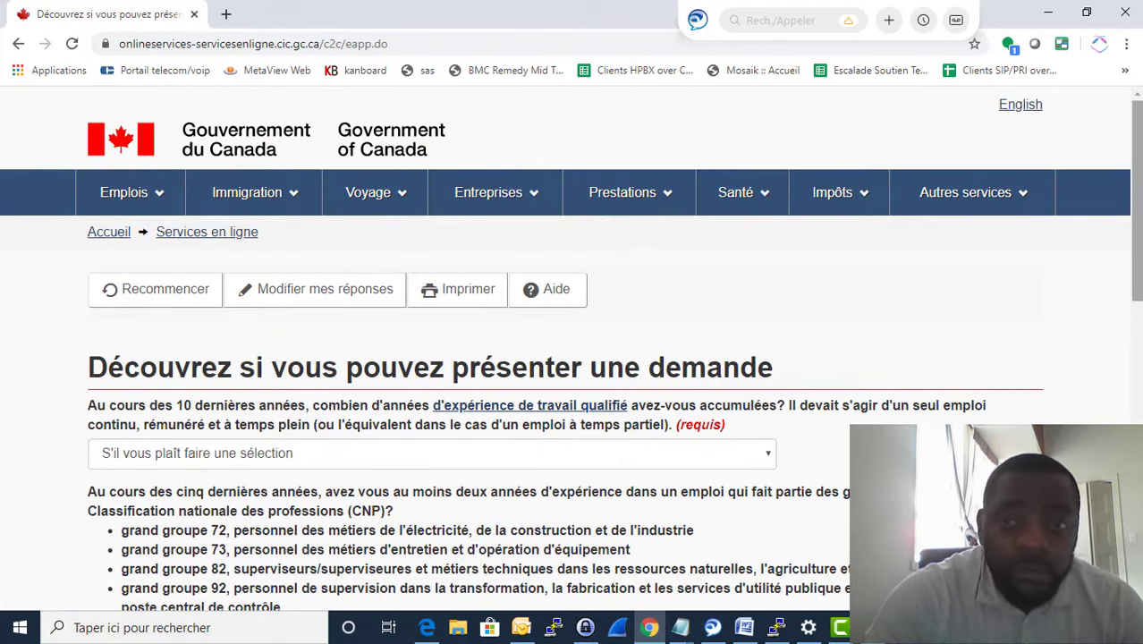
Set skilled work experience over ten years to Quatre à cinq
scroll(571, 350, down, 3)
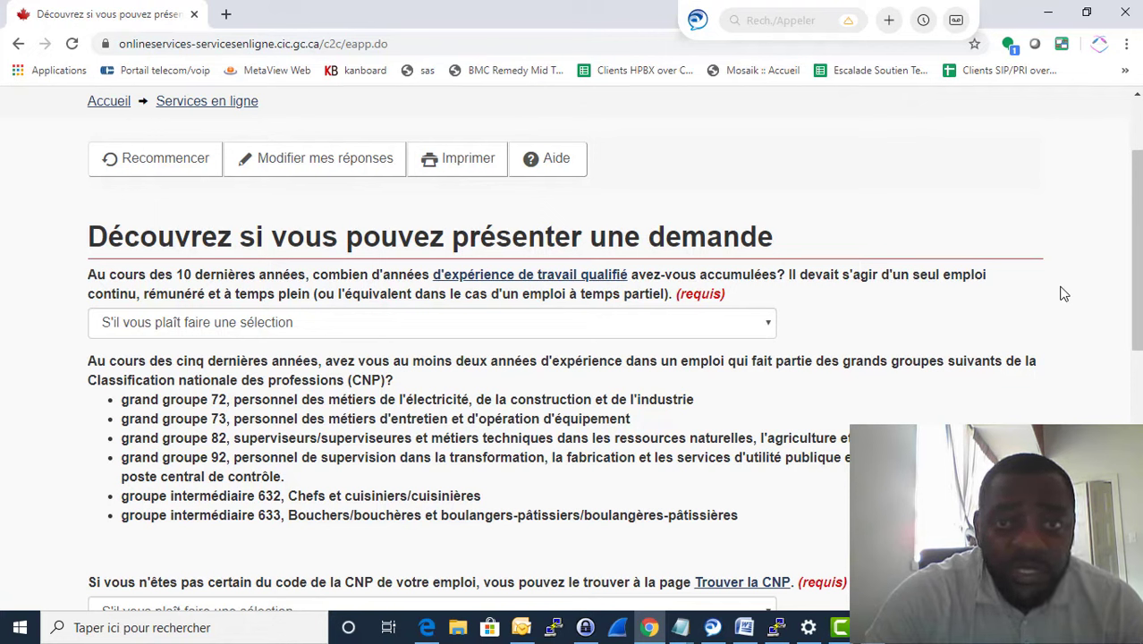
drag(1136, 244, 1137, 278)
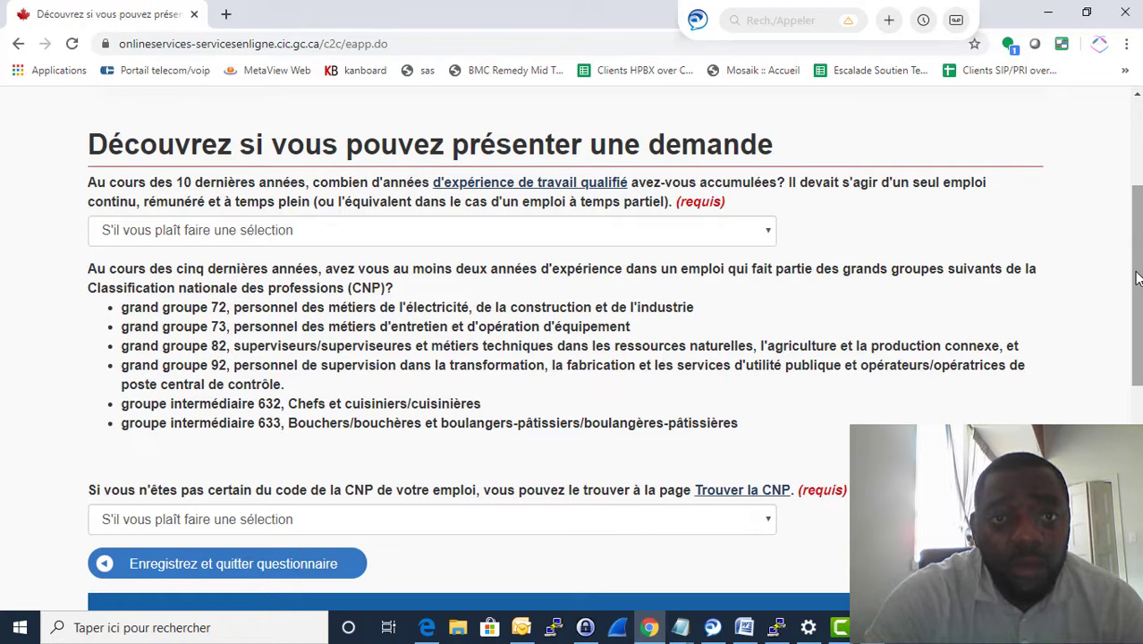
click(770, 235)
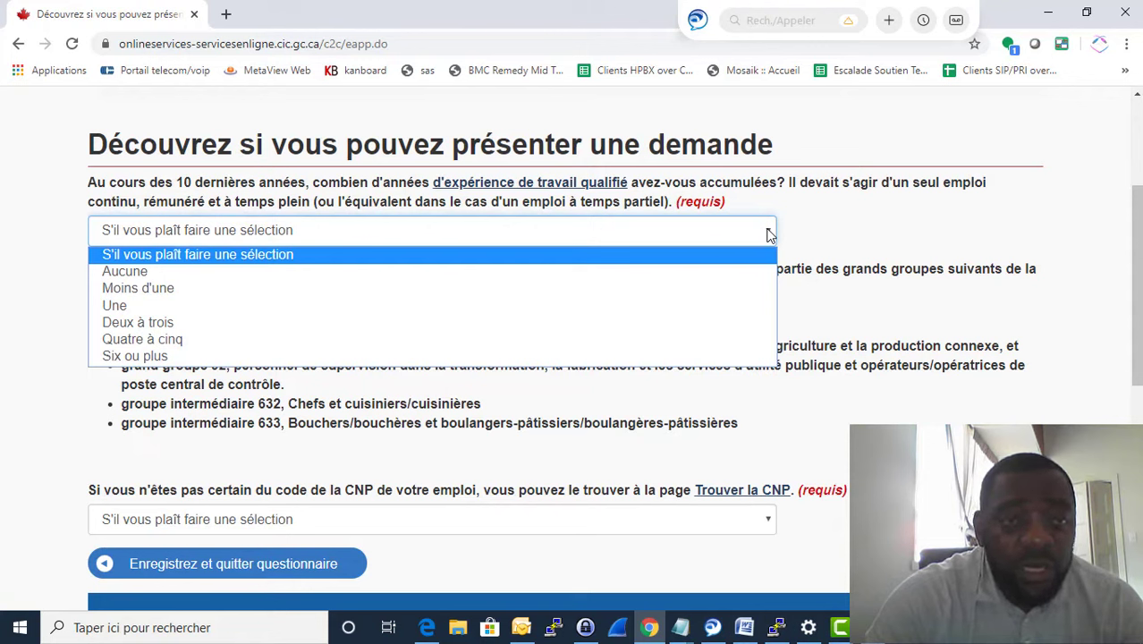
click(631, 343)
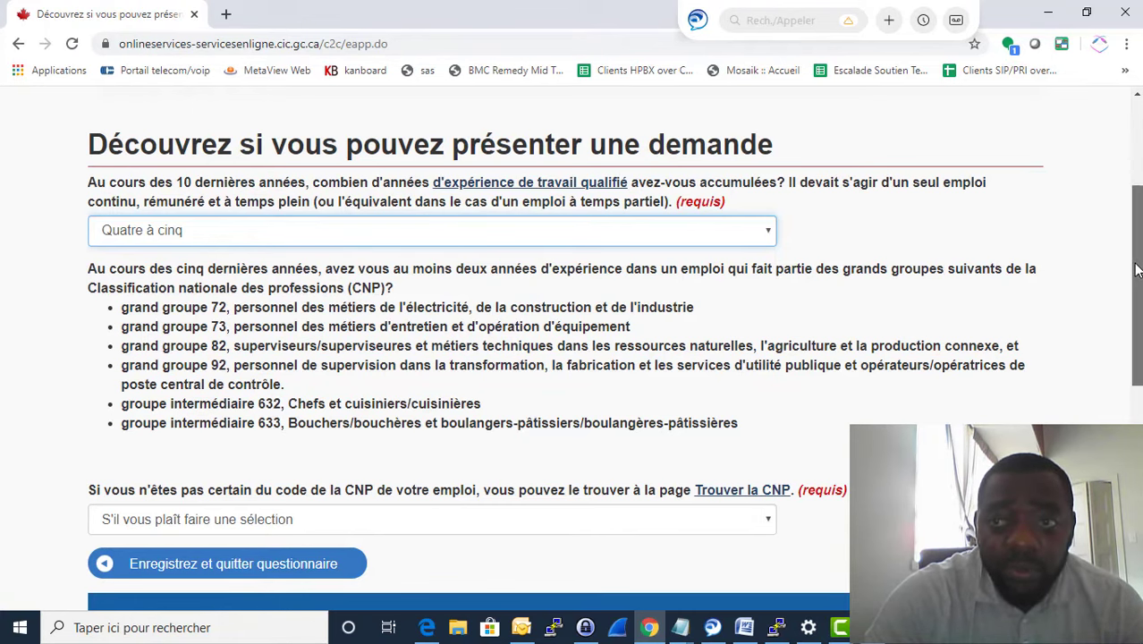
Answer Aucune to the CNP trades experience question
drag(1136, 268, 1138, 300)
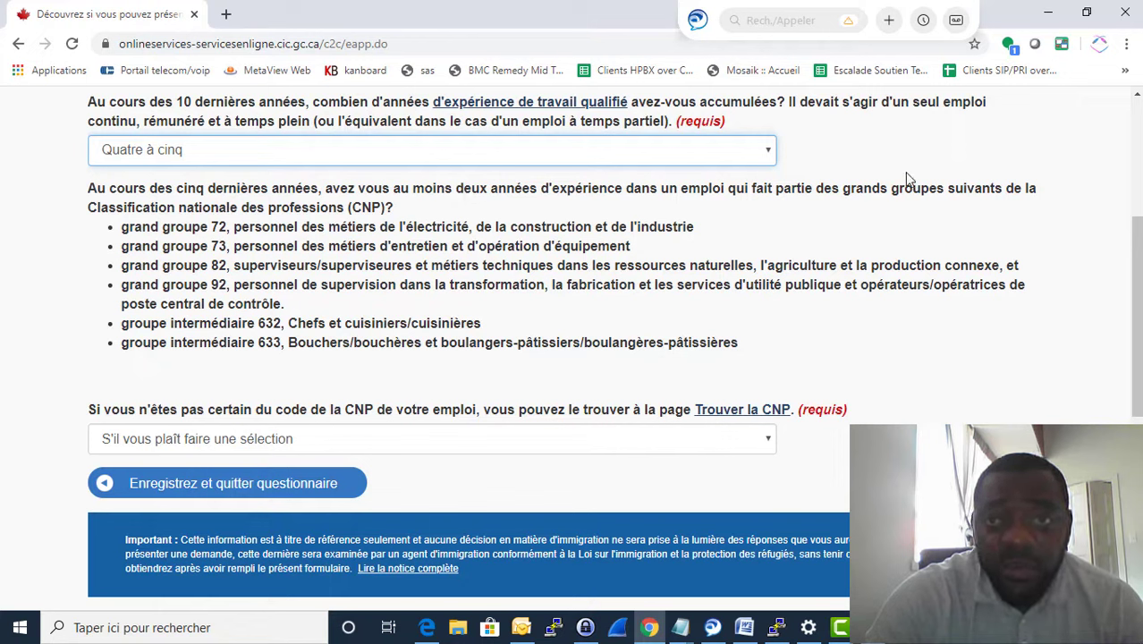
click(319, 441)
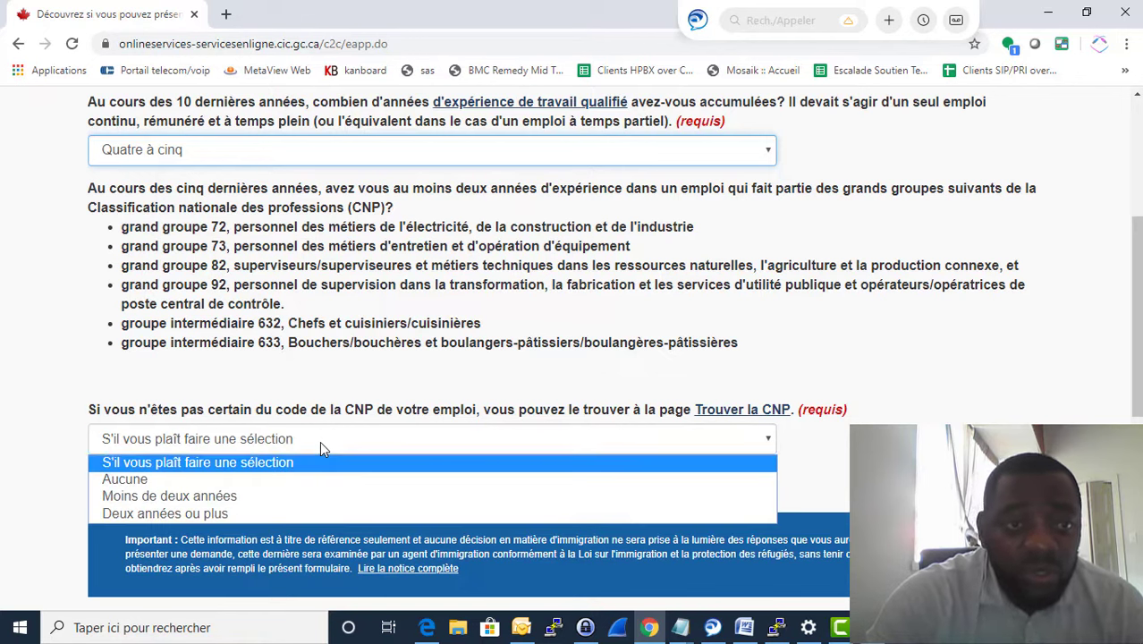
click(273, 481)
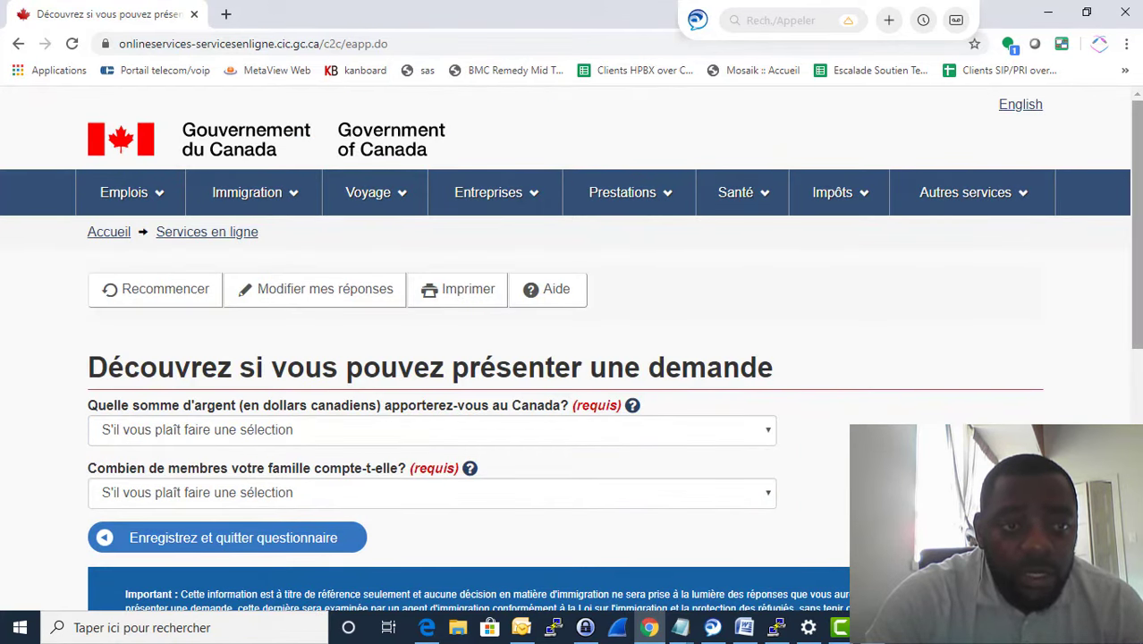
scroll(765, 325, down, 2)
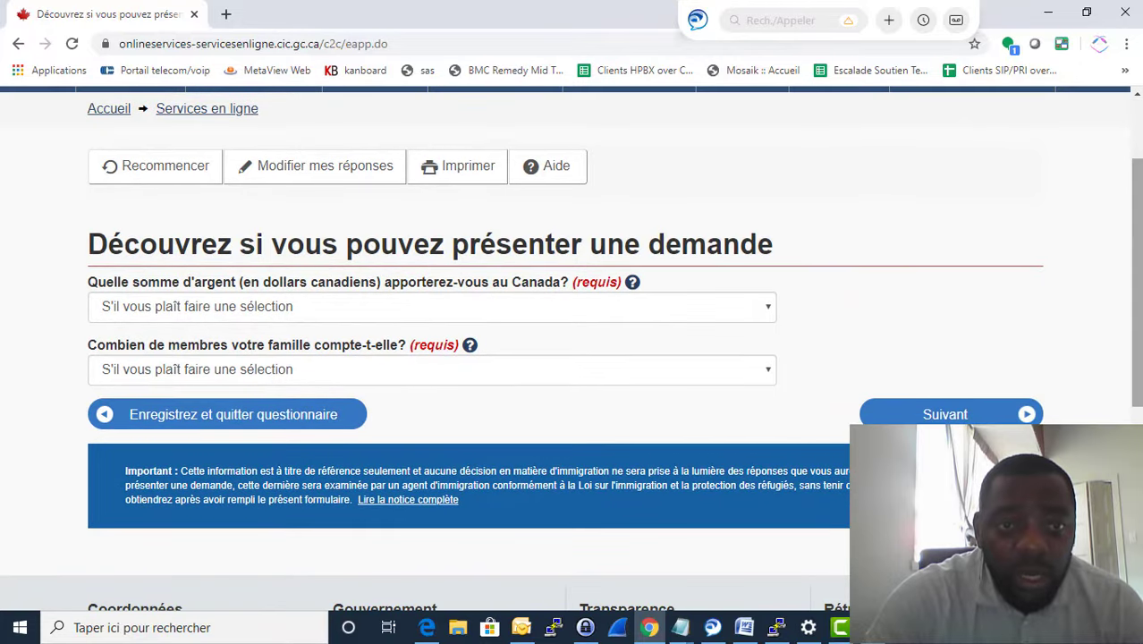
Declare funds of 12,960 - 16,134 and a family size of 1, then submit
click(675, 310)
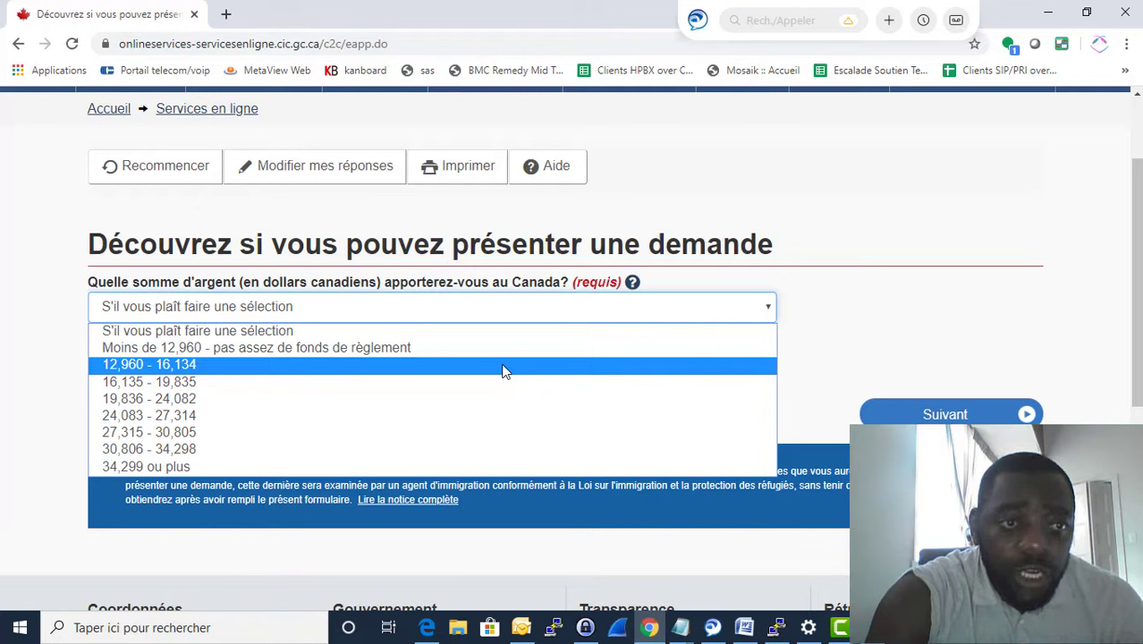
click(504, 371)
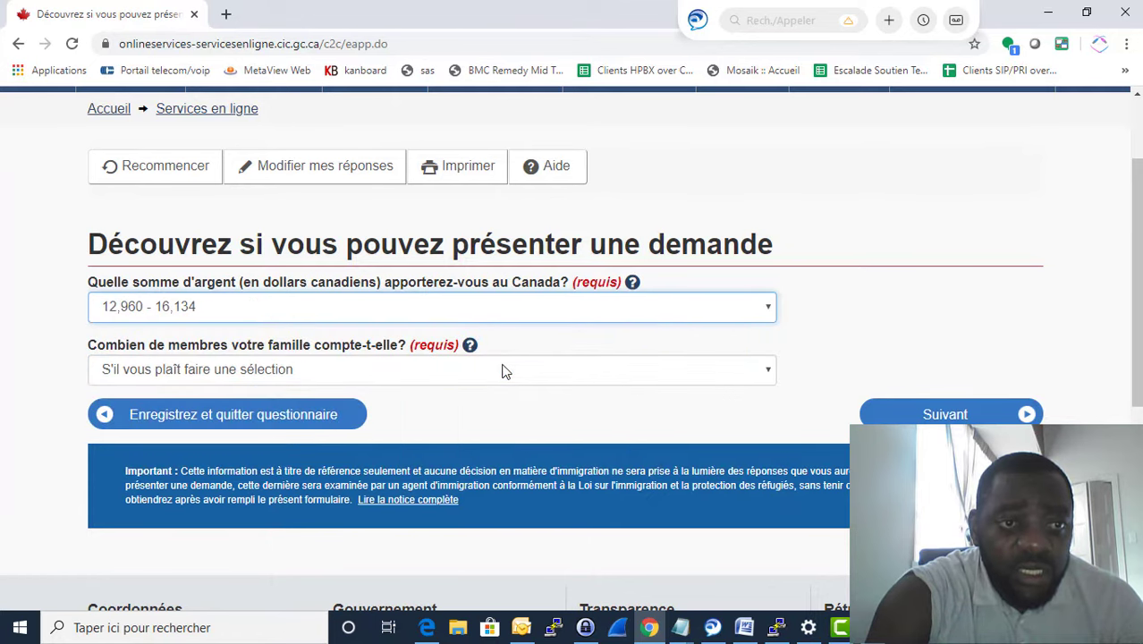
click(441, 370)
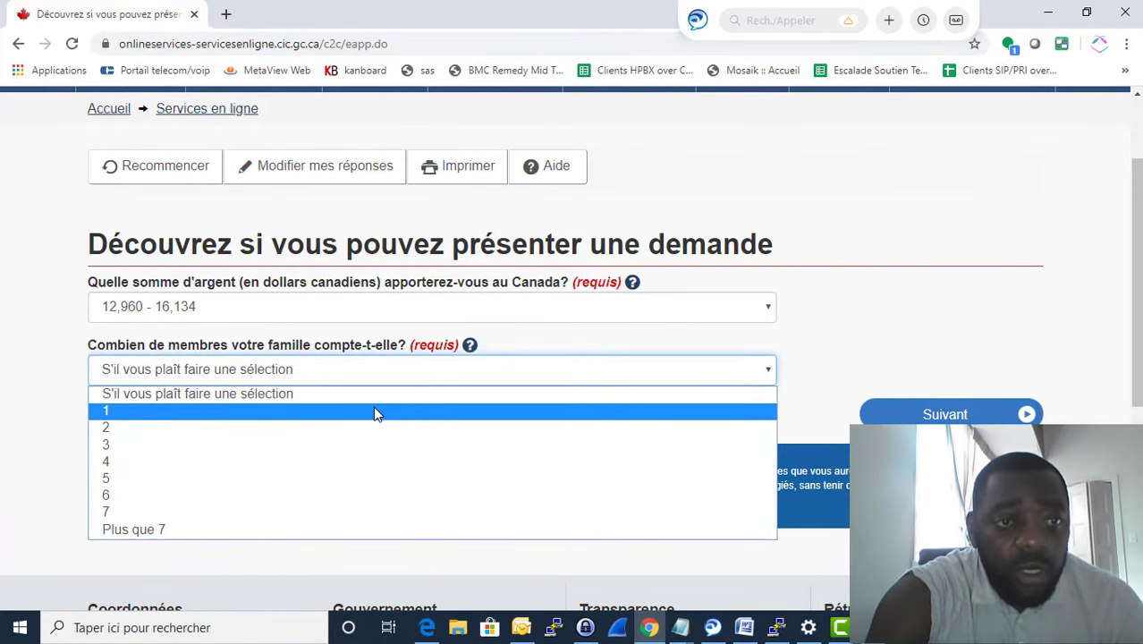
click(374, 412)
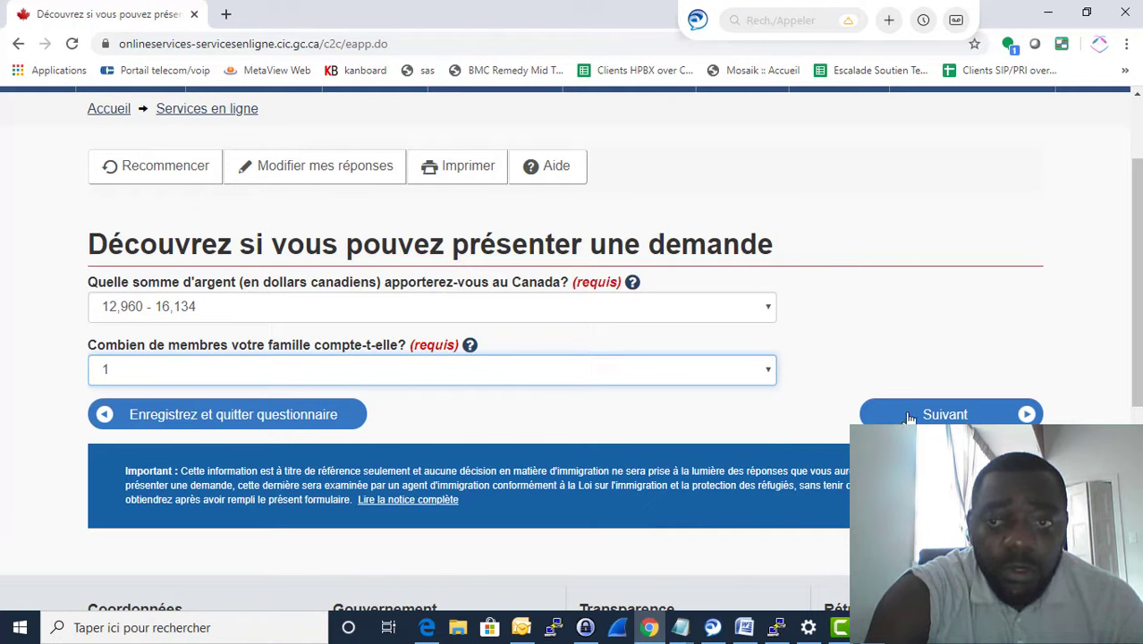
click(766, 379)
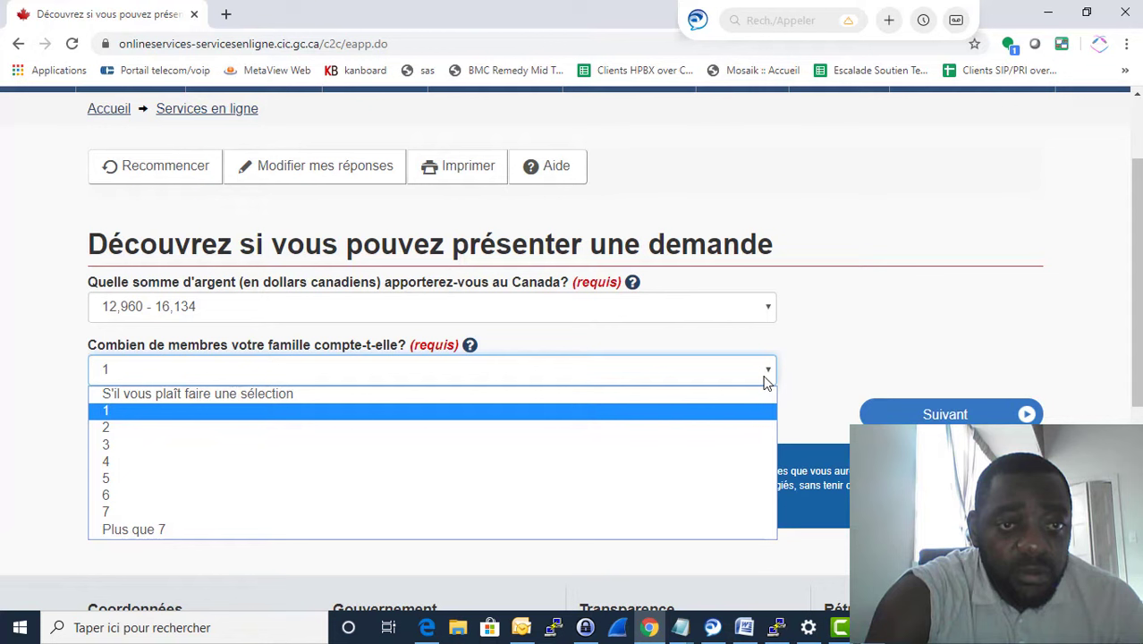
click(867, 338)
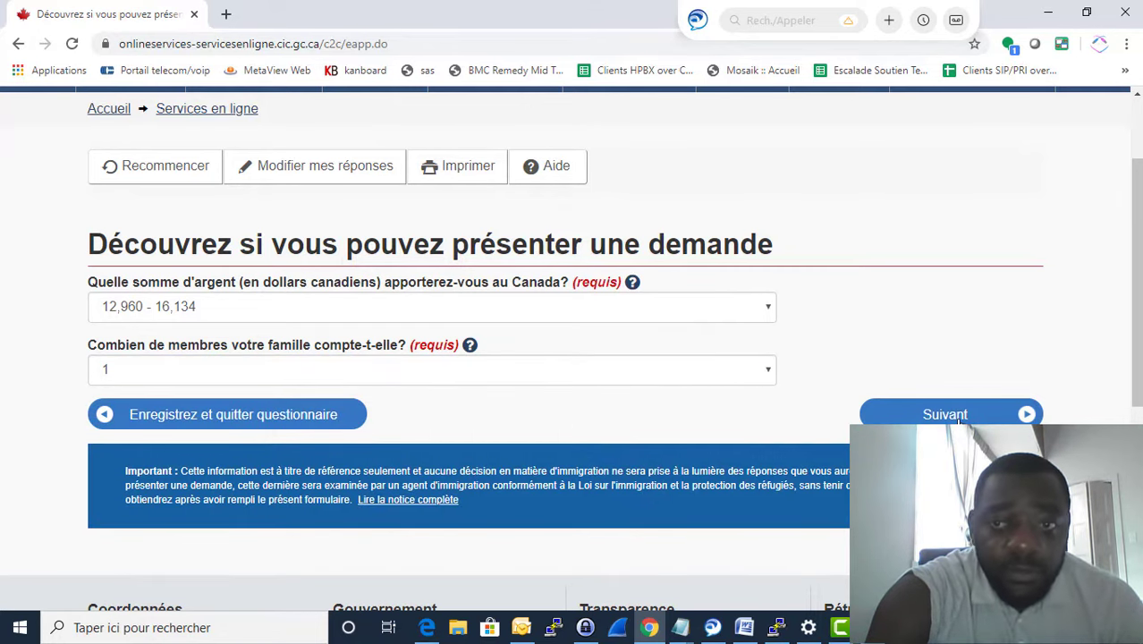
click(958, 419)
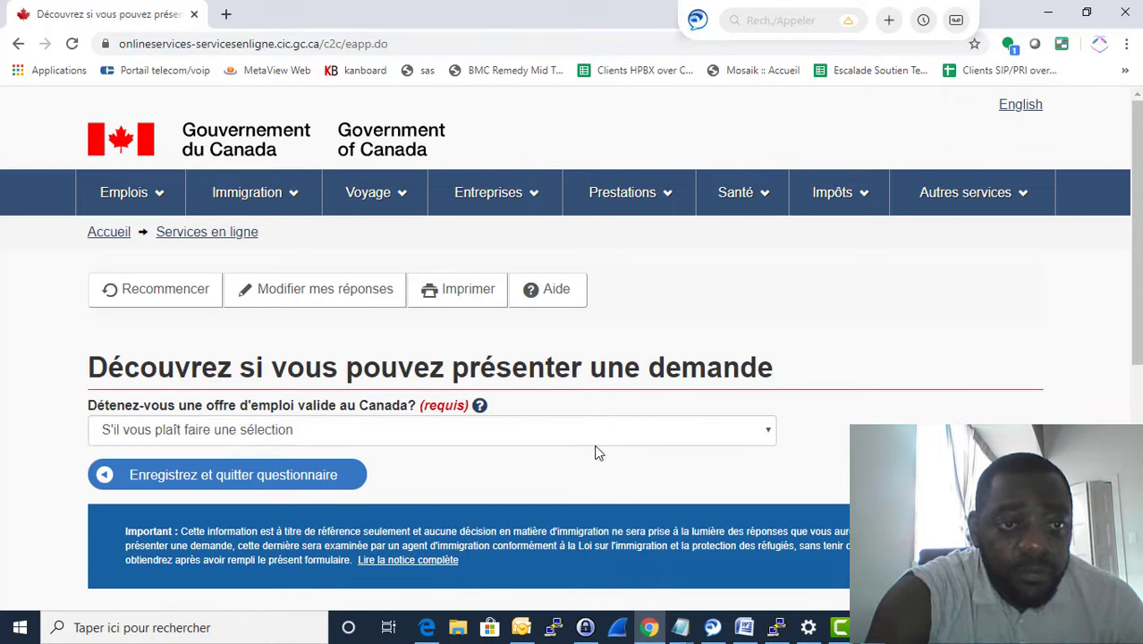
Answer Non to having a valid job offer in Canada
click(408, 432)
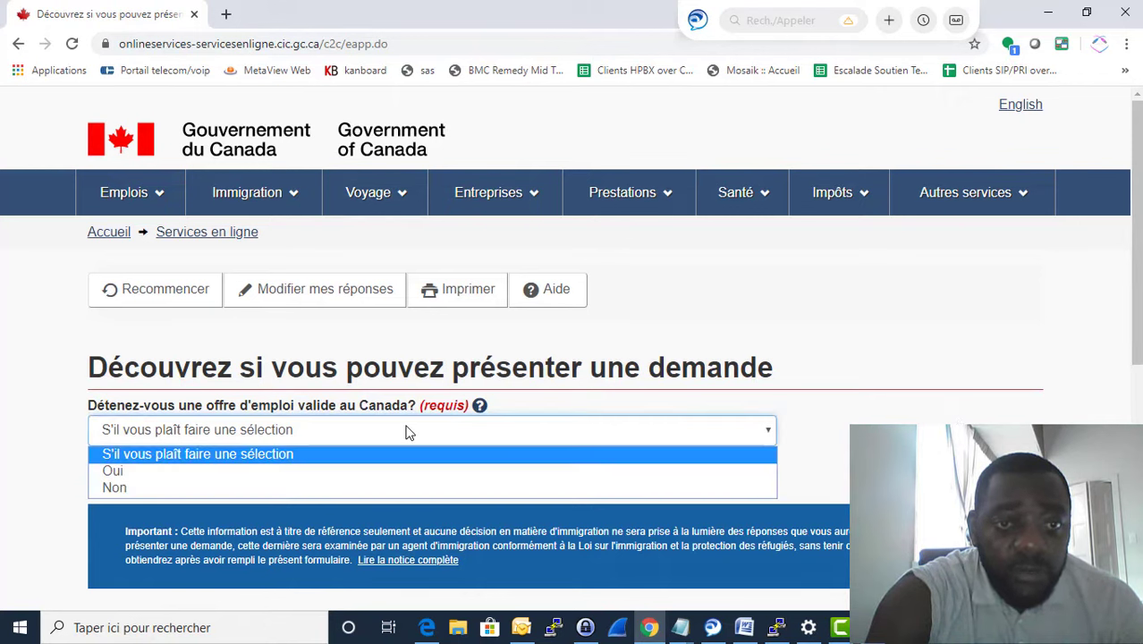
click(315, 488)
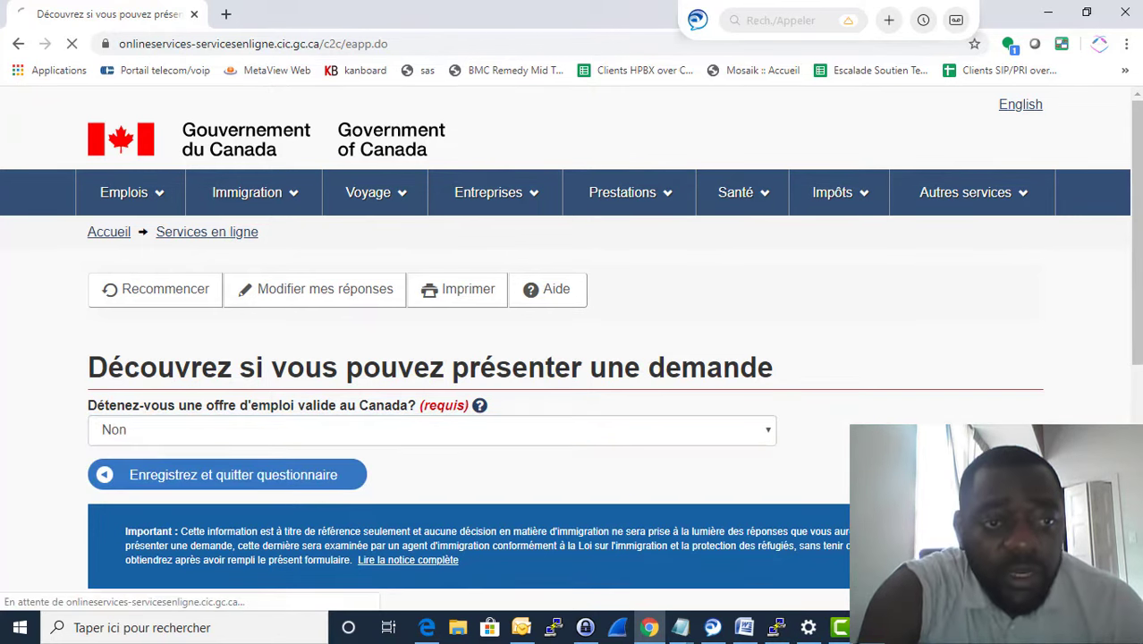
scroll(571, 356, down, 2)
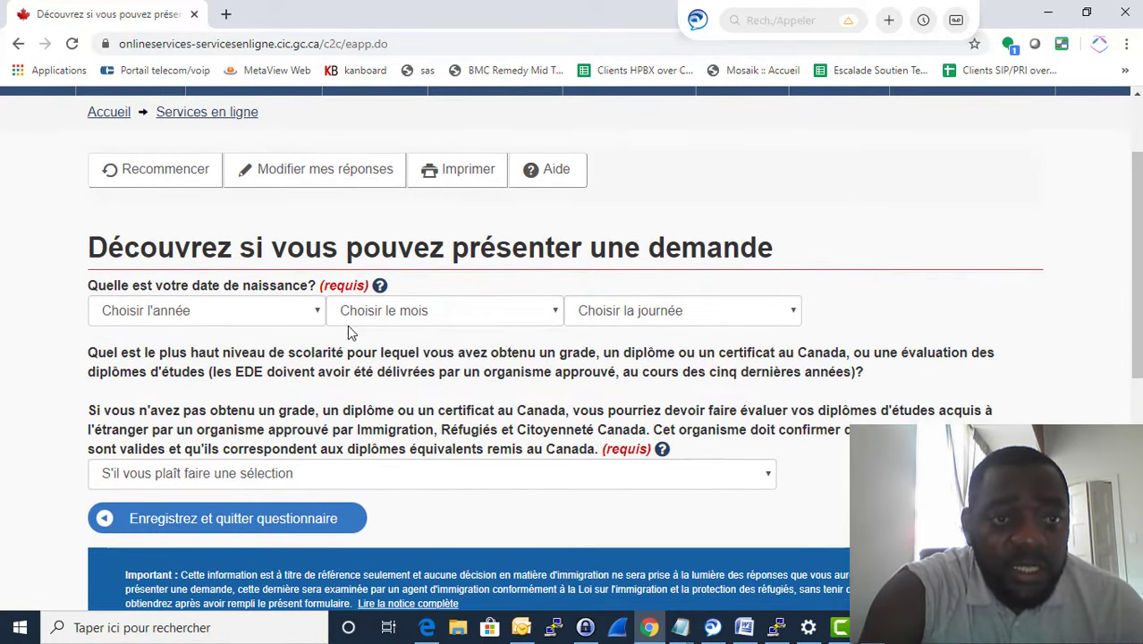
click(315, 313)
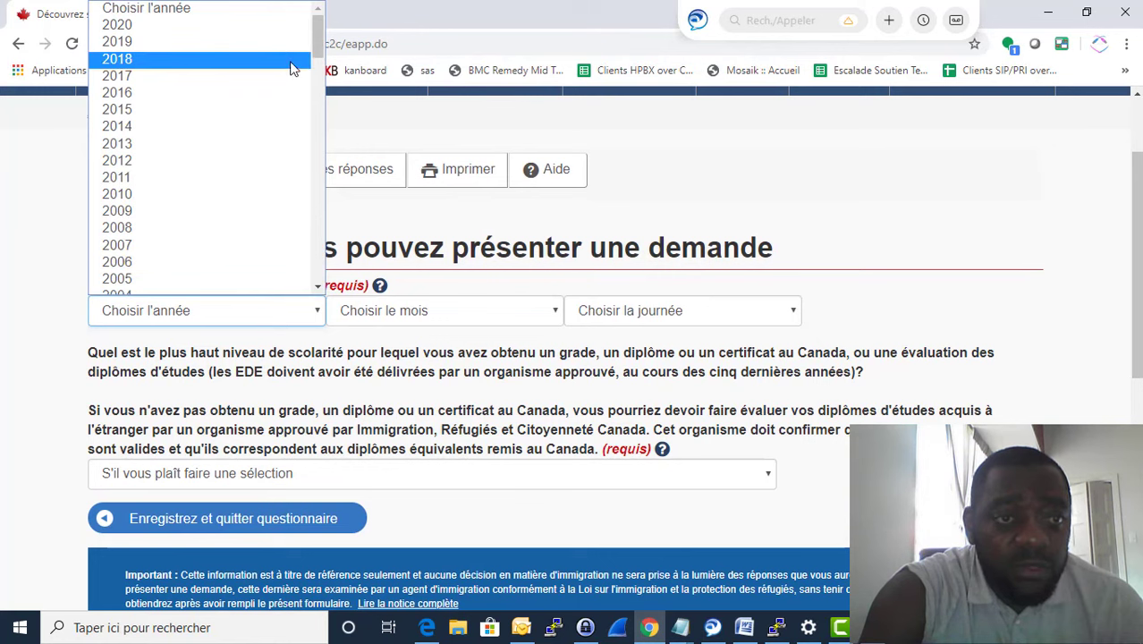
drag(317, 51, 325, 120)
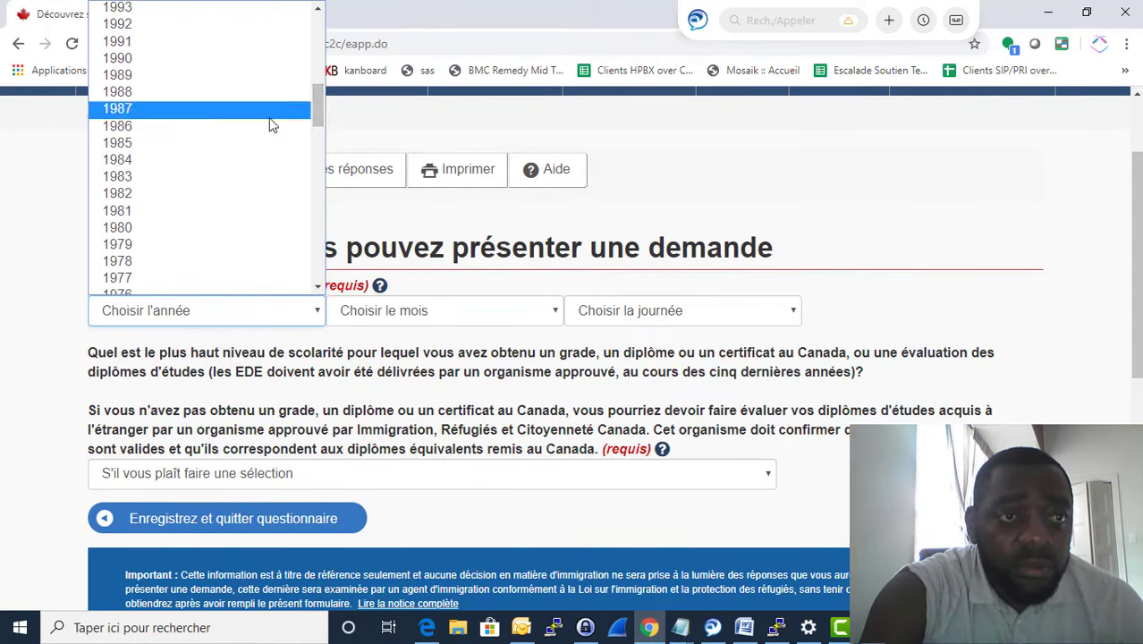
key(Escape)
click(430, 315)
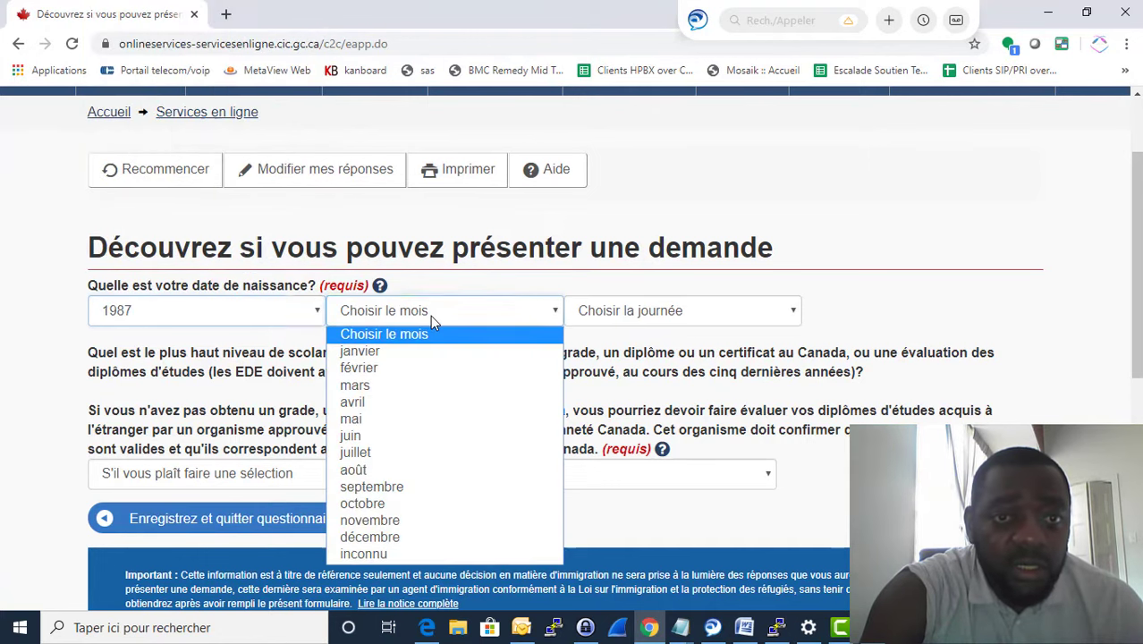
click(422, 469)
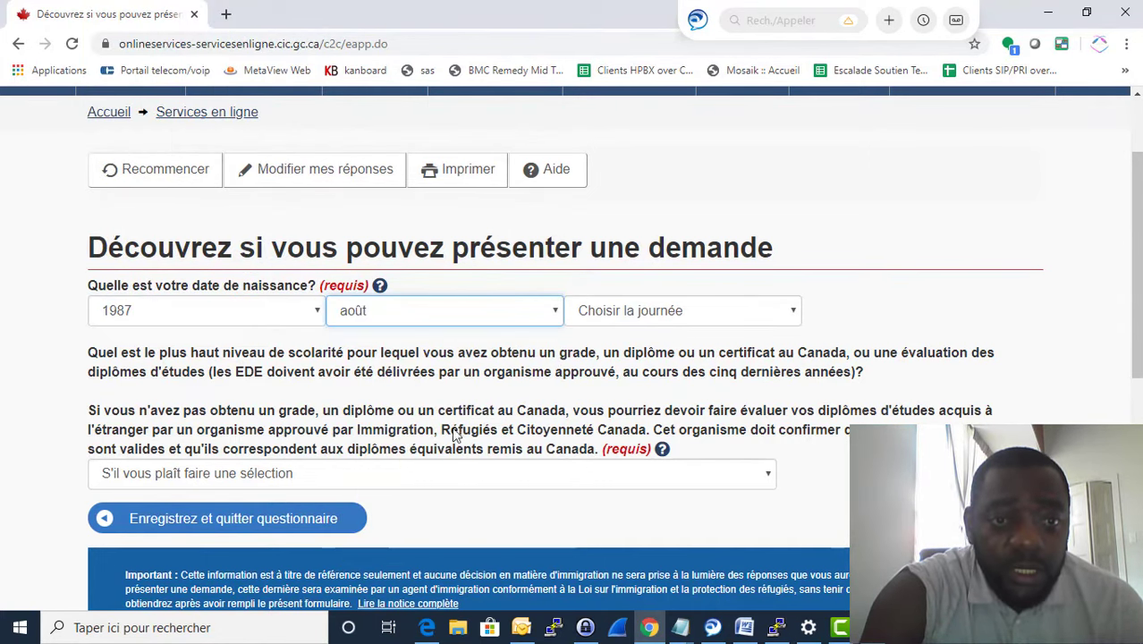
click(619, 322)
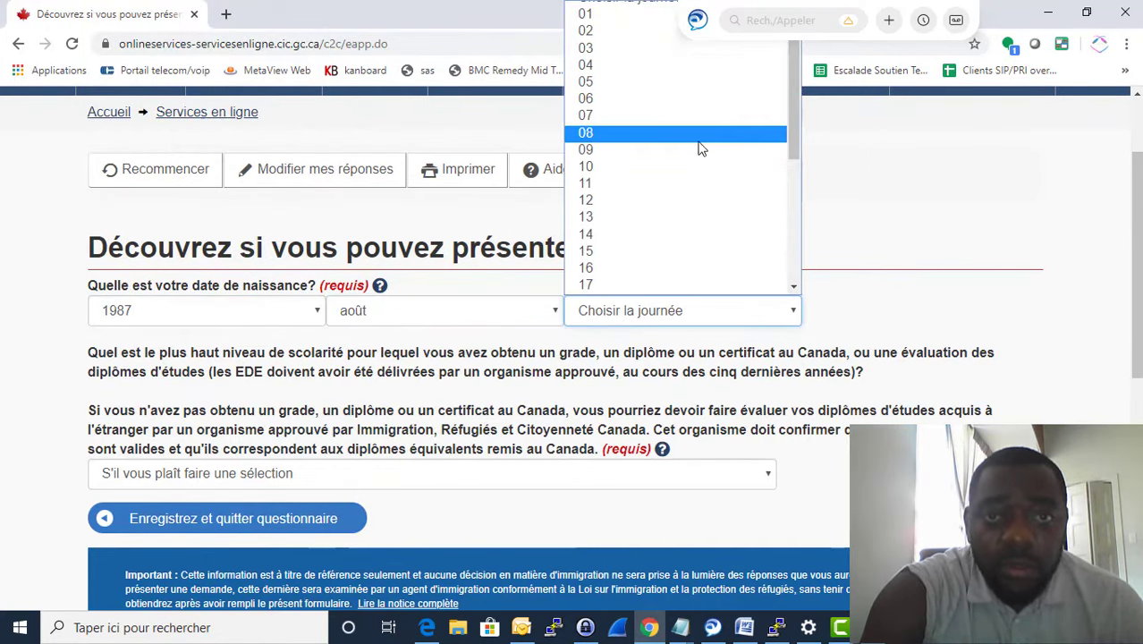
drag(792, 147, 787, 170)
click(662, 274)
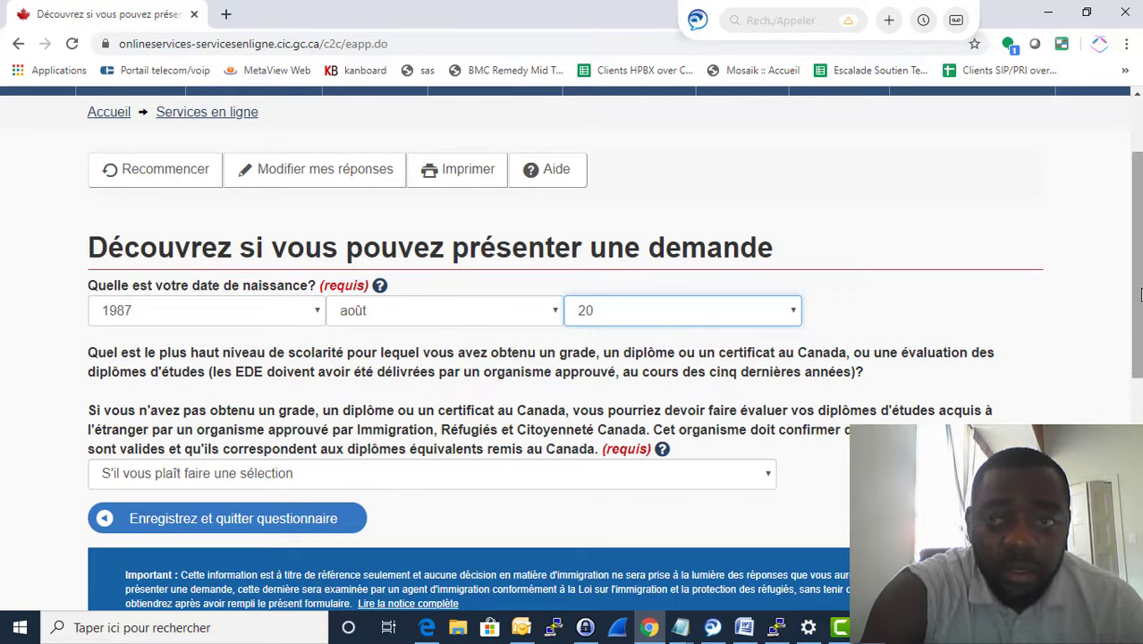
Choose the three-year postsecondary diploma as highest education and submit
drag(1138, 307, 1140, 357)
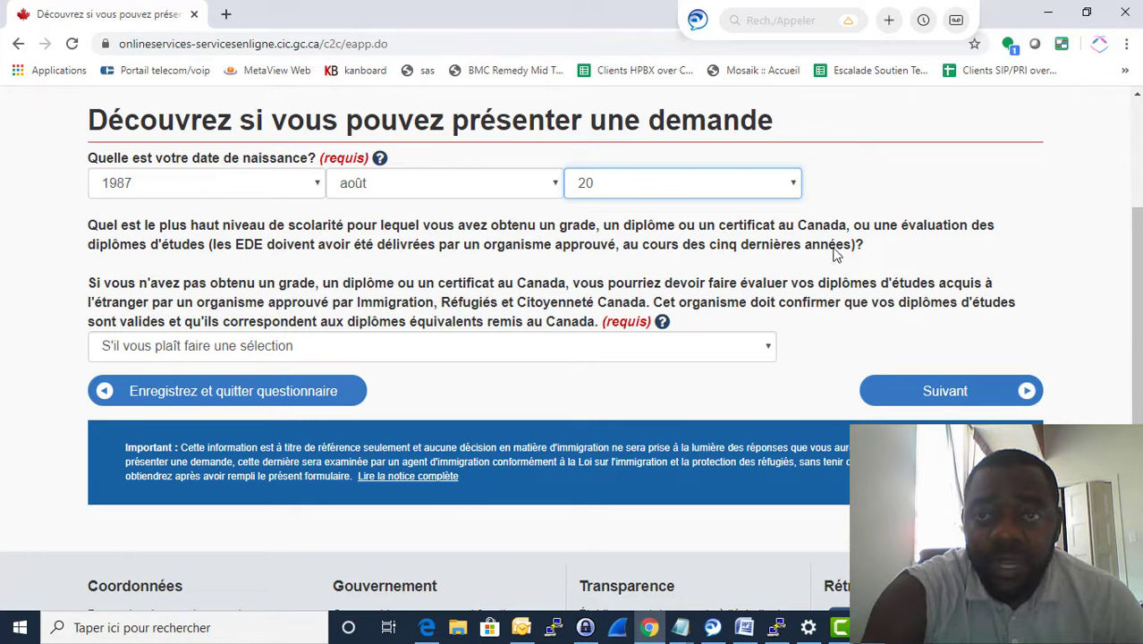
click(738, 353)
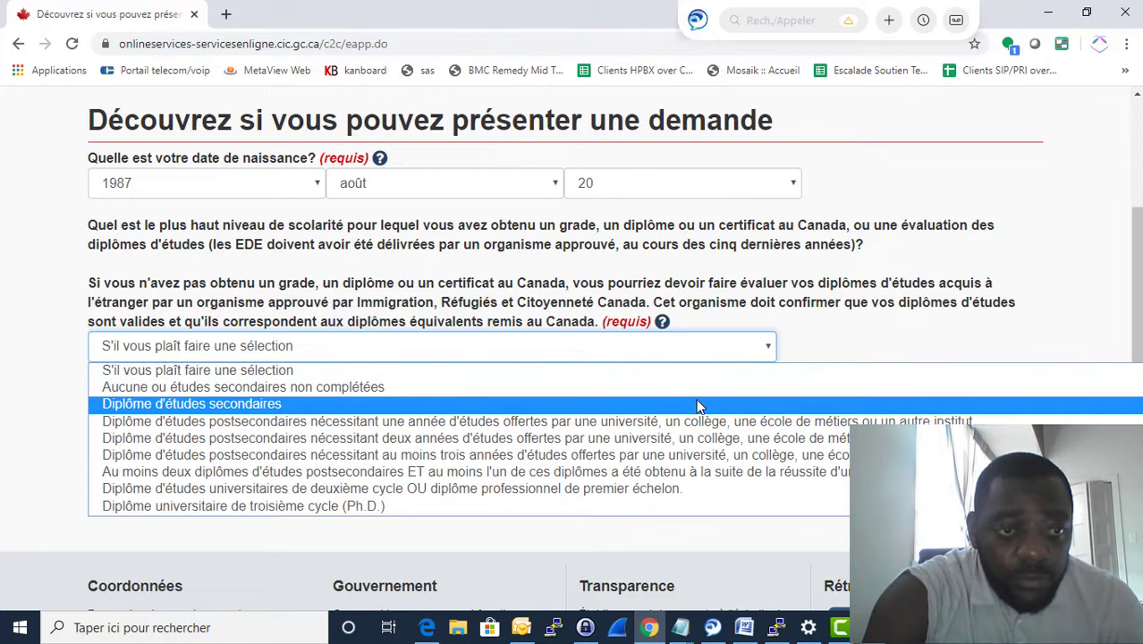
key(Up)
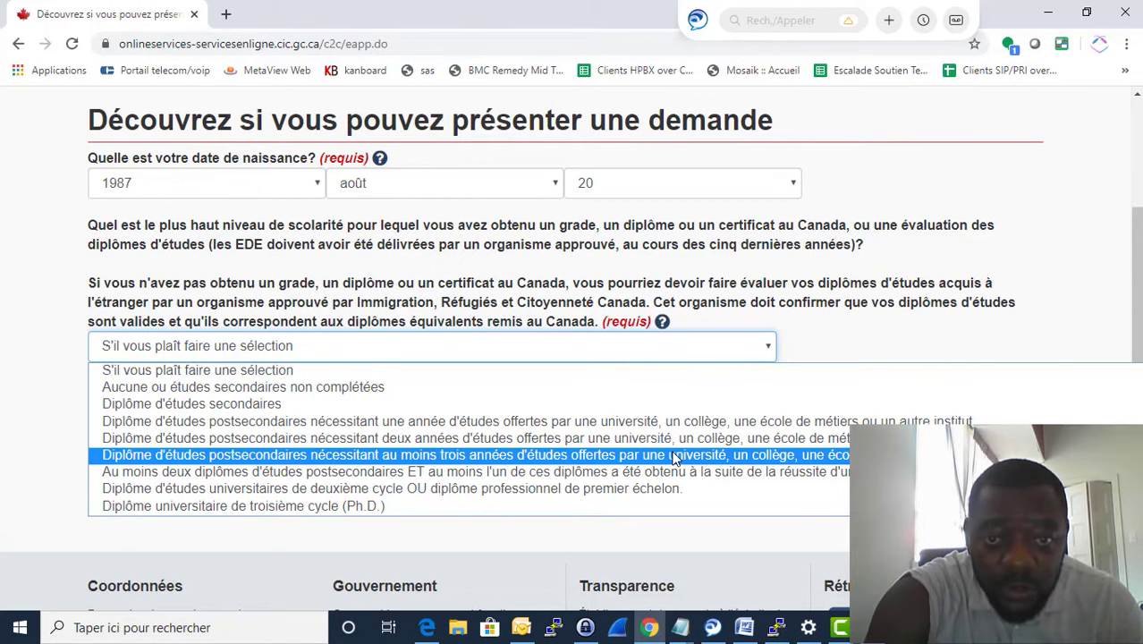
click(674, 456)
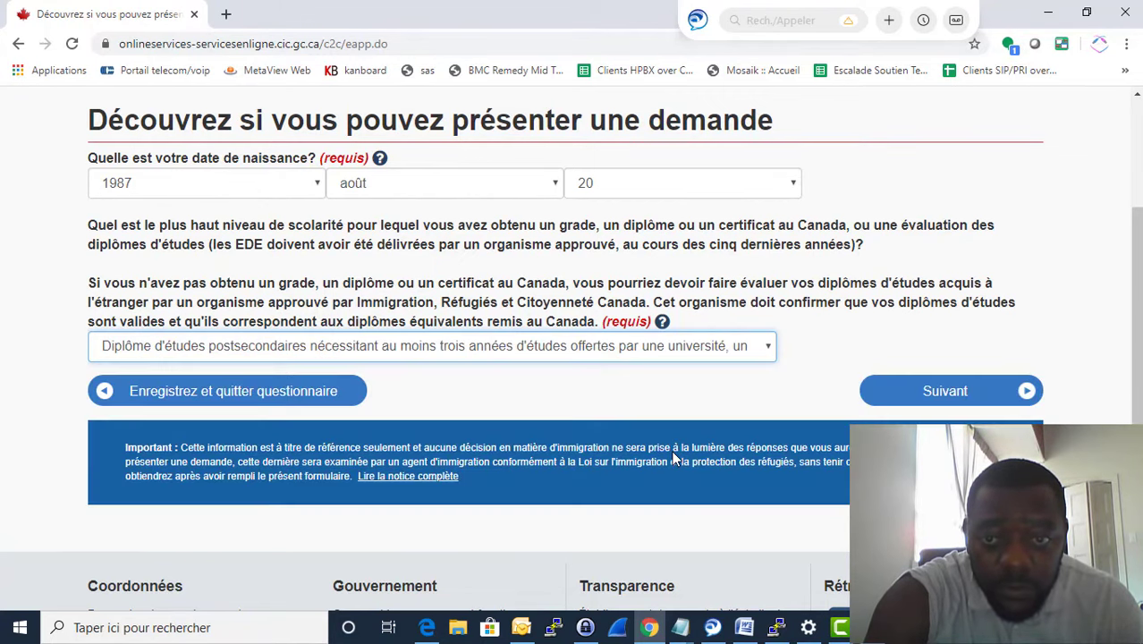
click(943, 391)
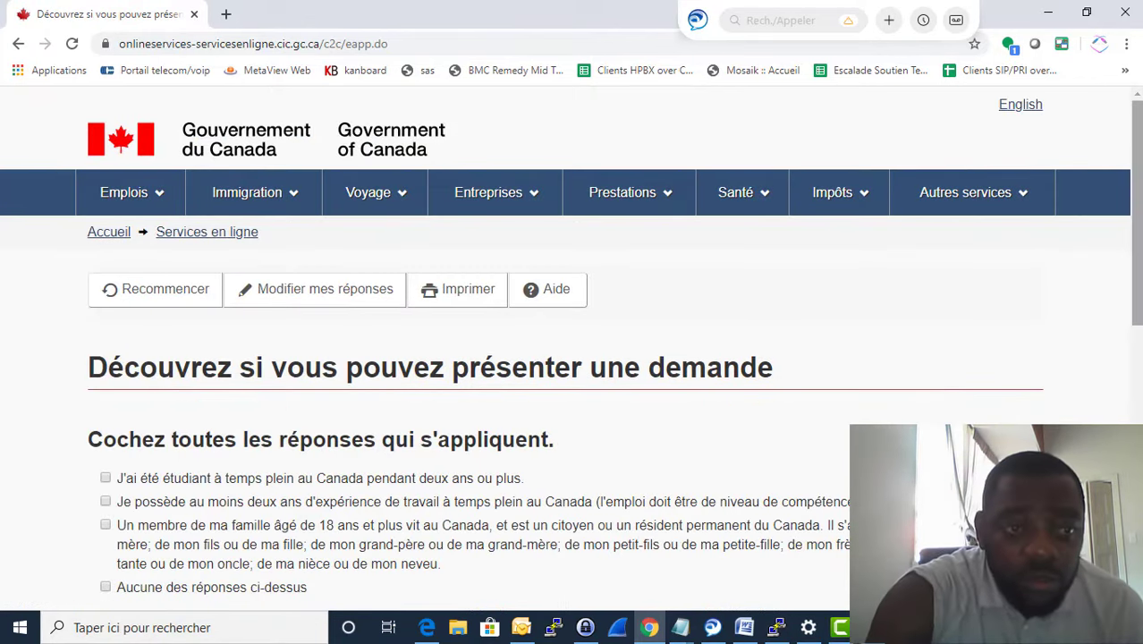
Tick Aucune des réponses ci-dessus for Canada ties and set marital status to Jamais marié/célibataire
drag(1139, 233, 1139, 333)
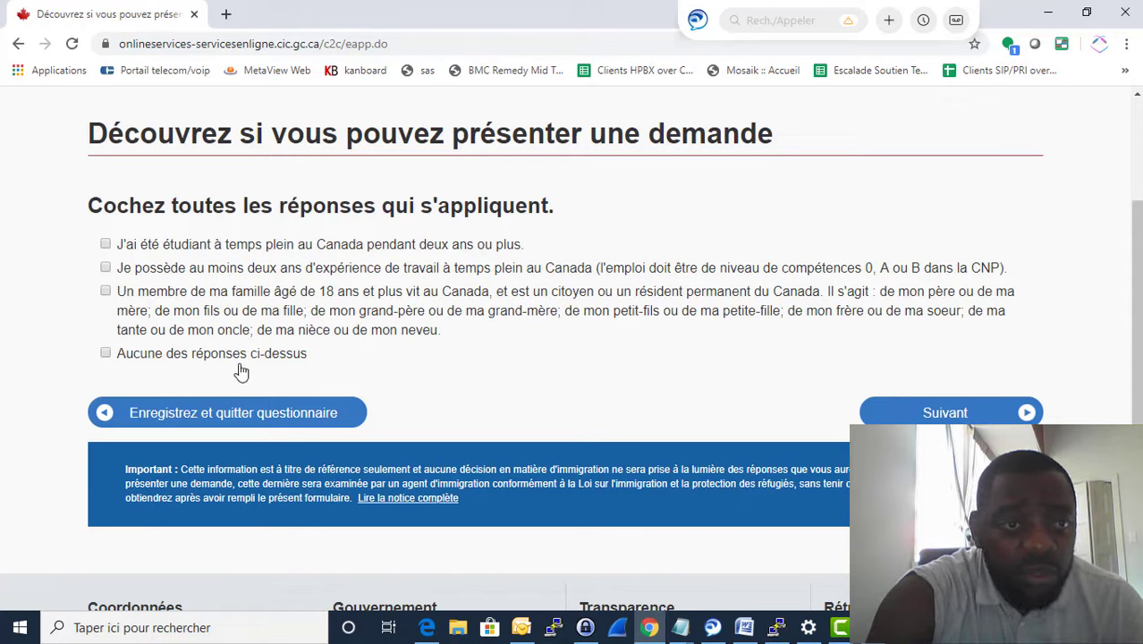
click(105, 355)
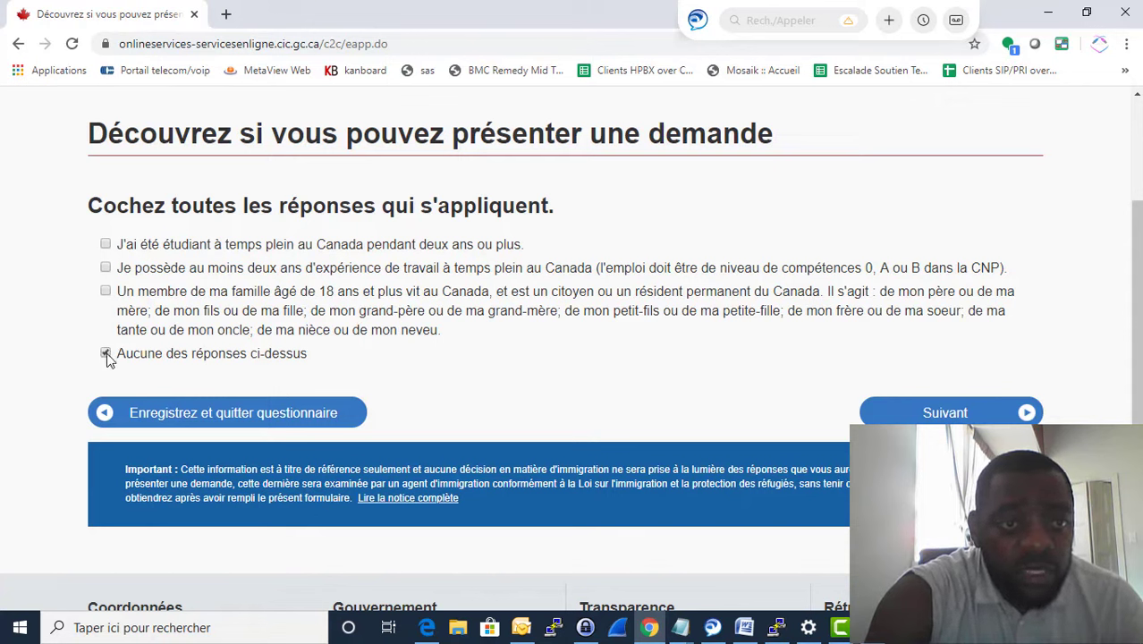
click(923, 411)
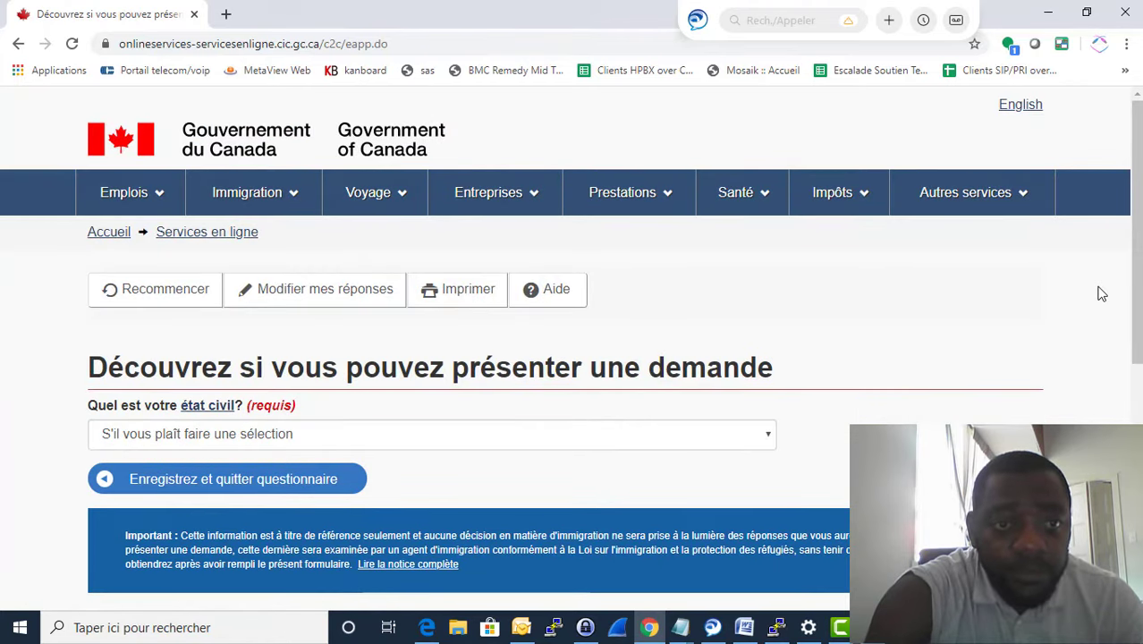
click(706, 435)
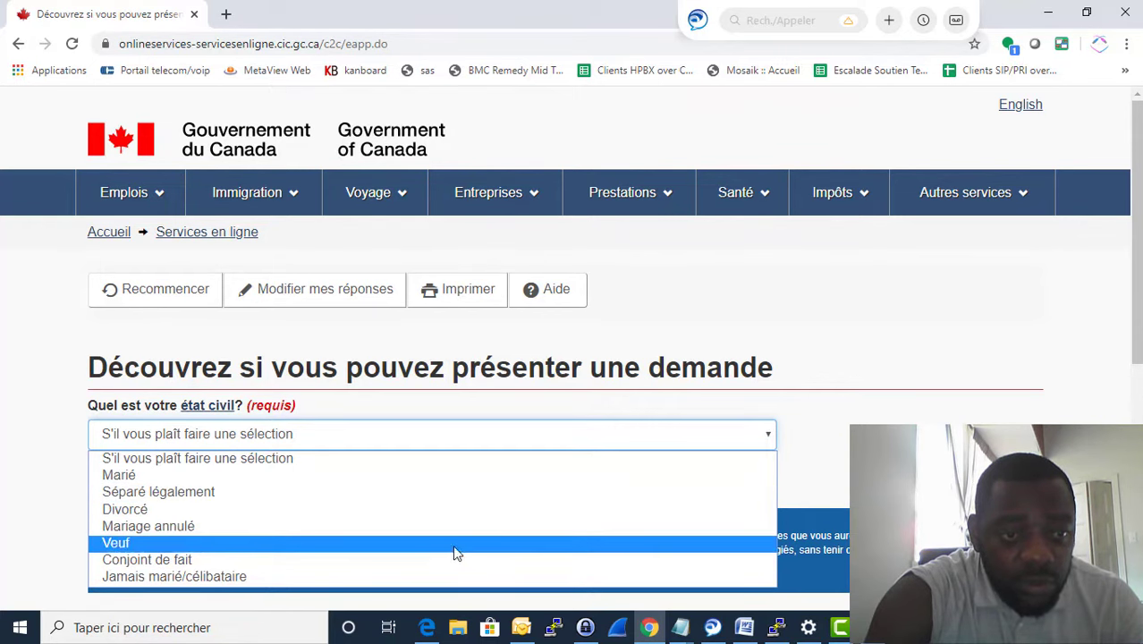
click(448, 577)
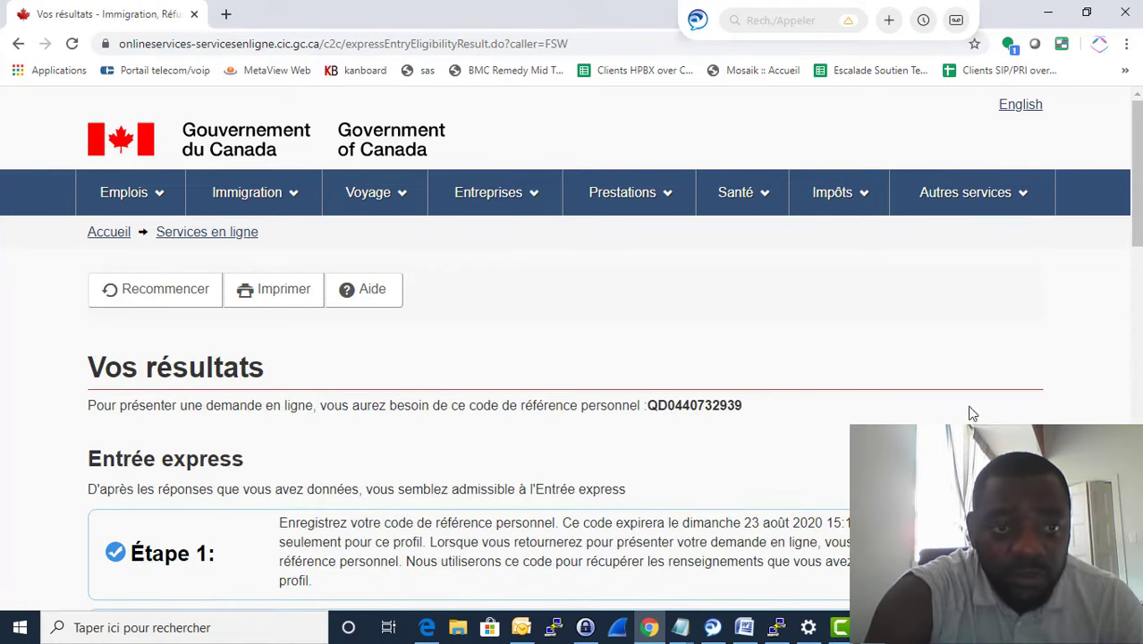
Scroll to the top of Vos résultats and highlight the full personal reference code
drag(1138, 240, 1137, 289)
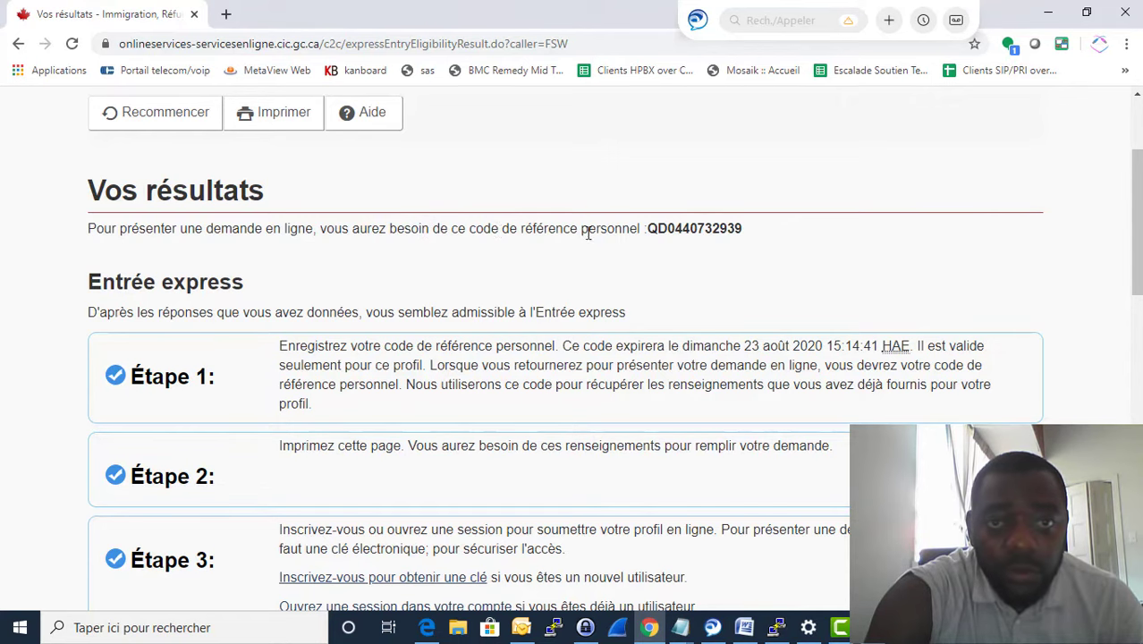
drag(1132, 205, 1133, 407)
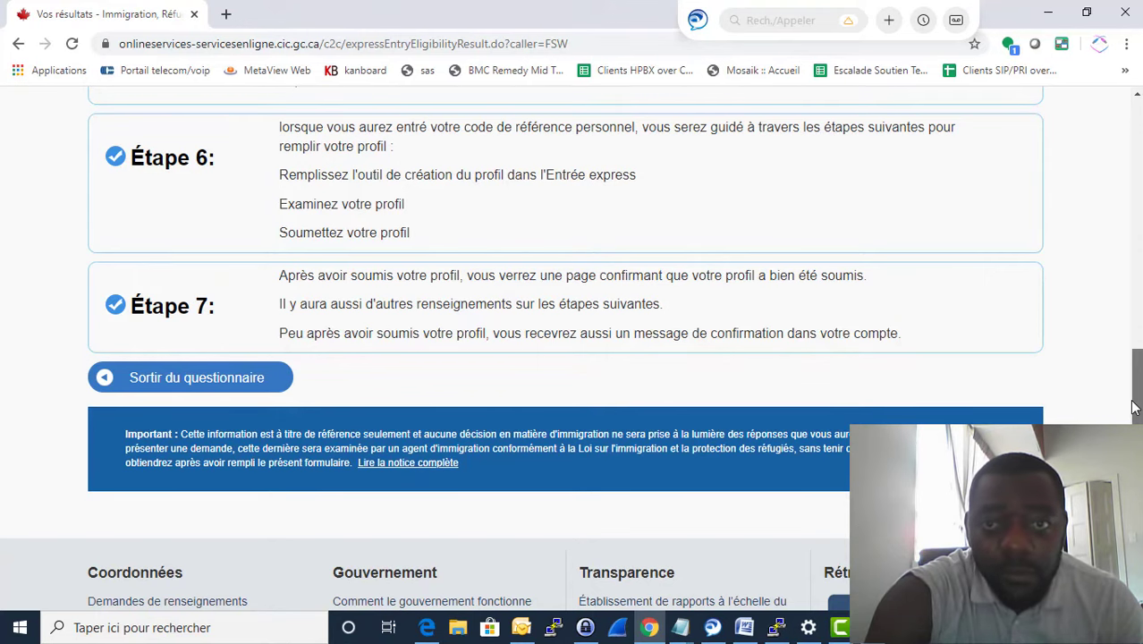
drag(1134, 407, 1118, 180)
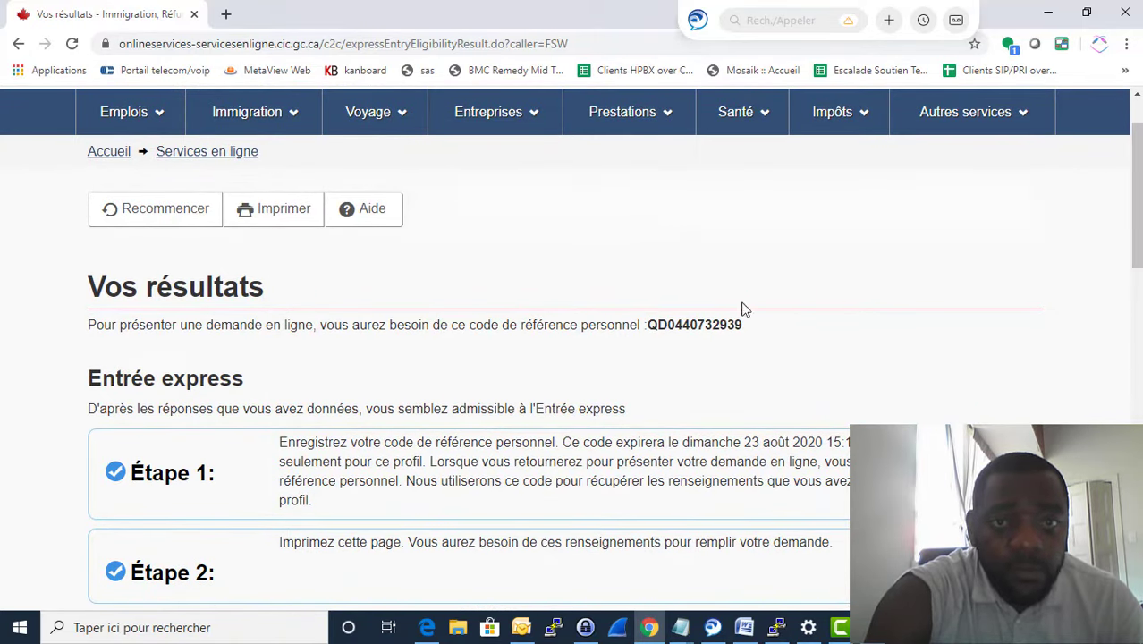
drag(721, 324, 652, 325)
key(ctrl+c)
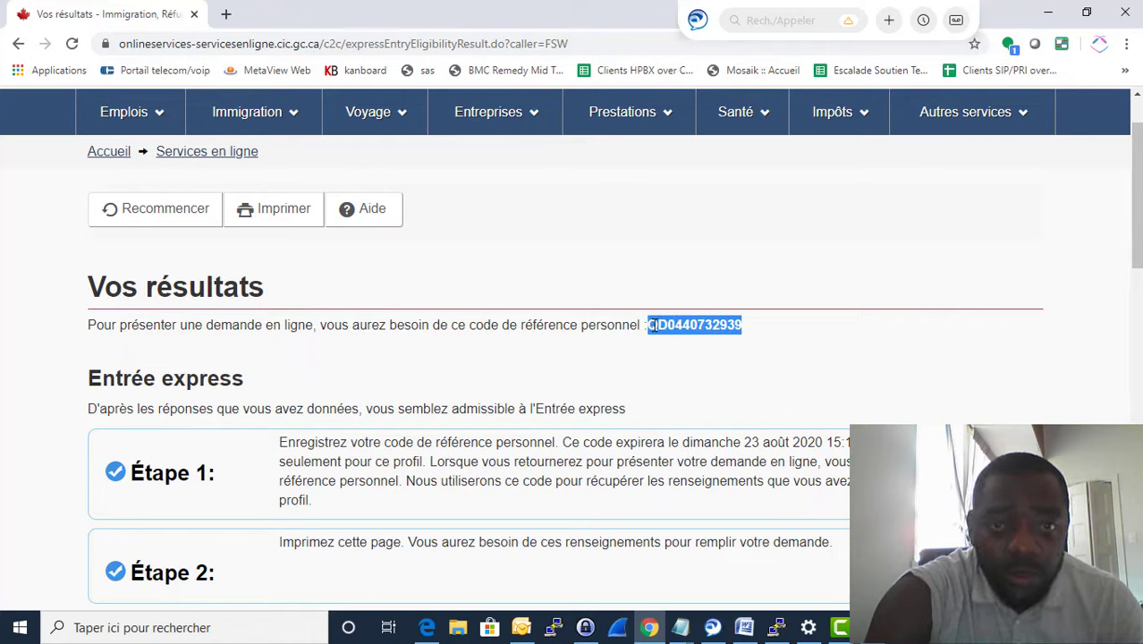
Copy the reference code, paste it into a new Bloc-notes document, and minimize it
right_click(652, 325)
click(697, 341)
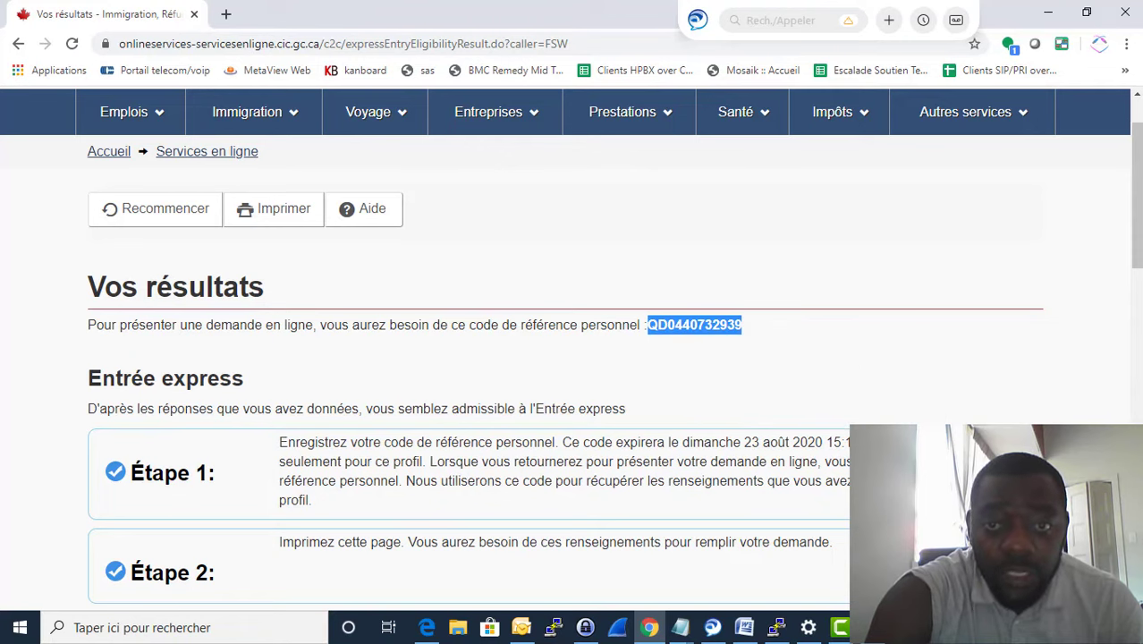
click(195, 631)
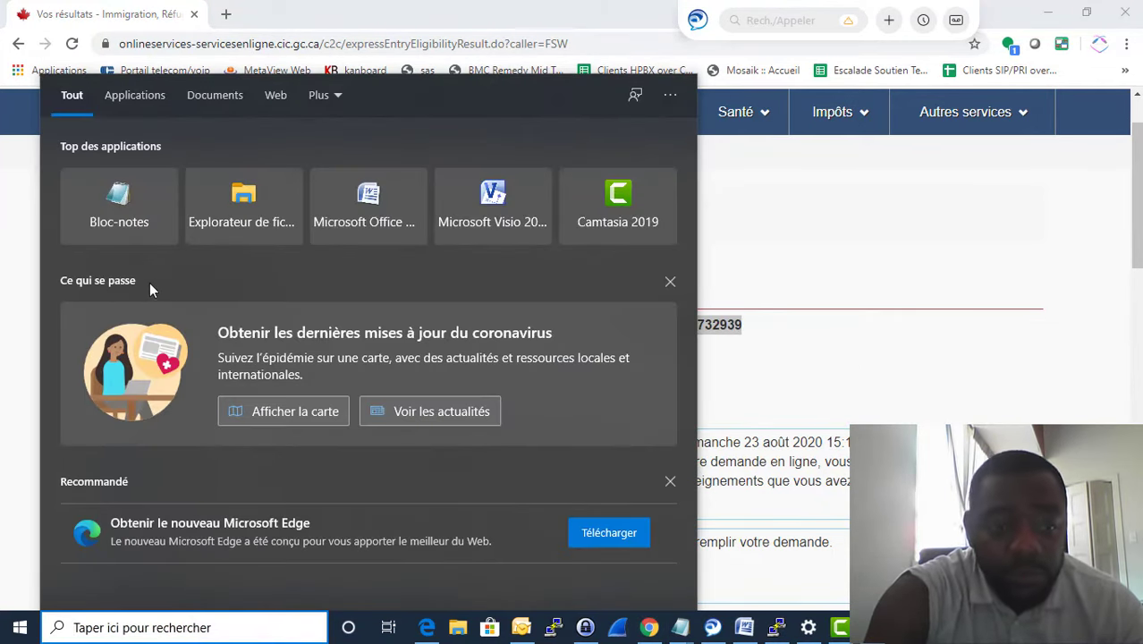
click(125, 209)
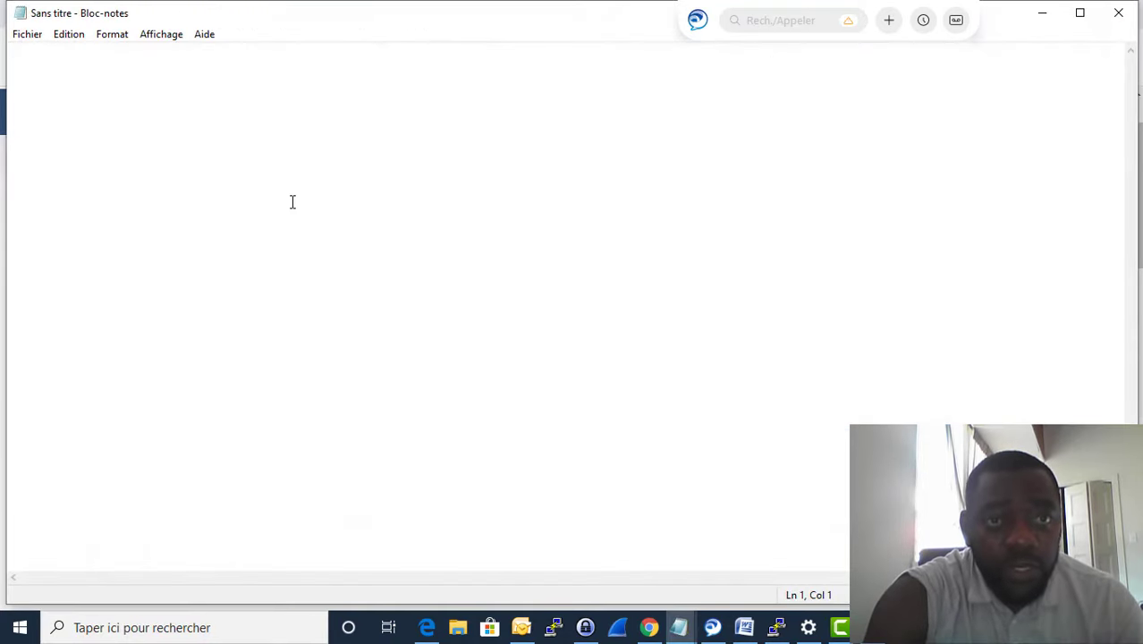
key(ctrl+v)
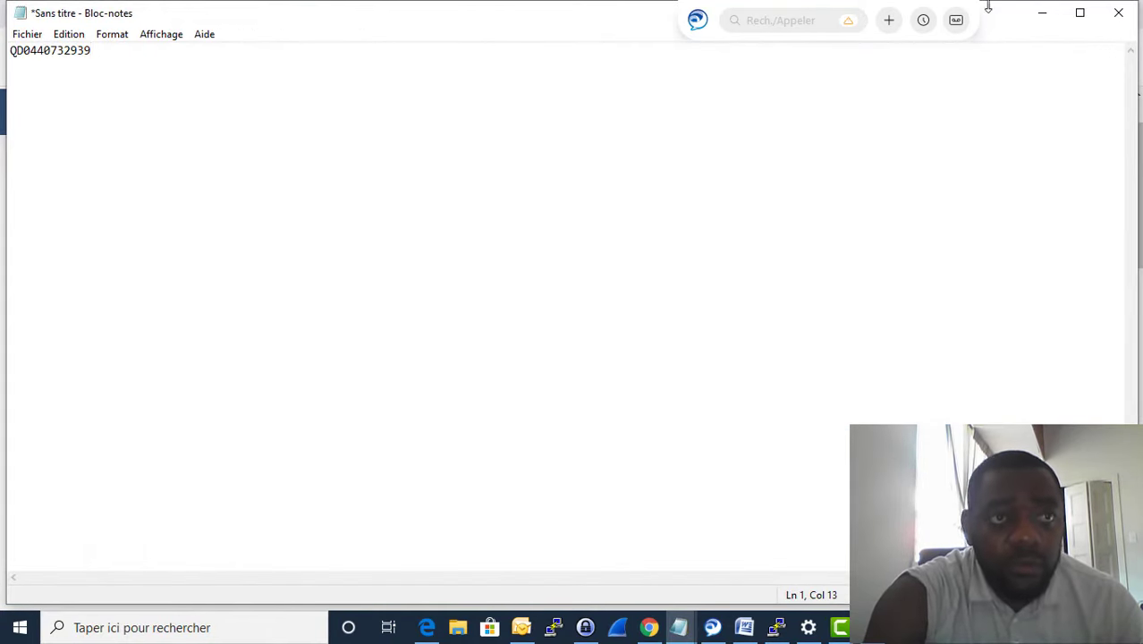
click(1042, 13)
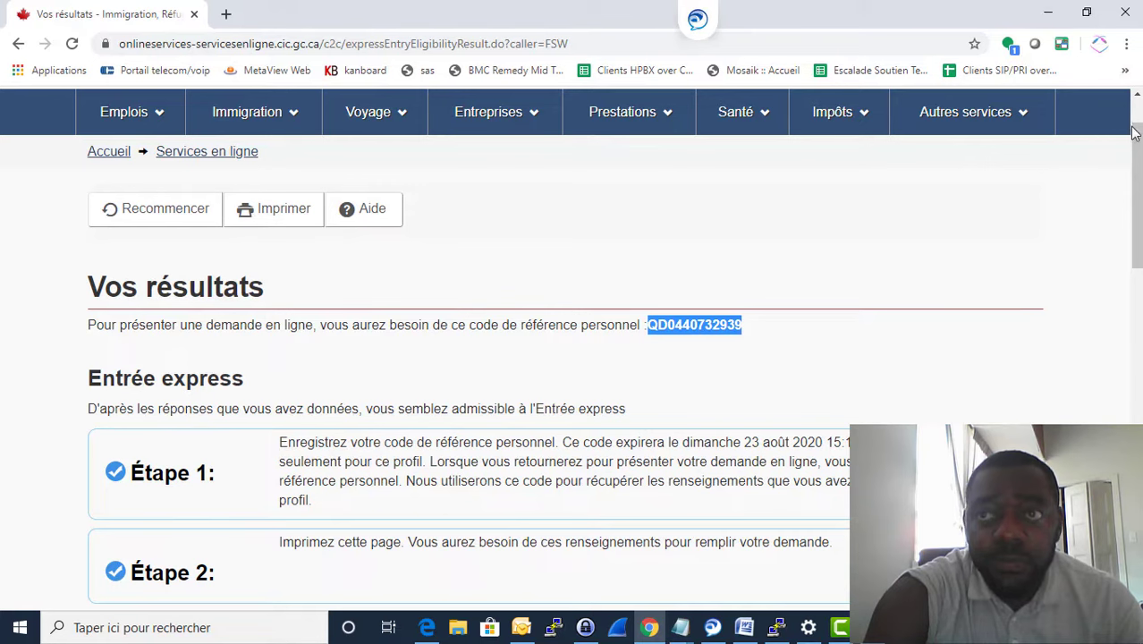
Exit the questionnaire via Sortir du questionnaire and confirm with Continuer
drag(1134, 149, 1135, 277)
scroll(383, 265, down, 5)
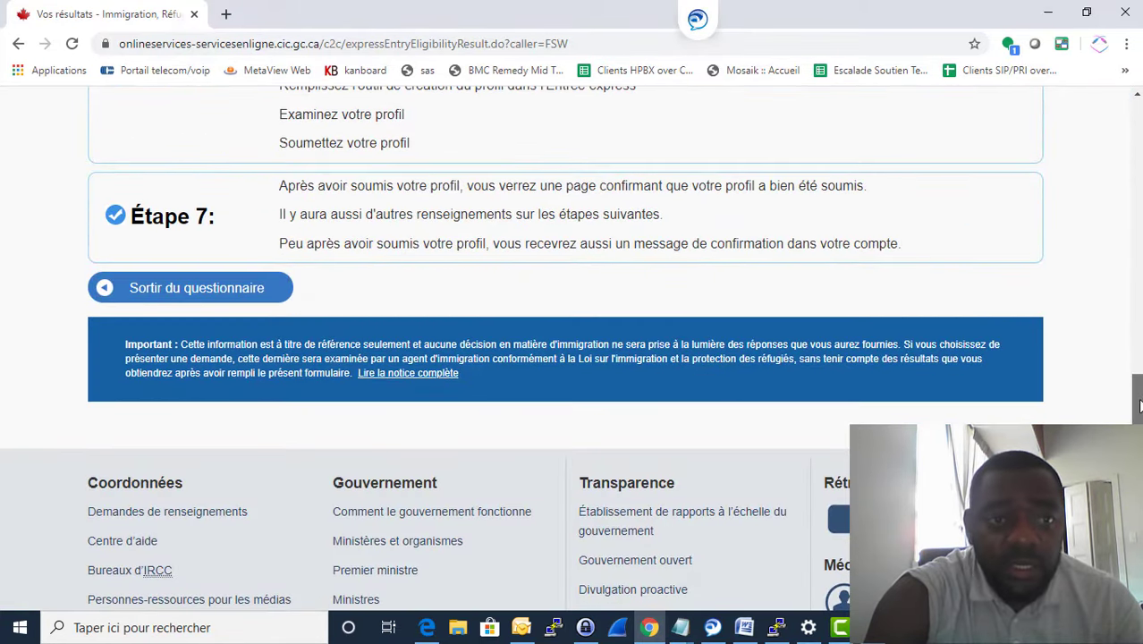
click(221, 291)
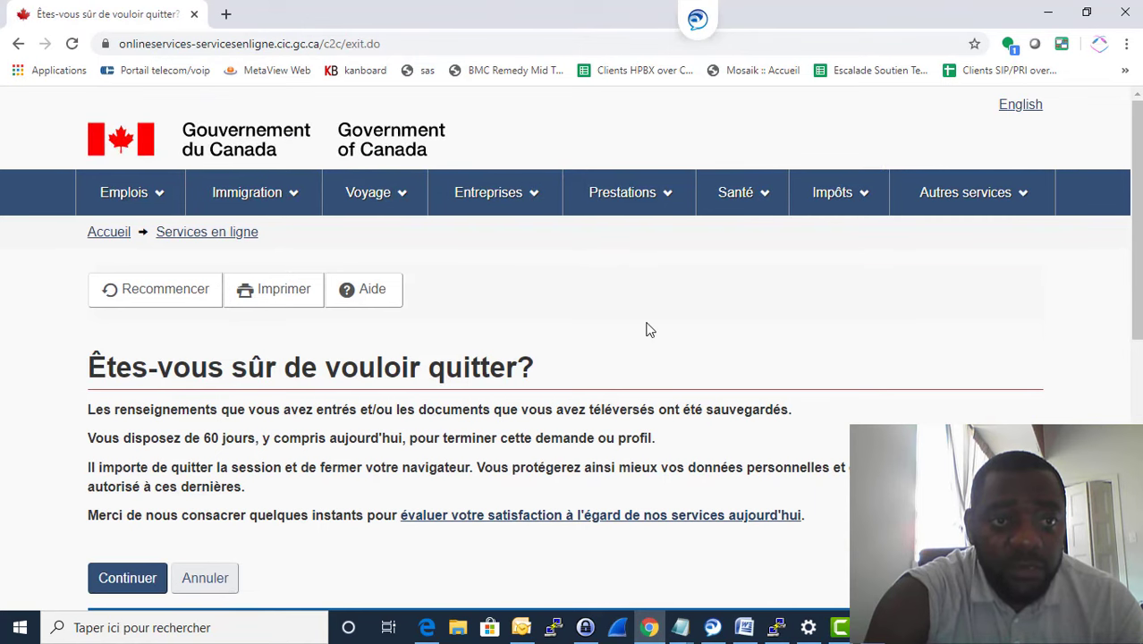
scroll(1068, 317, down, 3)
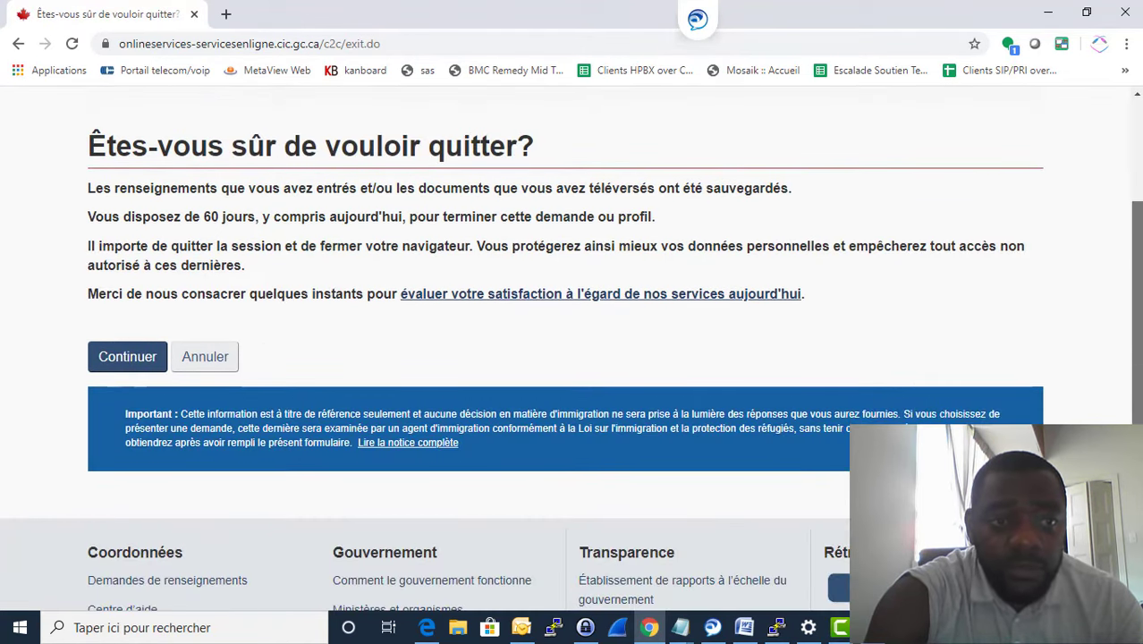
click(125, 357)
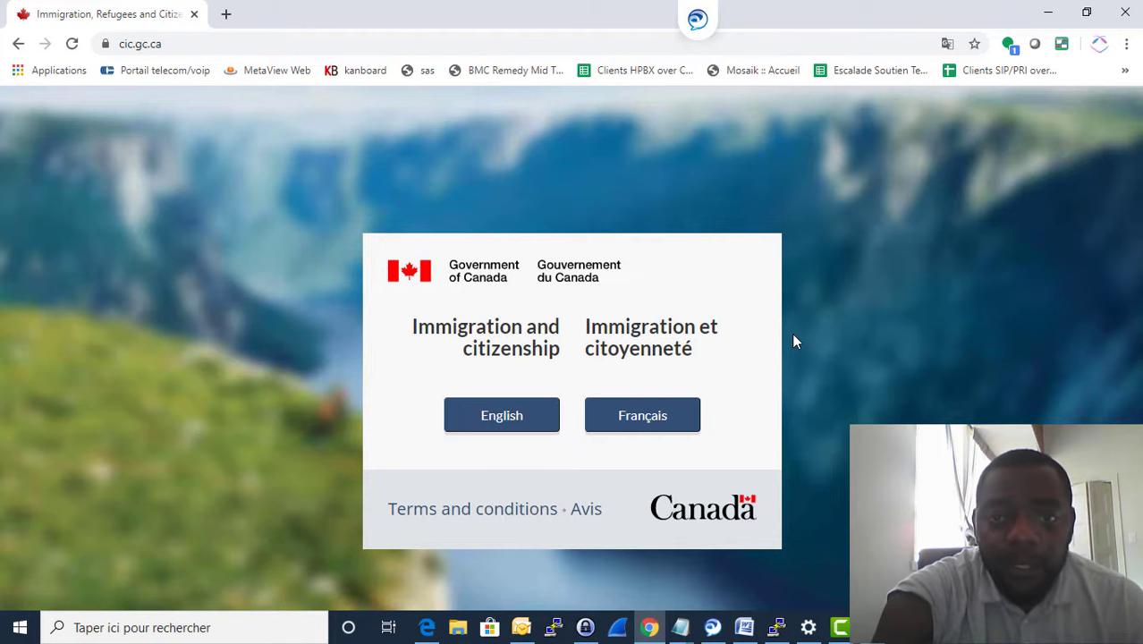
Switch the immigration site to French and open 'Se connecter ou créer un compte'
click(632, 421)
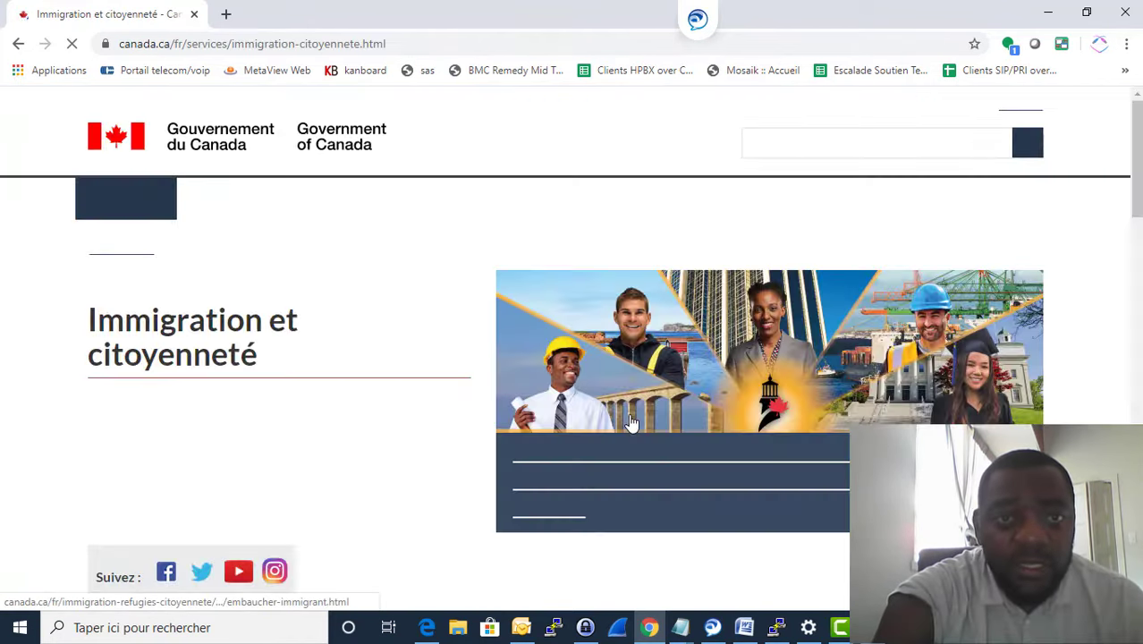
drag(1139, 152, 1140, 275)
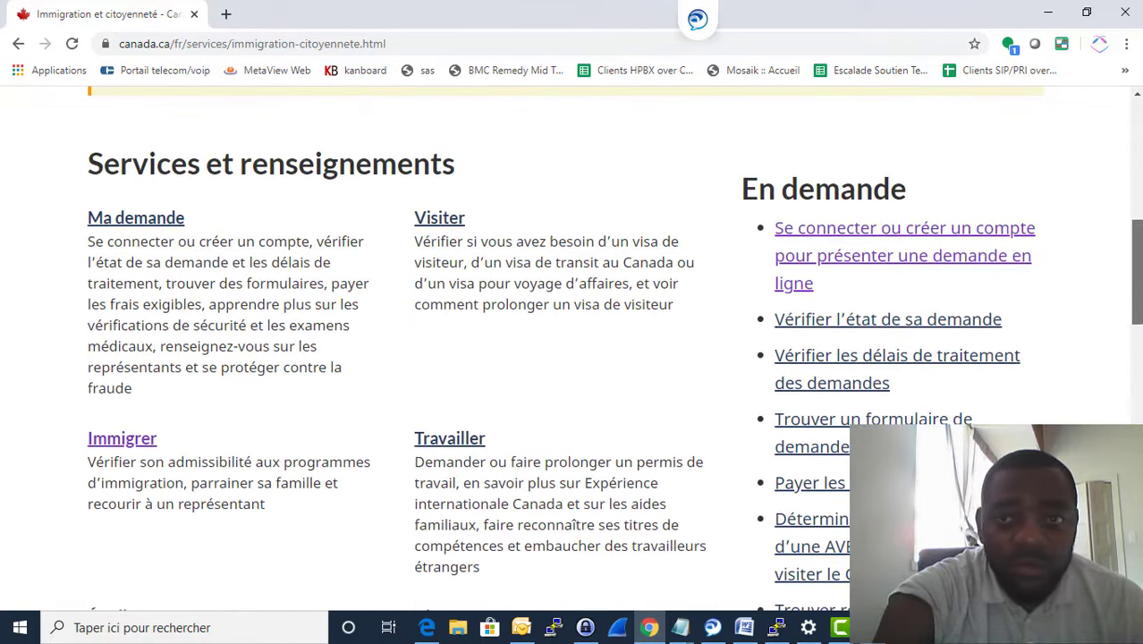
click(887, 238)
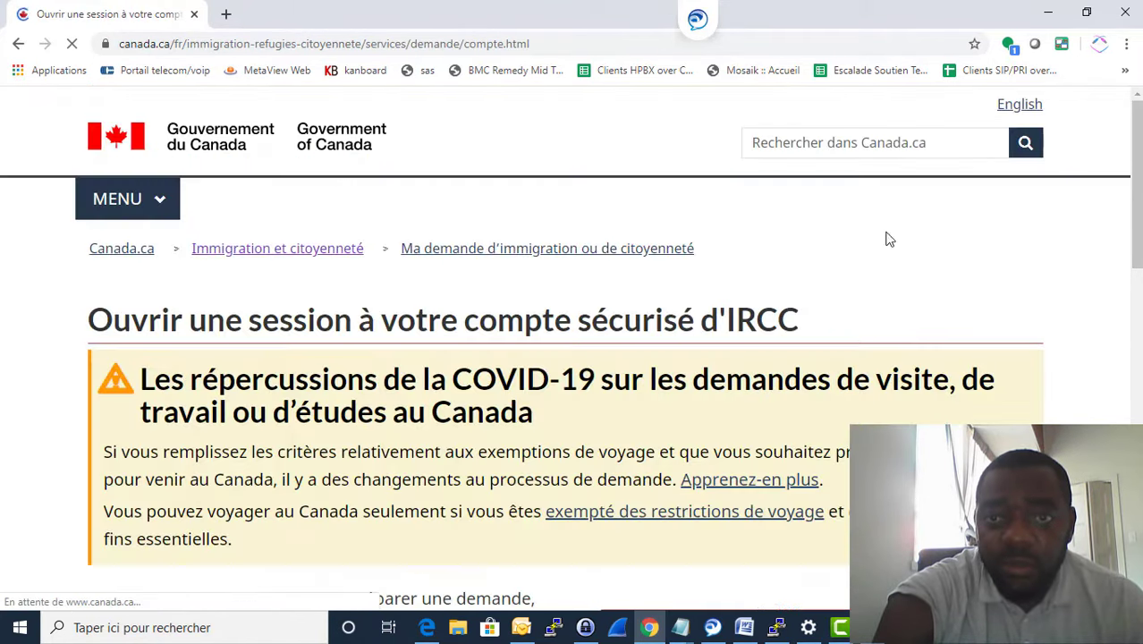
Go to S'inscrire and choose 'S'inscrire à la CléGC' to register for a GCKey
scroll(887, 238, down, 5)
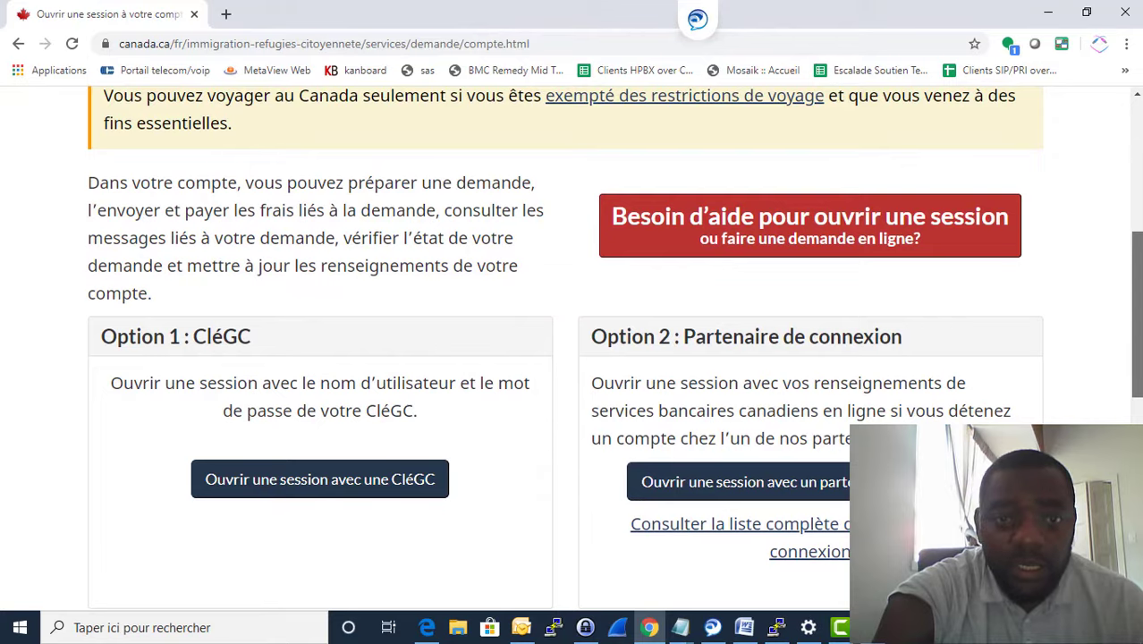
scroll(566, 349, down, 3)
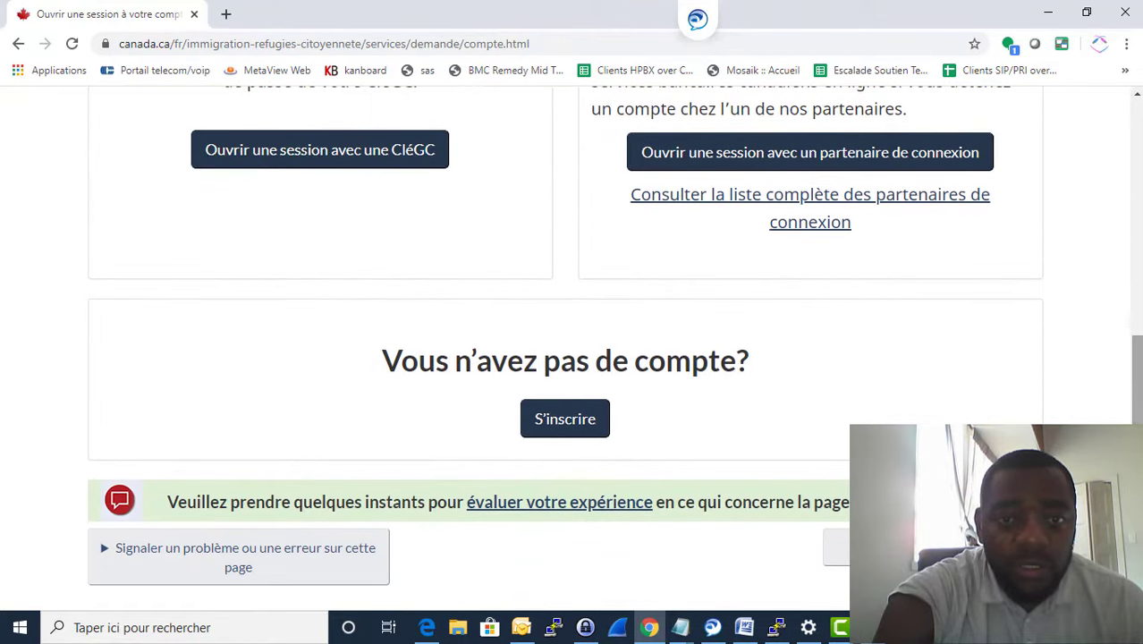
click(576, 431)
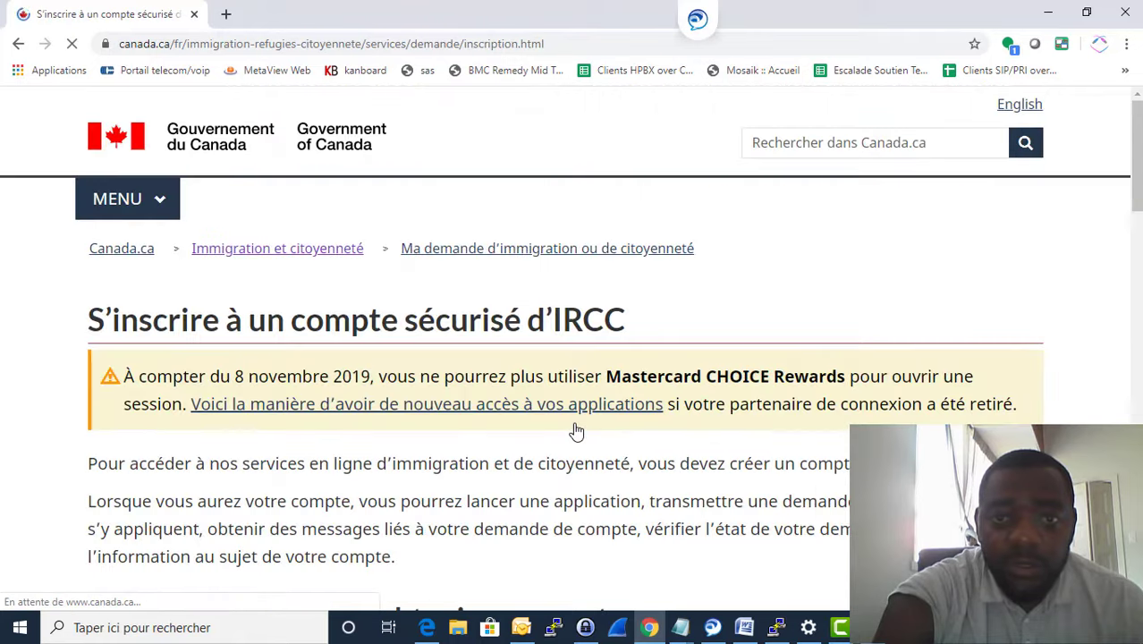
drag(1137, 224, 1139, 424)
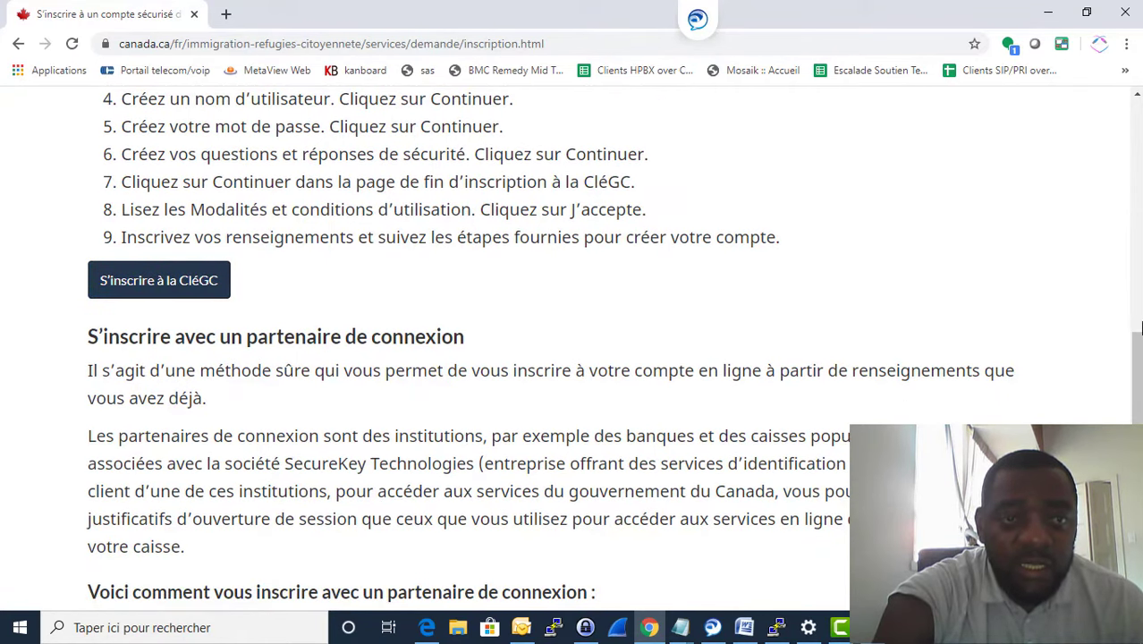
drag(1138, 351, 1138, 417)
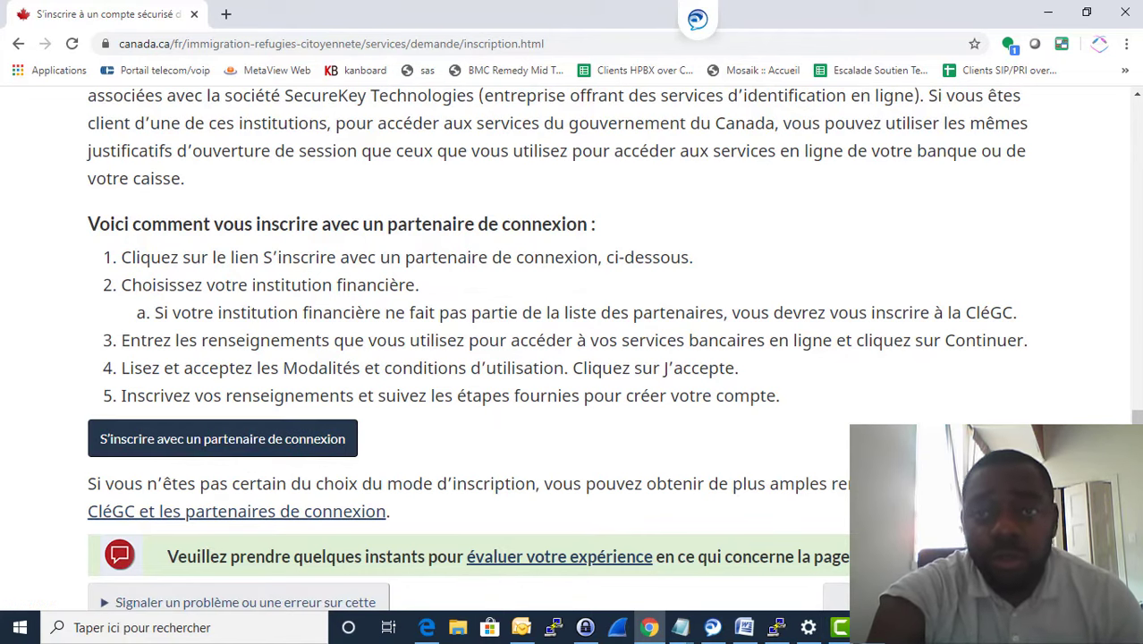
drag(1137, 416, 1135, 327)
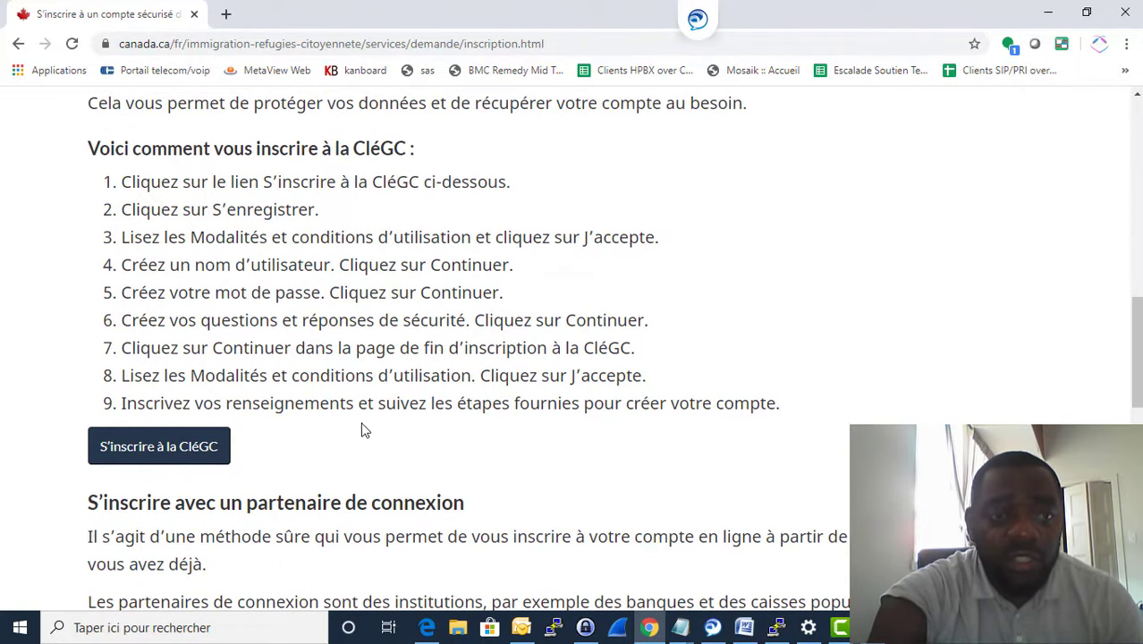
click(158, 448)
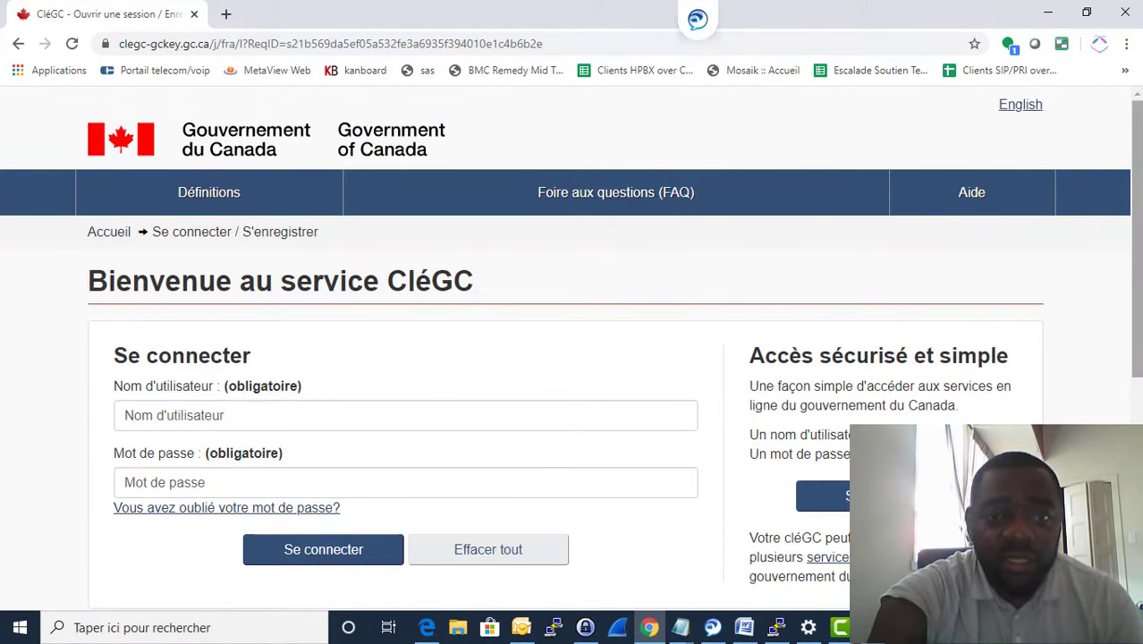
Start a new CléGC registration with S'enregistrer from the Bienvenue au service CléGC page
scroll(570, 358, down, 3)
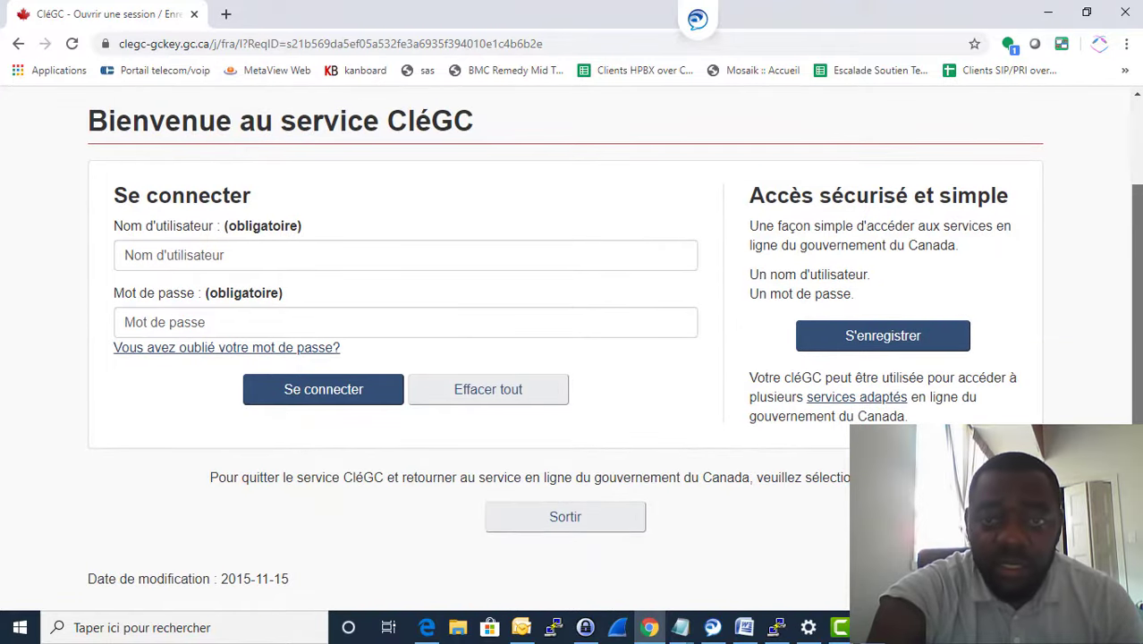
scroll(571, 348, down, 2)
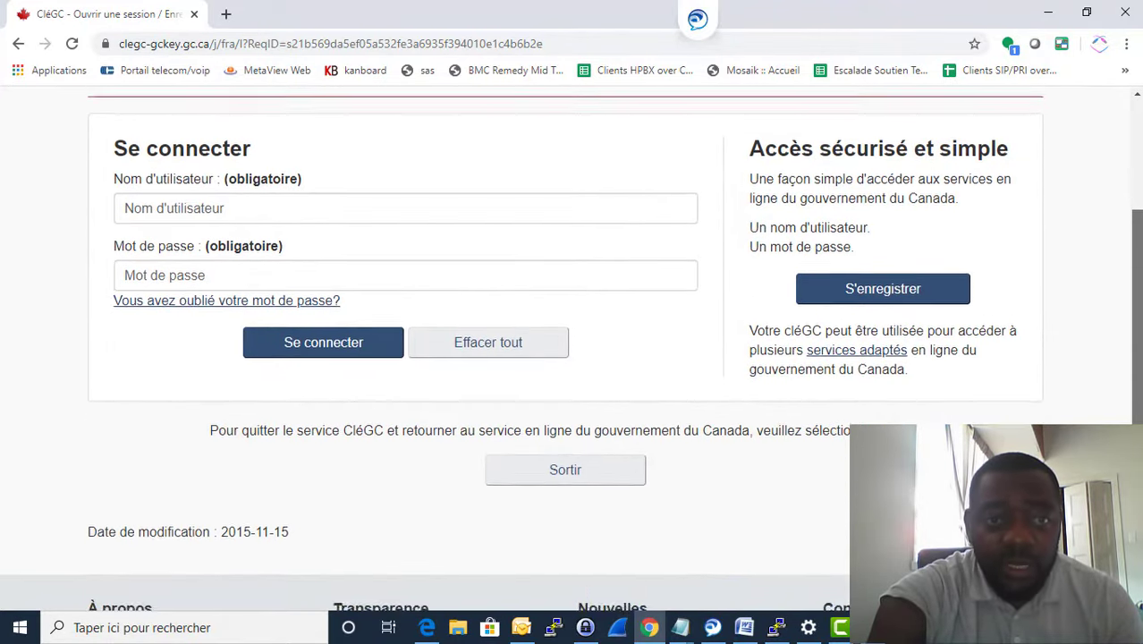
scroll(570, 349, down, 4)
scroll(571, 348, up, 3)
scroll(1131, 273, up, 5)
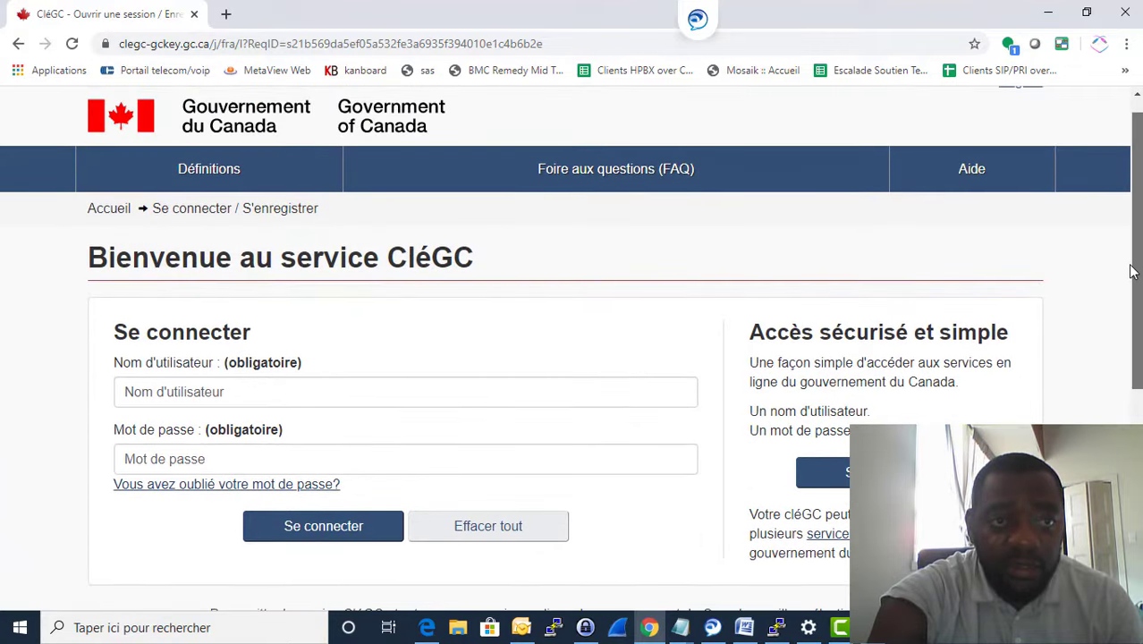
drag(1131, 273, 1127, 348)
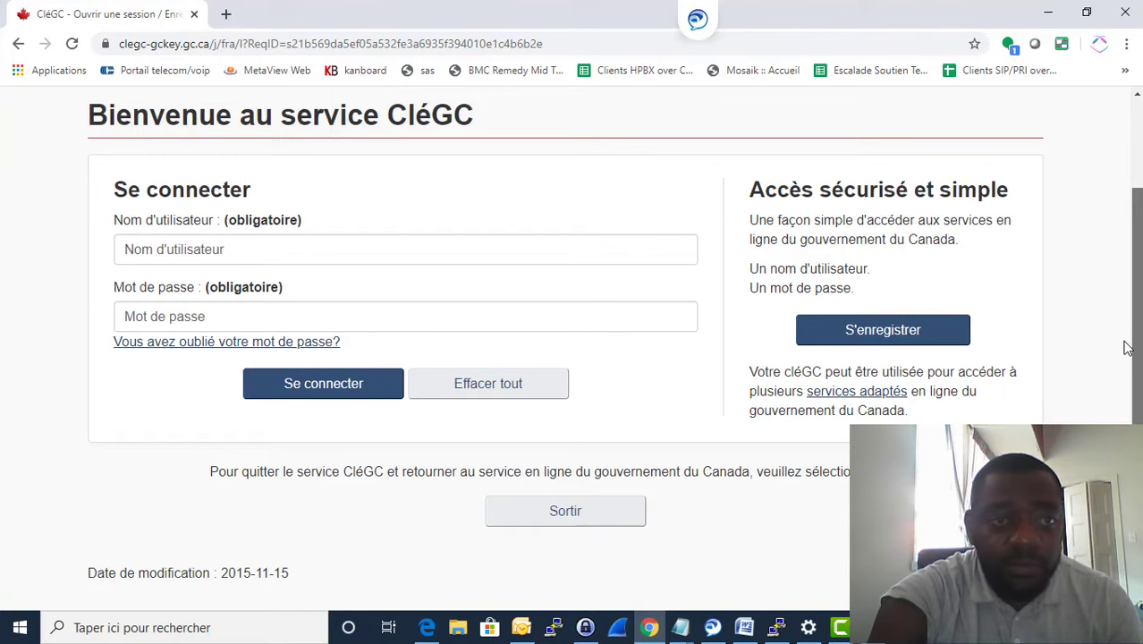
click(852, 331)
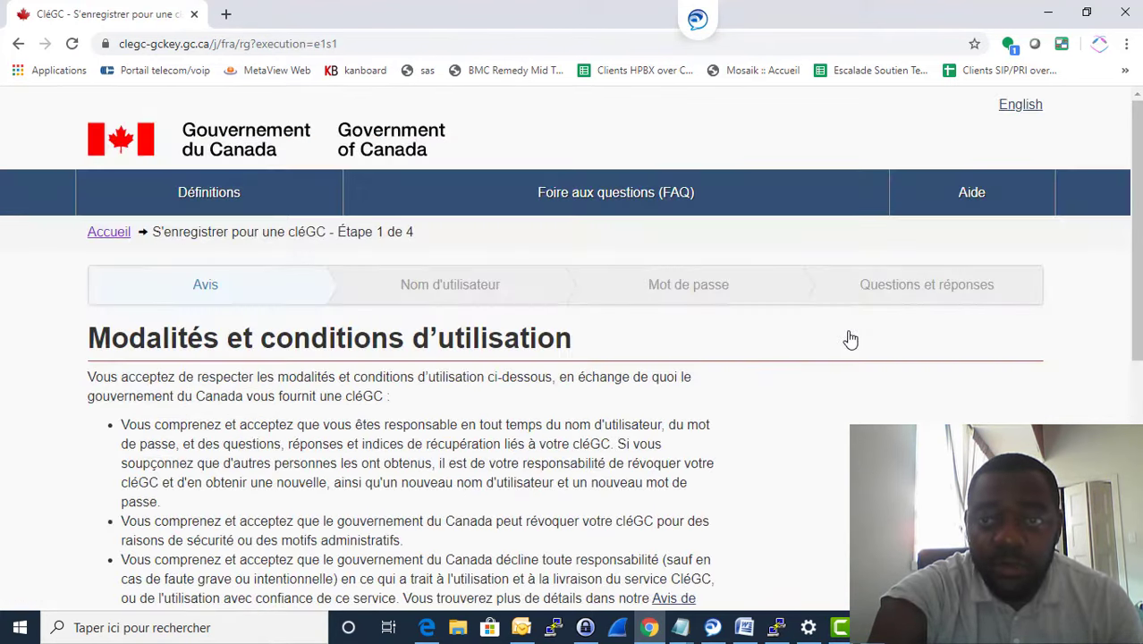
Accept the GCKey terms and conditions of use
scroll(1136, 287, down, 2)
scroll(570, 350, down, 1)
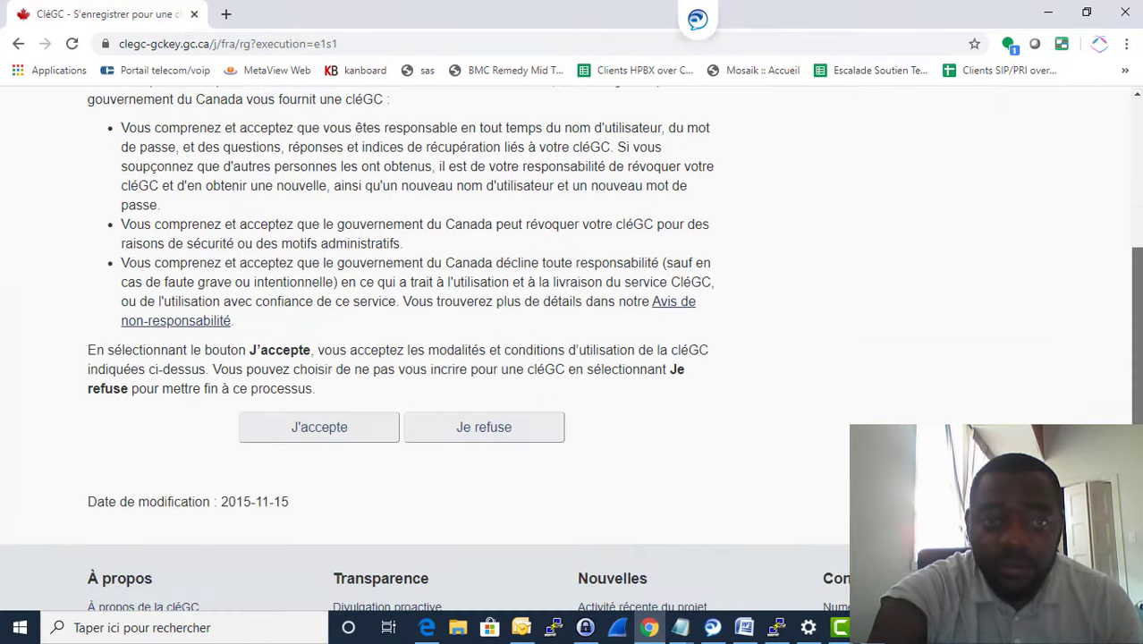
scroll(570, 349, up, 2)
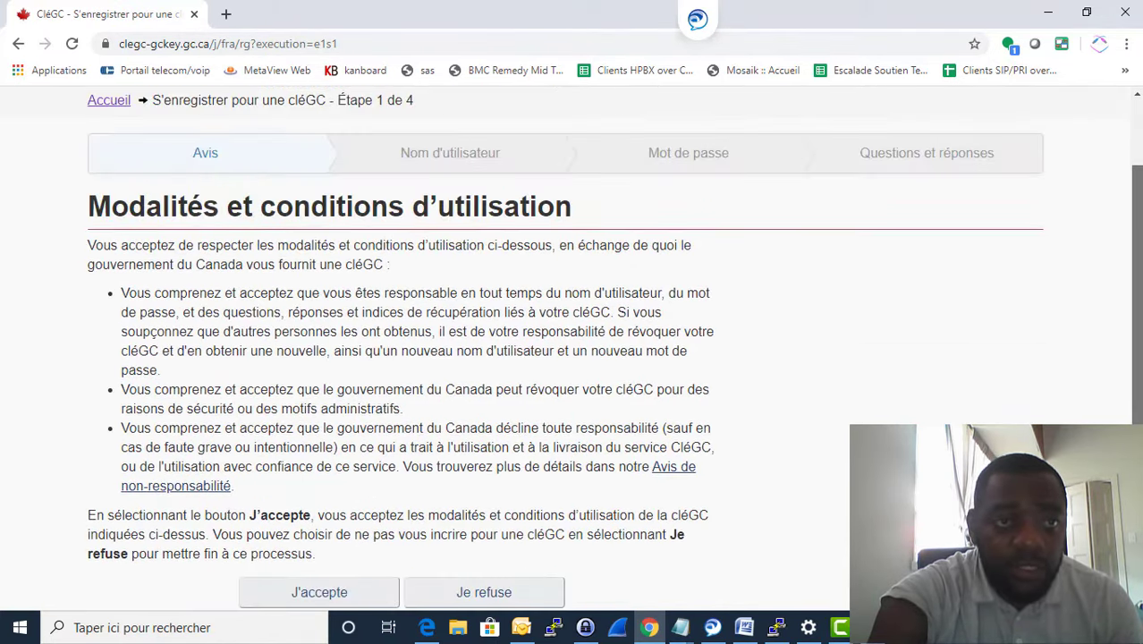
scroll(798, 379, down, 1)
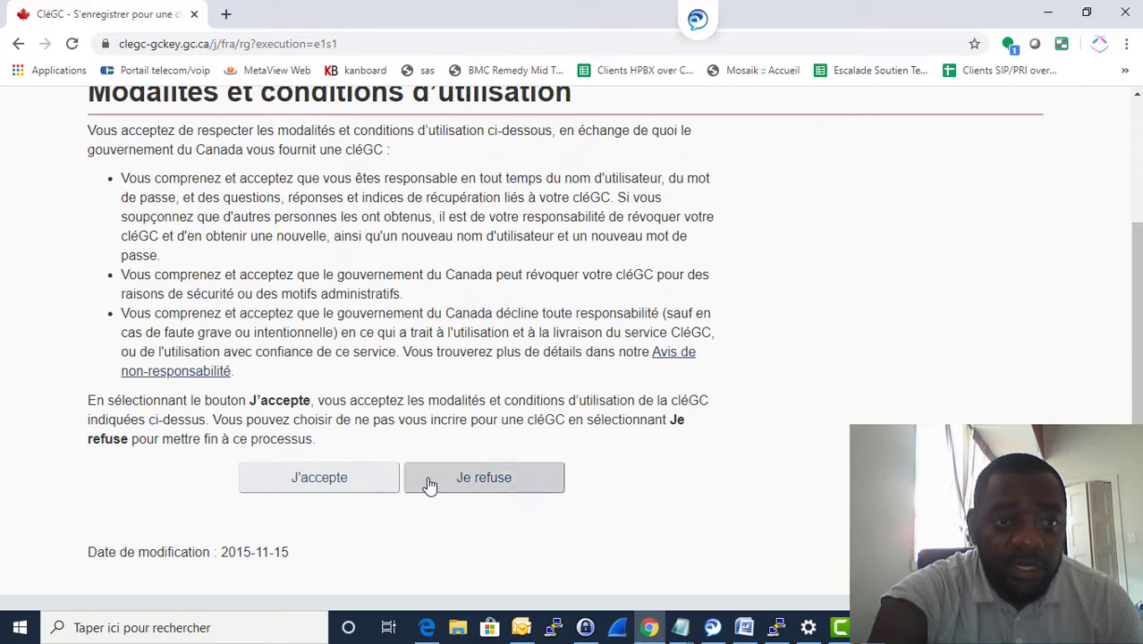
click(349, 479)
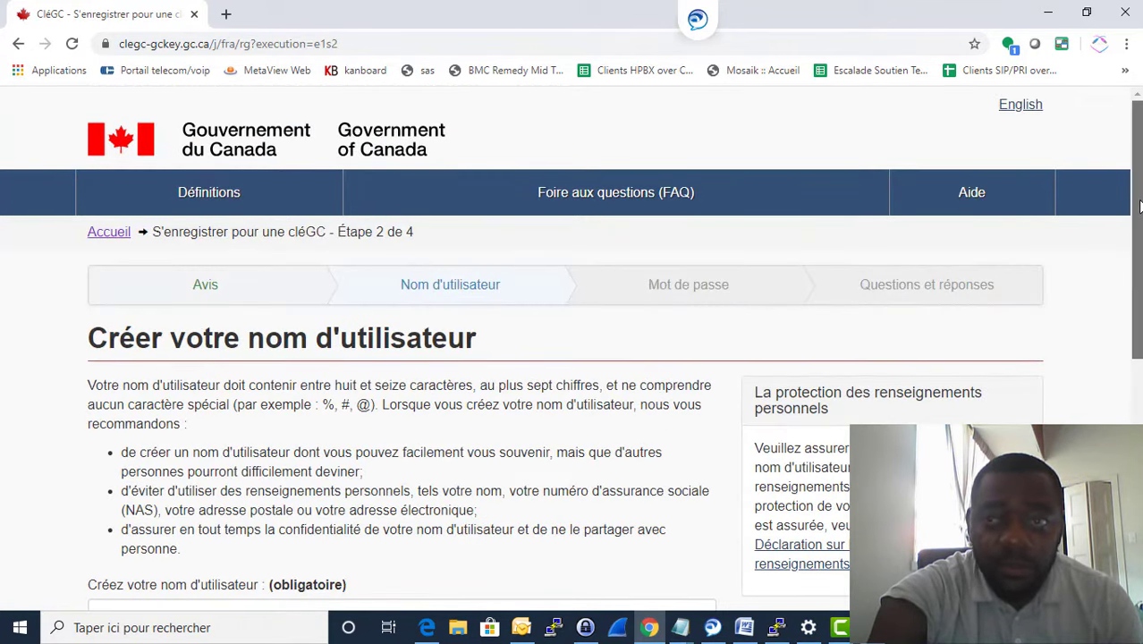
Enter a new GCKey username meeting the checklist rules and submit it
drag(1136, 208, 1138, 342)
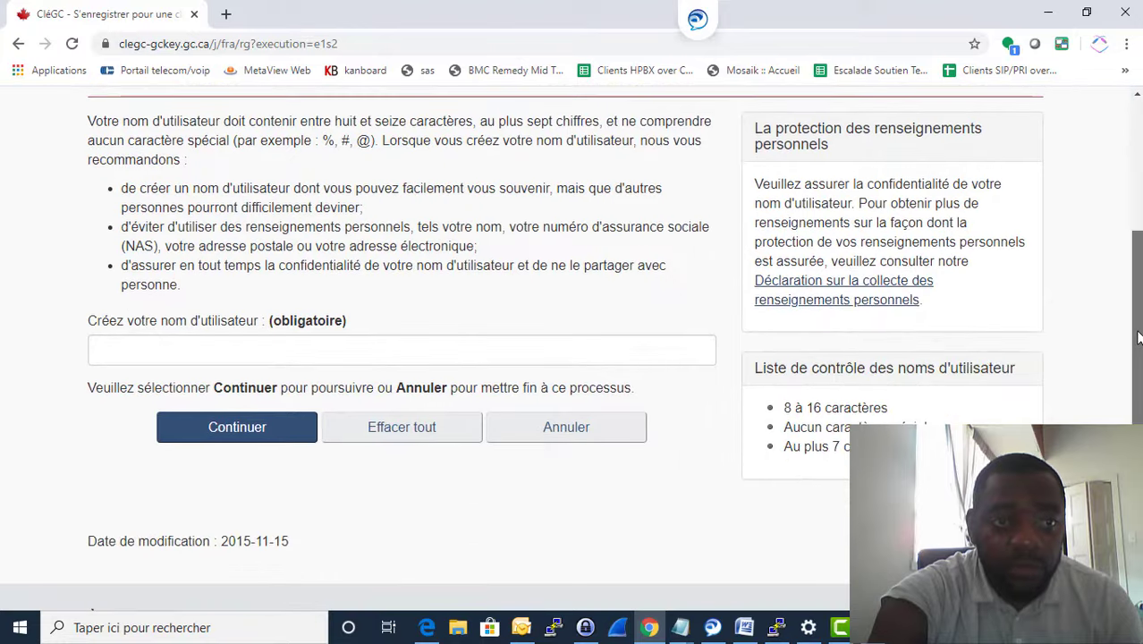
click(338, 349)
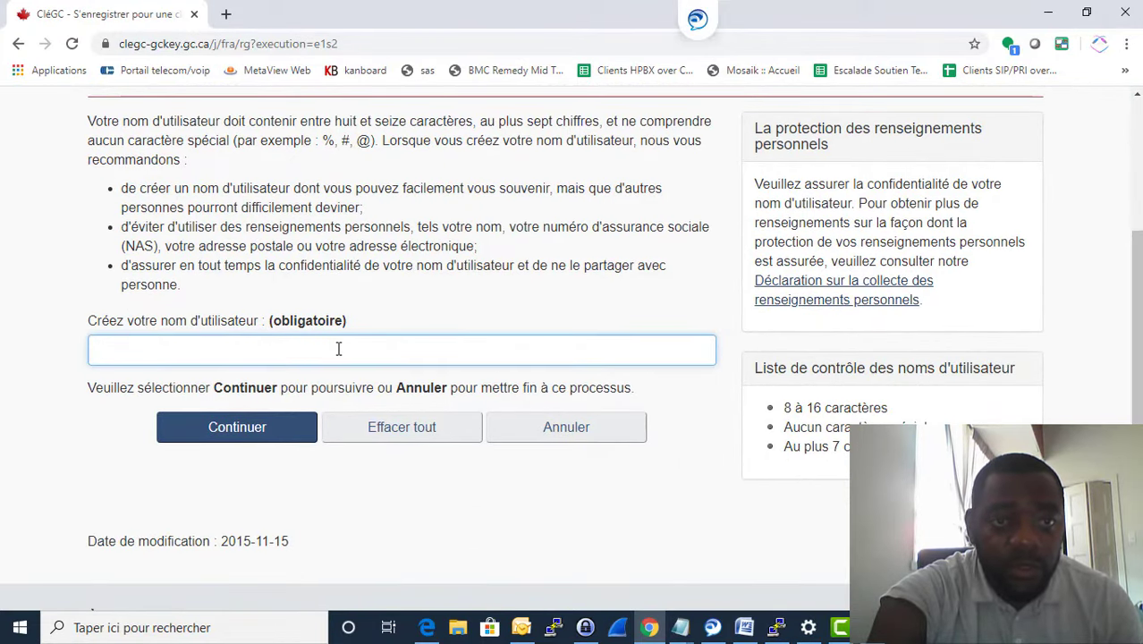
text(ex)
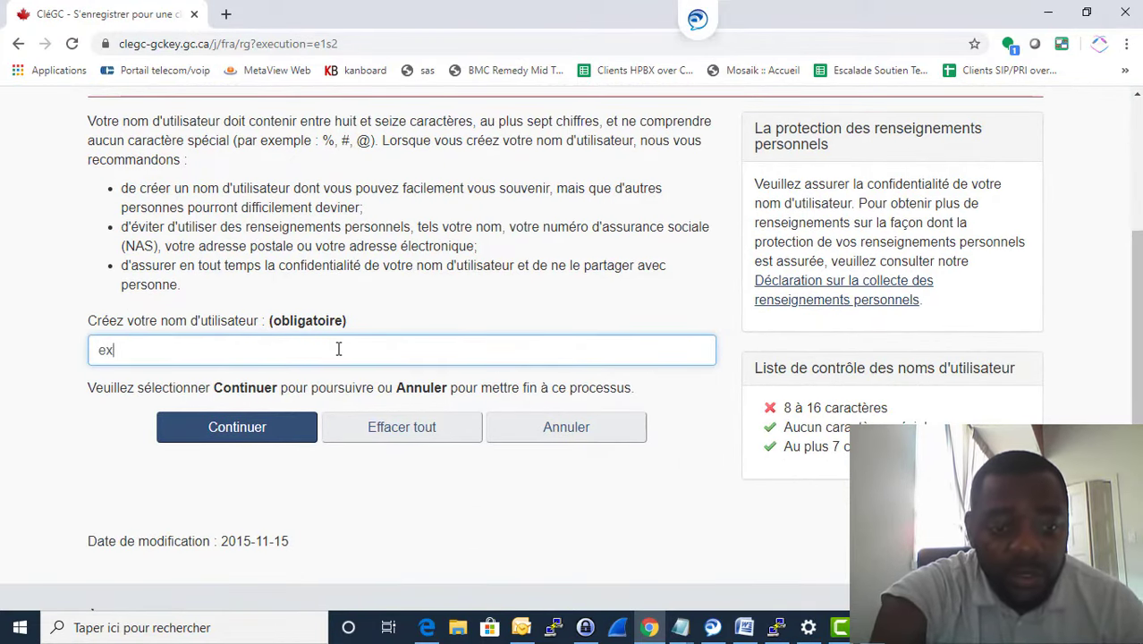
text(ponent)
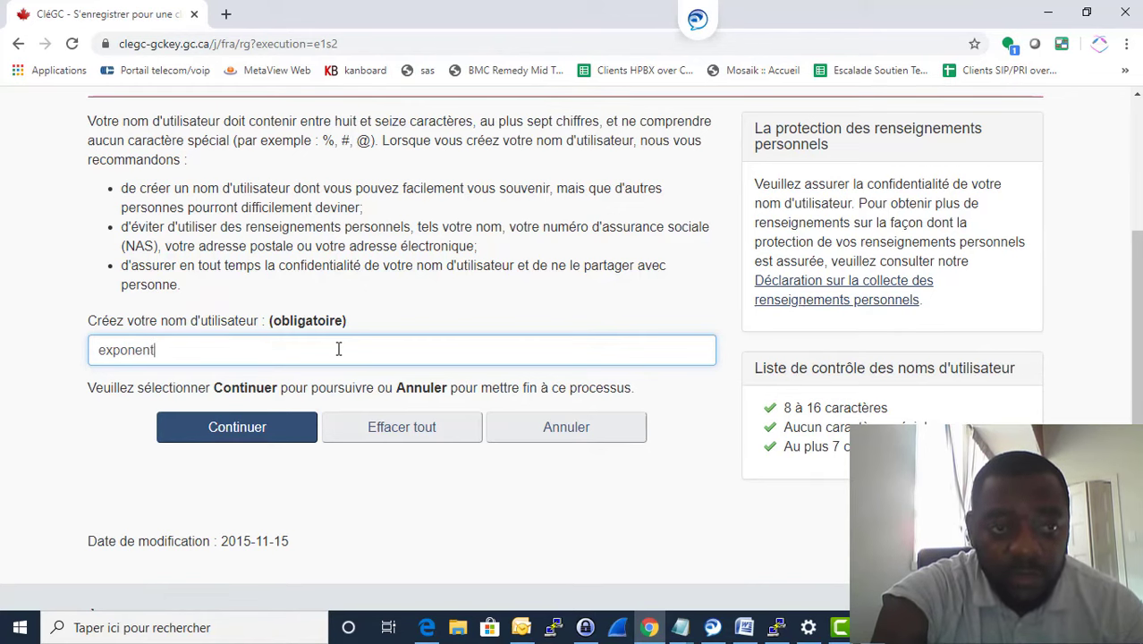
text(iel)
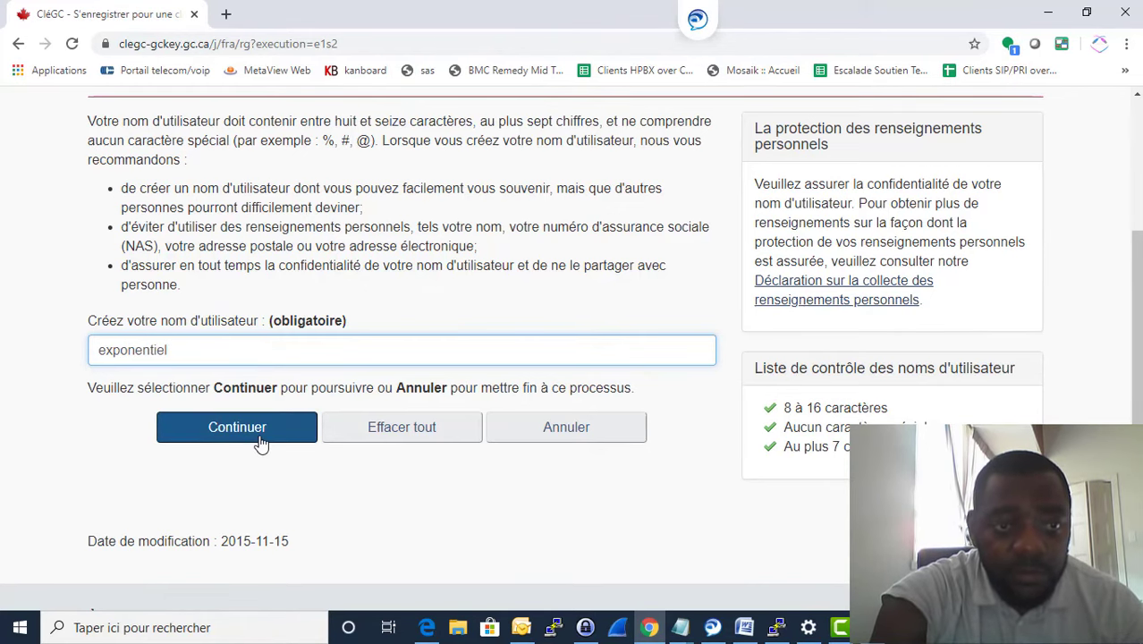
click(259, 442)
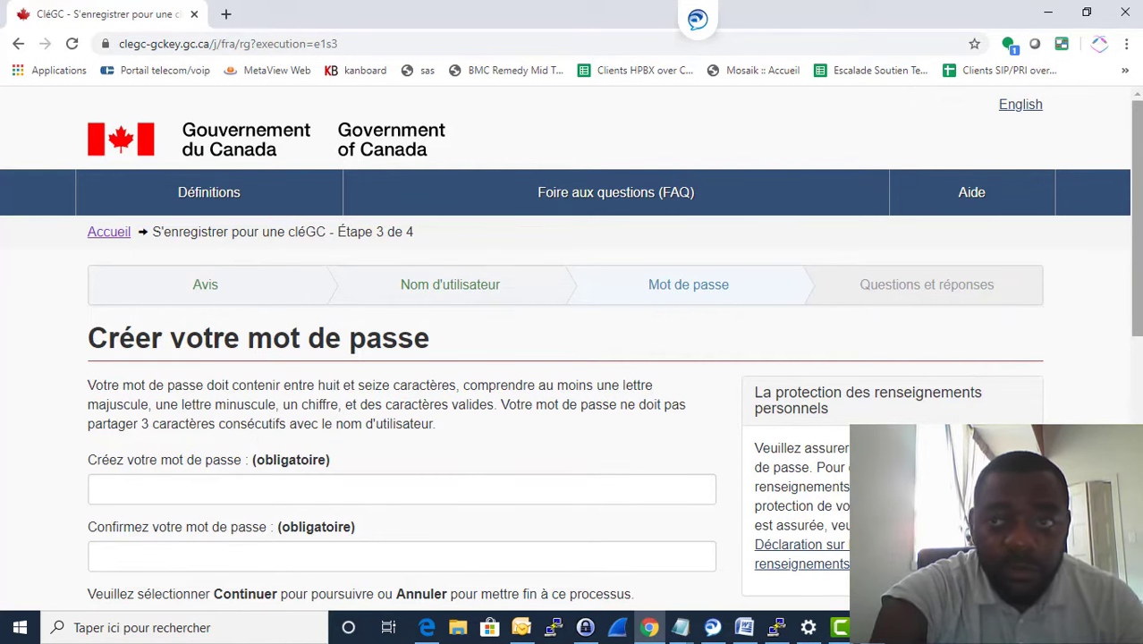
Enter the new GCKey password, retype it identically to confirm, and submit
scroll(475, 269, down, 2)
click(403, 297)
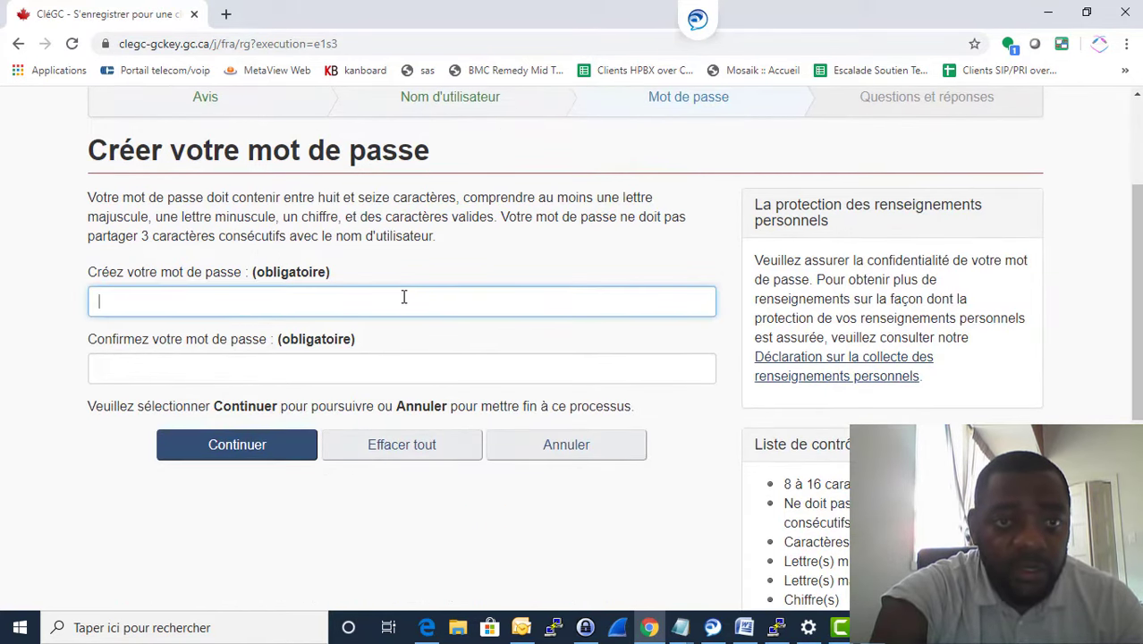
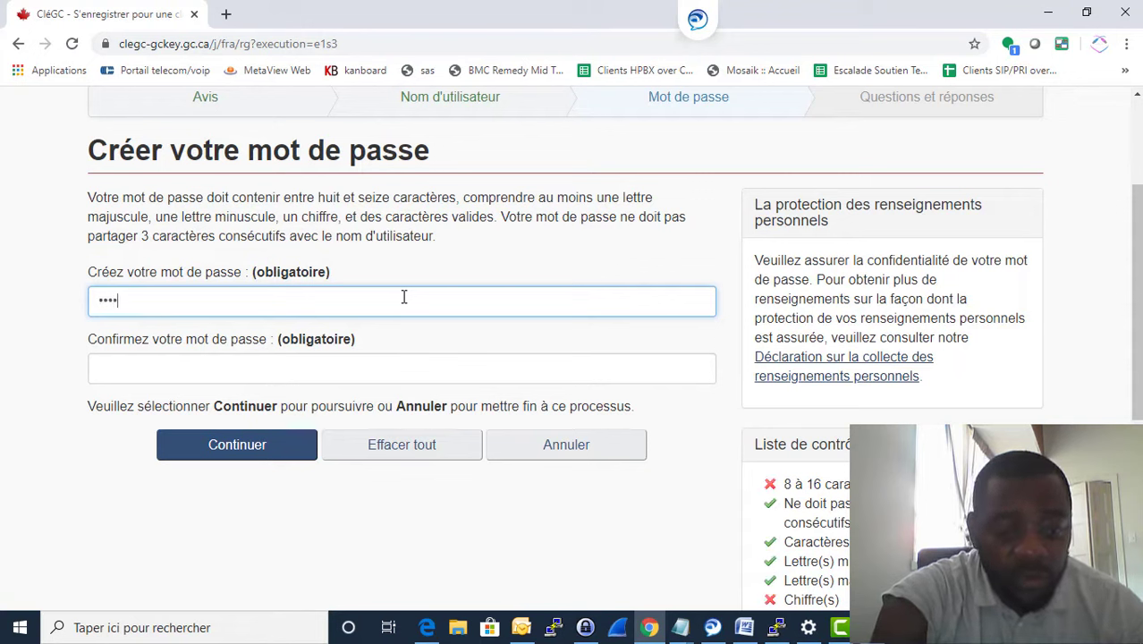
click(368, 369)
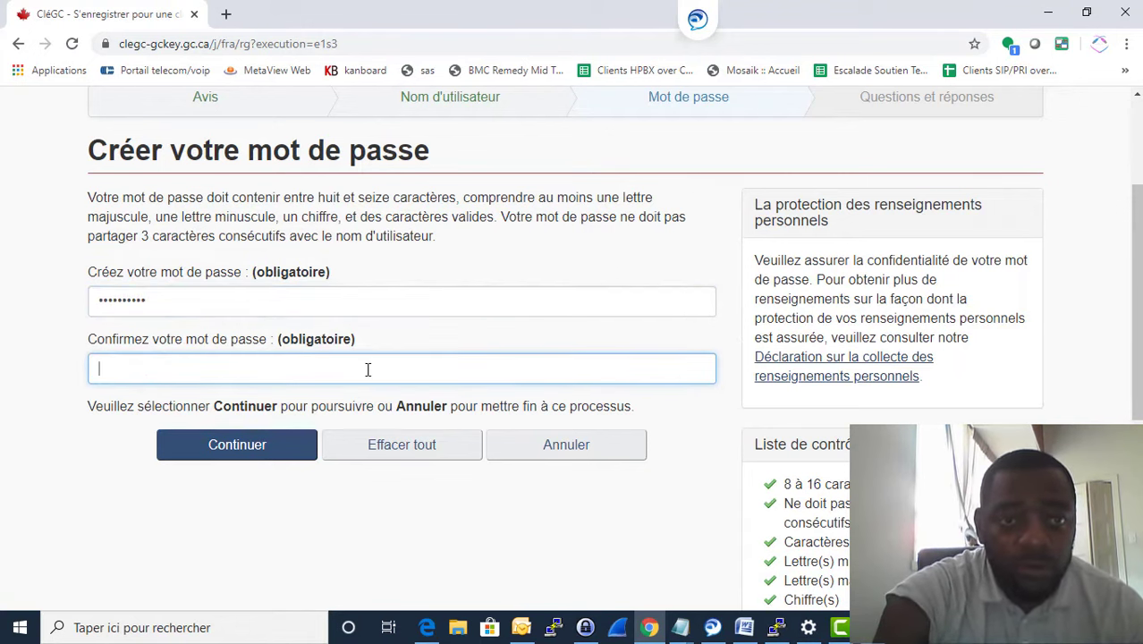
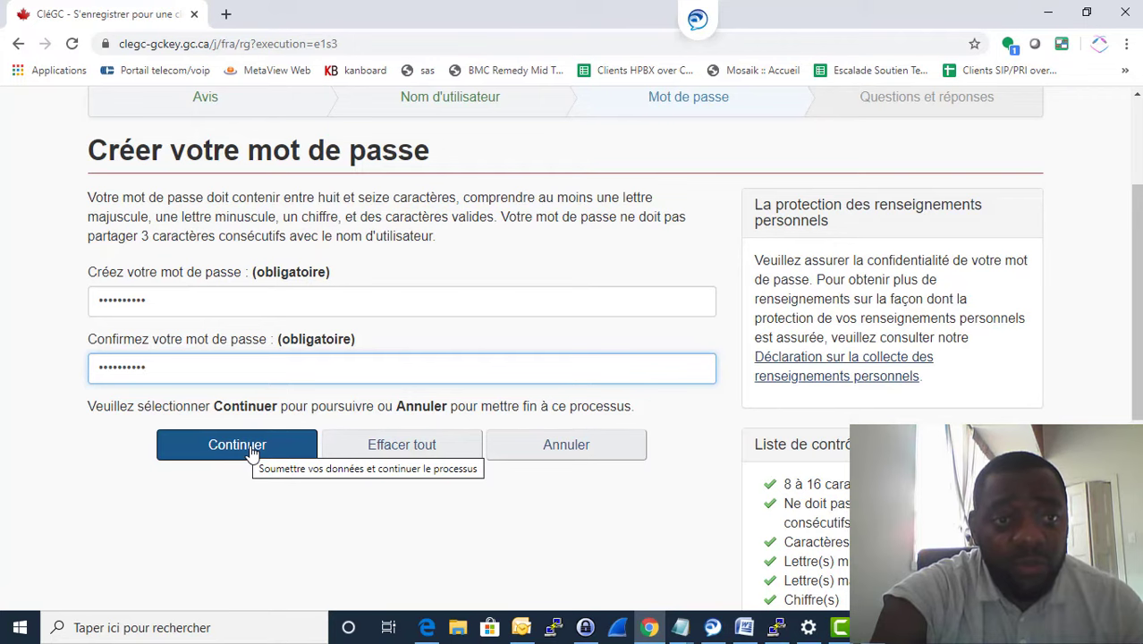
click(251, 452)
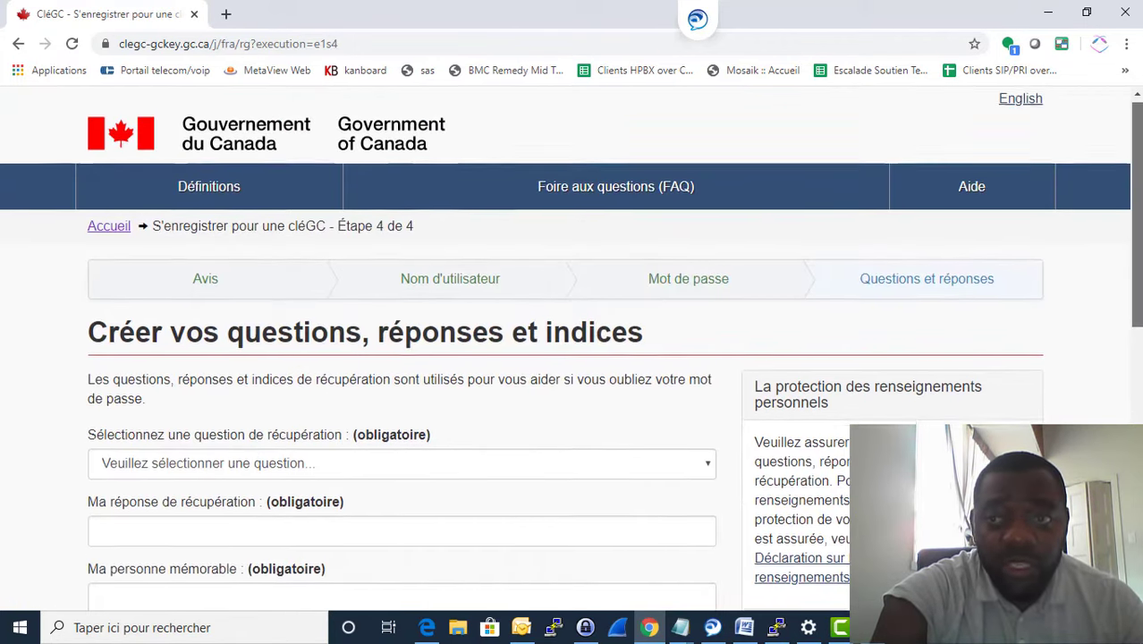
Choose the recovery question about first meeting one's partner and enter its answer
scroll(1035, 283, down, 2)
scroll(571, 351, down, 1)
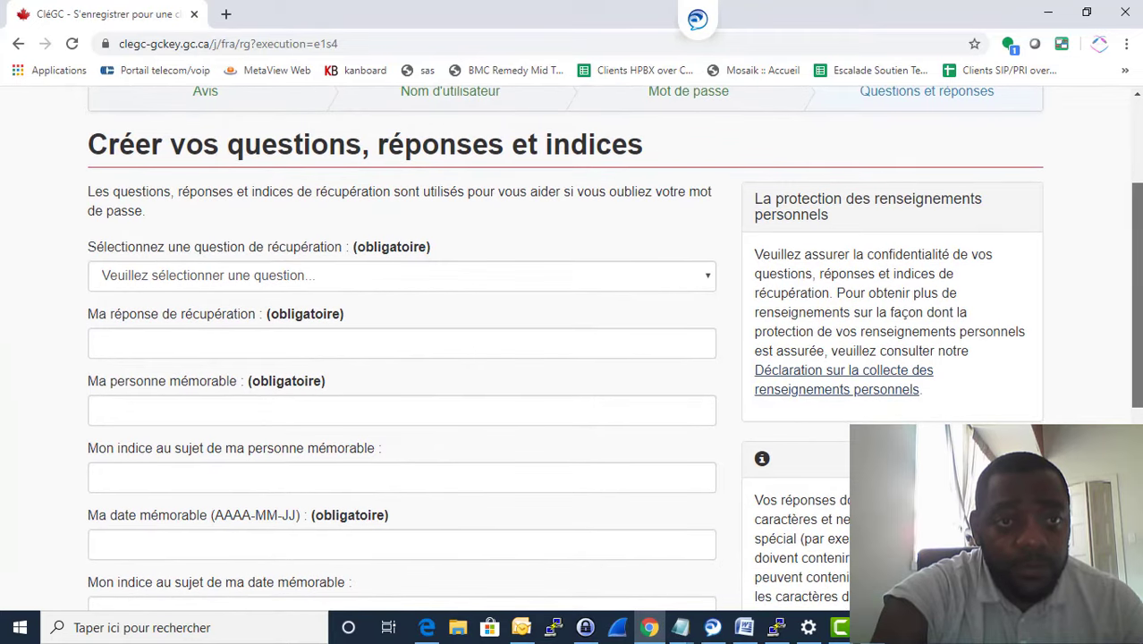
scroll(679, 265, down, 1)
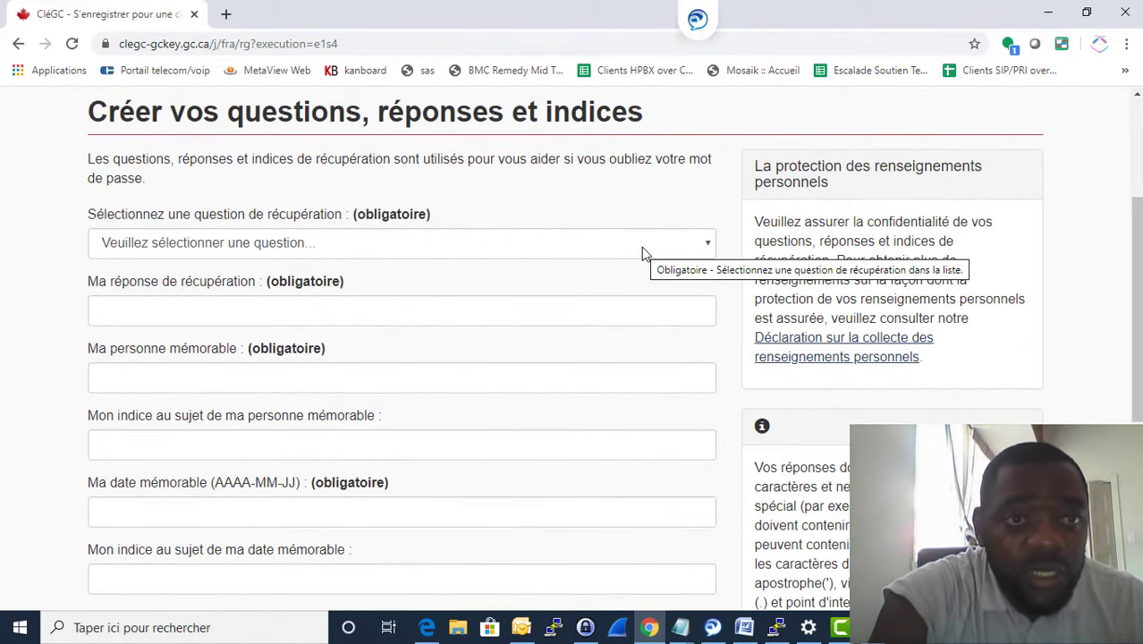
click(641, 247)
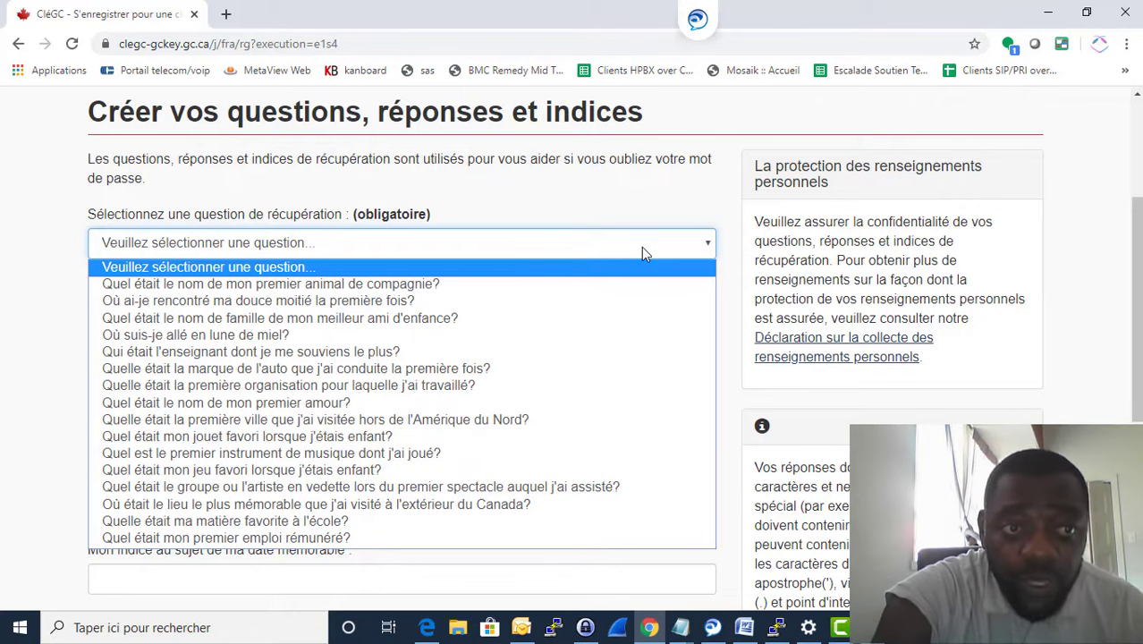
click(592, 302)
click(481, 318)
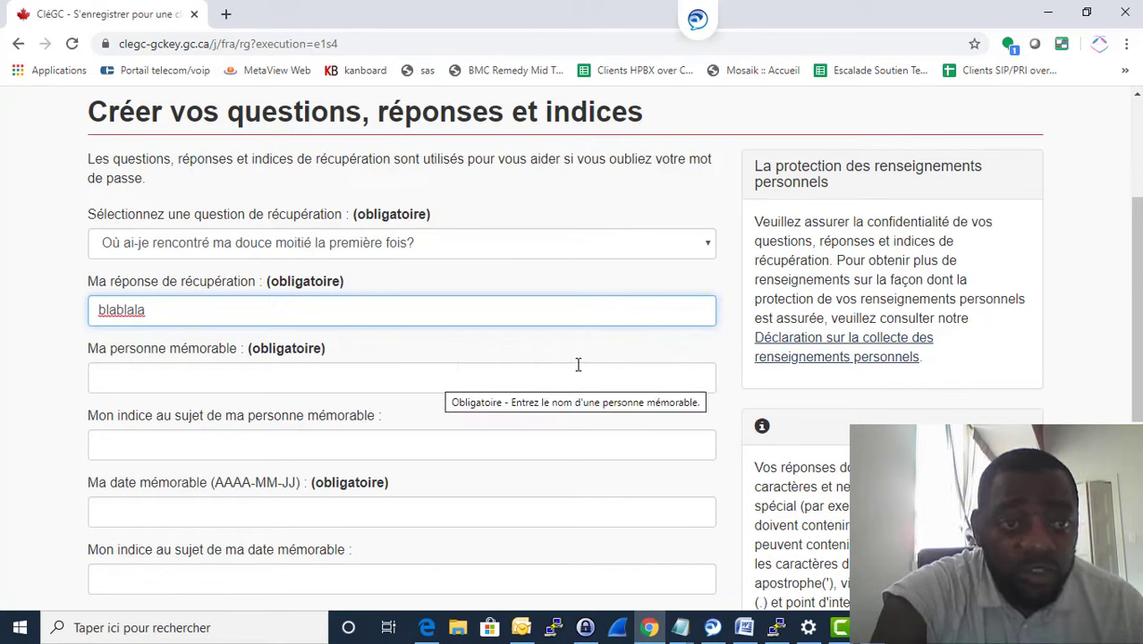
Enter a memorable person and a hint for that person
click(362, 382)
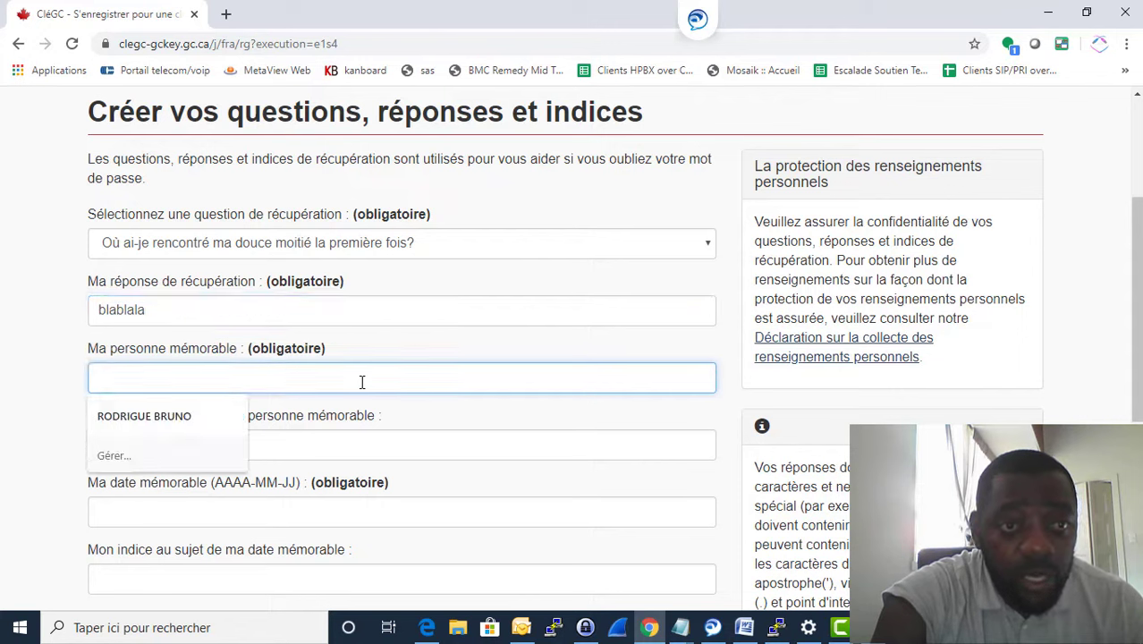
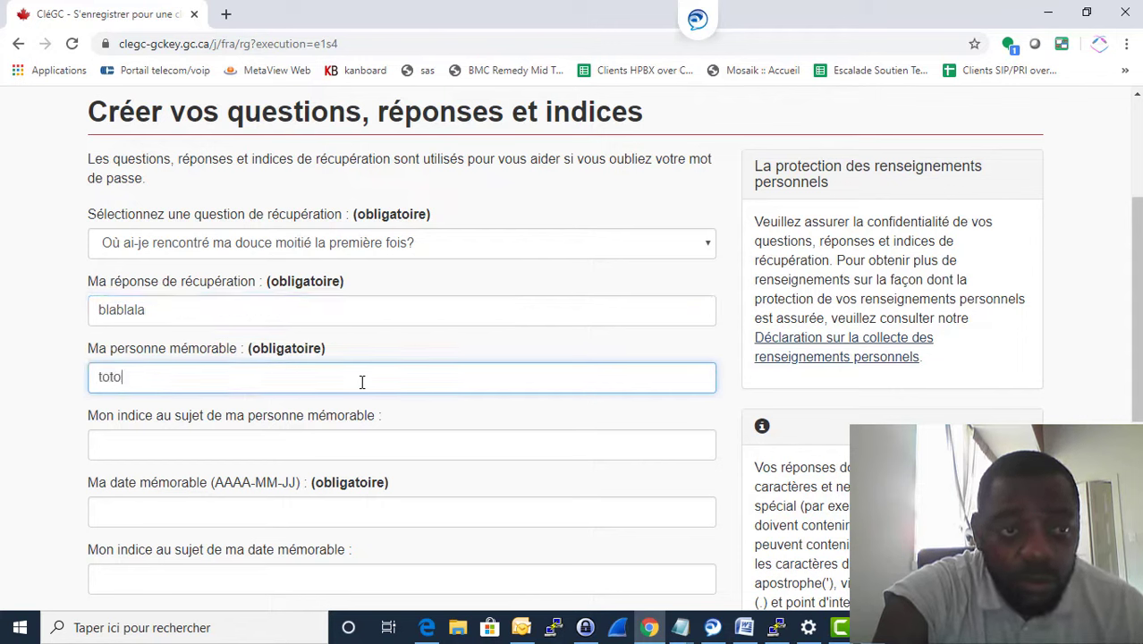
click(330, 448)
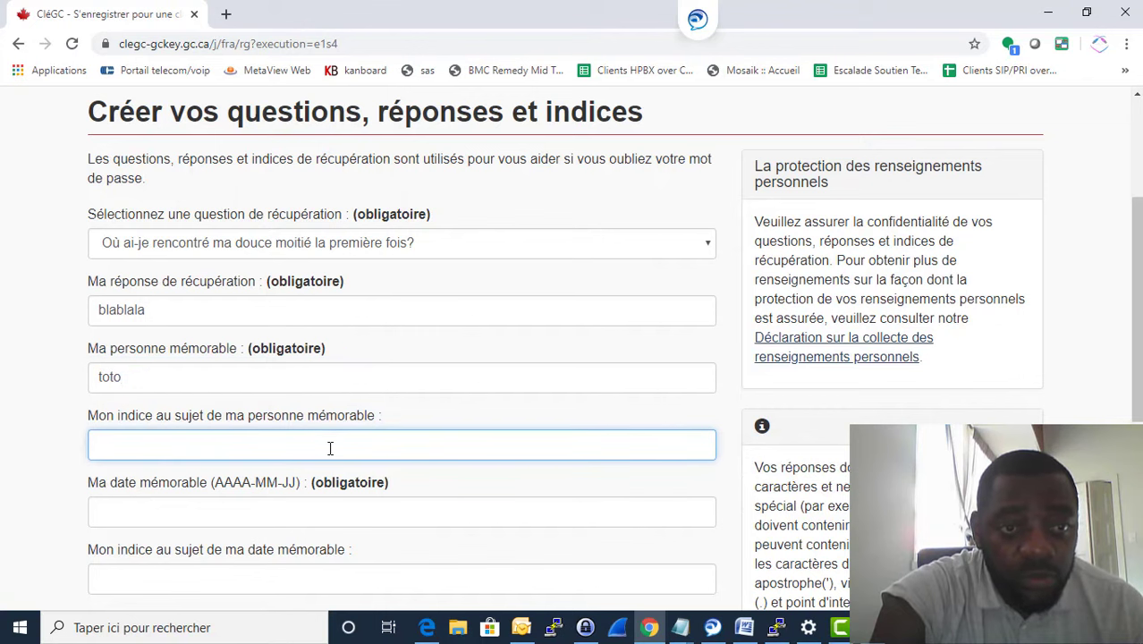
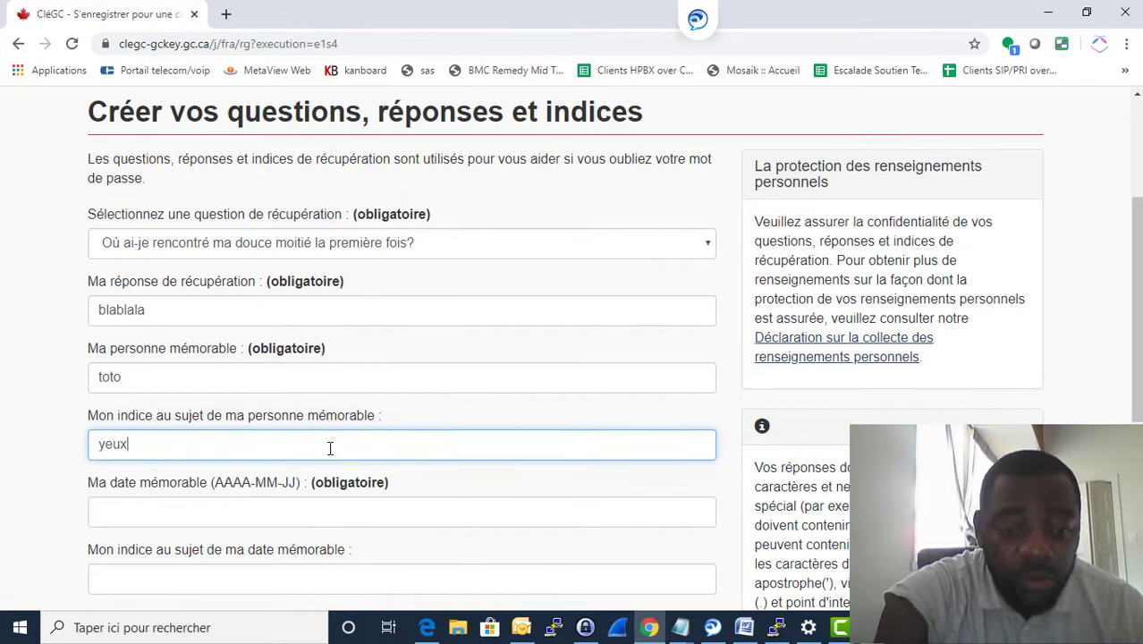
Enter the memorable date and its hint, then submit the final registration step
click(279, 524)
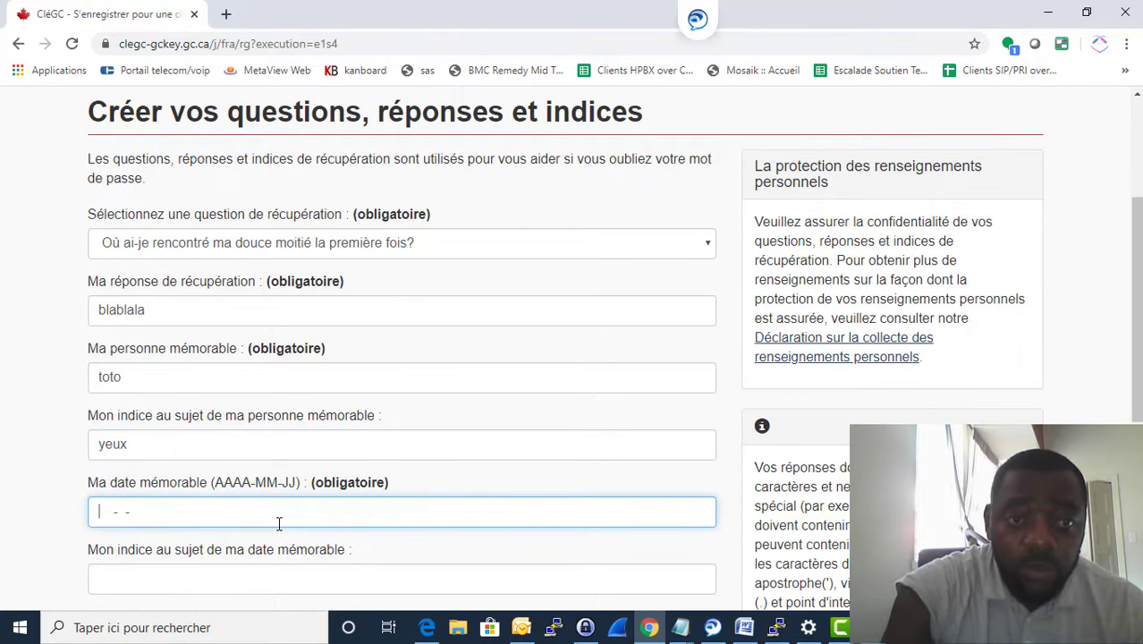
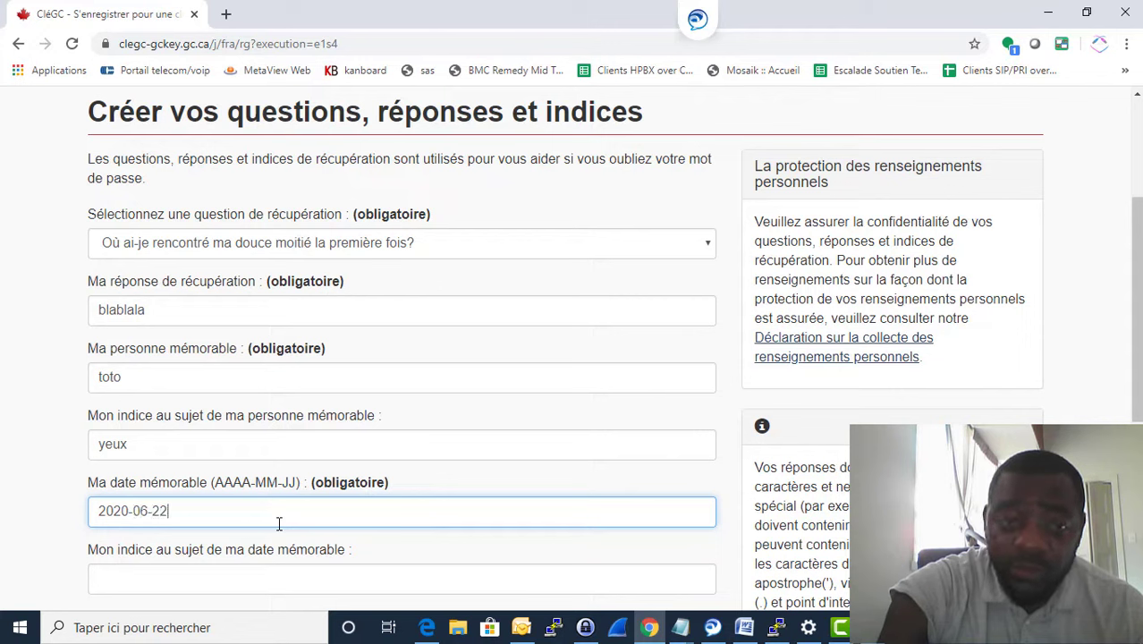
scroll(505, 502, down, 2)
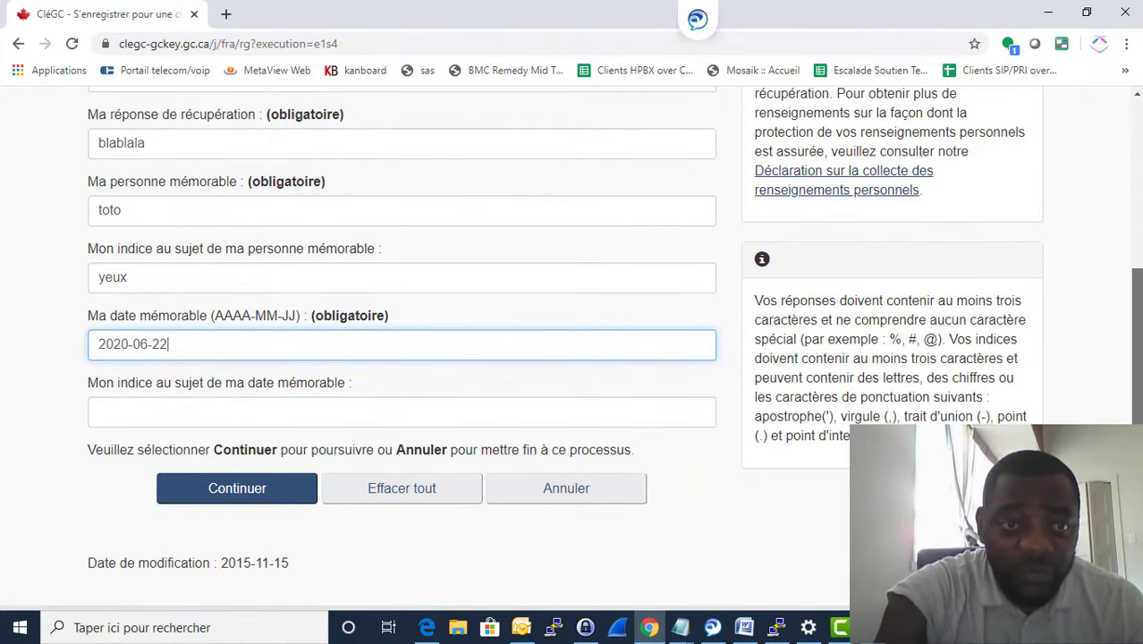
scroll(571, 365, down, 1)
scroll(571, 365, down, 2)
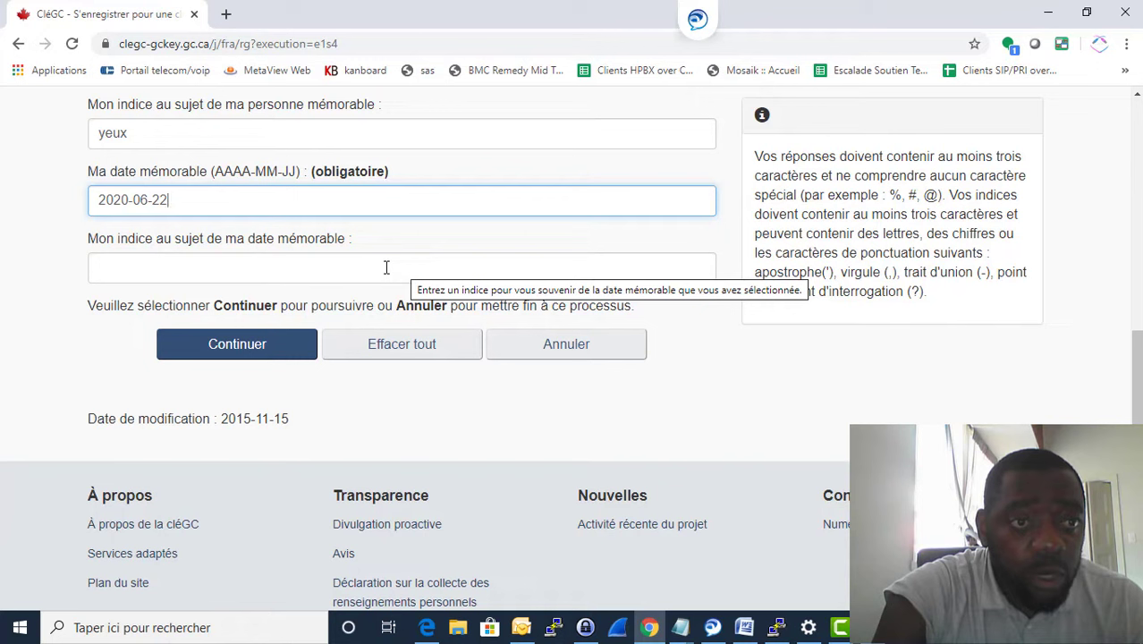
click(205, 275)
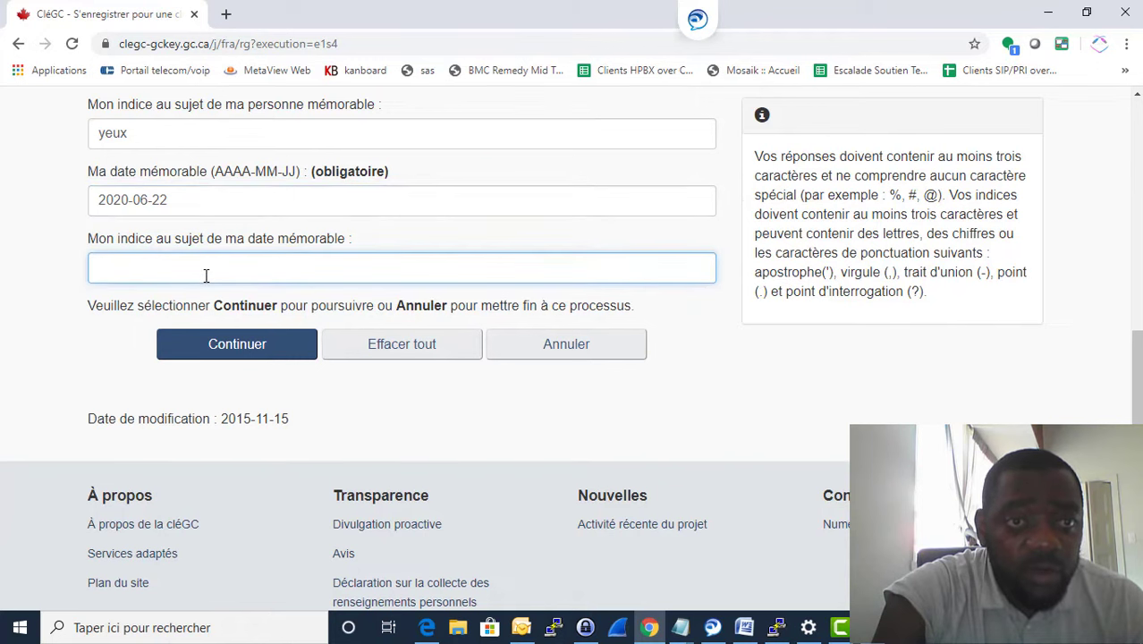
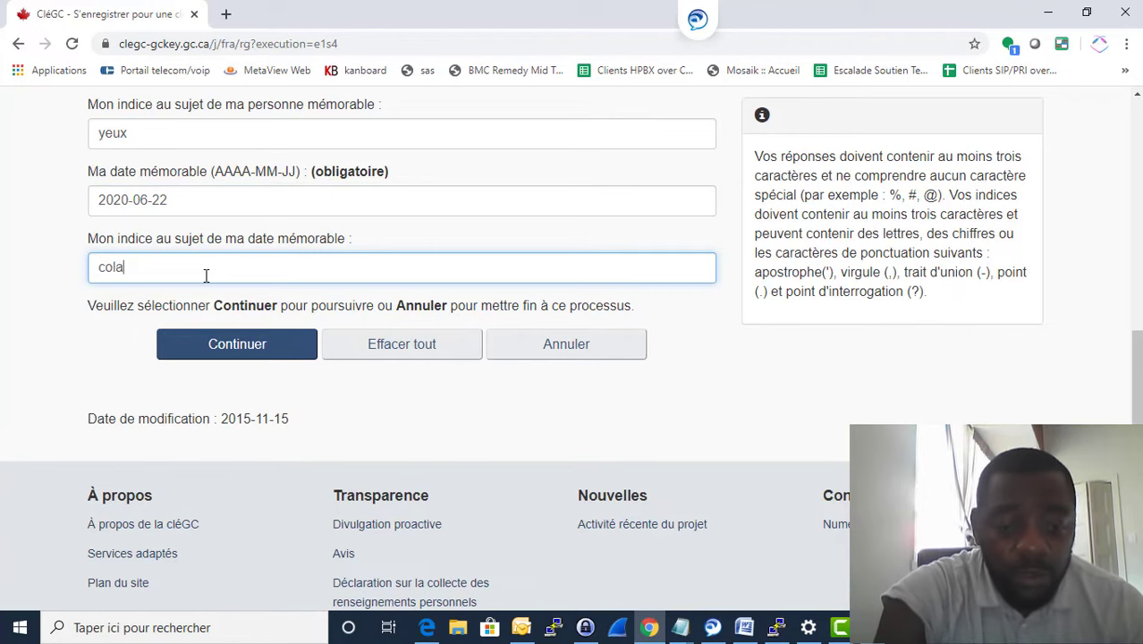
click(234, 351)
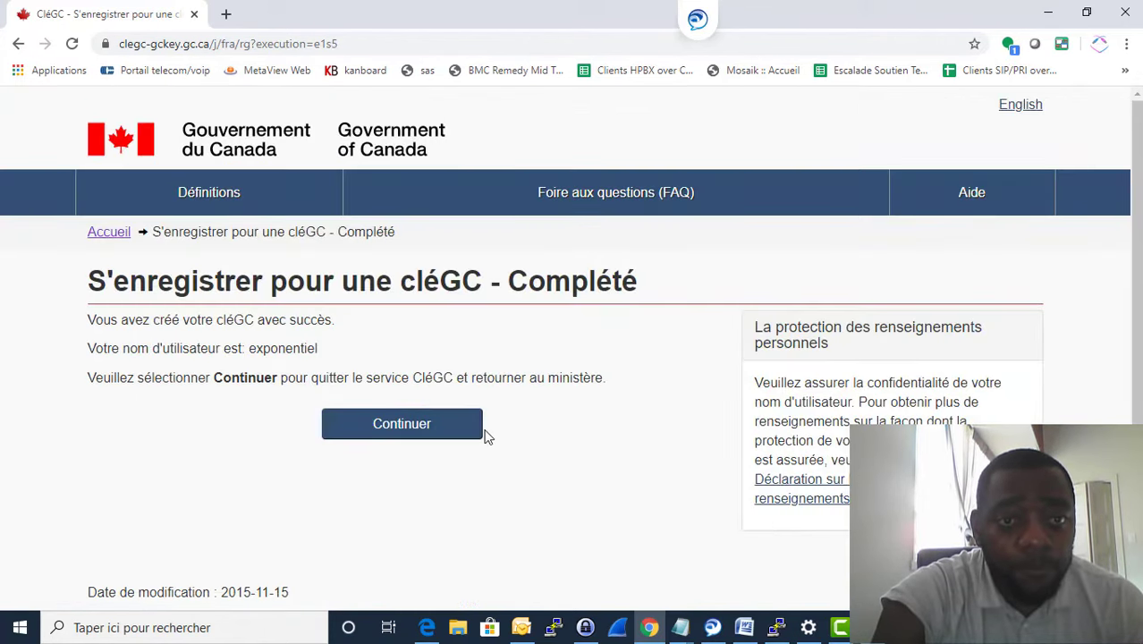
Continue from the Complété page back to IRCC and accept its Conditions d'utilisation
click(407, 428)
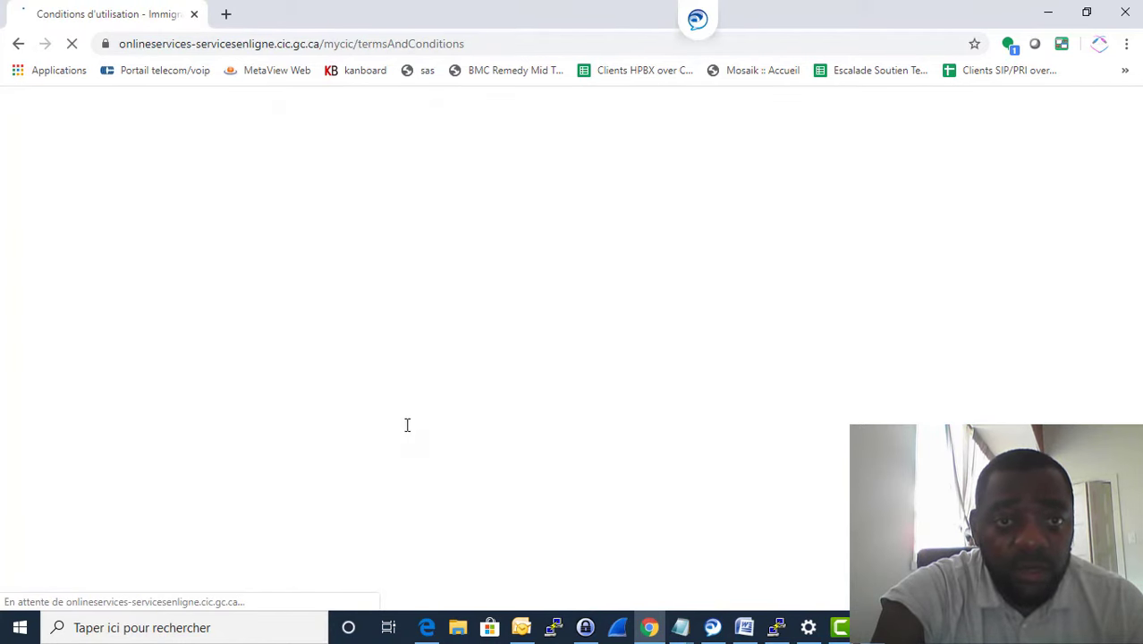
scroll(1128, 323, down, 5)
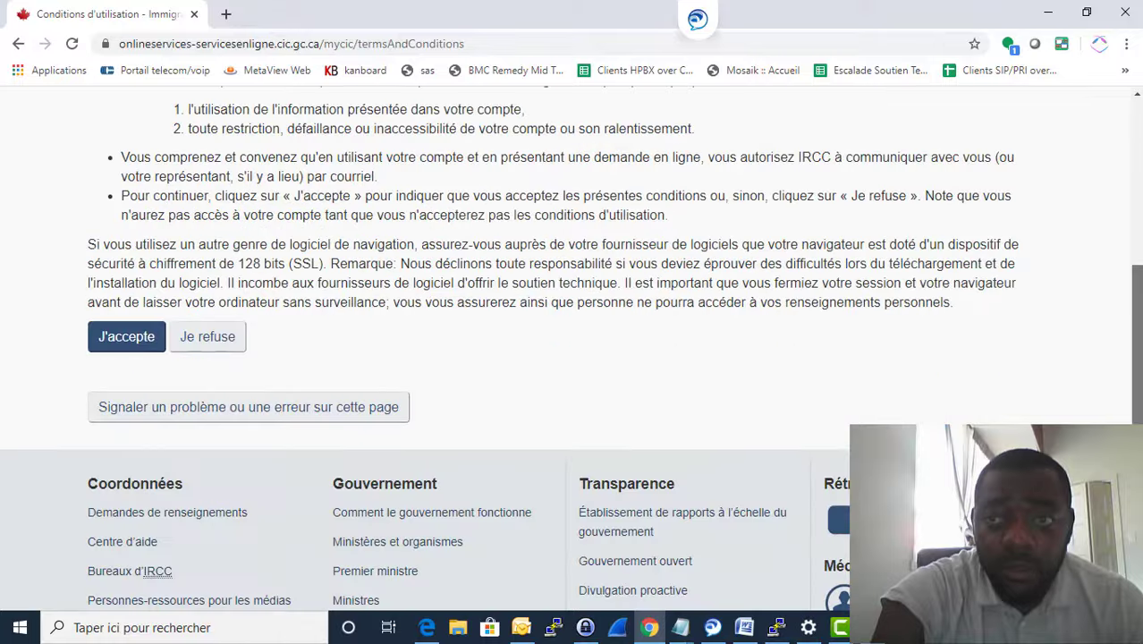
click(128, 318)
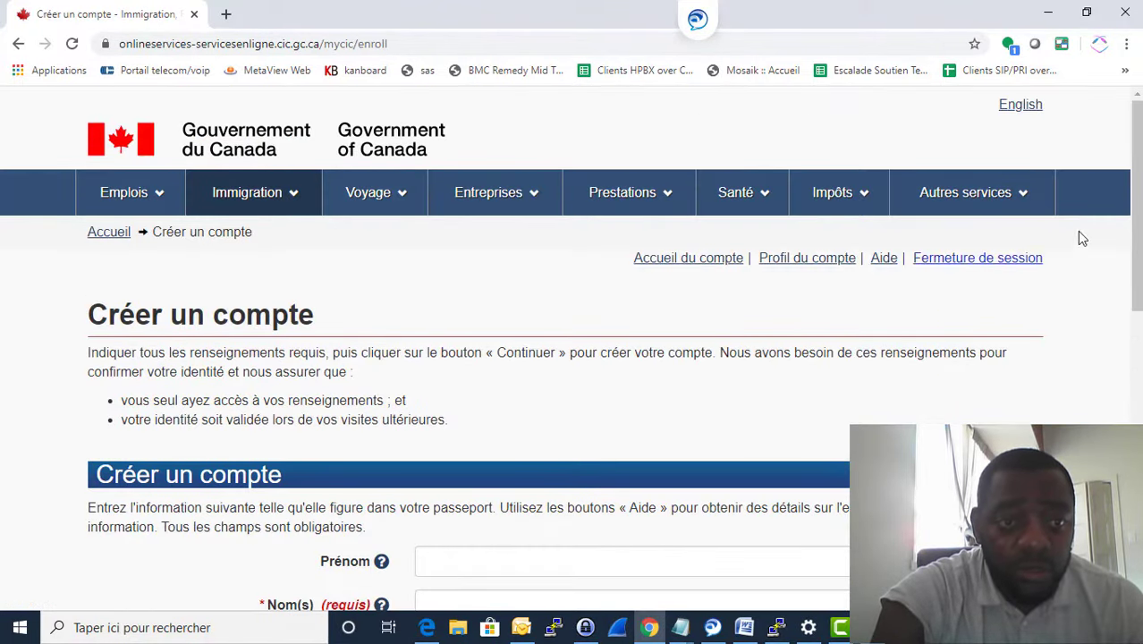
Enter the account holder's first name, surname and e-mail, choose Français for notifications, and submit
drag(1134, 210, 1134, 315)
click(582, 295)
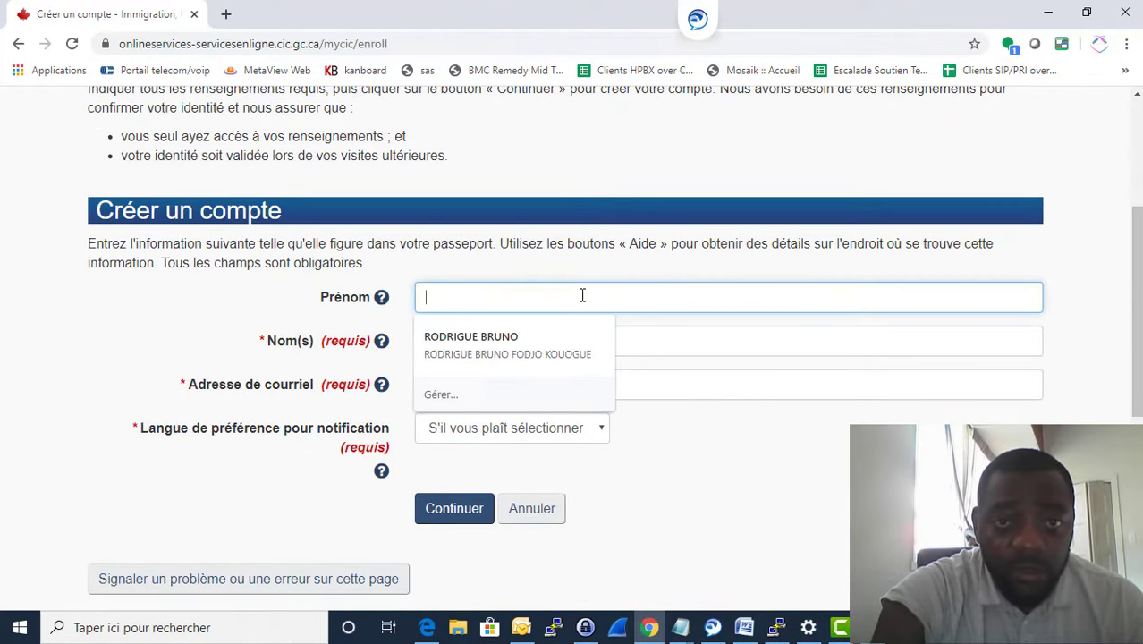
text(exponentiel)
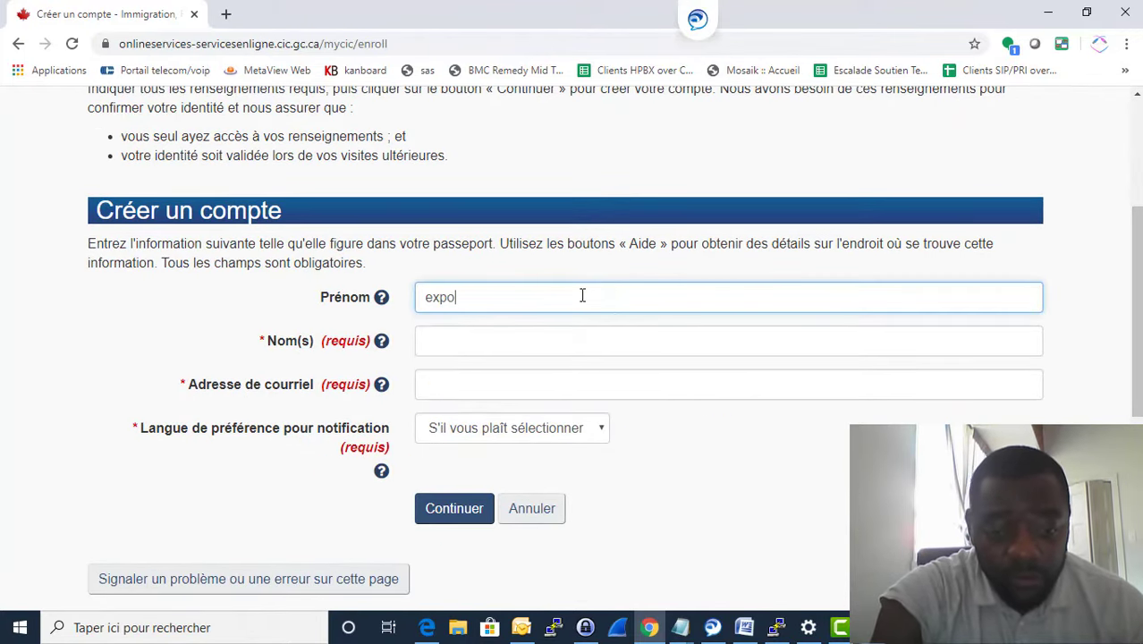
click(549, 336)
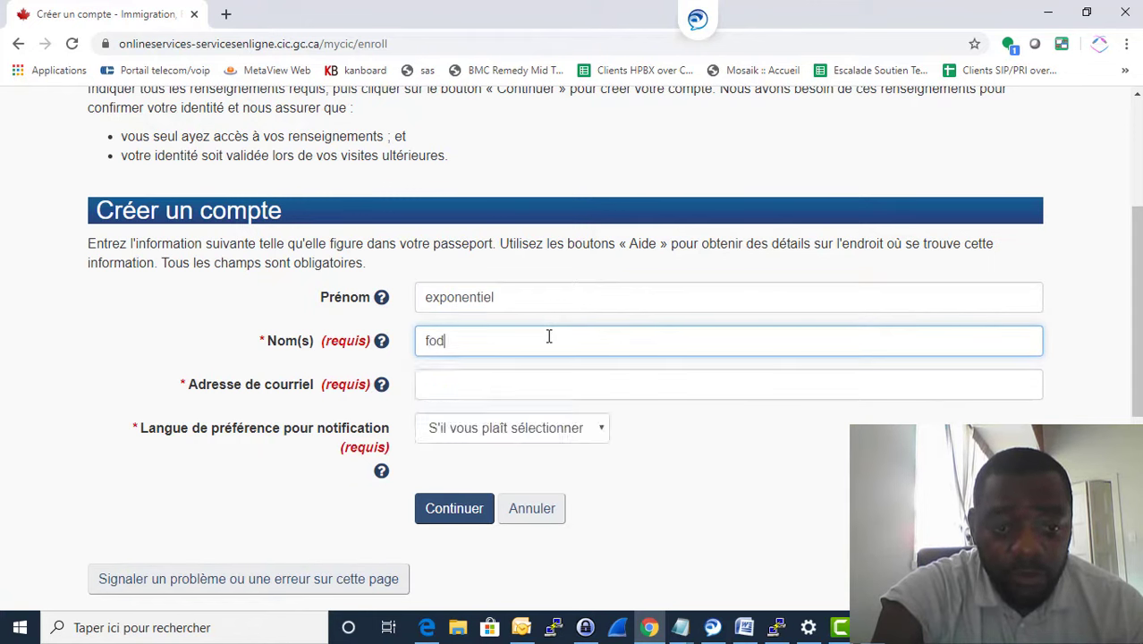
click(486, 392)
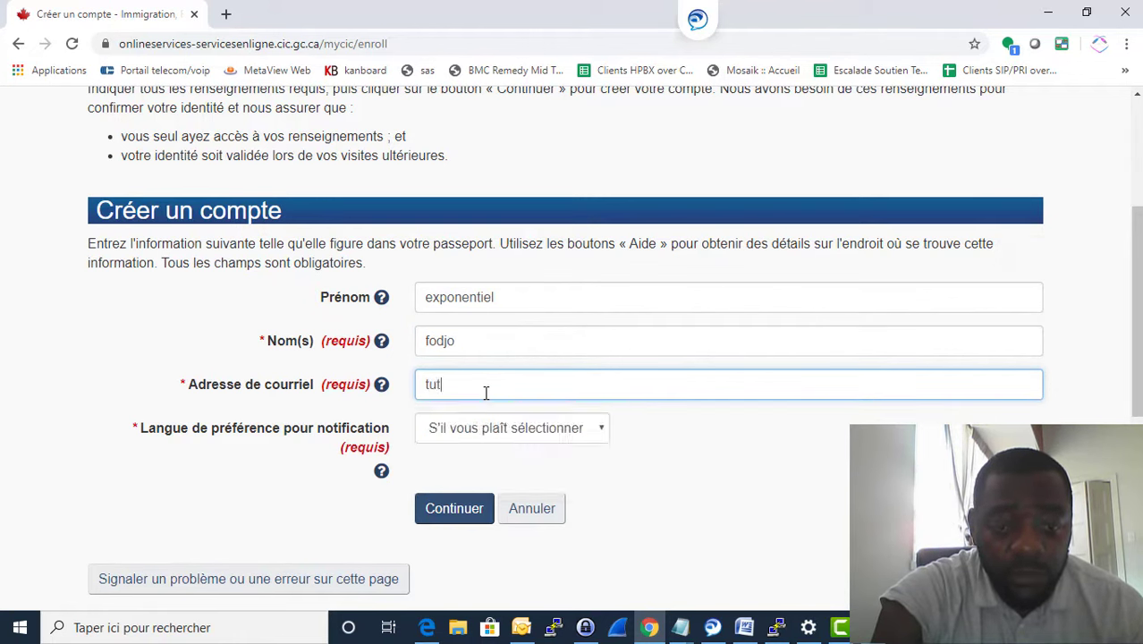
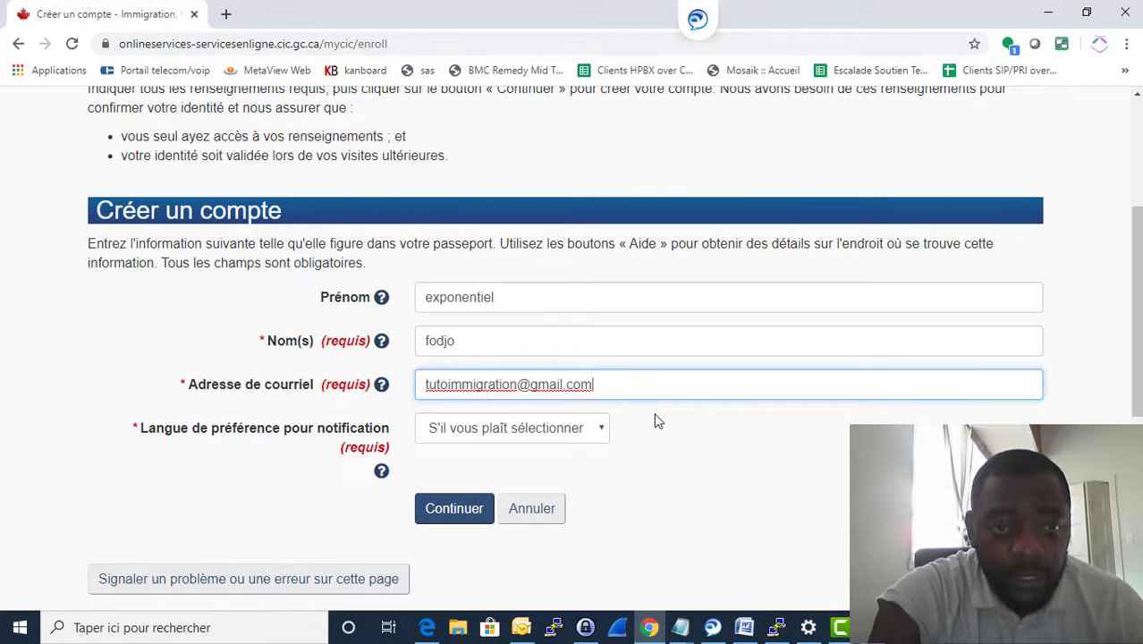
click(581, 428)
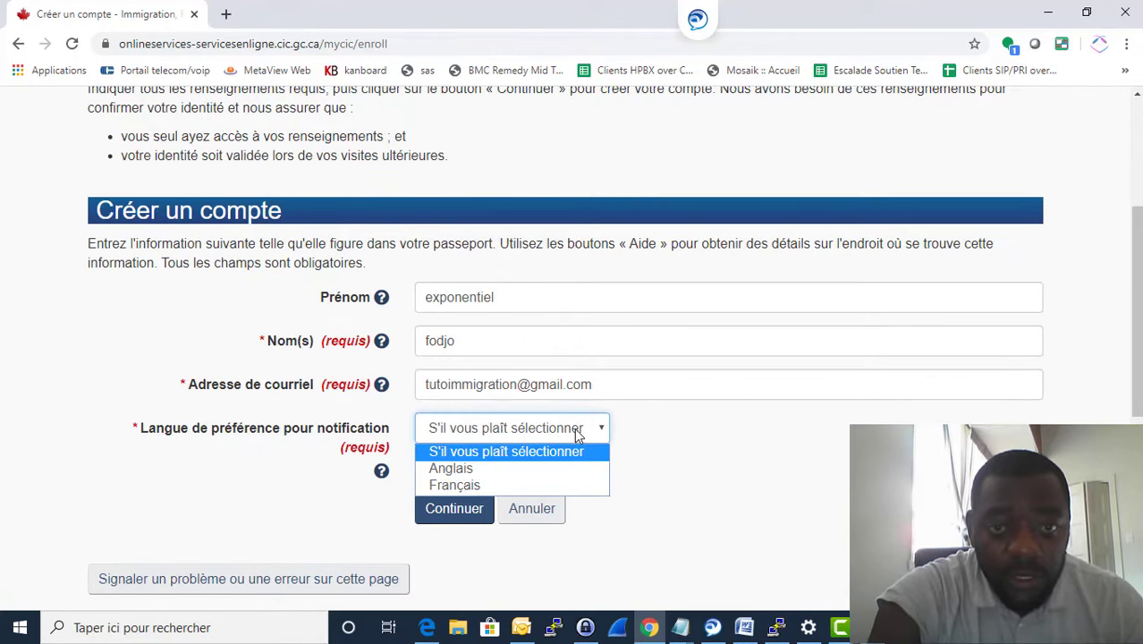
click(526, 487)
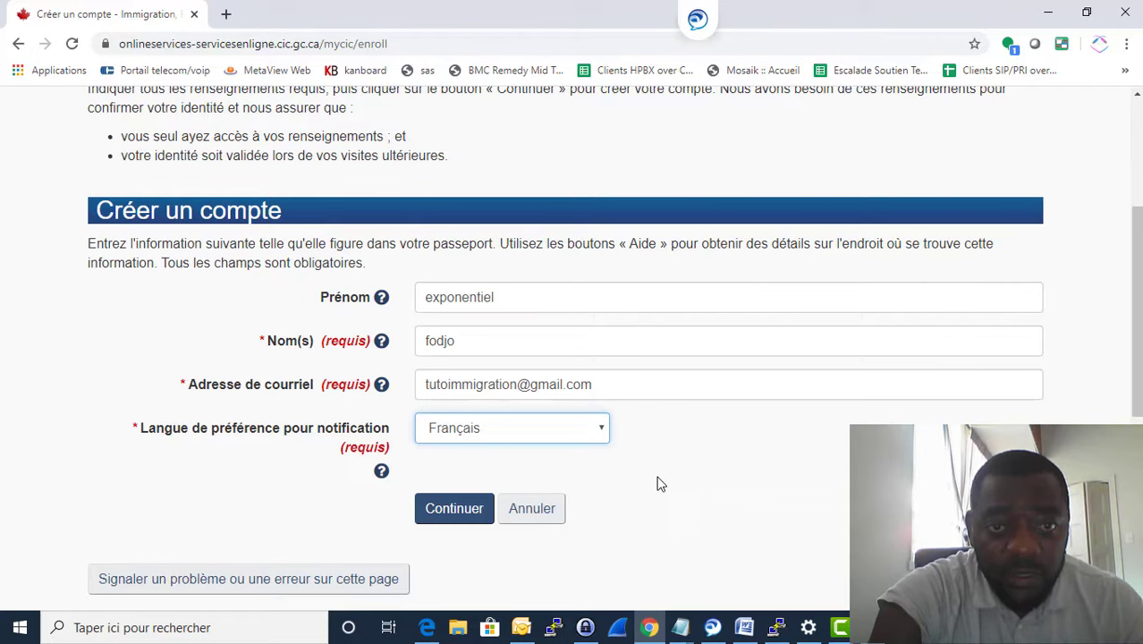
click(465, 520)
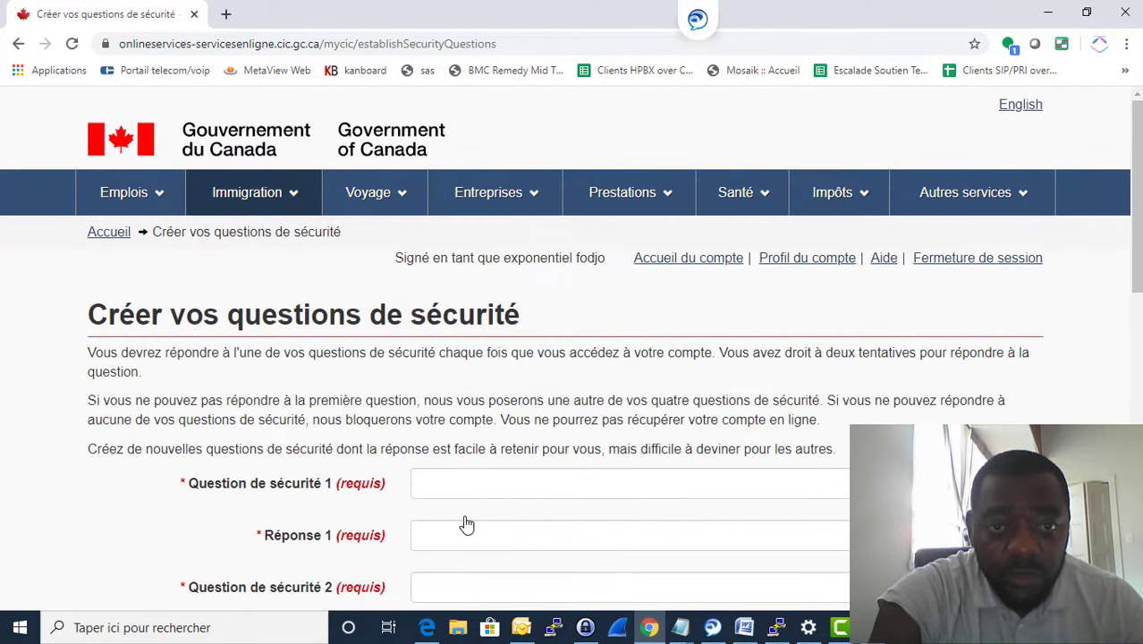
Fill the first two security questions and their answers from Chrome's saved suggestions
scroll(571, 349, down, 3)
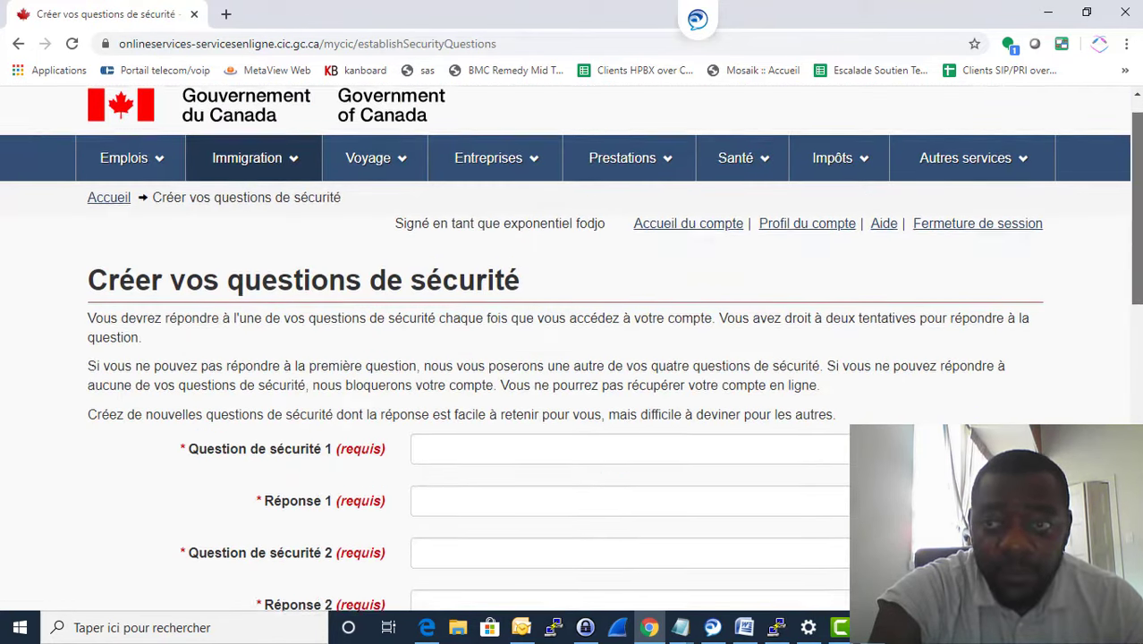
scroll(571, 349, down, 2)
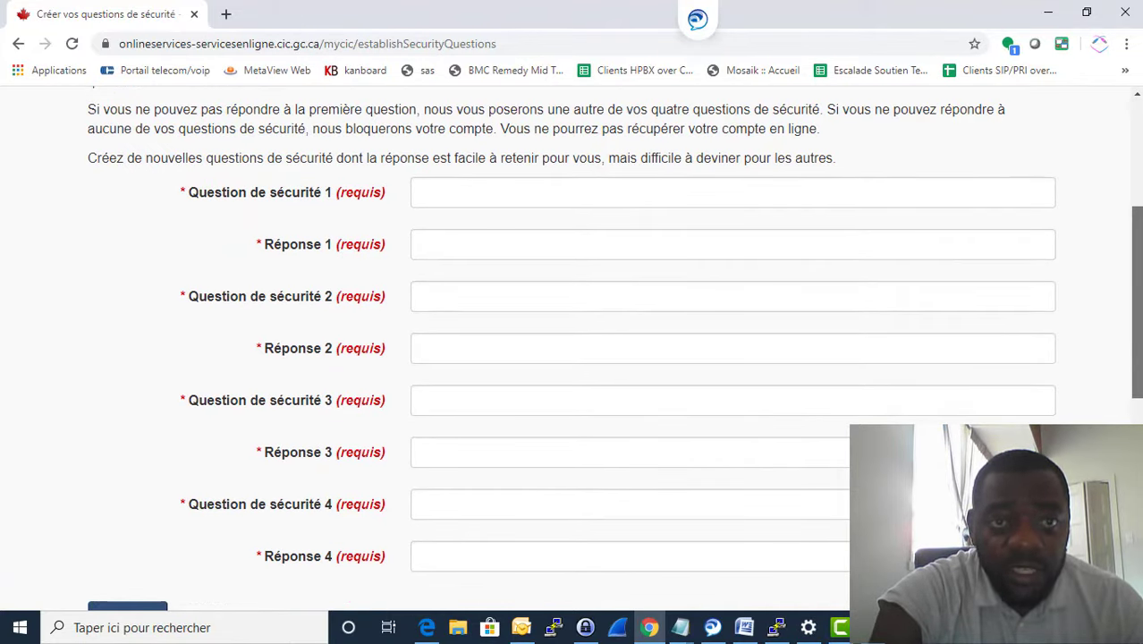
click(537, 197)
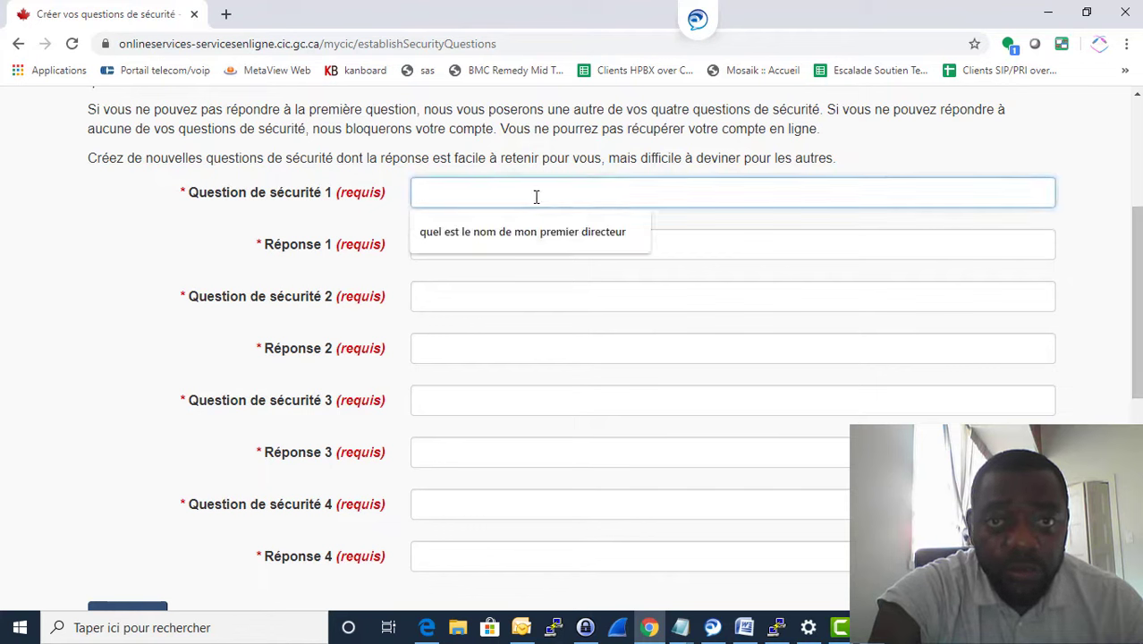
click(528, 231)
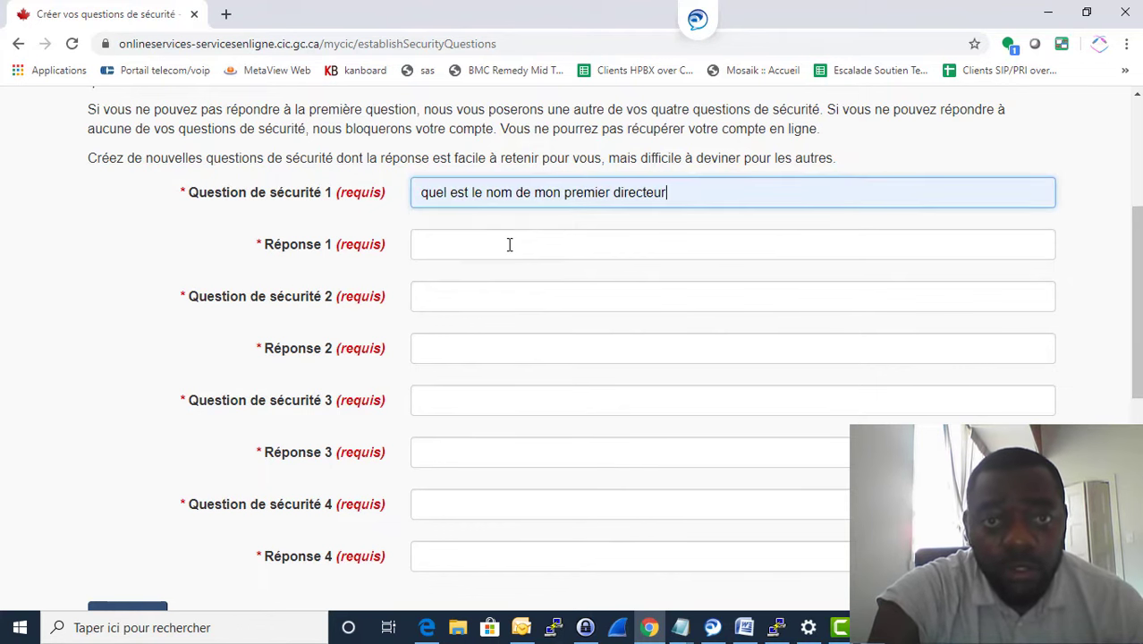
click(508, 244)
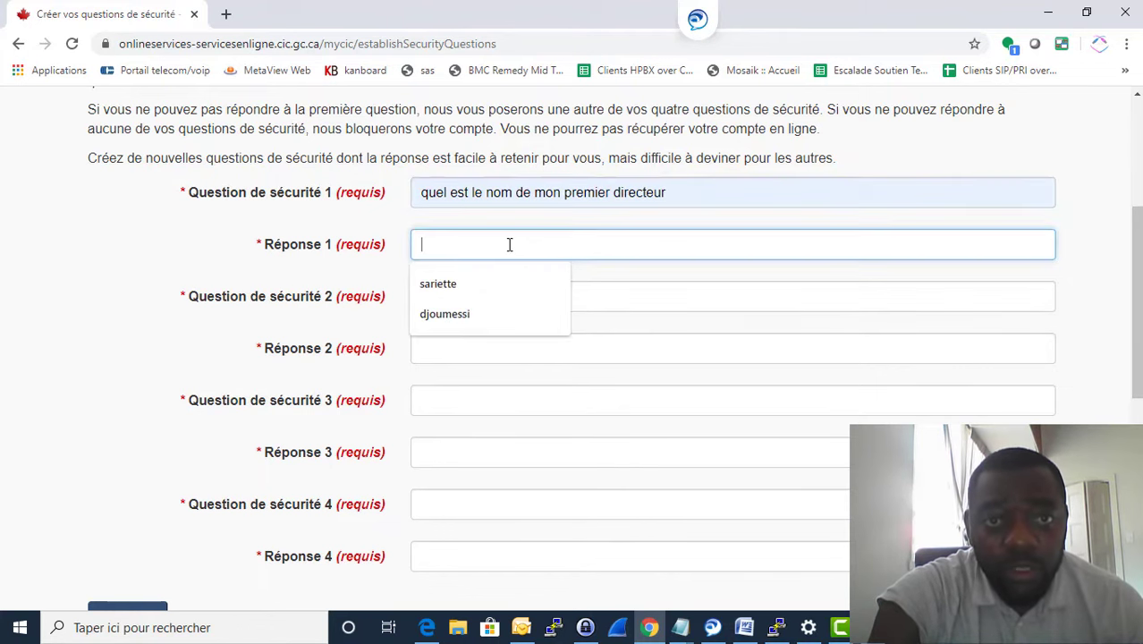
click(481, 313)
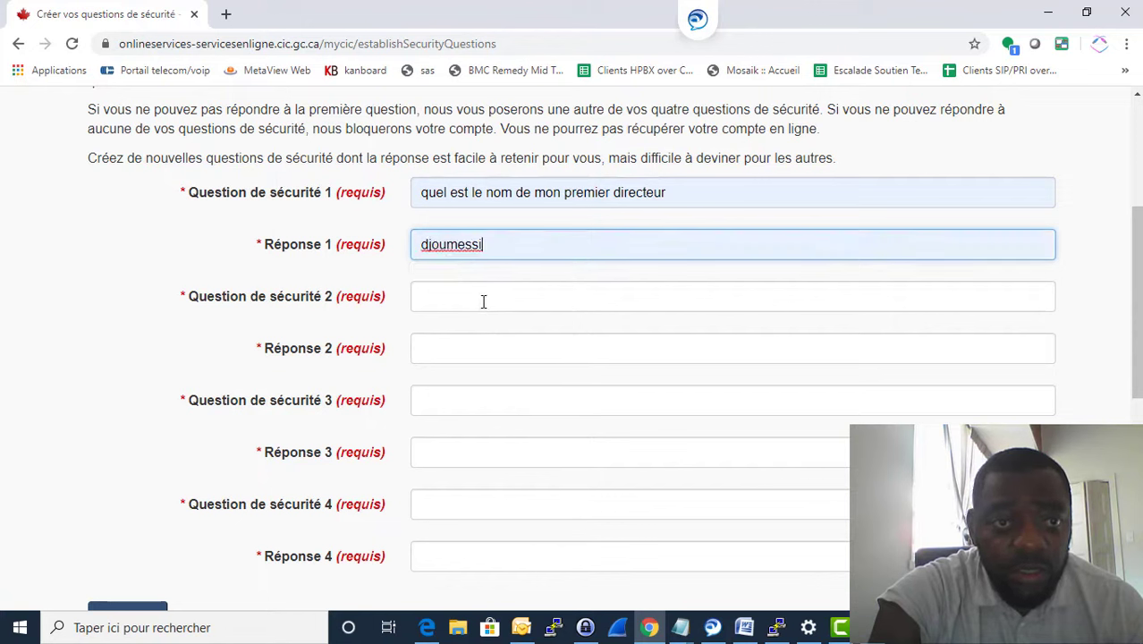
click(483, 300)
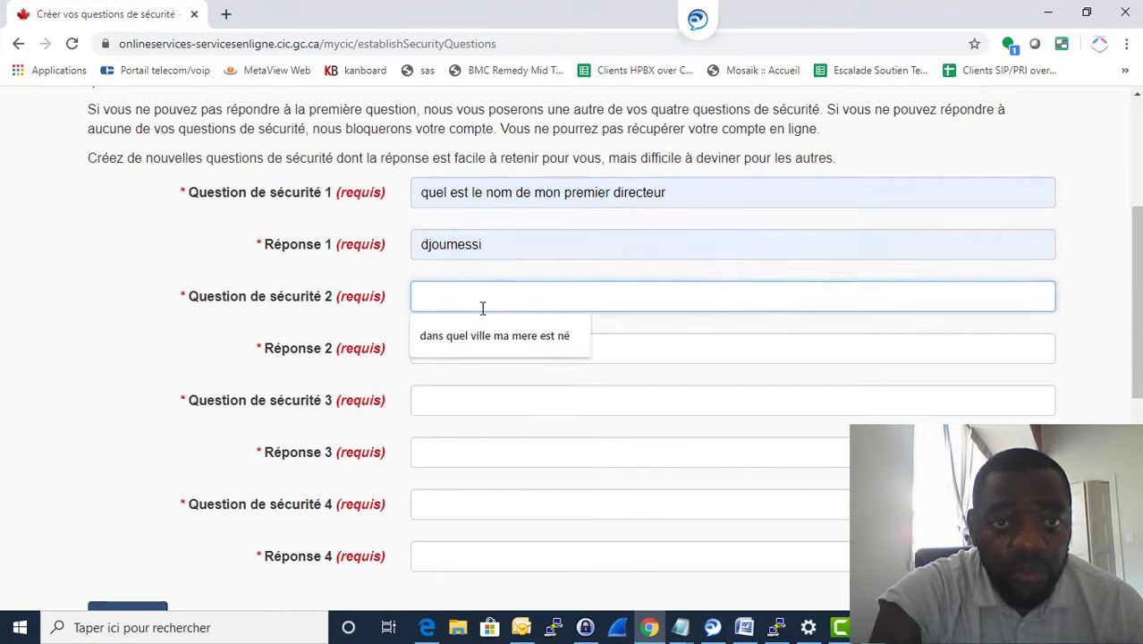
click(479, 336)
click(476, 333)
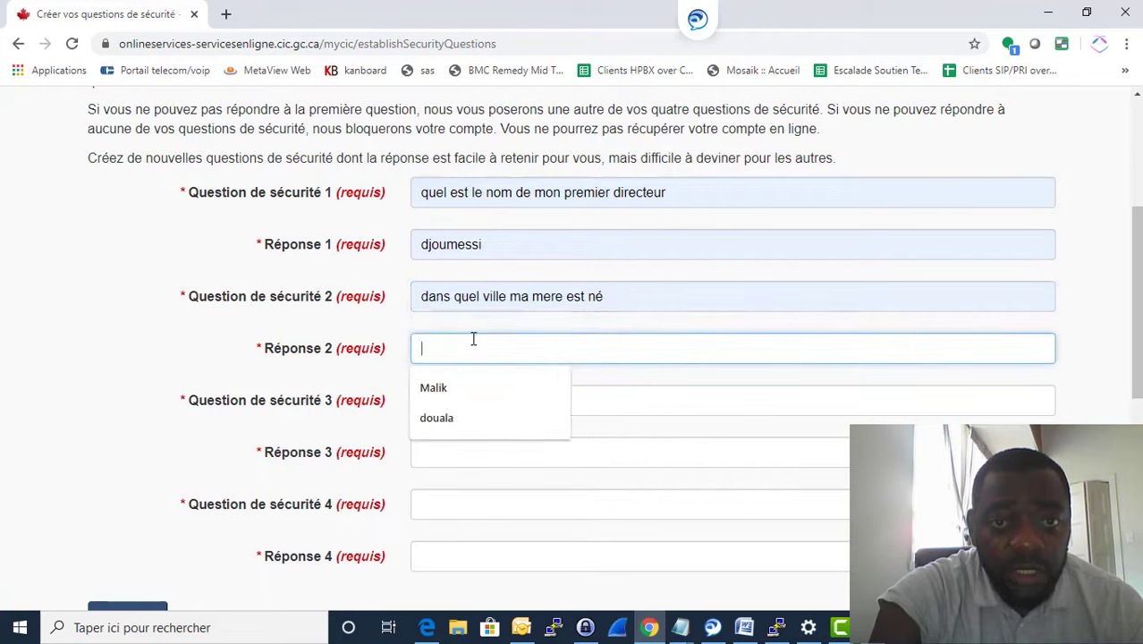
click(452, 416)
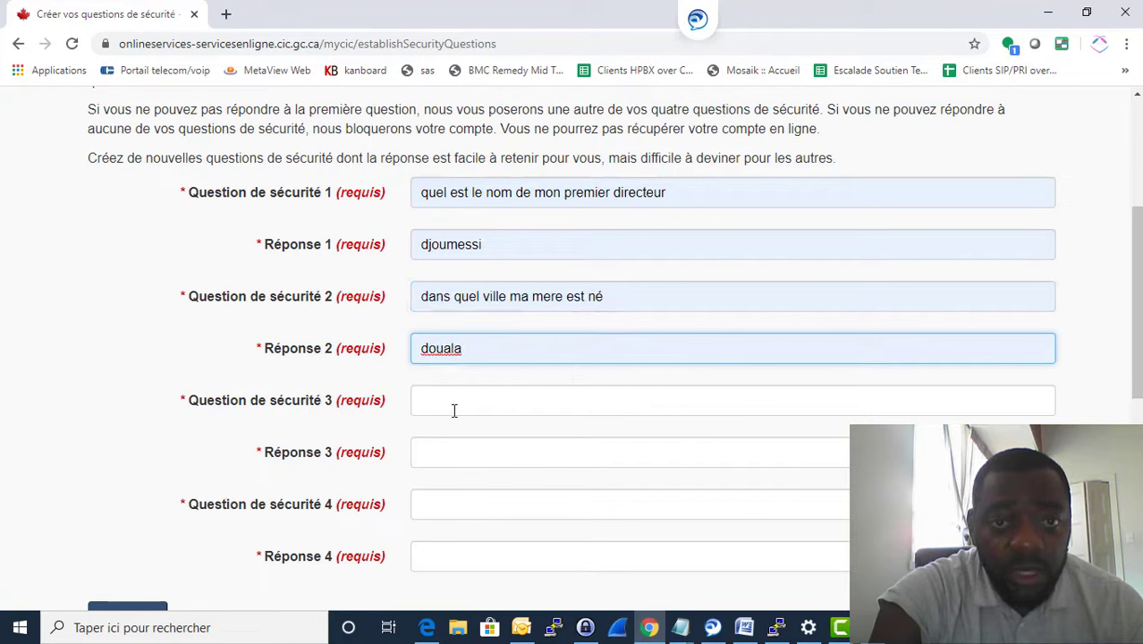
Fill the third and fourth security questions and answers from saved suggestions
click(452, 407)
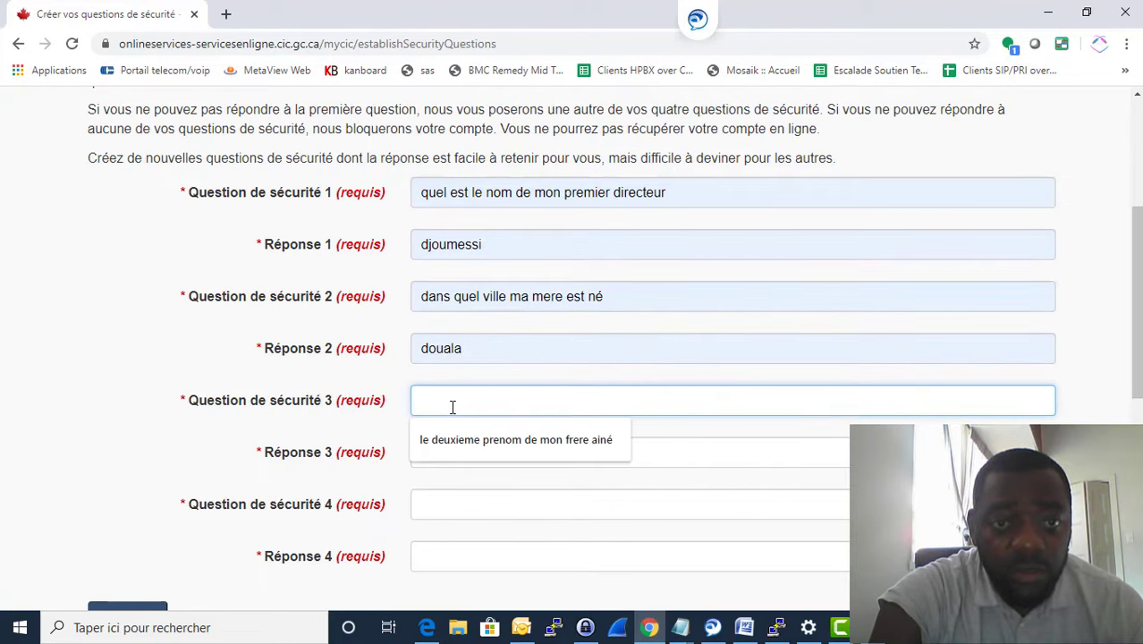
click(450, 438)
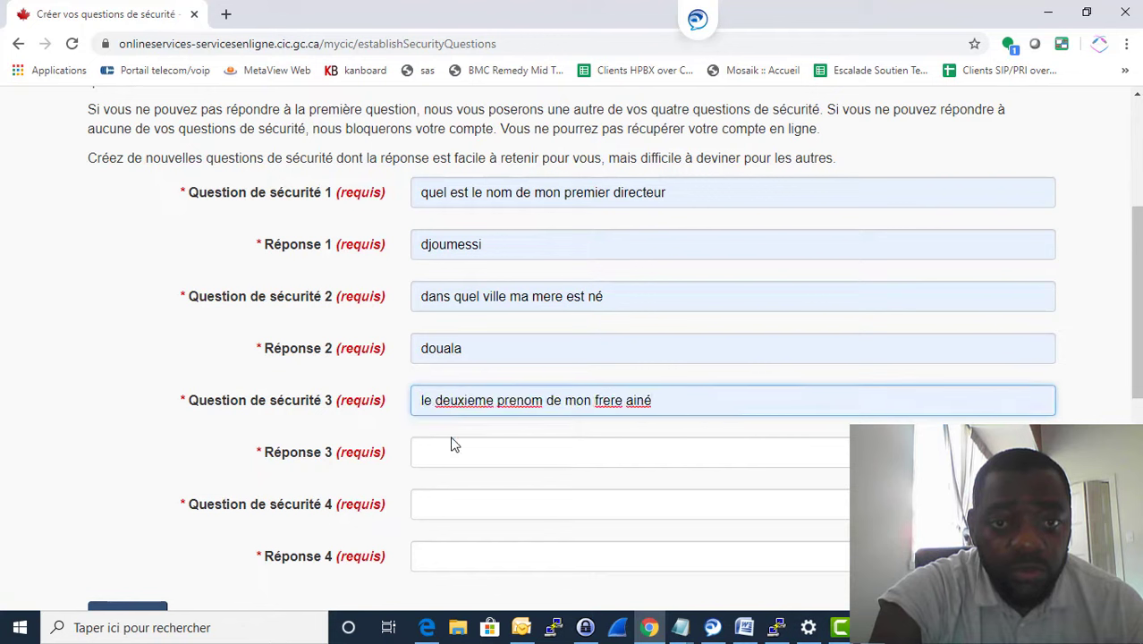
click(444, 452)
click(439, 485)
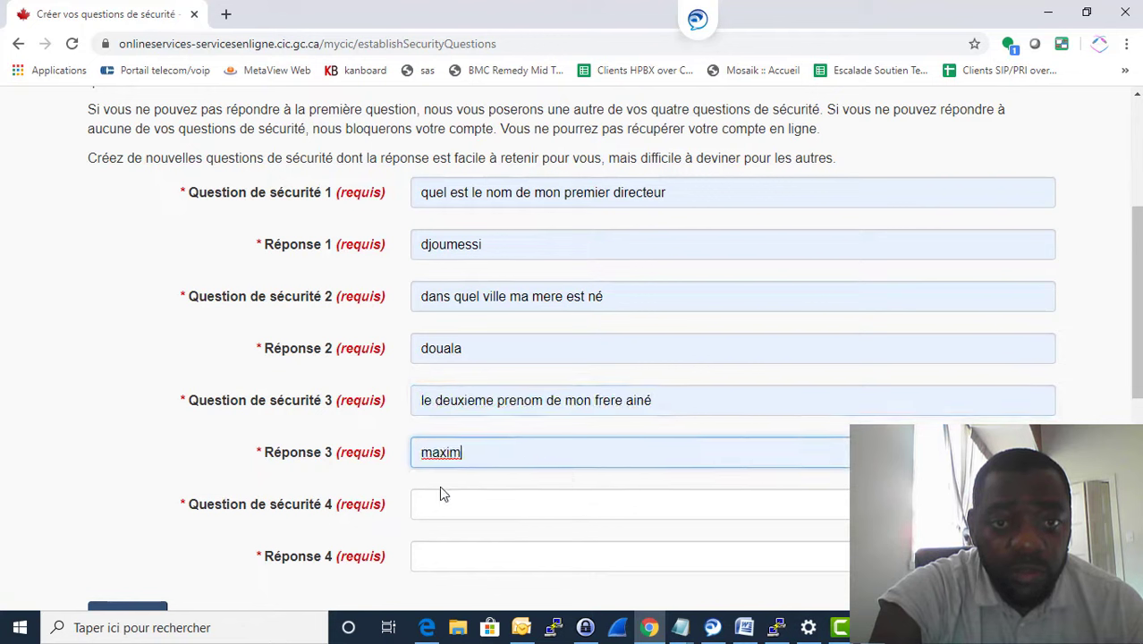
click(434, 511)
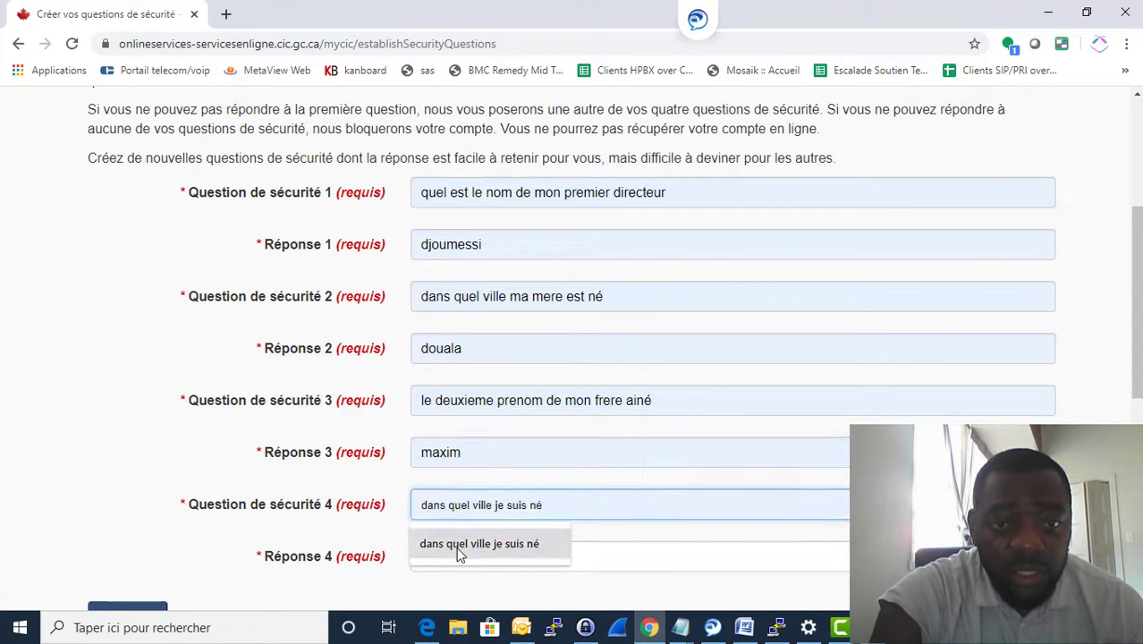
click(460, 544)
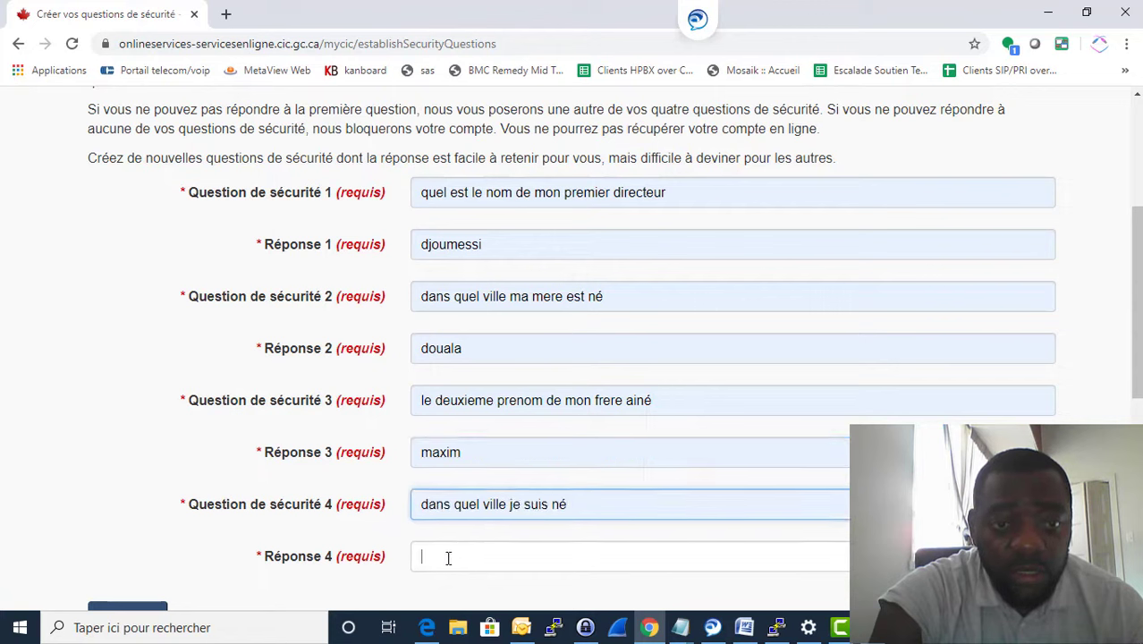
click(448, 557)
click(438, 593)
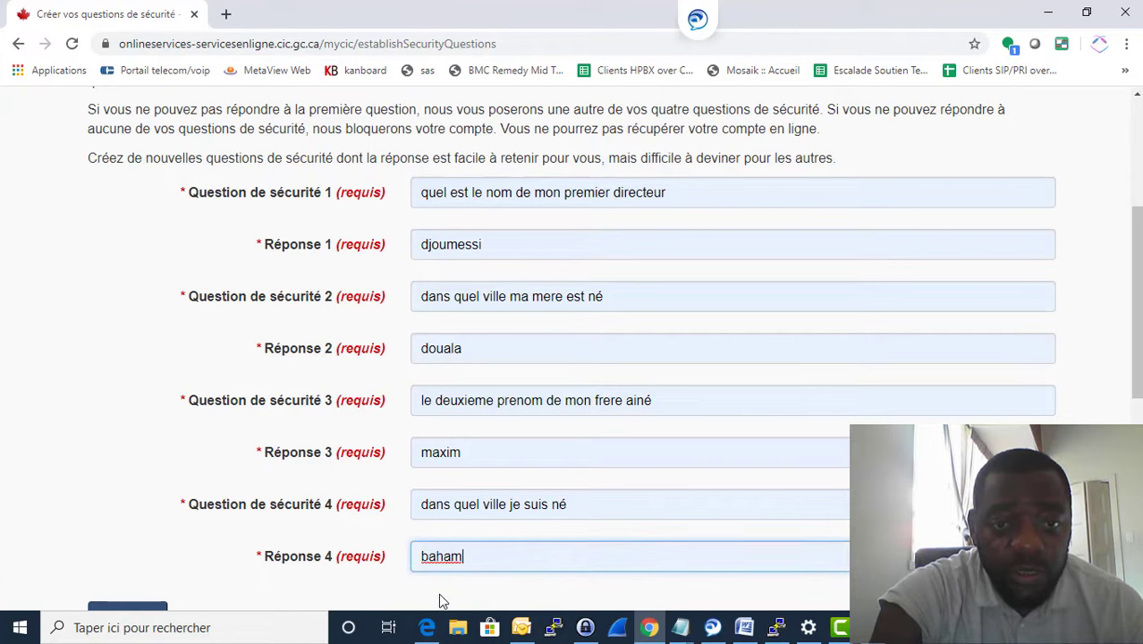
scroll(572, 358, down, 2)
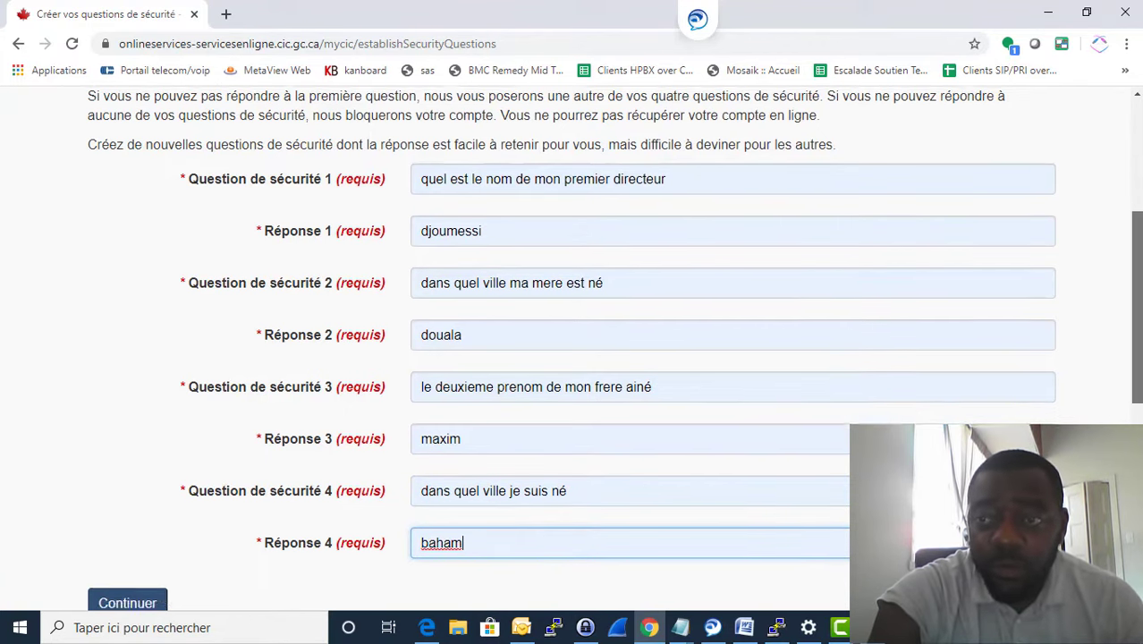
scroll(573, 358, down, 1)
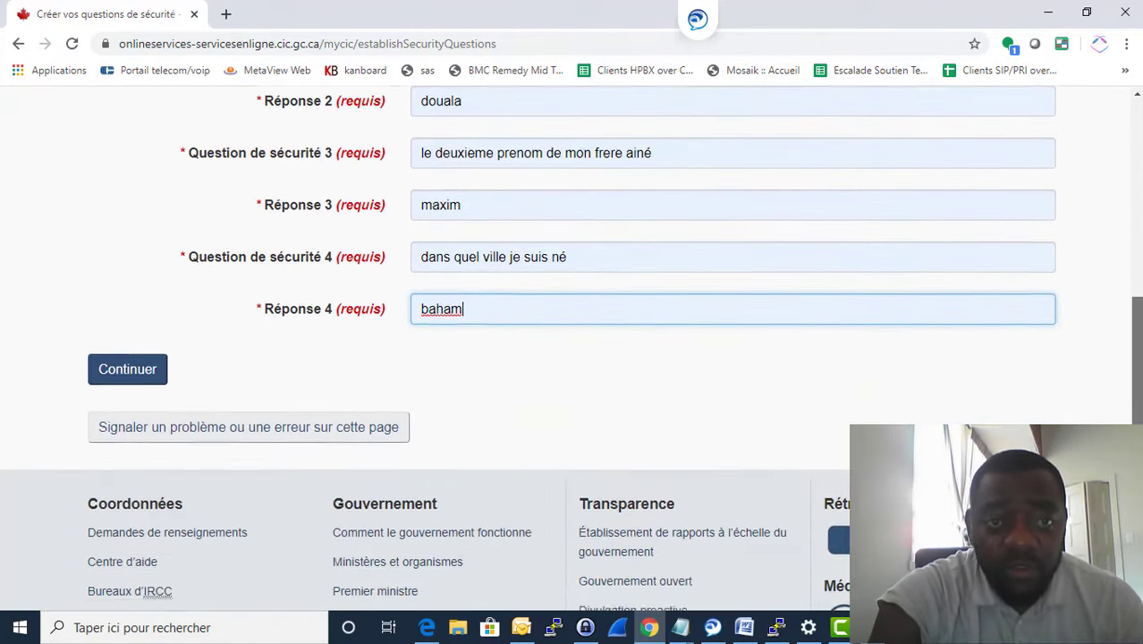
scroll(573, 358, up, 3)
scroll(1139, 384, down, 1)
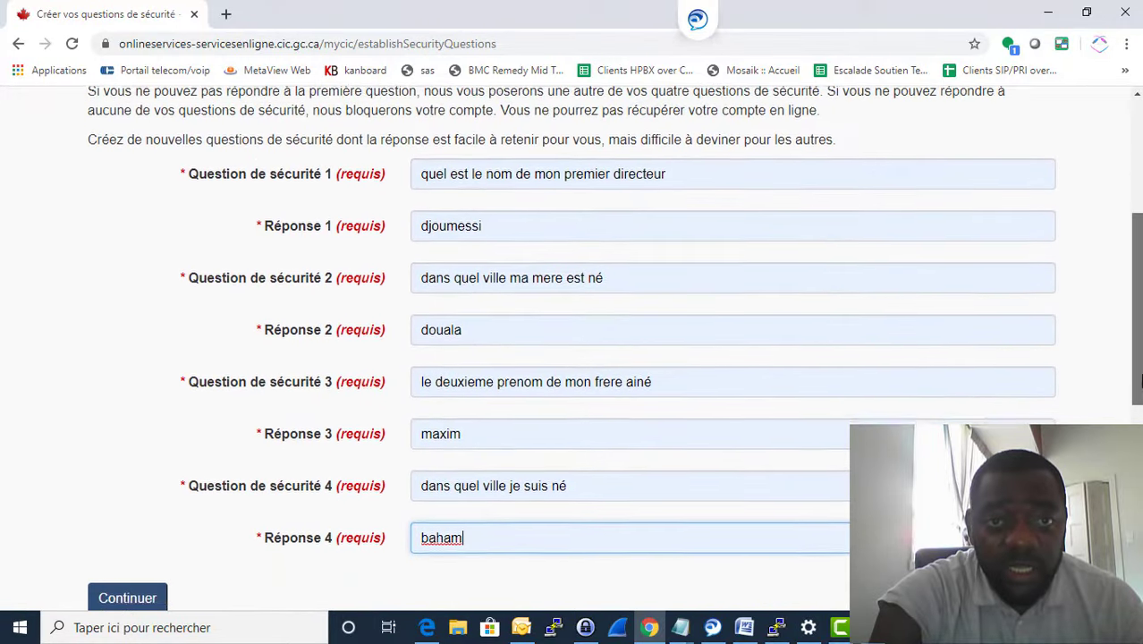
scroll(1139, 385, down, 1)
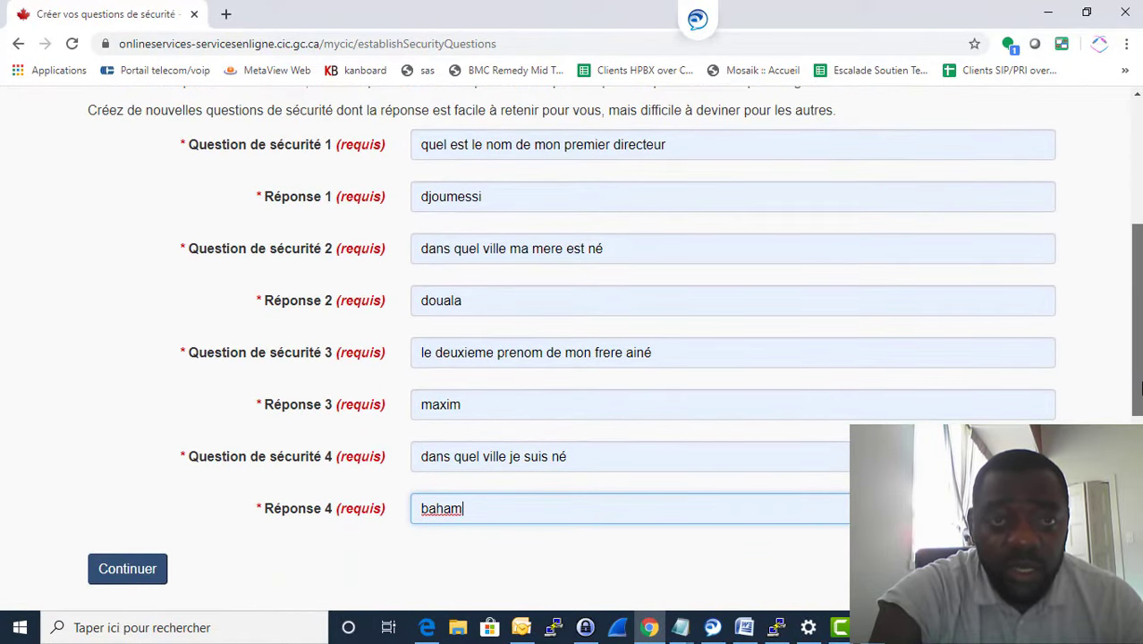
scroll(1139, 385, down, 3)
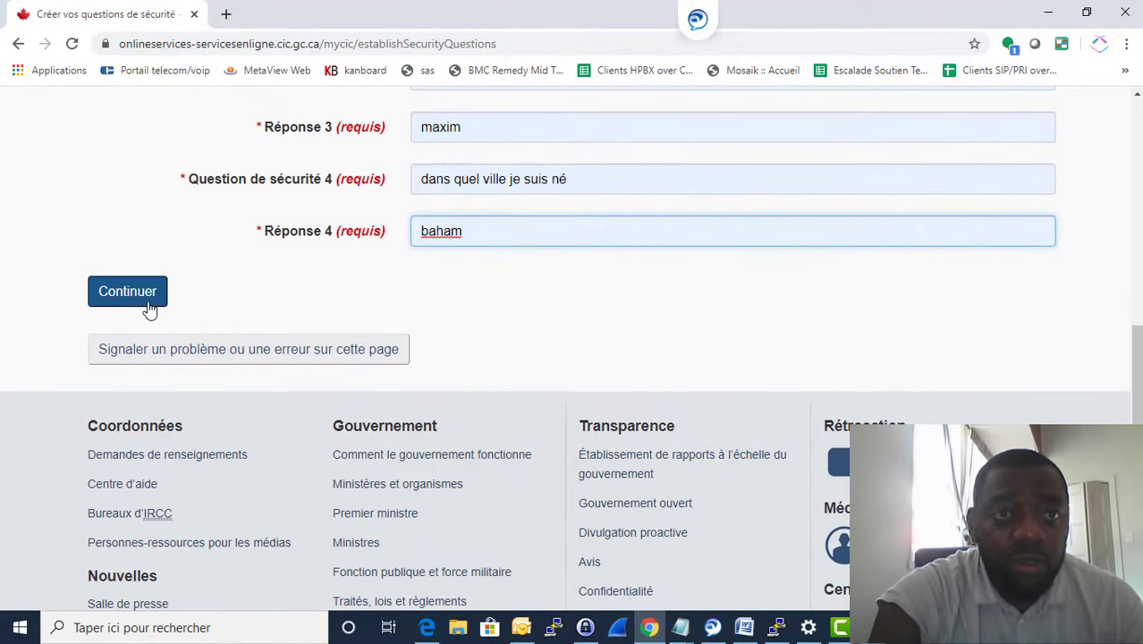
Submit the security questions and look over the new account home page
click(128, 295)
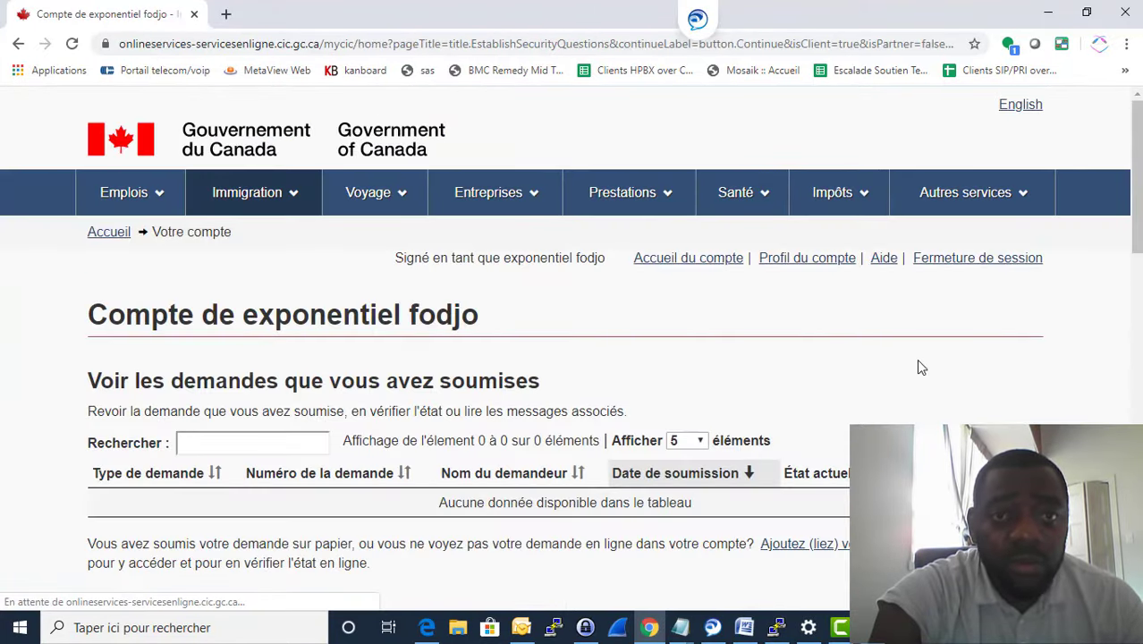
scroll(1137, 262, down, 4)
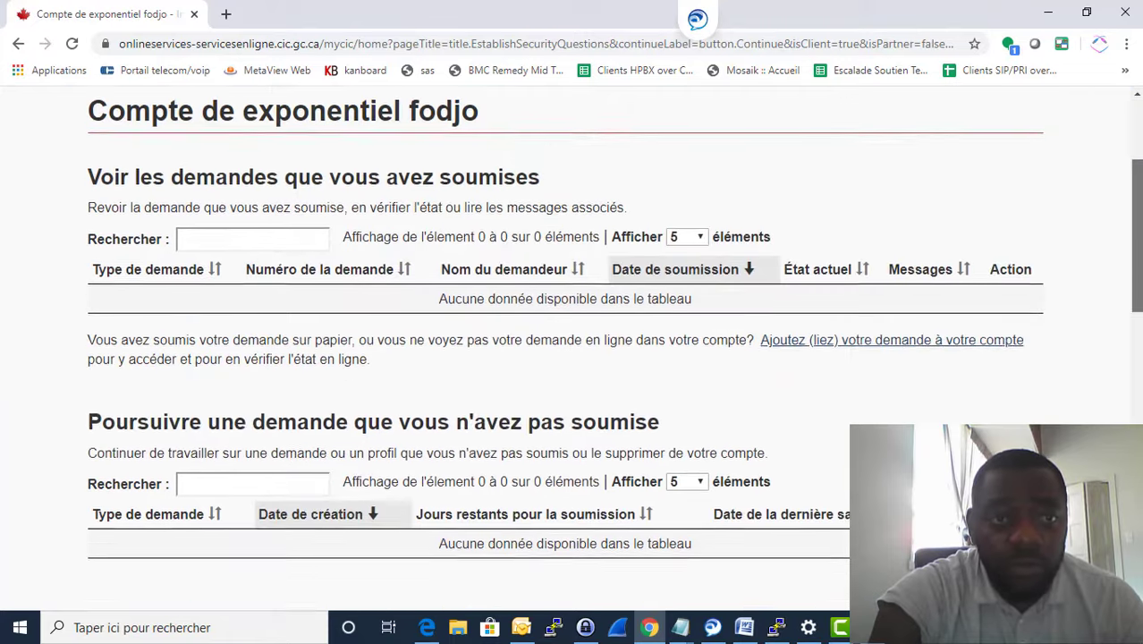
scroll(570, 349, down, 6)
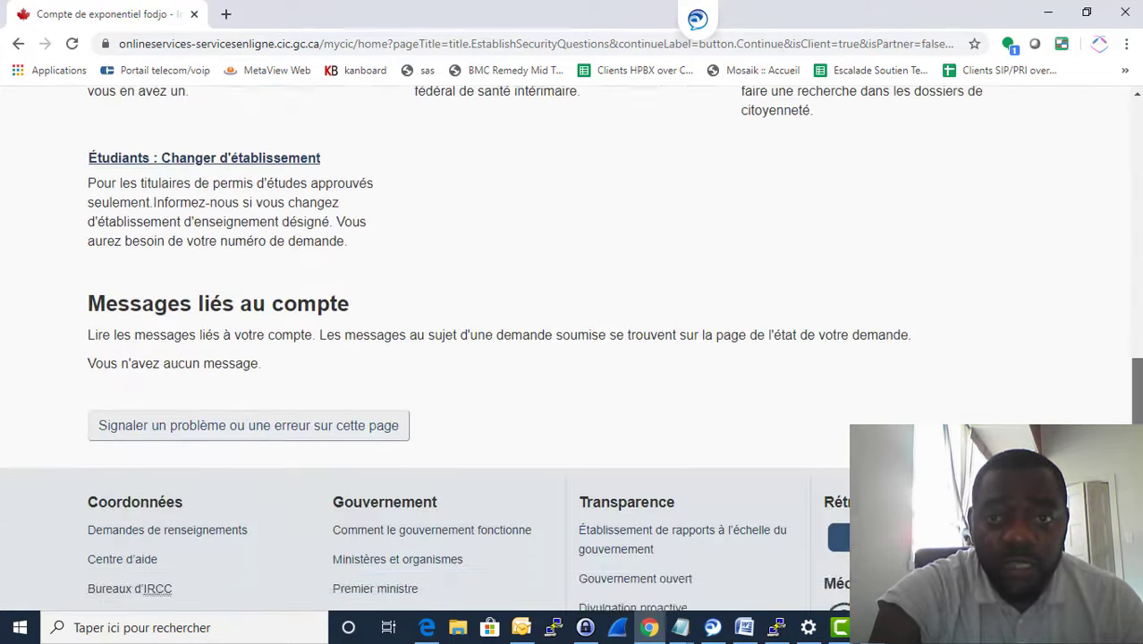
scroll(570, 349, up, 7)
scroll(571, 349, up, 3)
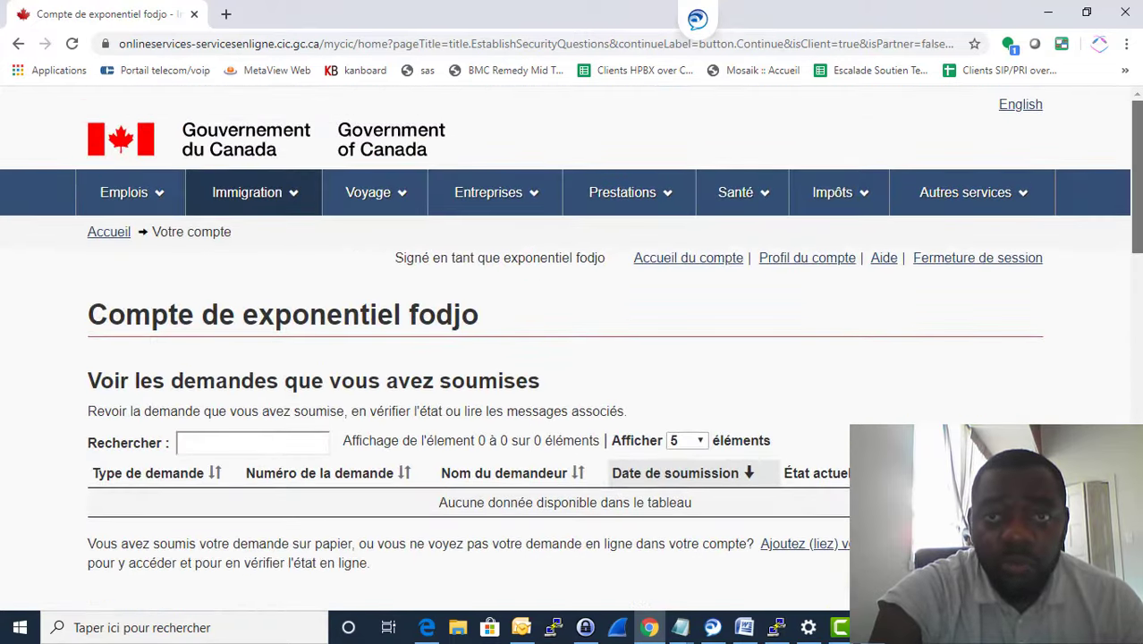
scroll(570, 349, down, 1)
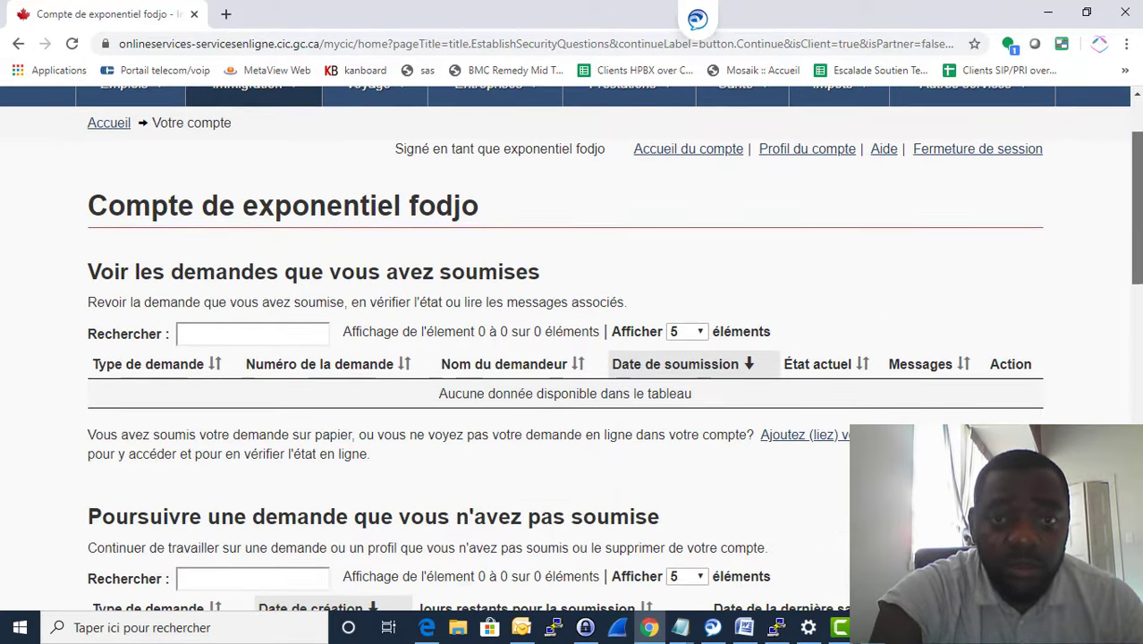
scroll(571, 348, down, 4)
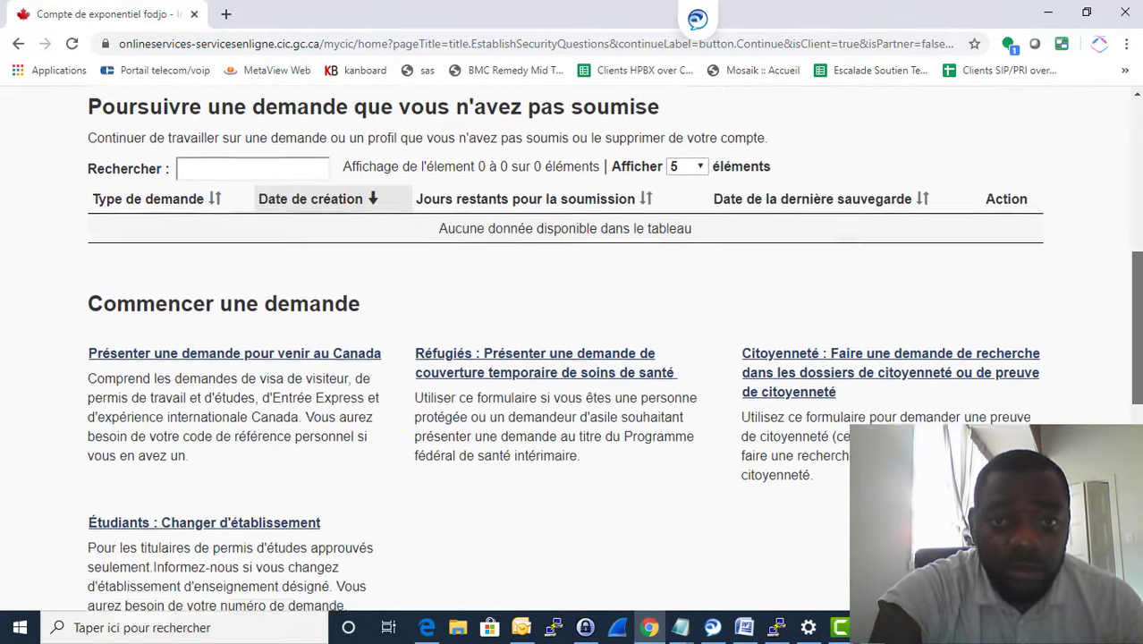
scroll(570, 358, down, 5)
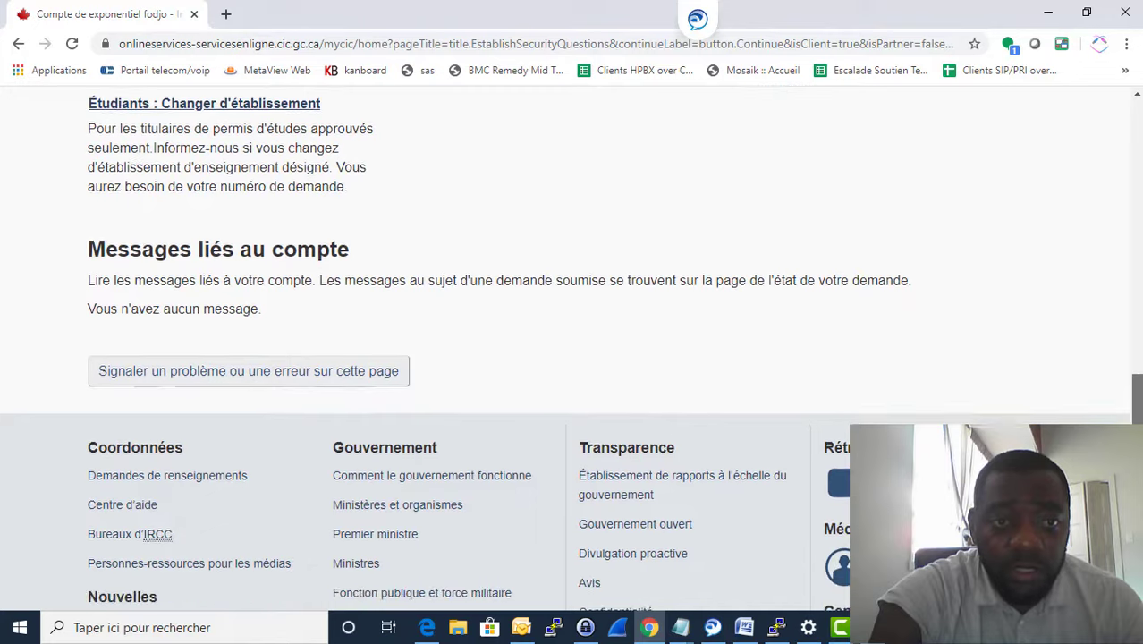
scroll(571, 349, up, 6)
scroll(571, 349, down, 1)
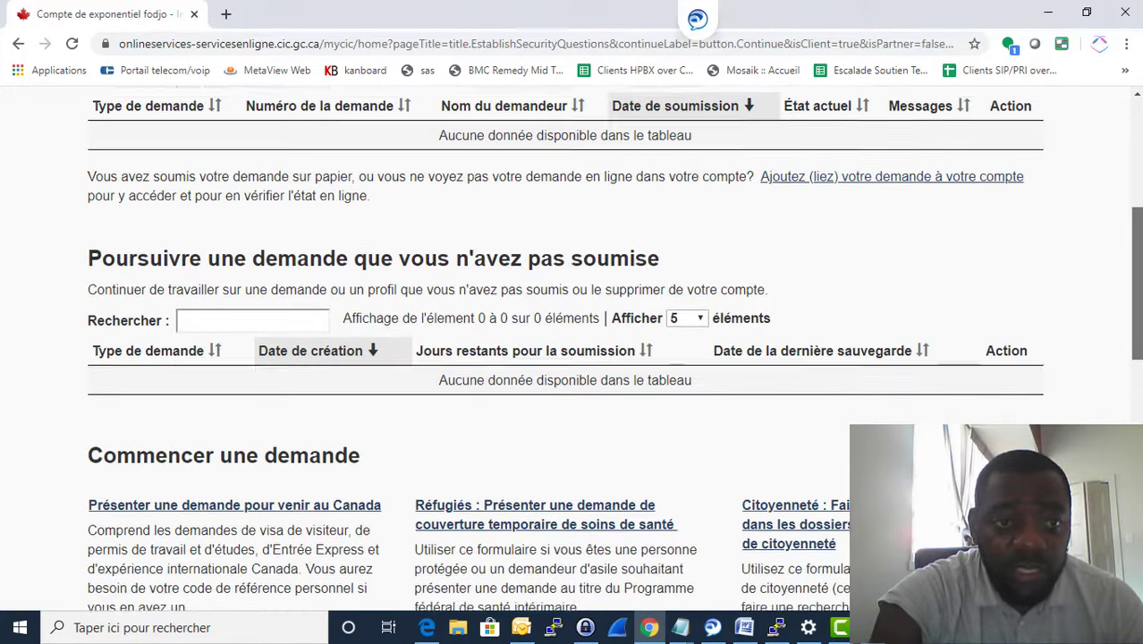
scroll(571, 349, up, 2)
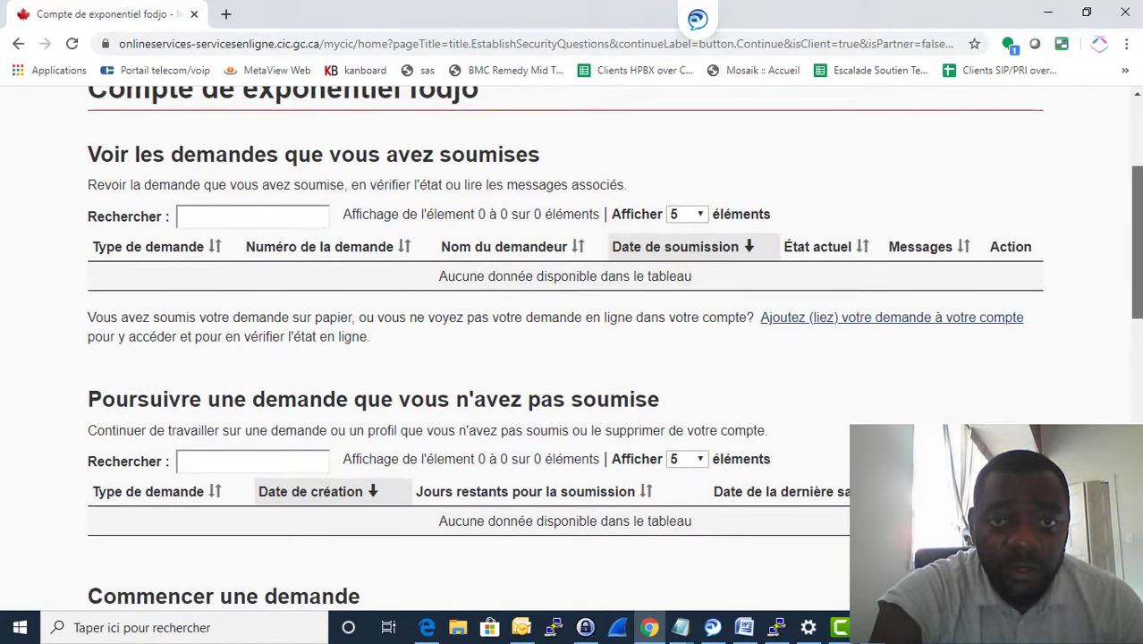
scroll(571, 349, up, 2)
scroll(1139, 222, up, 2)
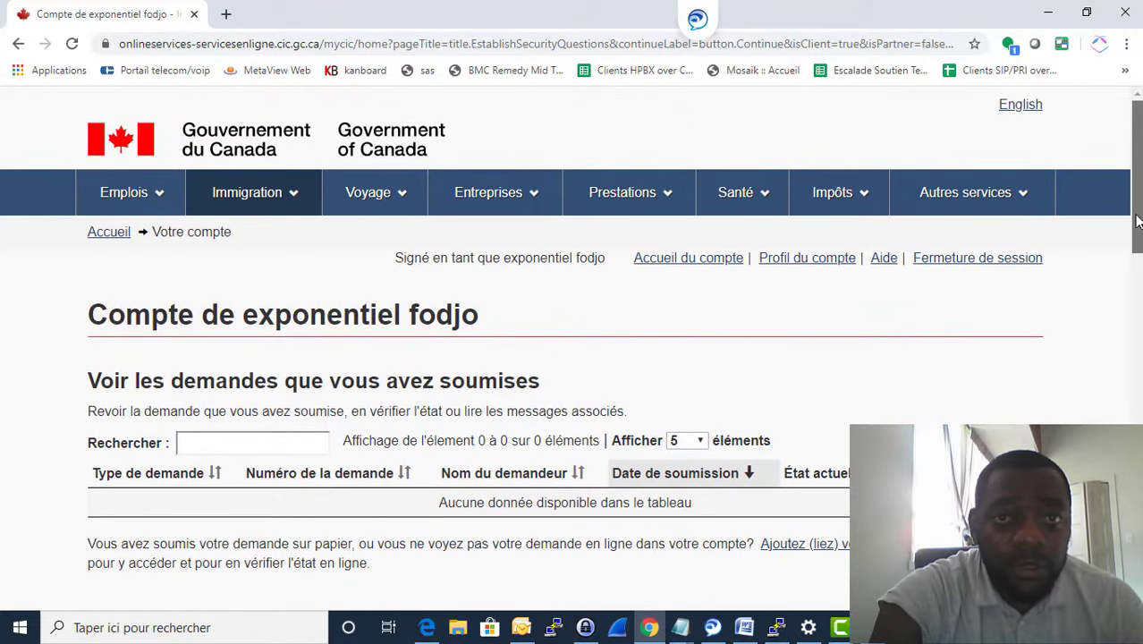
Open the 'Profil du compte' page from the account home
drag(1138, 237, 1139, 280)
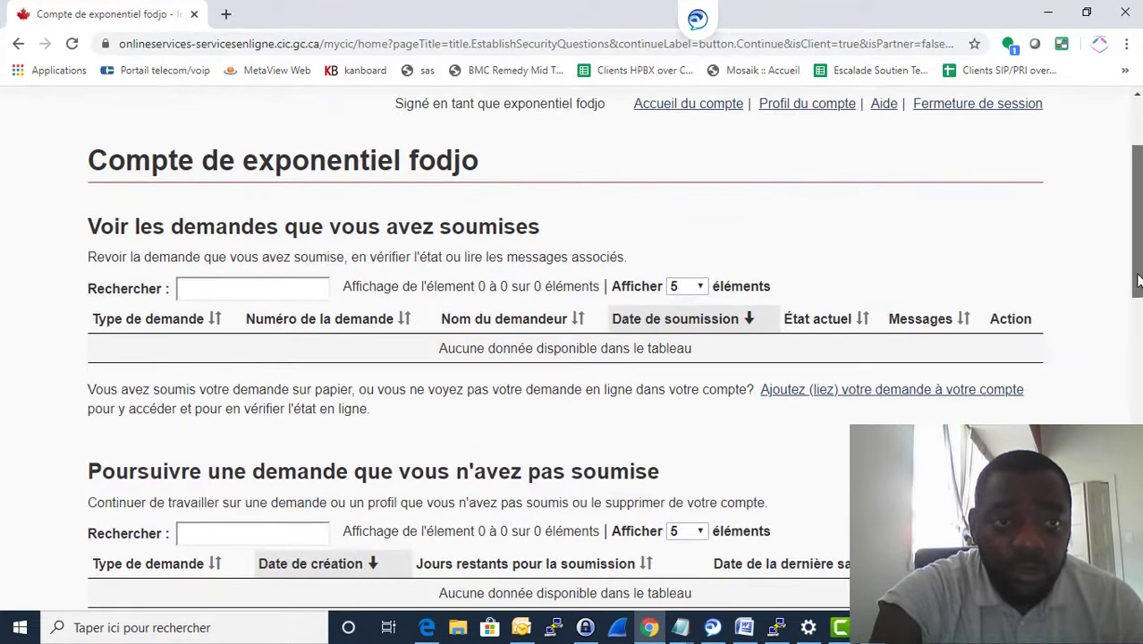
drag(1139, 273, 1139, 261)
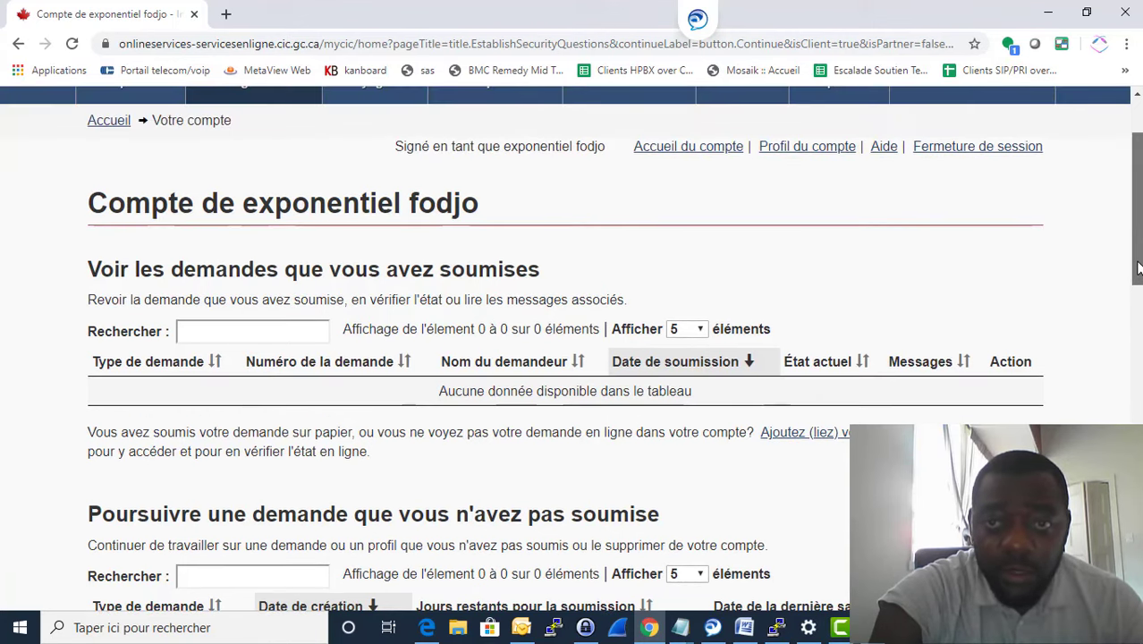
click(811, 147)
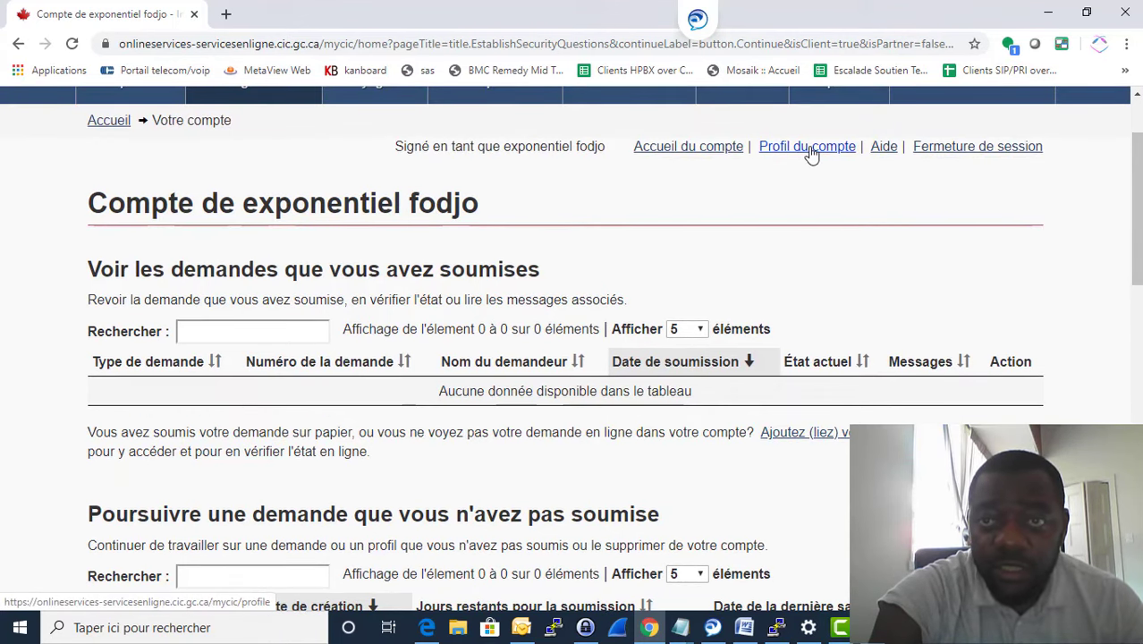
Scroll through the Profil du compte page to review its Français language and update settings
drag(1139, 179, 1115, 236)
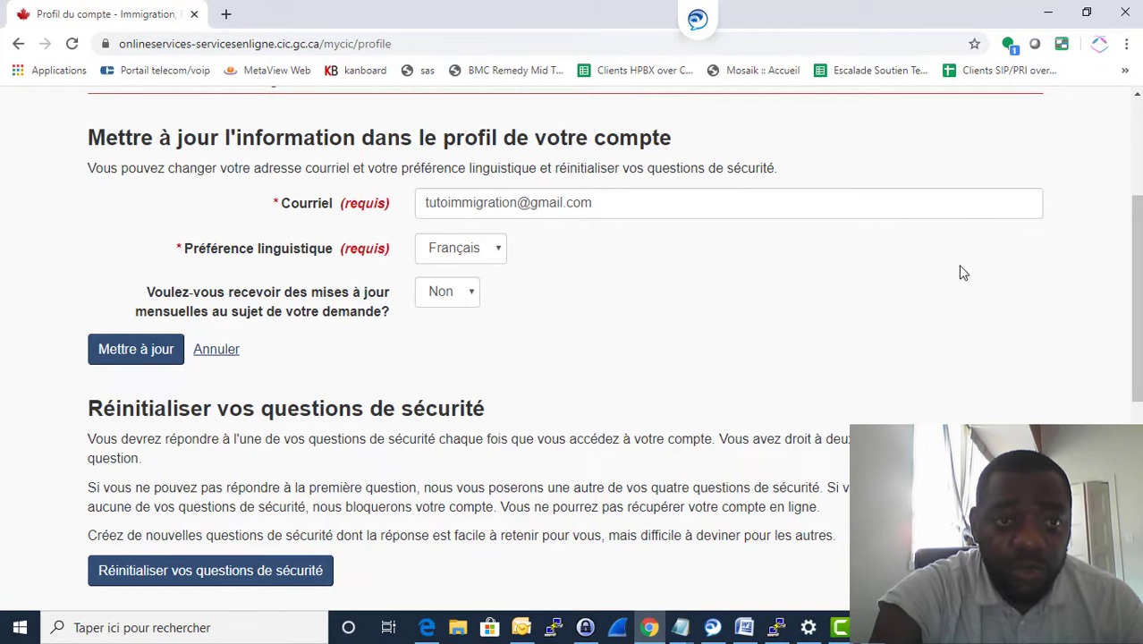
scroll(581, 319, down, 3)
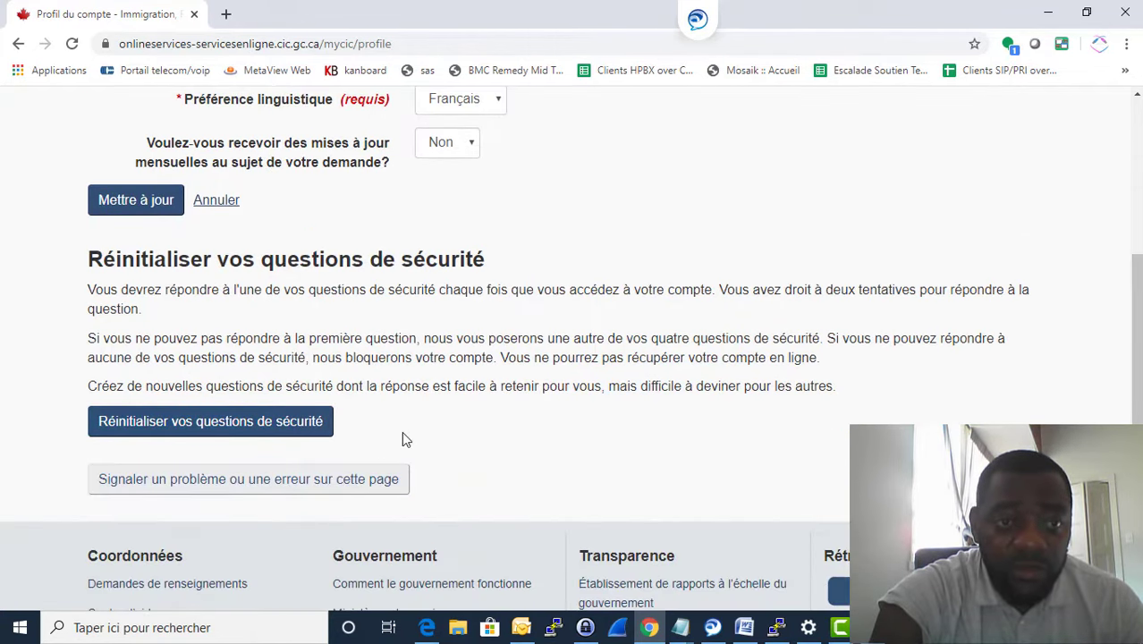
drag(1138, 313, 1138, 159)
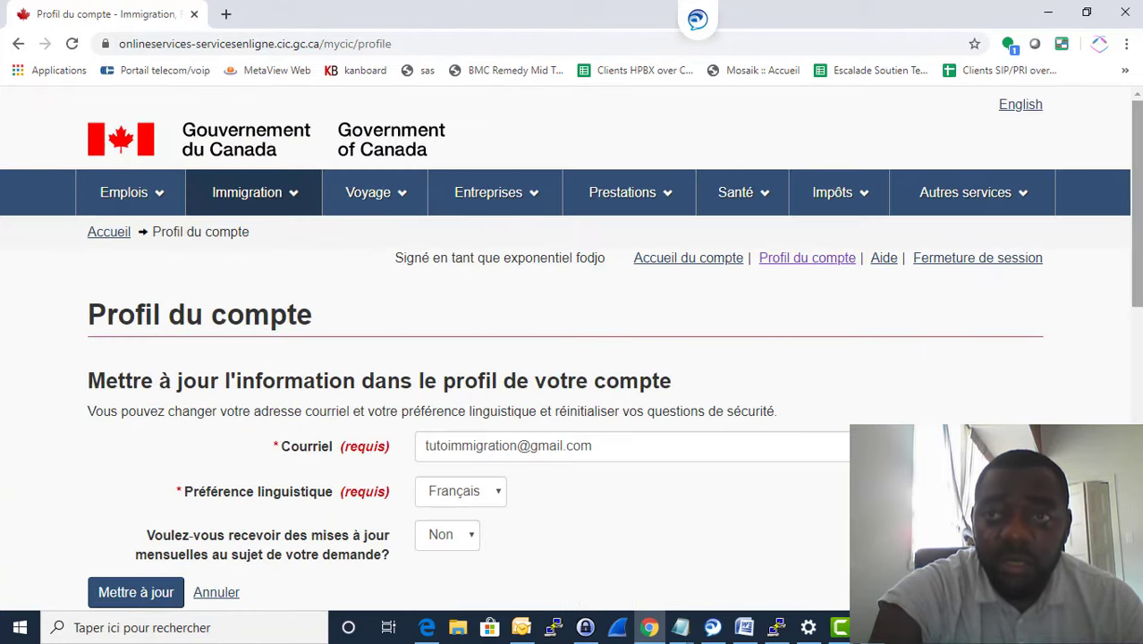
From the account home page, choose 'Présenter une demande pour venir au Canada' under 'Commencer une demande'
click(693, 271)
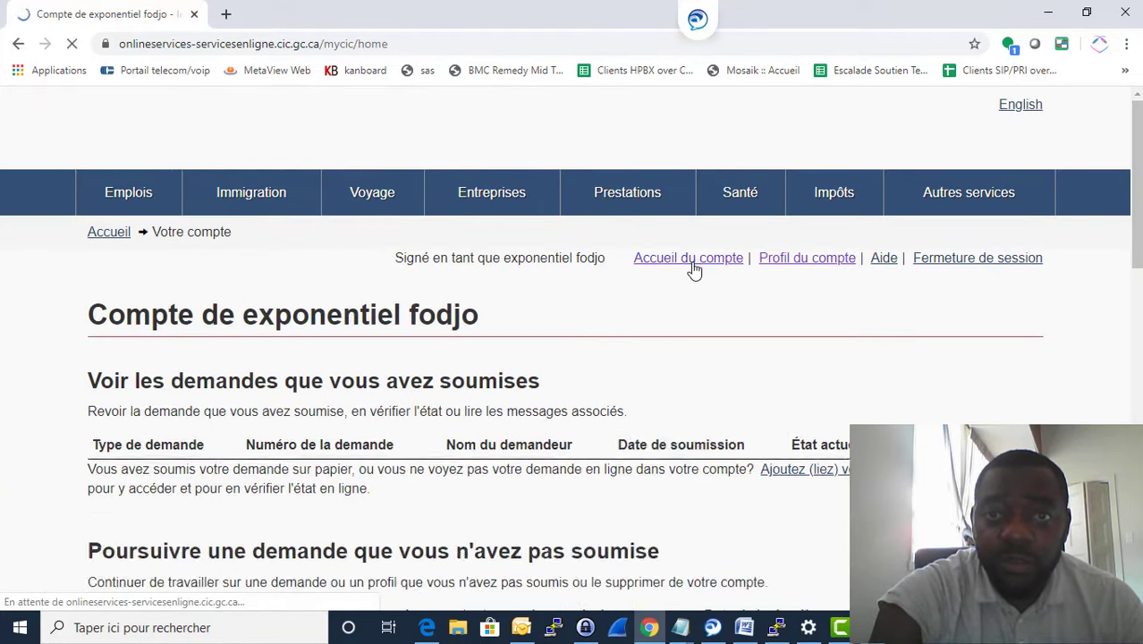
mouse_move(1137, 223)
mouse_down()
mouse_move(1137, 287)
mouse_move(1138, 210)
mouse_up()
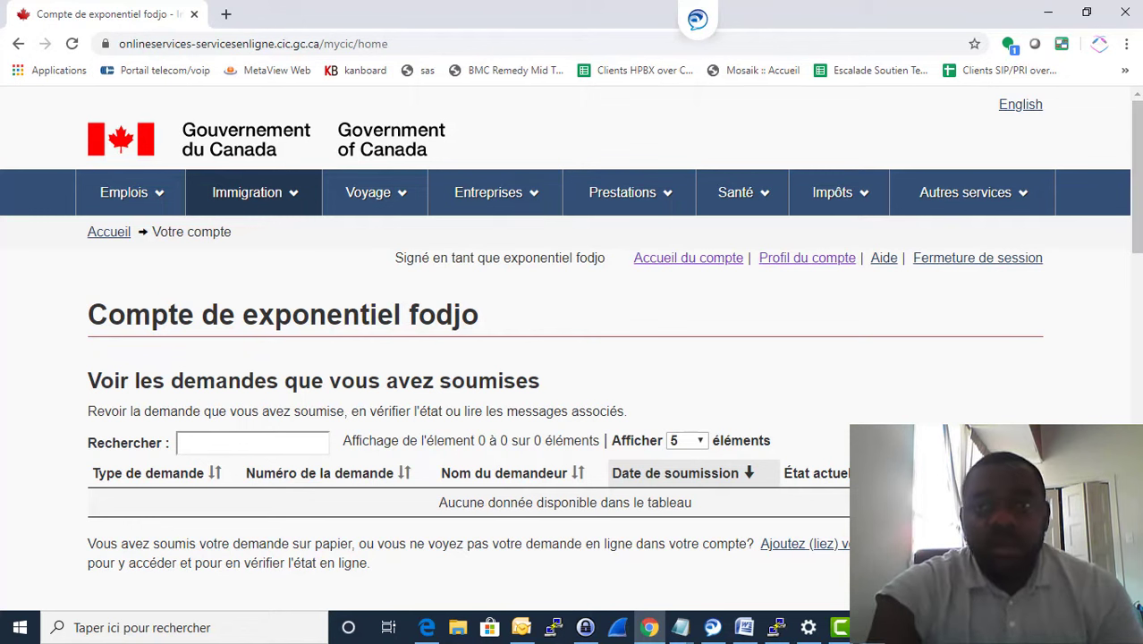
scroll(1138, 380, down, 6)
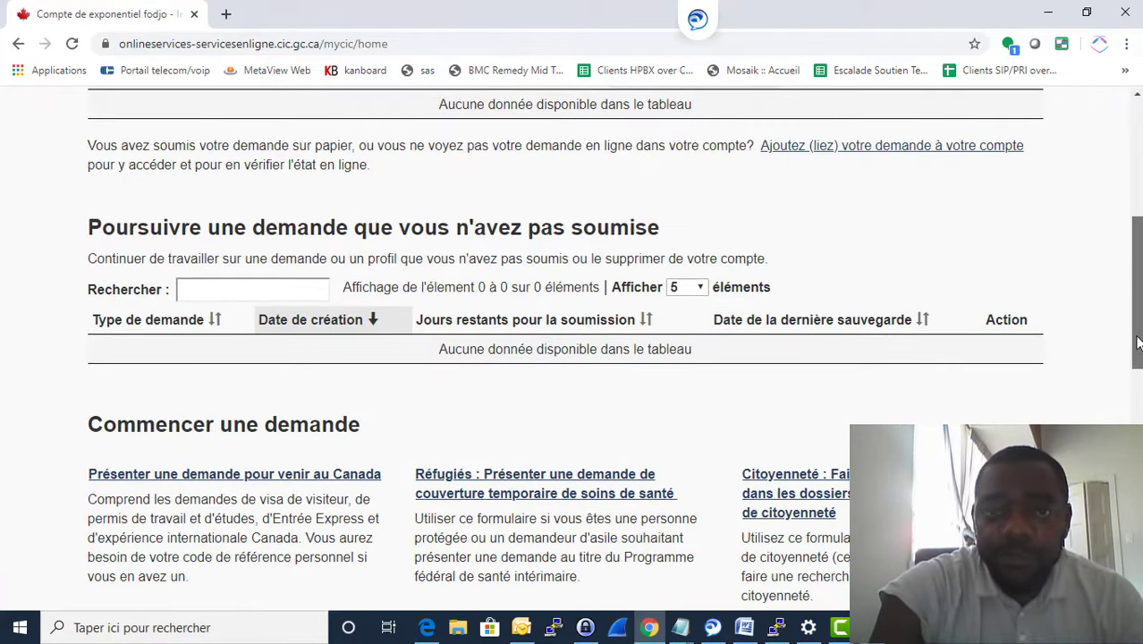
drag(1137, 380, 1138, 416)
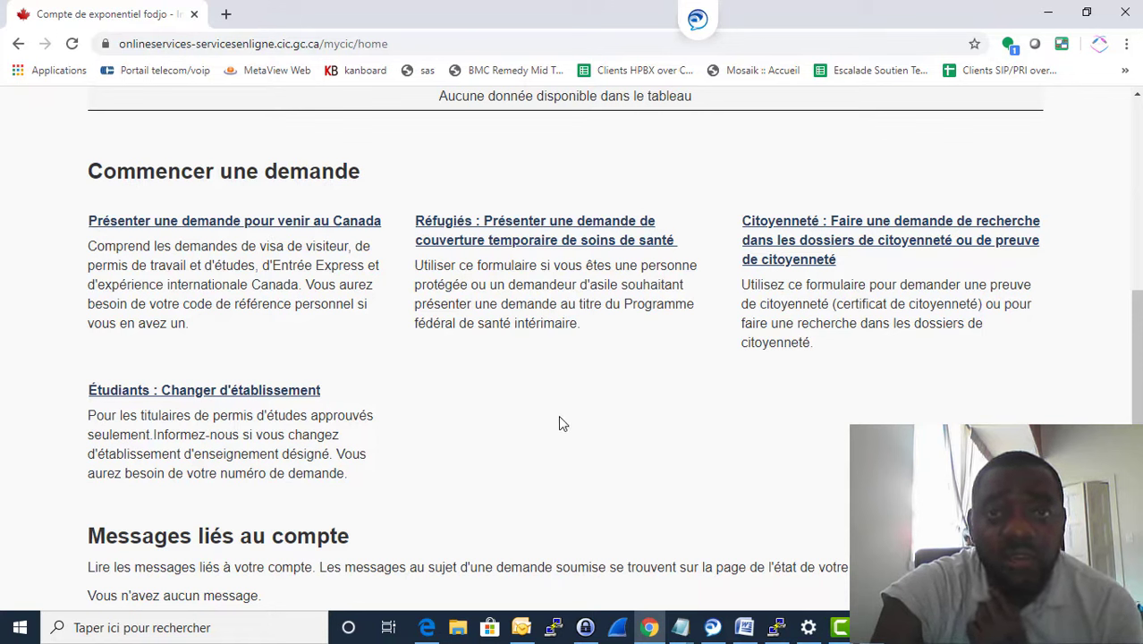
click(288, 231)
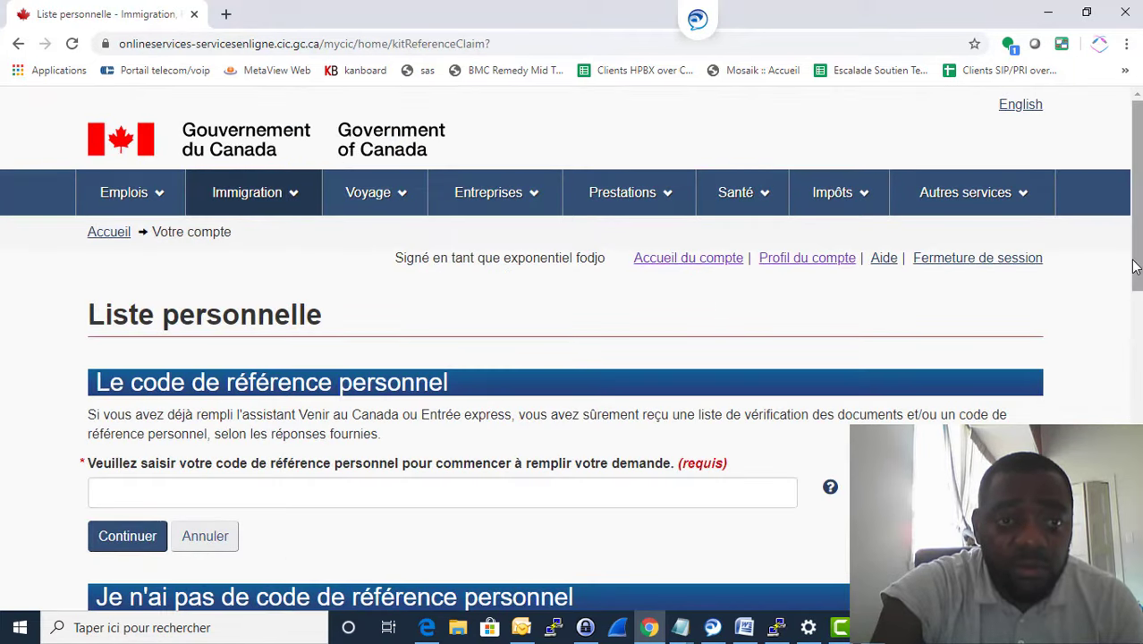
Bring up the untitled Notepad note that holds the personal reference code
scroll(573, 358, down, 3)
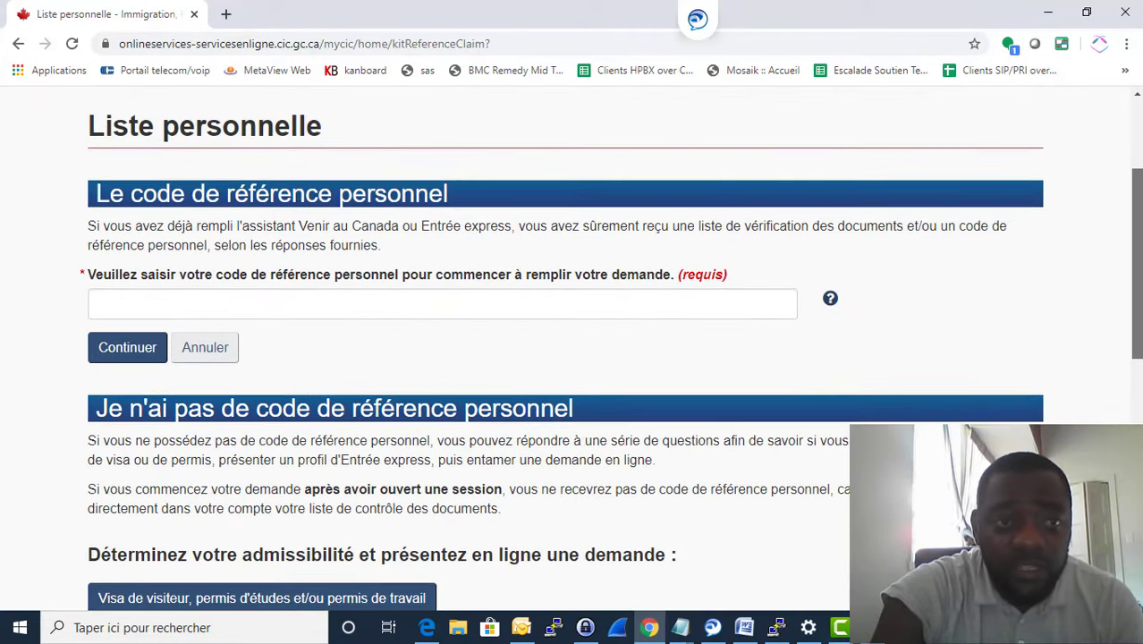
mouse_move(1140, 304)
mouse_down()
mouse_move(1139, 349)
mouse_move(1140, 313)
mouse_up()
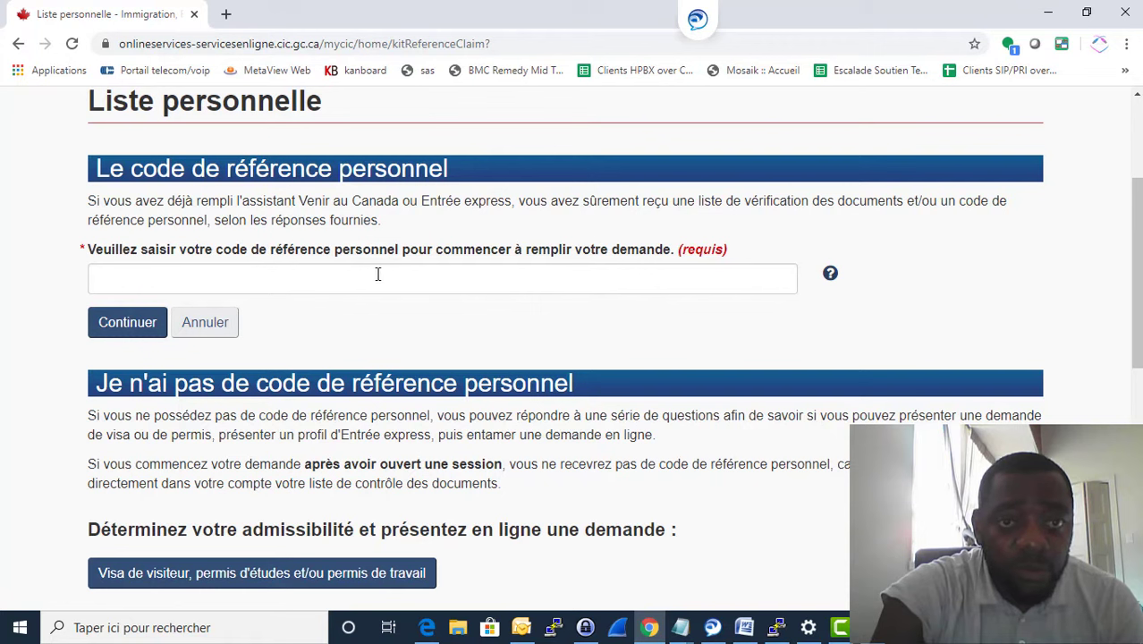
mouse_move(680, 626)
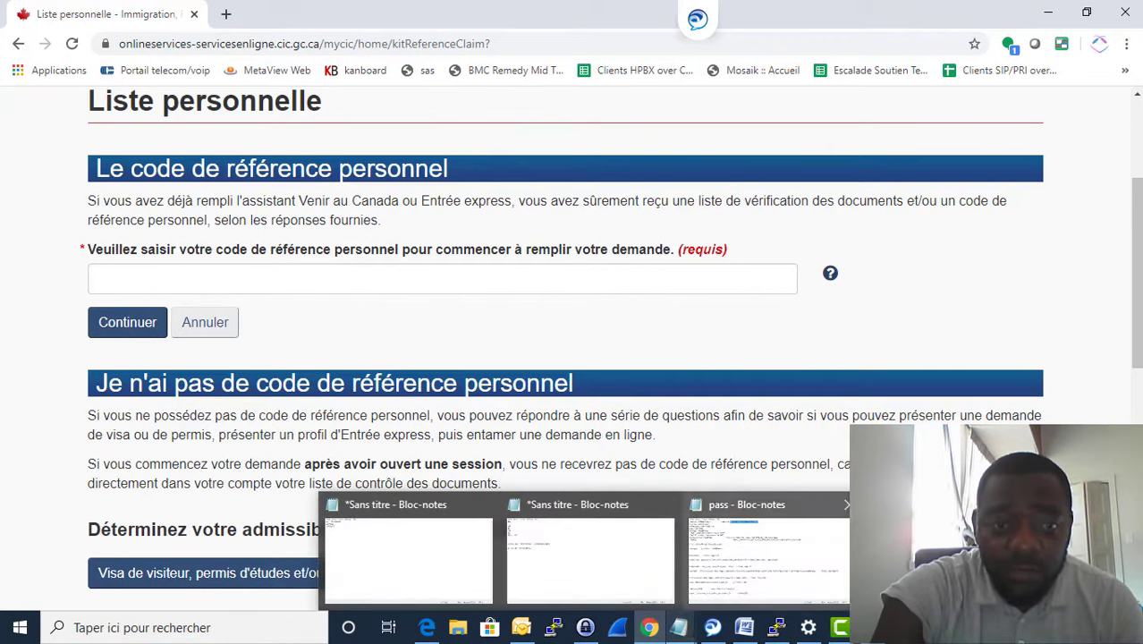
Copy the personal reference code from the '*Sans titre' Notepad note, then minimize Notepad
click(894, 559)
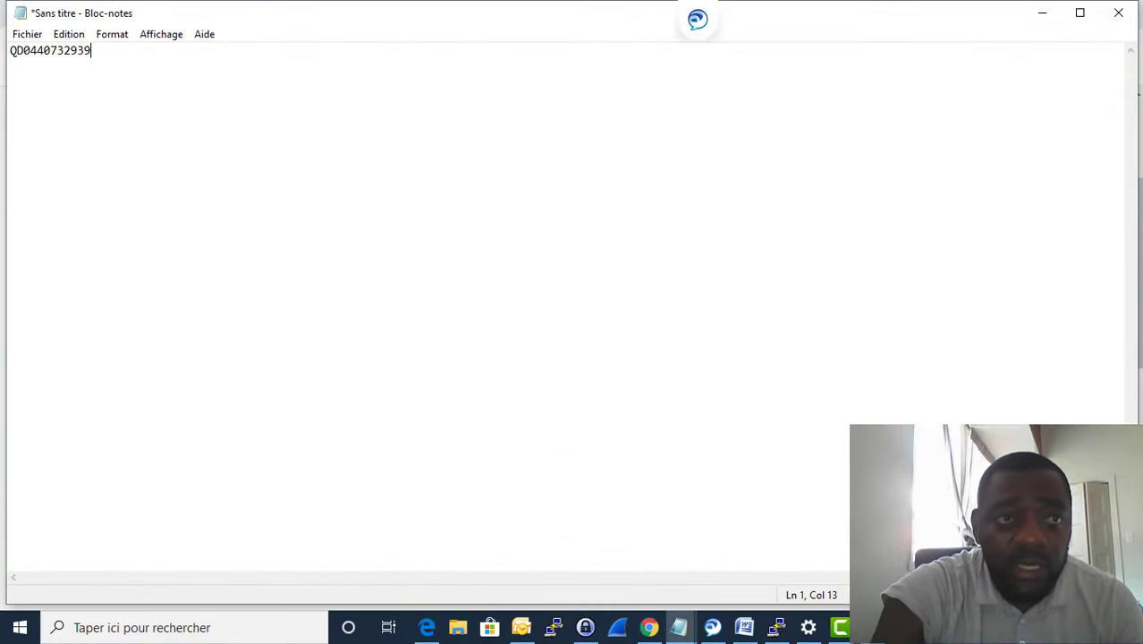
drag(101, 50, 31, 53)
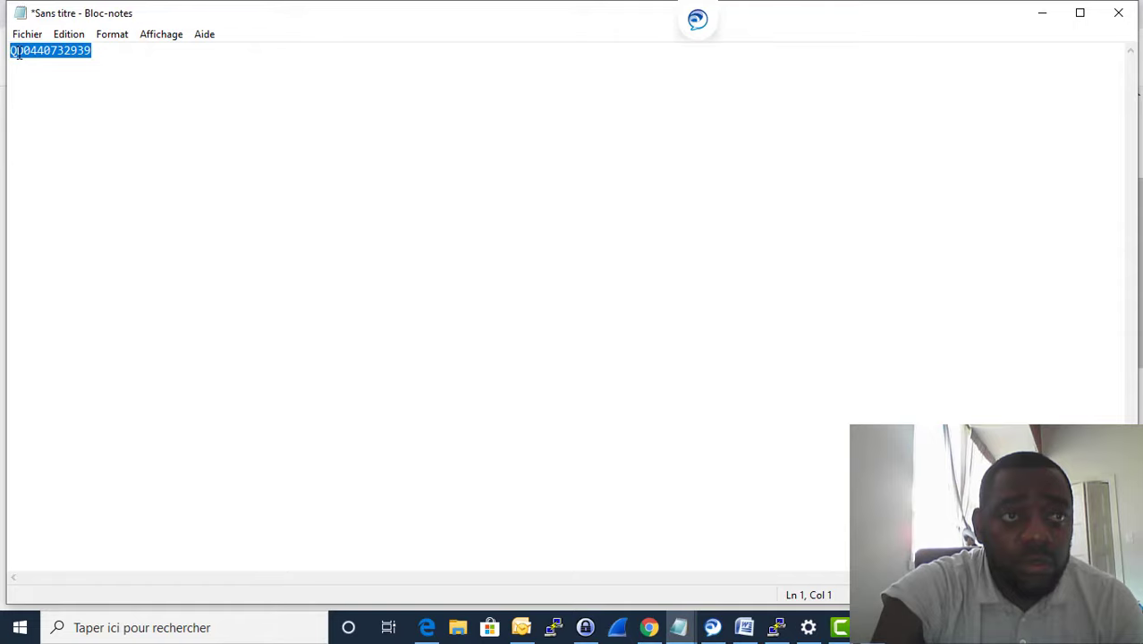
right_click(18, 54)
click(66, 107)
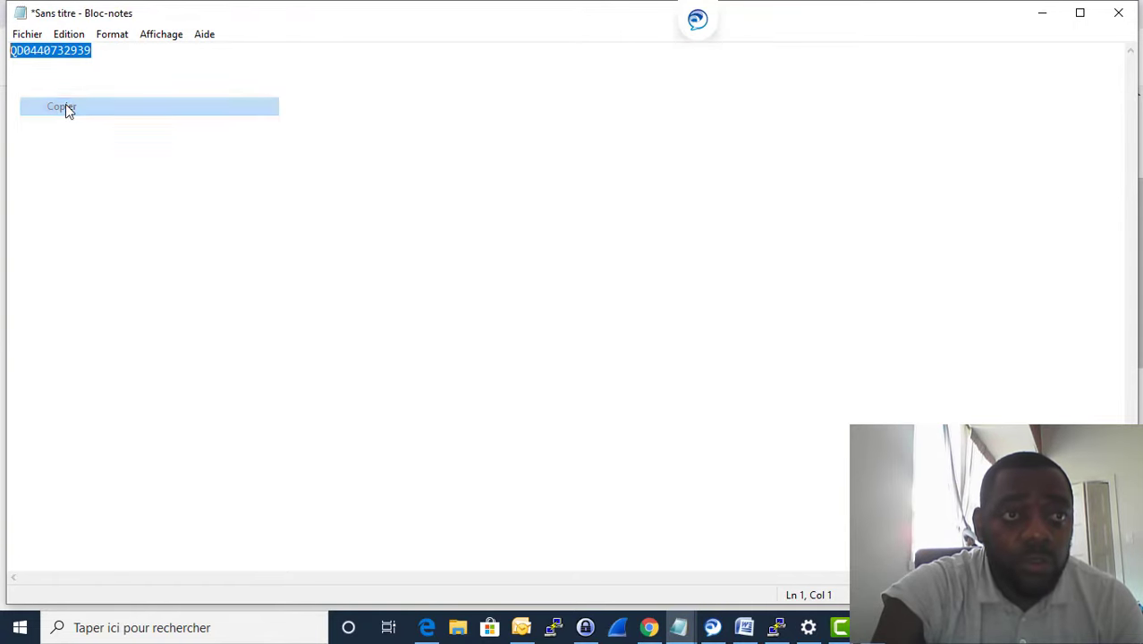
click(1041, 16)
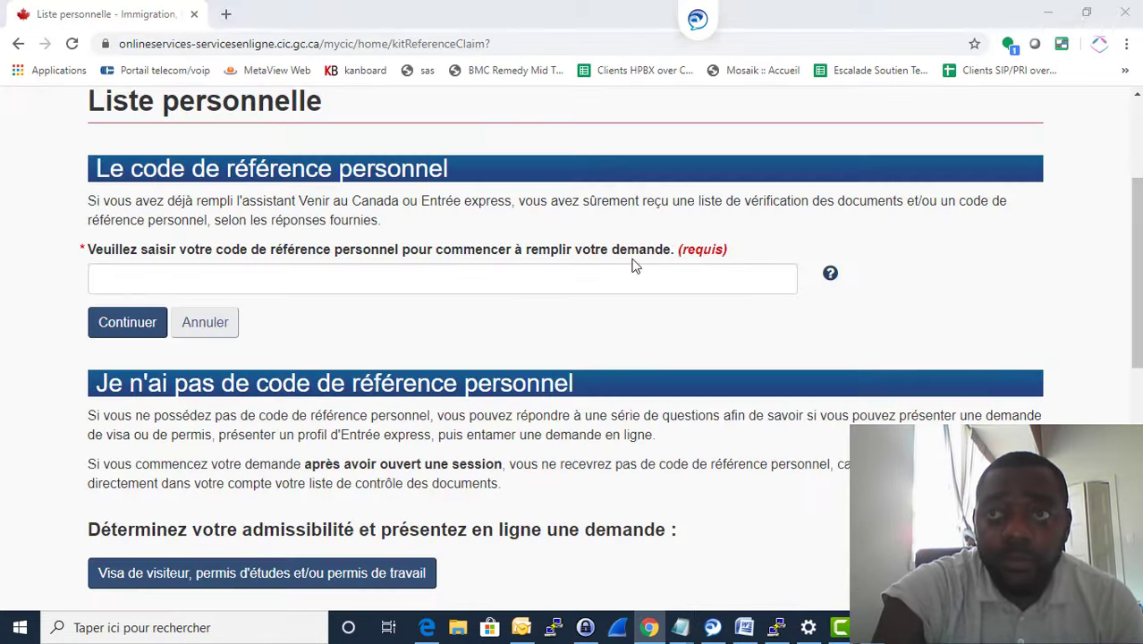
Paste the personal reference code into the Liste personnelle field and continue
click(457, 275)
key(ctrl+v)
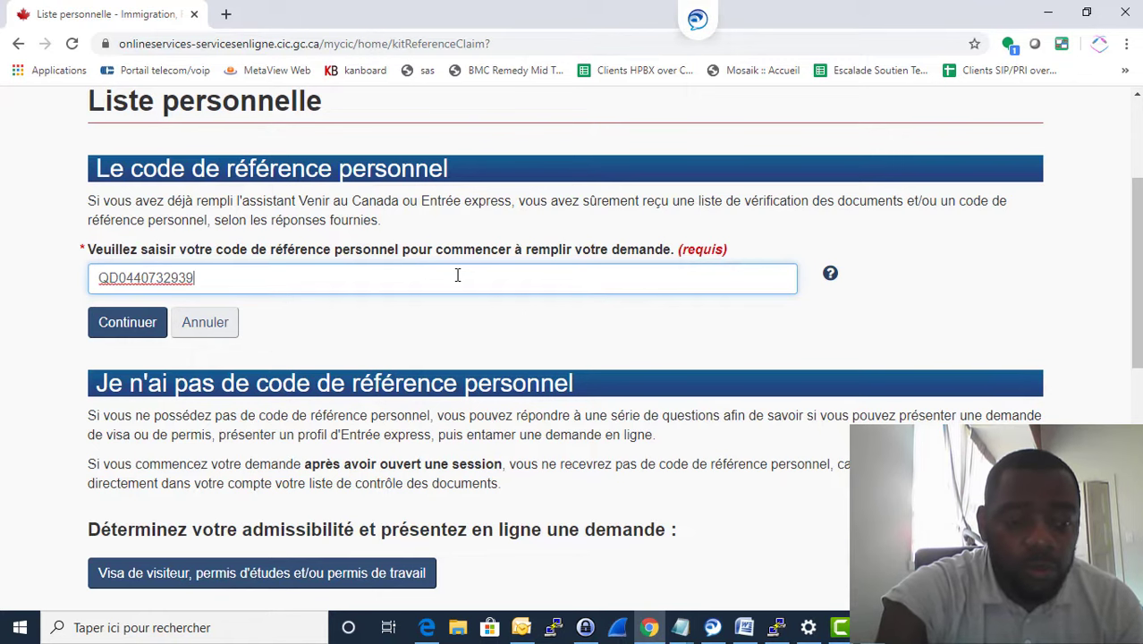
click(127, 329)
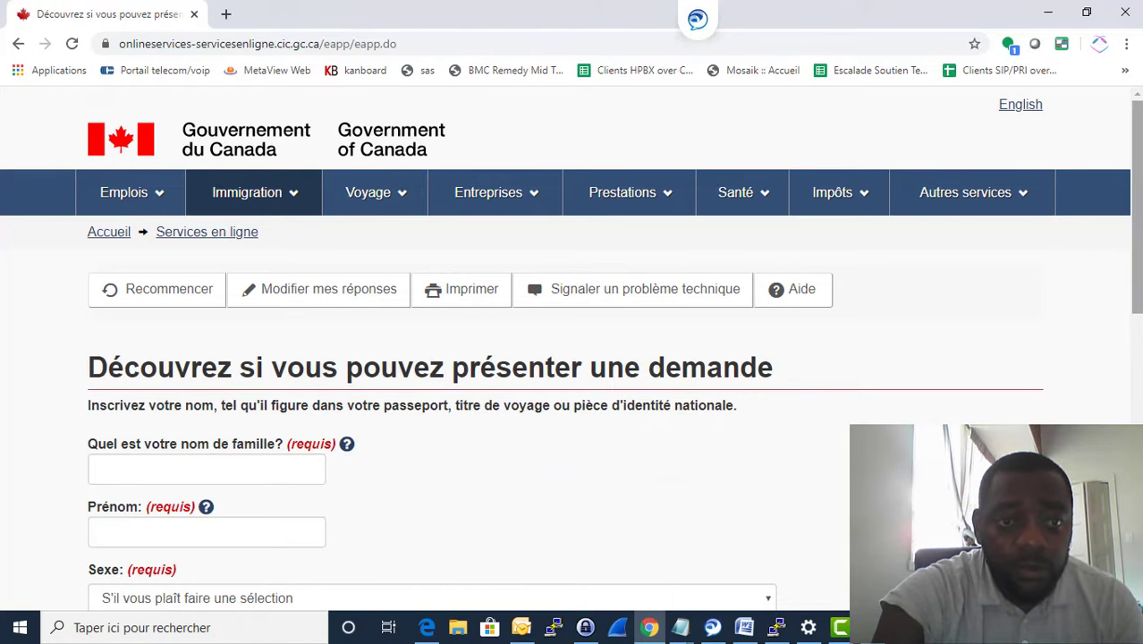
drag(1140, 291, 1139, 383)
Enter the applicant's surname and first name in the eligibility questionnaire
click(217, 247)
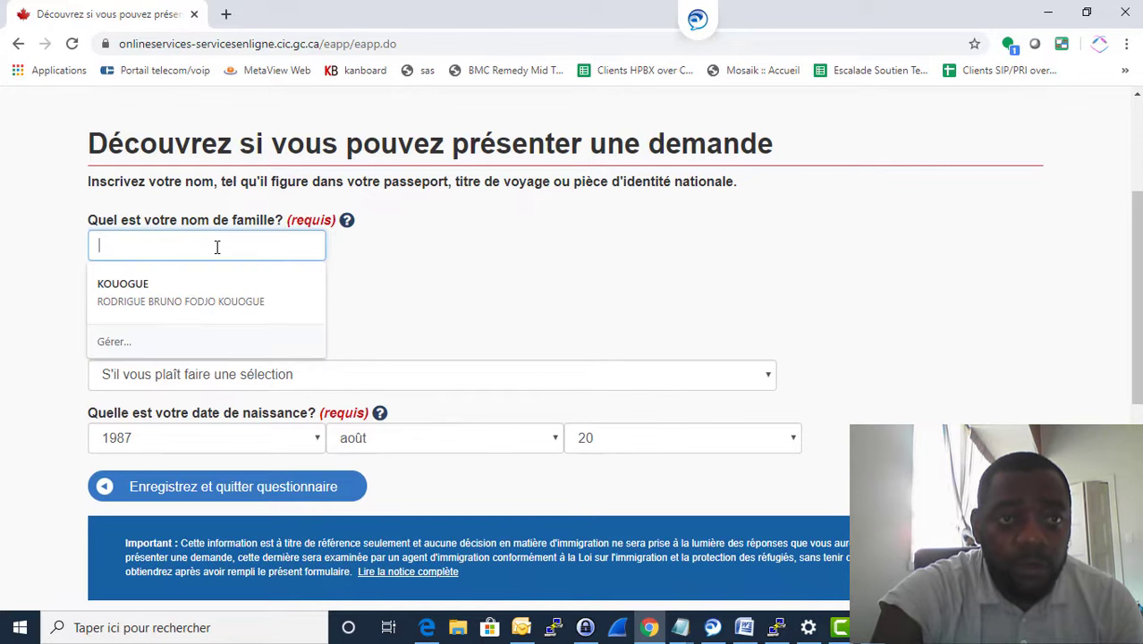
text(exo)
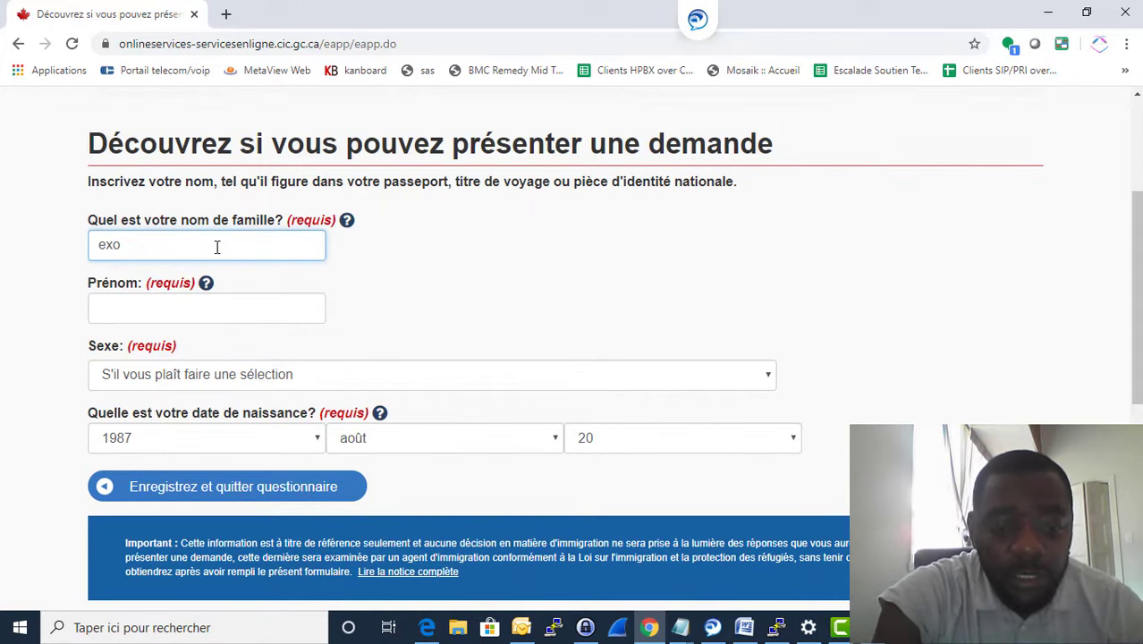
key(BackSpace)
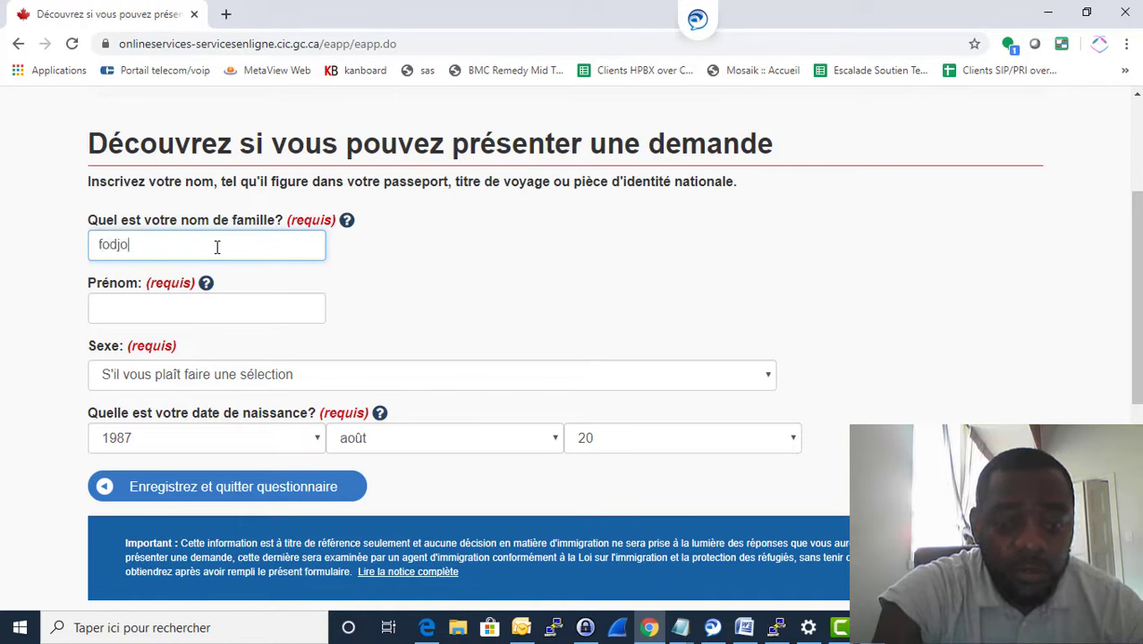
click(185, 318)
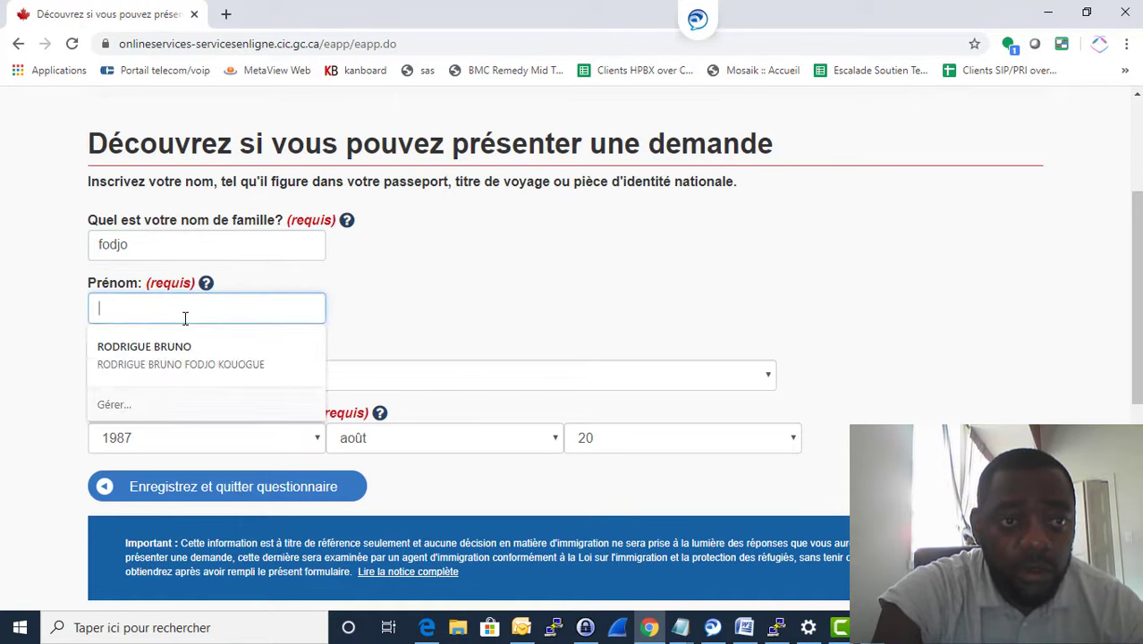
text(exponentiel)
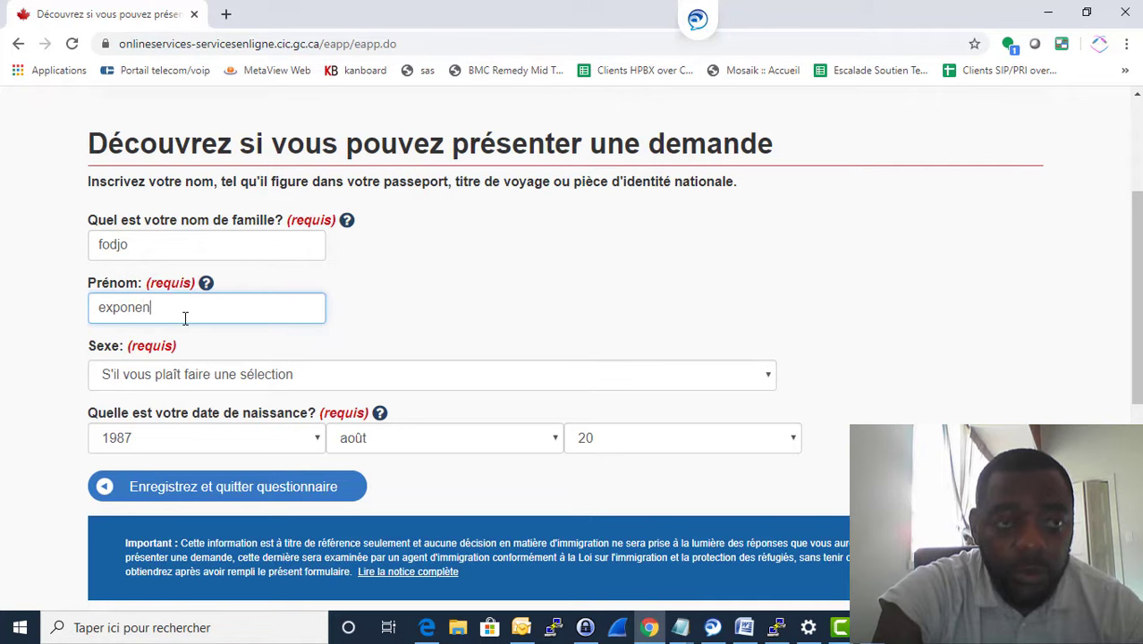
Set sex to Masculin and advance to the marital status question
click(188, 380)
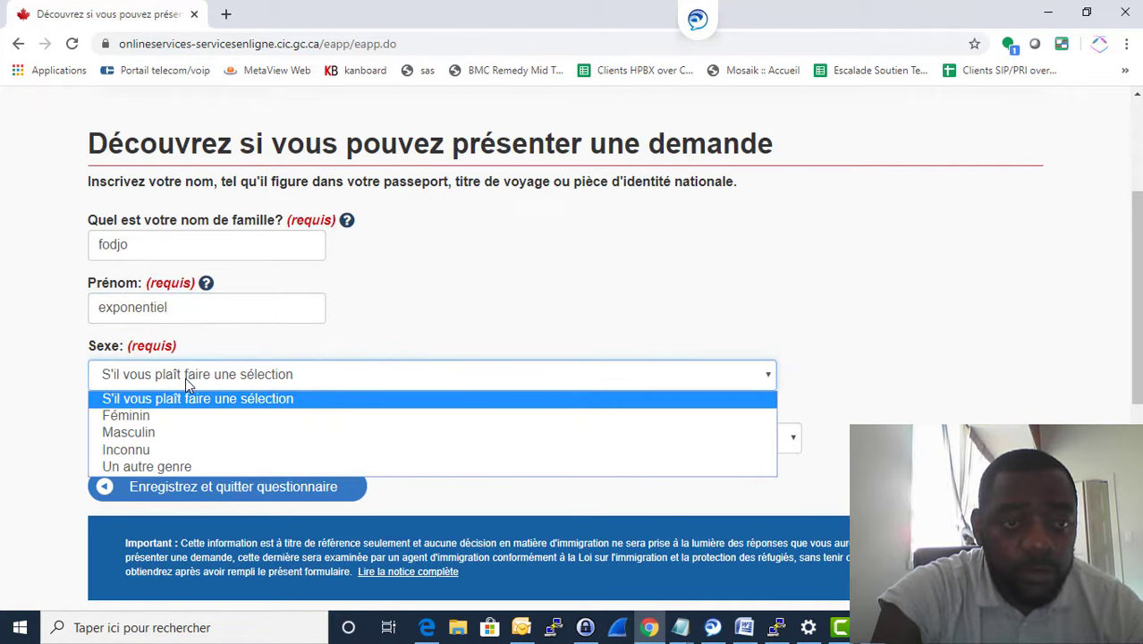
click(144, 435)
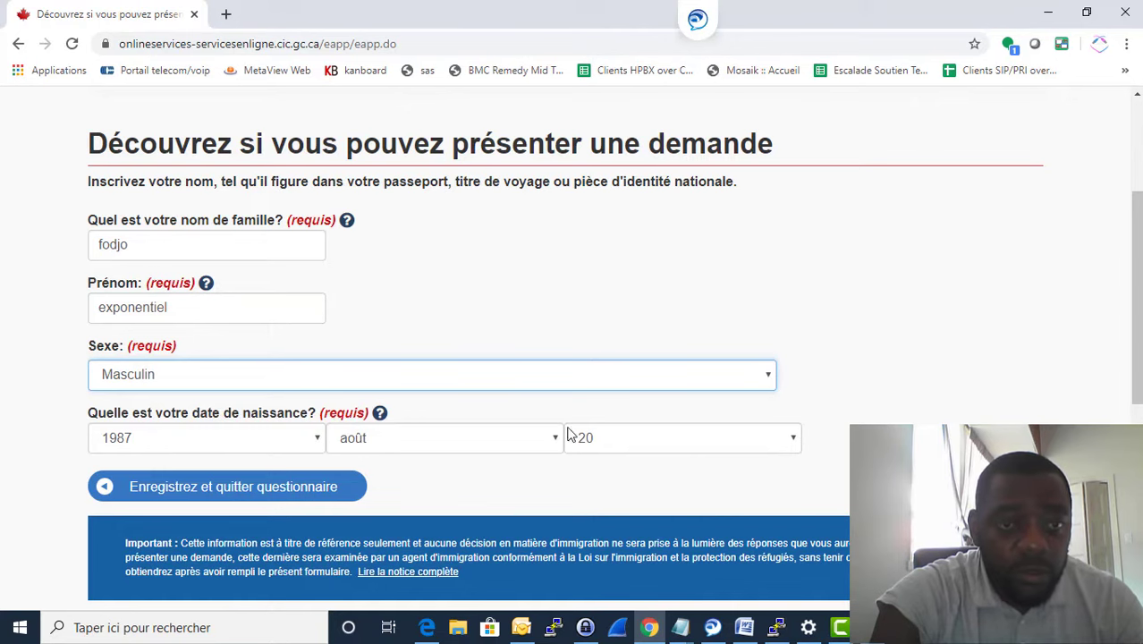
scroll(1134, 310, down, 2)
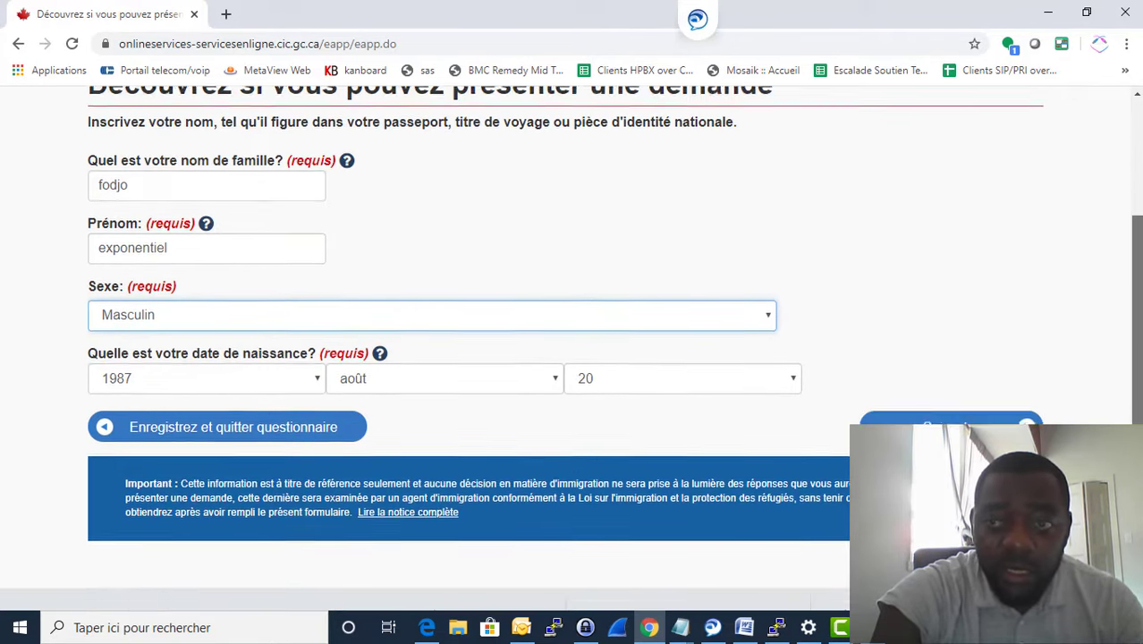
scroll(1135, 309, down, 1)
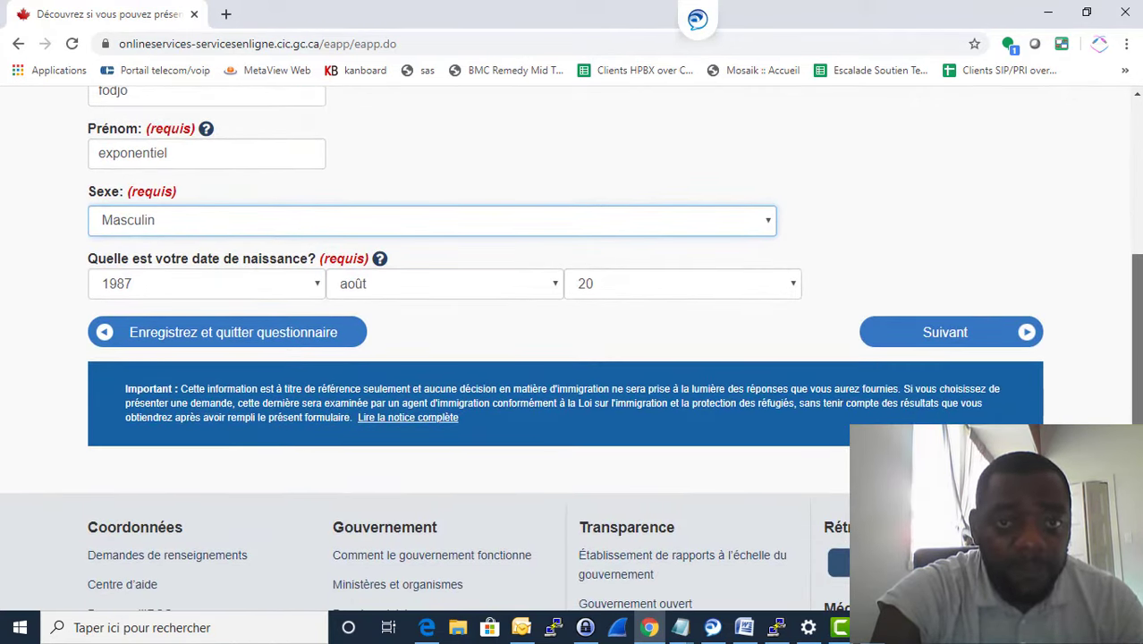
scroll(572, 358, down, 1)
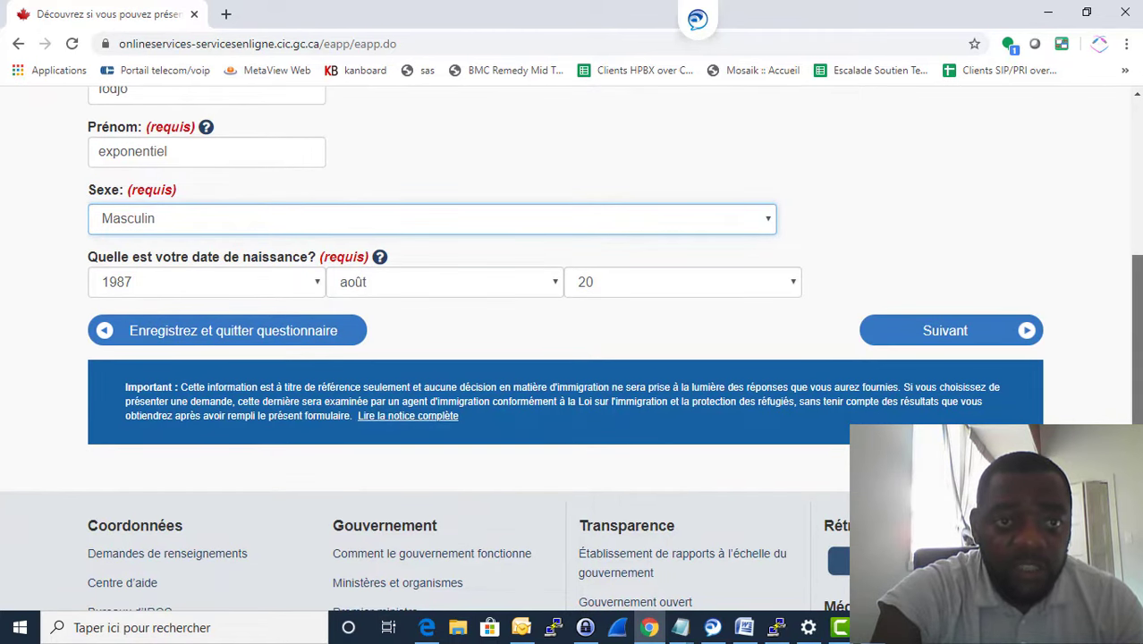
scroll(573, 349, up, 1)
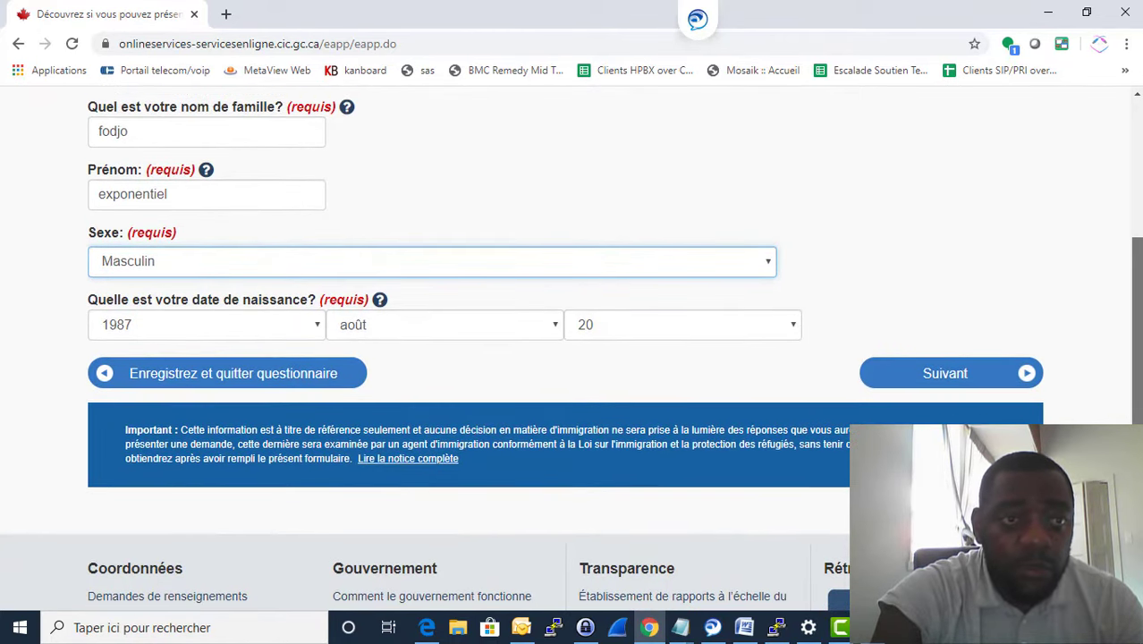
scroll(573, 349, down, 3)
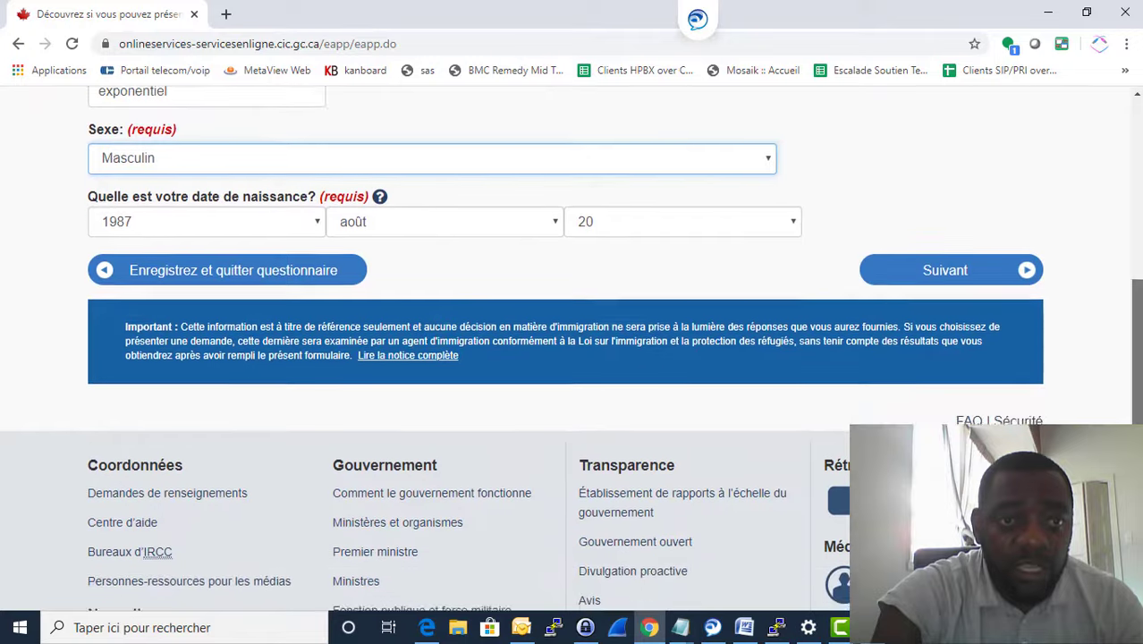
scroll(1138, 303, up, 6)
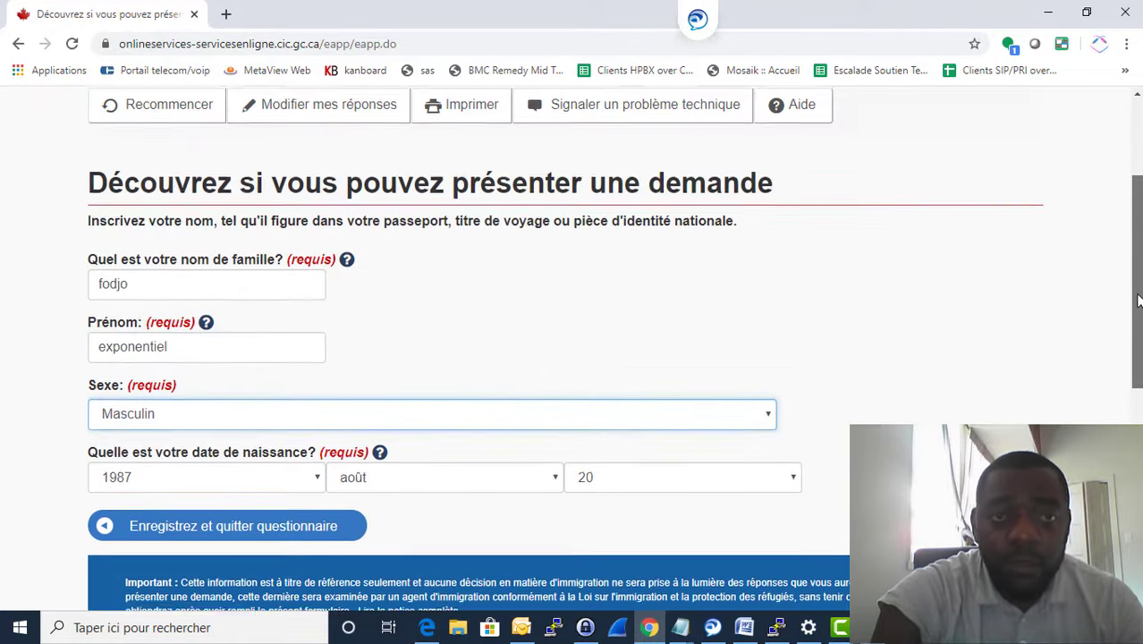
scroll(1138, 302, down, 5)
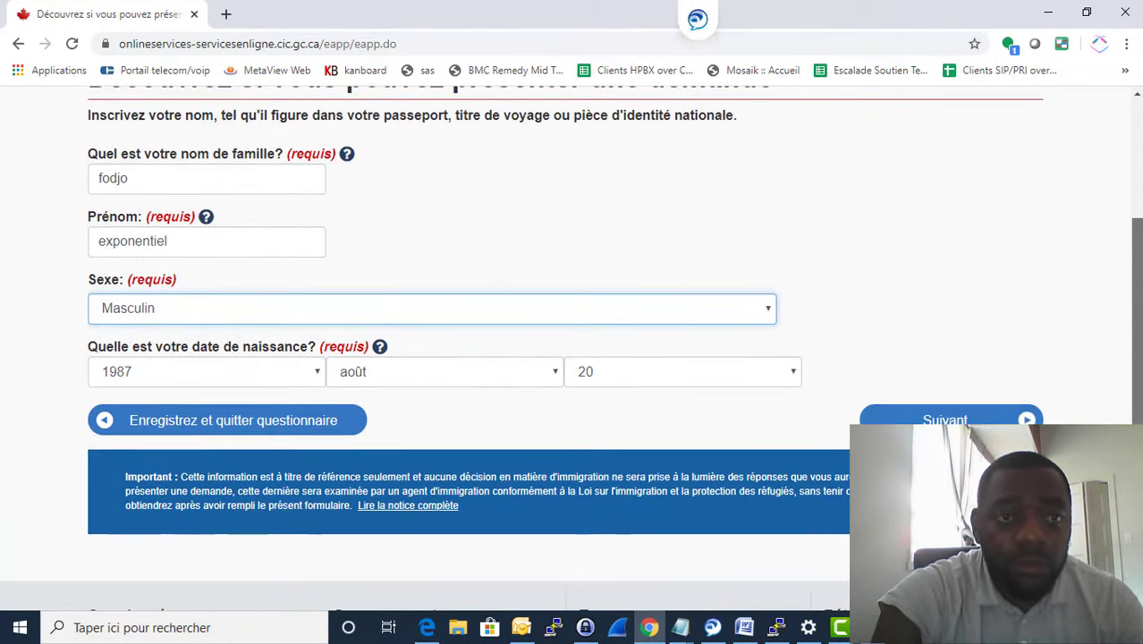
scroll(1129, 345, down, 1)
scroll(1129, 346, up, 4)
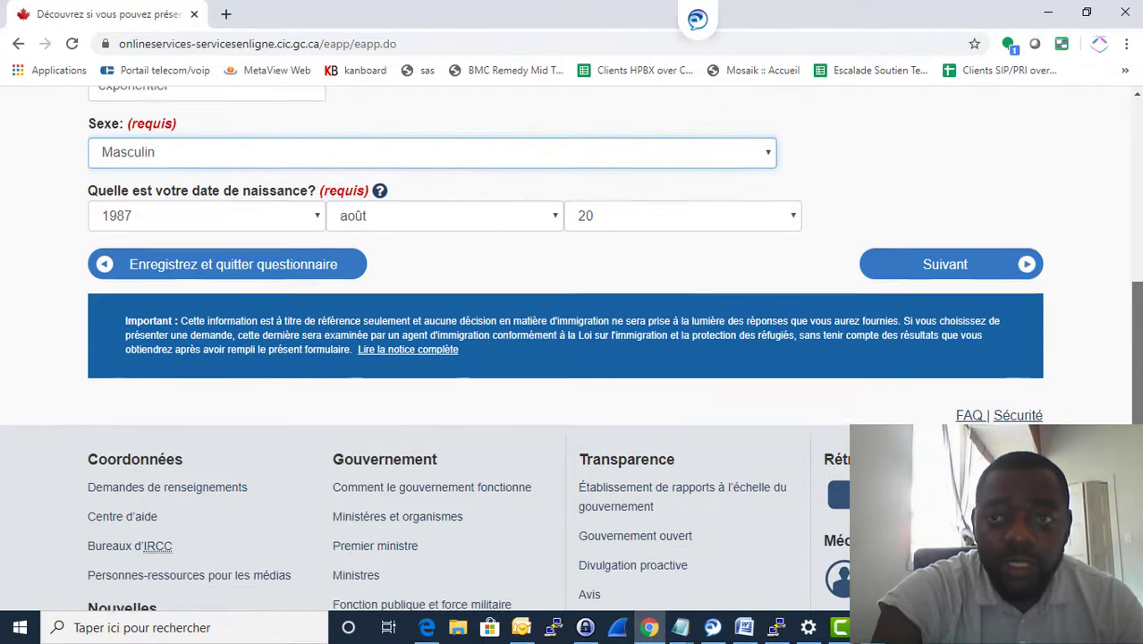
scroll(1129, 345, up, 1)
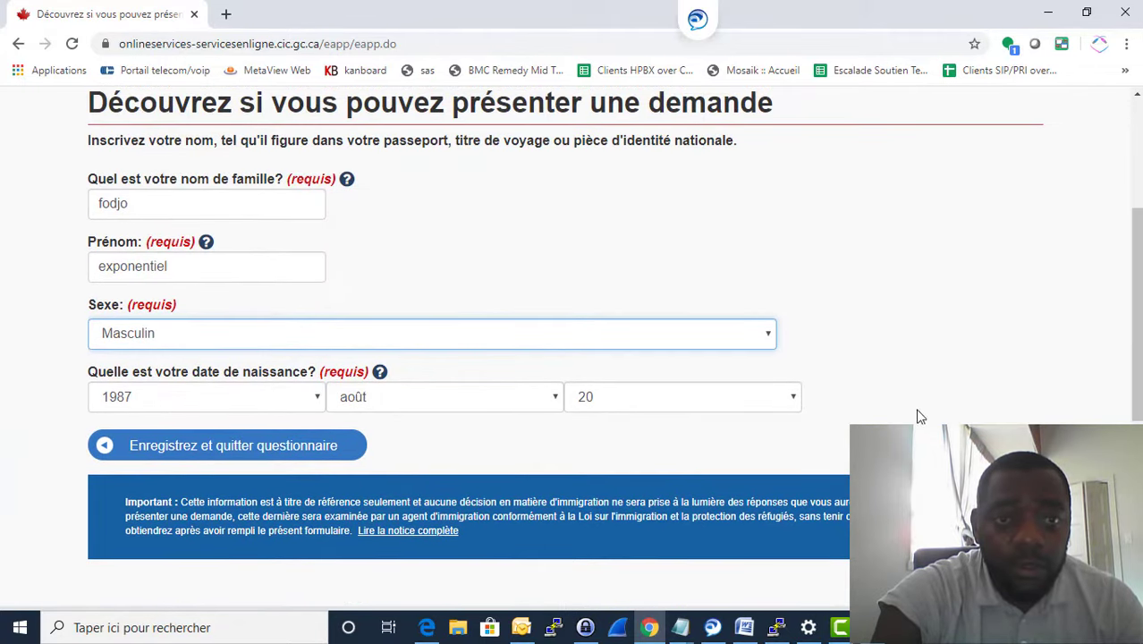
click(984, 445)
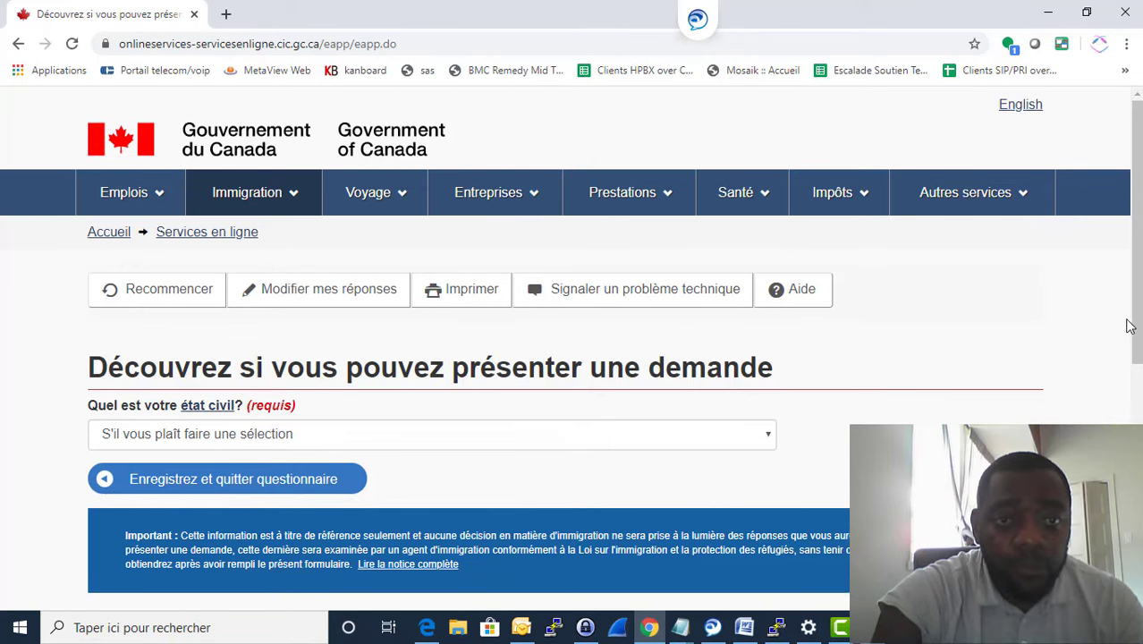
Answer état civil as Jamais marié/célibataire and submit it
drag(1136, 233, 1136, 283)
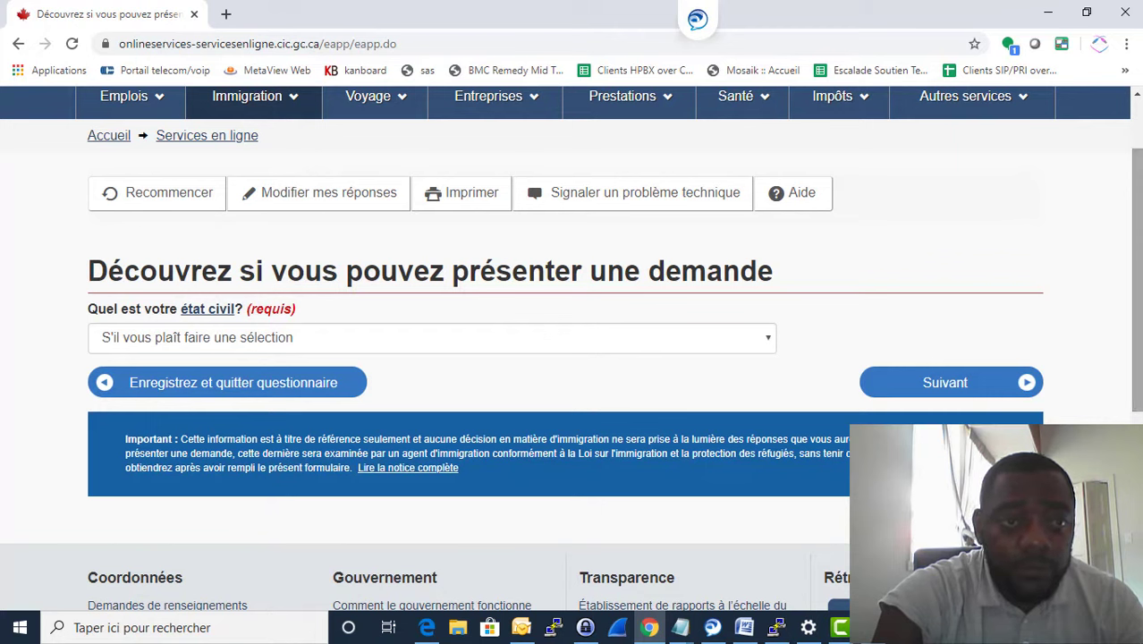
click(503, 338)
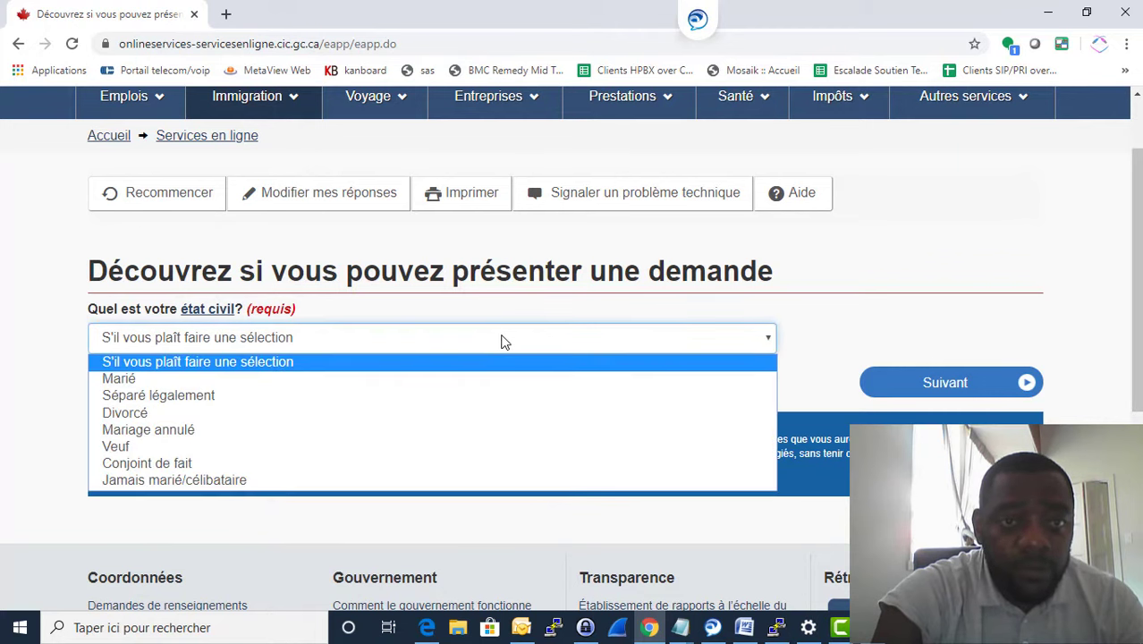
click(348, 479)
click(928, 382)
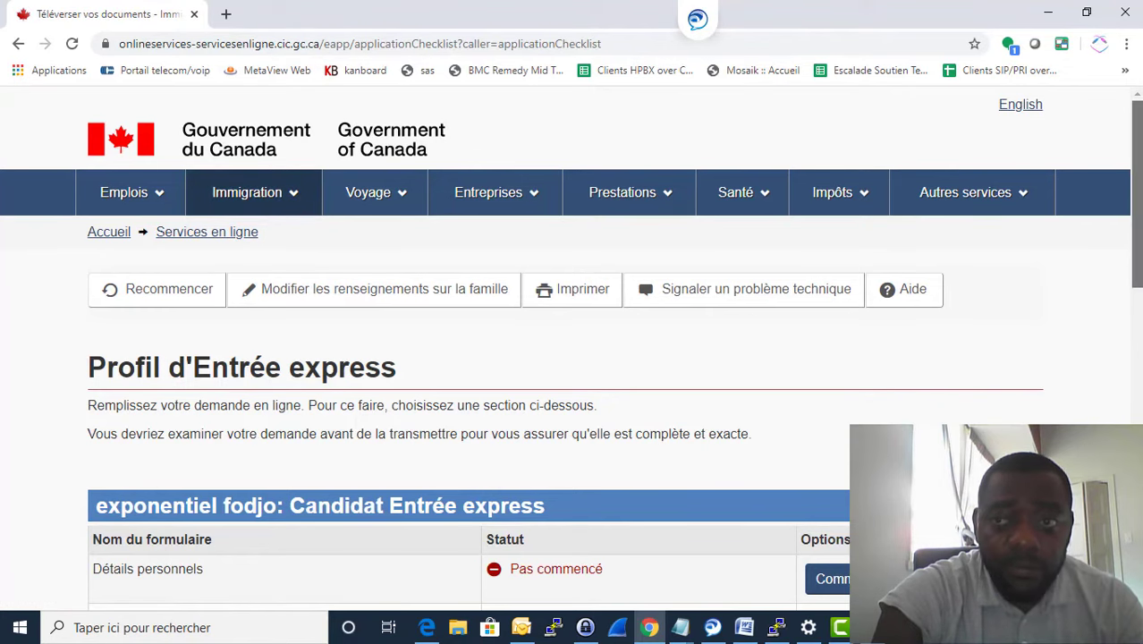
Start the Détails personnels form from the Express Entry profile checklist
scroll(570, 349, down, 2)
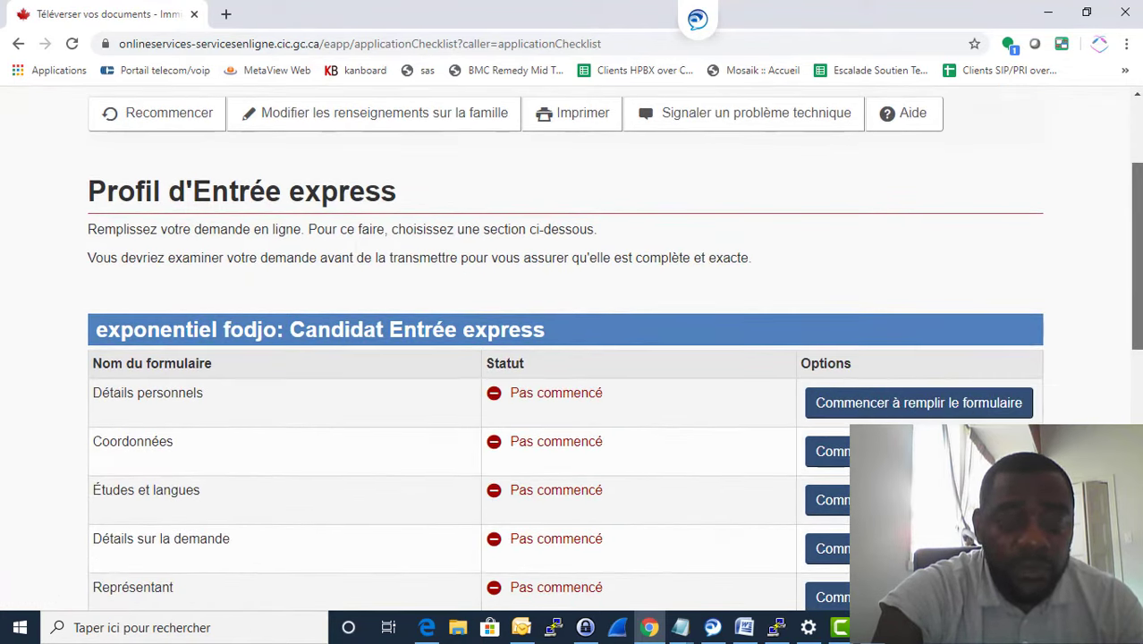
scroll(1138, 394, up, 1)
scroll(1138, 394, down, 3)
scroll(1139, 394, up, 4)
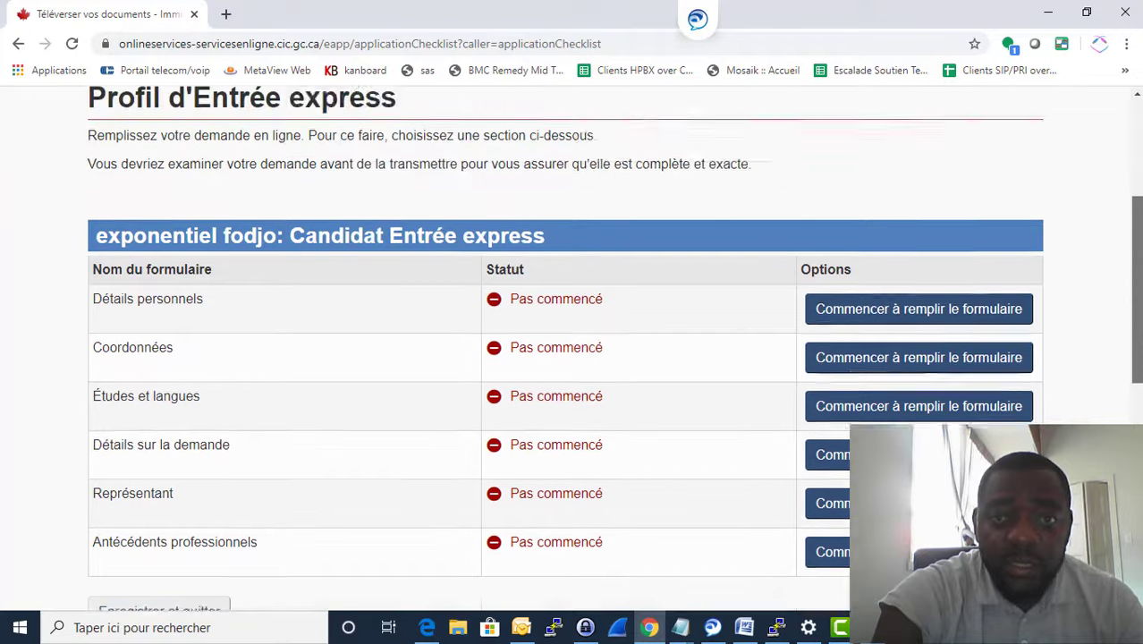
scroll(1139, 393, down, 4)
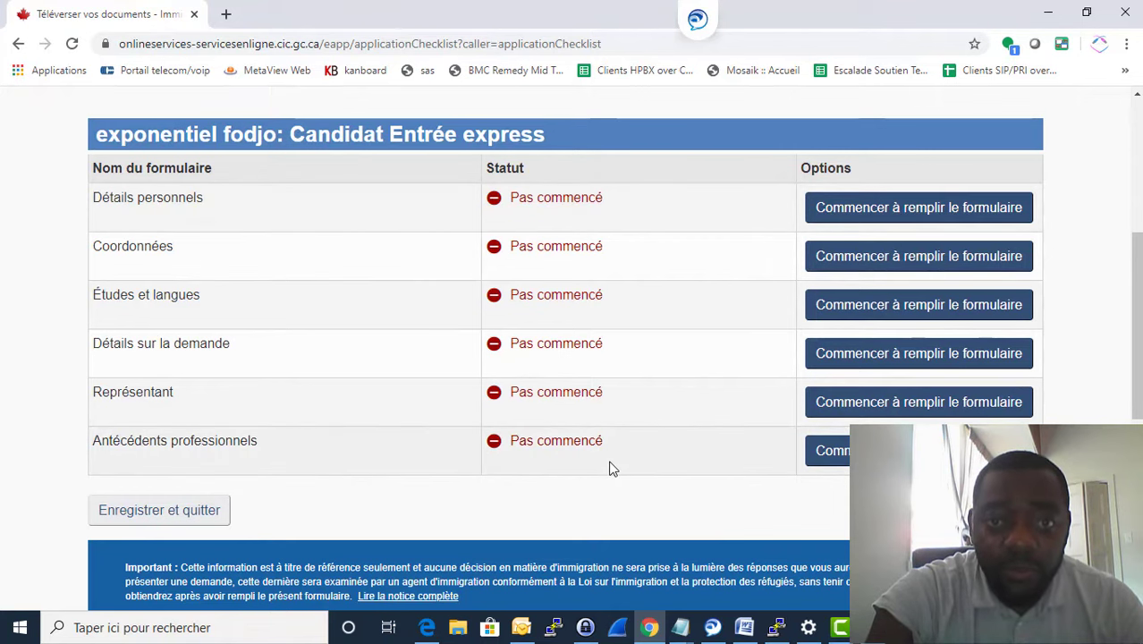
click(883, 211)
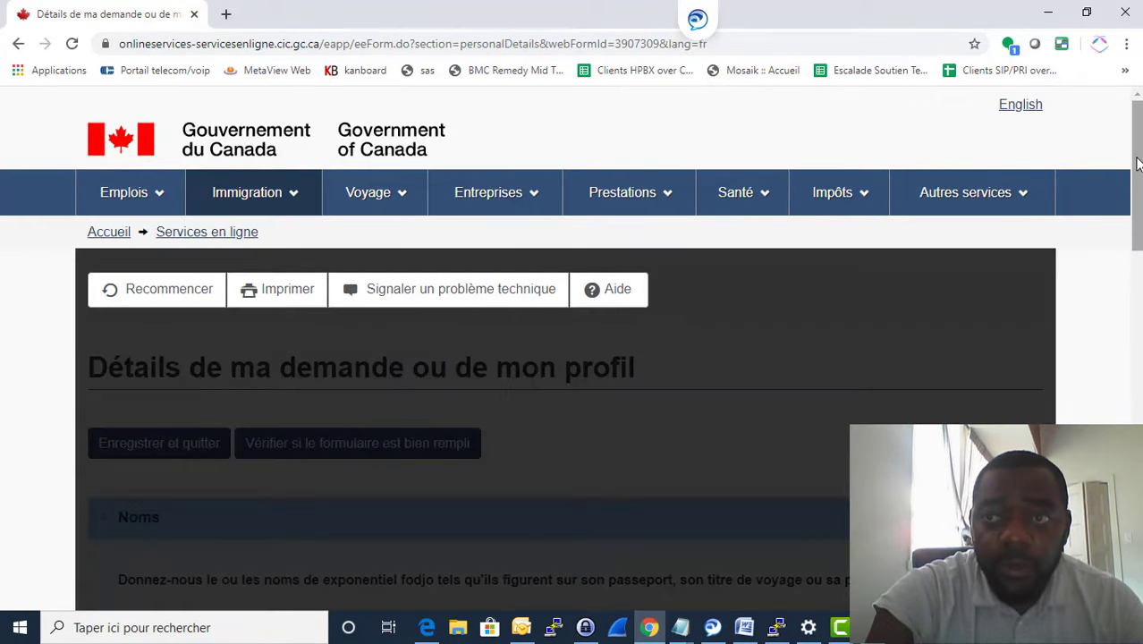
Move past the Noms section and select Cameroun as country of birth
drag(1137, 163, 1138, 295)
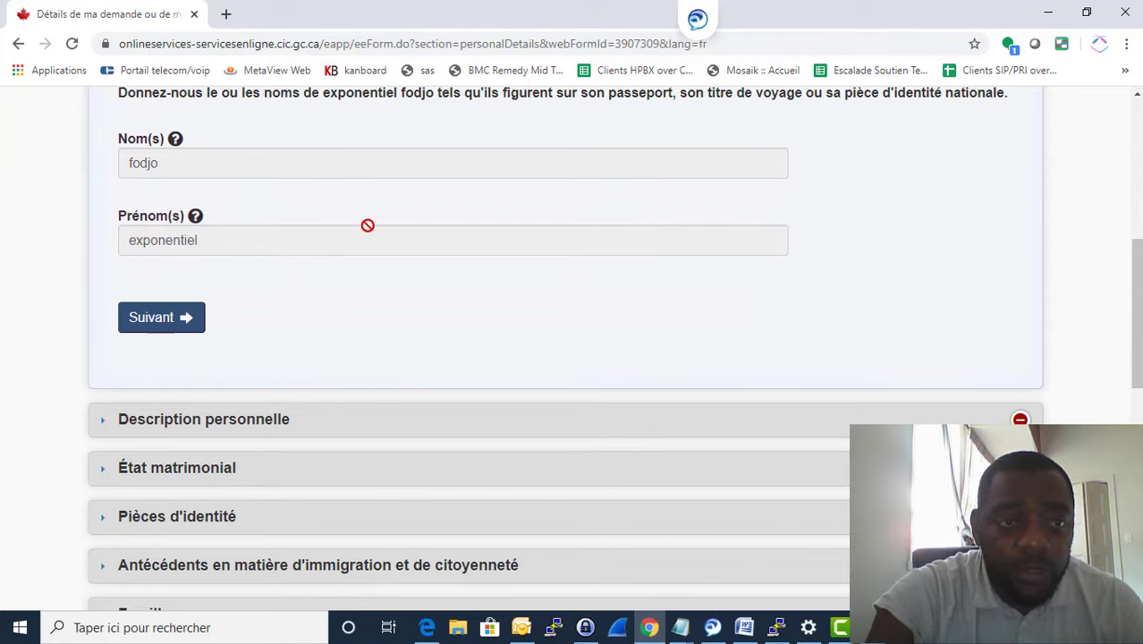
click(150, 329)
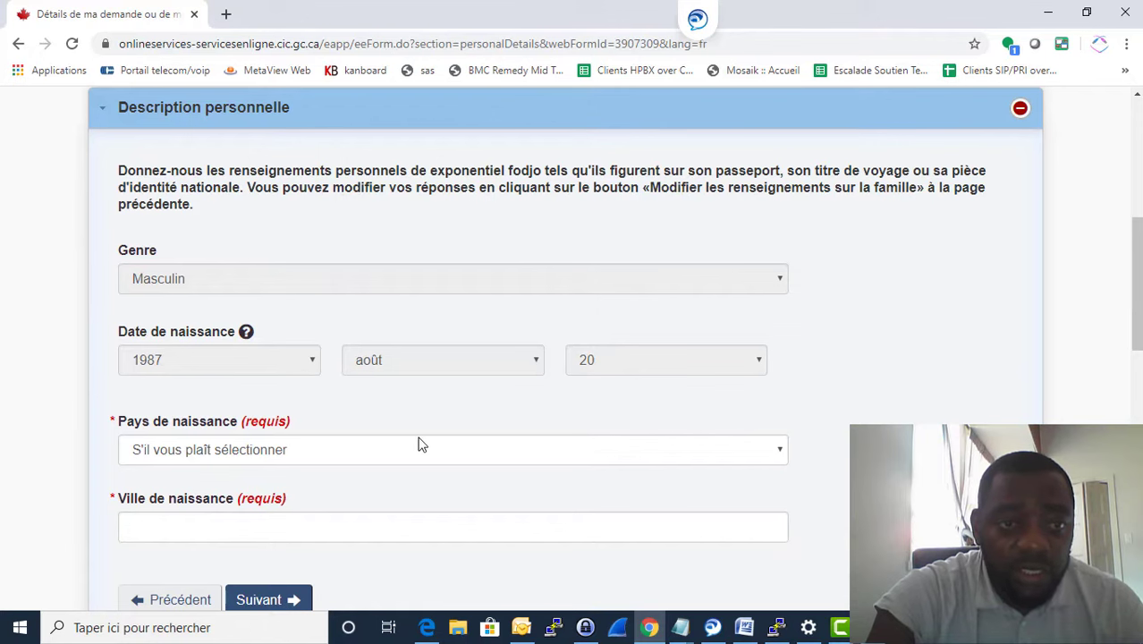
click(412, 448)
scroll(398, 429, down, 1)
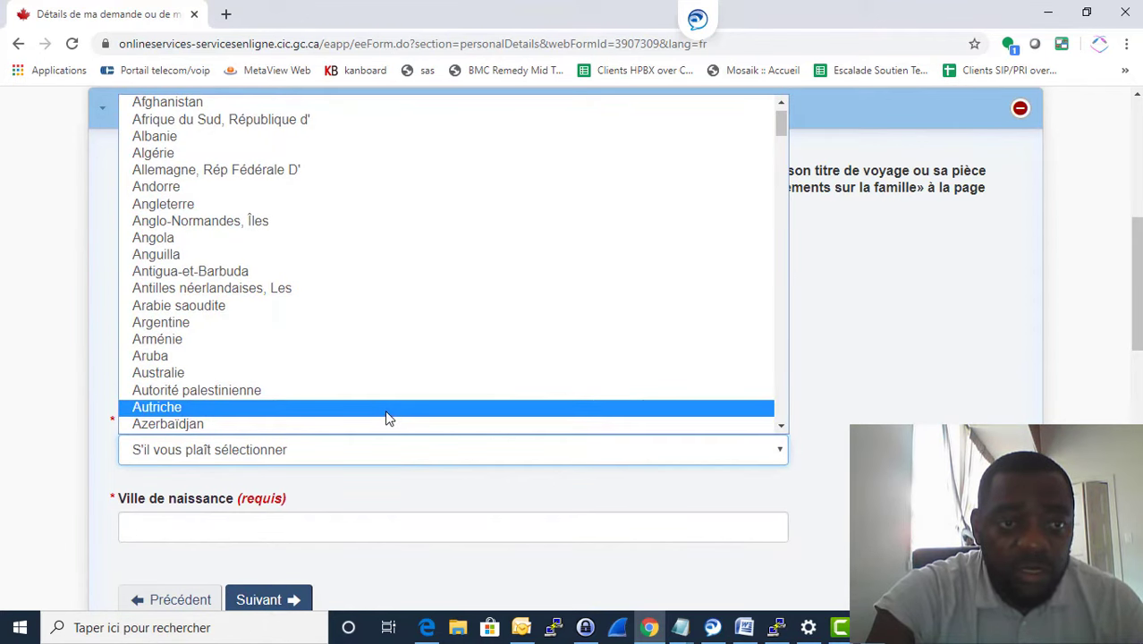
key(c)
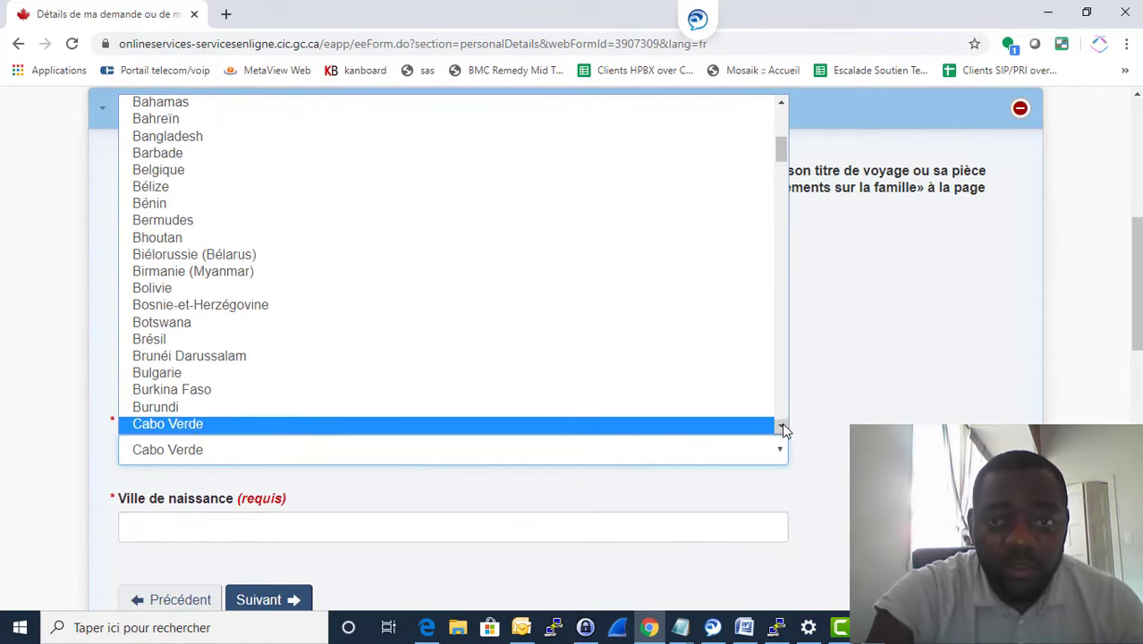
click(783, 426)
click(783, 429)
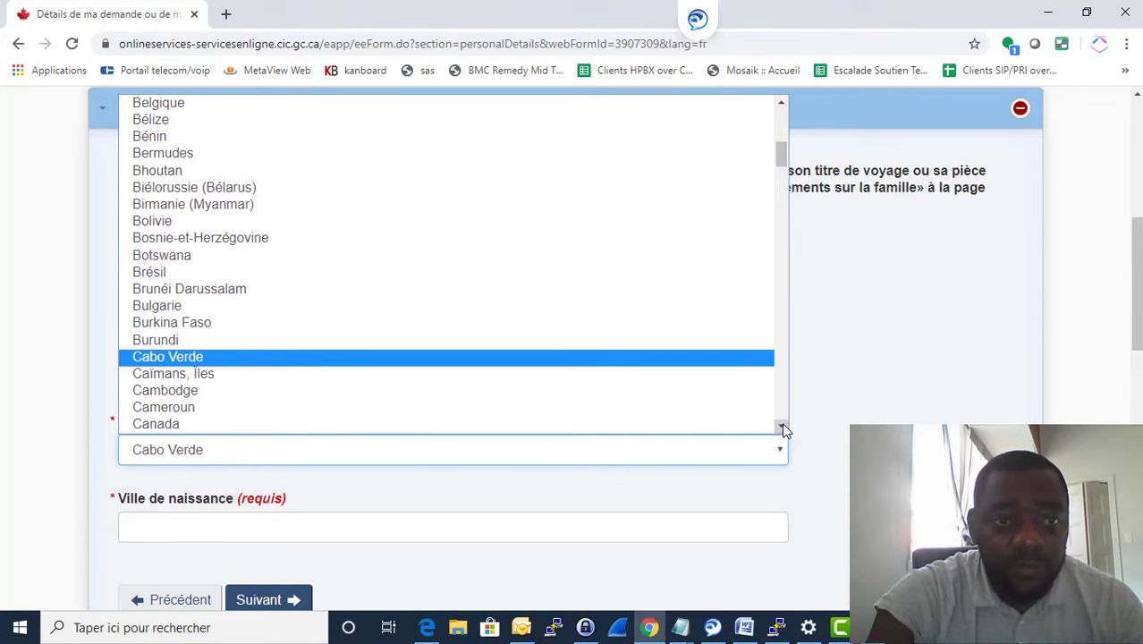
click(599, 409)
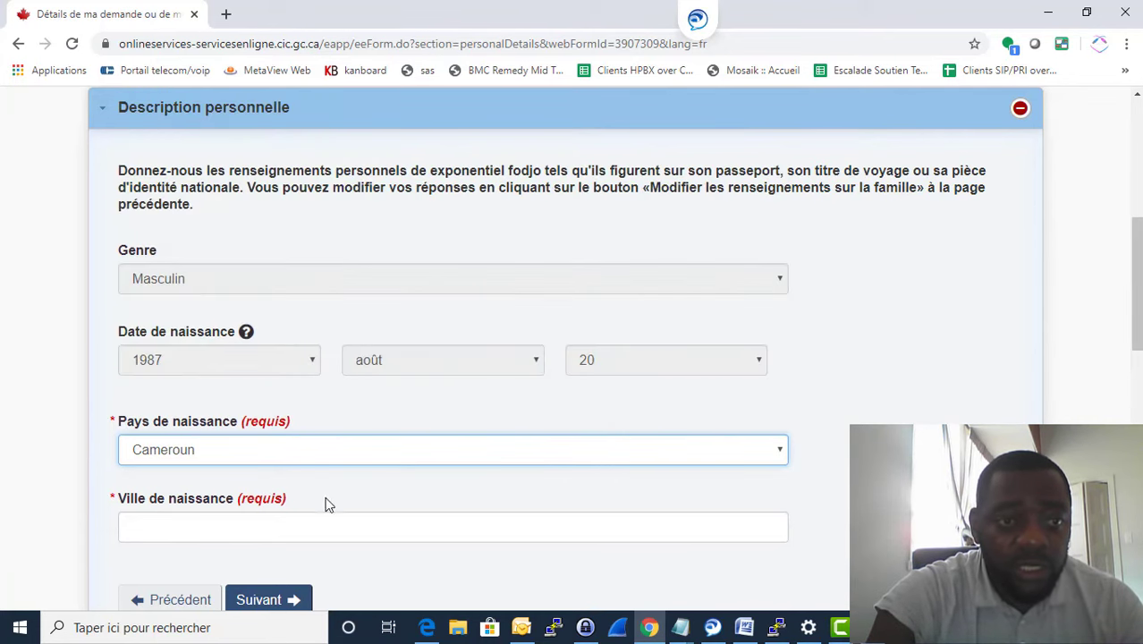
Enter Baham as city of birth and continue to marital status
click(301, 523)
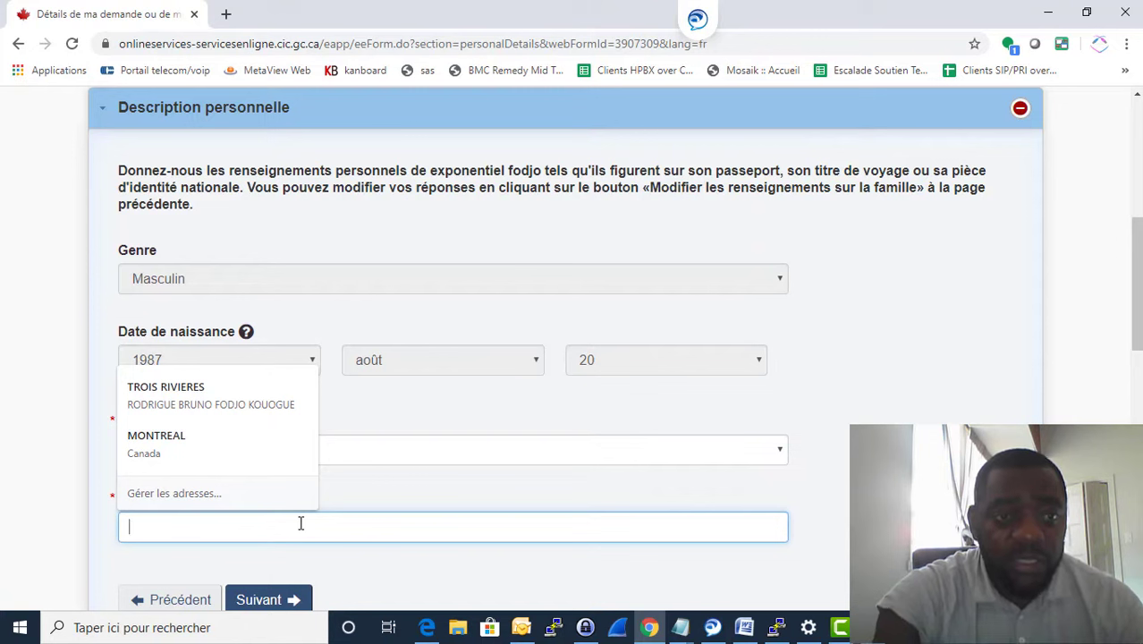
text(Bah)
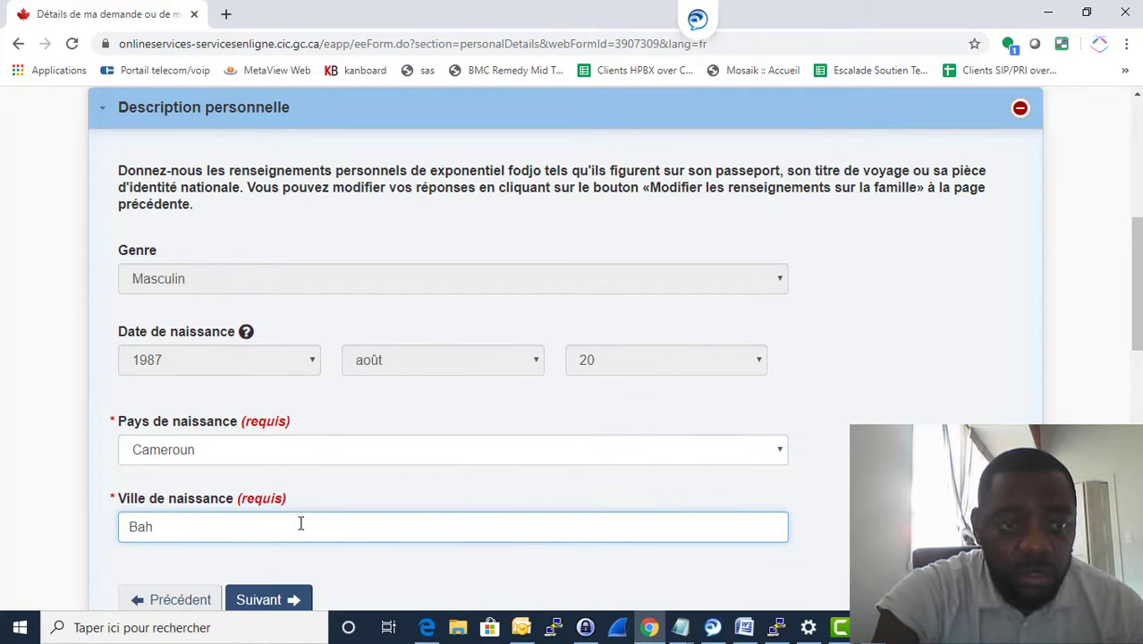
text(aam)
click(858, 413)
scroll(1134, 352, down, 2)
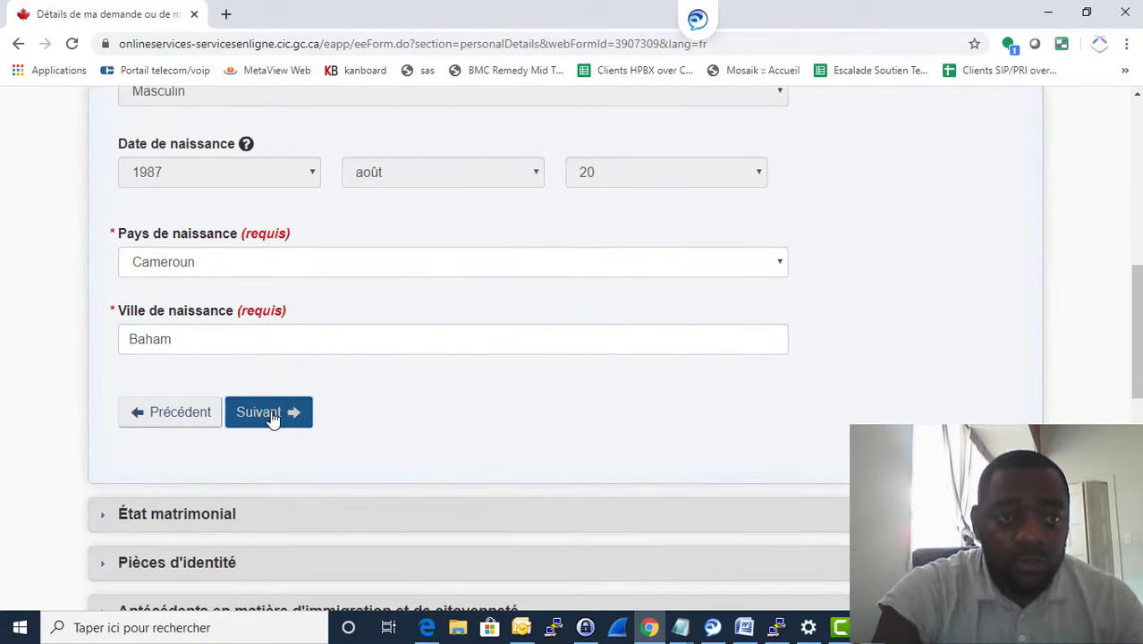
click(272, 413)
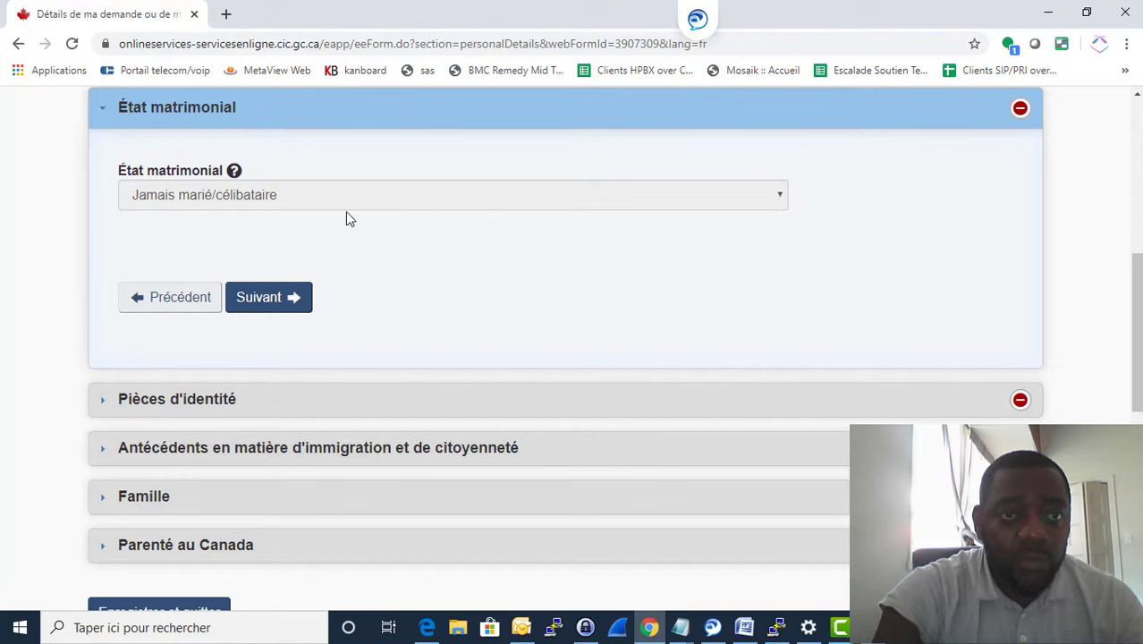
Keep Jamais marié/célibataire as marital status and continue to Pièces d'identité
click(258, 304)
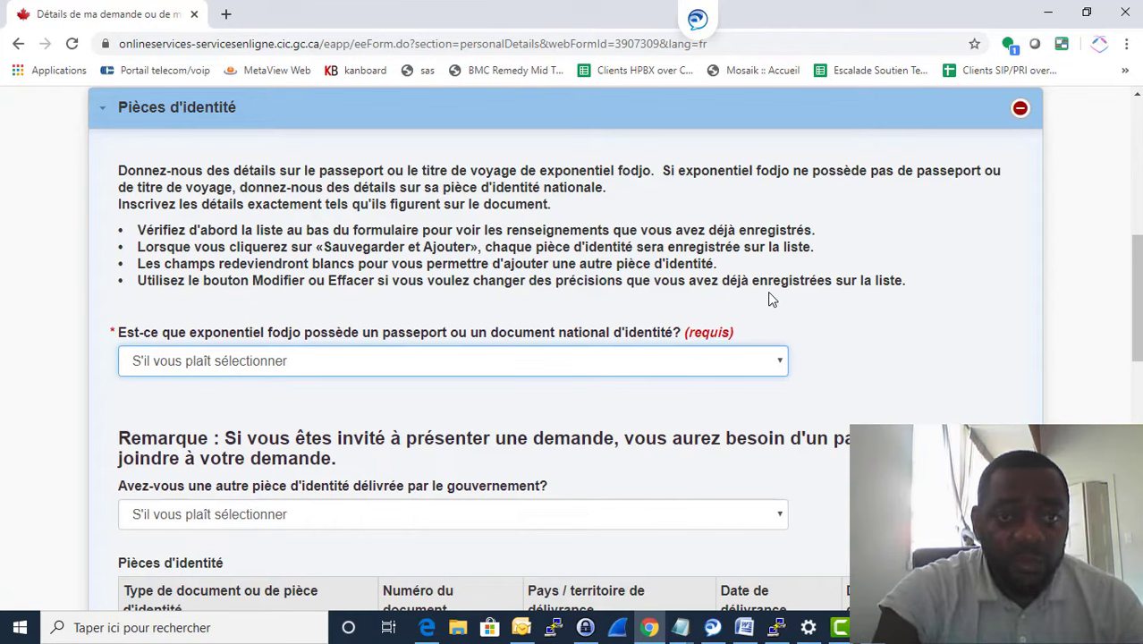
click(674, 369)
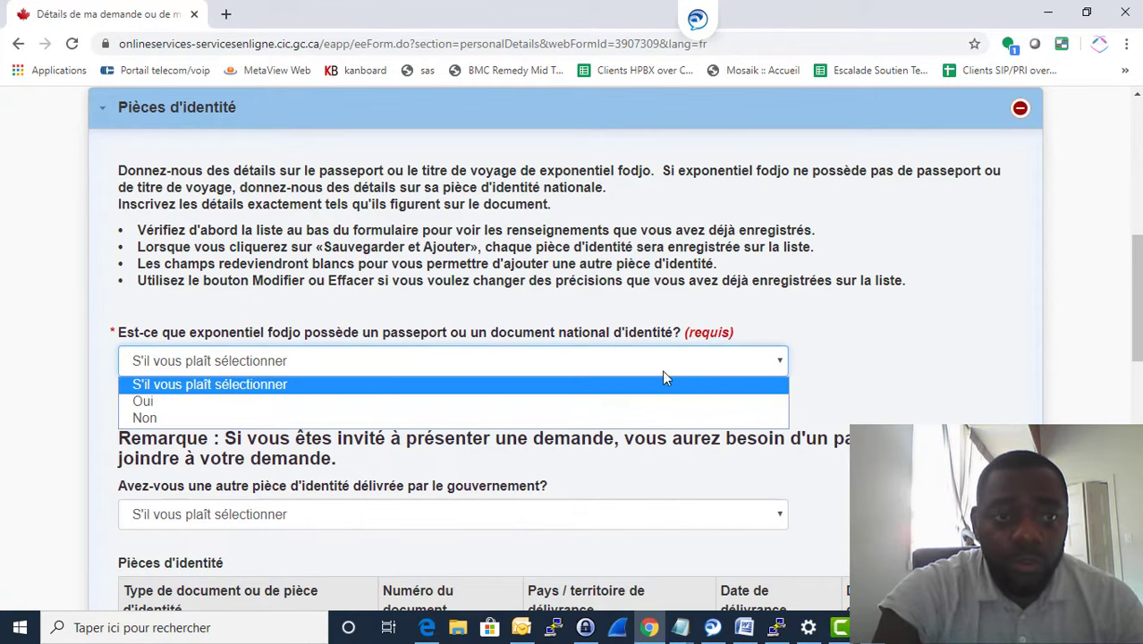
Answer Oui to having a passport, keep type Passeport/titre de voyage, and enter the passport number
click(625, 403)
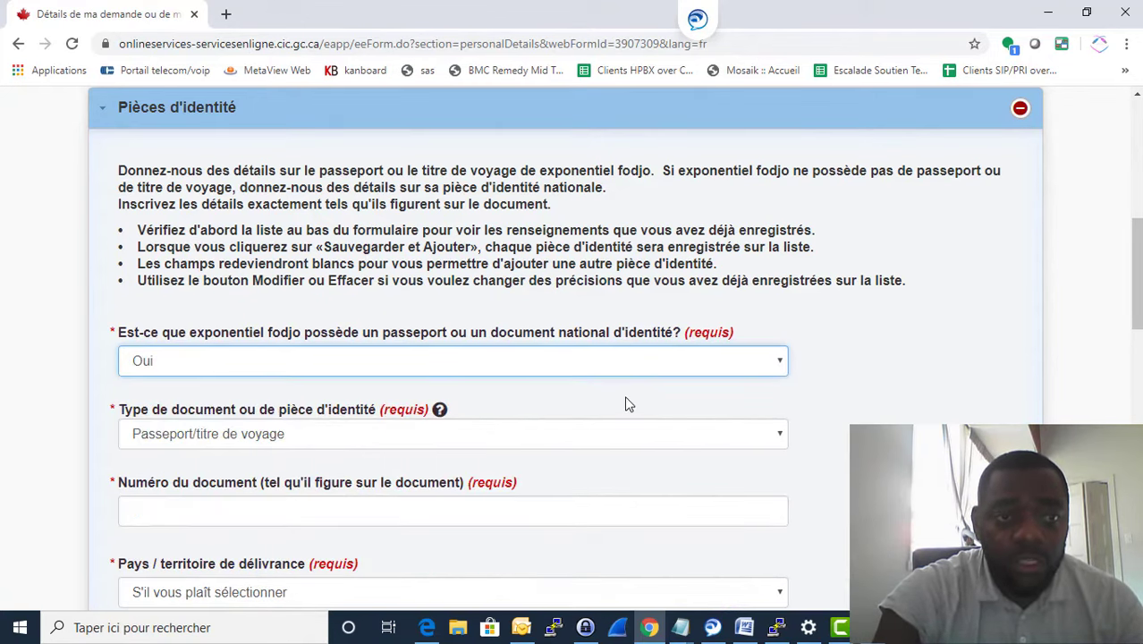
drag(1136, 323, 1137, 356)
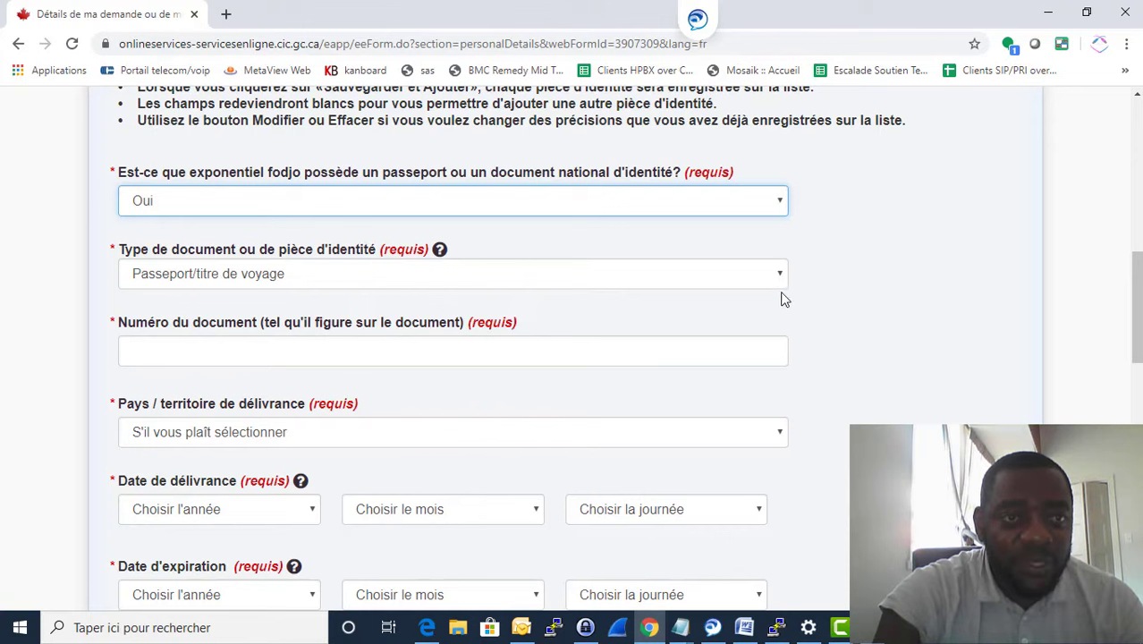
click(676, 275)
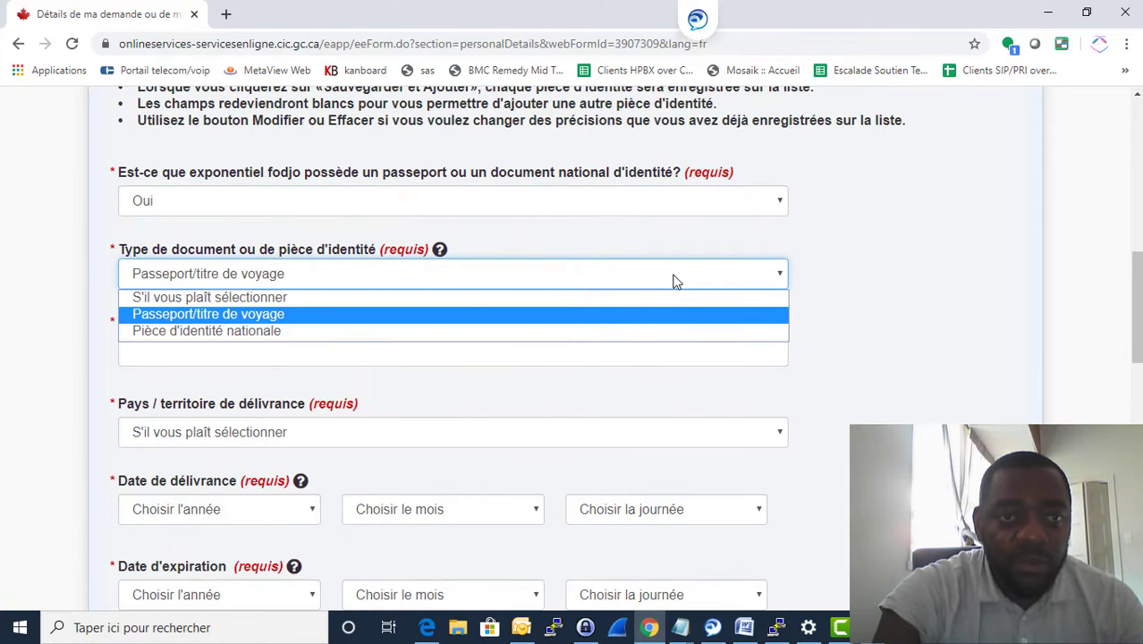
click(662, 314)
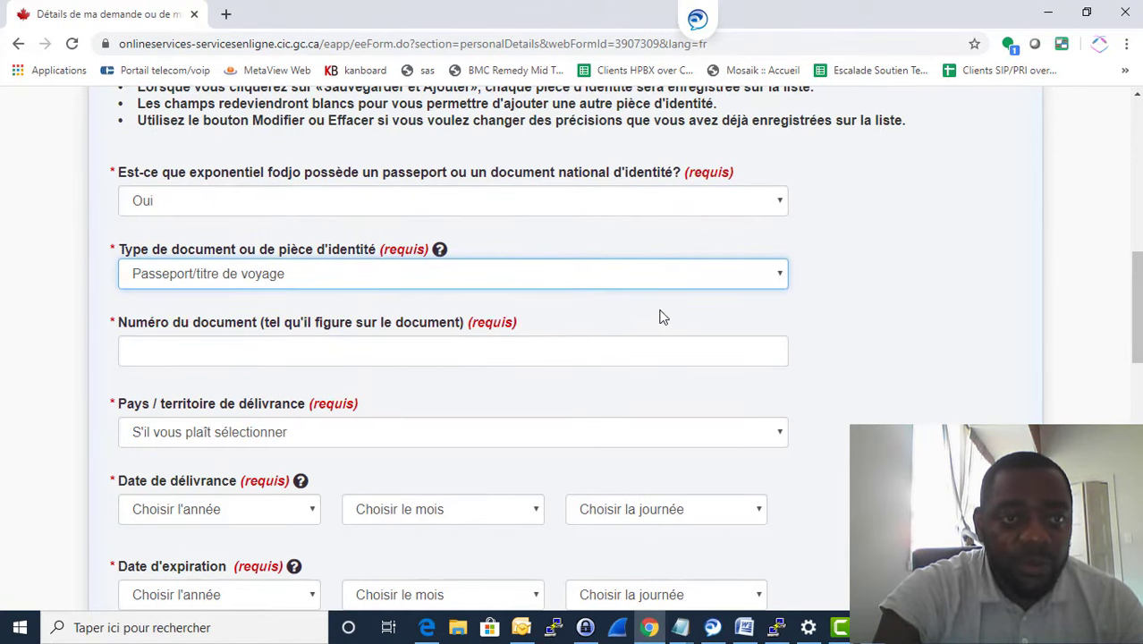
click(461, 353)
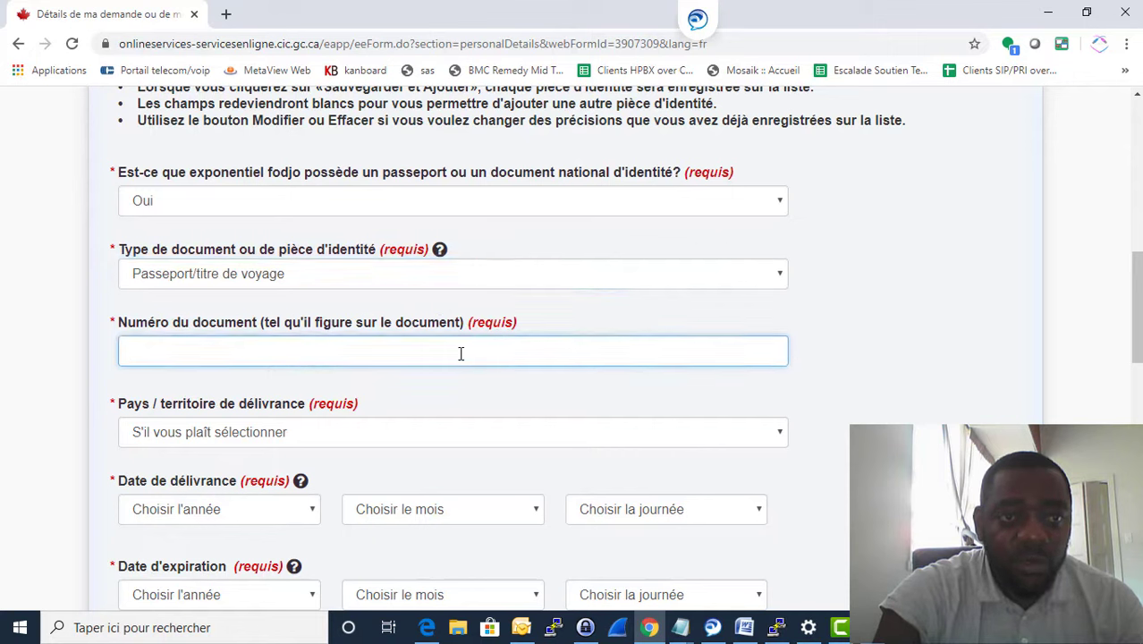
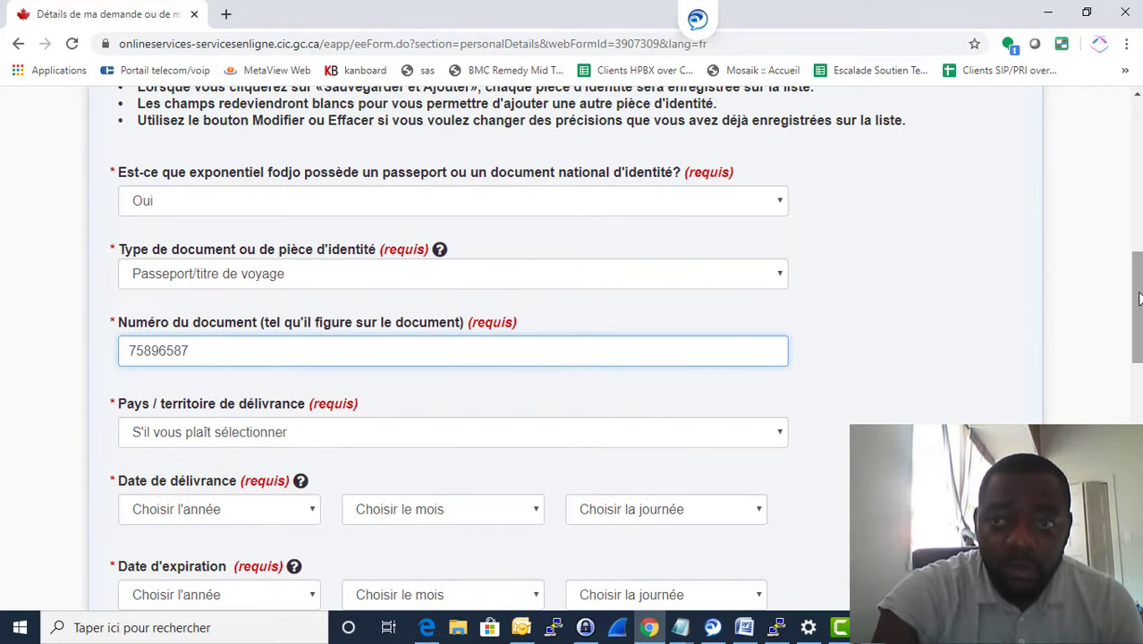
scroll(1138, 322, down, 1)
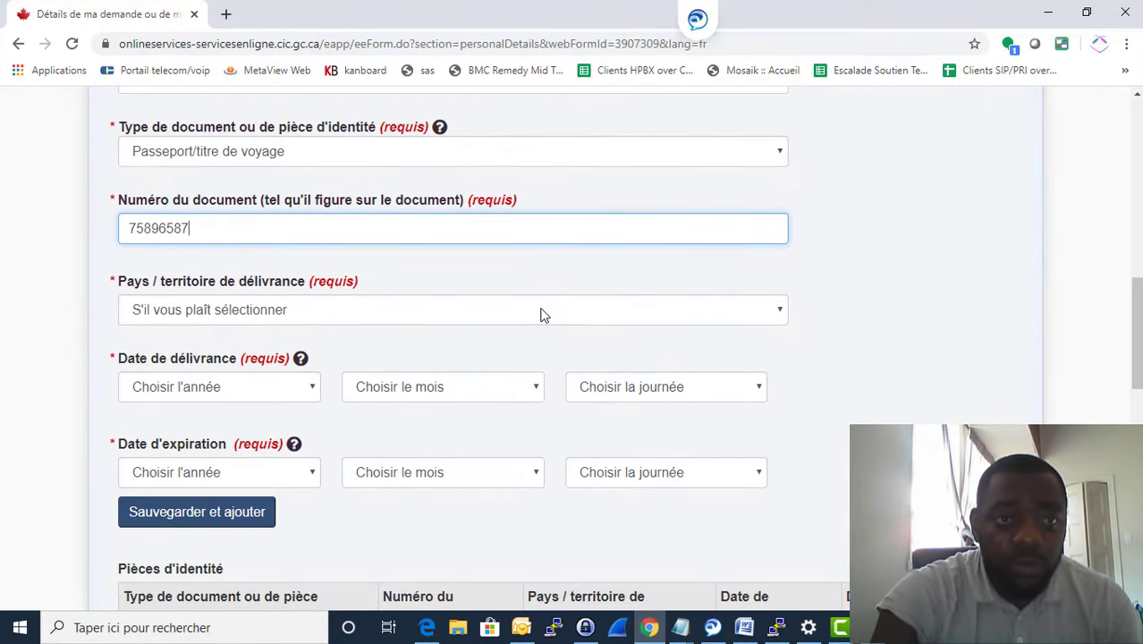
click(542, 313)
Choose Cameroun (CMR) as the passport's issuing country
key(c)
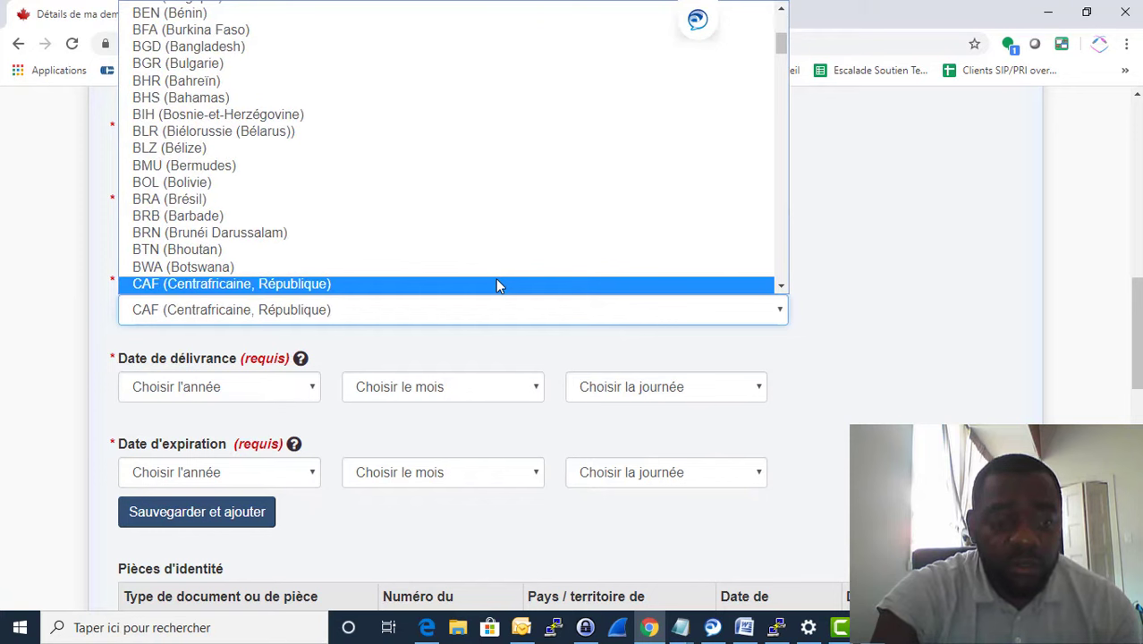
key(Down)
key(Down)
key(Down)
key(Down)
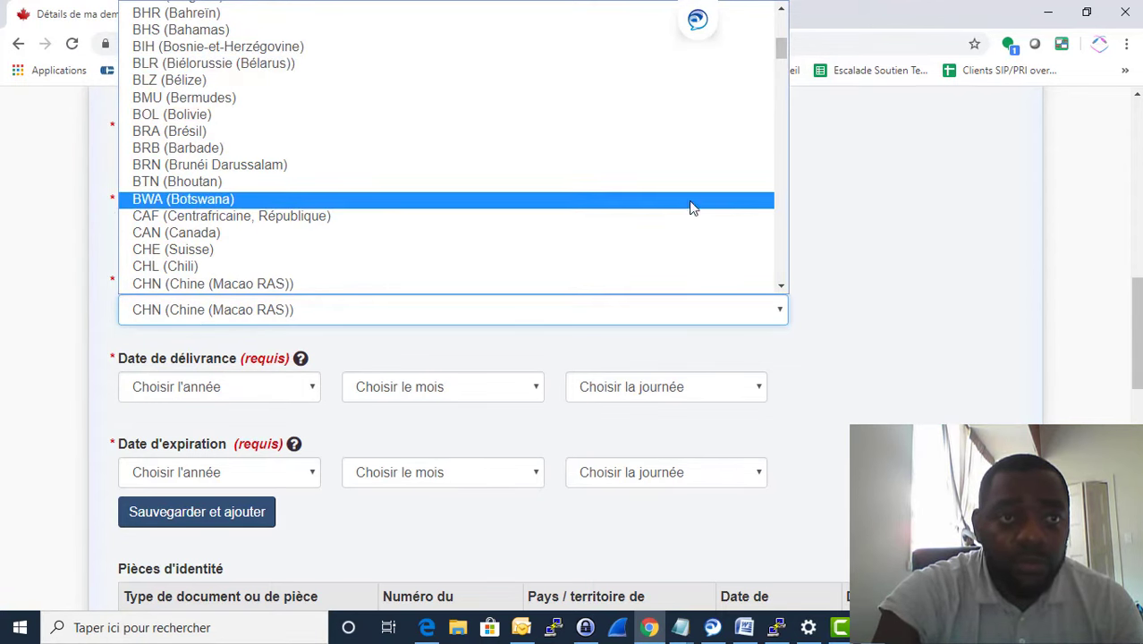
click(780, 287)
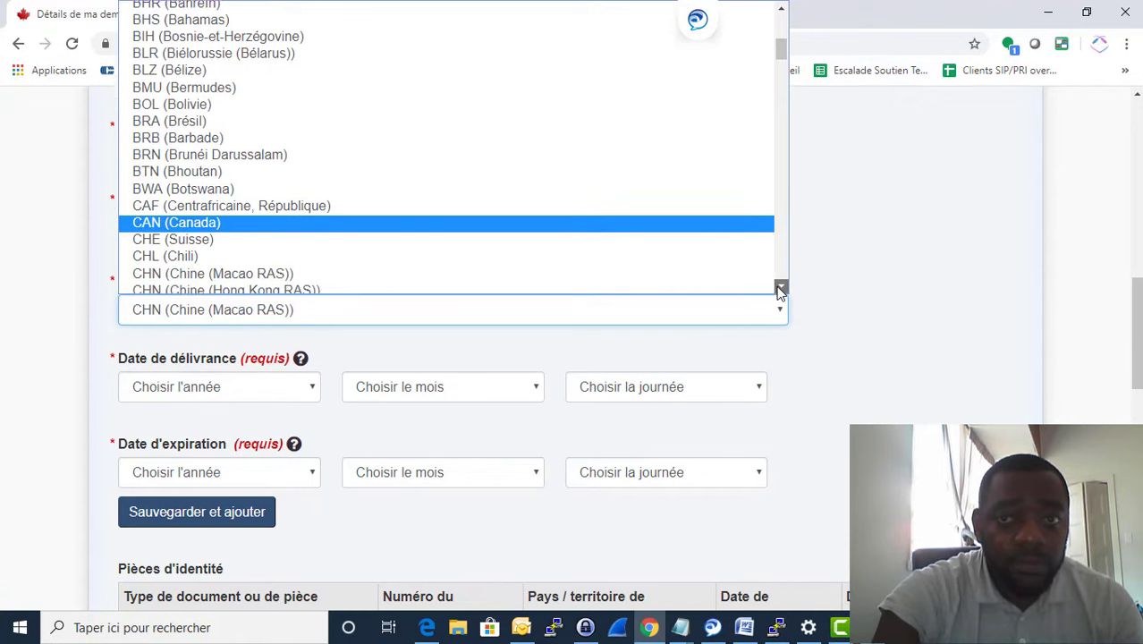
click(780, 288)
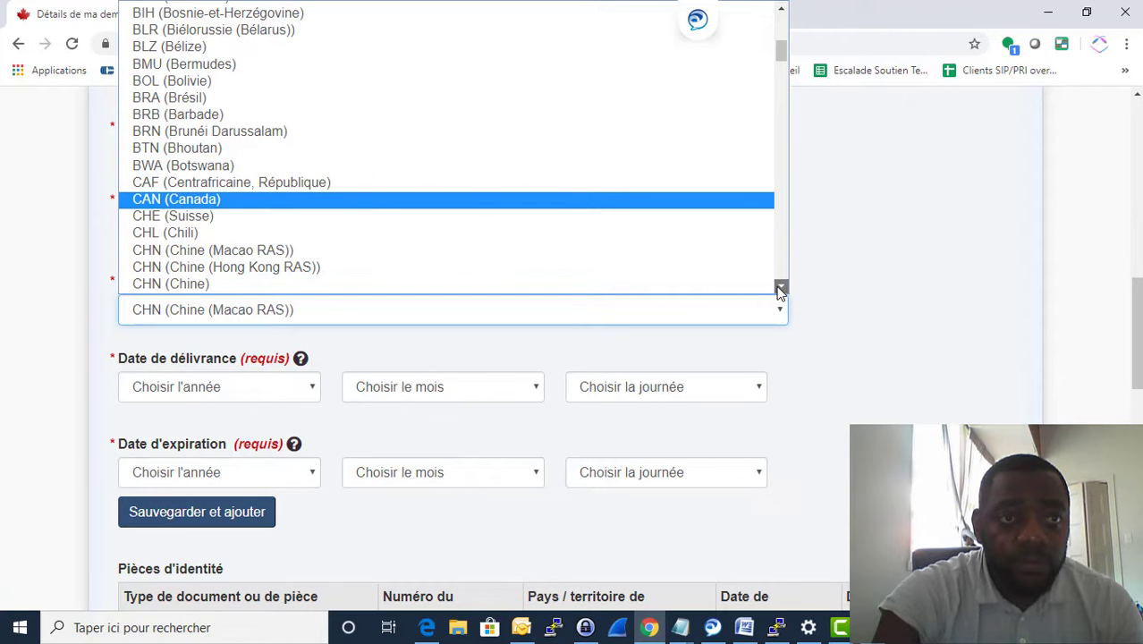
click(780, 289)
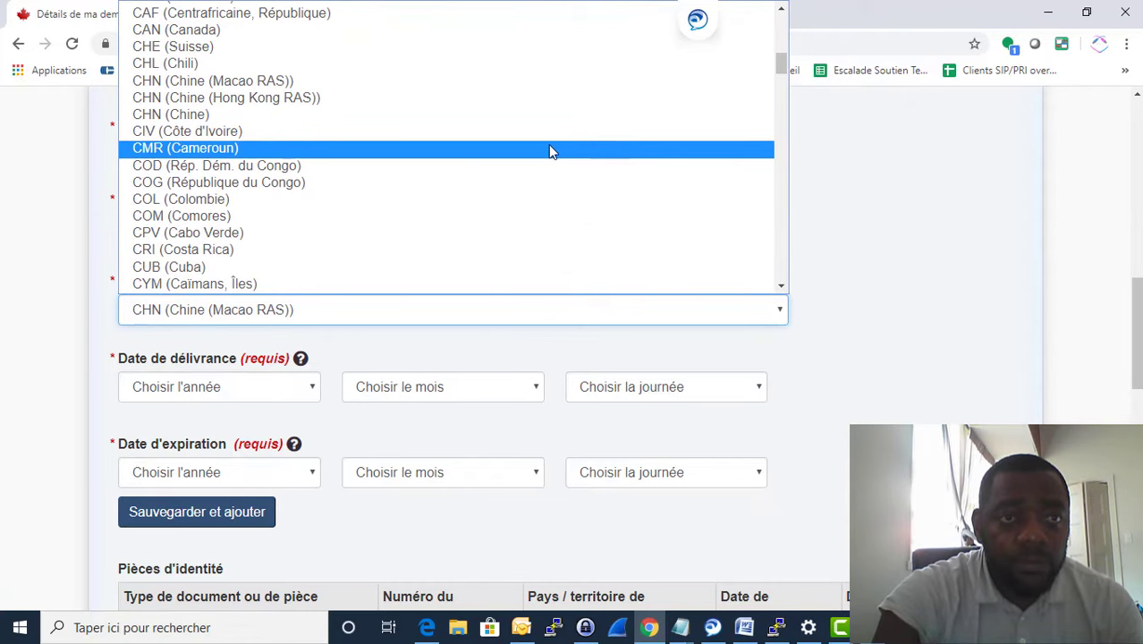
click(551, 148)
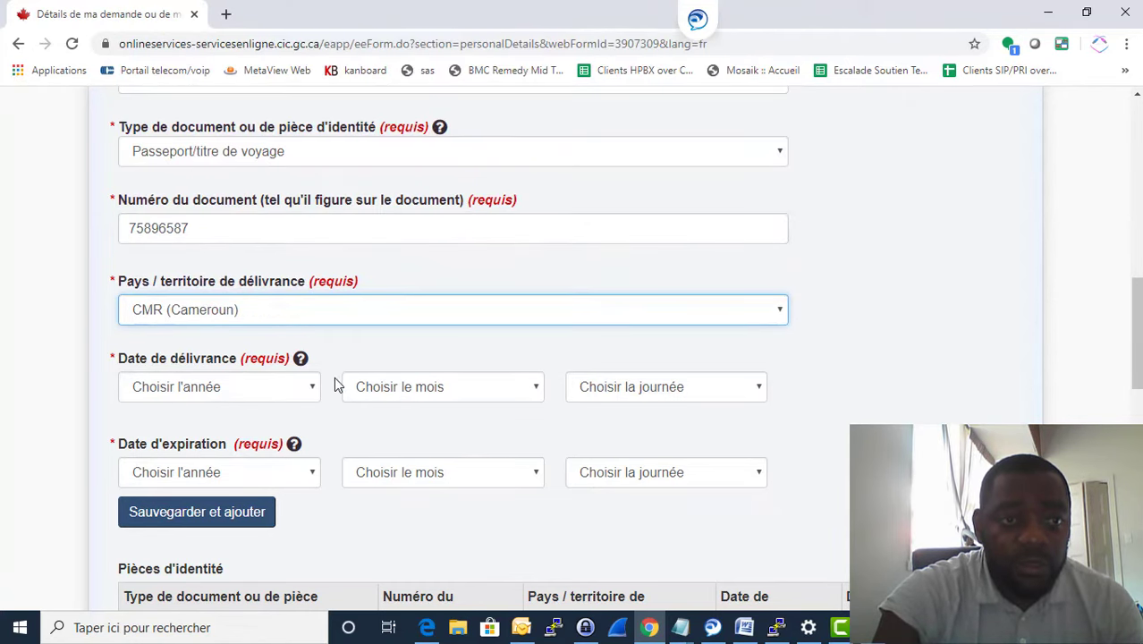
Set the passport issue date to 2017 juin 20
click(304, 394)
scroll(279, 241, down, 1)
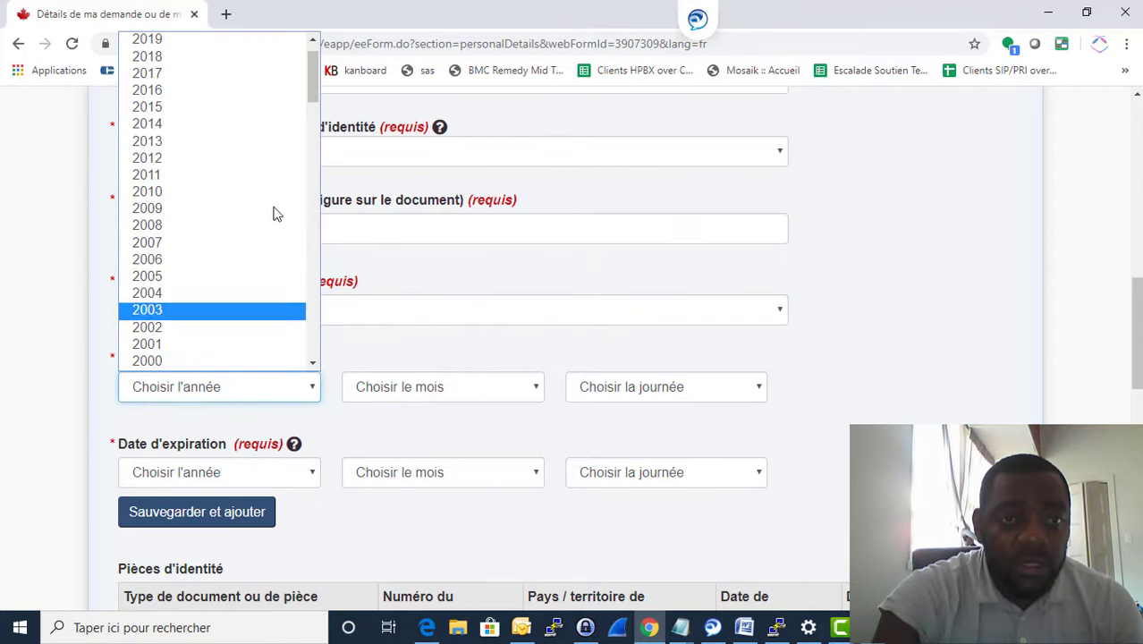
click(199, 73)
click(507, 385)
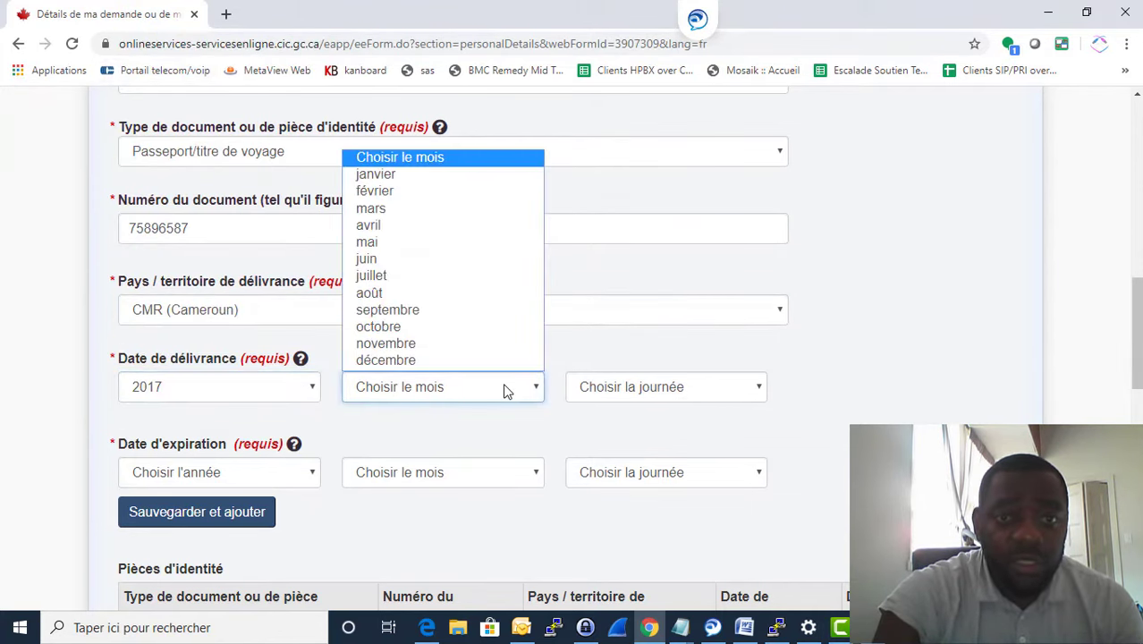
click(424, 265)
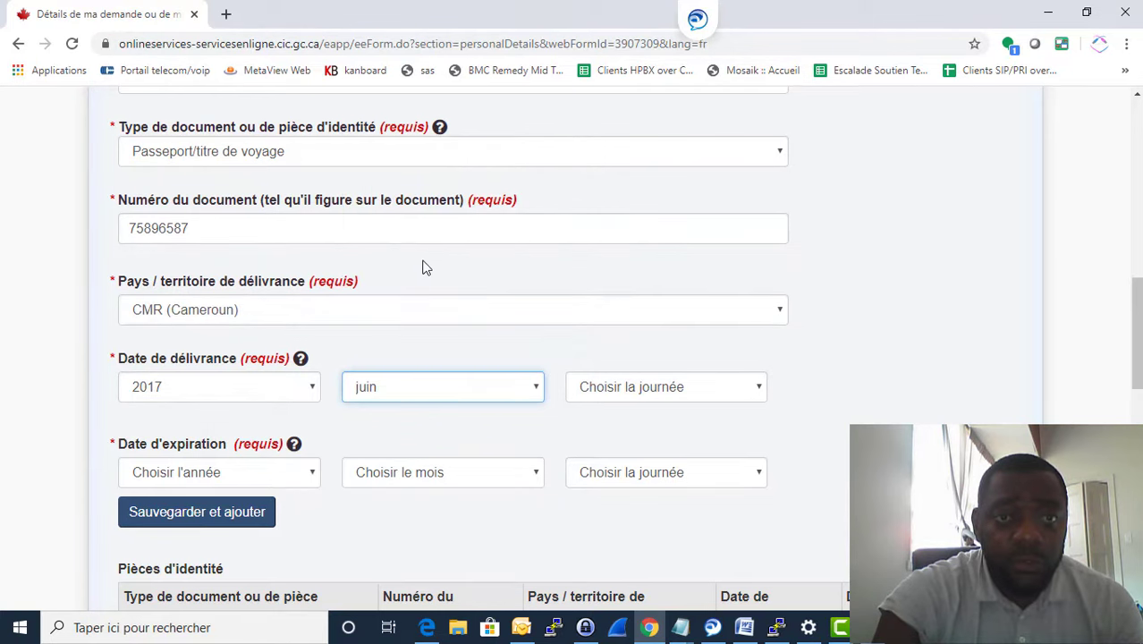
click(722, 388)
scroll(660, 186, down, 1)
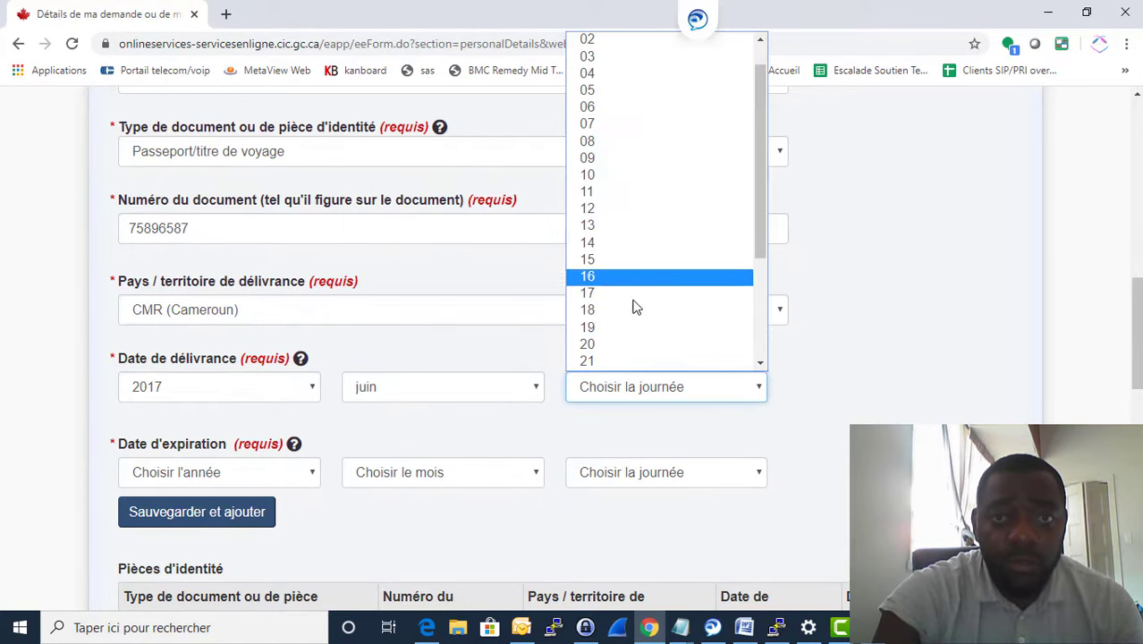
click(621, 344)
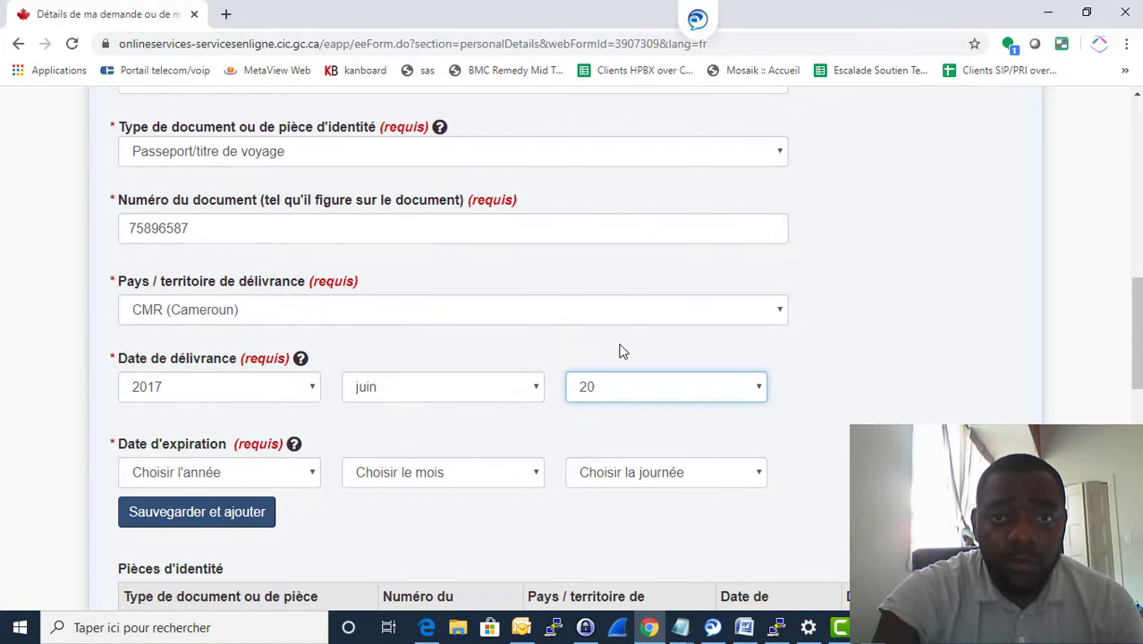
Set the expiry date to 2022 juin 20 and save the passport with 'Sauvegarder et ajouter'
click(311, 474)
scroll(300, 375, down, 1)
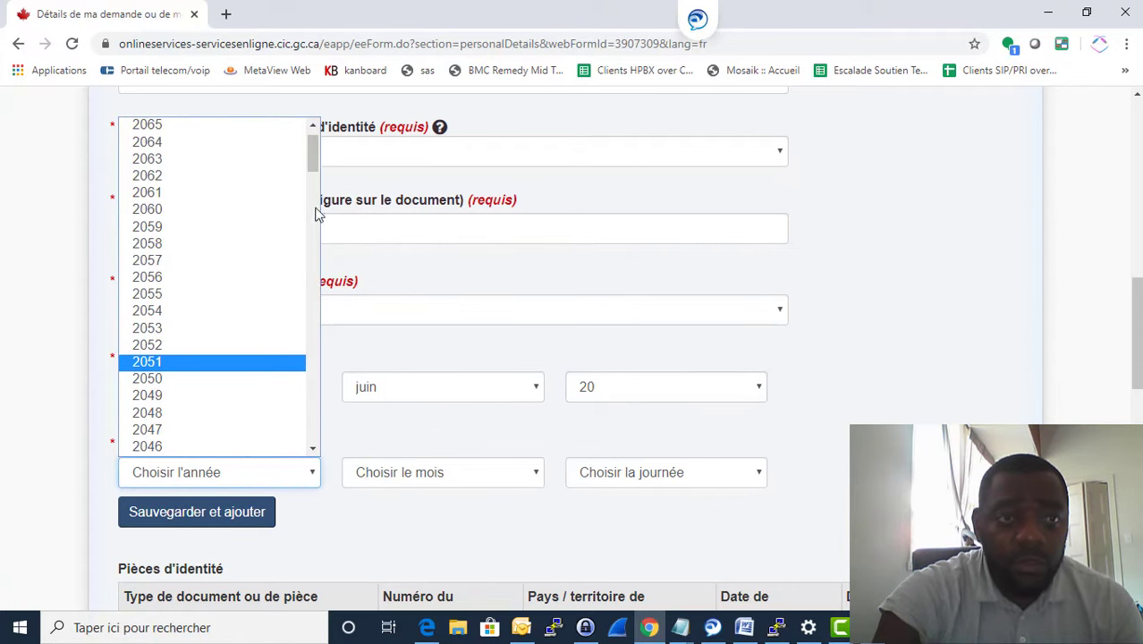
drag(308, 151, 313, 215)
scroll(311, 166, down, 1)
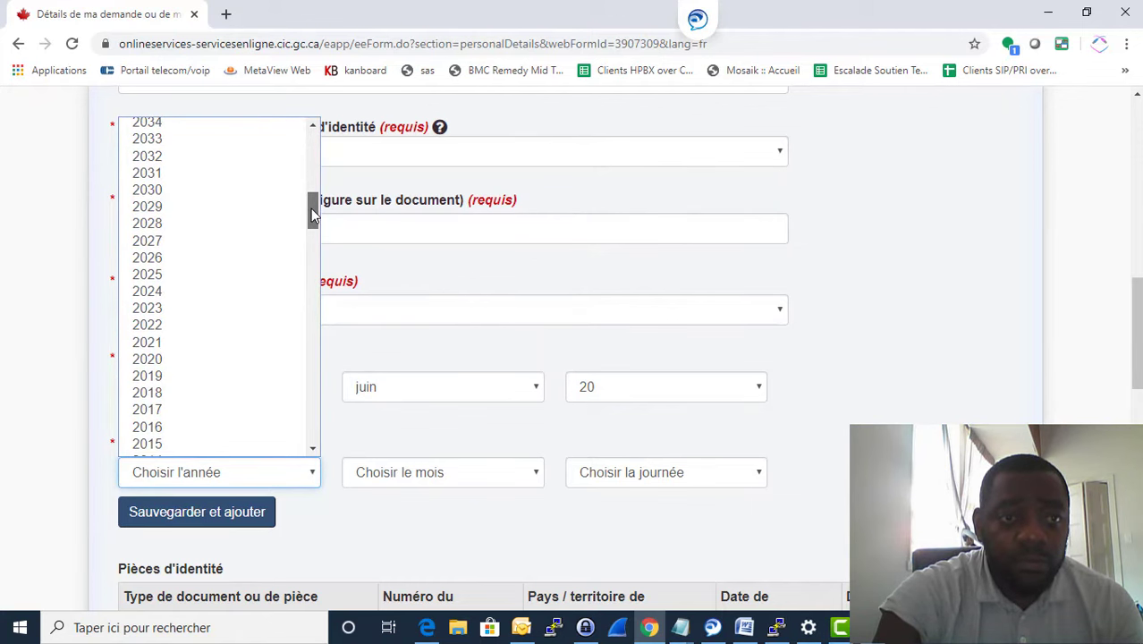
click(237, 325)
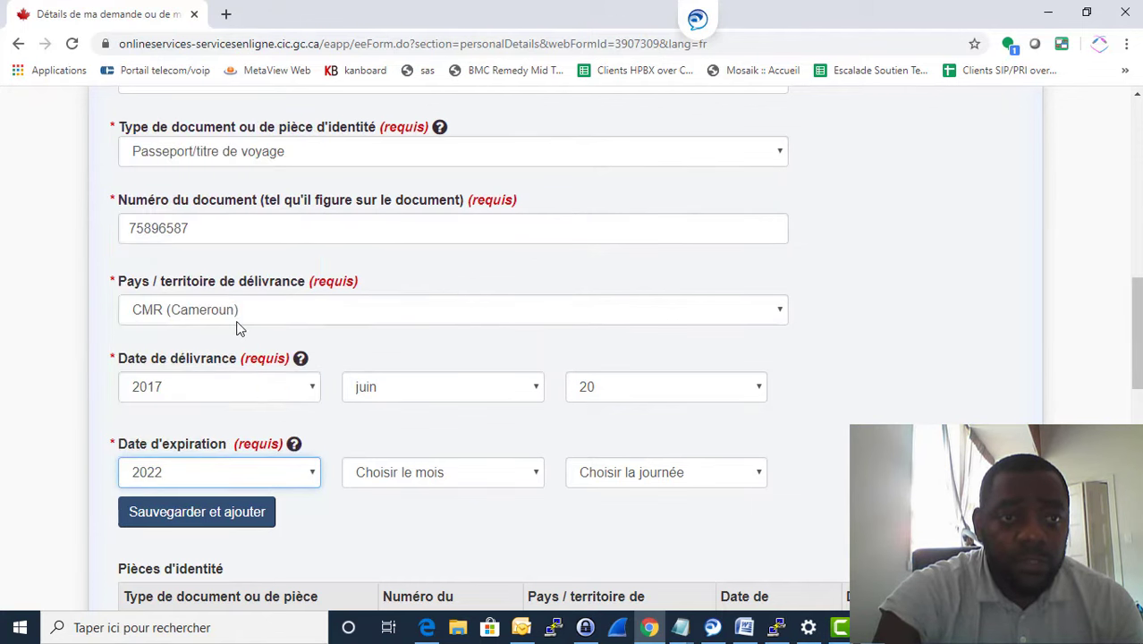
click(412, 469)
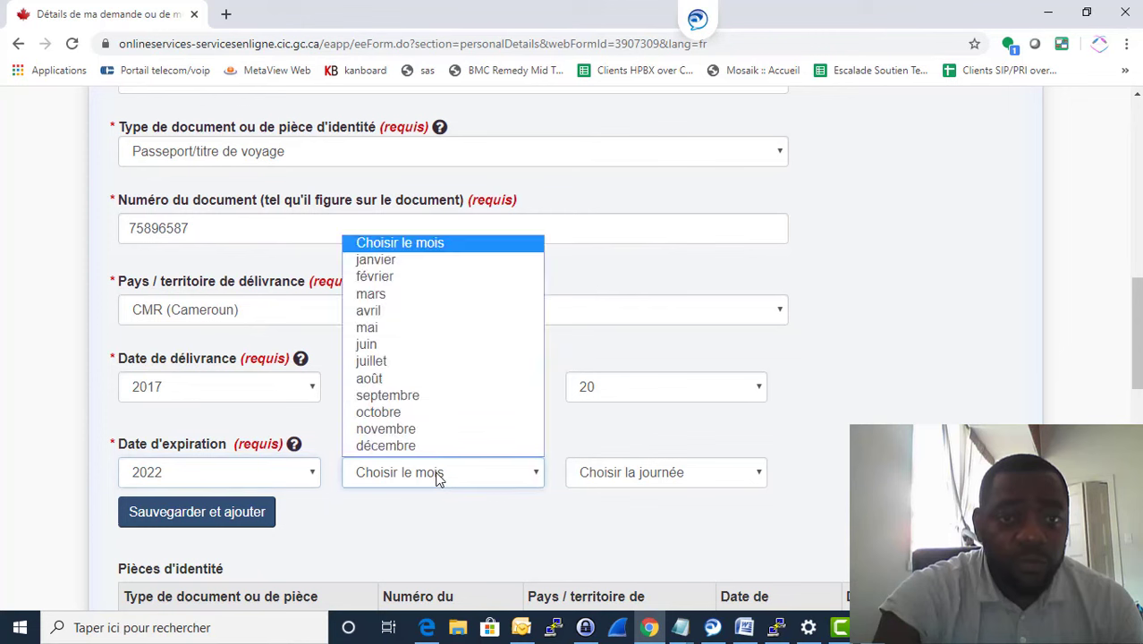
click(427, 349)
click(612, 471)
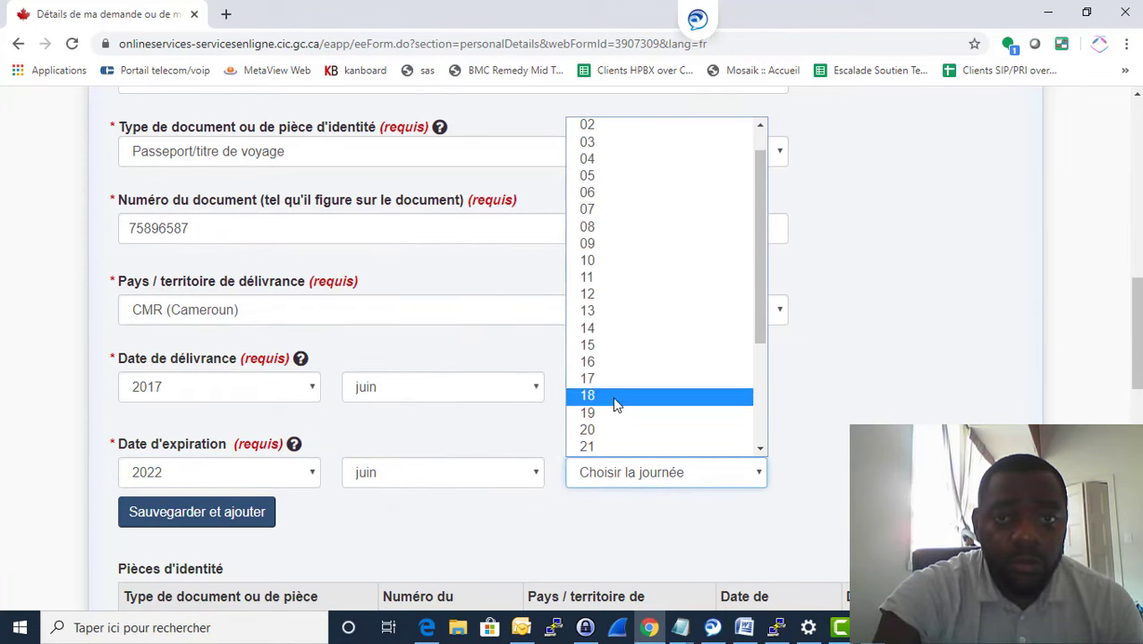
click(614, 429)
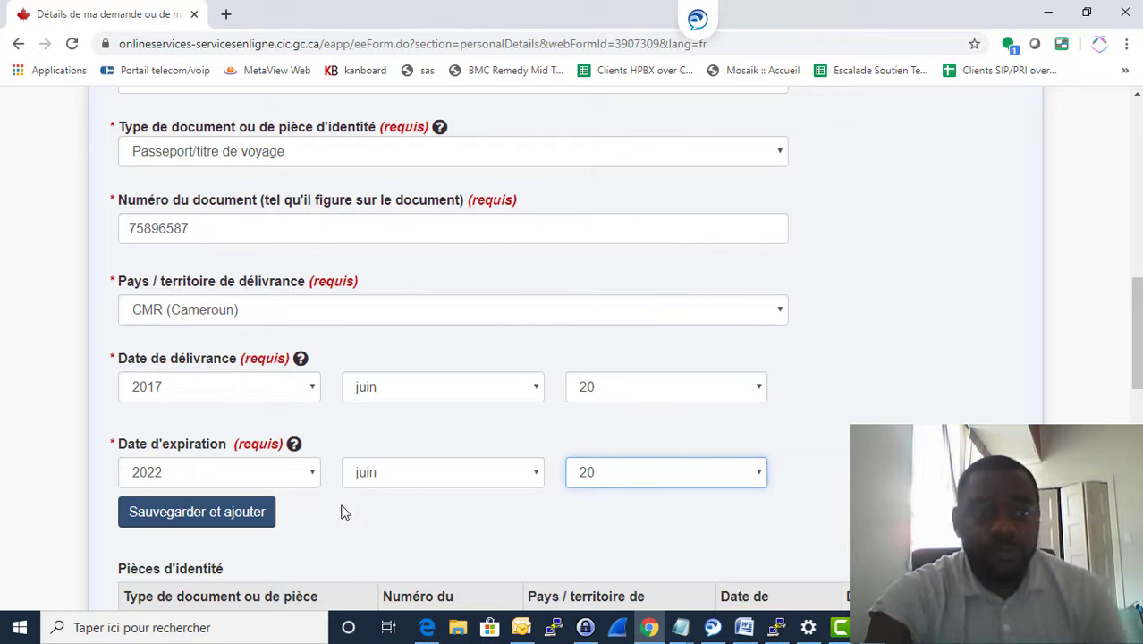
click(246, 517)
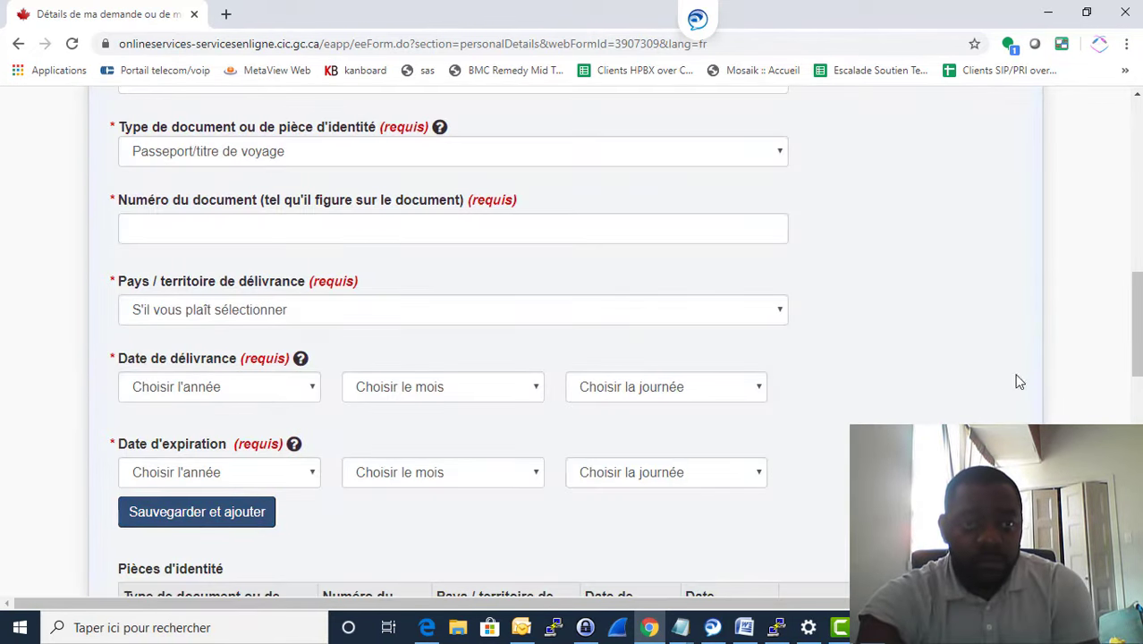
drag(1136, 332, 1140, 398)
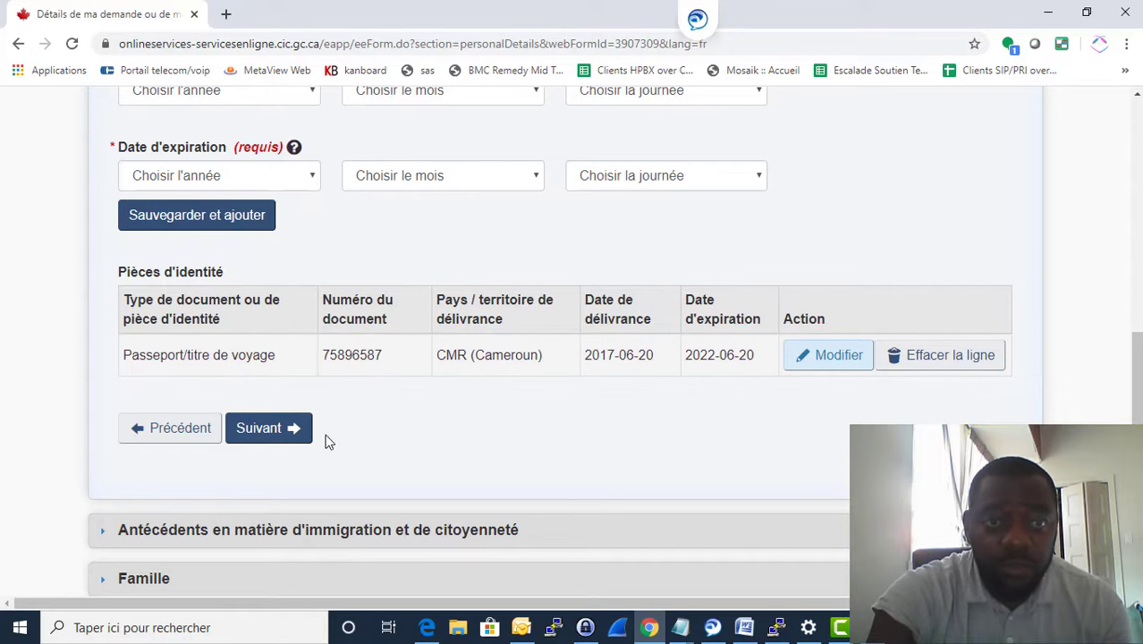
Continue to the Antécédents section and answer Non to having previously applied to IRCC
click(265, 431)
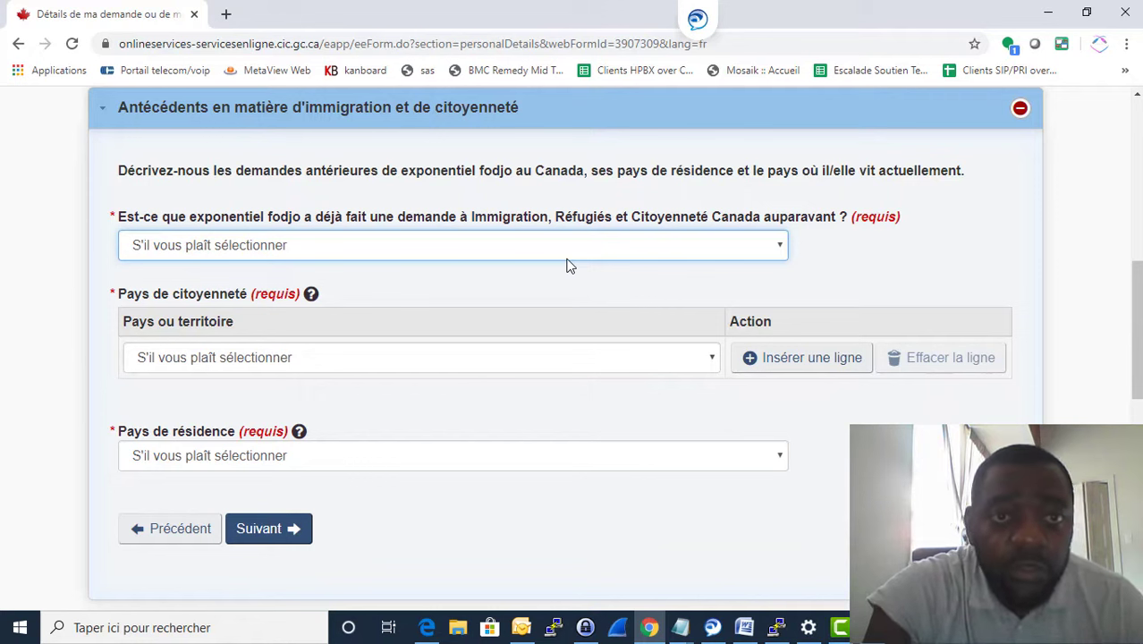
click(570, 248)
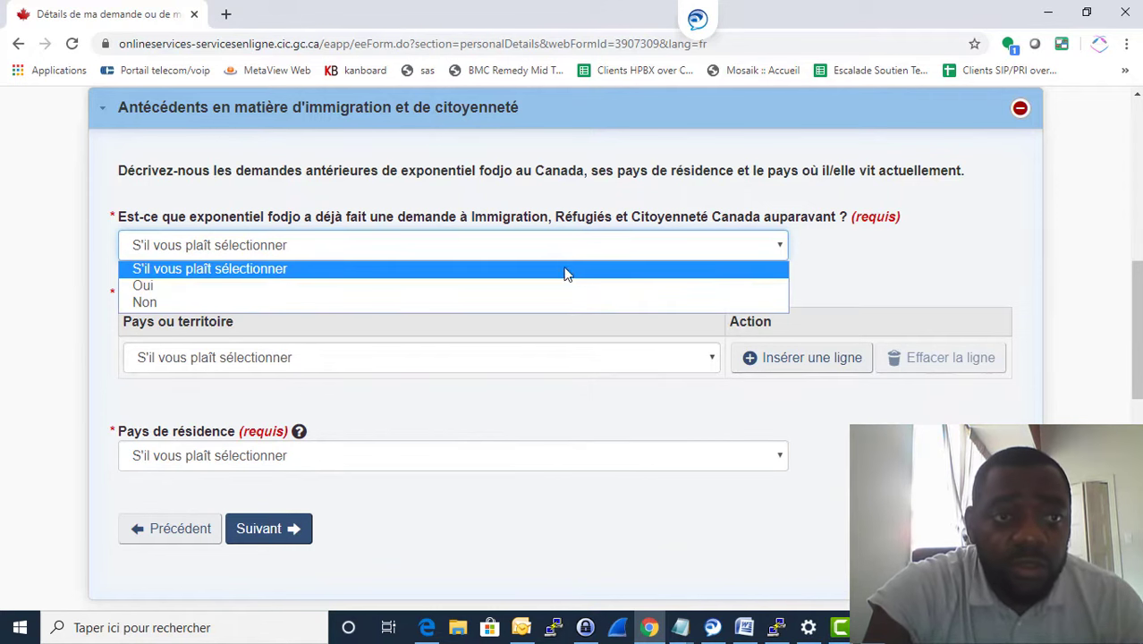
click(542, 304)
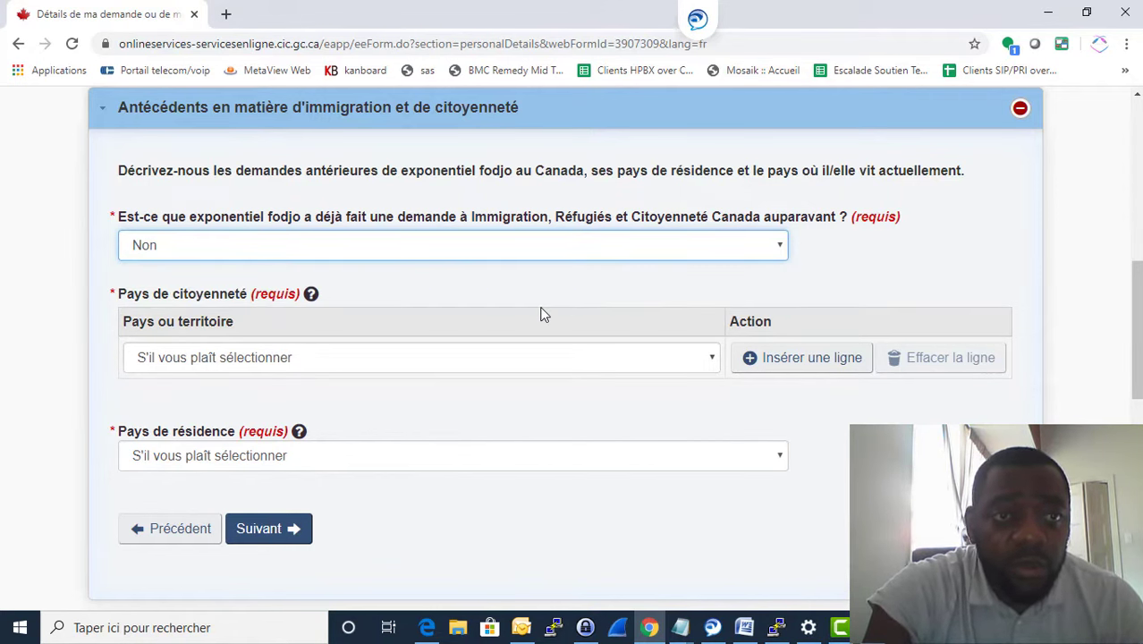
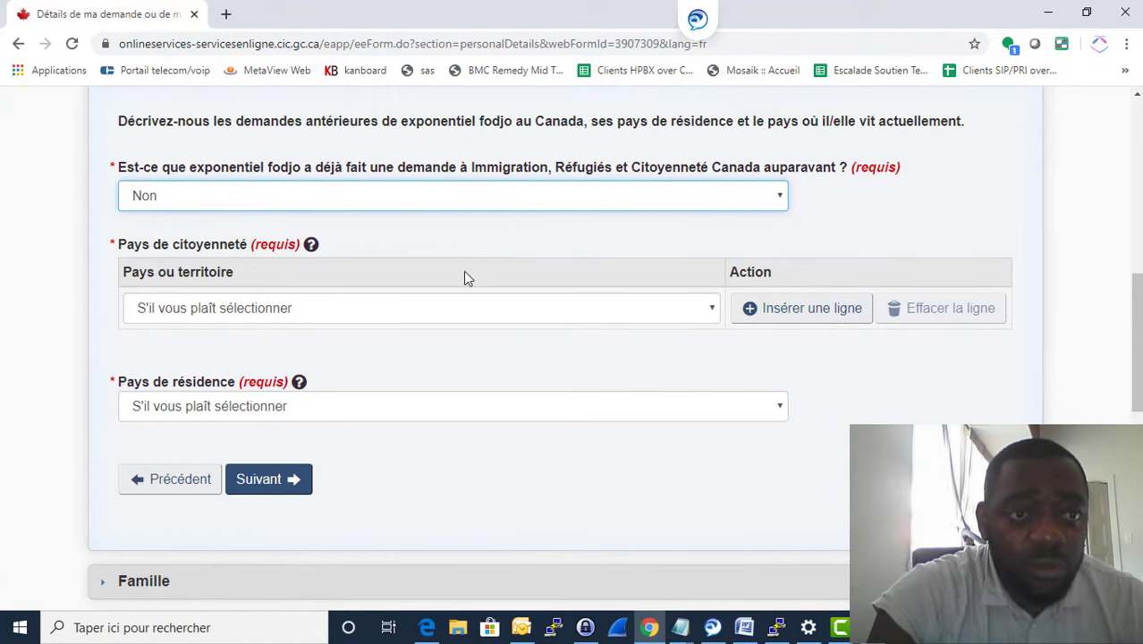
Set the country of citizenship to Cameroun
click(411, 310)
scroll(621, 183, down, 1)
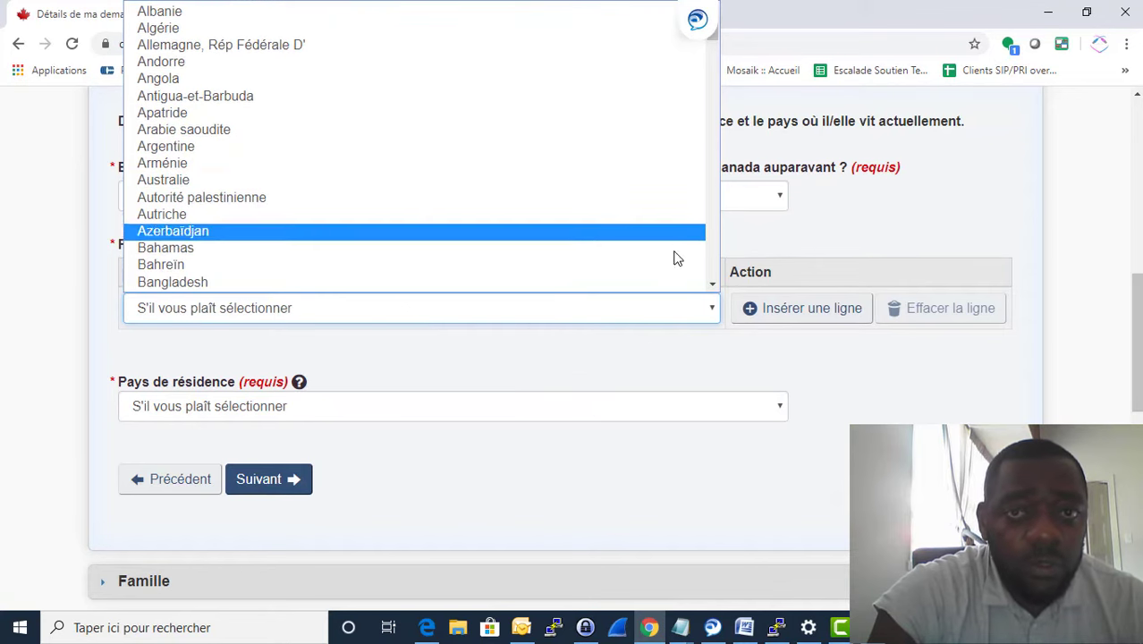
click(713, 285)
scroll(713, 285, down, 6)
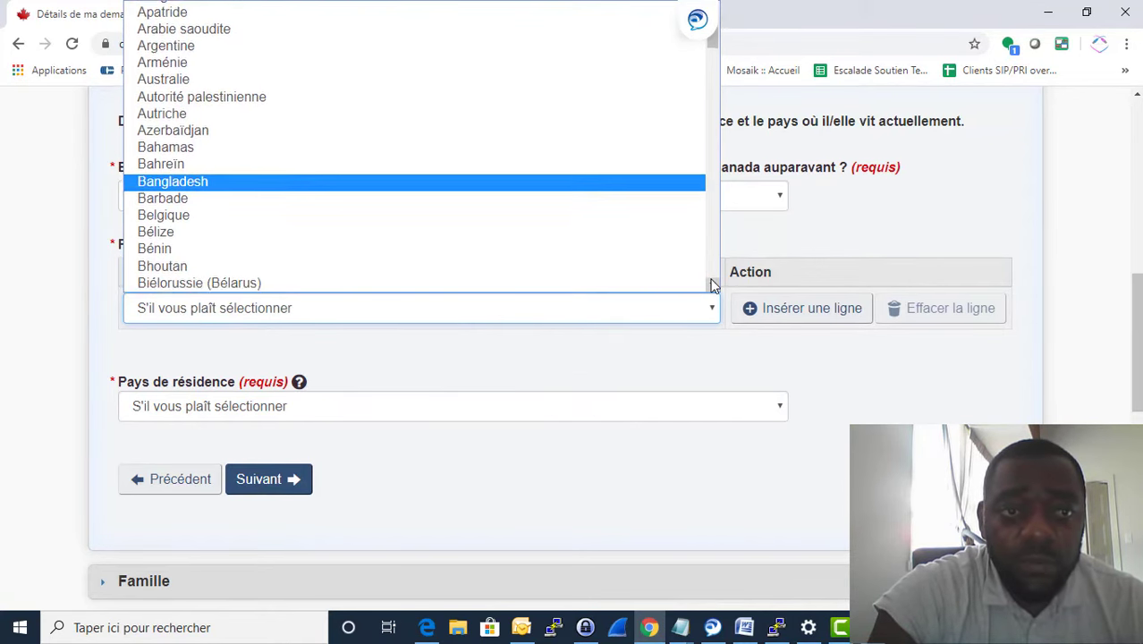
scroll(713, 284, down, 4)
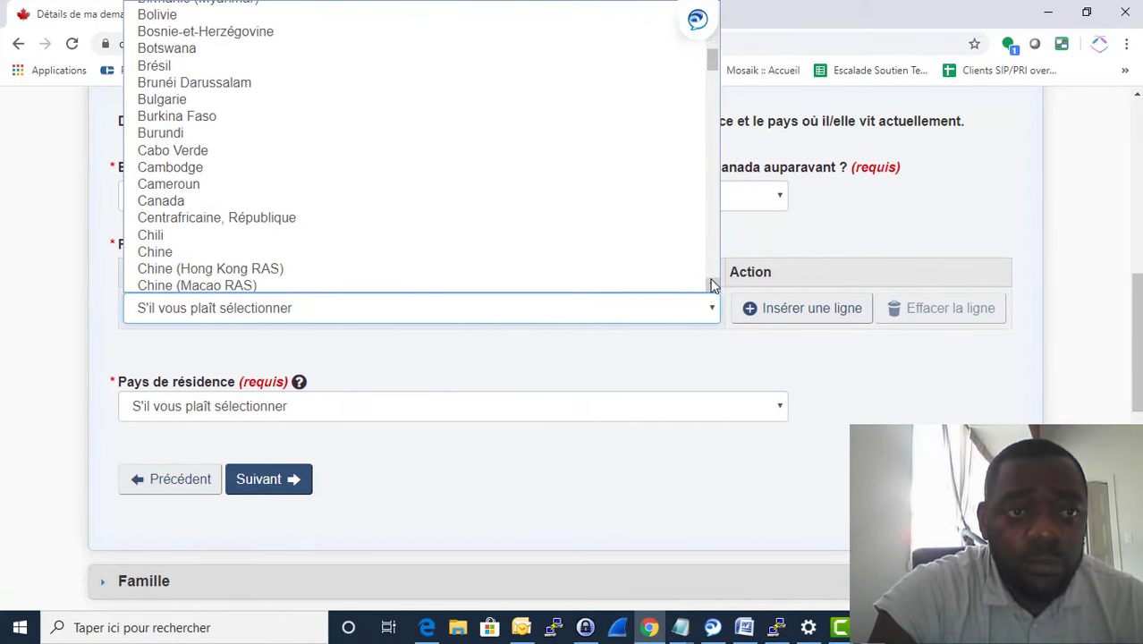
scroll(713, 284, down, 6)
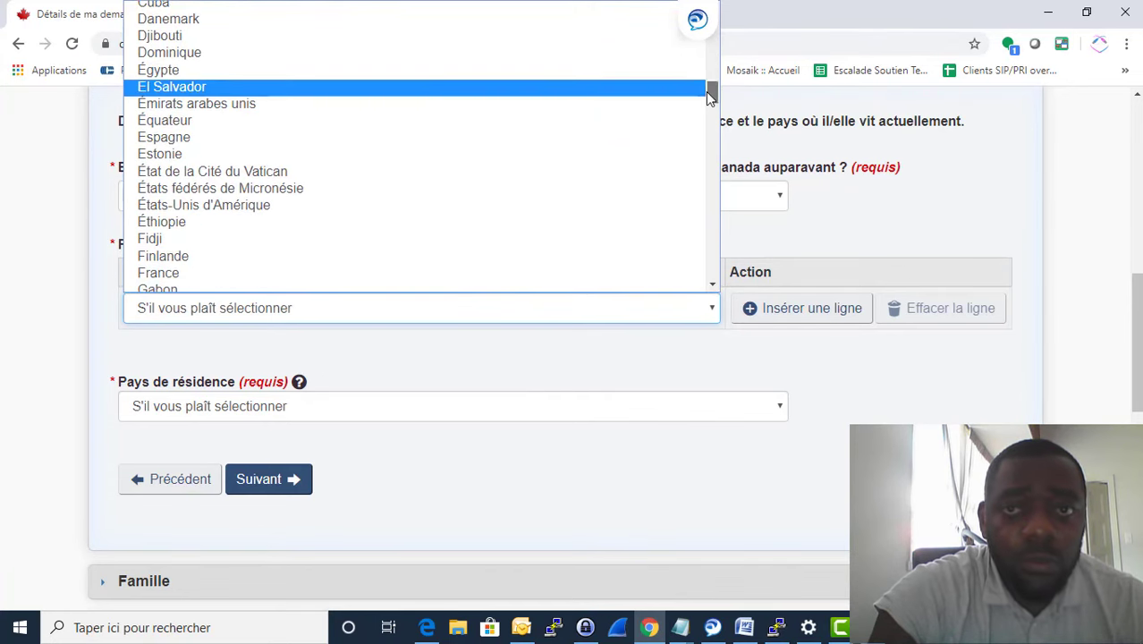
drag(712, 91, 707, 66)
click(505, 69)
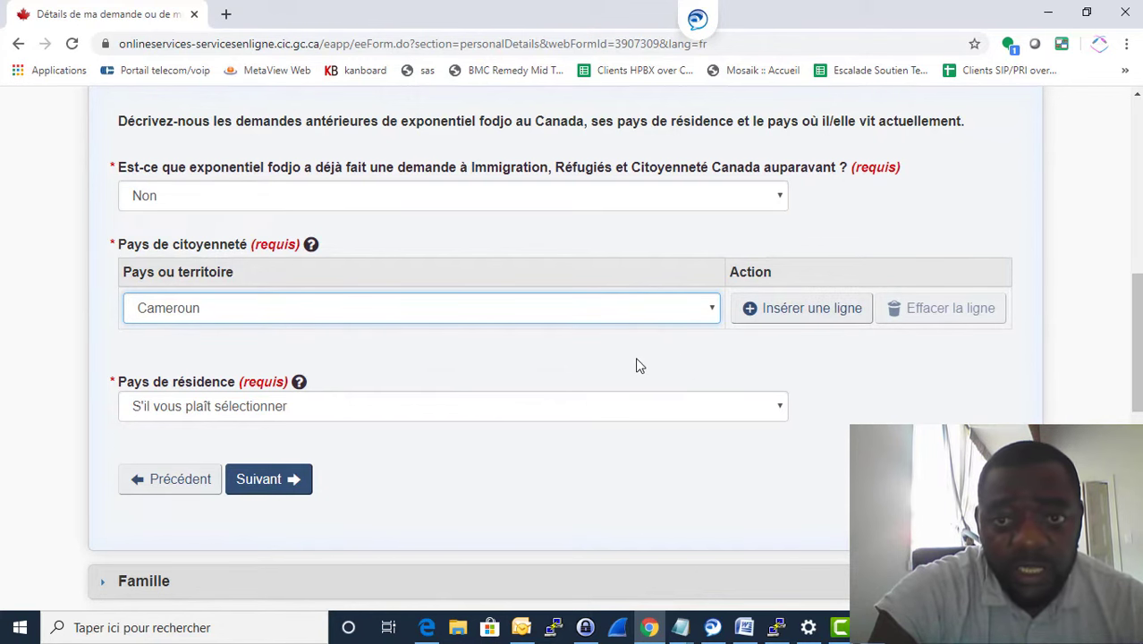
Set the country of residence to Cameroun and continue to the Famille section
click(447, 409)
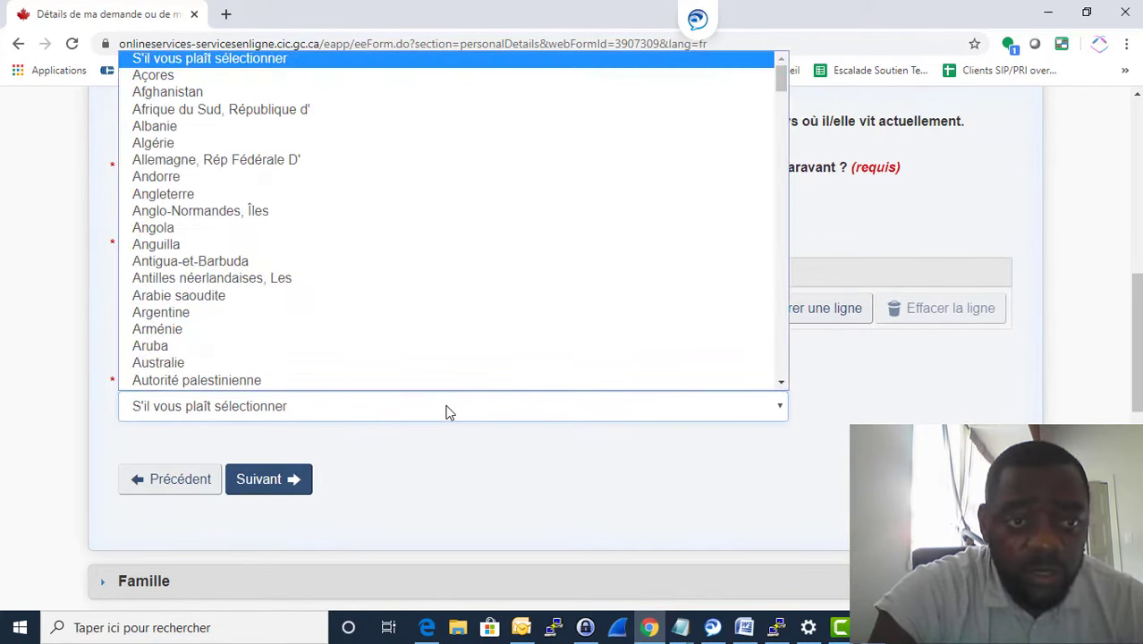
scroll(323, 234, down, 1)
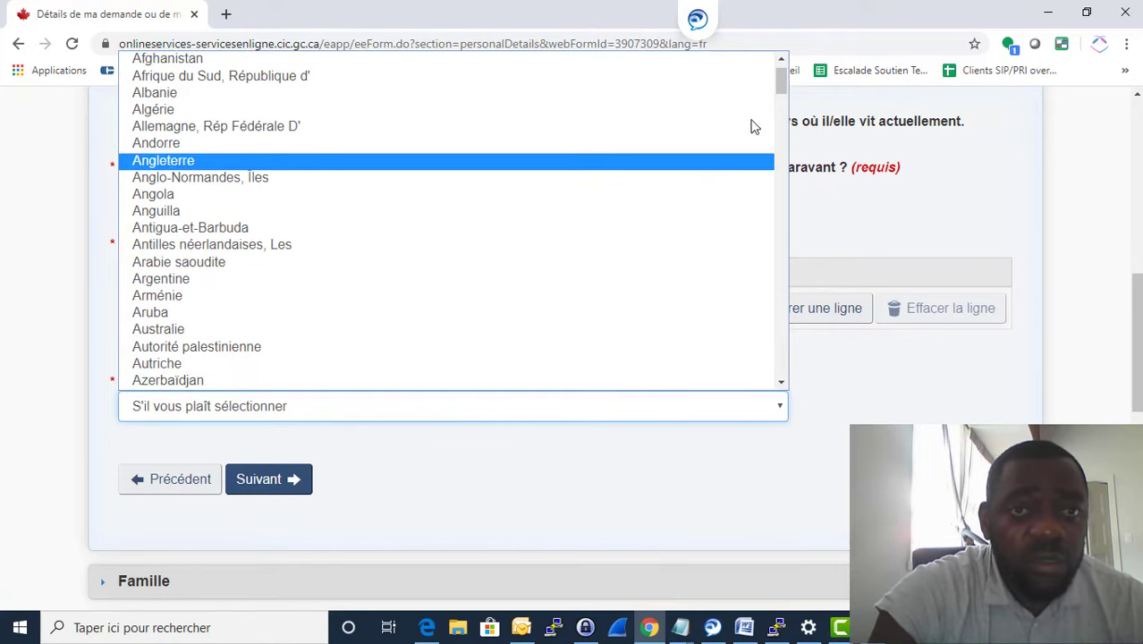
drag(783, 90, 782, 133)
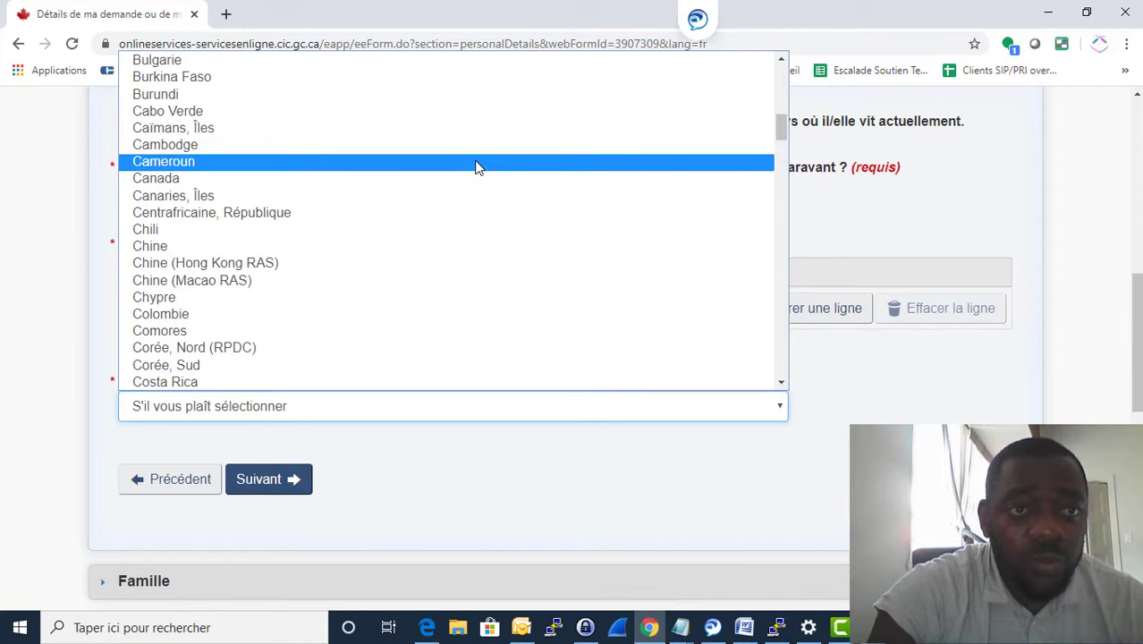
click(476, 166)
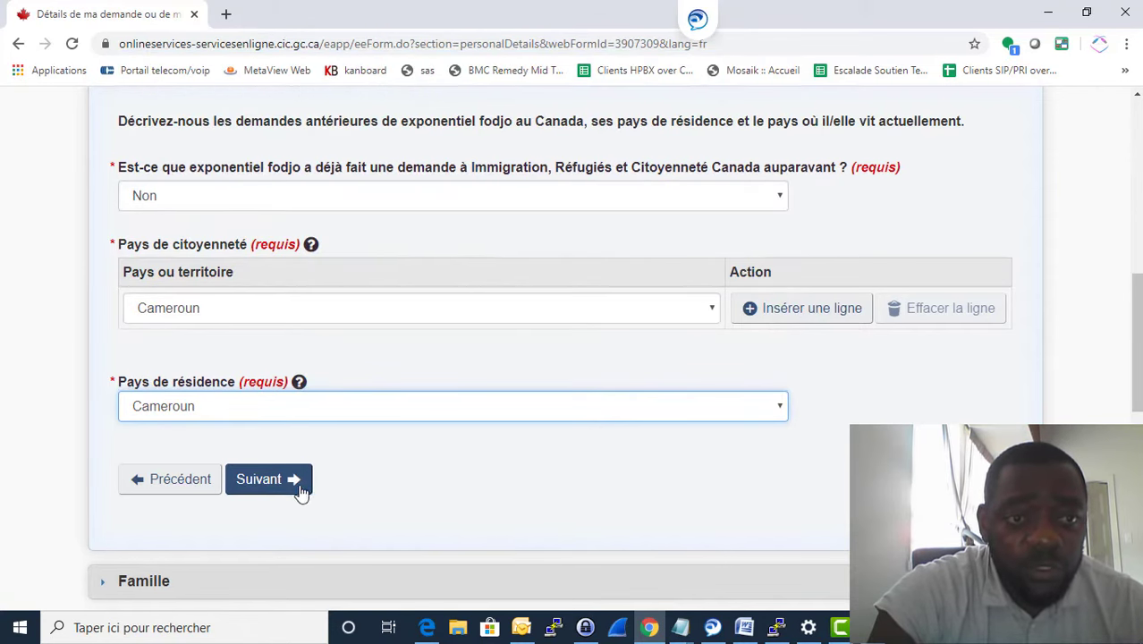
click(268, 488)
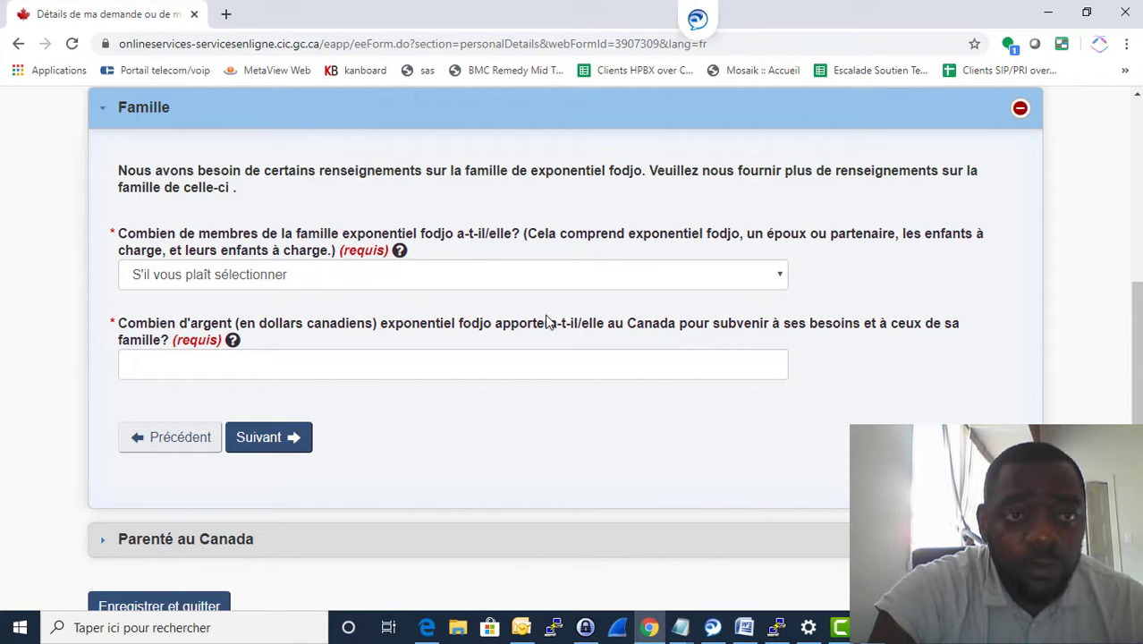
Choose 1 family member, enter 13000 as available funds, and continue to Parenté au Canada
click(573, 277)
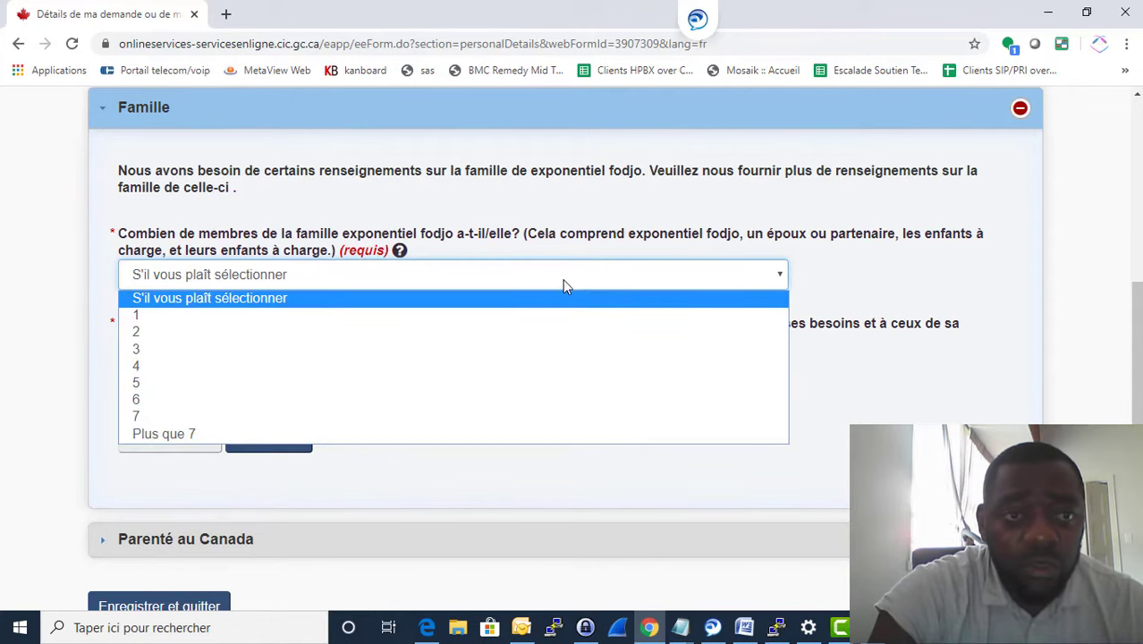
click(522, 315)
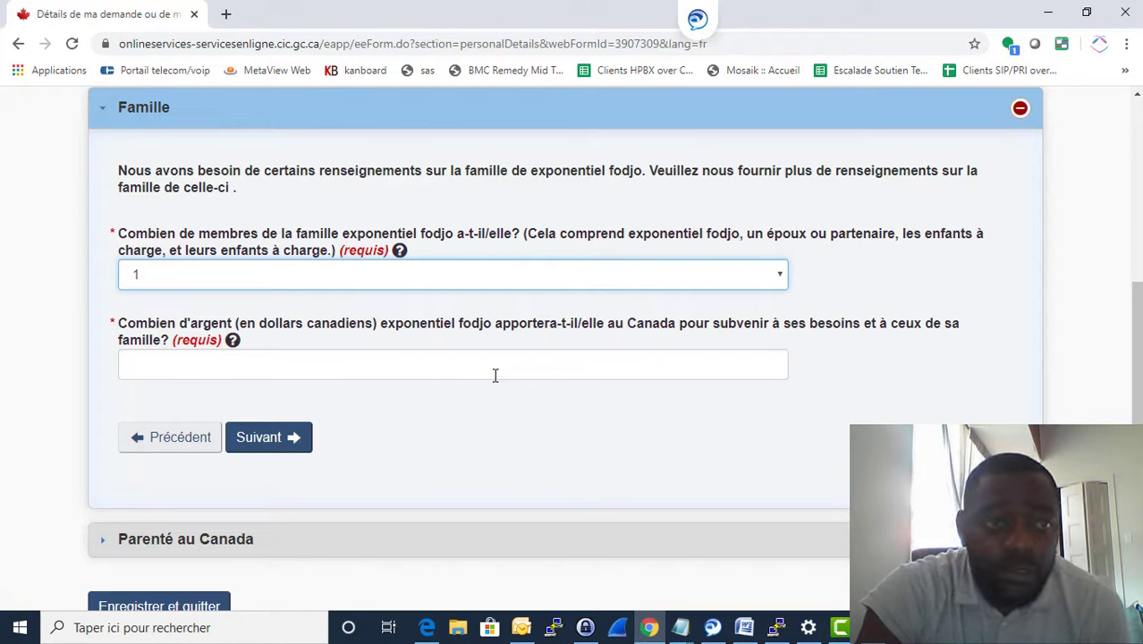
click(489, 371)
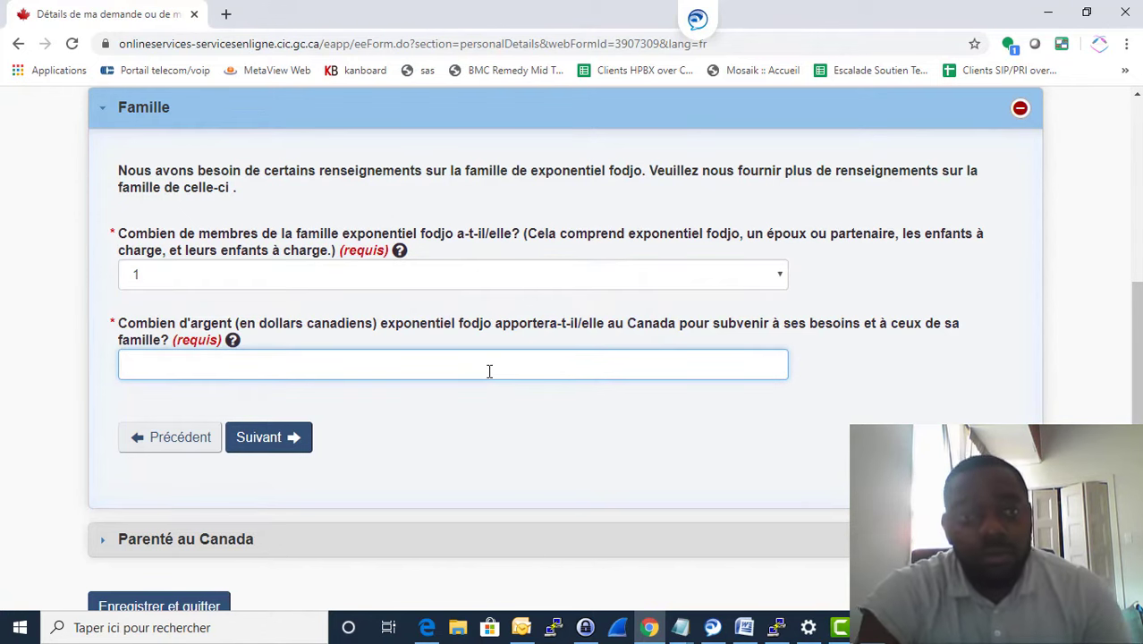
text(1)
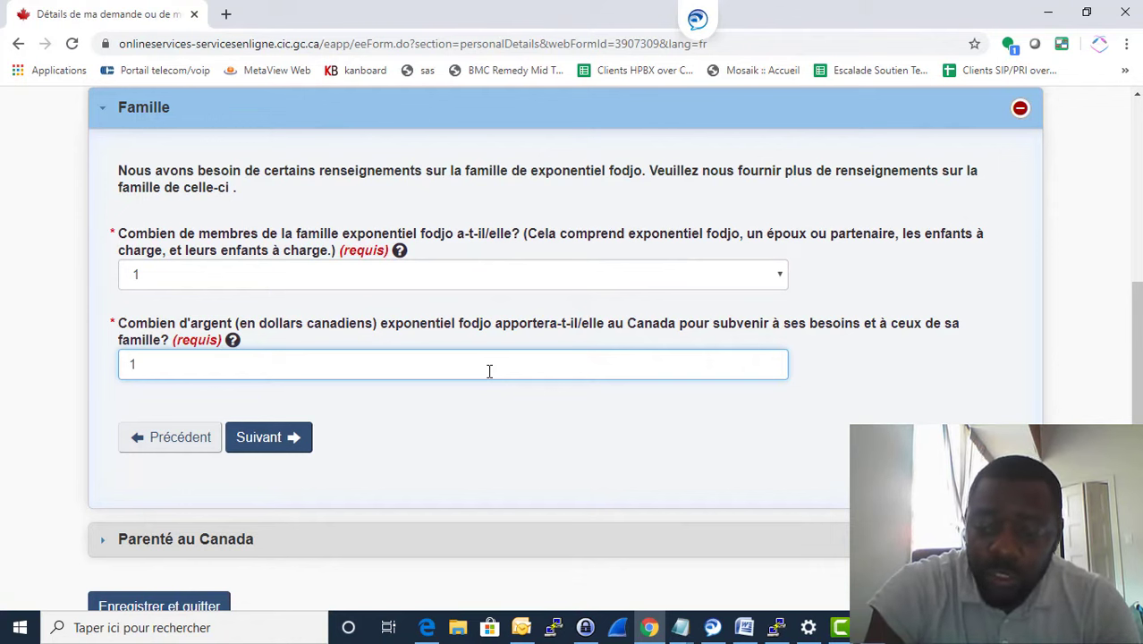
text(3000)
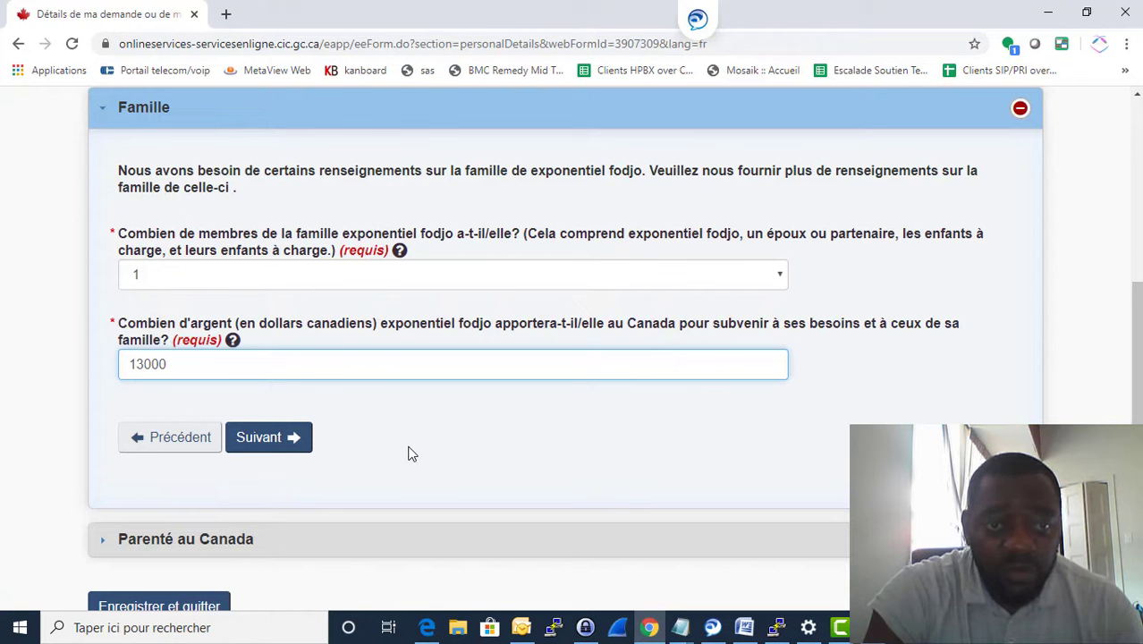
click(268, 437)
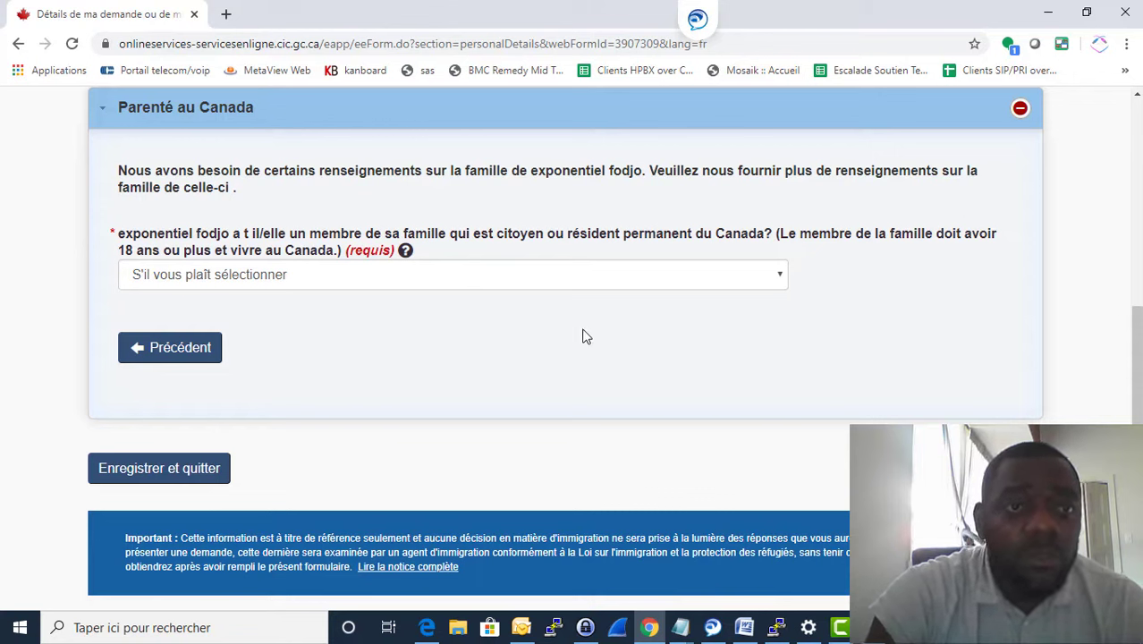
Answer Non to relatives in Canada, save the personal details, and start the Coordonnées form
click(705, 284)
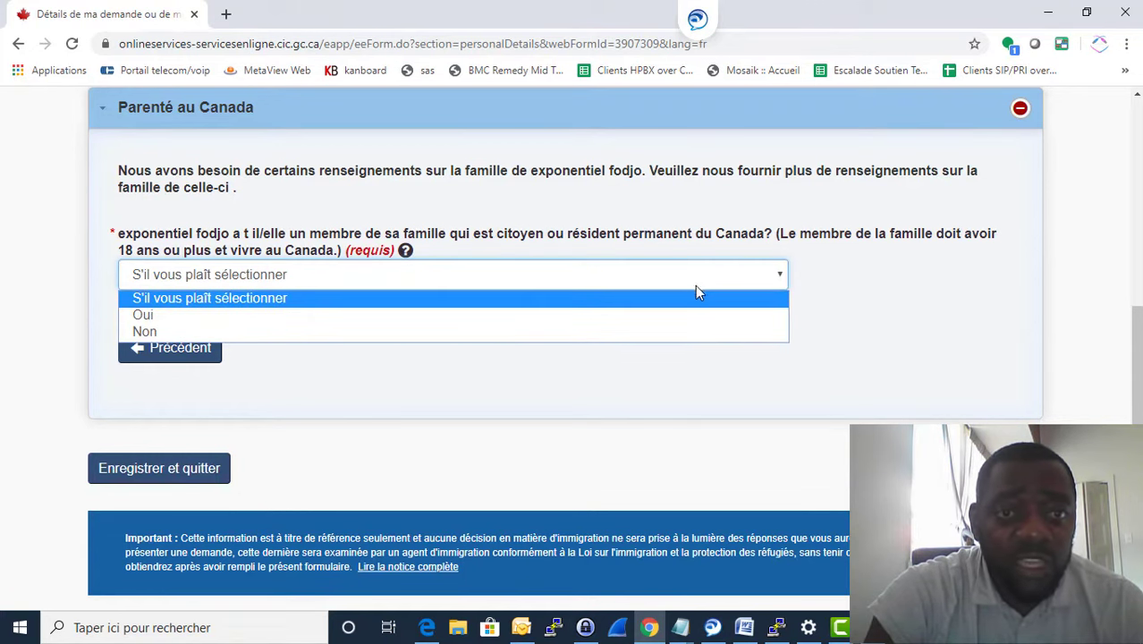
click(646, 333)
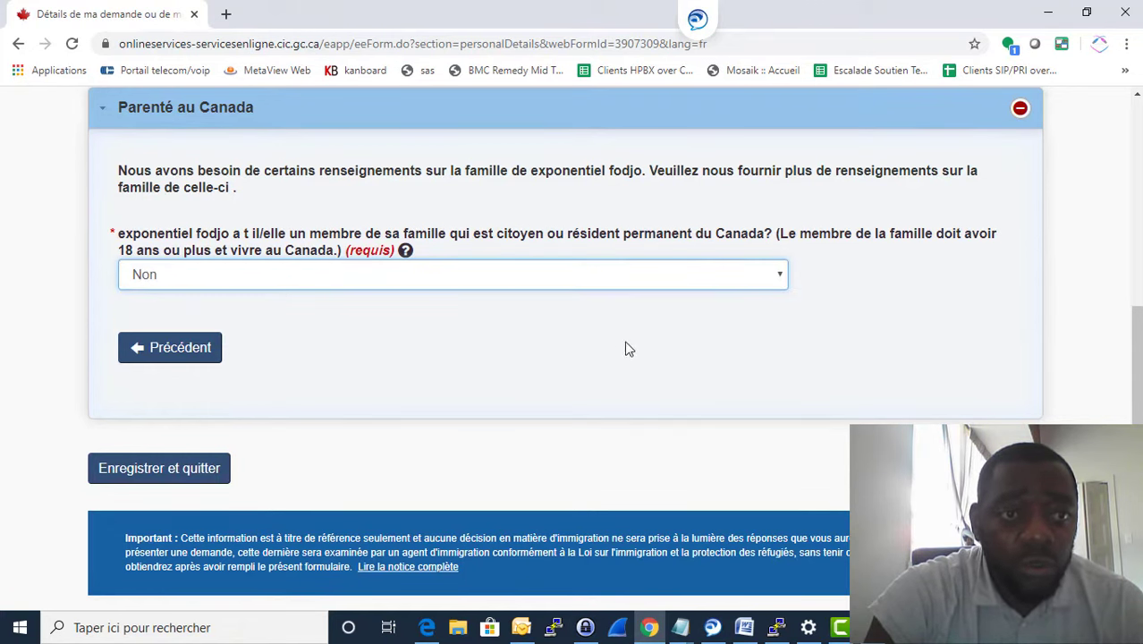
click(161, 474)
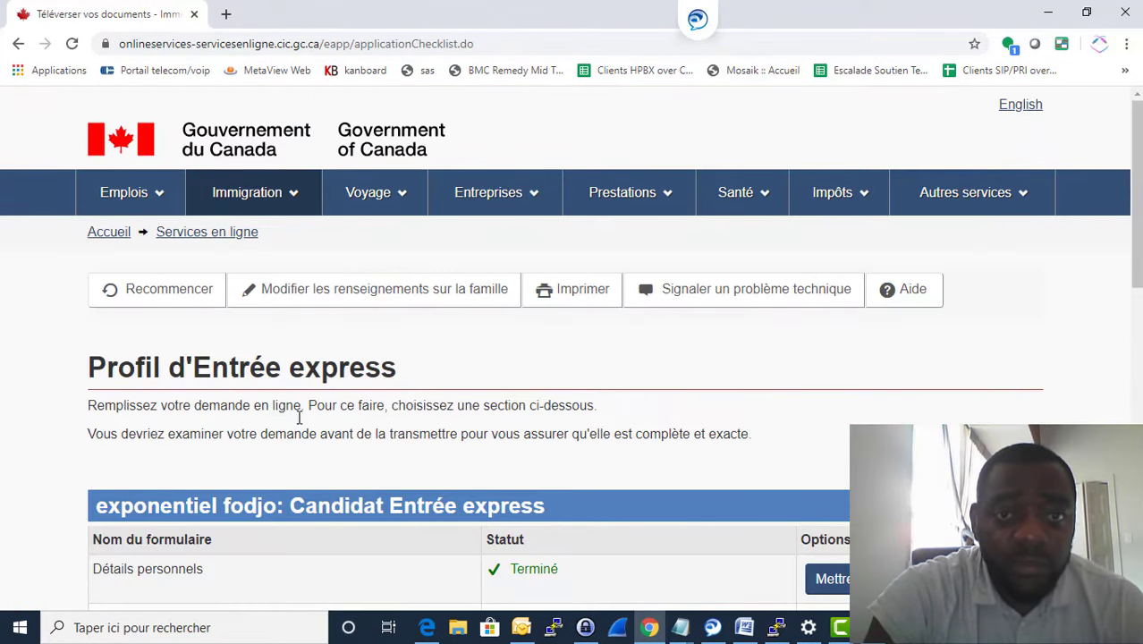
drag(1136, 222, 1137, 344)
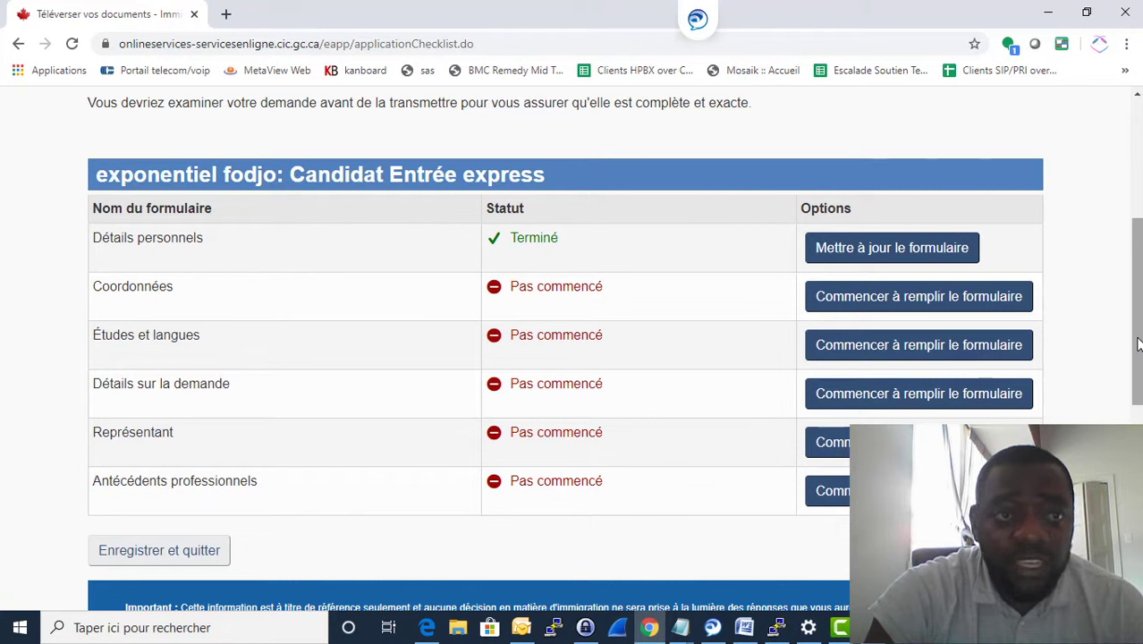
click(892, 306)
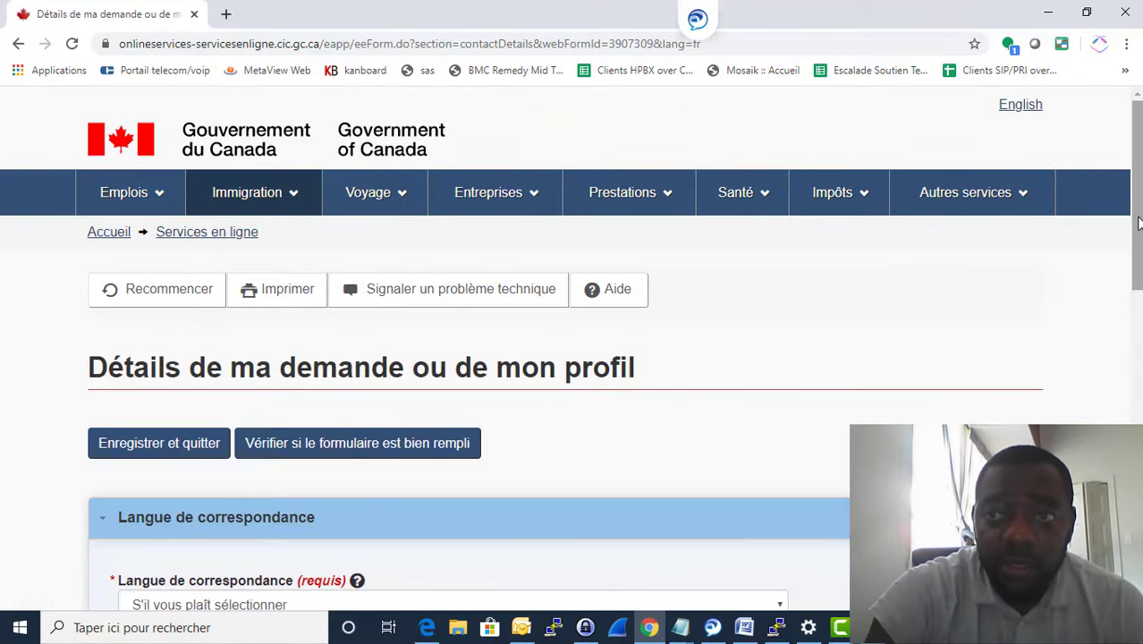
Choose Français for correspondence, fill in the saved contact e-mail address, and save the Coordonnées
drag(1136, 223, 1138, 350)
click(530, 263)
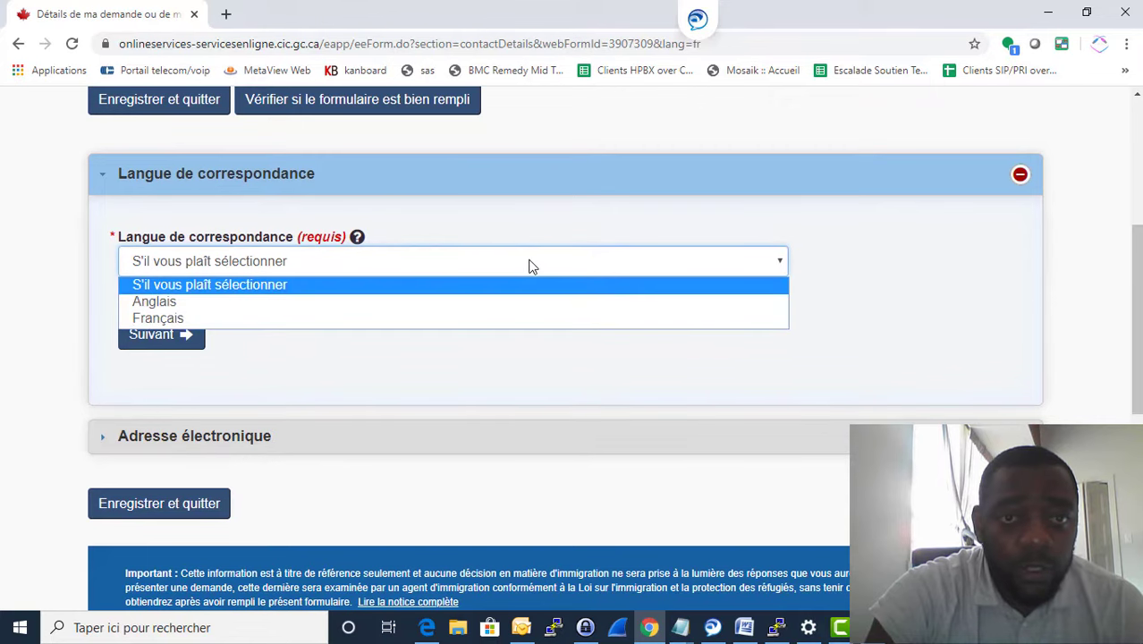
click(447, 321)
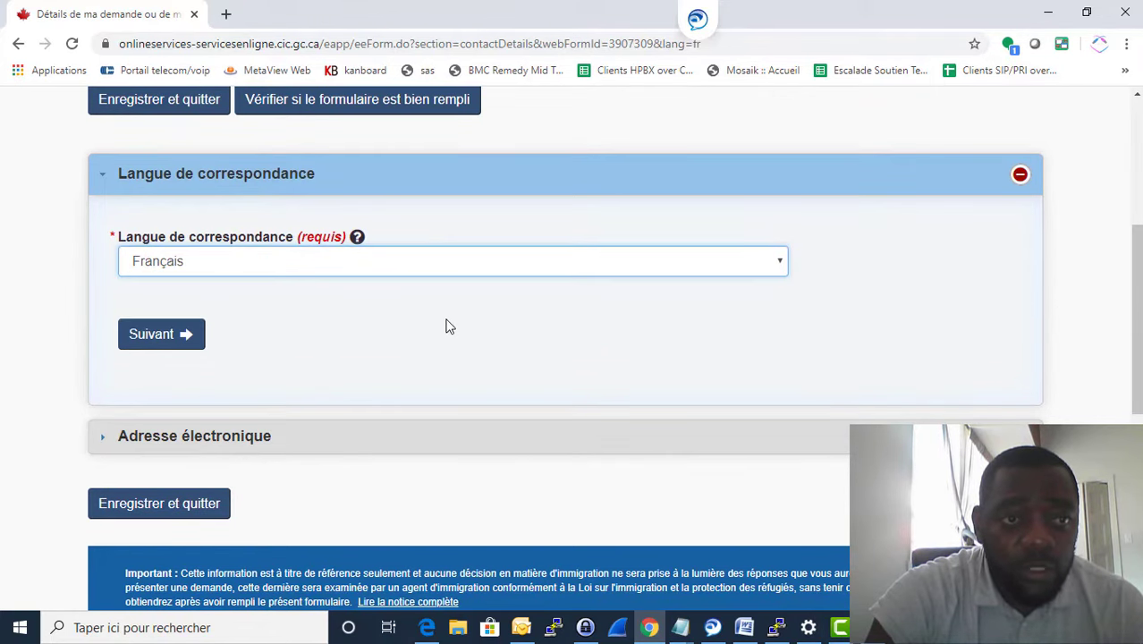
click(170, 345)
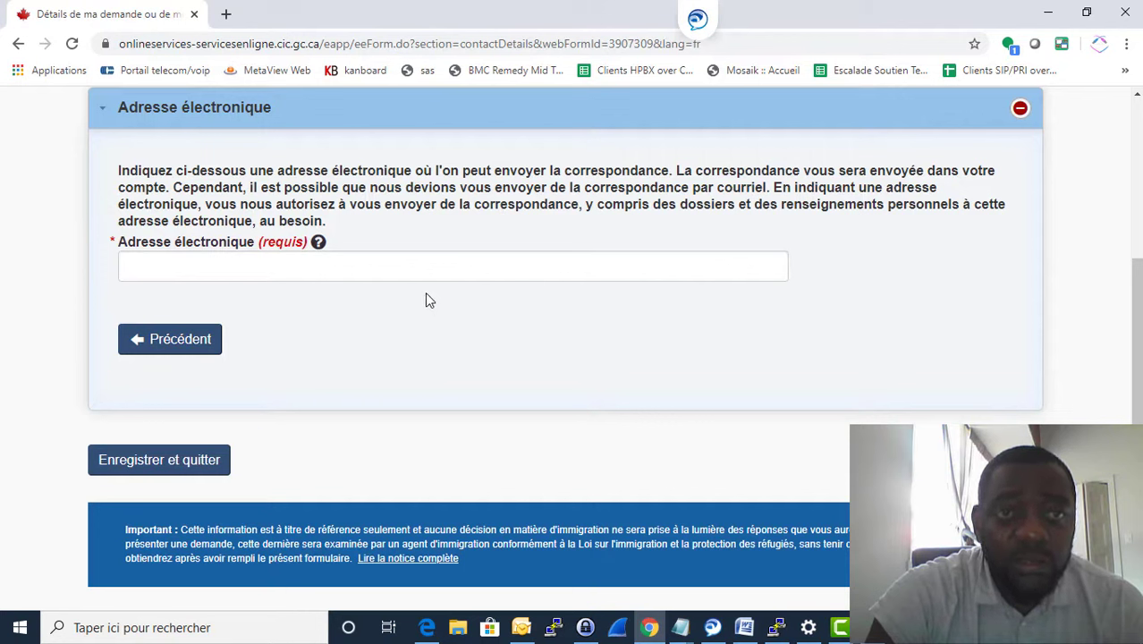
click(441, 268)
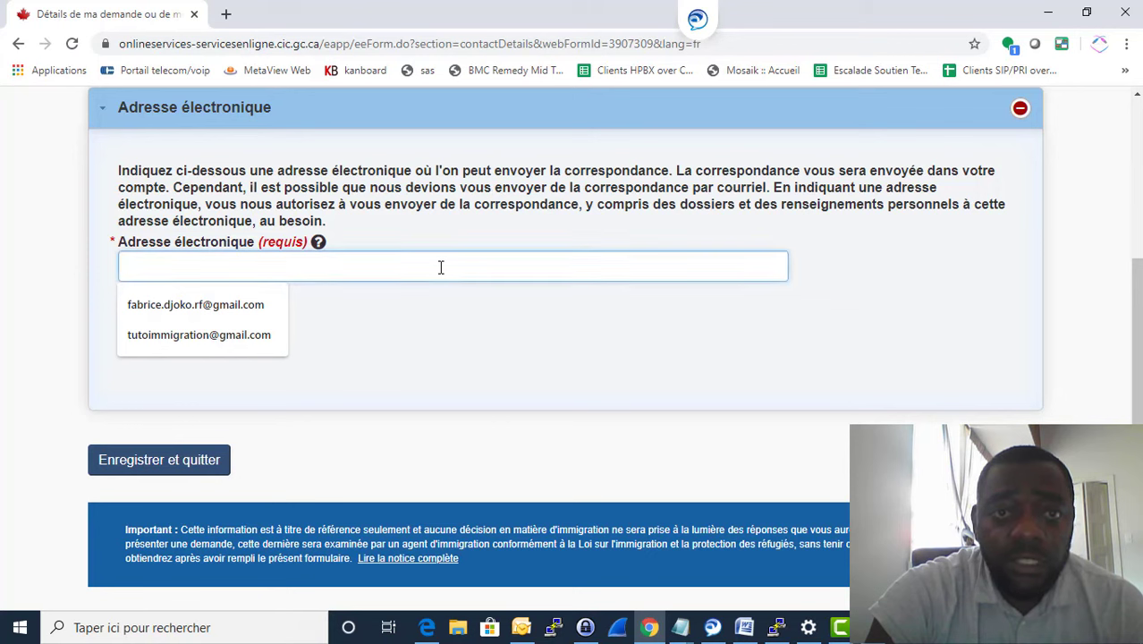
click(251, 338)
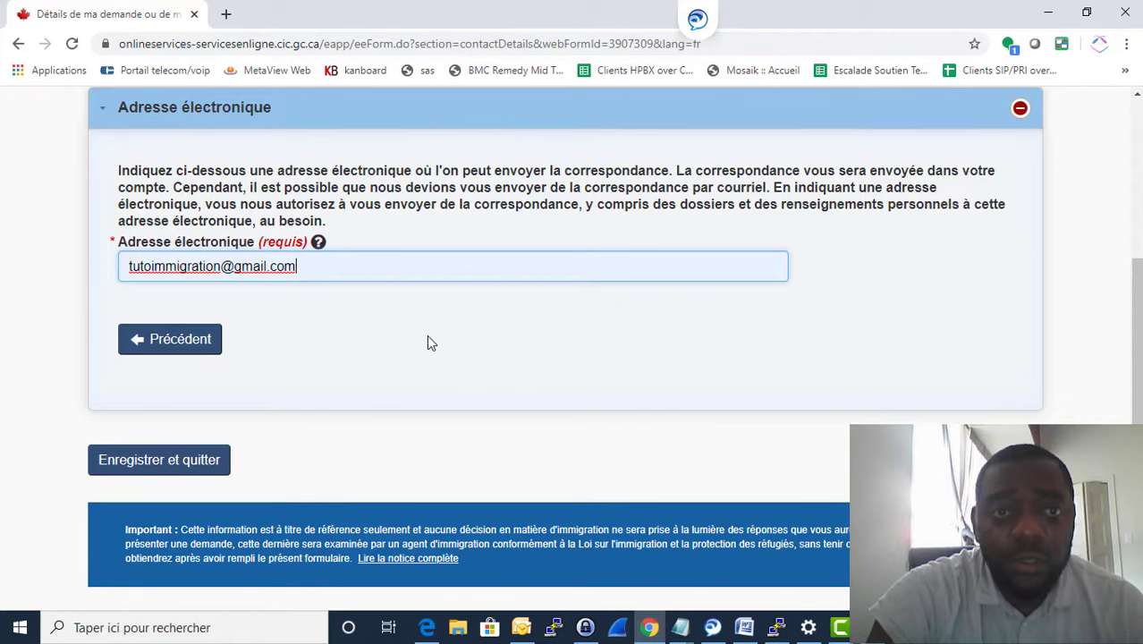
click(143, 463)
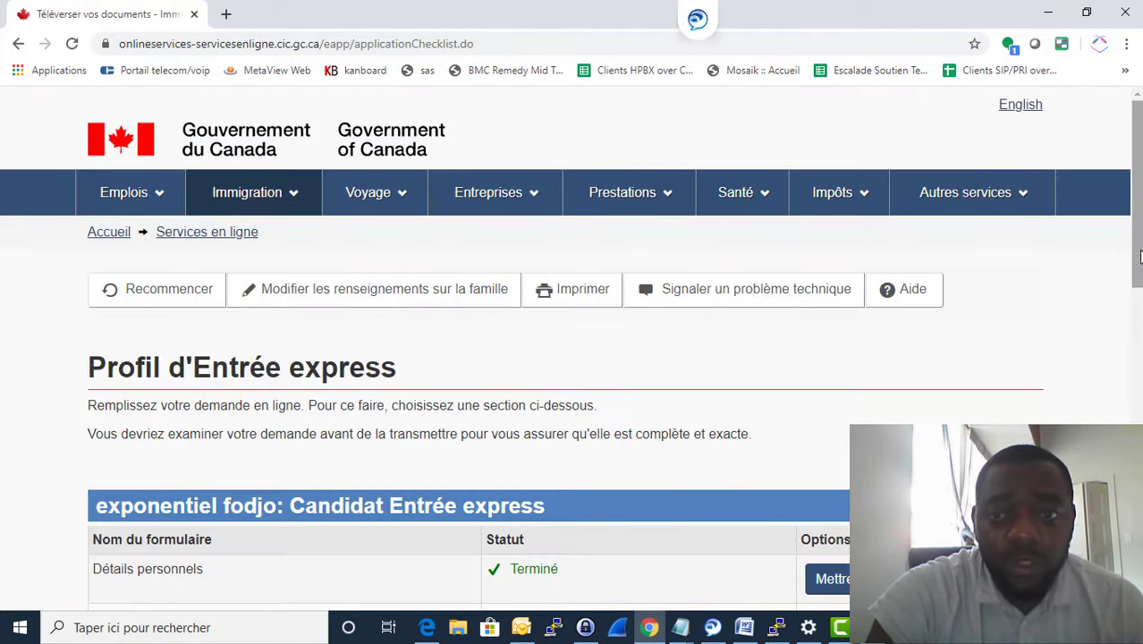
Start the Études et langues form, answer Oui to past studies, and choose Informatique/technologies de l'information
drag(1139, 258, 1140, 407)
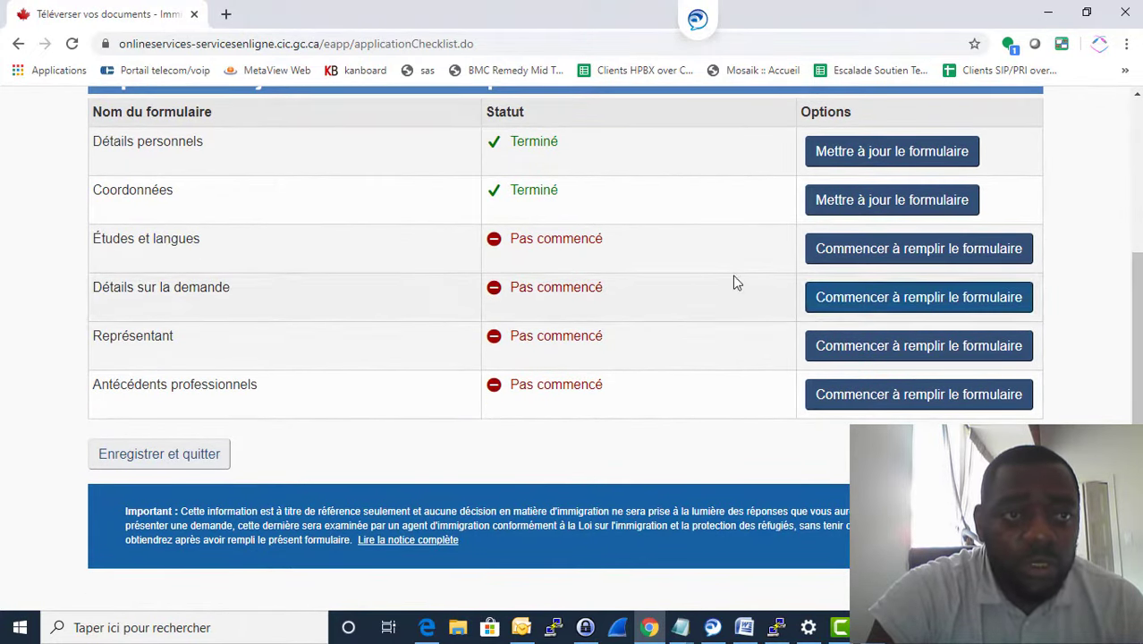
click(885, 252)
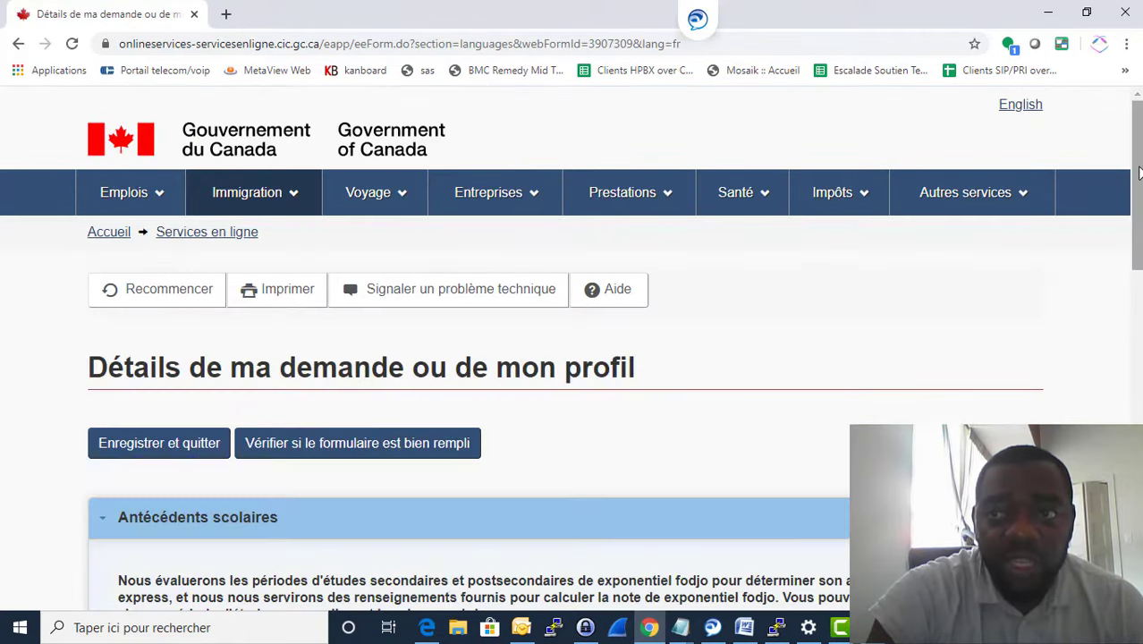
drag(1138, 172, 1139, 343)
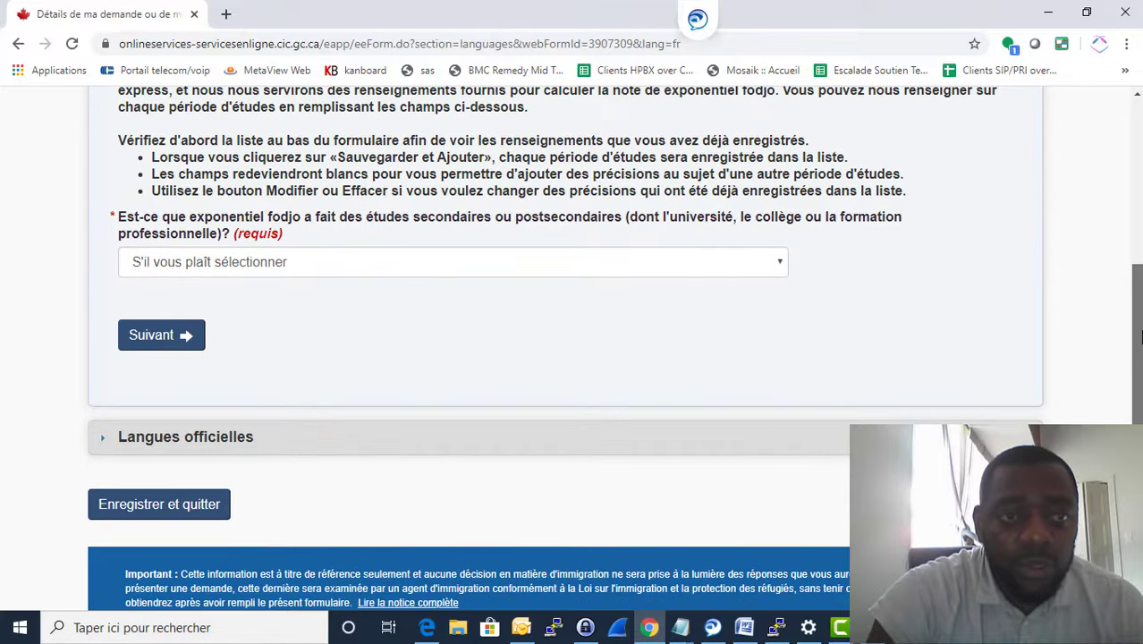
click(563, 267)
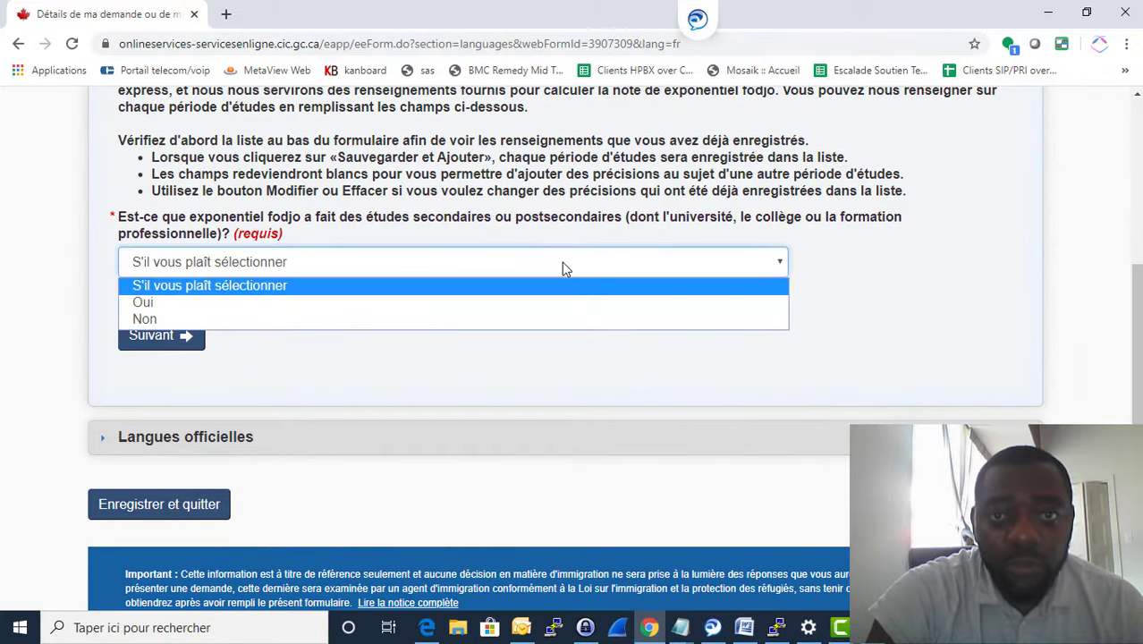
click(504, 307)
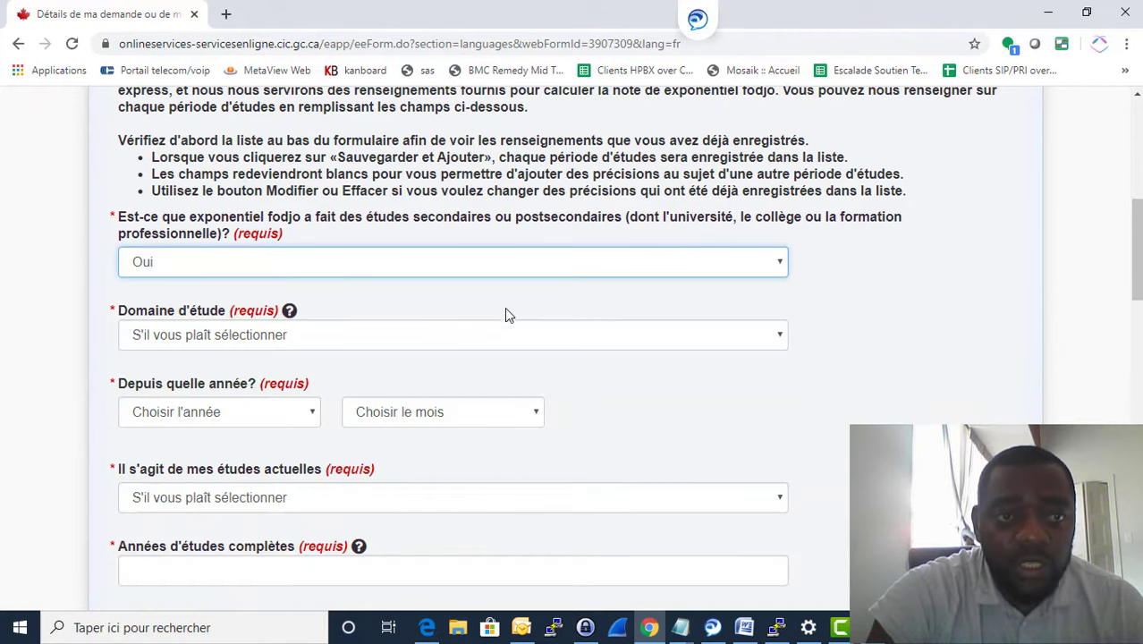
click(383, 345)
scroll(388, 246, down, 1)
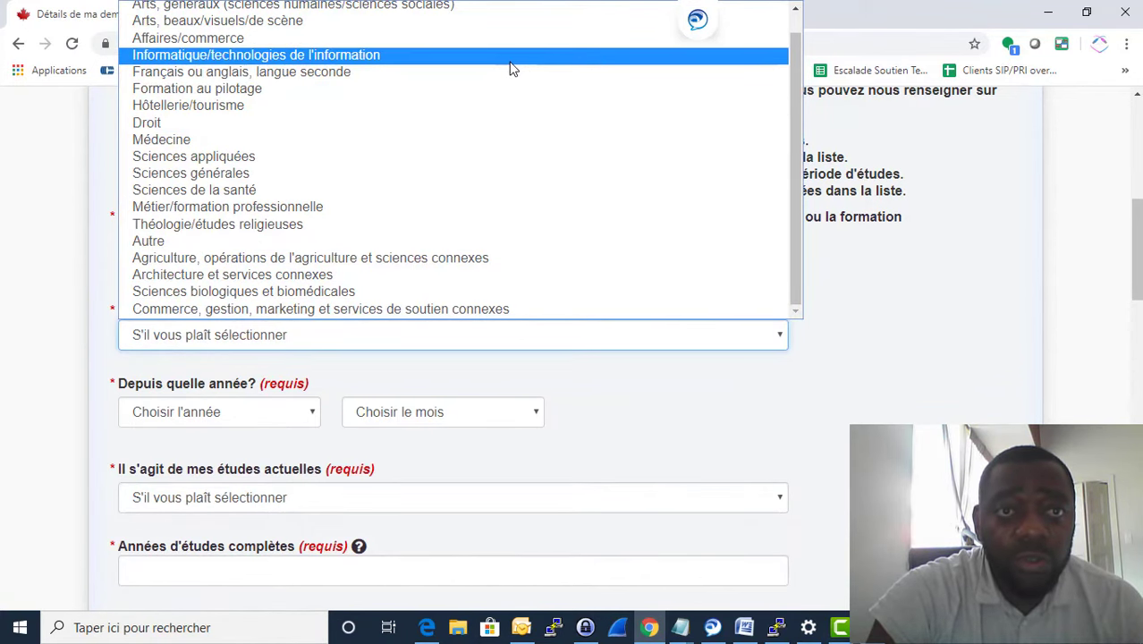
click(511, 61)
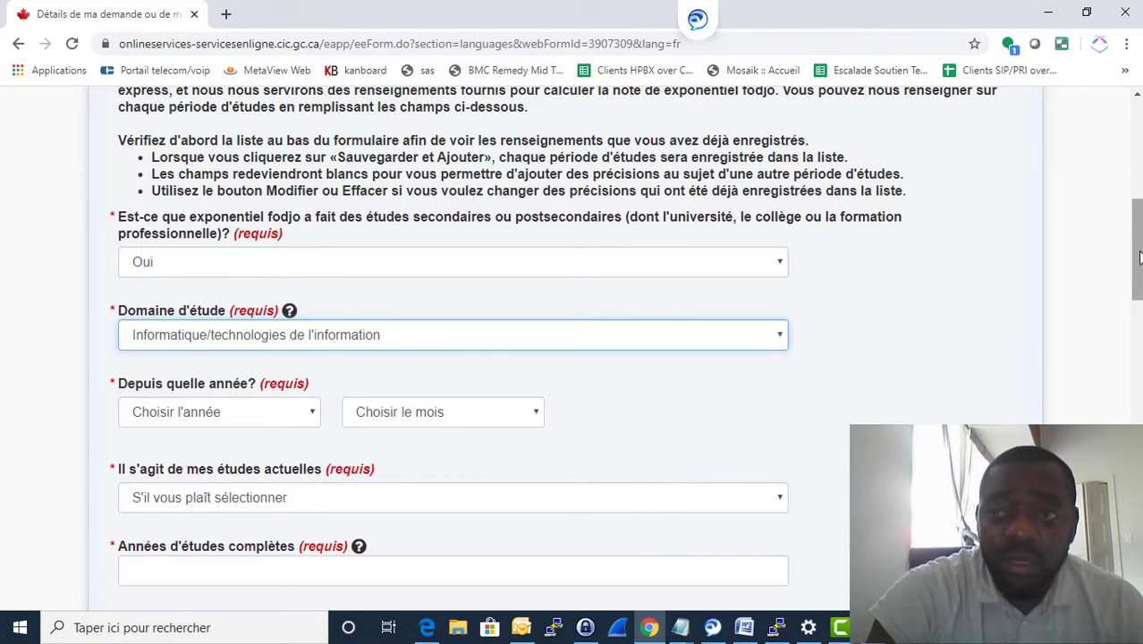
Set the study start to 2007 septembre and mark the studies as not current
drag(1140, 260, 1139, 285)
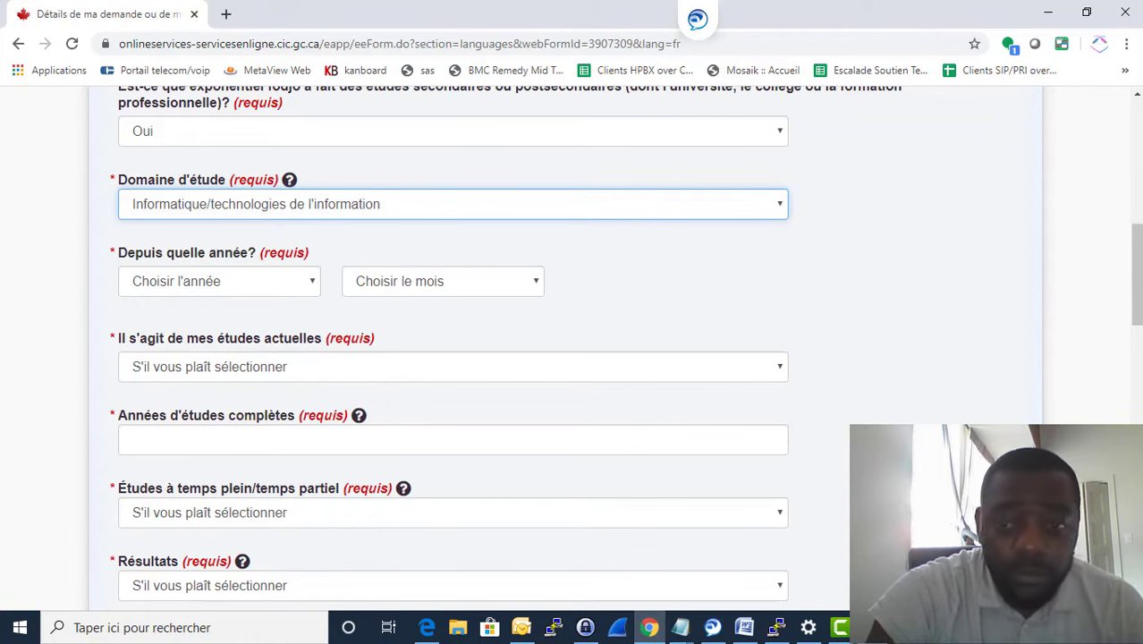
key(F9)
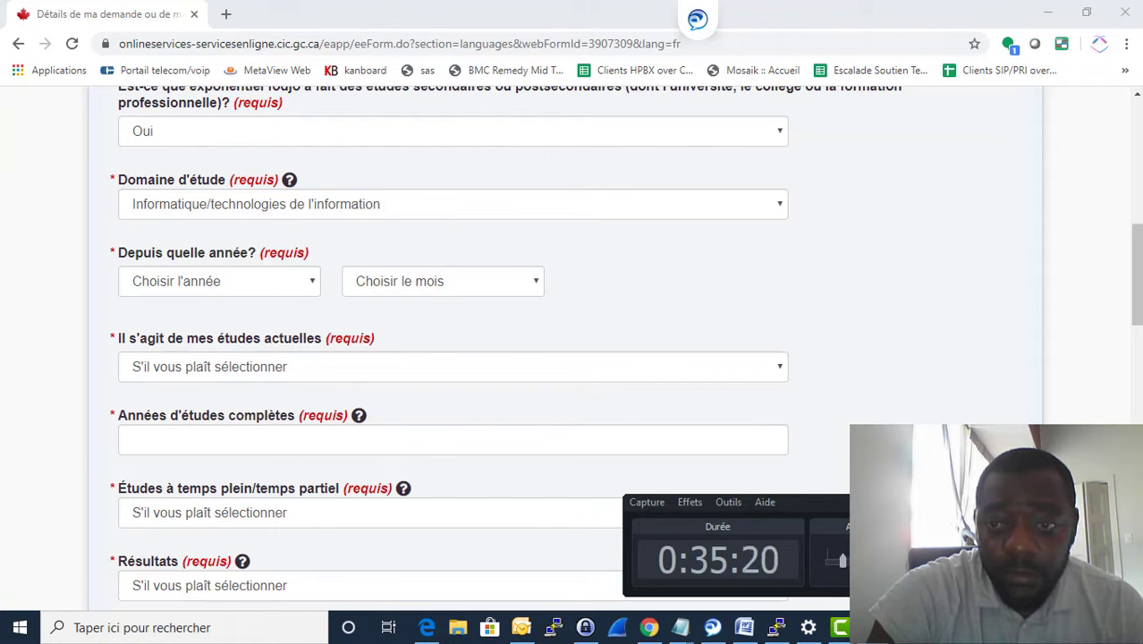
key(F9)
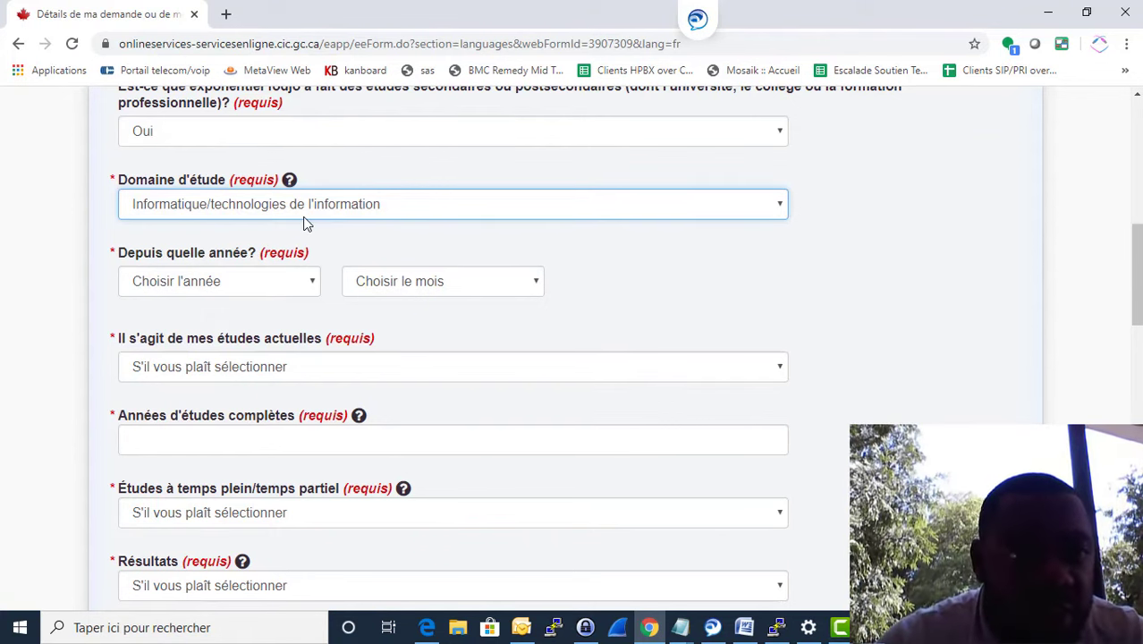
click(305, 284)
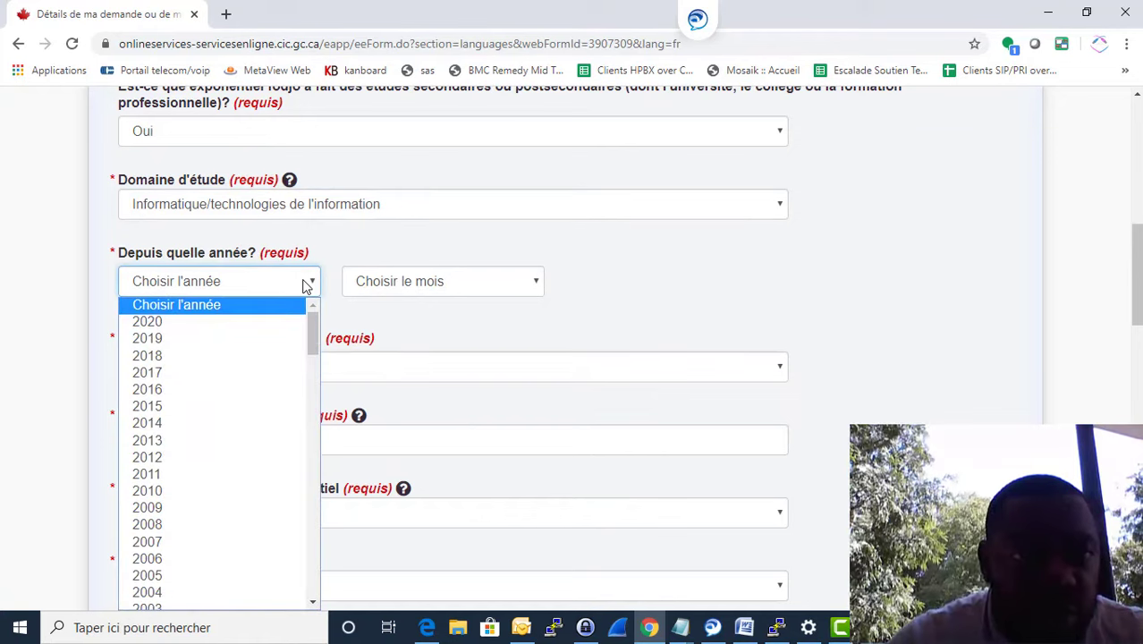
drag(311, 326, 315, 355)
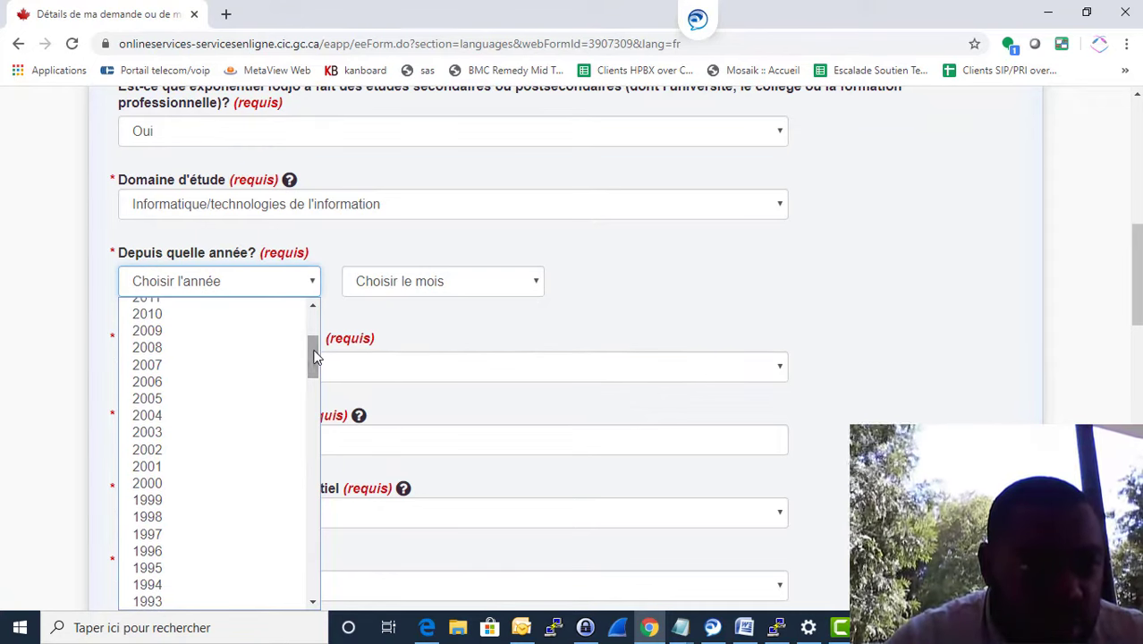
click(181, 368)
click(483, 284)
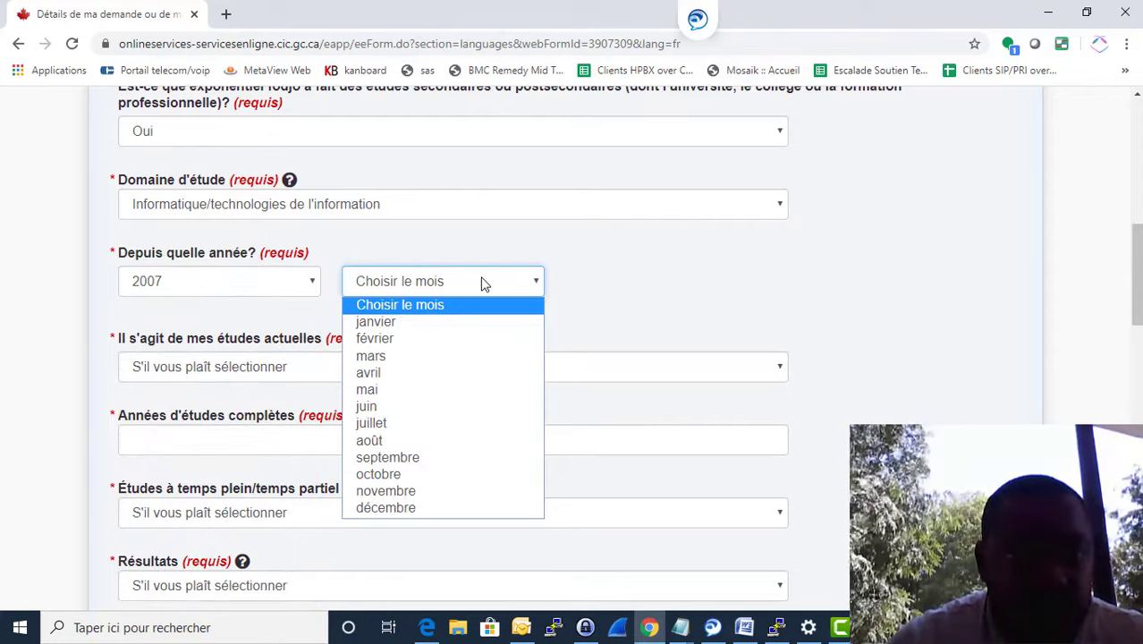
click(401, 455)
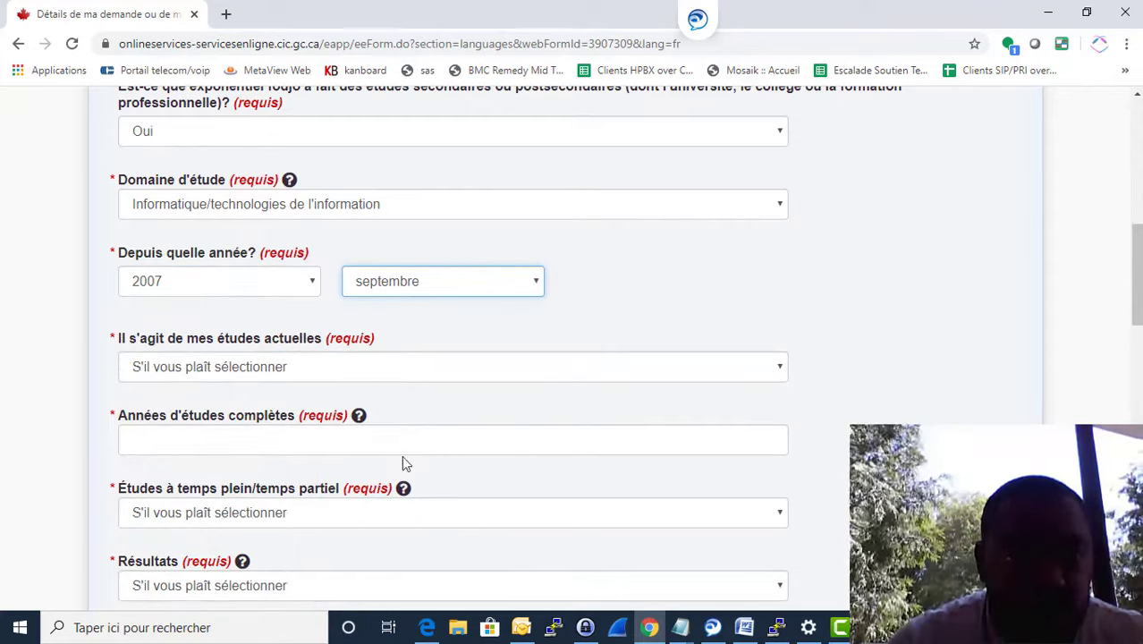
click(379, 365)
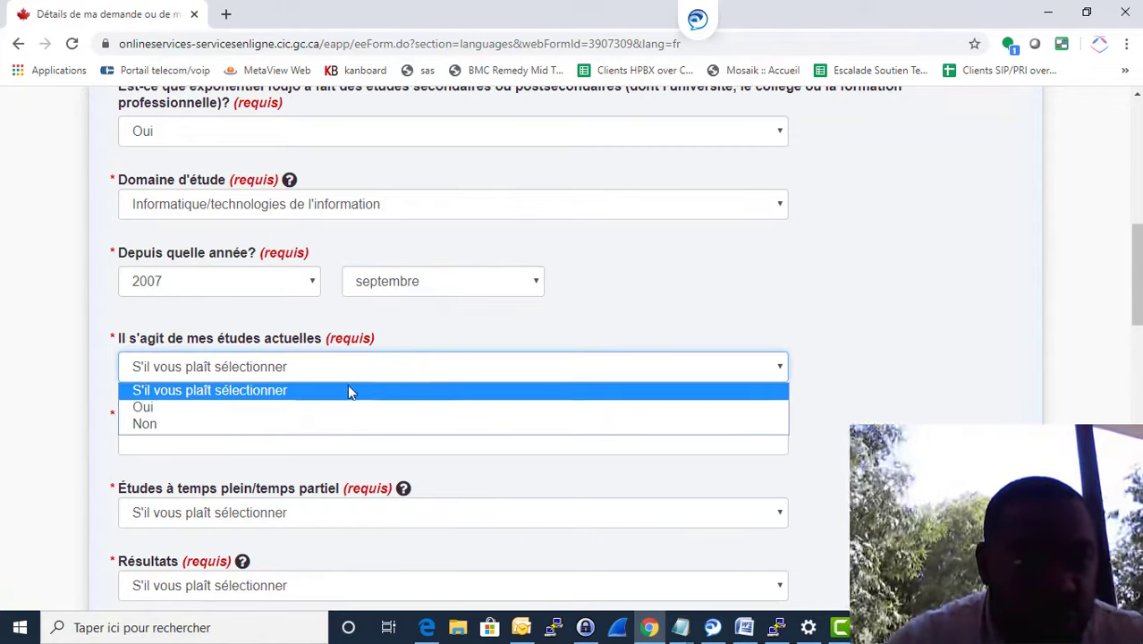
click(305, 425)
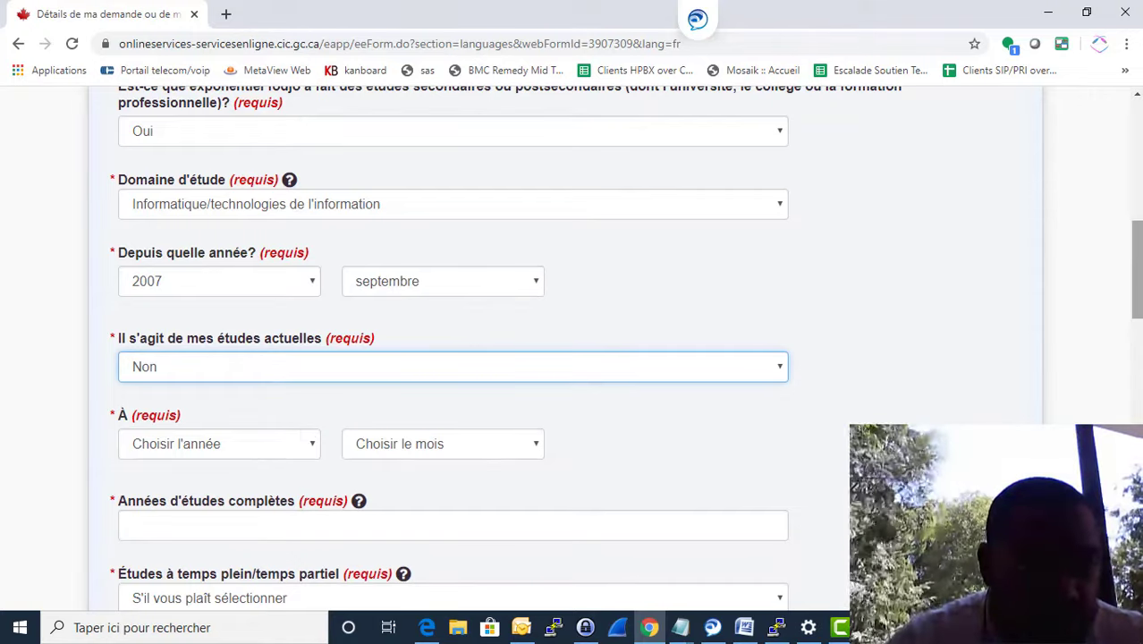
Set the study end to 2008 octobre and correct the start year to 2006
scroll(1138, 286, down, 2)
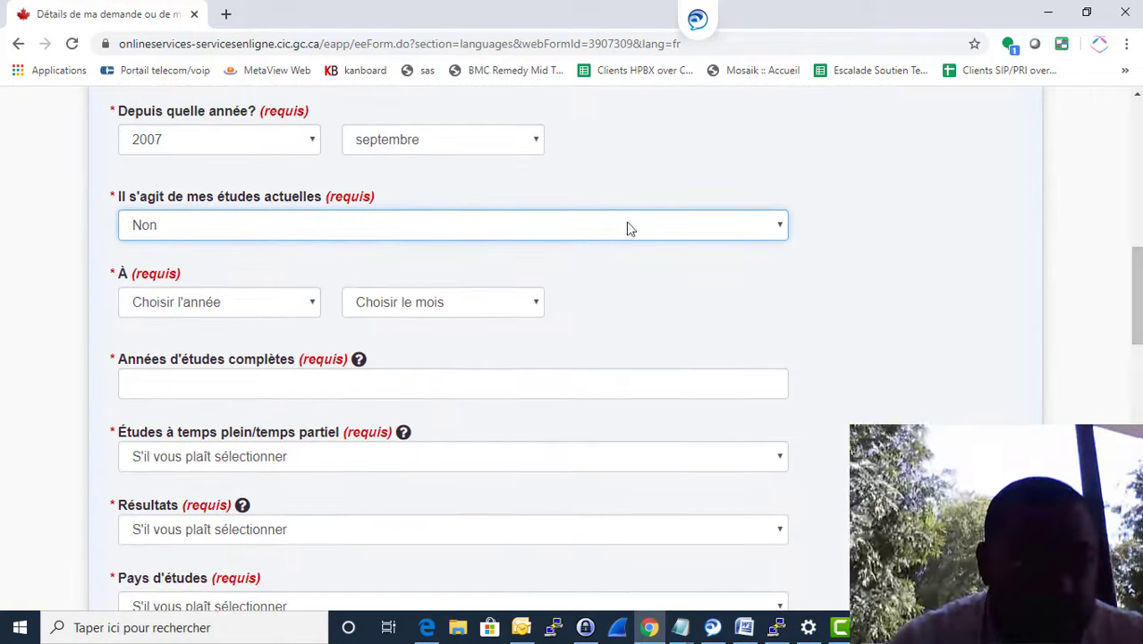
click(276, 308)
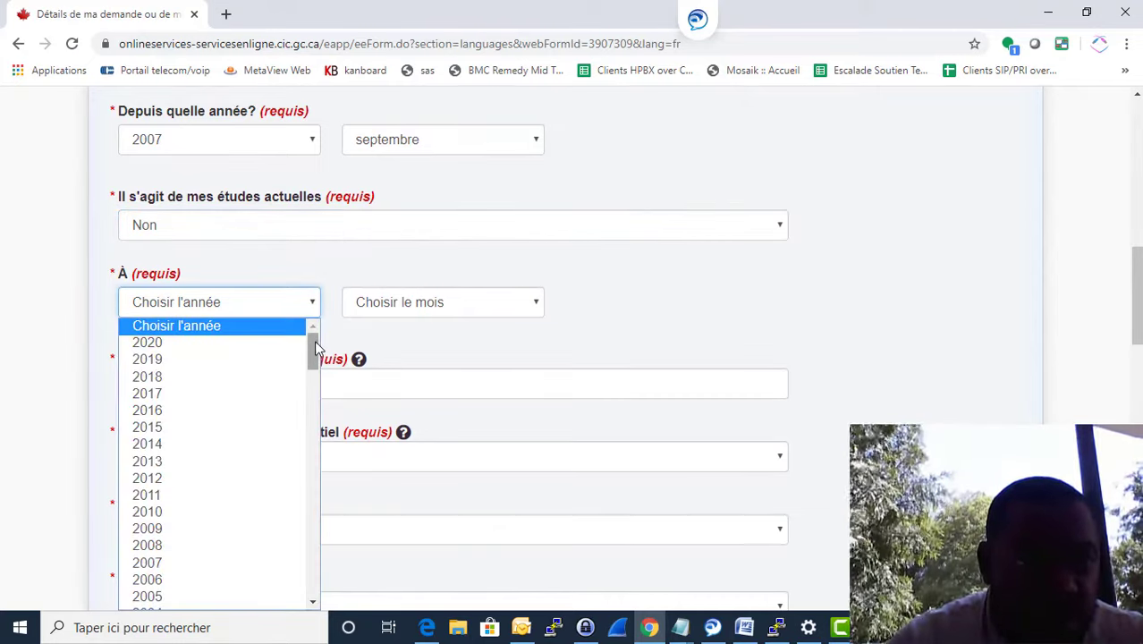
drag(312, 344, 316, 359)
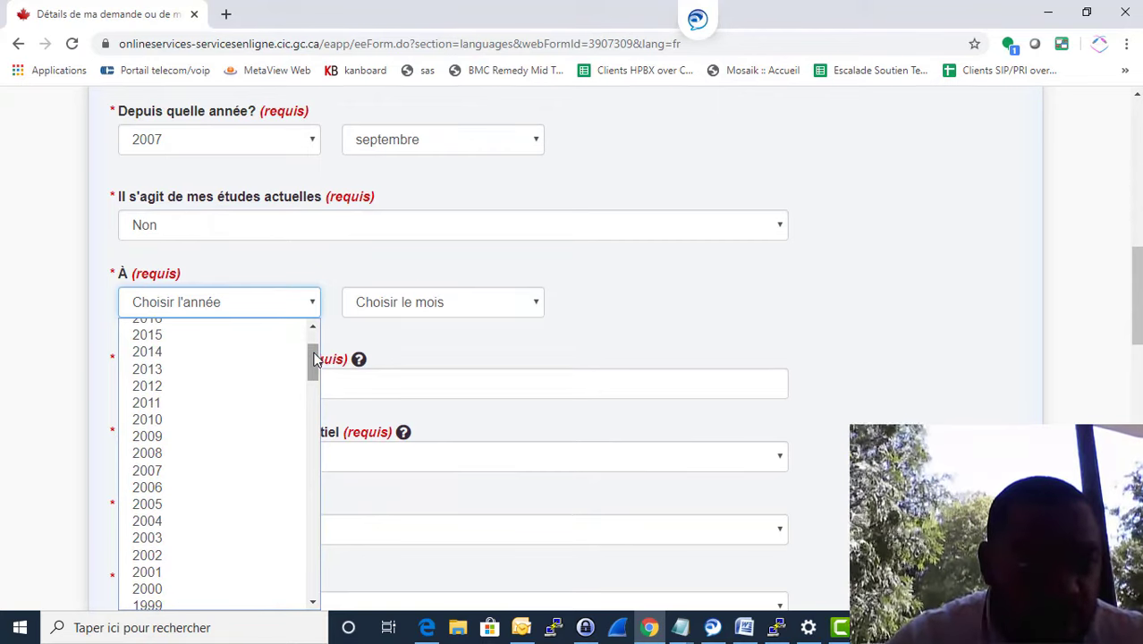
click(206, 456)
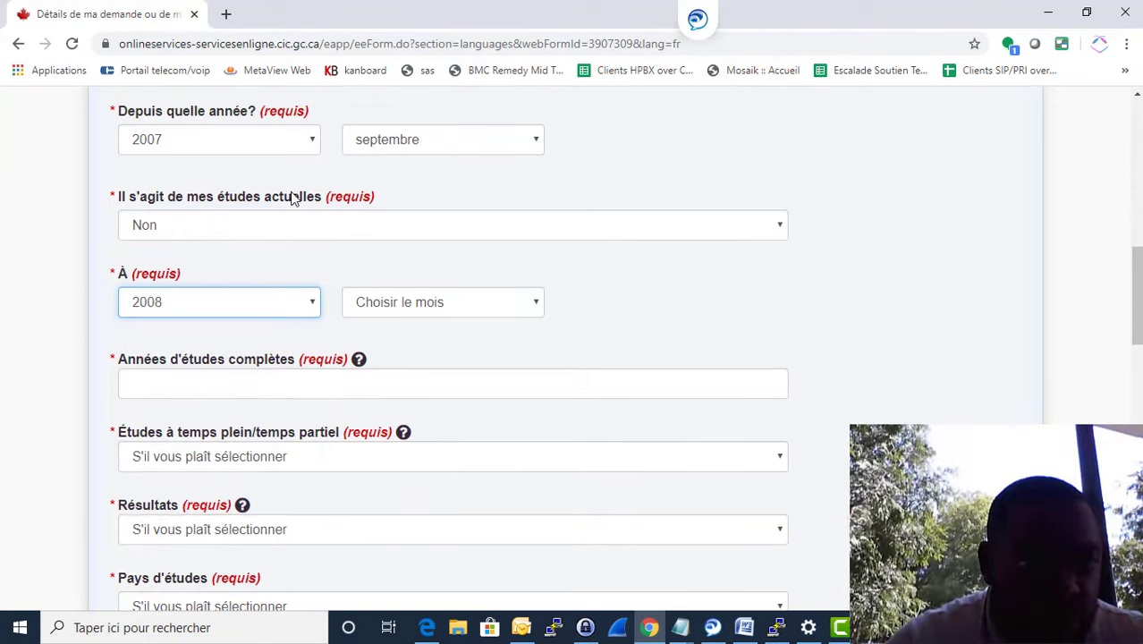
click(304, 147)
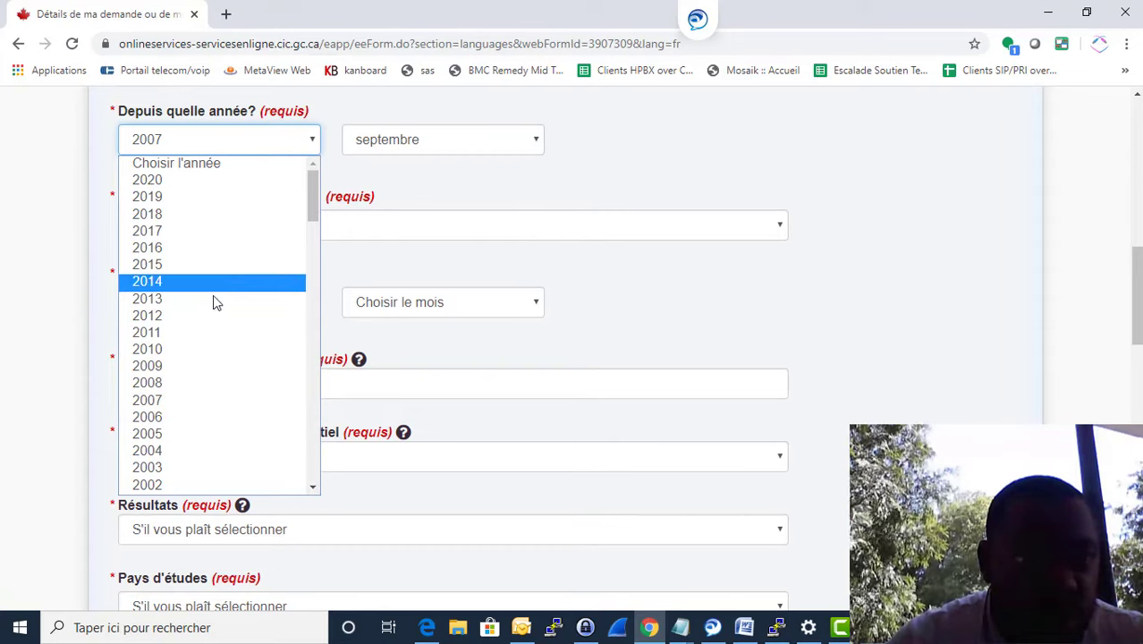
click(184, 417)
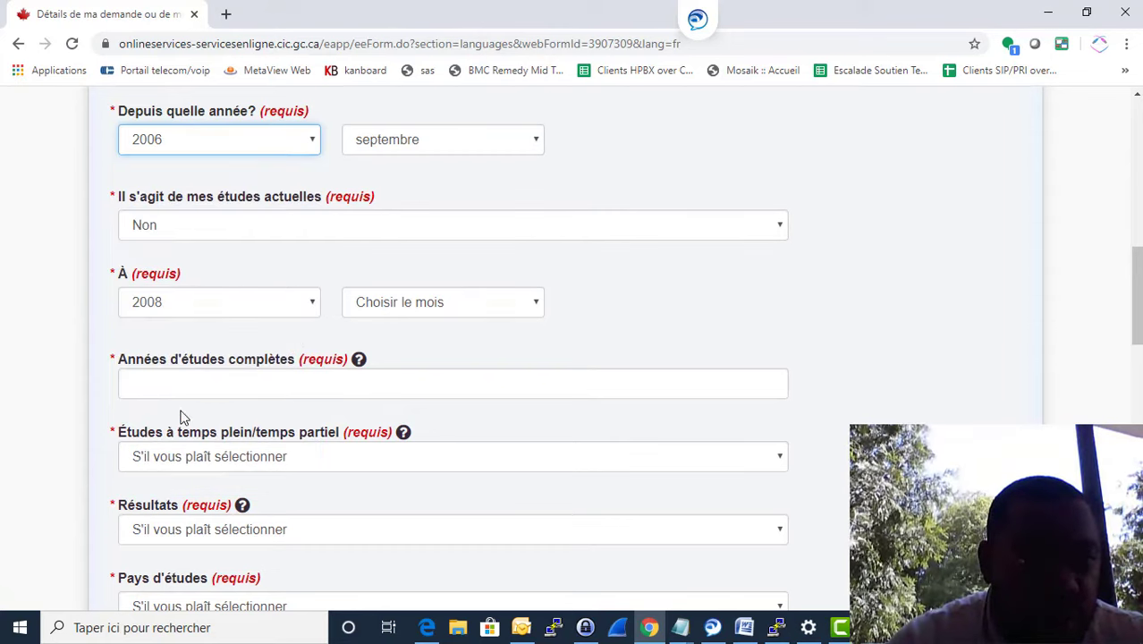
click(474, 304)
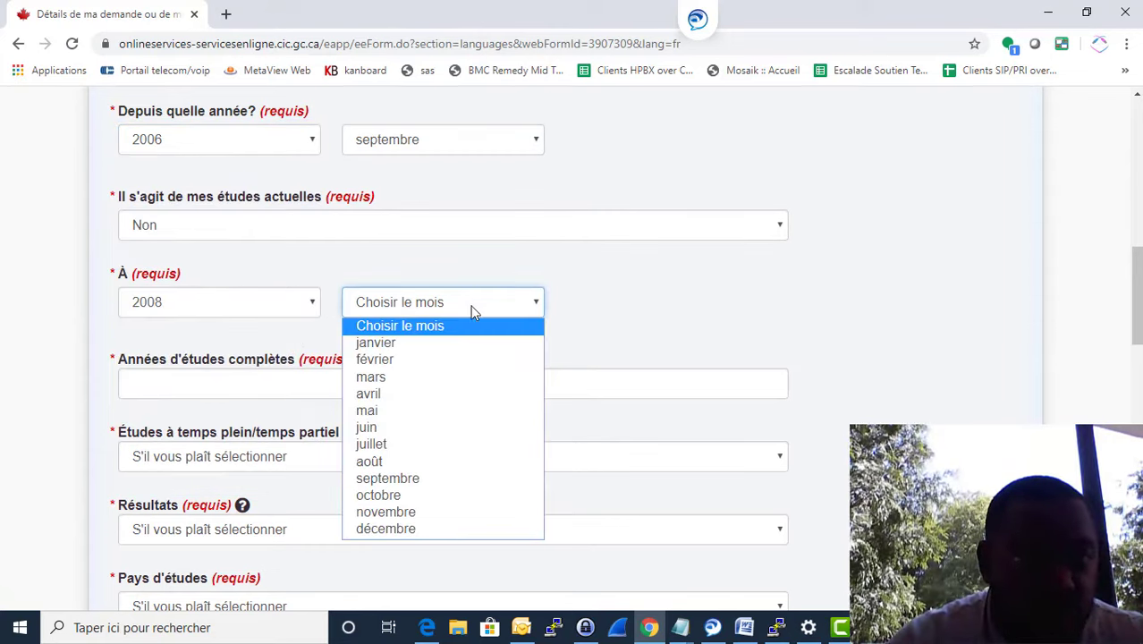
click(408, 494)
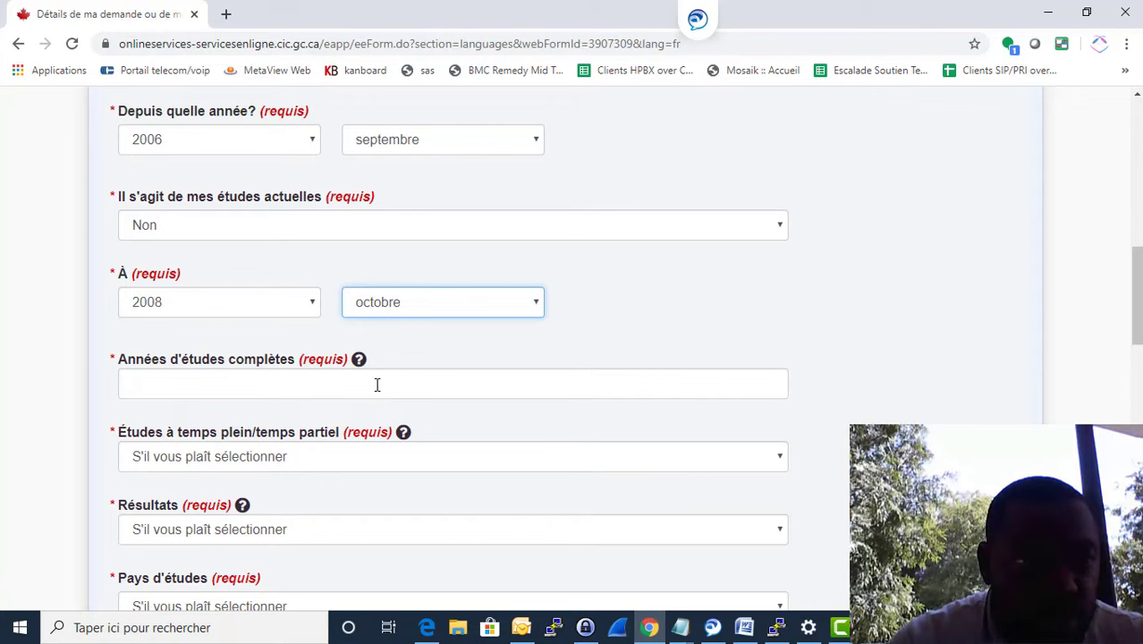
Enter 2008 as completed years of study and mark the studies full time
click(319, 383)
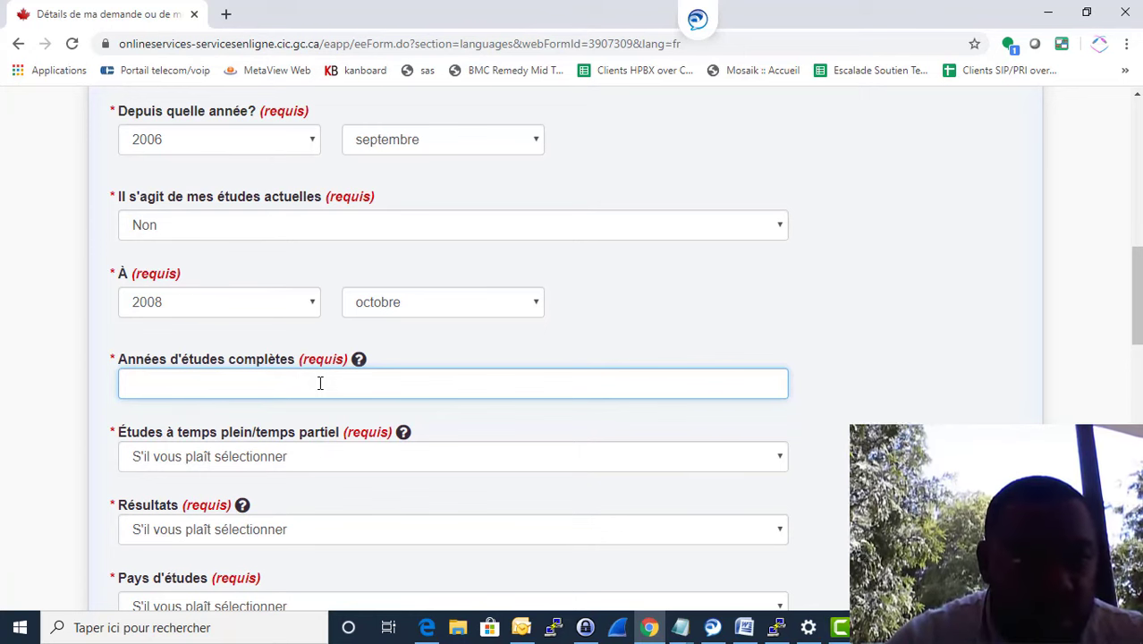
text(2008)
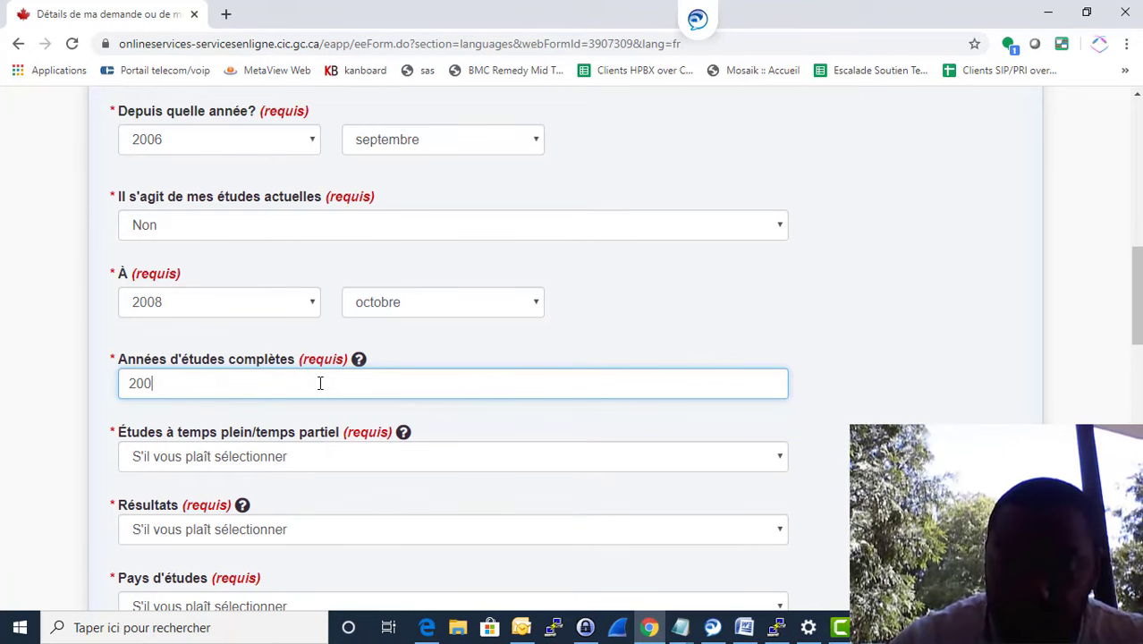
click(340, 461)
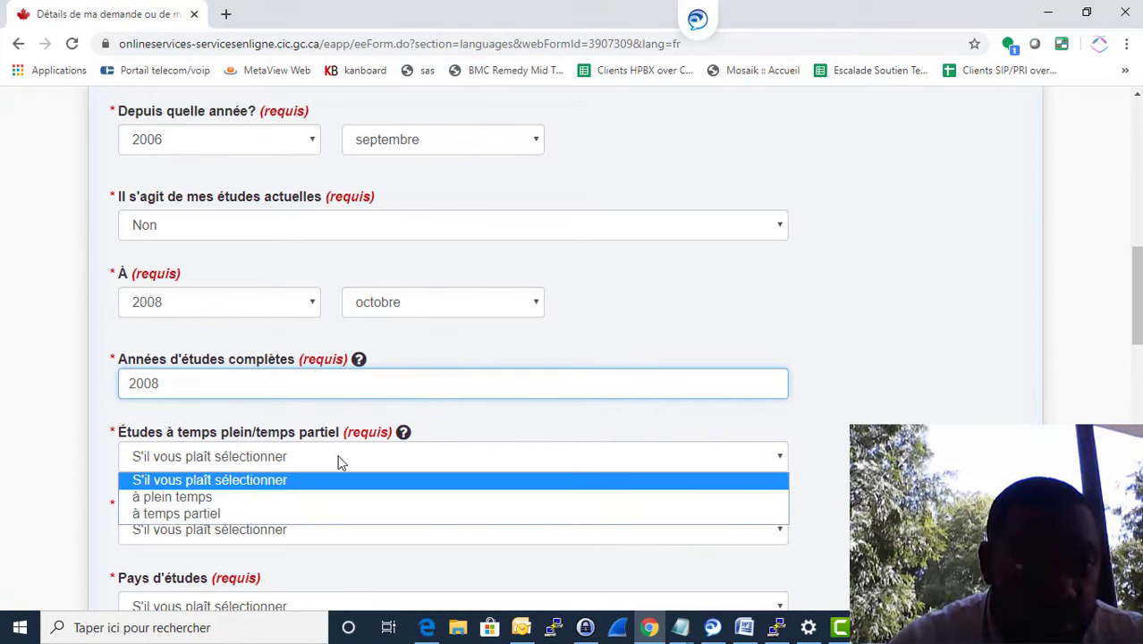
click(302, 499)
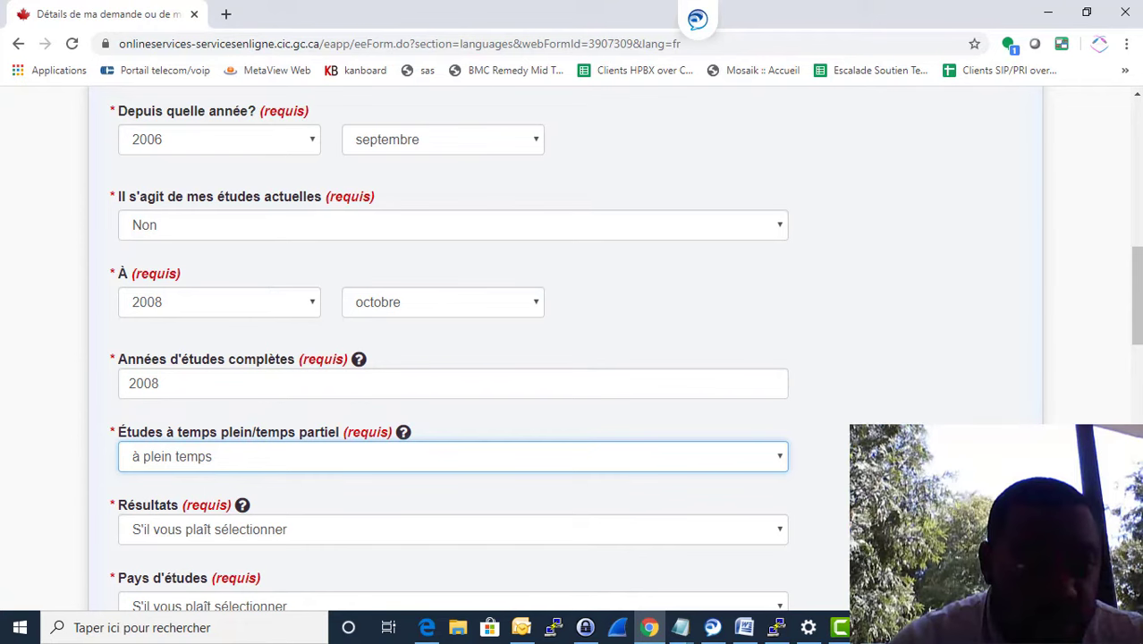
scroll(1066, 345, down, 3)
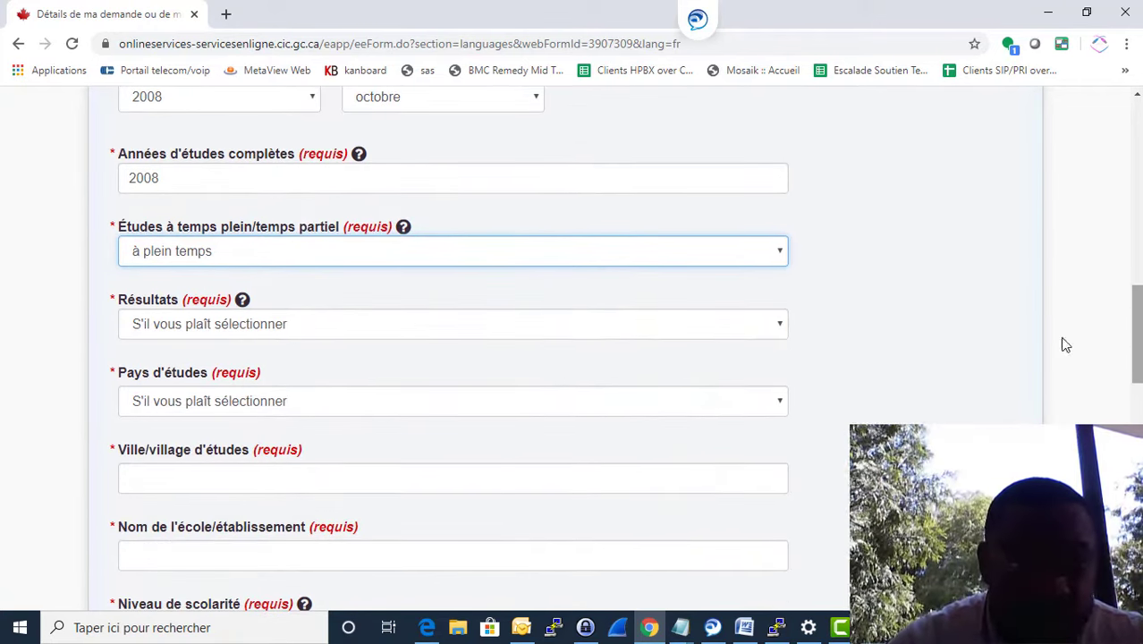
Record that a certificate or diploma was issued, with Cameroun as the country of study
click(425, 325)
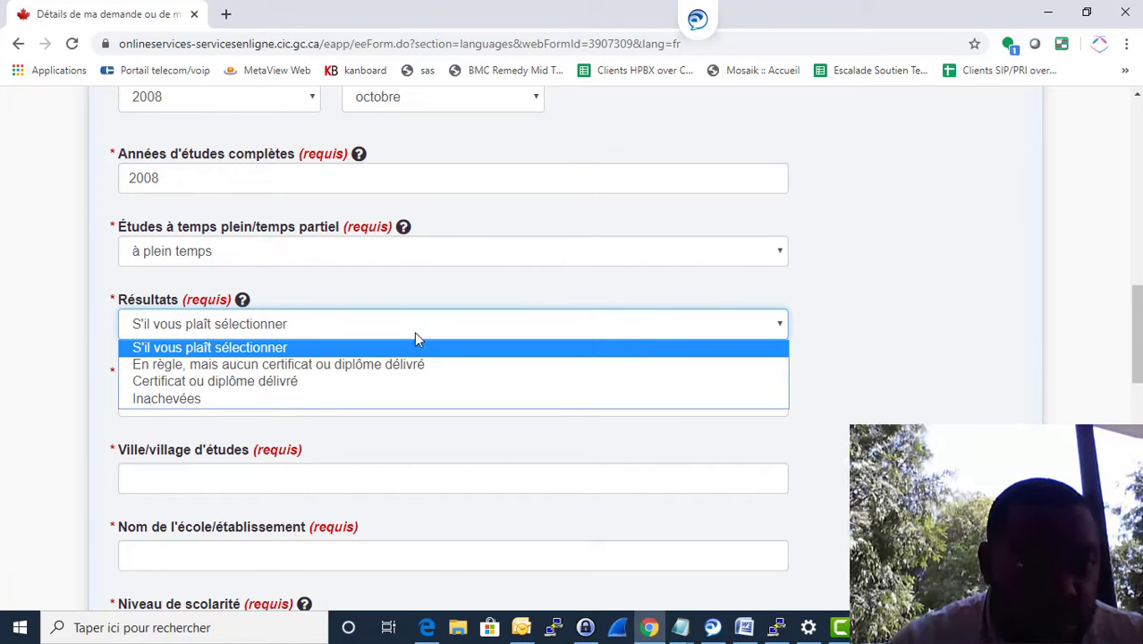
click(362, 383)
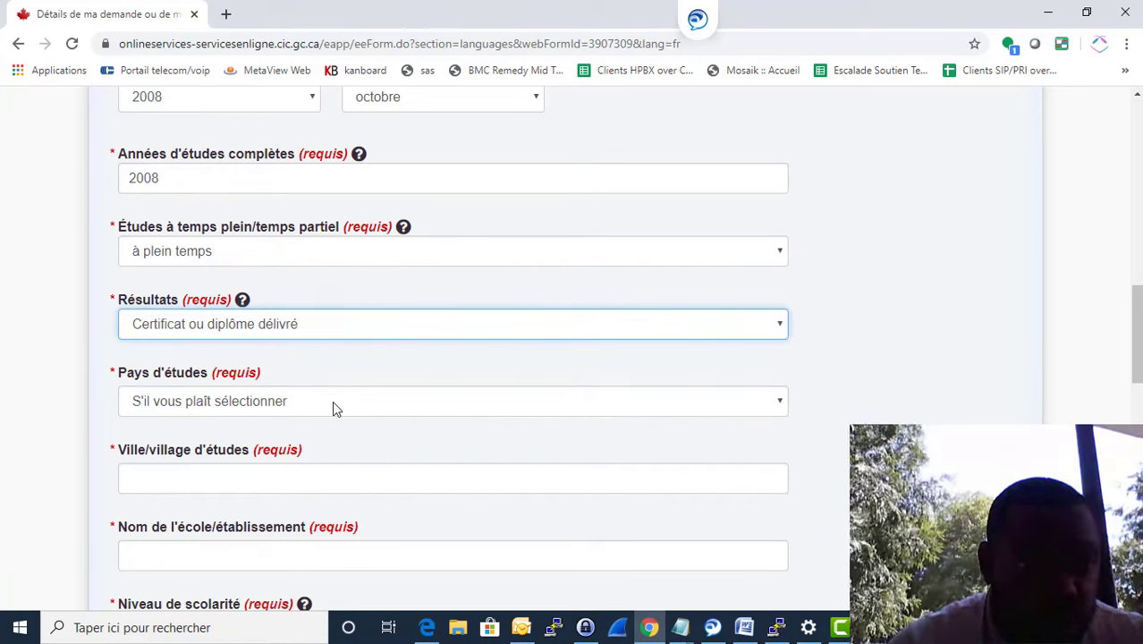
click(331, 401)
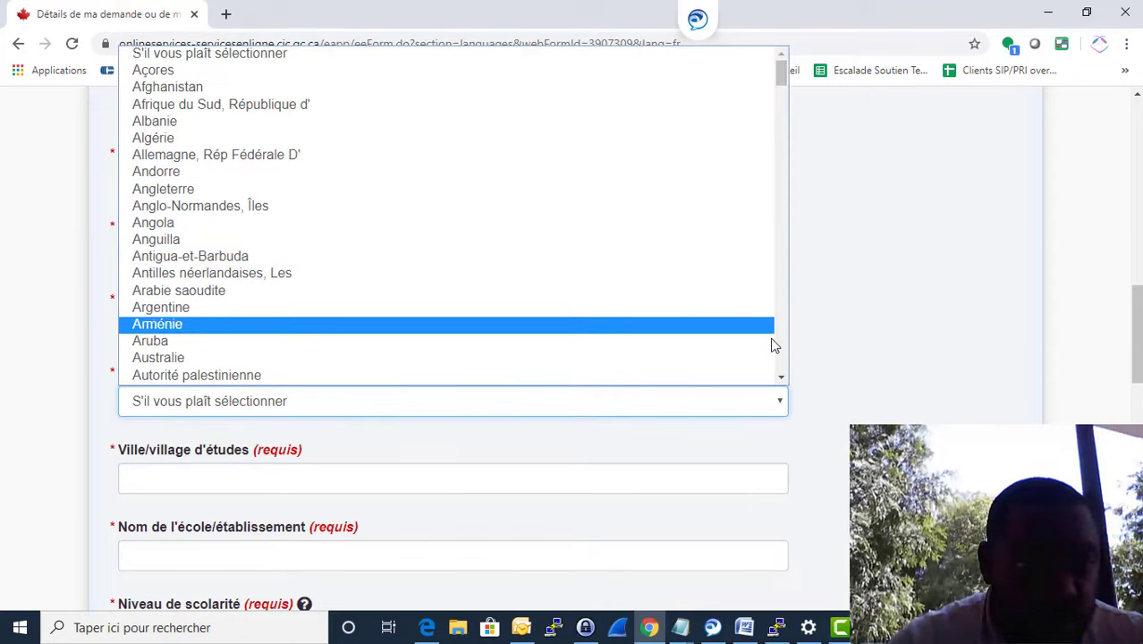
click(781, 376)
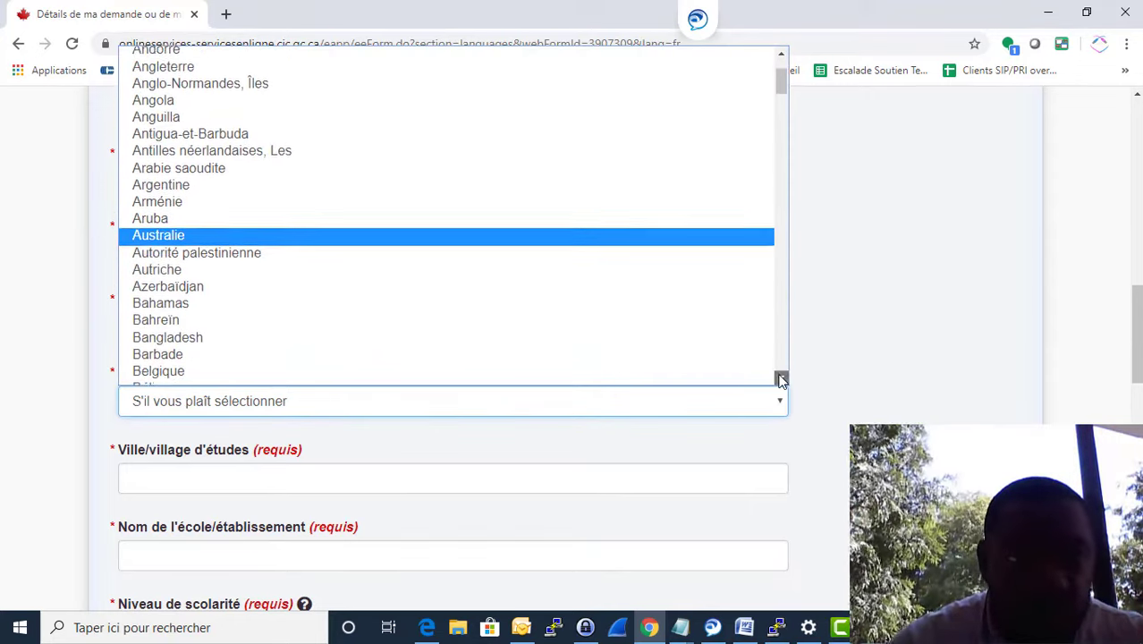
drag(781, 380, 781, 380)
click(576, 328)
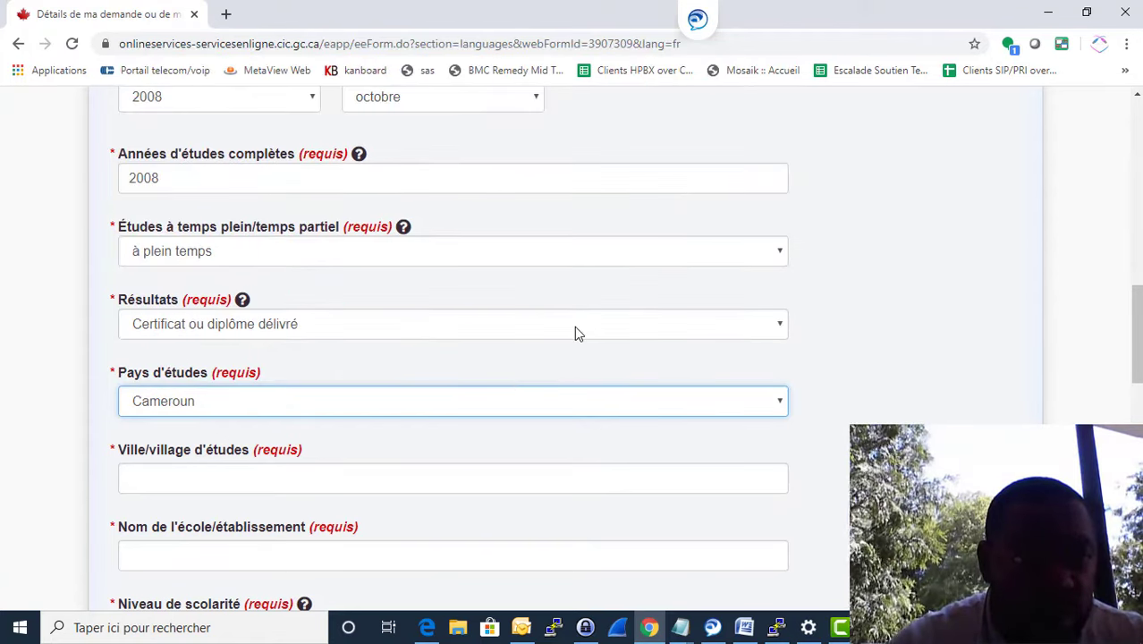
Enter douala as the study city and ISTDI as the school name
click(266, 478)
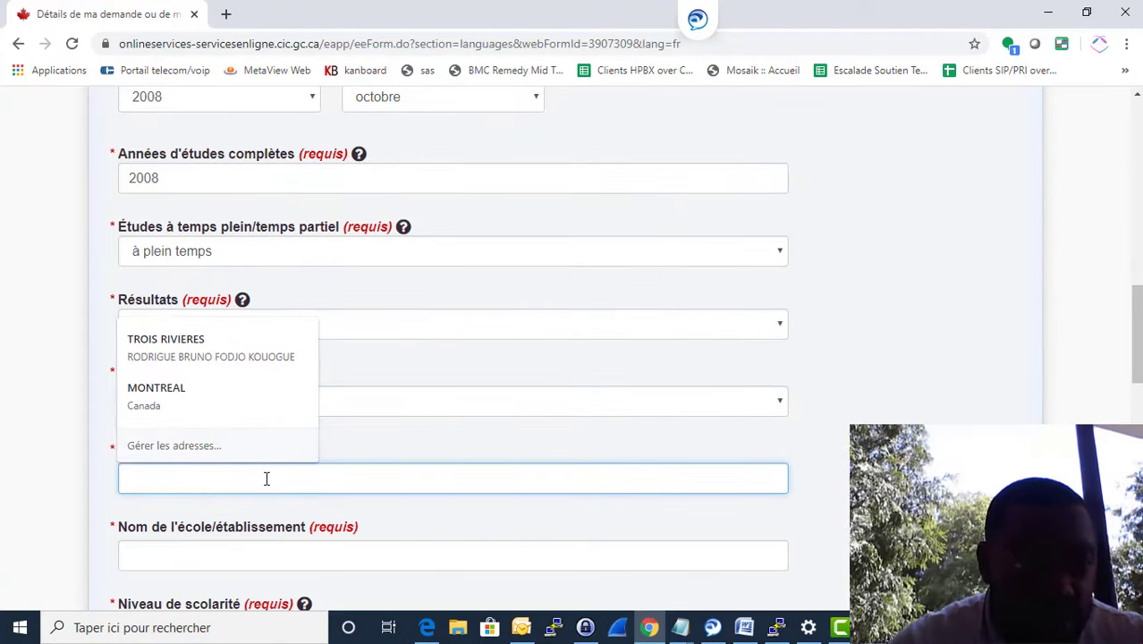
text(do)
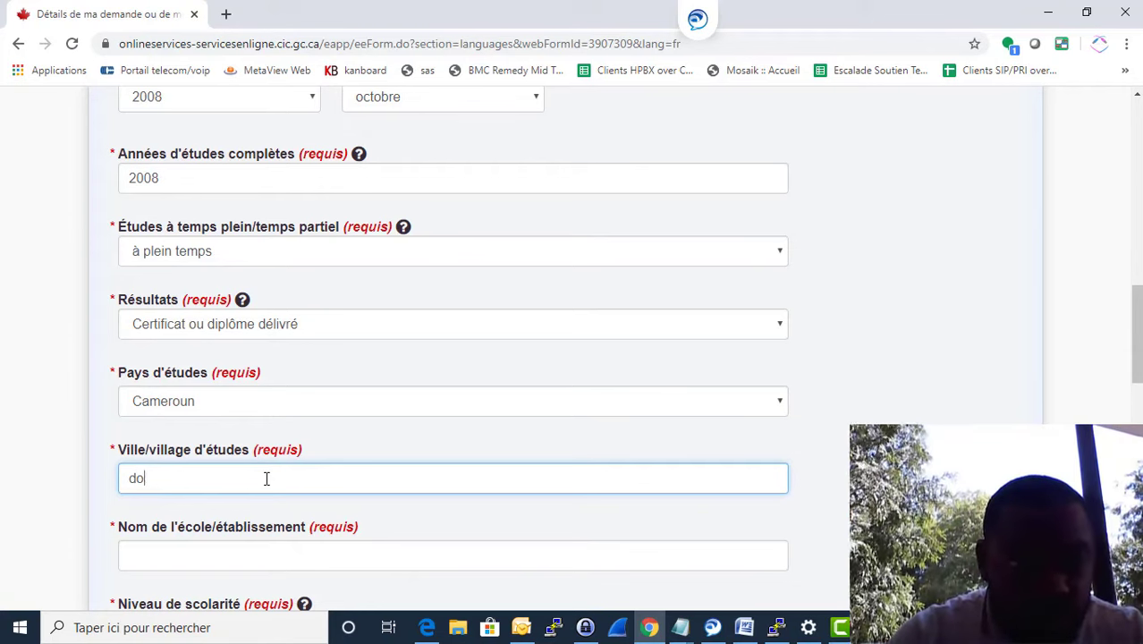
text(uala)
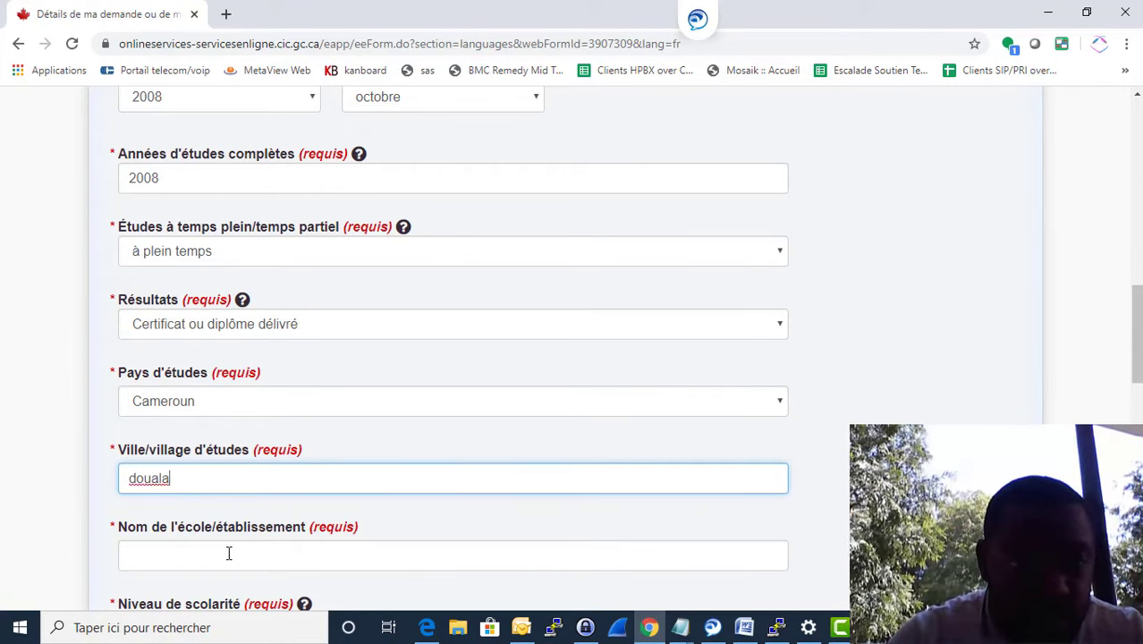
click(229, 553)
text(ISTDI)
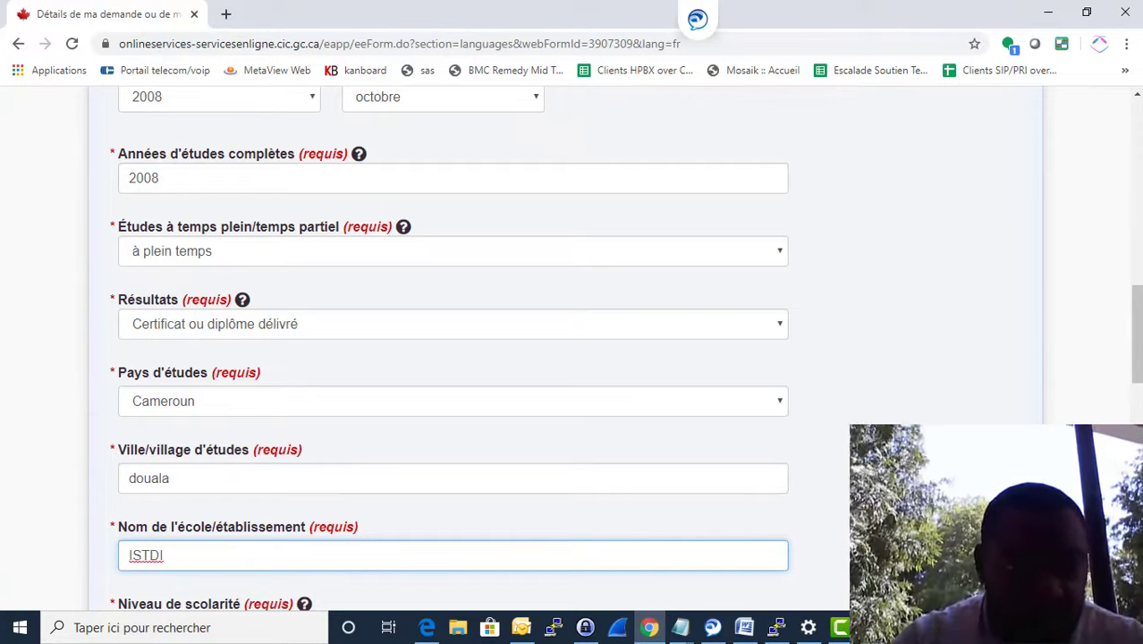
drag(1137, 369, 1135, 418)
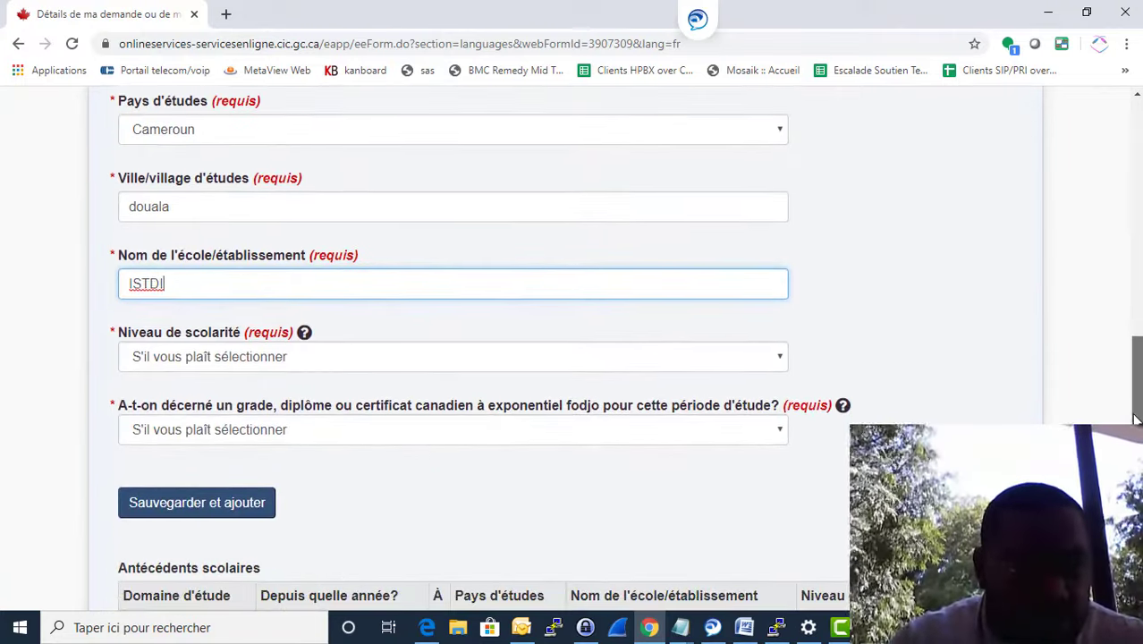
Choose the two-year postsecondary diploma as the education level and try saving the entry
click(768, 359)
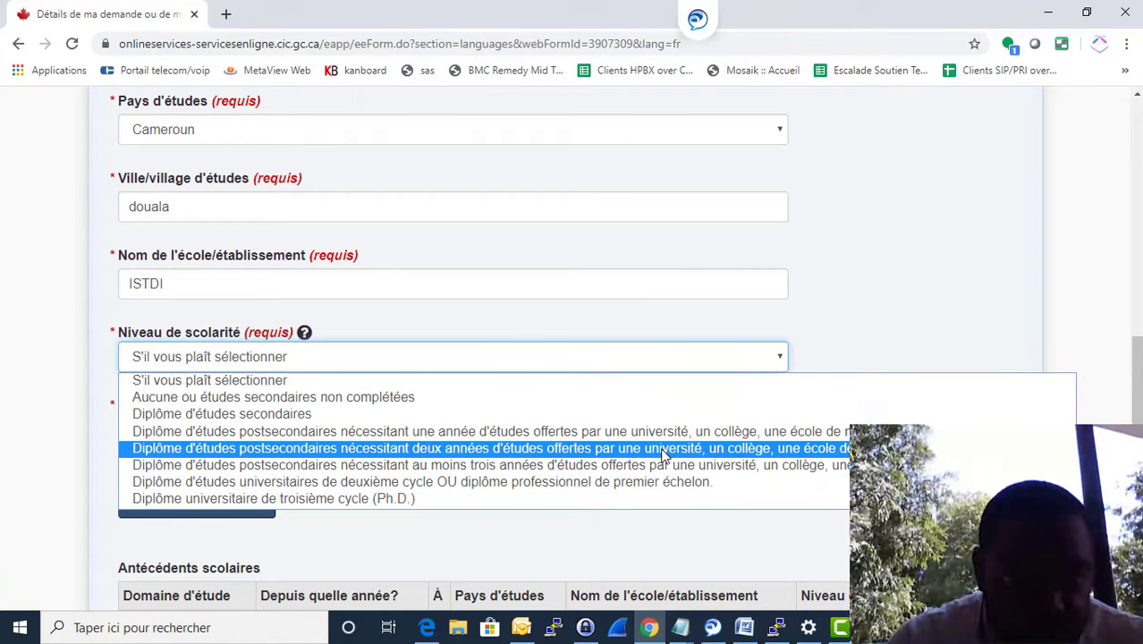
click(664, 456)
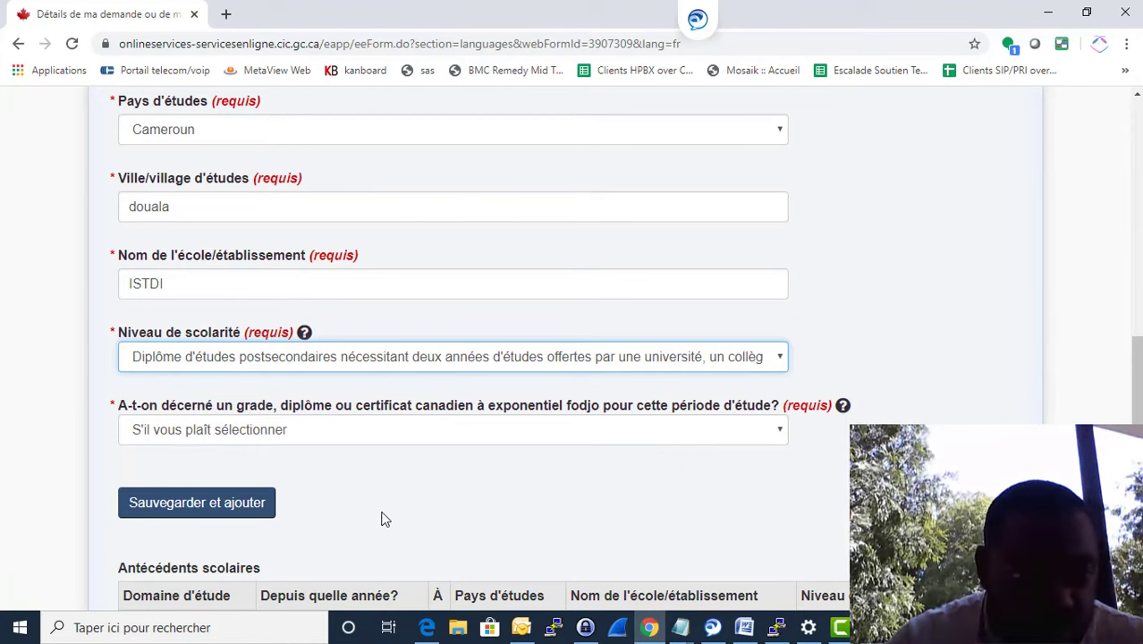
click(235, 511)
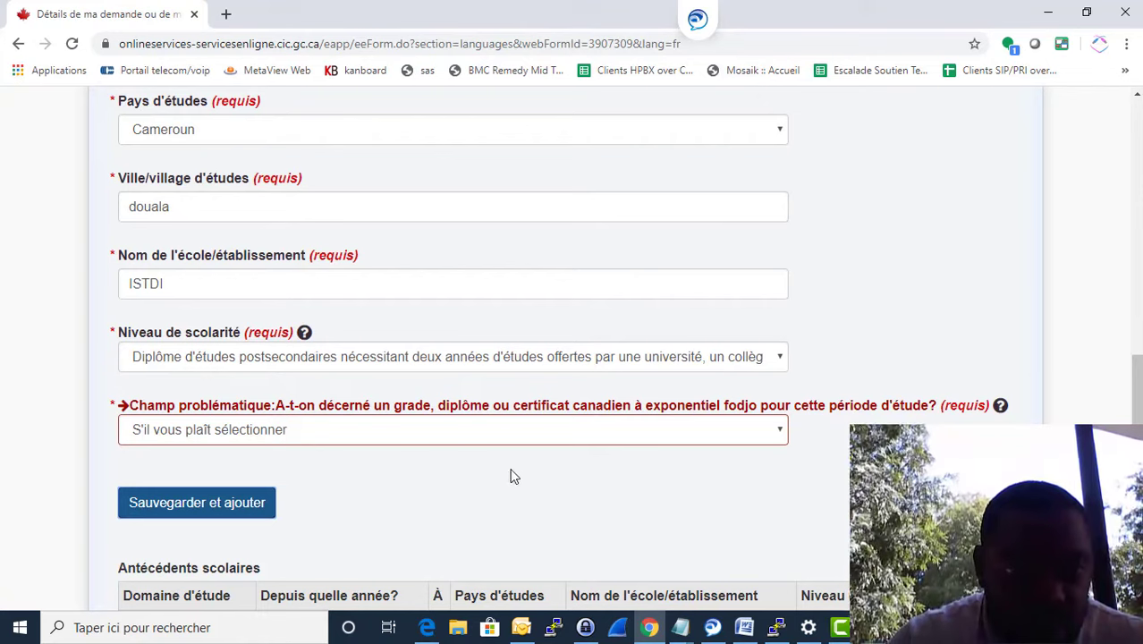
Answer Non to holding a Canadian credential and Oui to having obtained an EDE
click(371, 433)
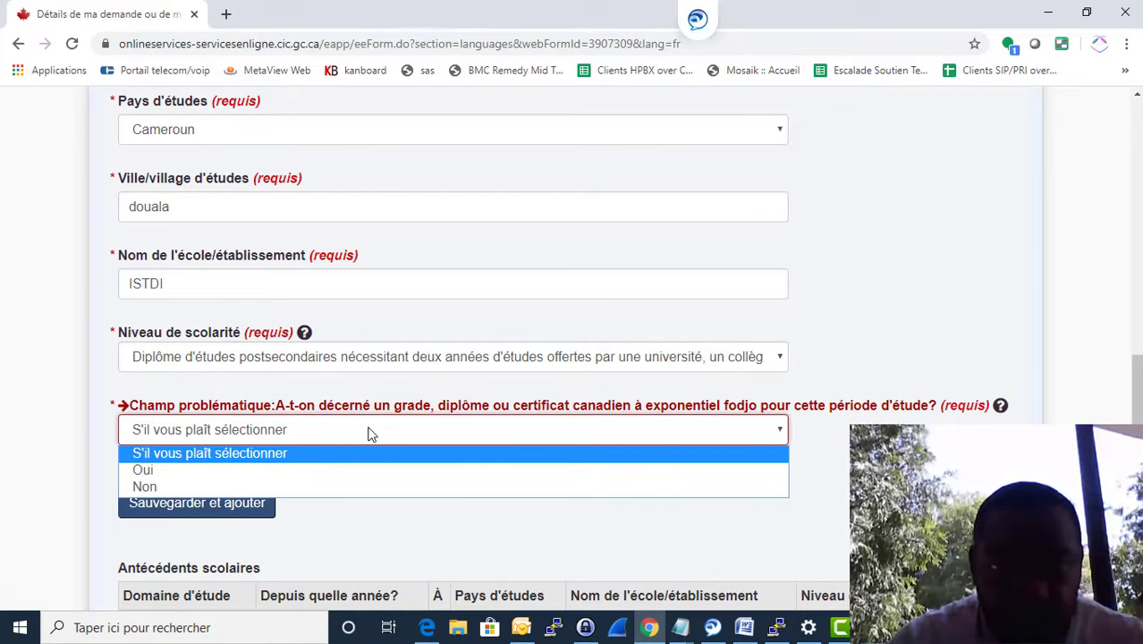
click(324, 471)
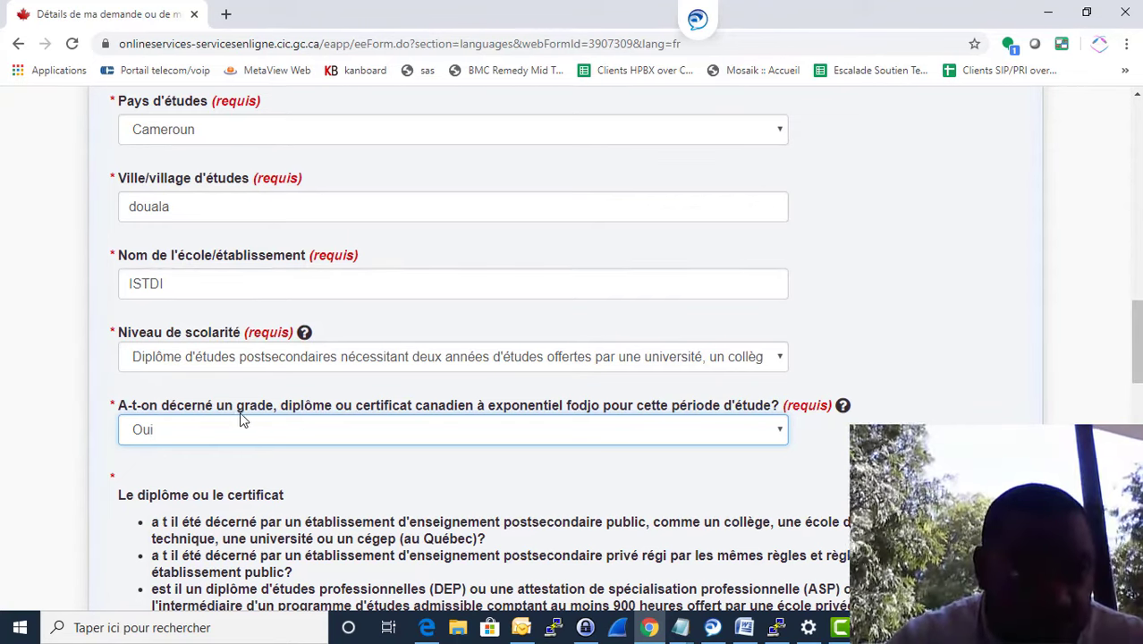
click(461, 430)
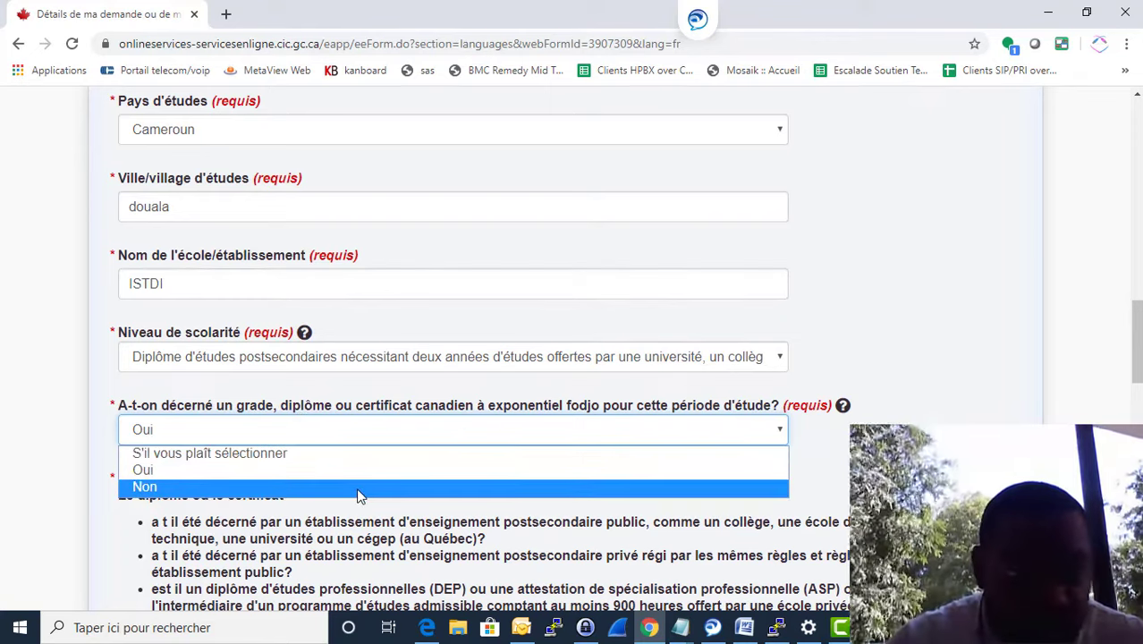
click(358, 486)
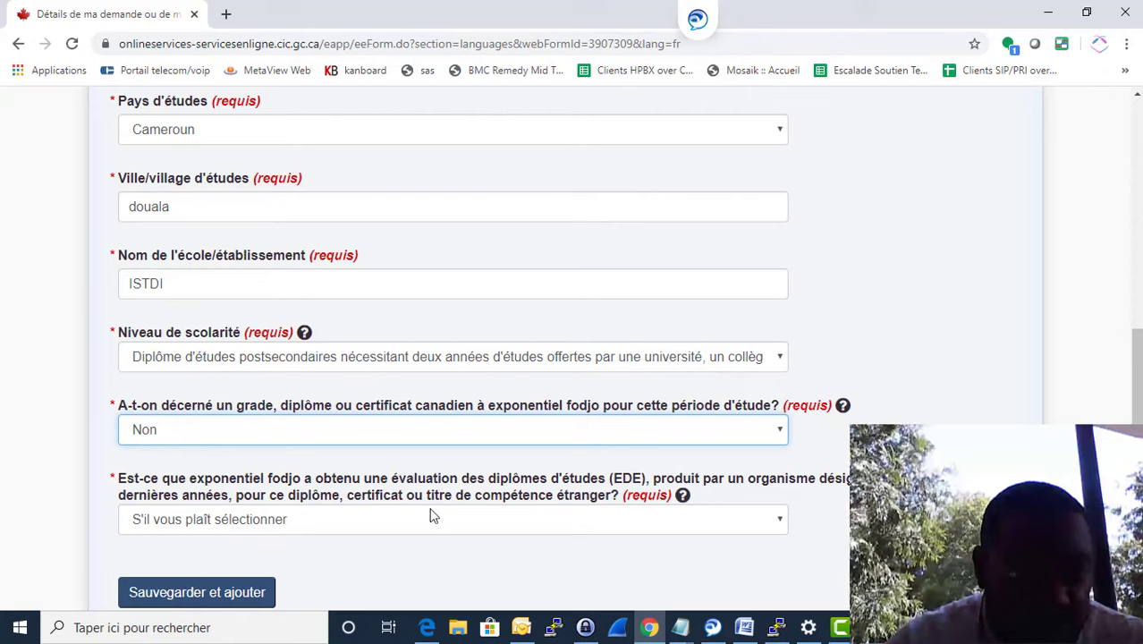
drag(1134, 402, 1134, 421)
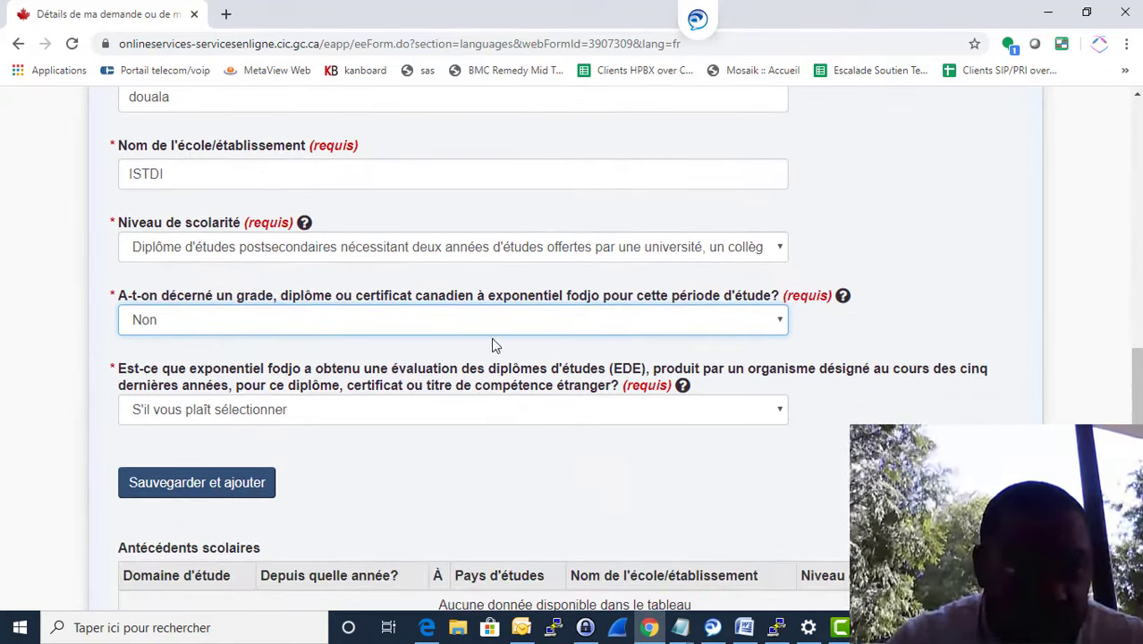
click(400, 414)
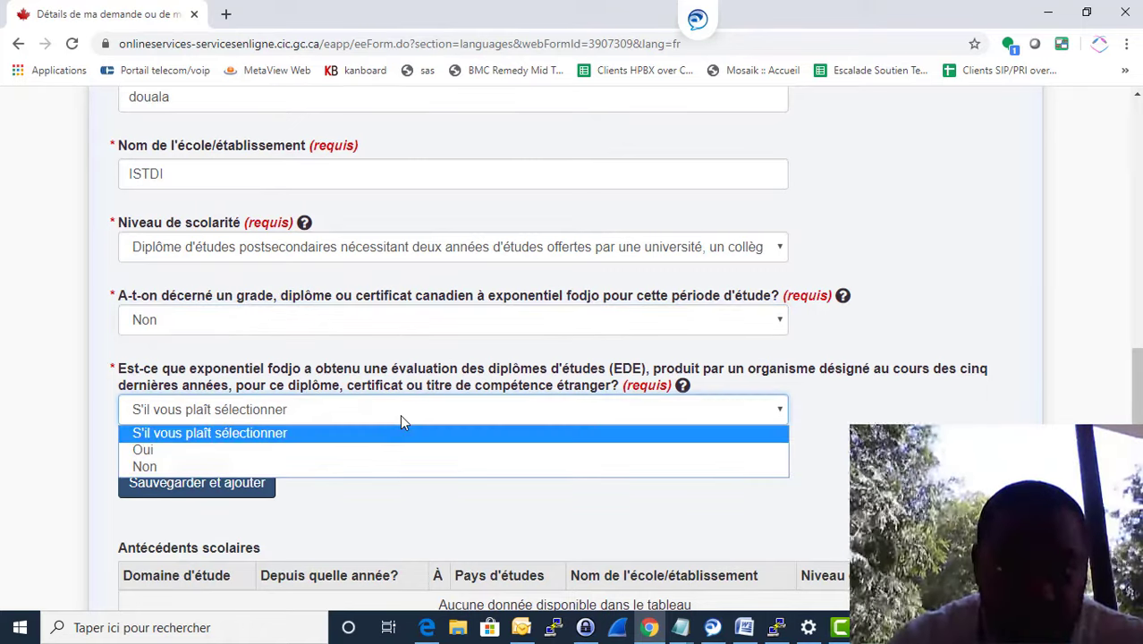
click(358, 450)
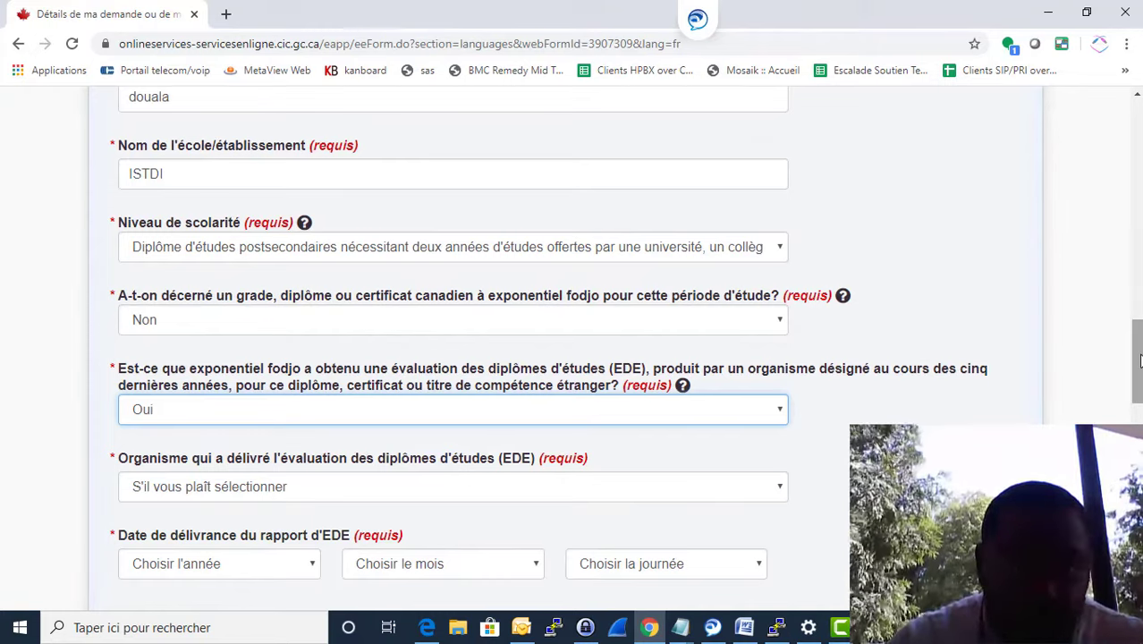
Pick World Education Services as the EDE organisation and set the issue year to 2019
scroll(1139, 360, down, 2)
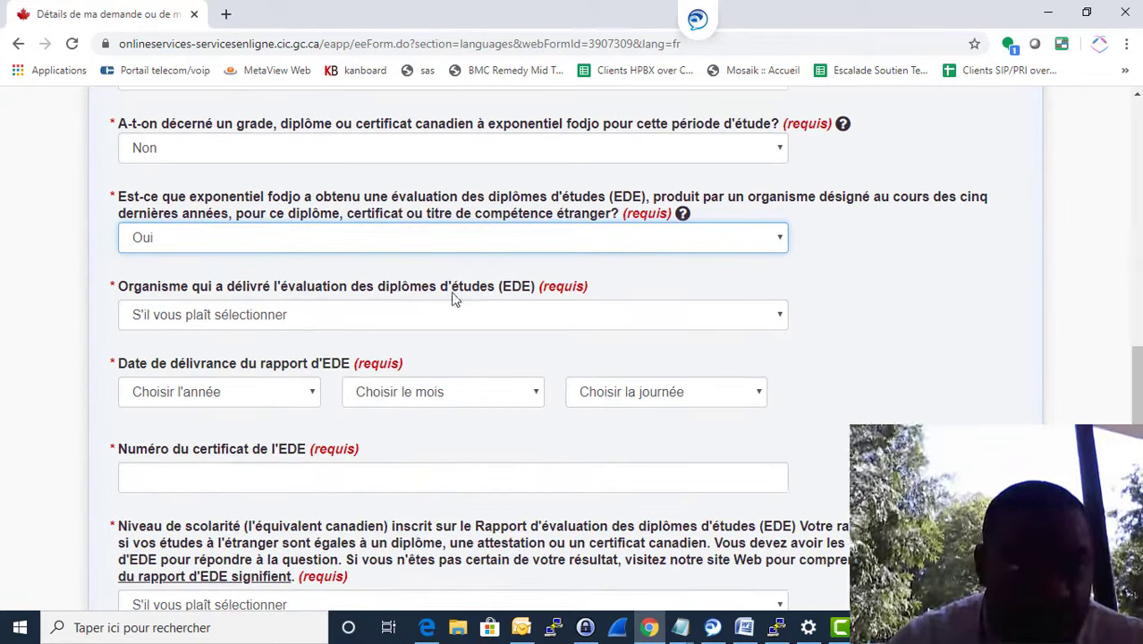
click(411, 324)
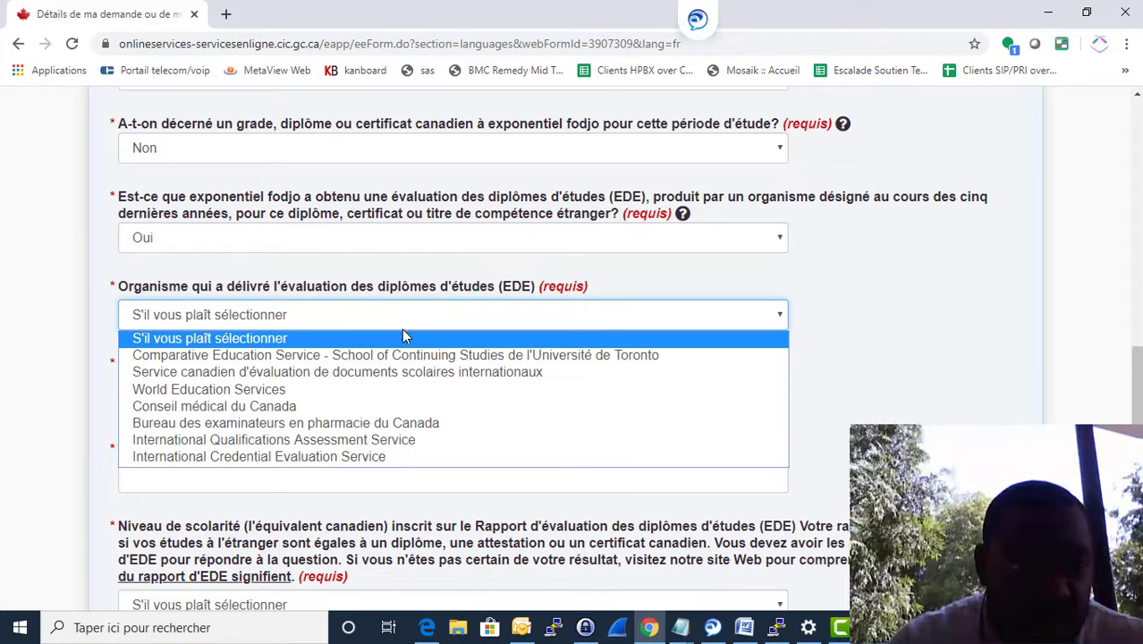
click(365, 390)
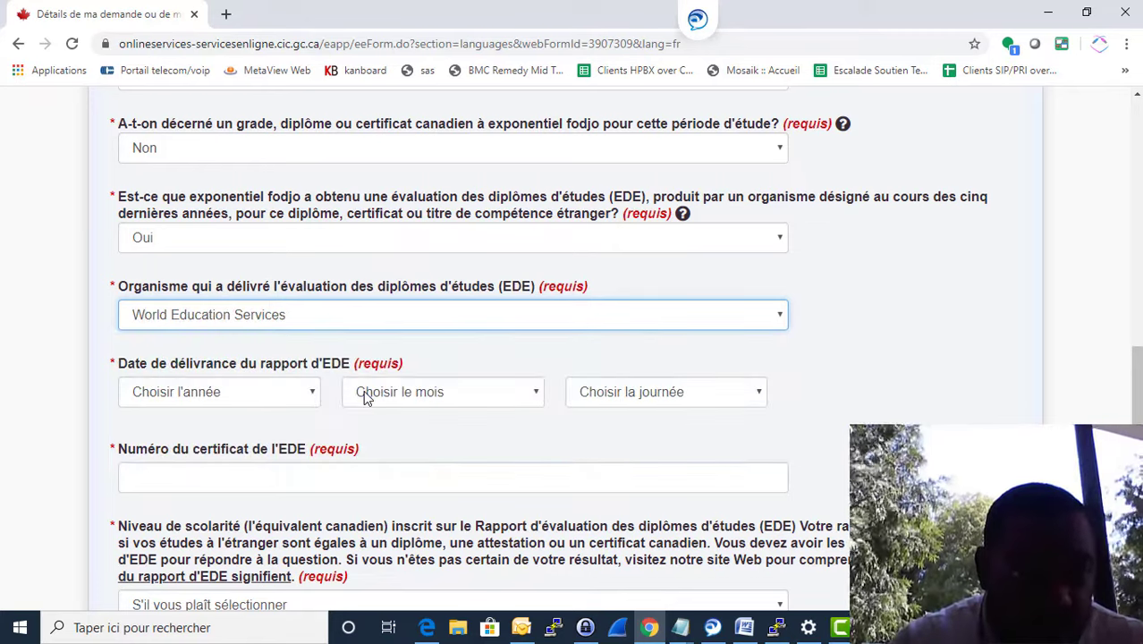
click(305, 397)
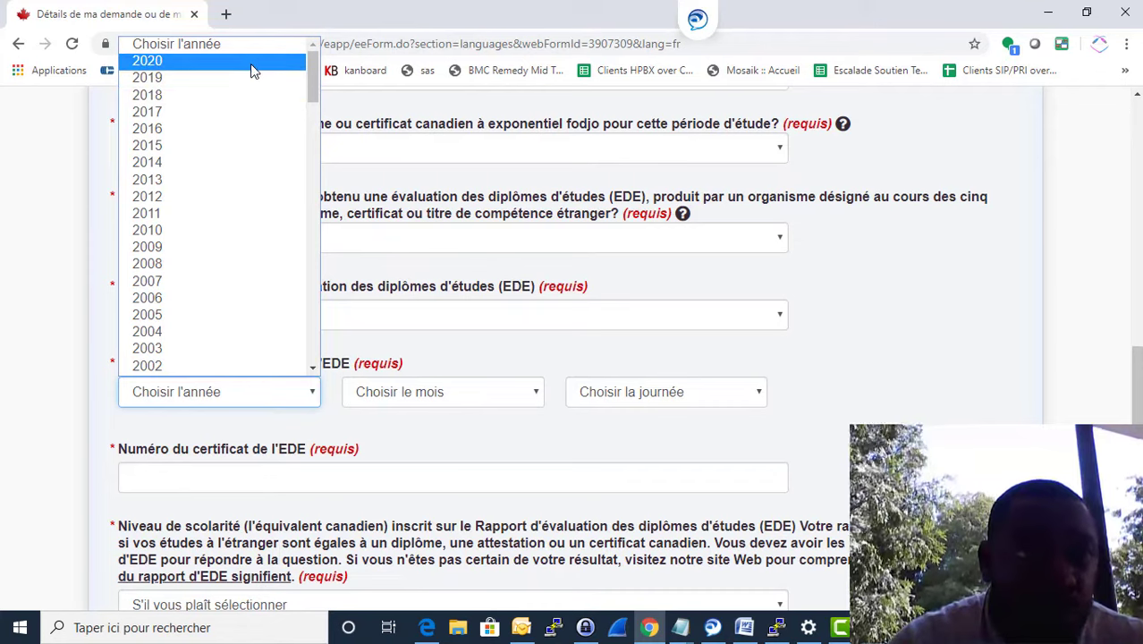
click(250, 72)
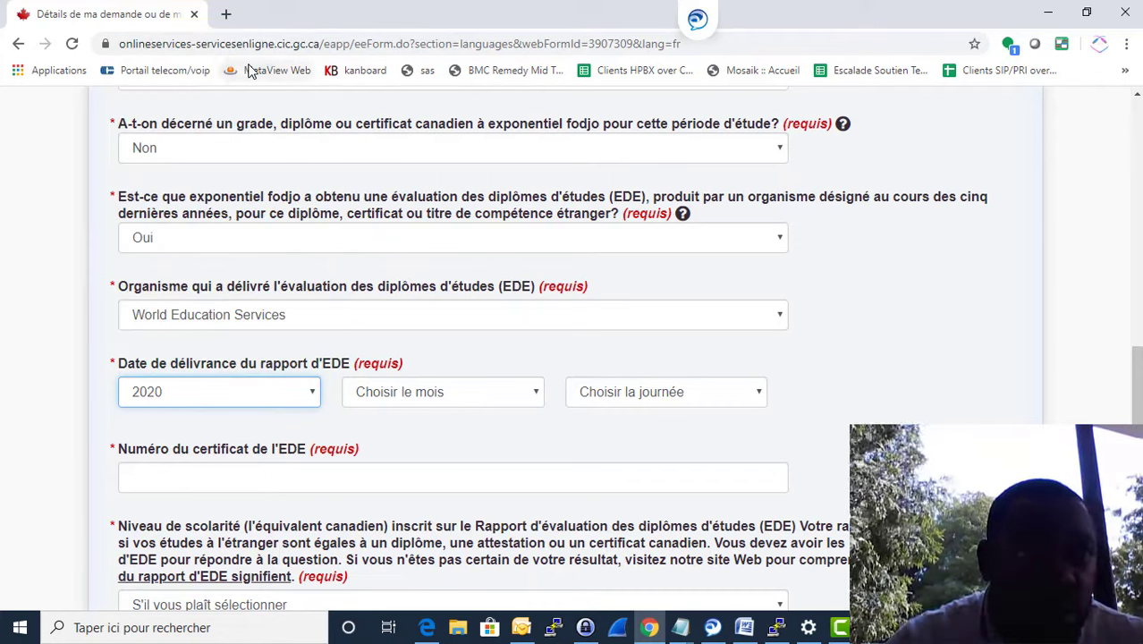
click(459, 398)
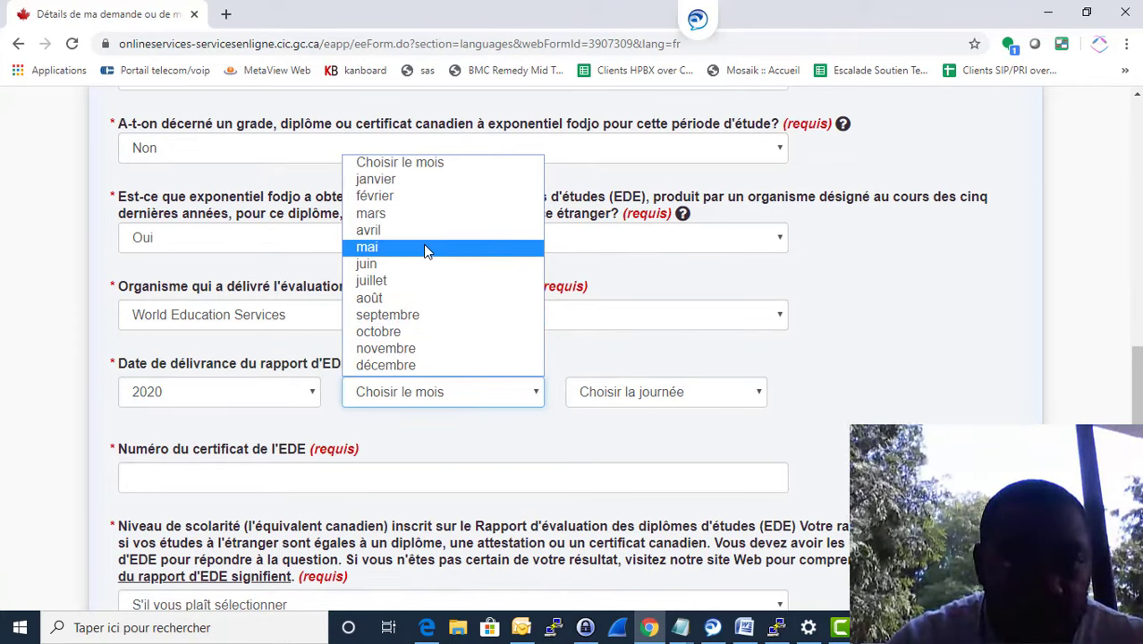
click(297, 393)
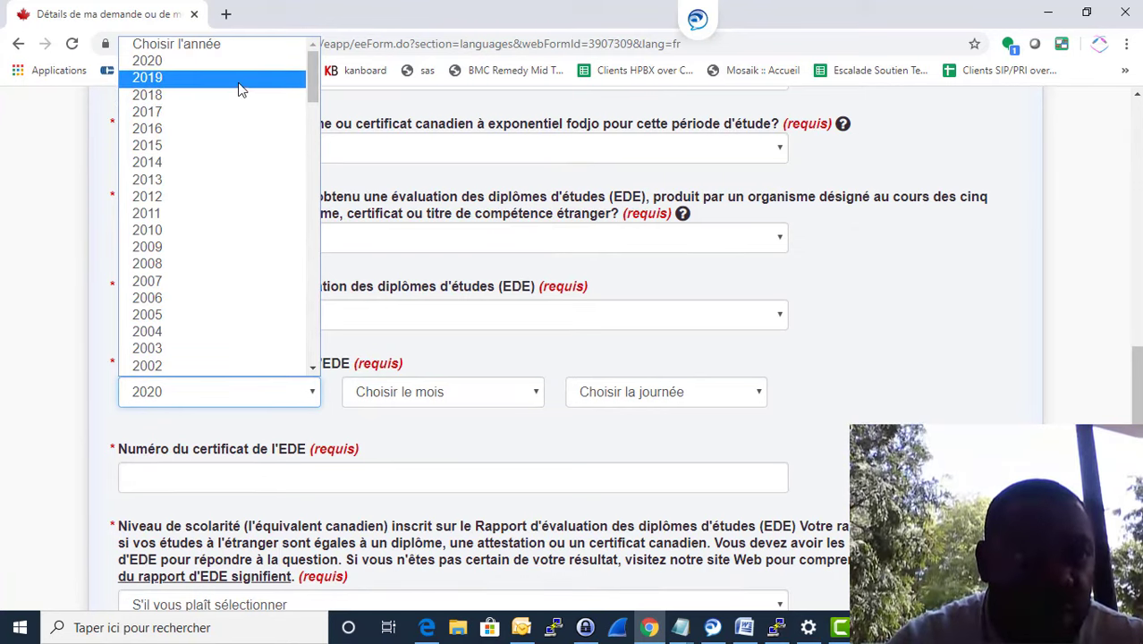
click(239, 81)
Set the report issue month to mars and the day to 15
click(471, 393)
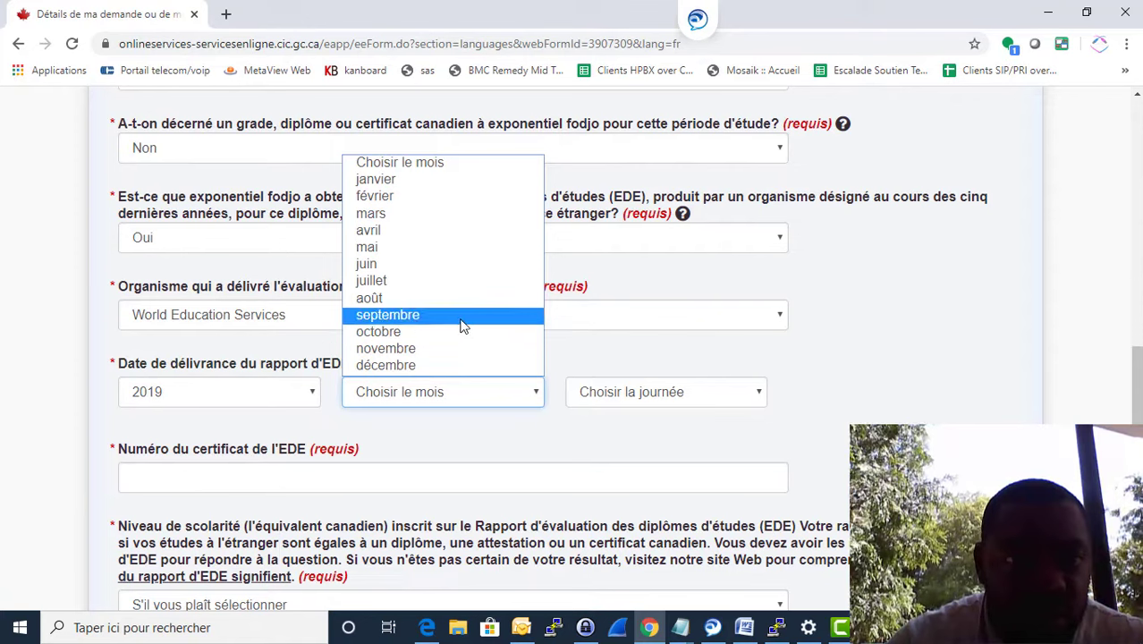
click(447, 219)
click(700, 400)
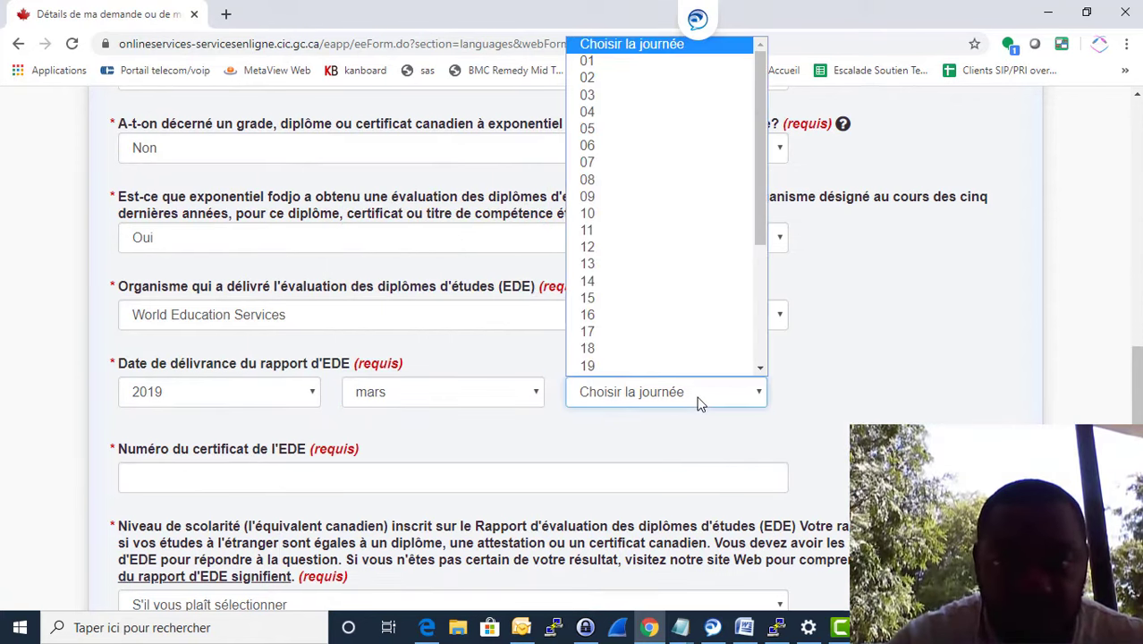
click(662, 302)
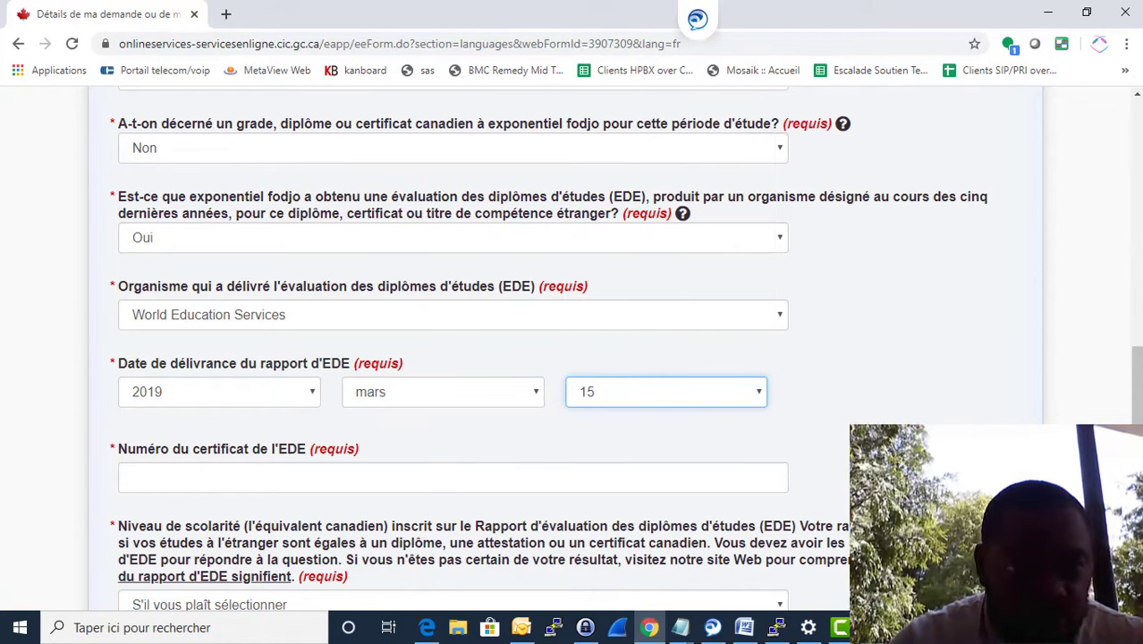
scroll(1137, 393, down, 1)
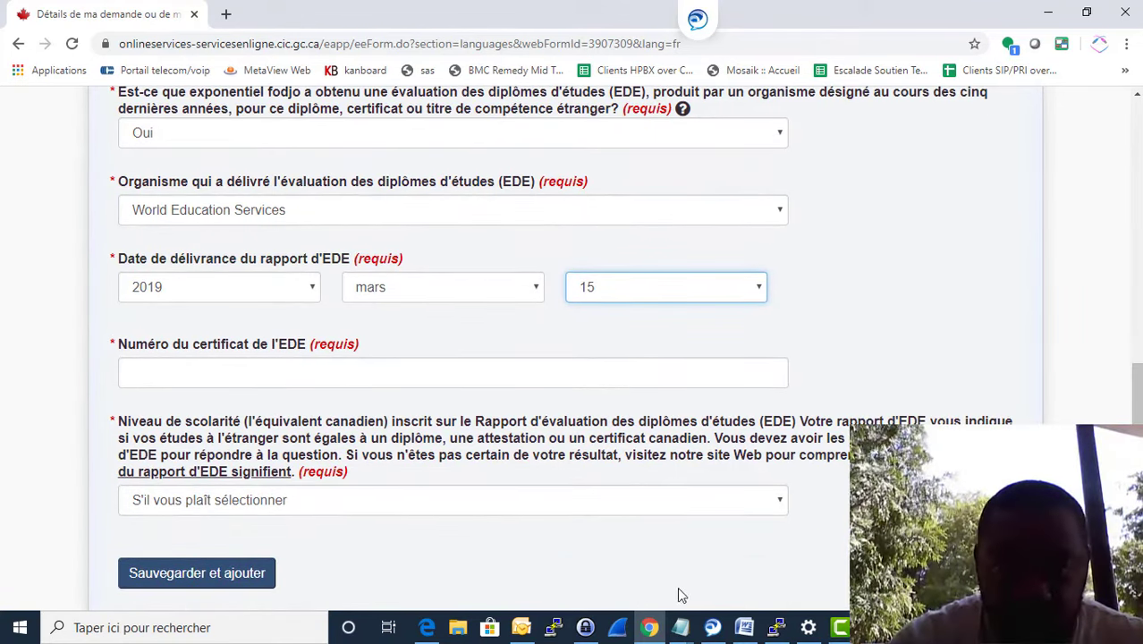
click(680, 629)
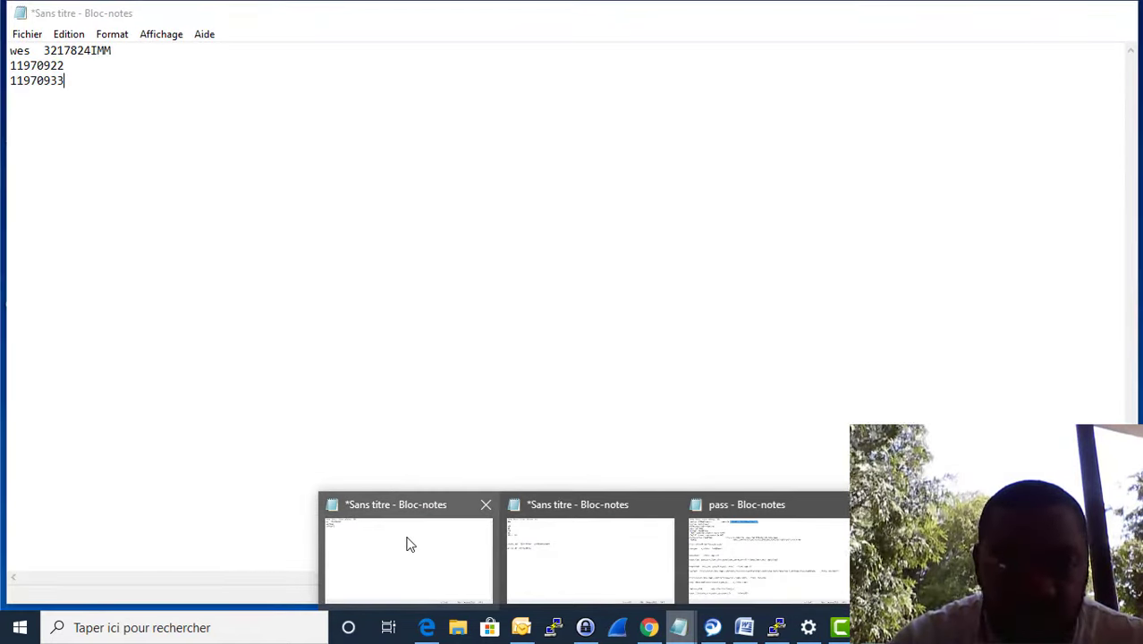
Copy the EDE certificate number from the untitled Notepad notes and return to the form
click(409, 545)
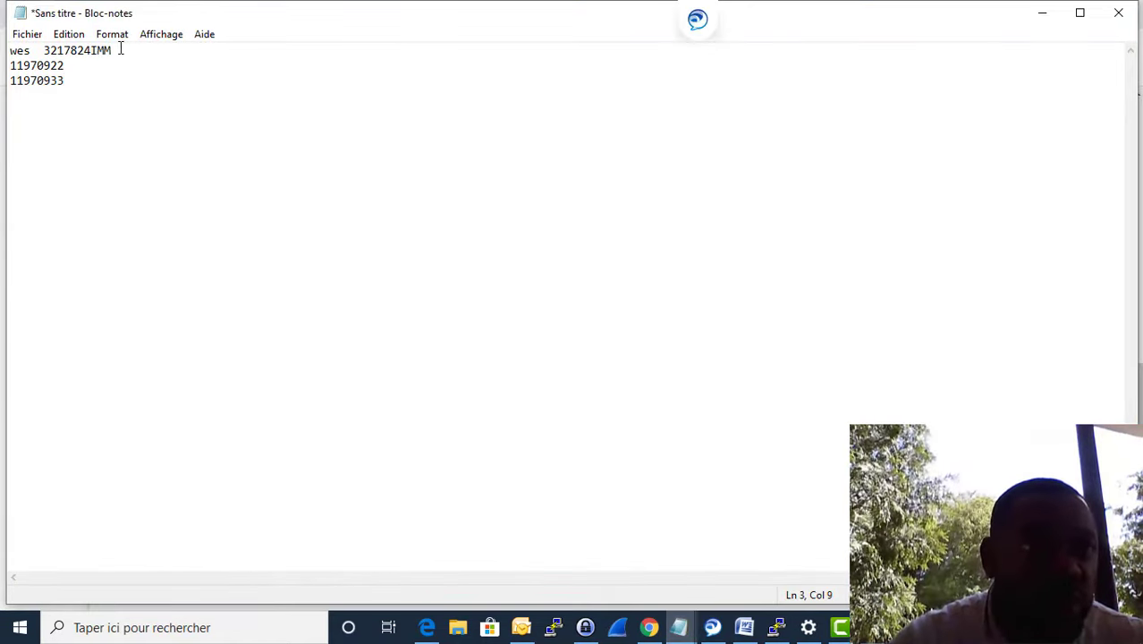
drag(115, 50, 60, 51)
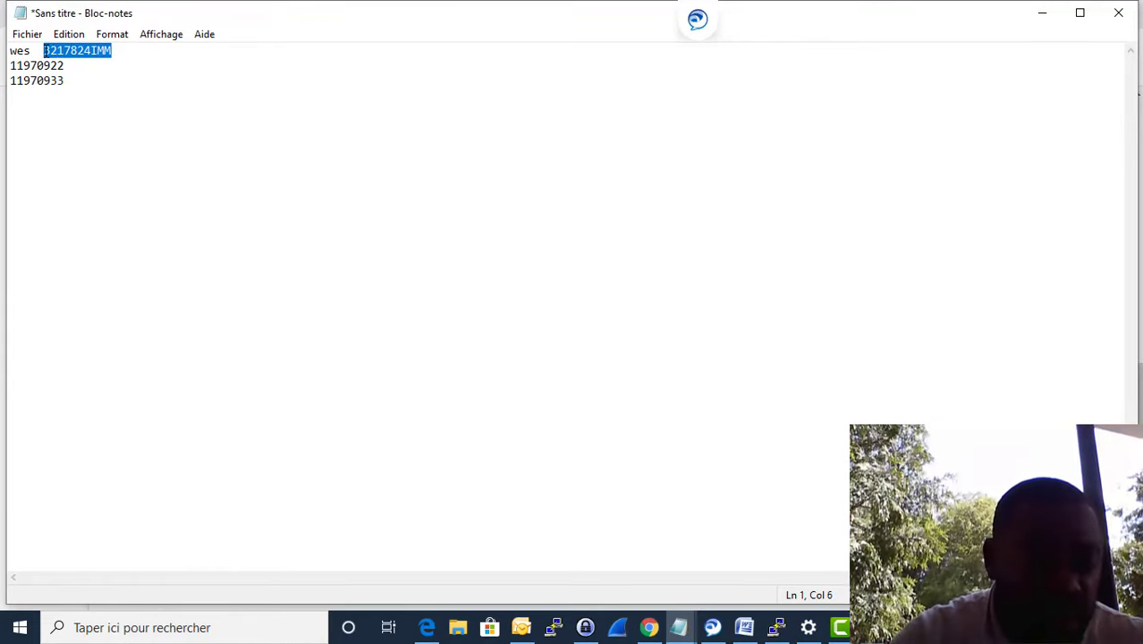
click(1041, 14)
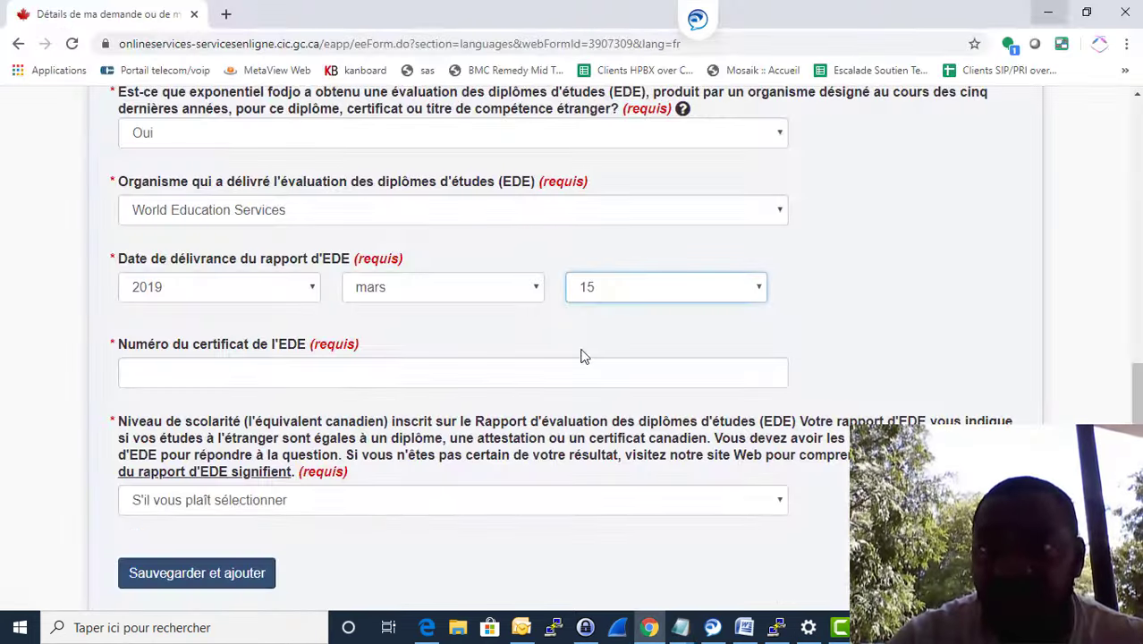
Paste the EDE certificate number and set the EDE education level to the two-year postsecondary diploma
click(291, 371)
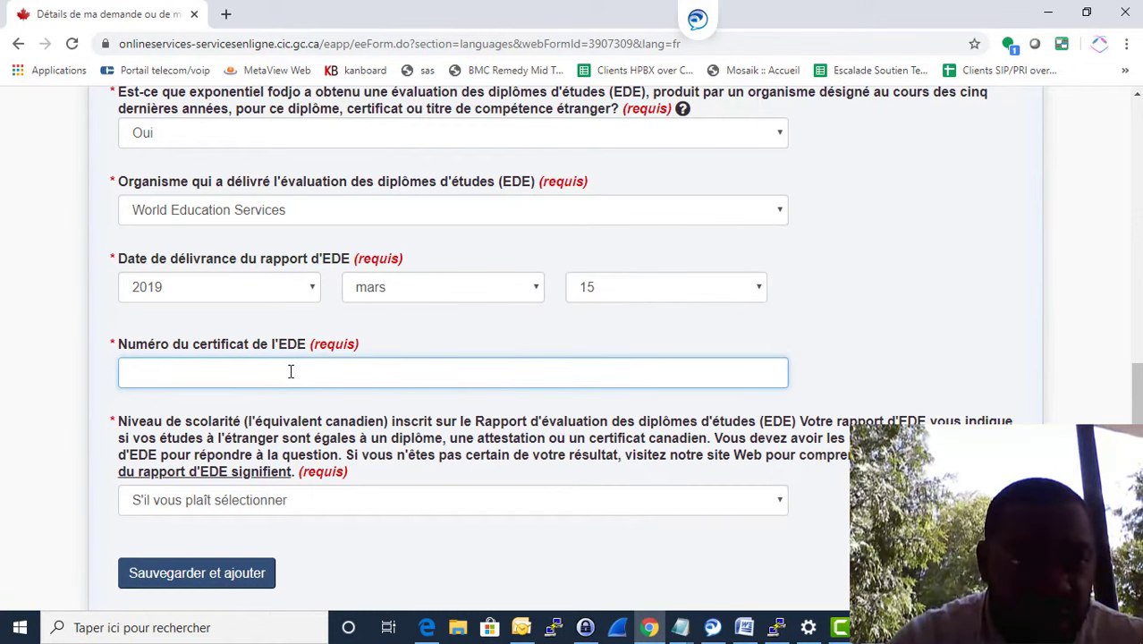
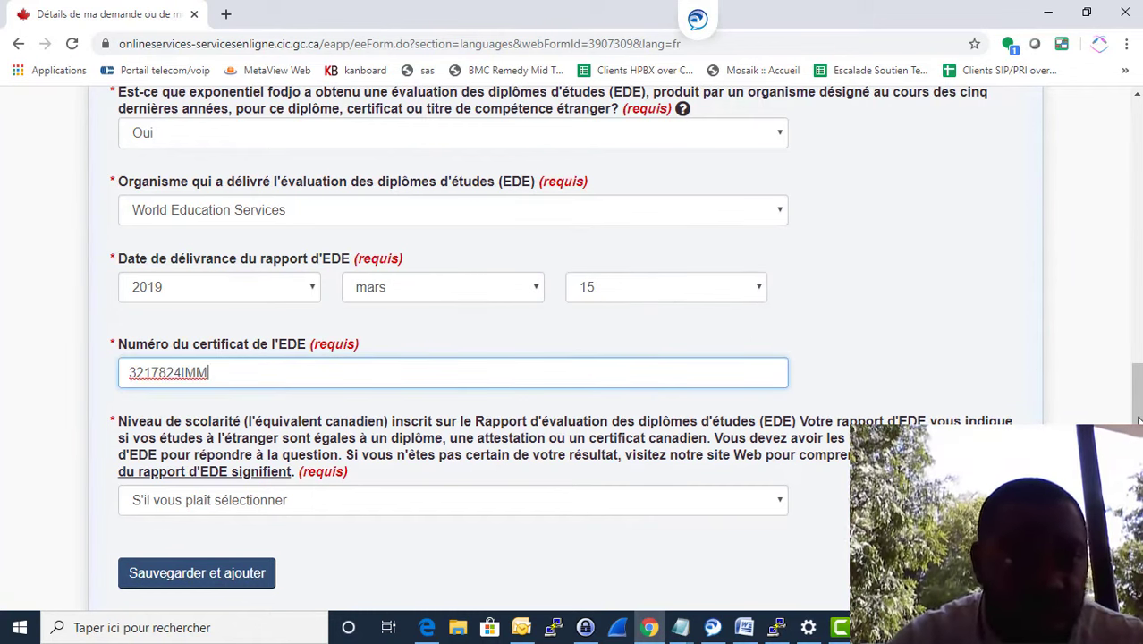
drag(1138, 391, 1139, 424)
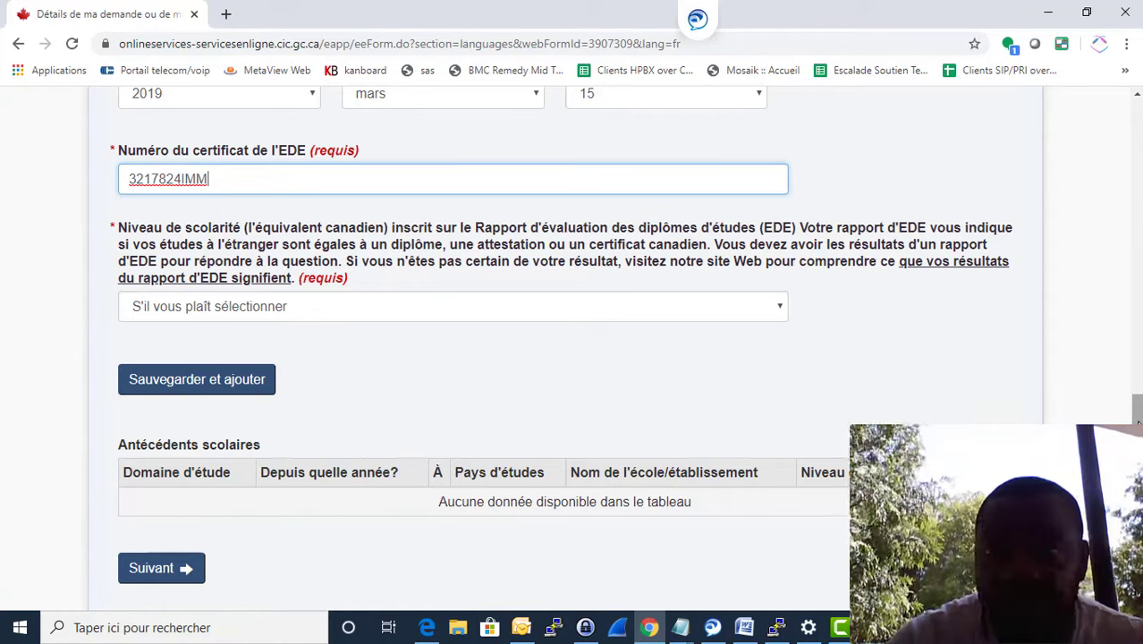
click(639, 318)
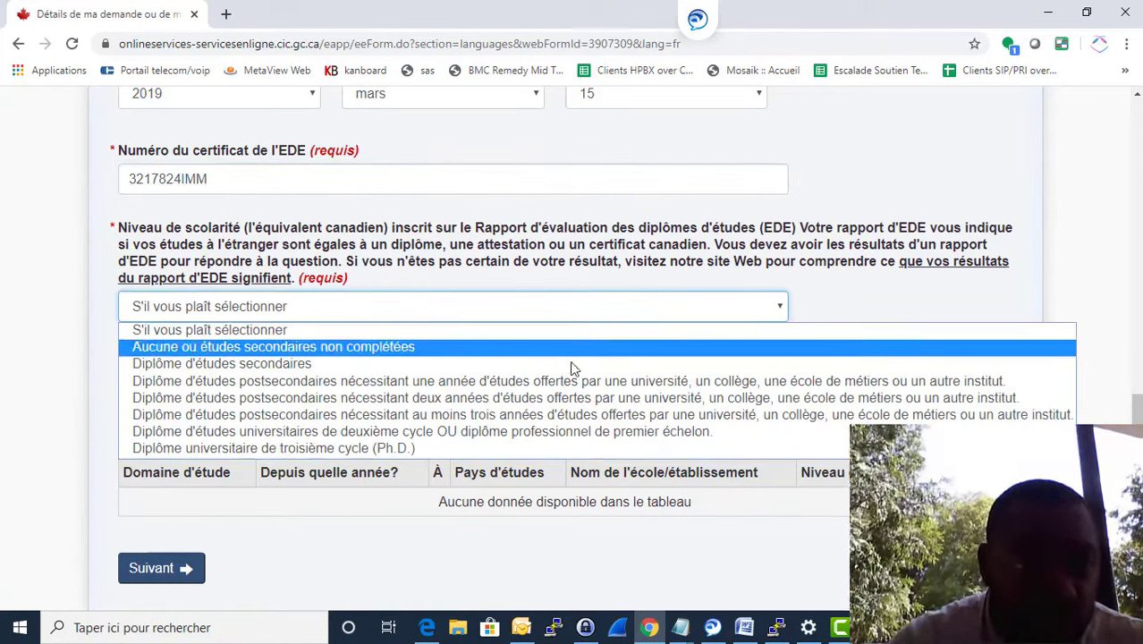
click(532, 404)
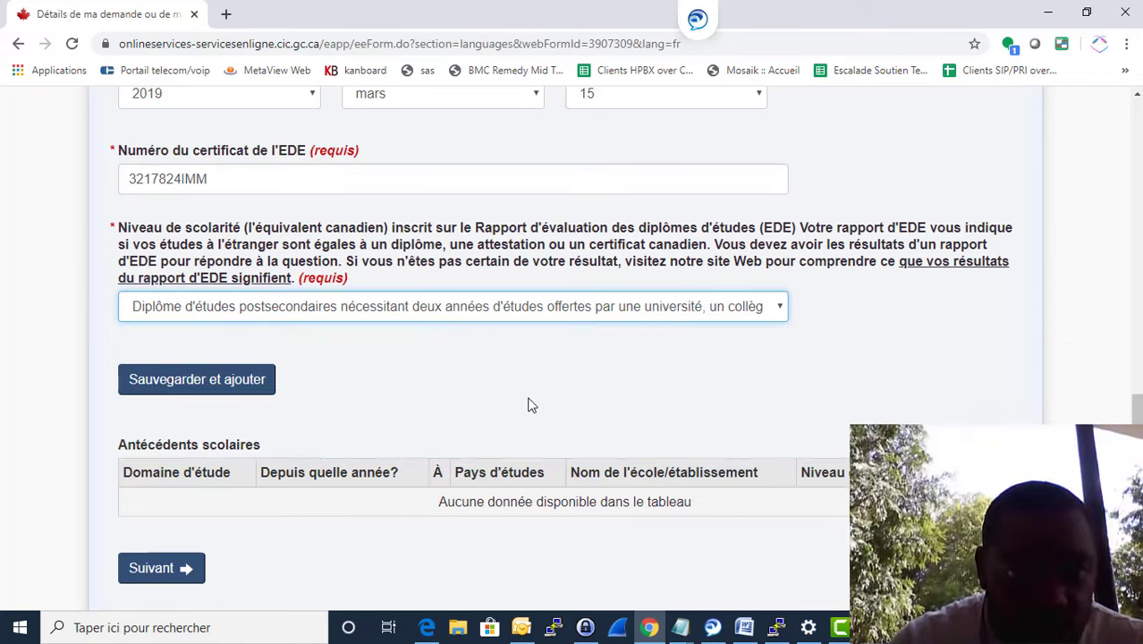
click(188, 383)
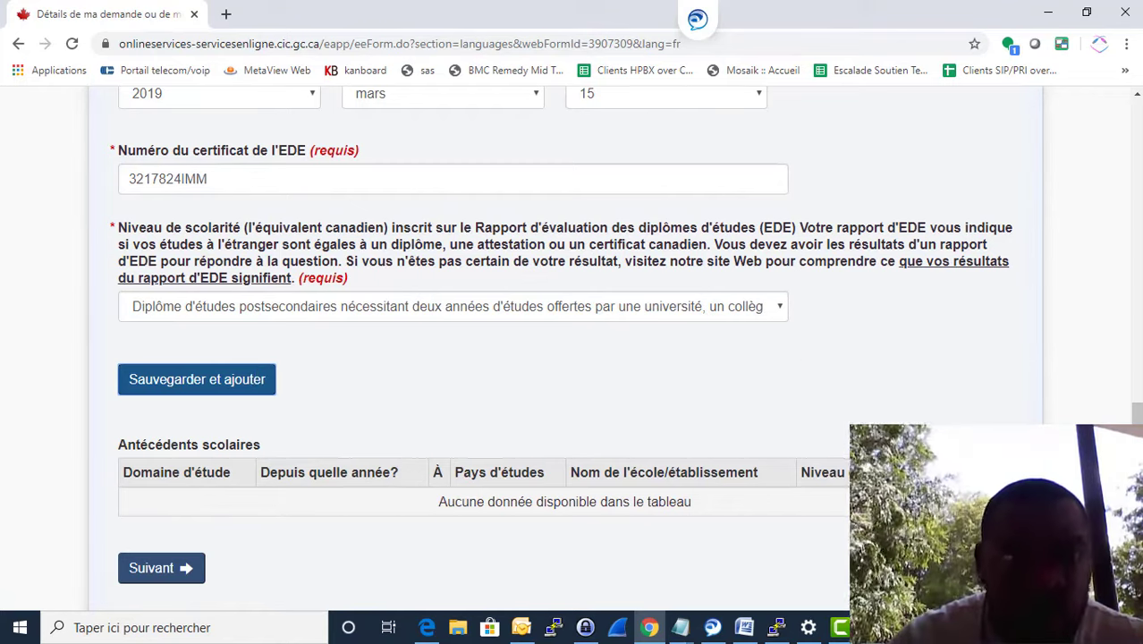
scroll(1136, 412, up, 3)
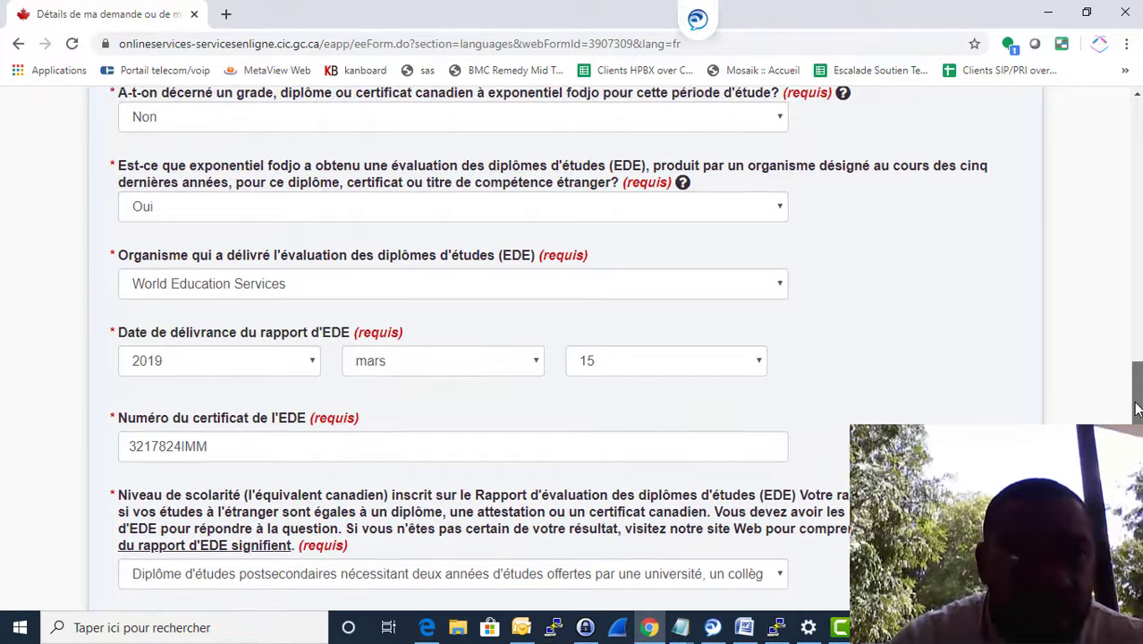
Show the help note for Années d'études complètes, which asks for a number of years
drag(1136, 410, 1125, 277)
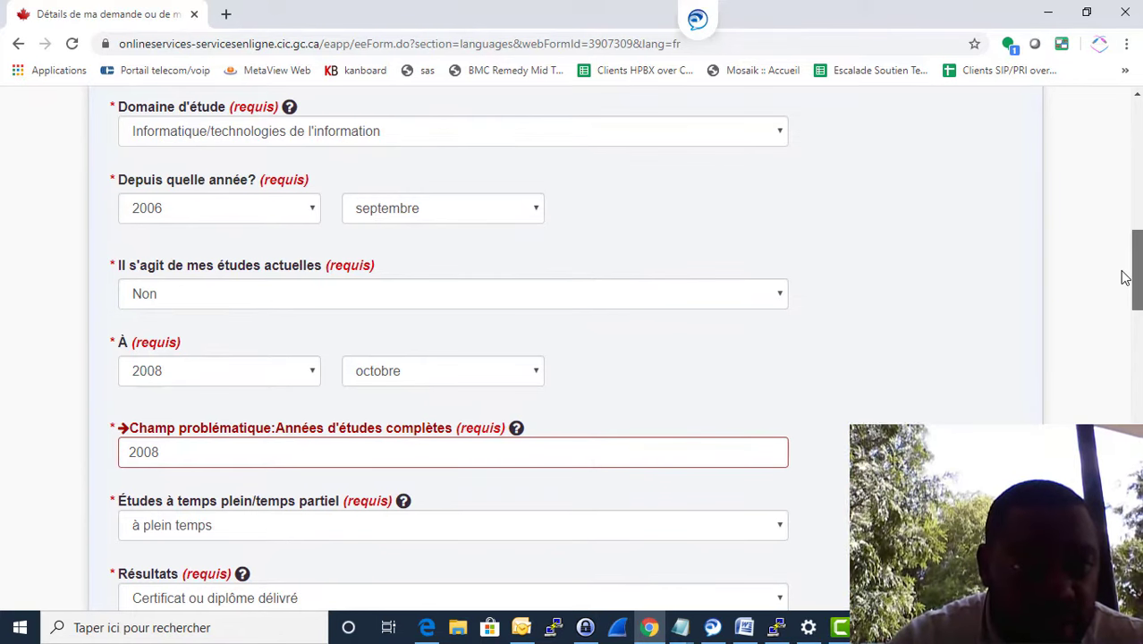
drag(1125, 277, 1123, 299)
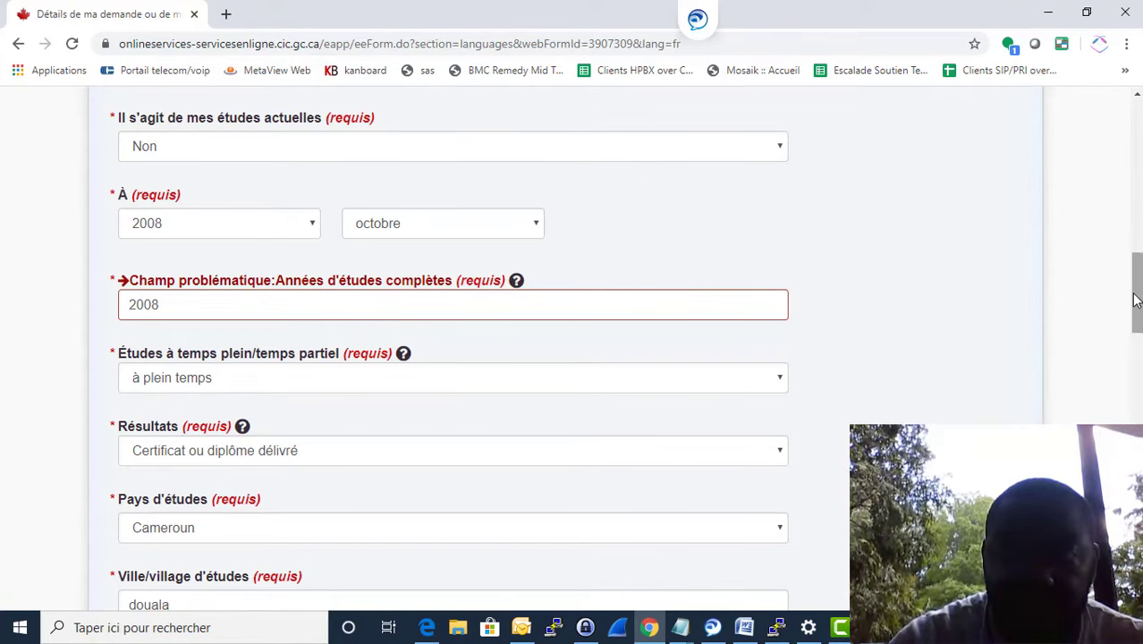
drag(1136, 299, 1136, 278)
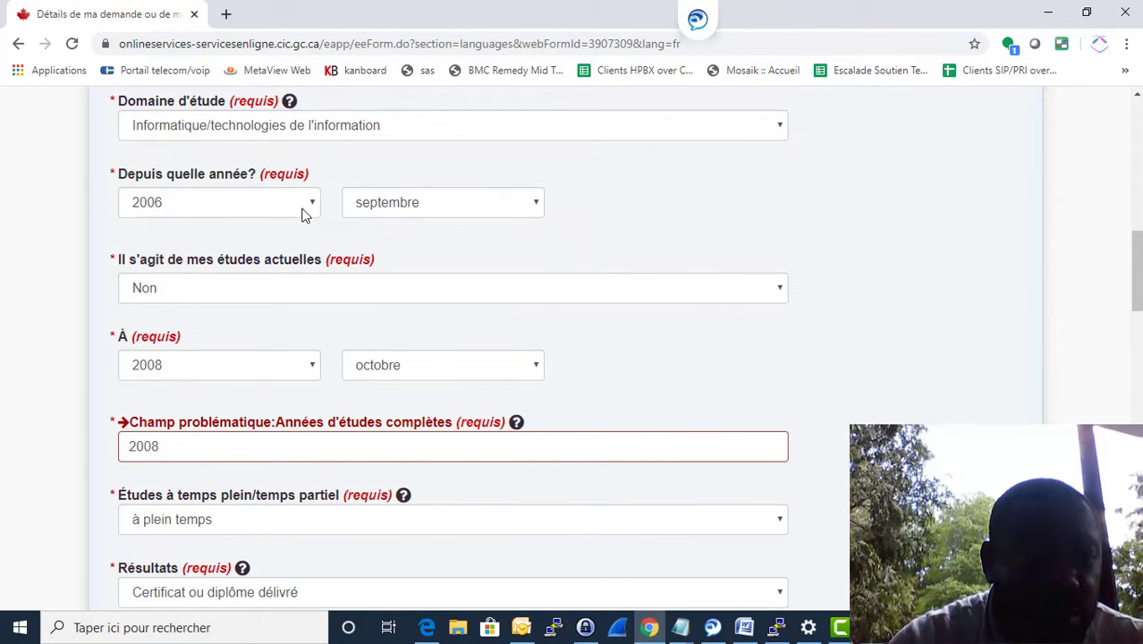
click(114, 424)
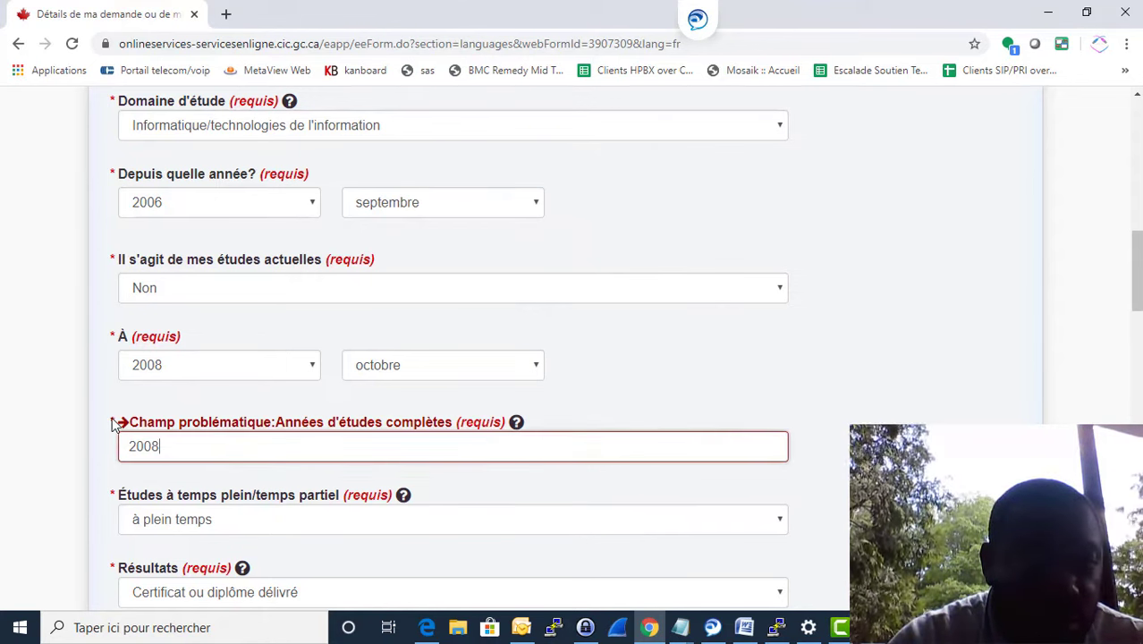
click(516, 424)
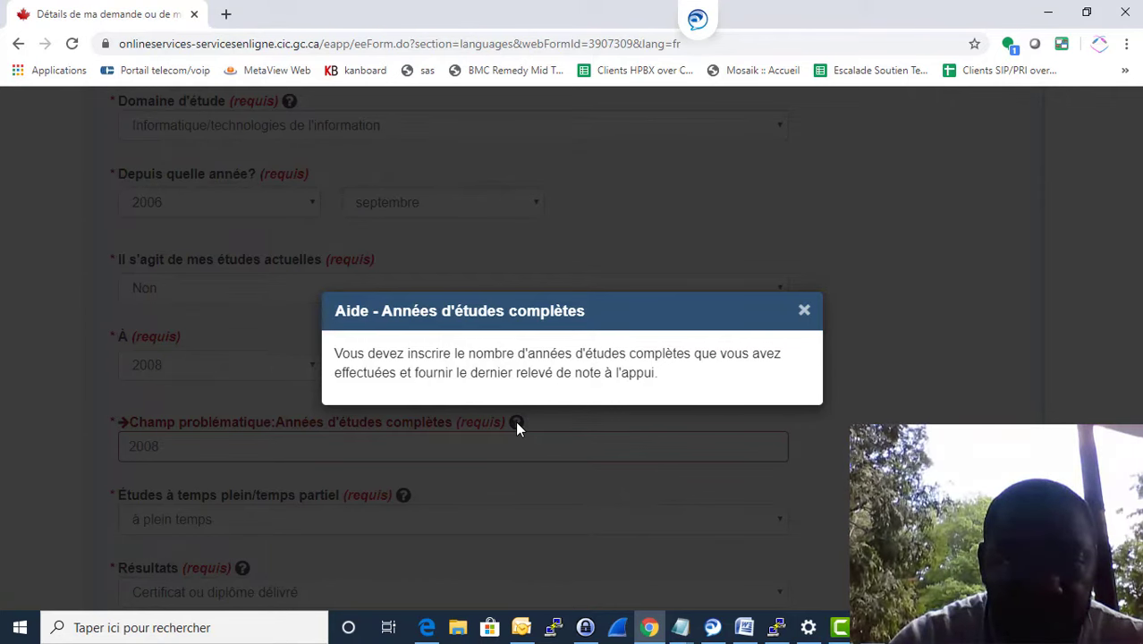
Replace 2008 with 2 in the Années d'études complètes field
click(805, 312)
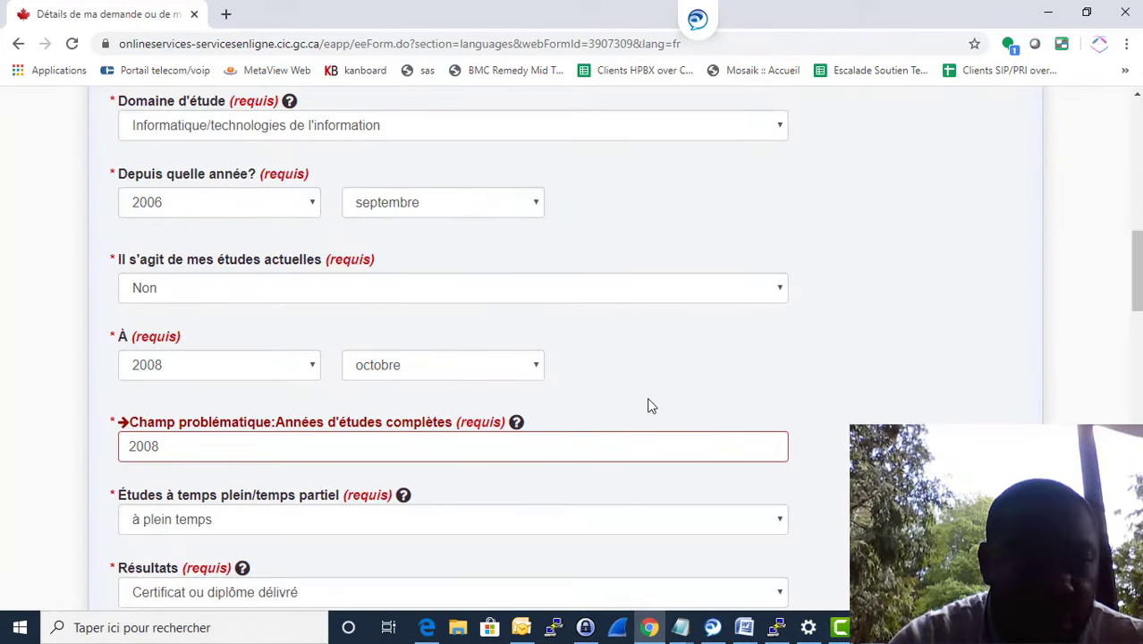
drag(166, 448, 103, 454)
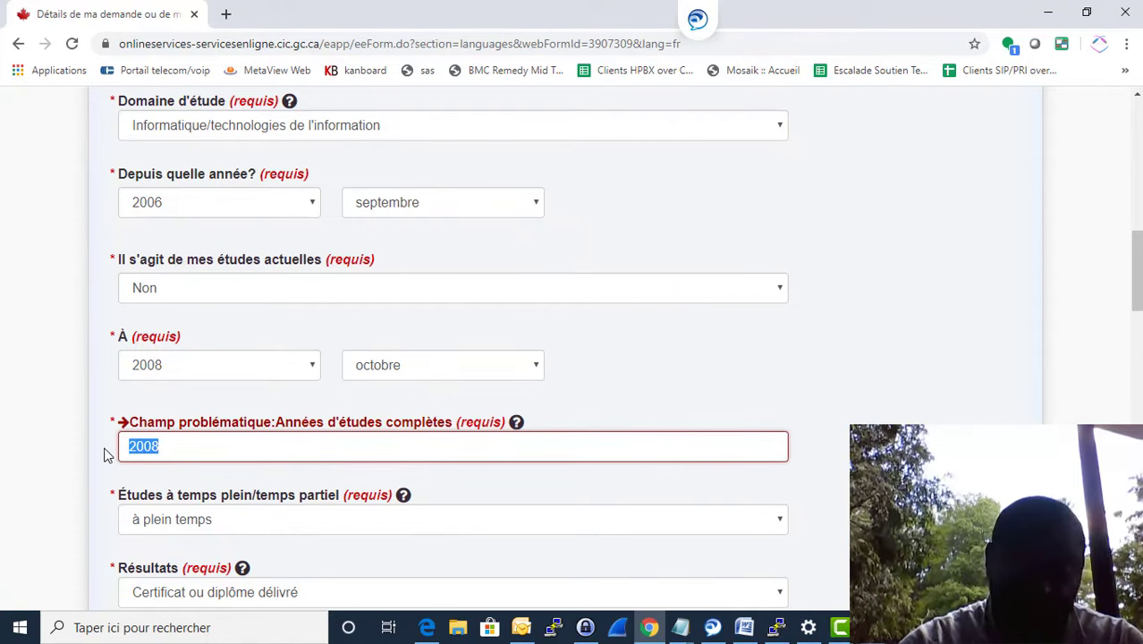
text(02)
key(BackSpace)
key(BackSpace)
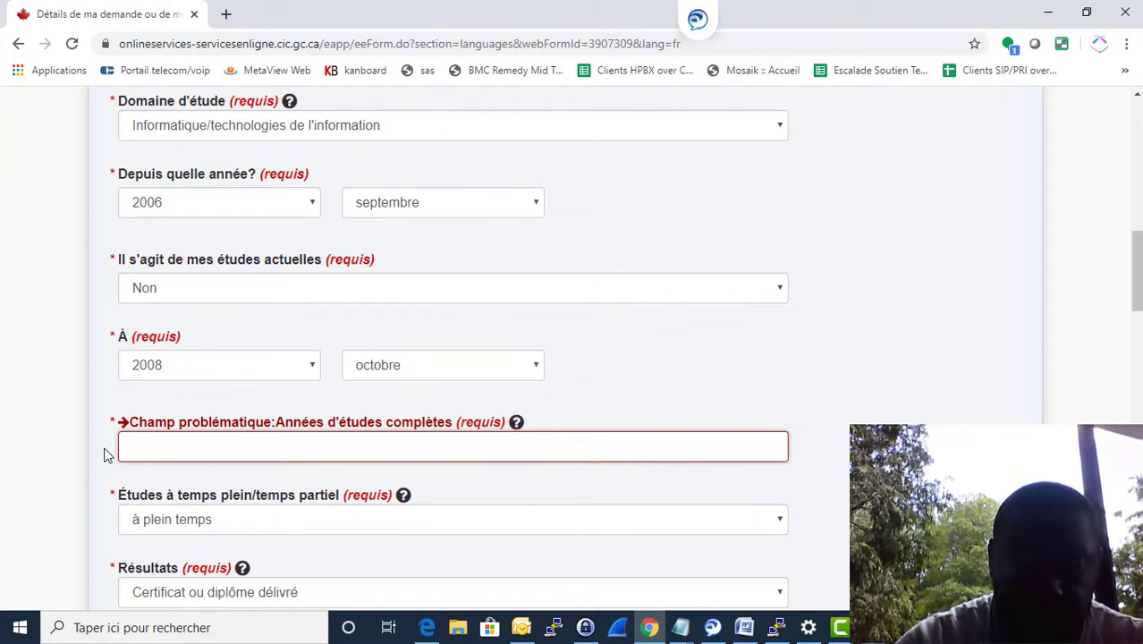
text(3)
text(2)
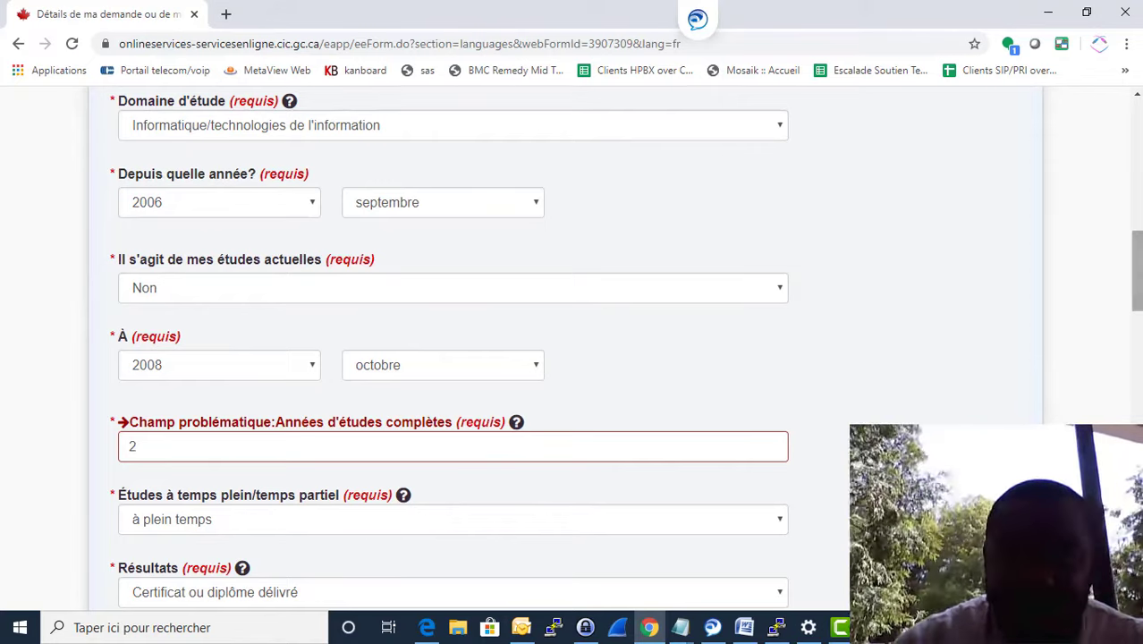
drag(1137, 279, 1137, 455)
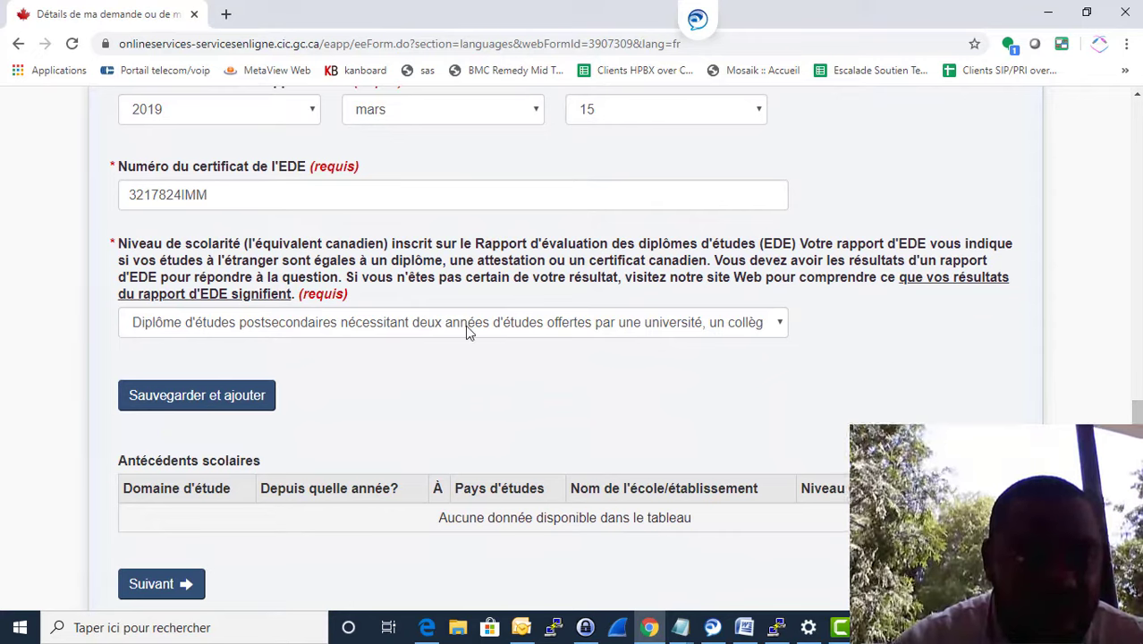
Save the ISTDI study entry to Antécédents scolaires and continue to Langues officielles
click(189, 404)
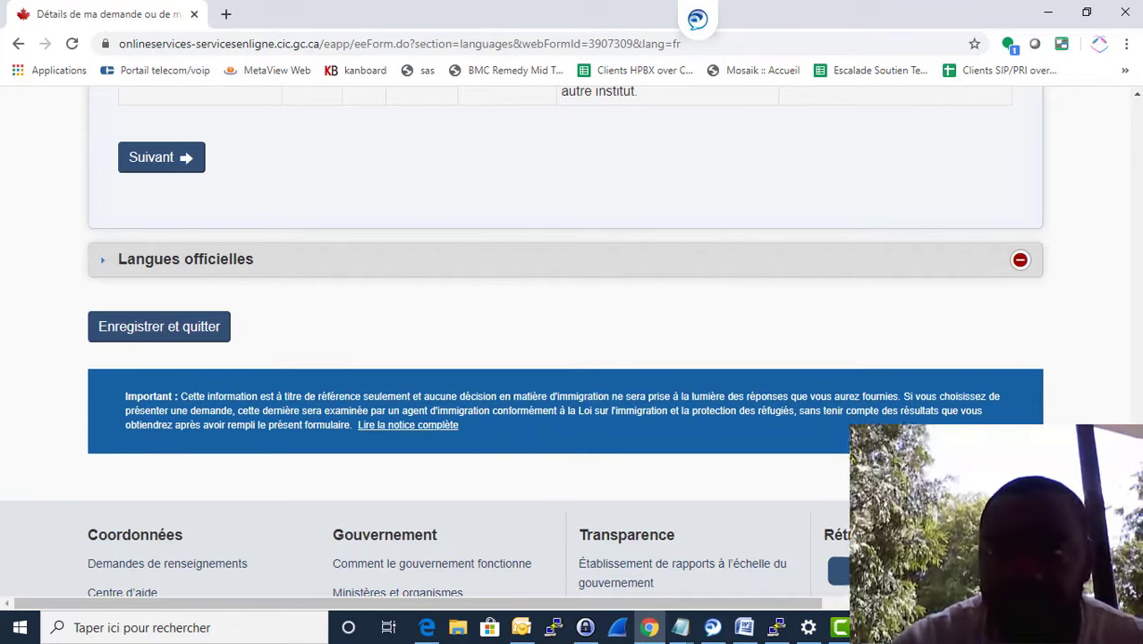
drag(1138, 436, 1138, 409)
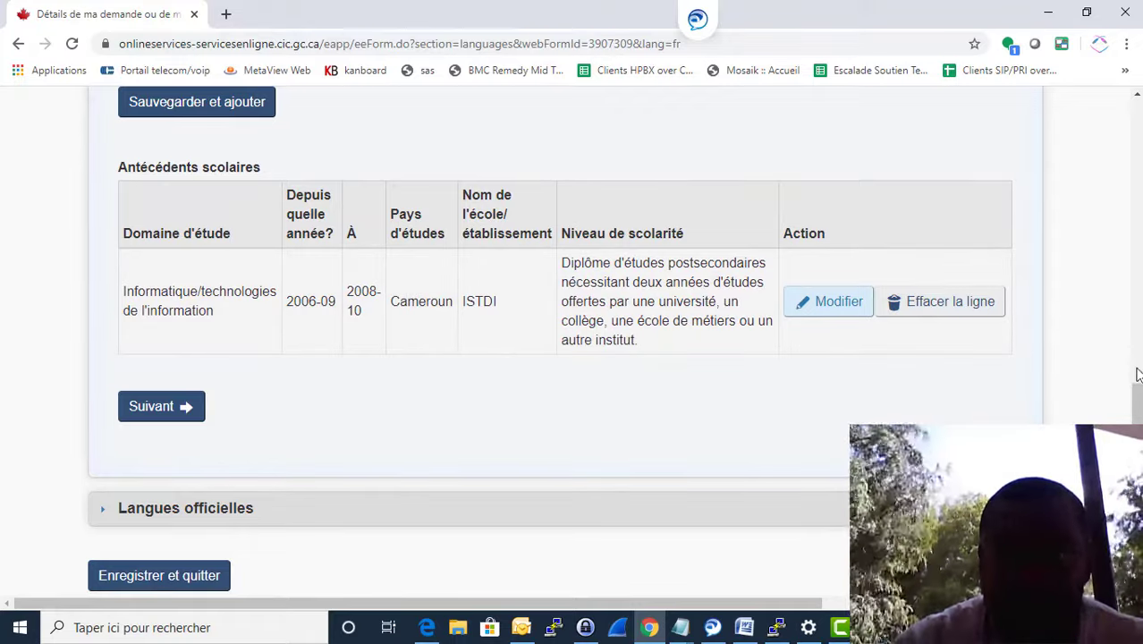
mouse_move(1136, 373)
mouse_down()
mouse_move(1129, 196)
mouse_move(1123, 375)
mouse_up()
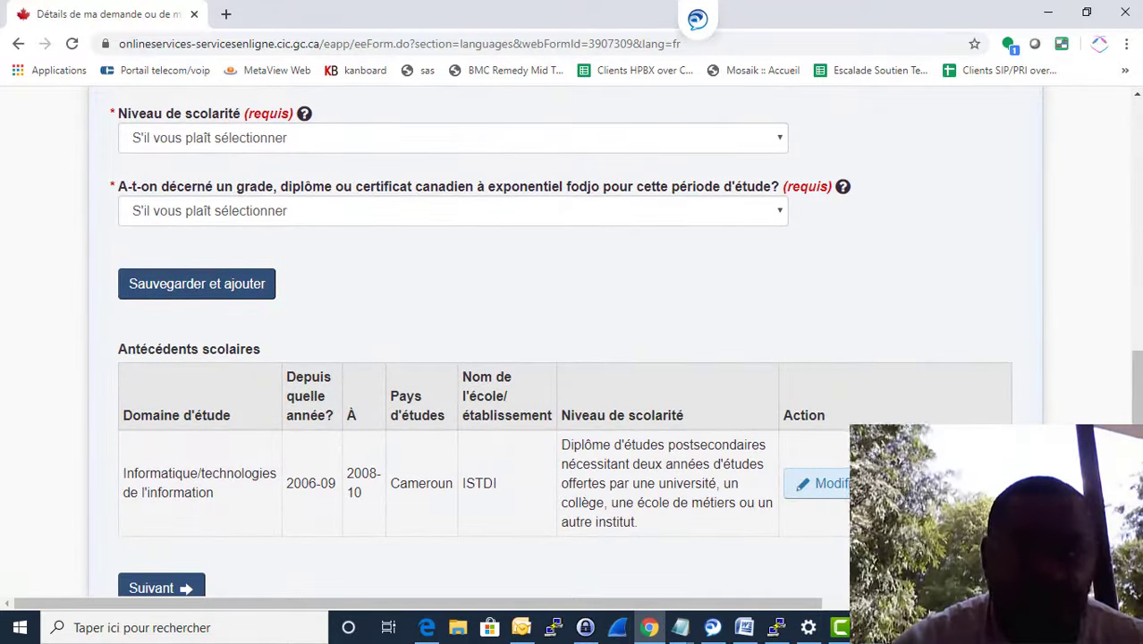
drag(1136, 374, 1139, 420)
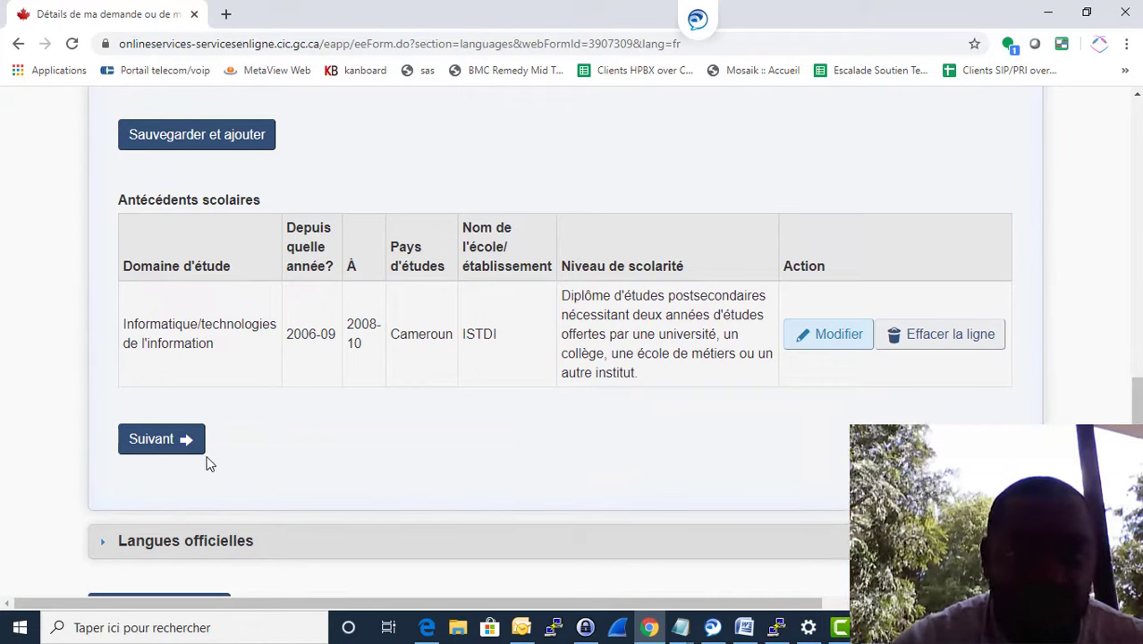
click(164, 448)
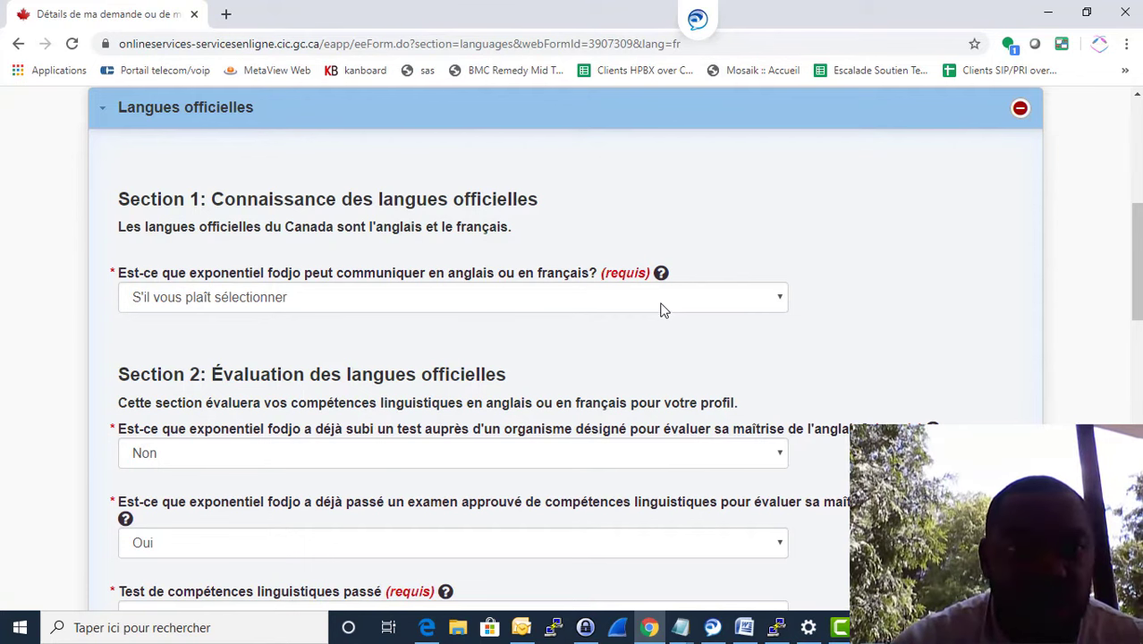
Choose Français as the language of communication
click(620, 298)
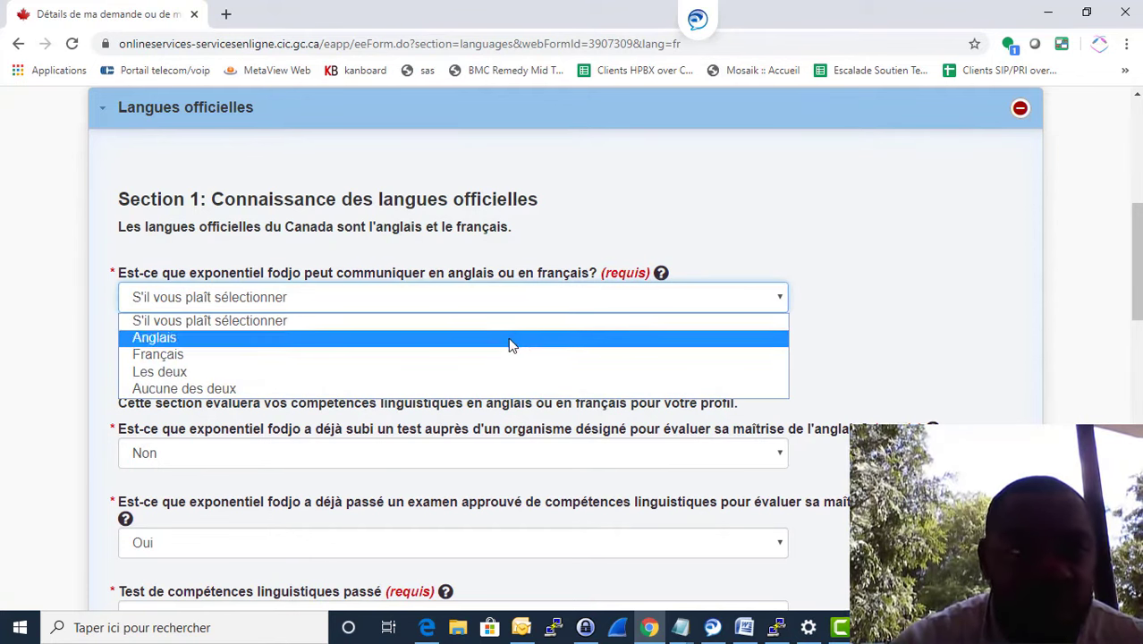
click(486, 357)
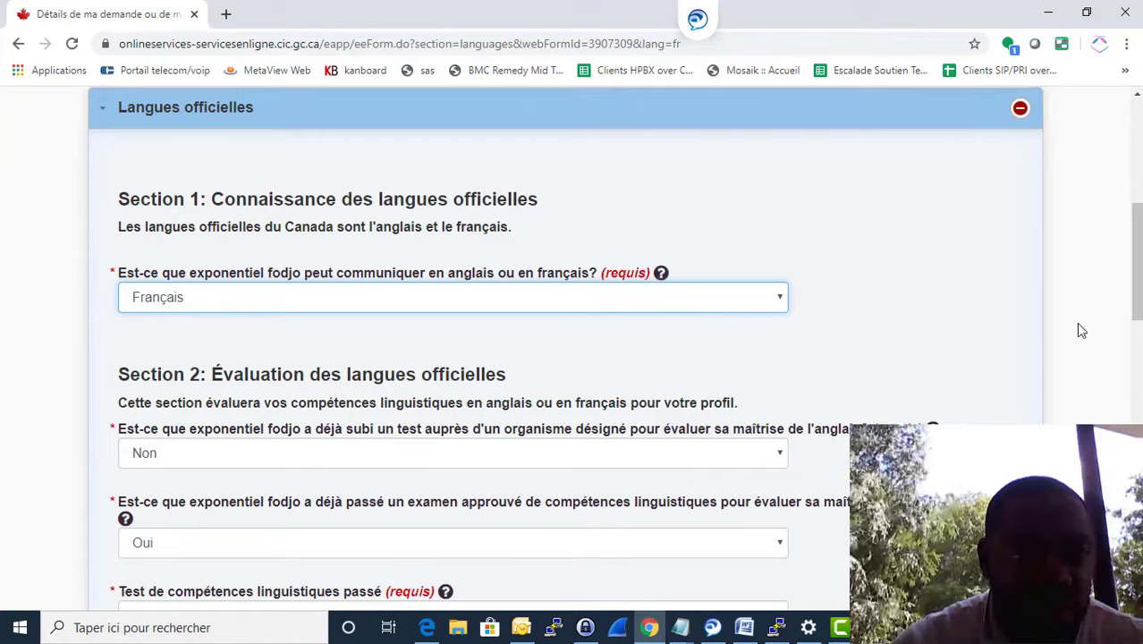
drag(1138, 269, 1138, 309)
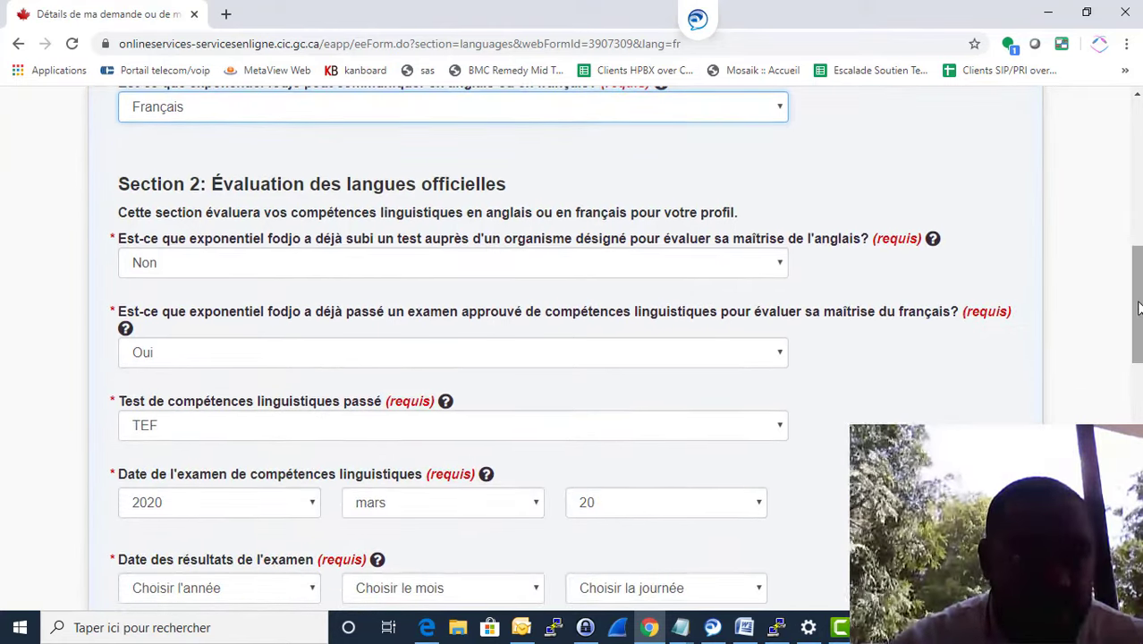
Check the English test options, then leave the English-test answer at Non
click(616, 269)
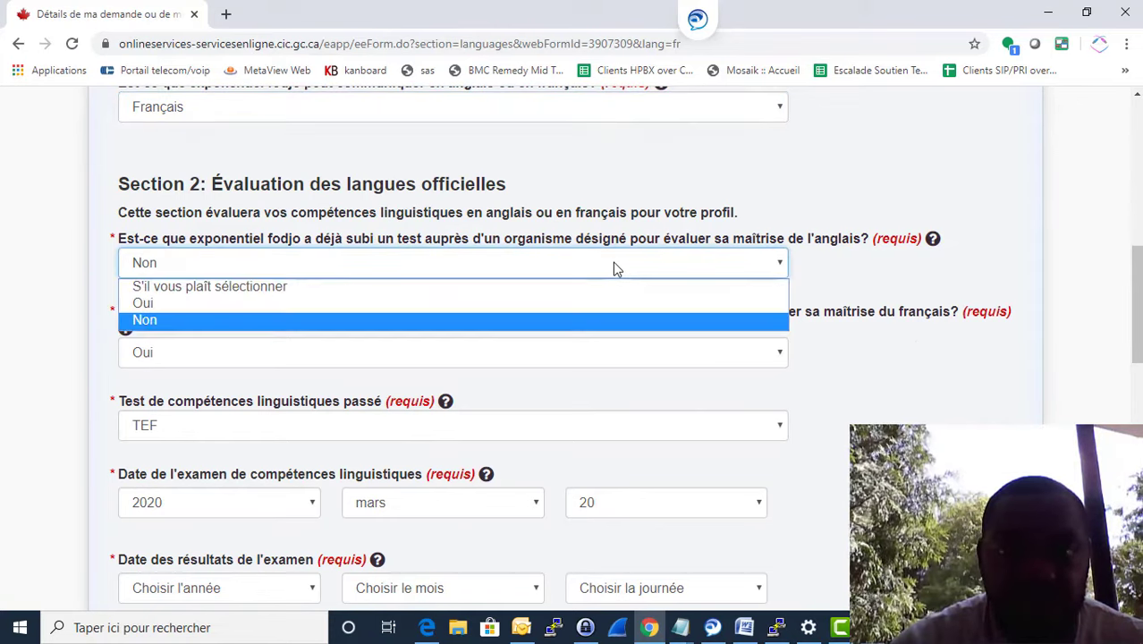
click(557, 303)
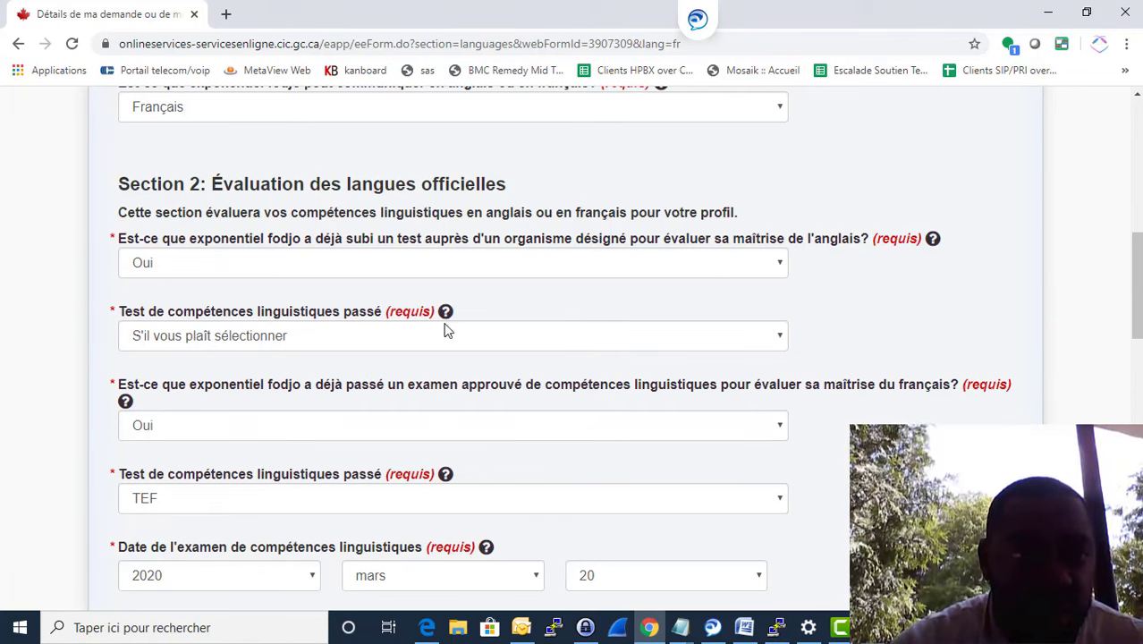
click(424, 340)
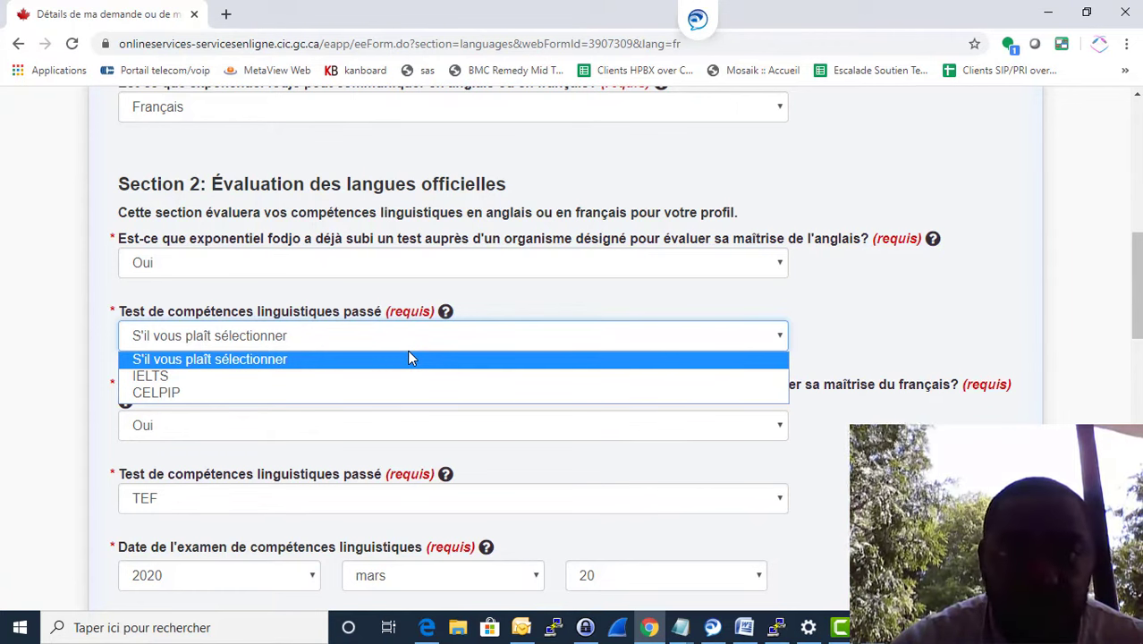
click(838, 293)
click(780, 263)
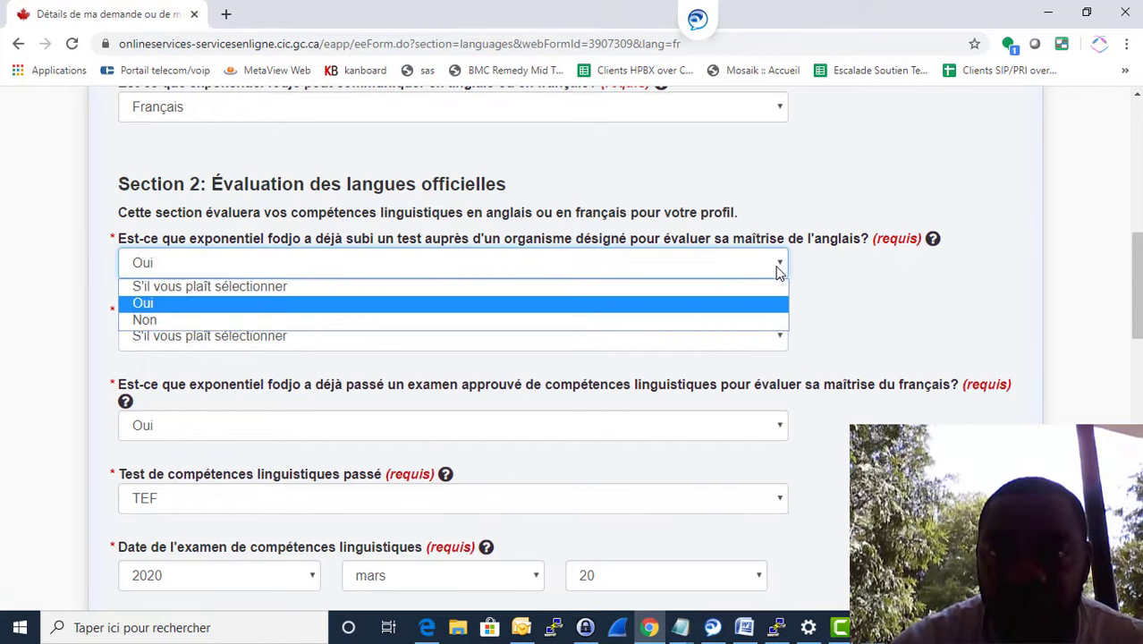
click(727, 319)
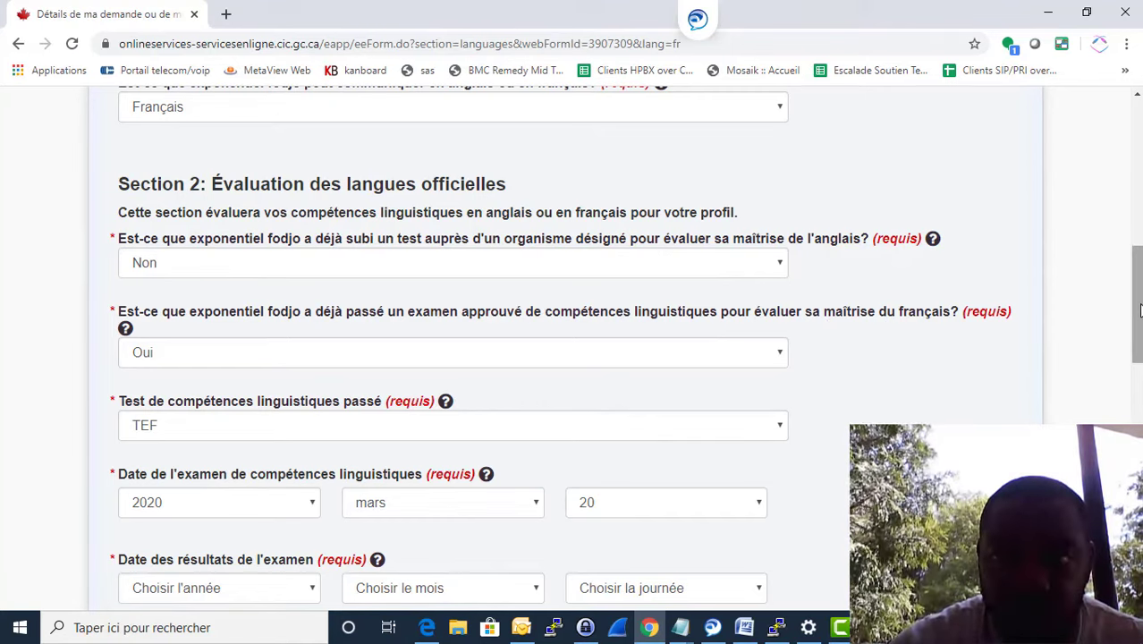
drag(1139, 310, 1138, 396)
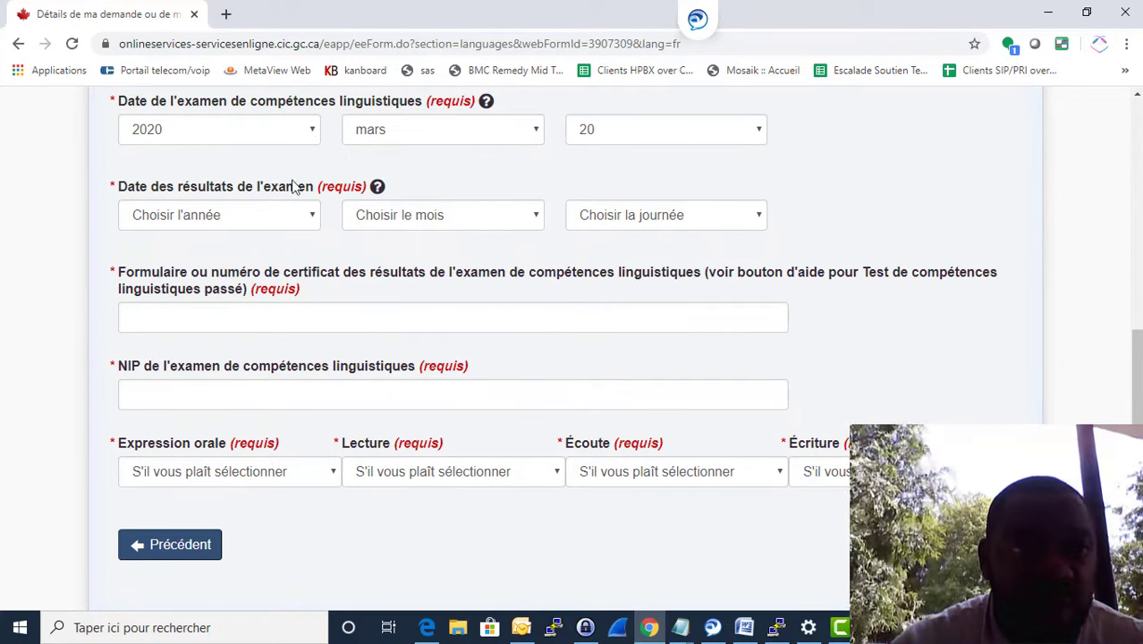
Set the Date des résultats de l'examen to 05 mai 2020
click(295, 223)
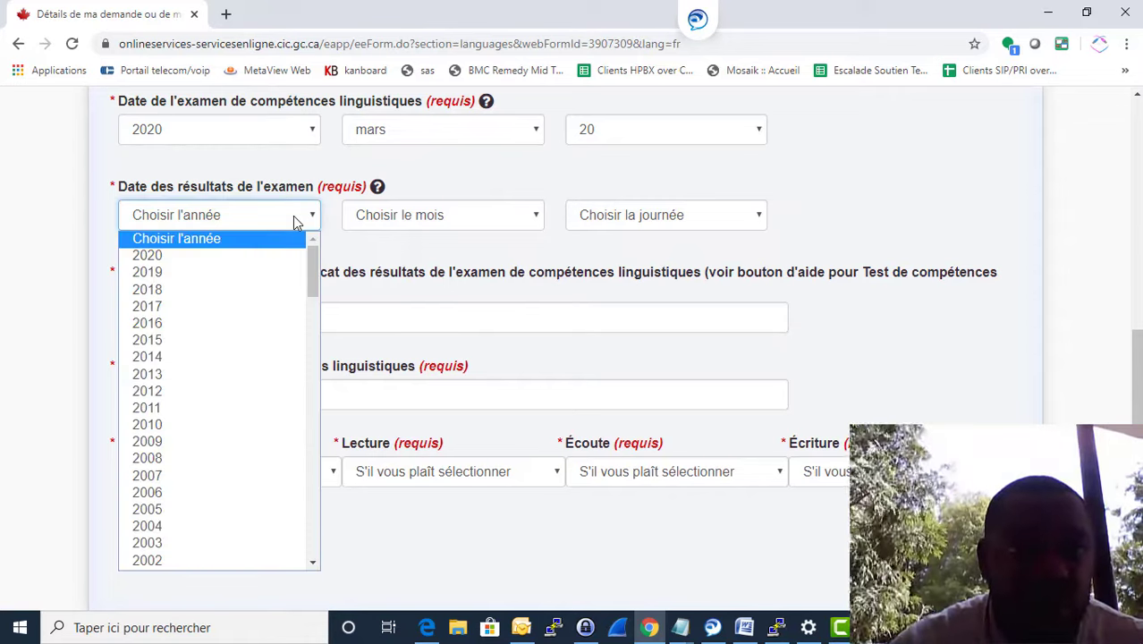
click(258, 255)
click(449, 216)
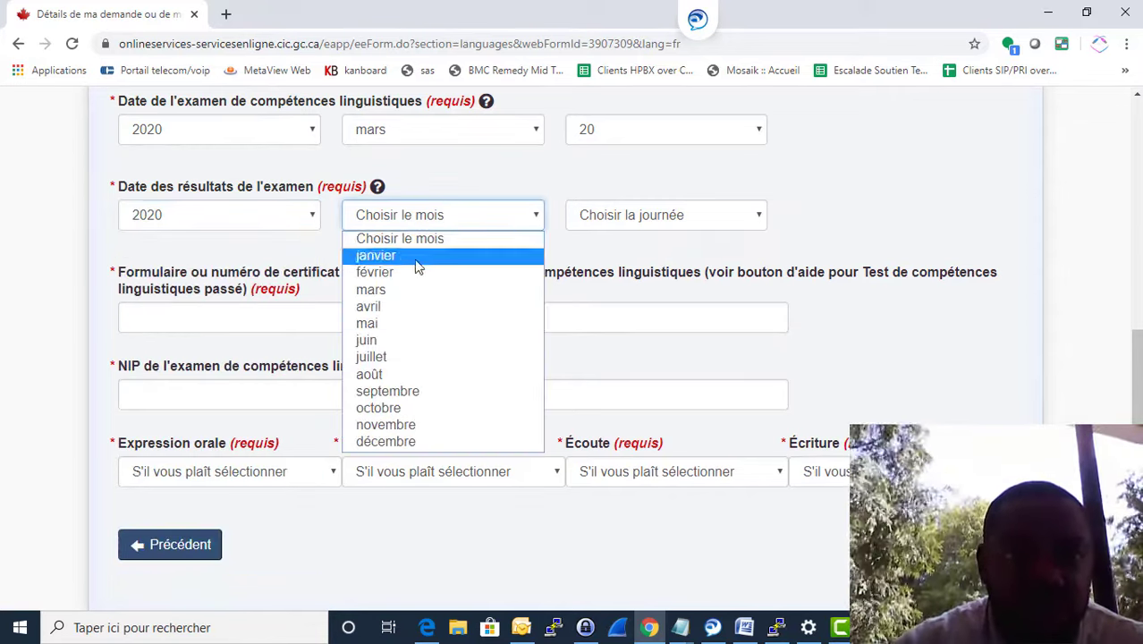
click(388, 322)
click(723, 212)
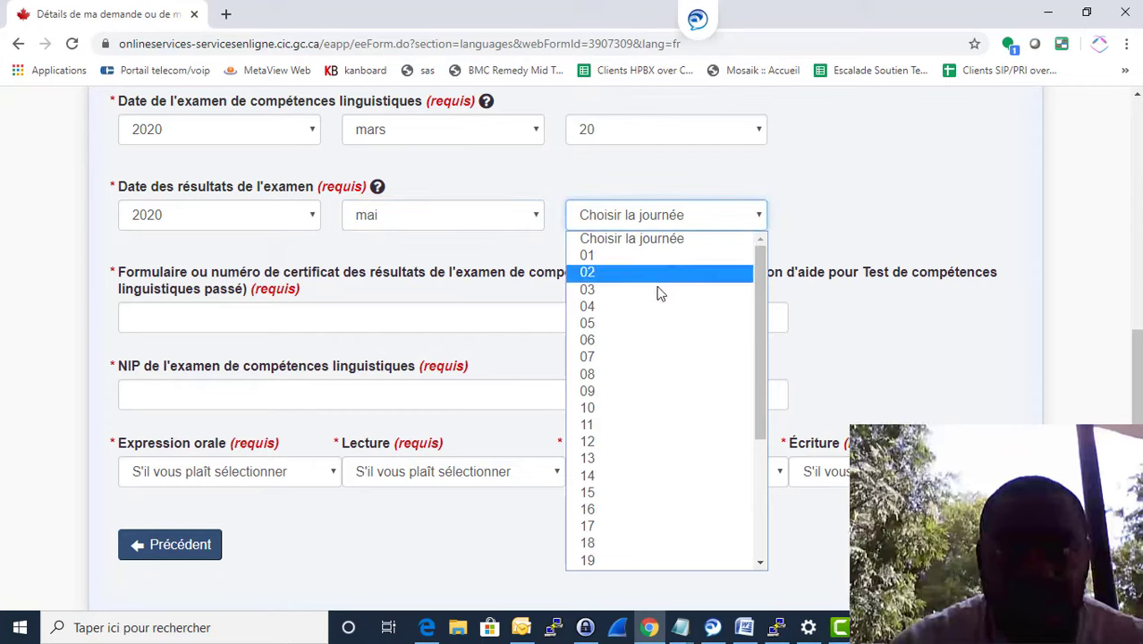
click(635, 326)
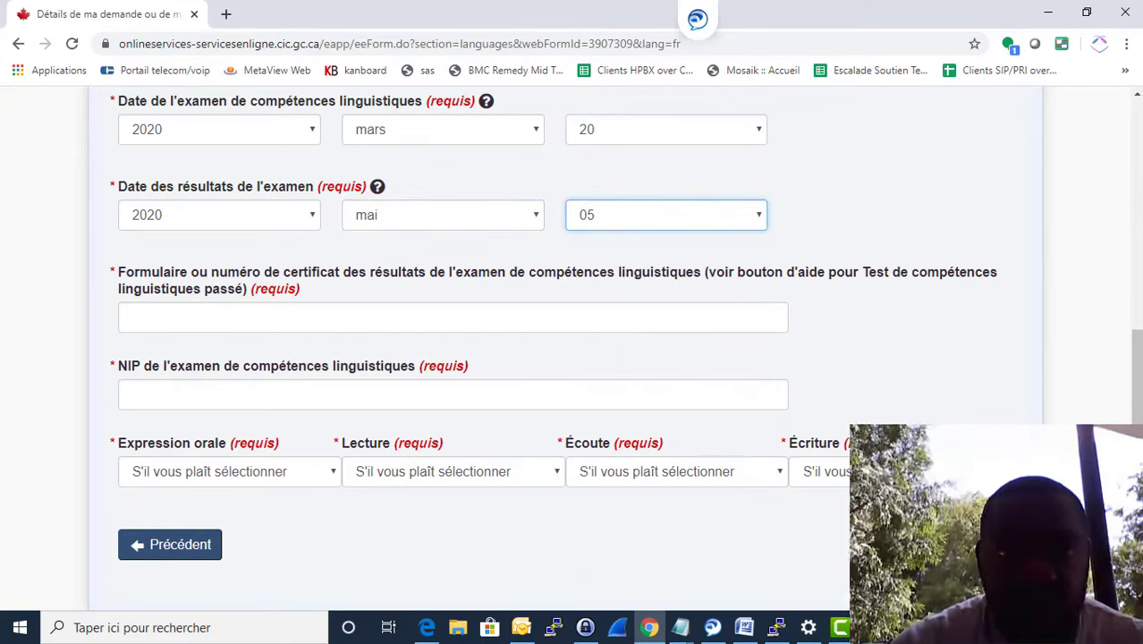
drag(1138, 347, 1138, 358)
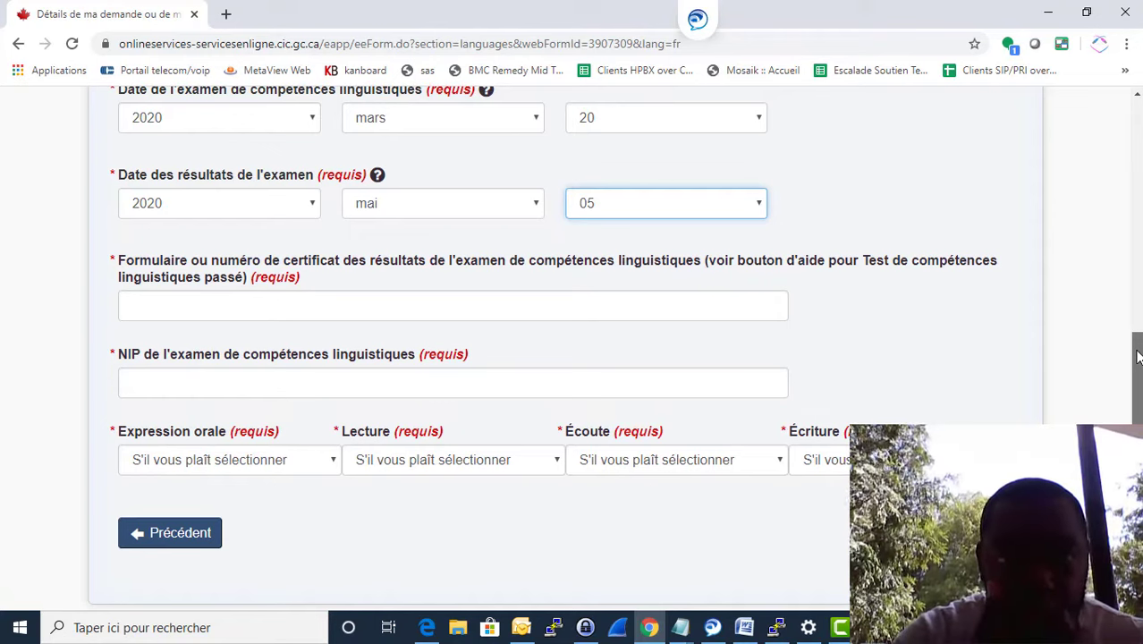
drag(1137, 358, 1136, 362)
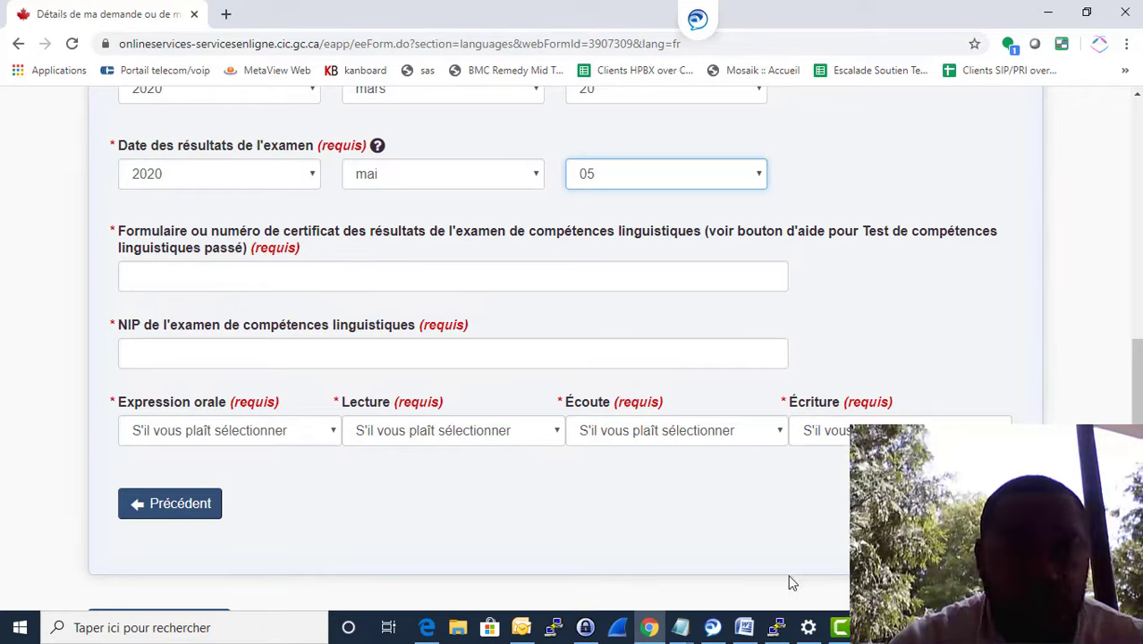
click(742, 627)
Copy the test certificate number from the Bloc-notes file into the certificate field
click(740, 629)
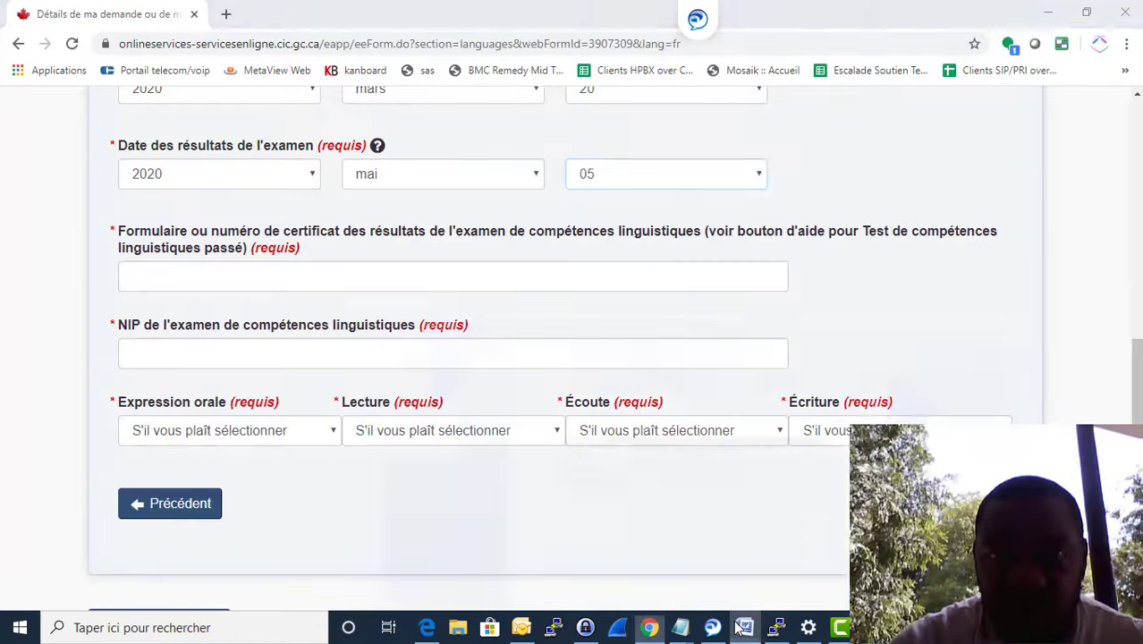
click(680, 627)
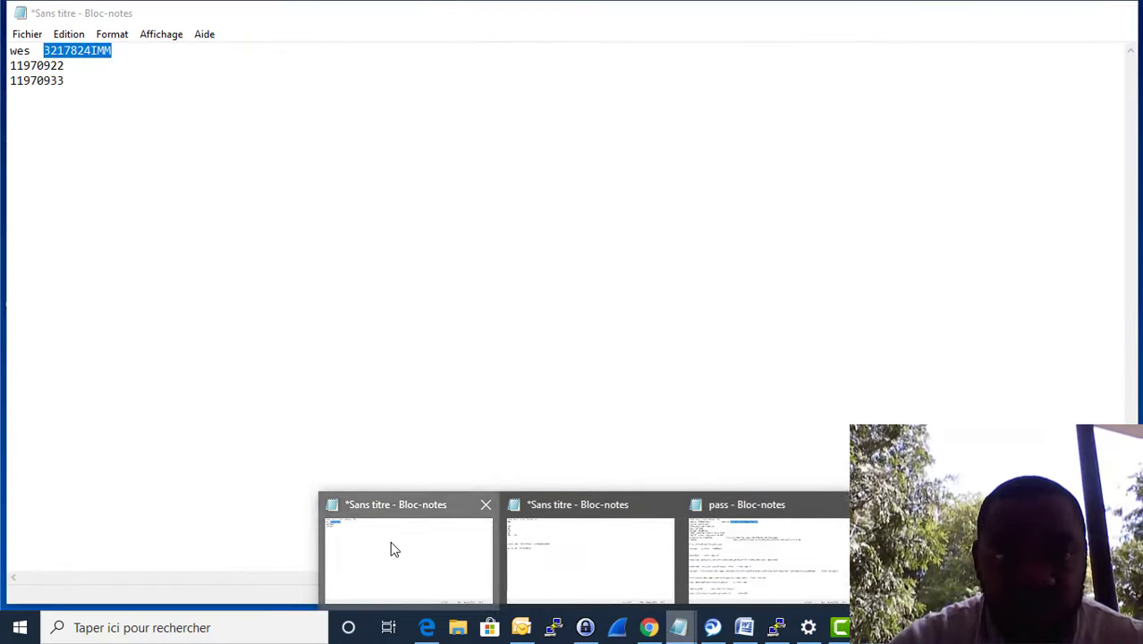
click(391, 544)
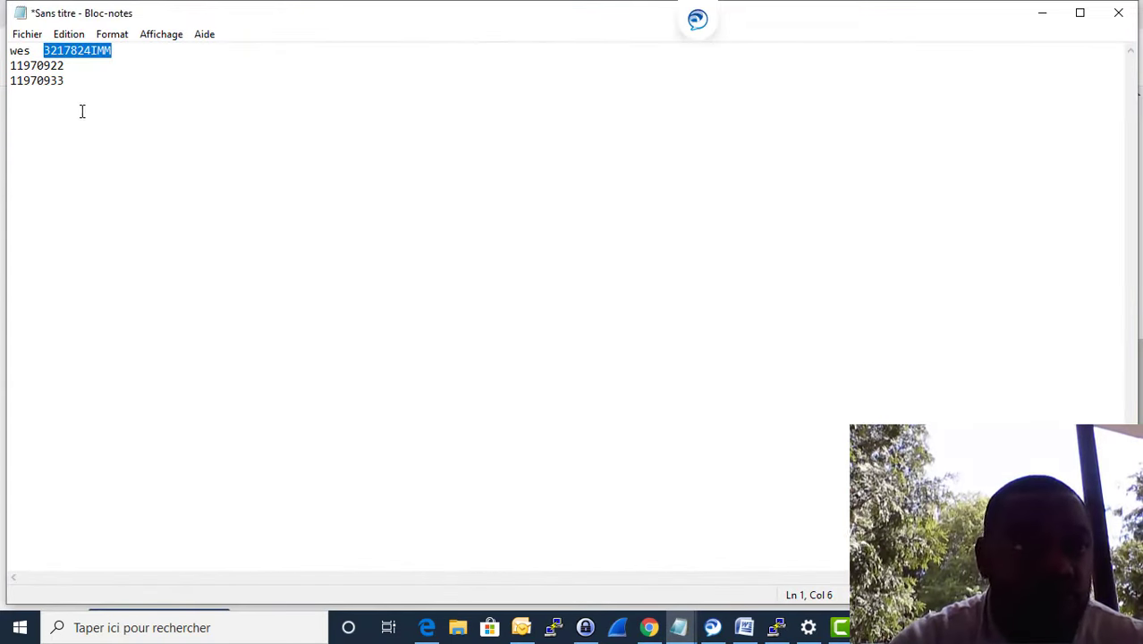
drag(68, 70, 8, 68)
key(ctrl+c)
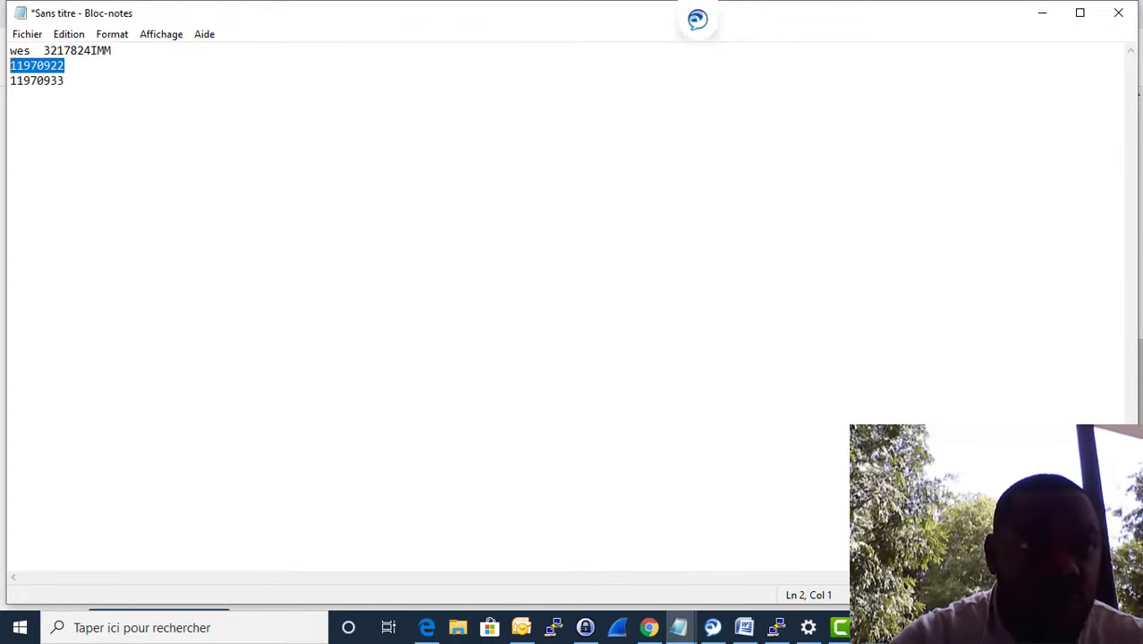
click(1042, 12)
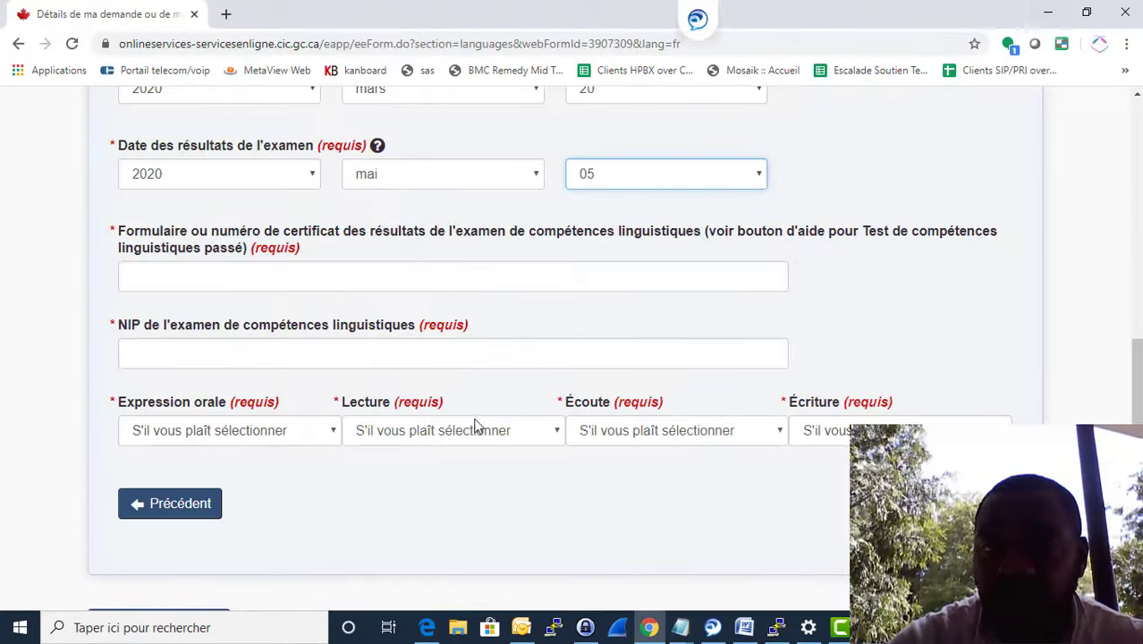
click(175, 278)
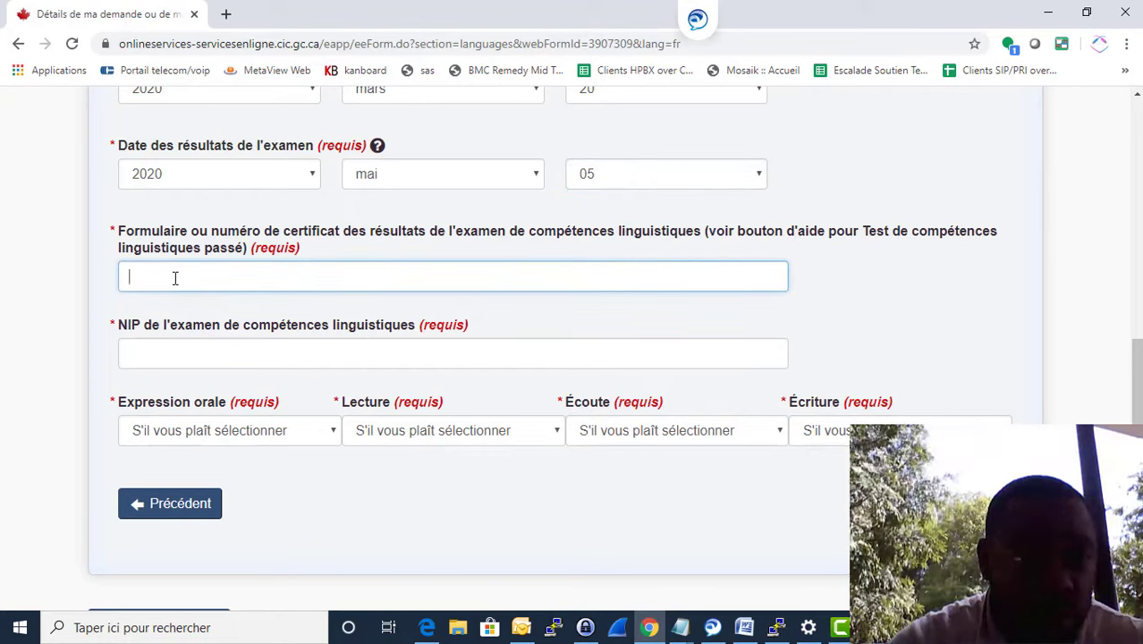
key(ctrl+v)
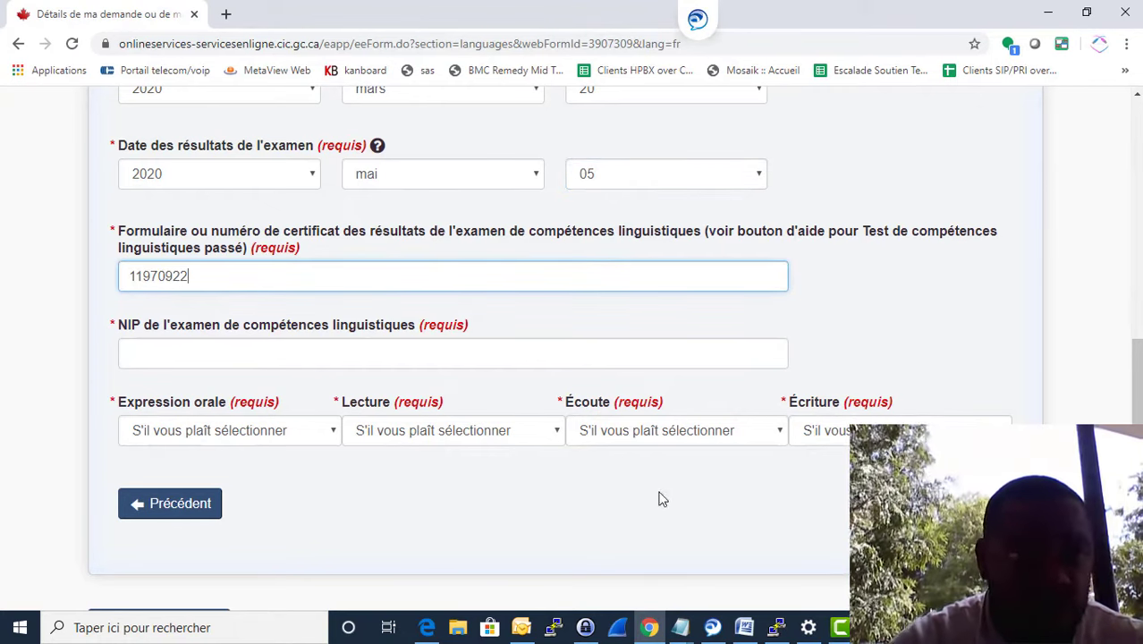
Copy the test PIN from the Bloc-notes file into the NIP field
mouse_move(680, 633)
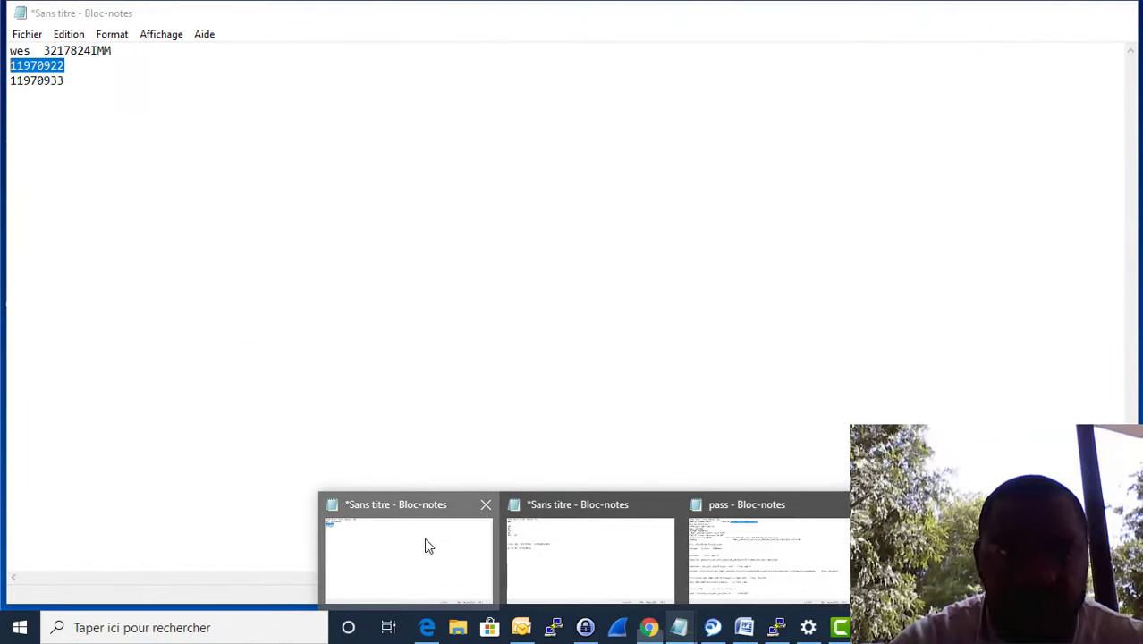
click(424, 538)
drag(67, 80, 9, 81)
key(ctrl+c)
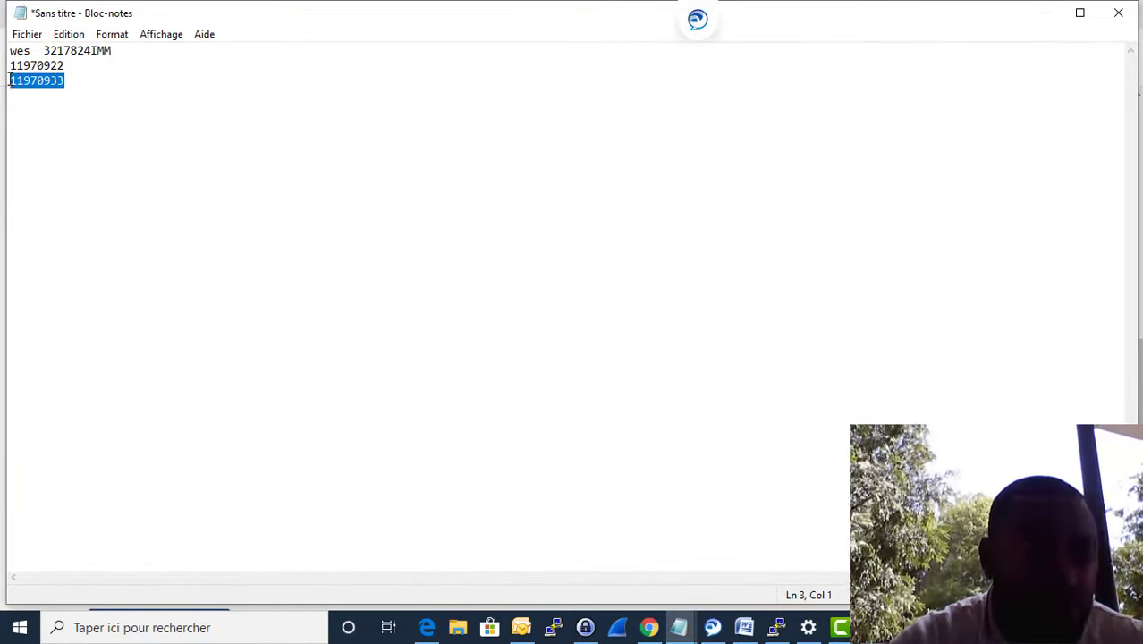
click(1043, 13)
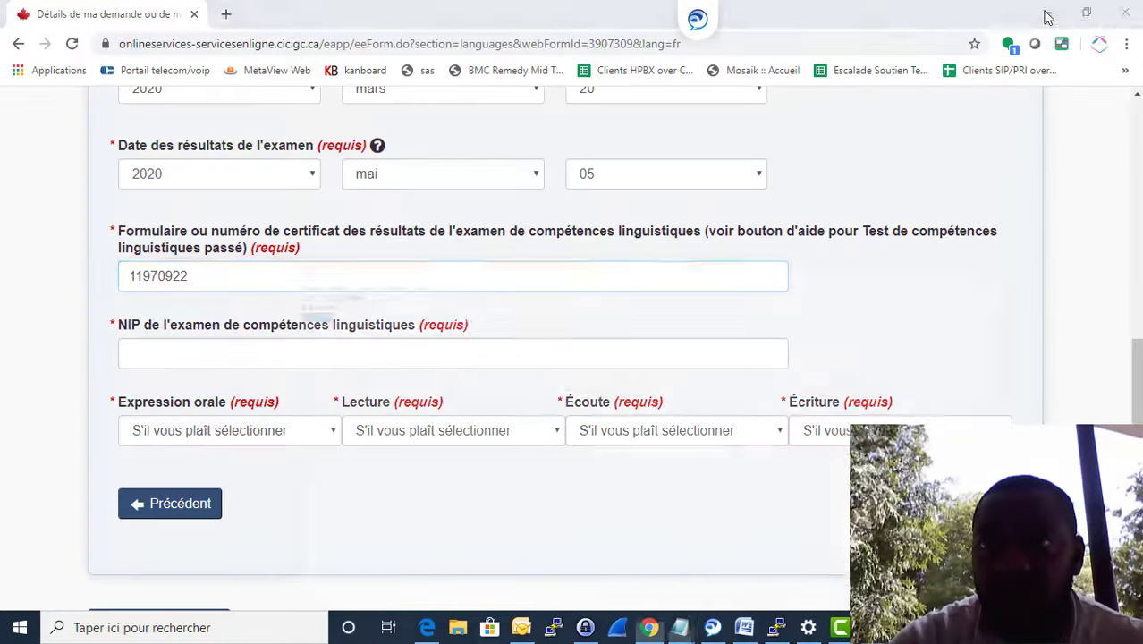
click(232, 357)
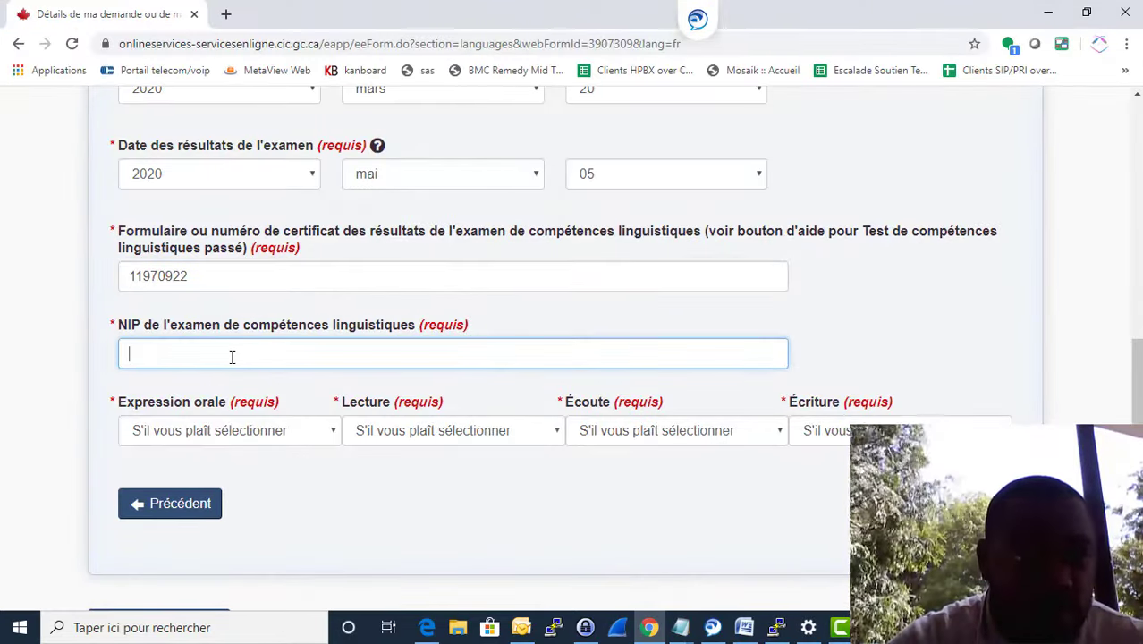
key(ctrl+v)
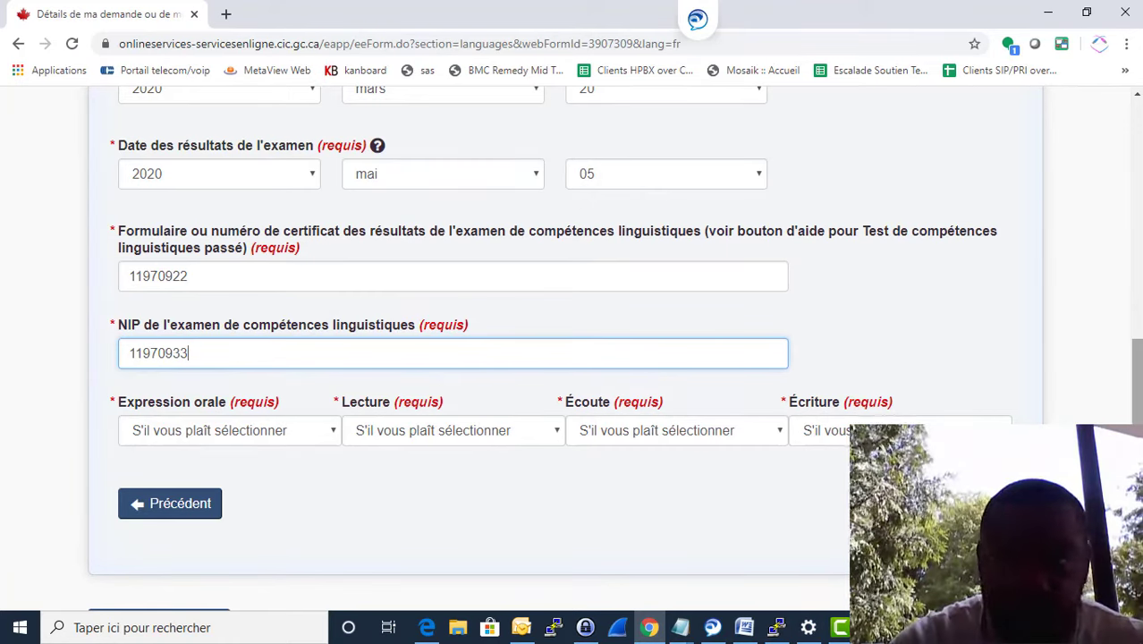
scroll(482, 336, down, 2)
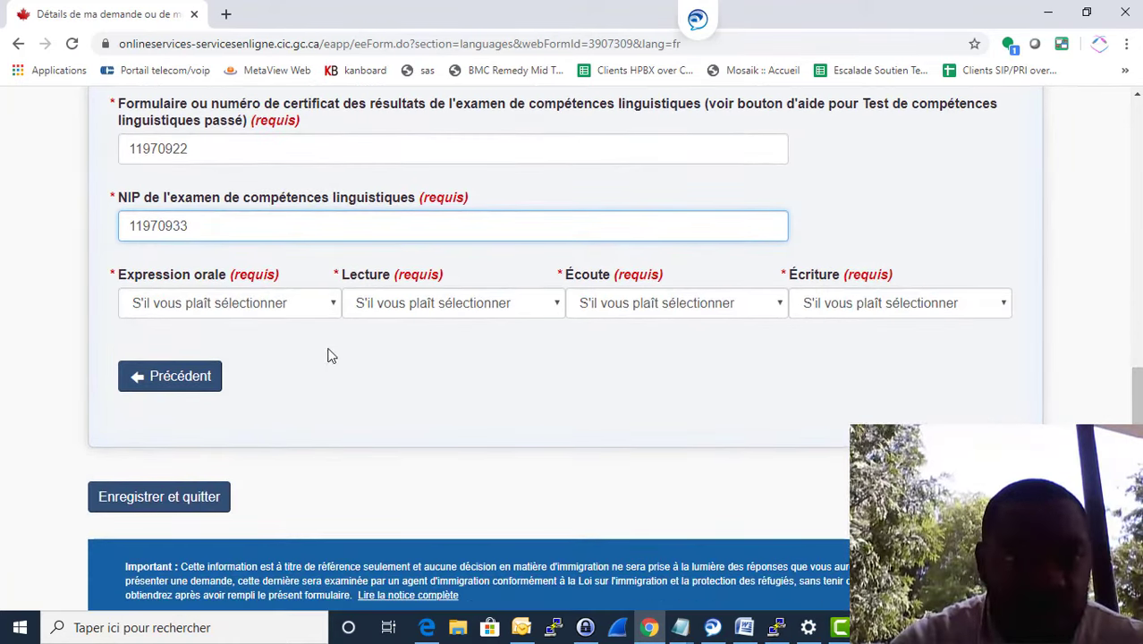
Enter scores 449 speaking, 299 reading, 359 listening, 449 writing, then save and exit
click(327, 305)
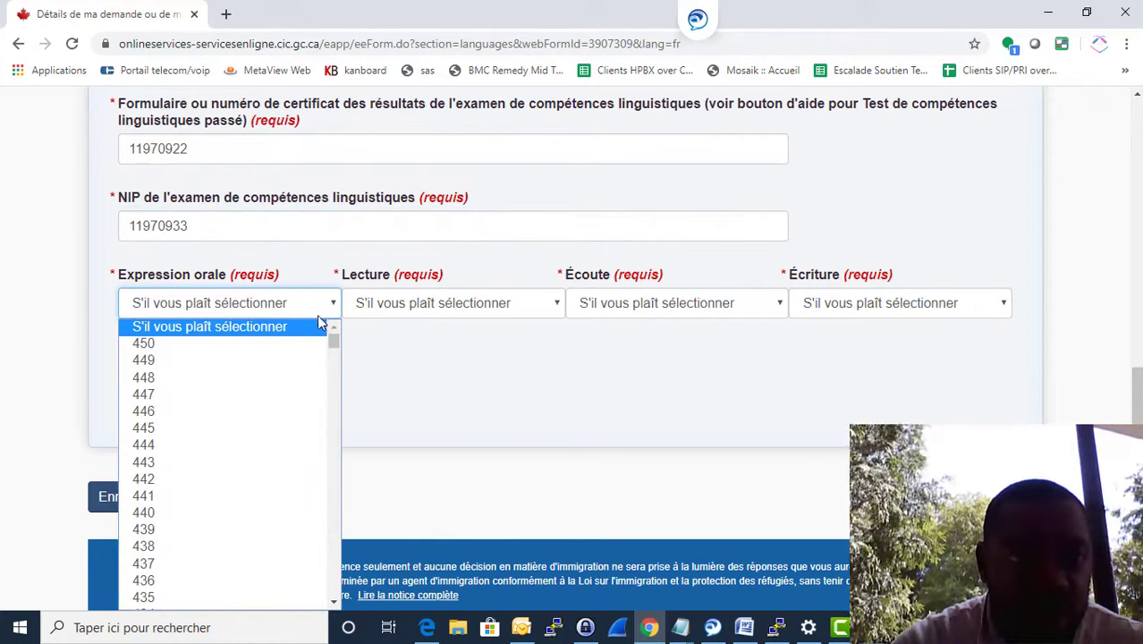
click(288, 361)
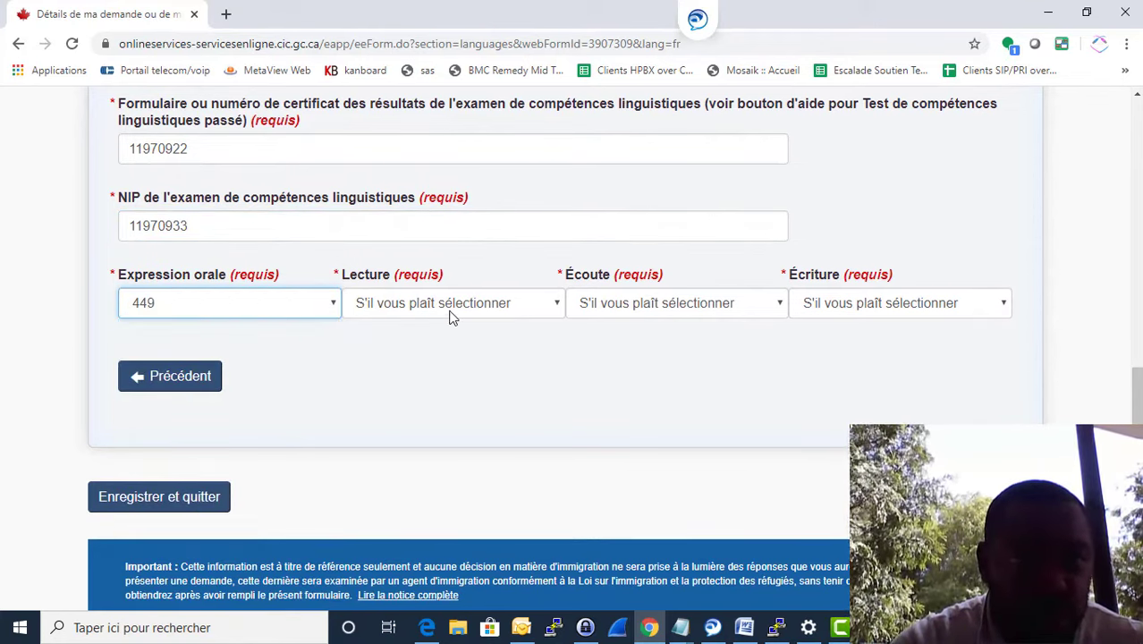
click(449, 308)
click(401, 363)
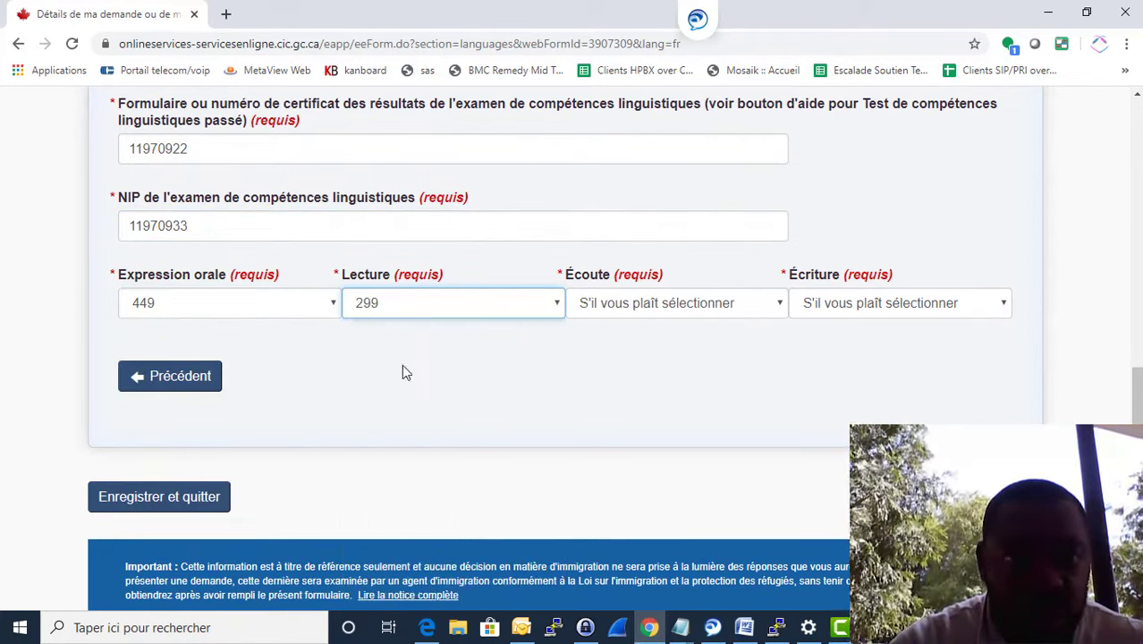
click(678, 310)
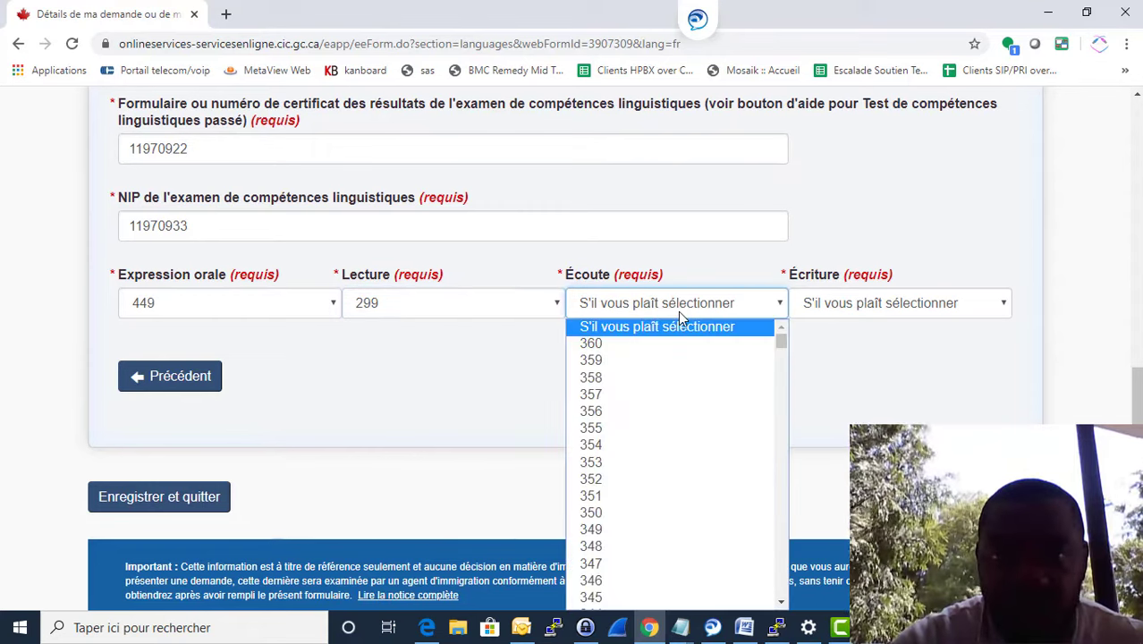
click(652, 359)
click(861, 313)
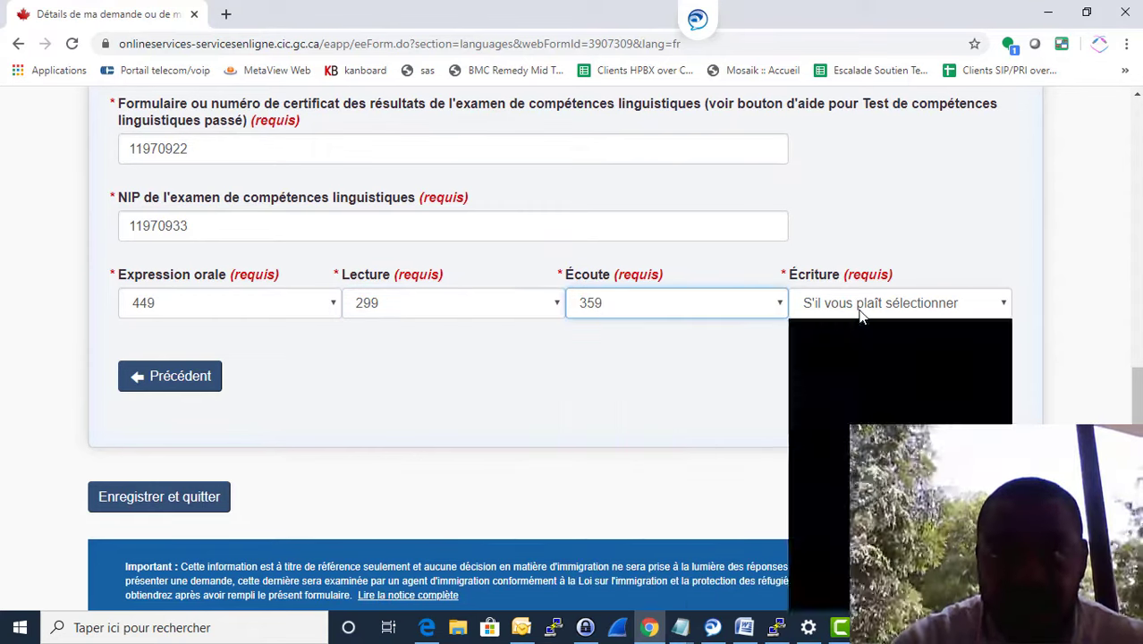
click(836, 361)
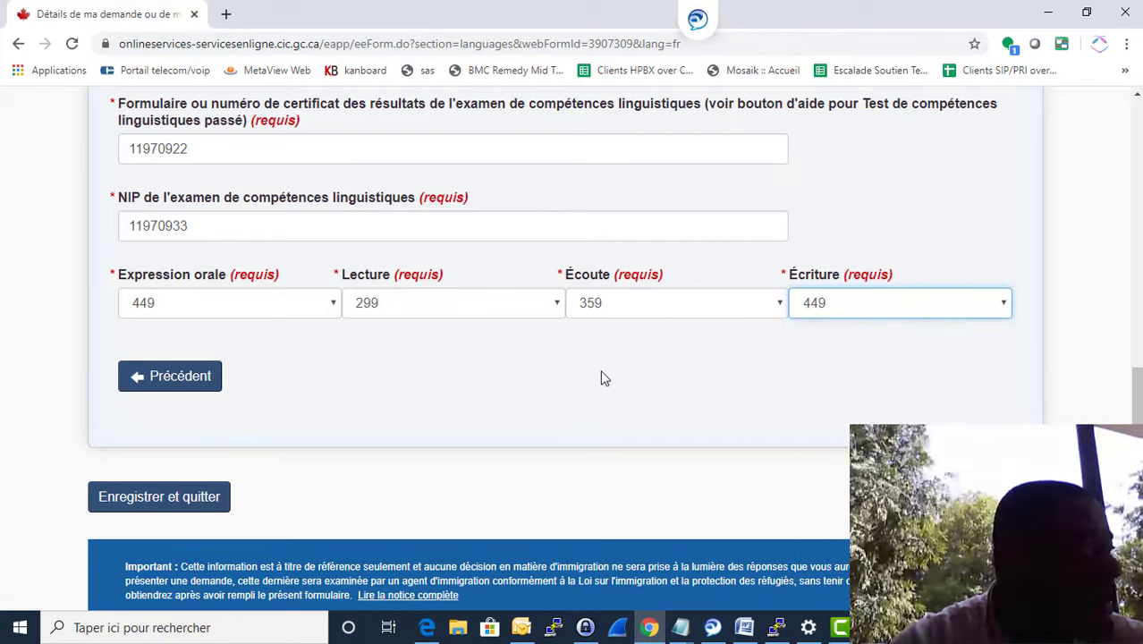
click(183, 505)
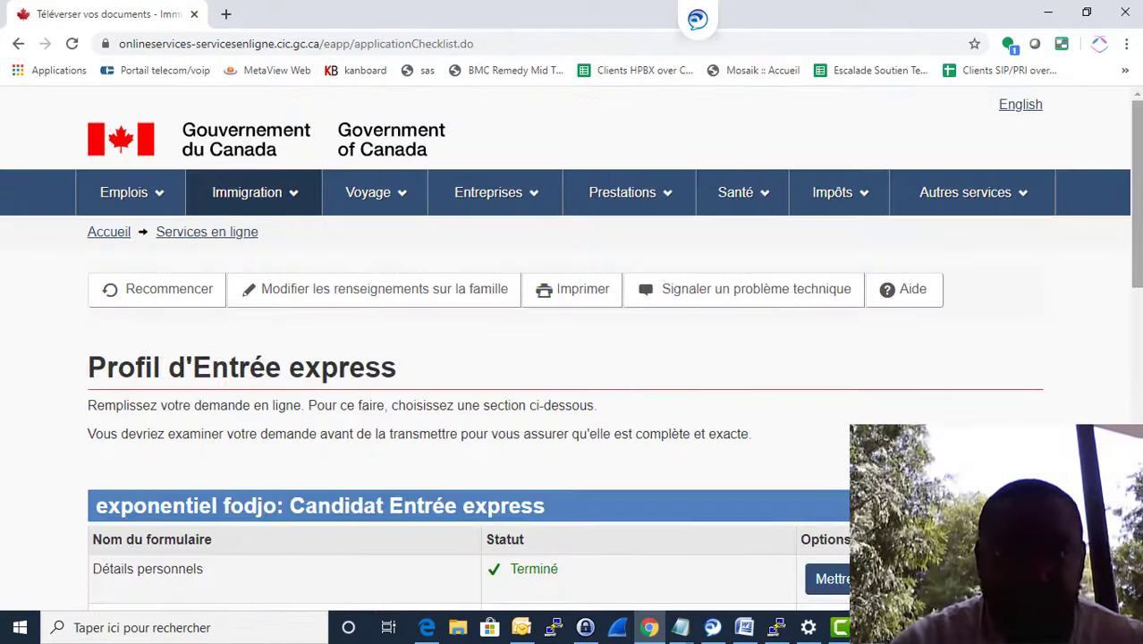
Start the Détails sur la demande form to reach Provinces et territoires d'intérêt
drag(1136, 241, 1132, 371)
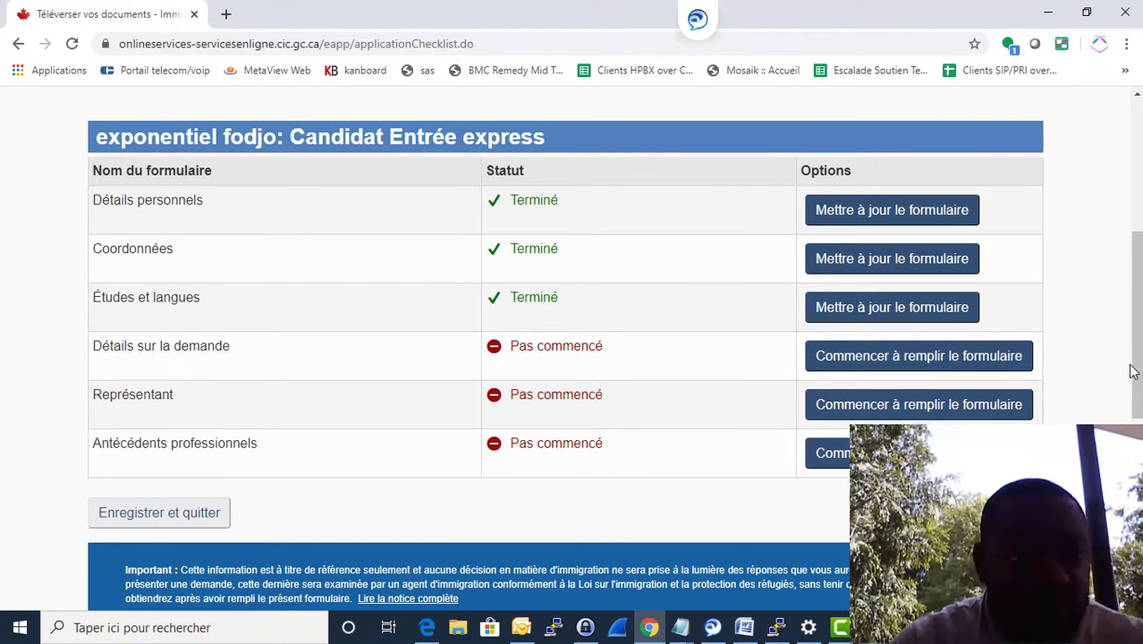
click(883, 355)
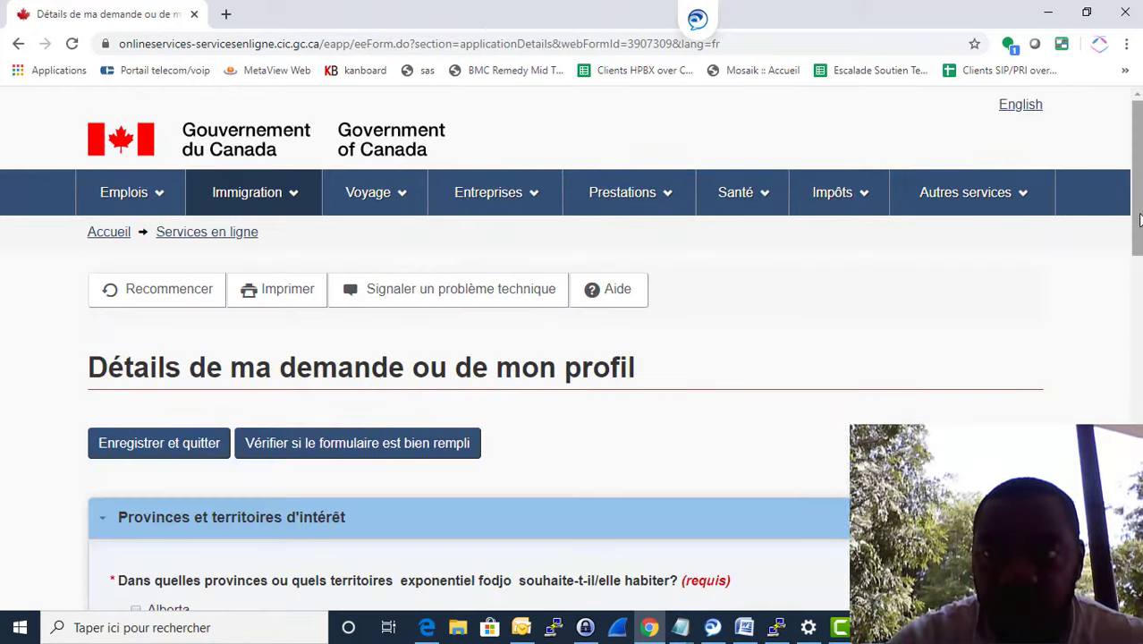
drag(1139, 225, 1140, 349)
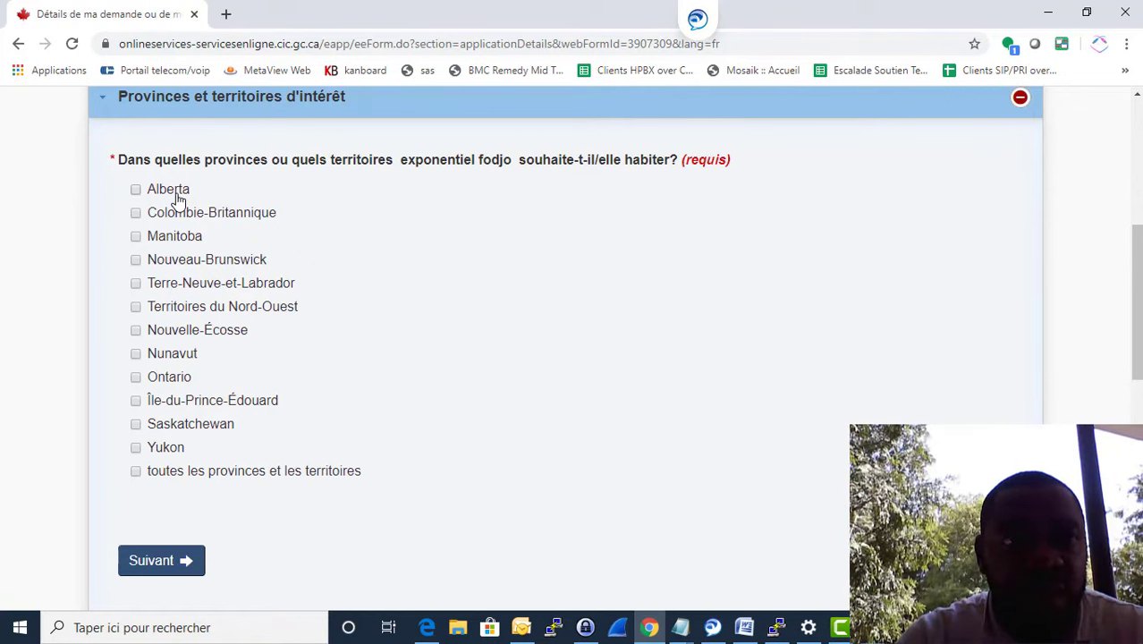
Tick every province and territory, Alberta through Yukon, as a place of interest
click(136, 471)
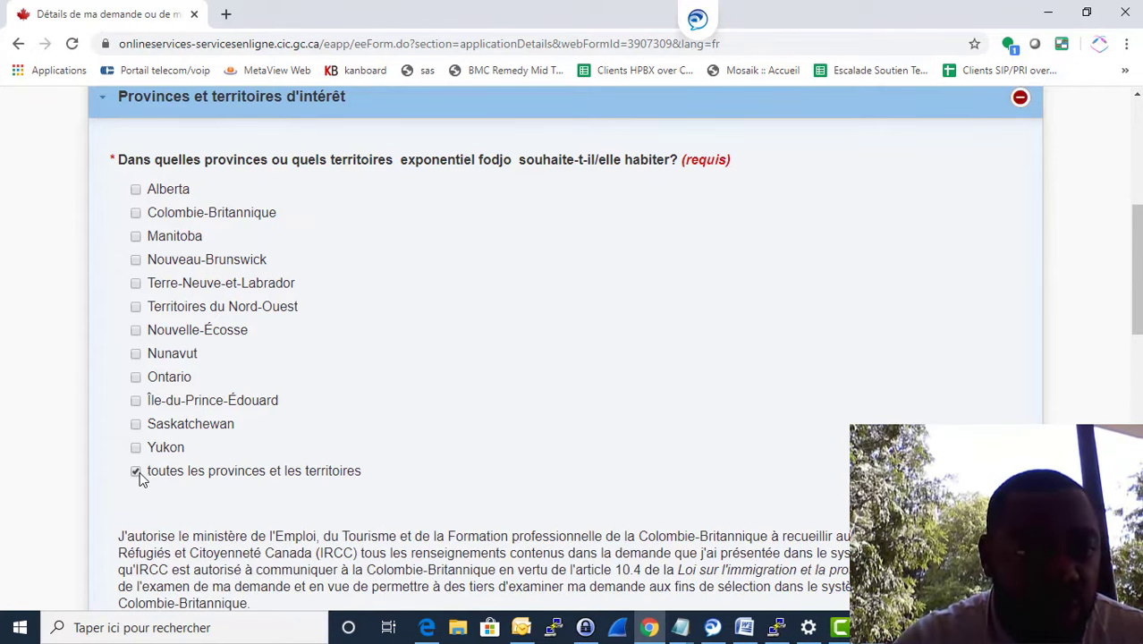
click(136, 190)
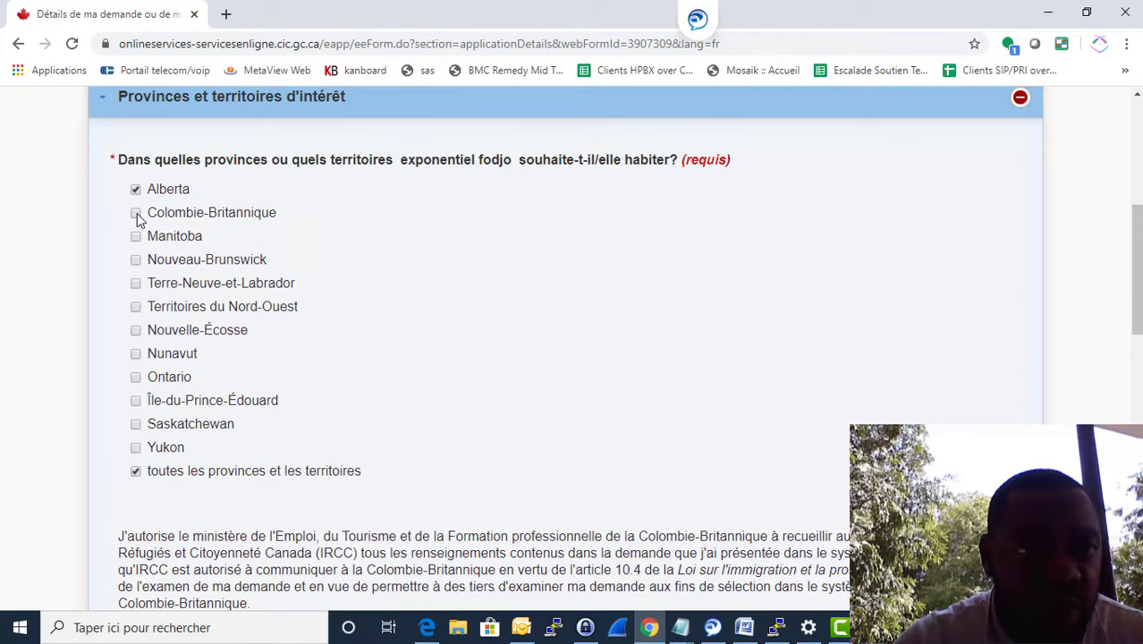
click(136, 213)
click(136, 237)
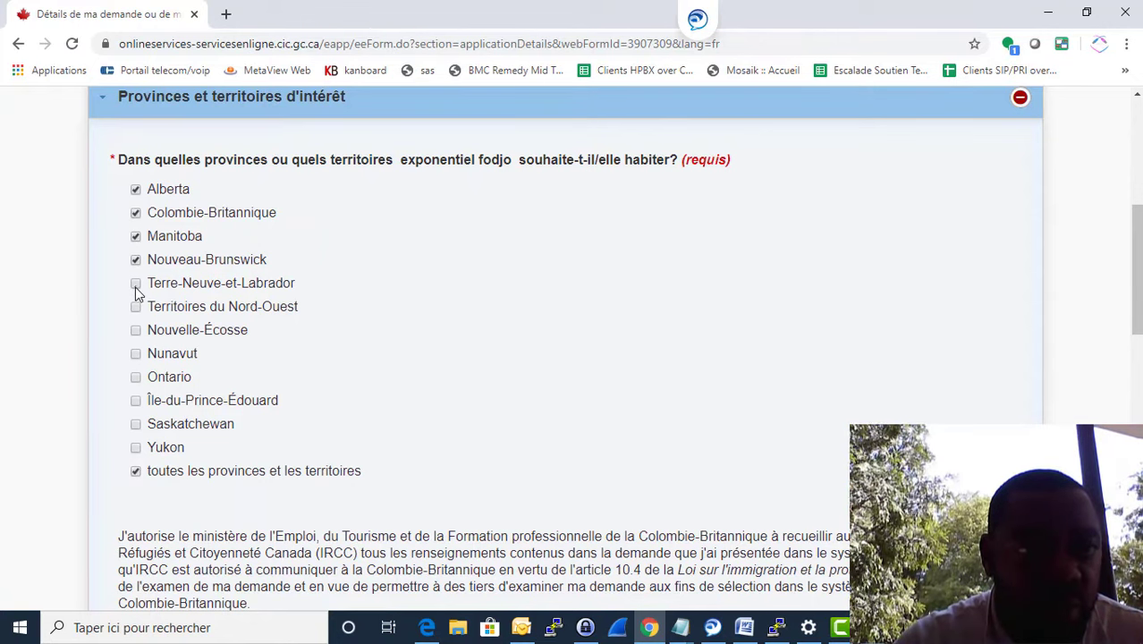
click(136, 283)
click(136, 306)
click(136, 330)
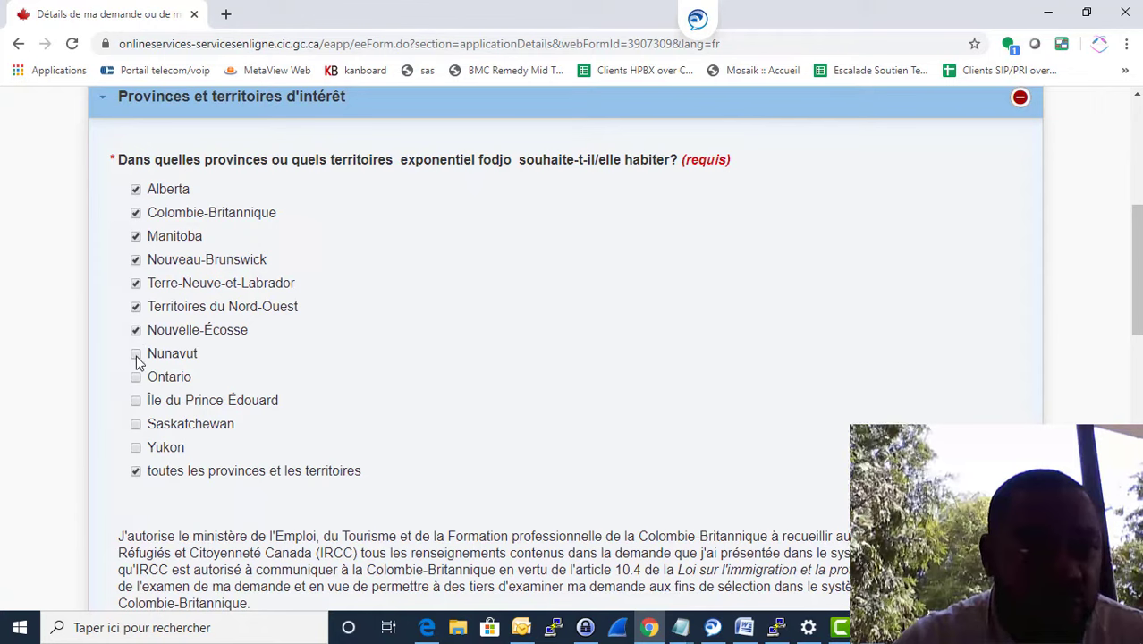
click(135, 354)
click(136, 377)
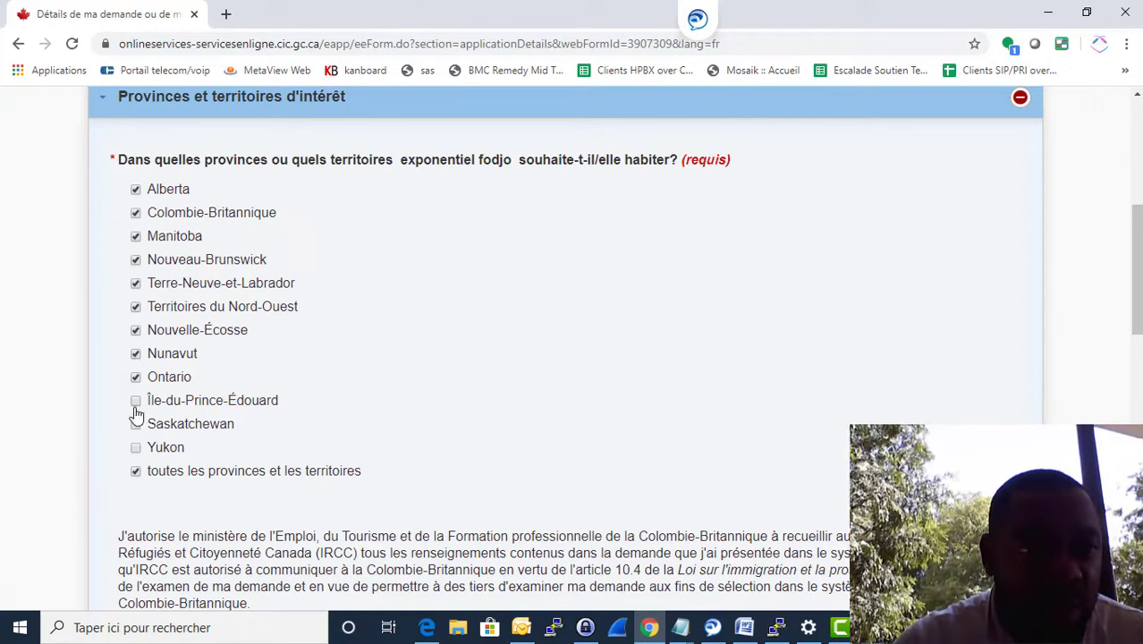
click(136, 401)
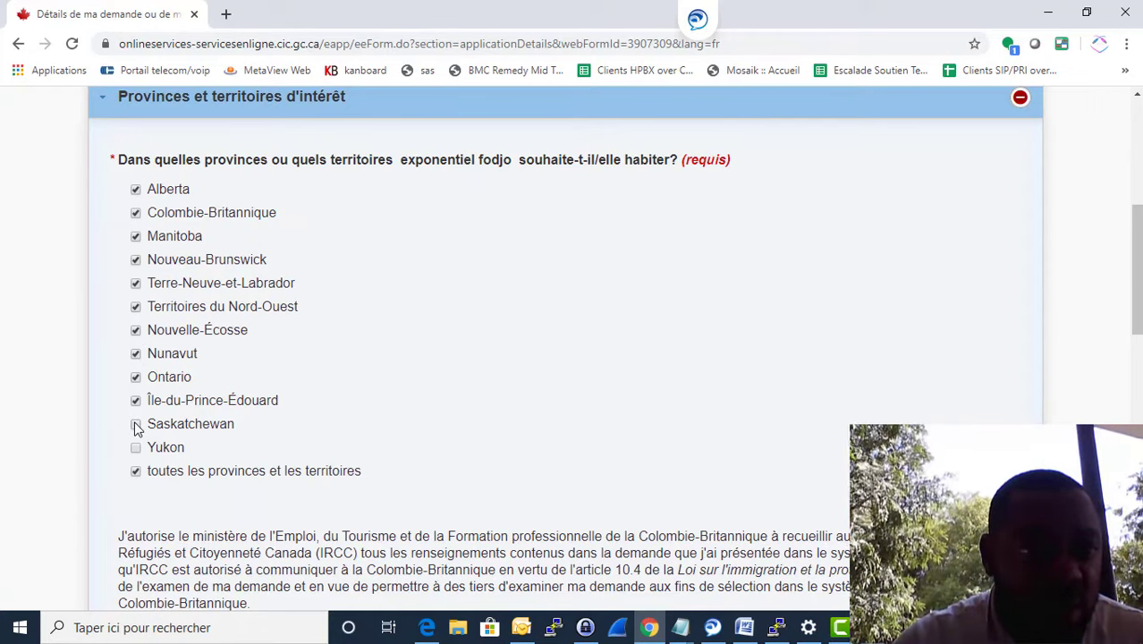
click(136, 424)
click(136, 448)
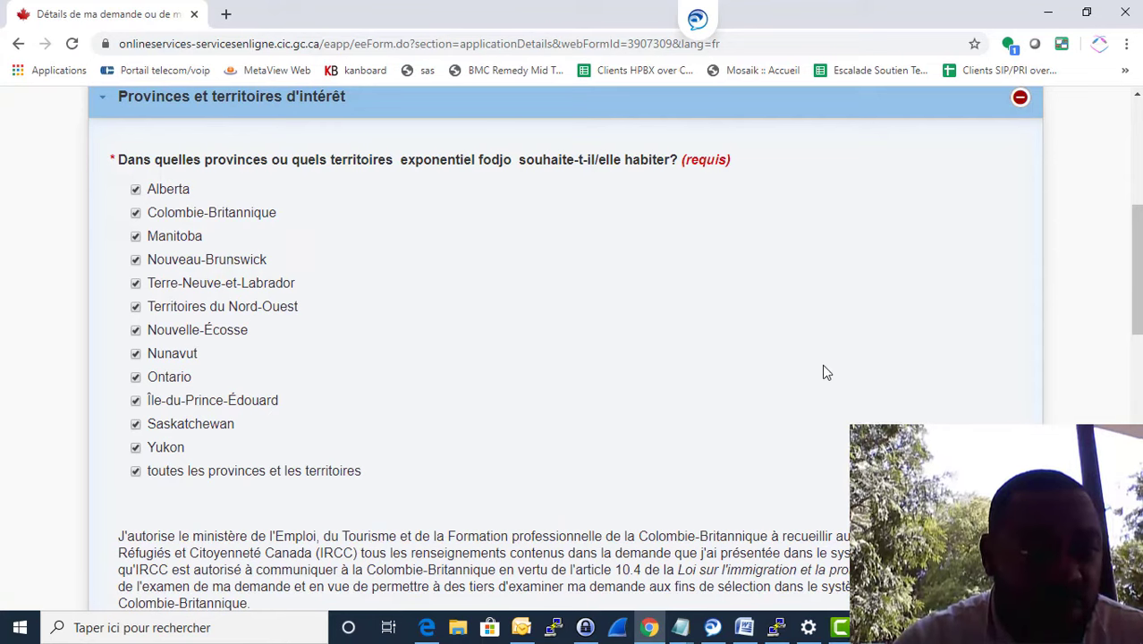
Consent Oui for Colombie-Britannique and Ontario, then continue to Mise en candidature et sélection
drag(1138, 315, 1139, 413)
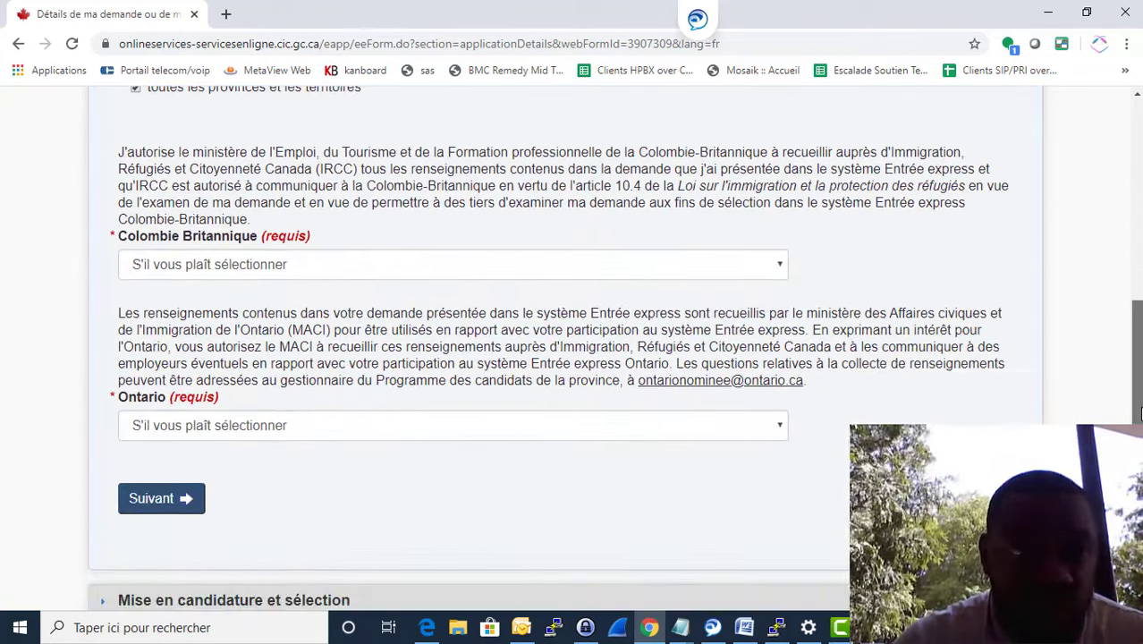
click(667, 268)
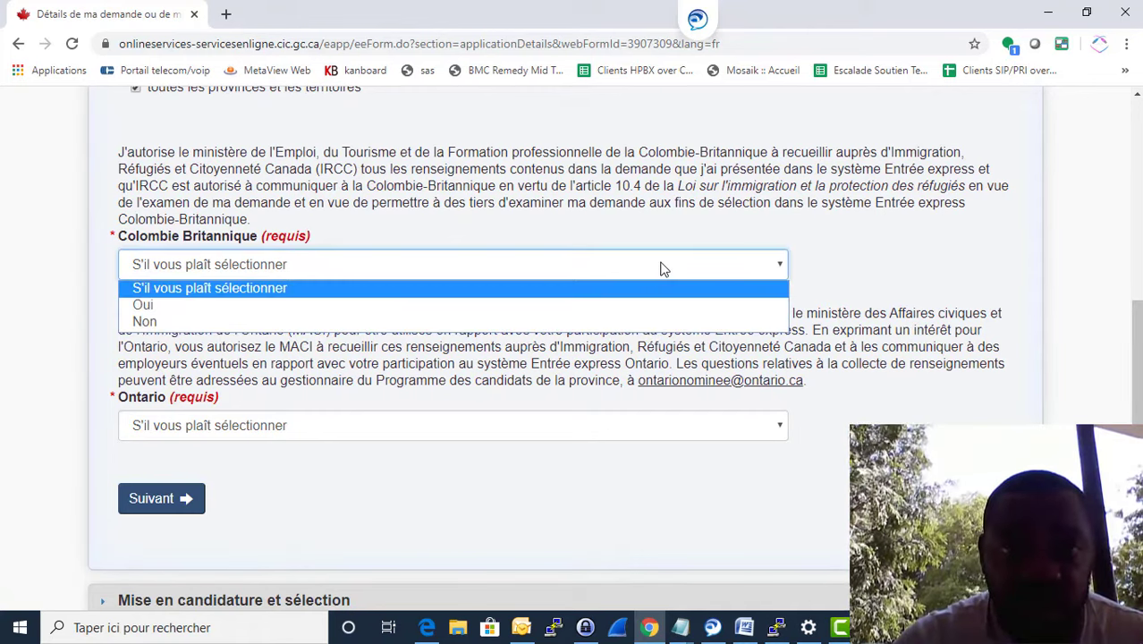
click(556, 307)
click(356, 429)
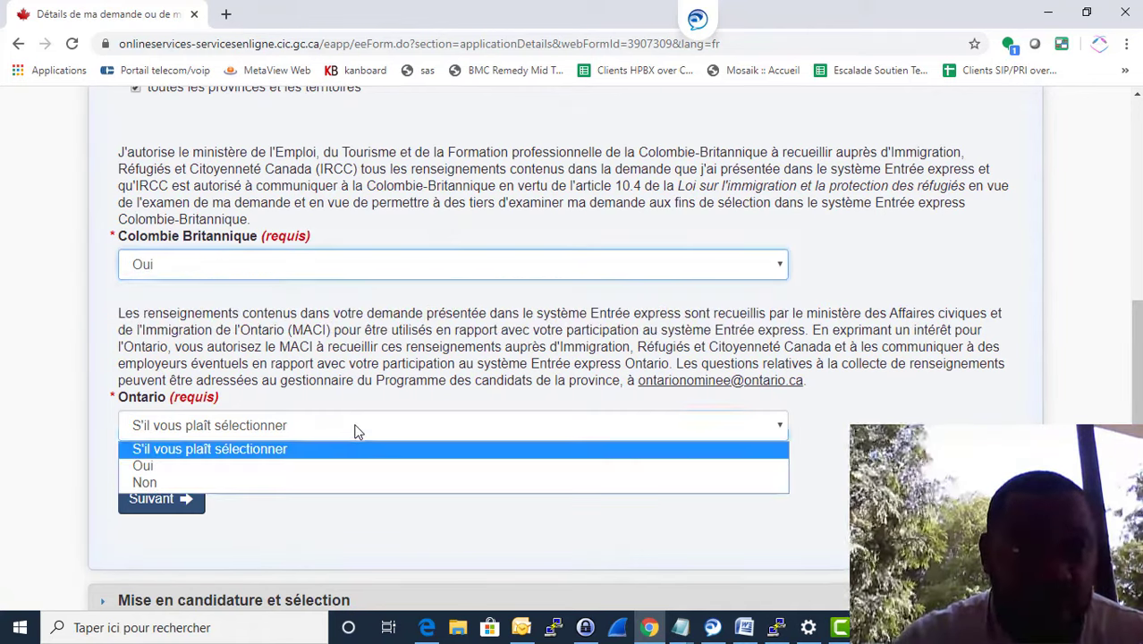
click(320, 465)
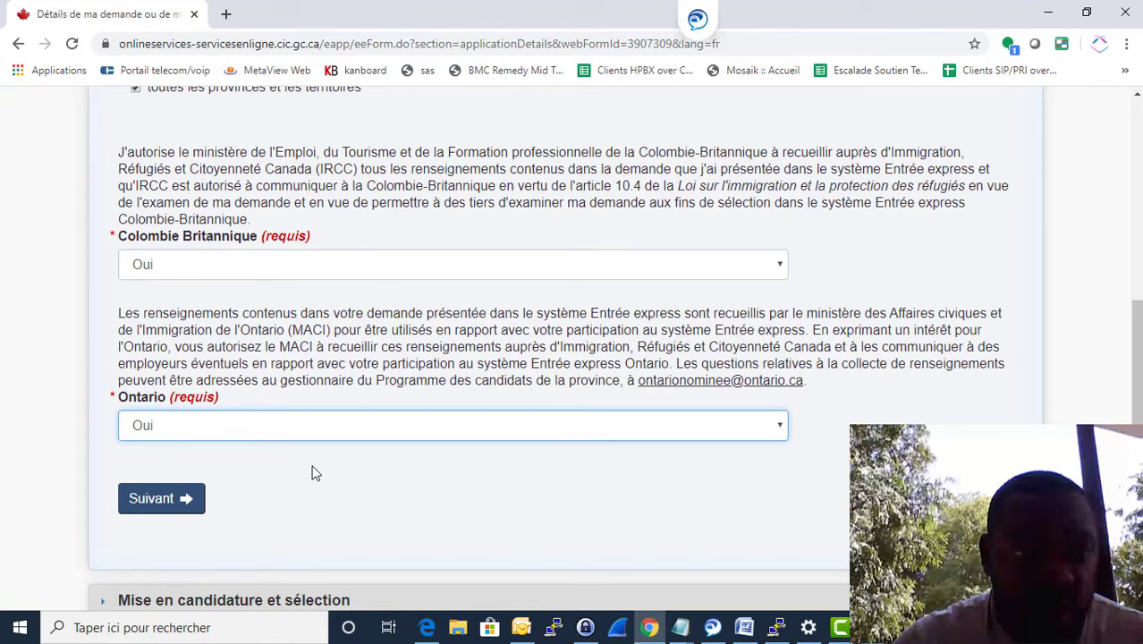
click(199, 498)
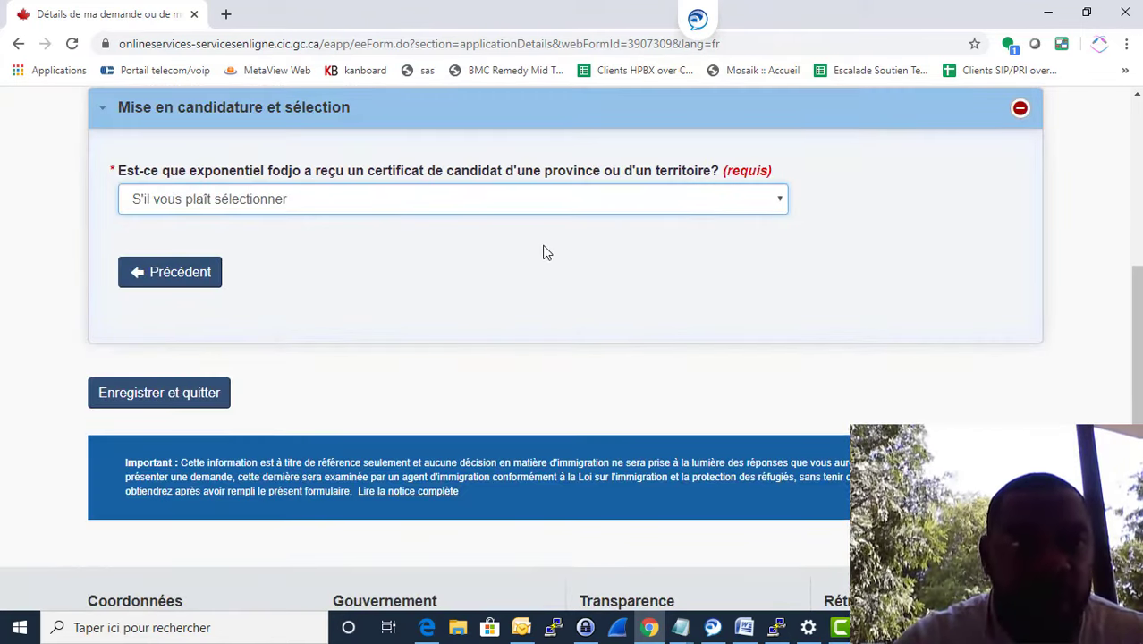
Answer Non for a provincial nomination certificate and save the application details
click(587, 201)
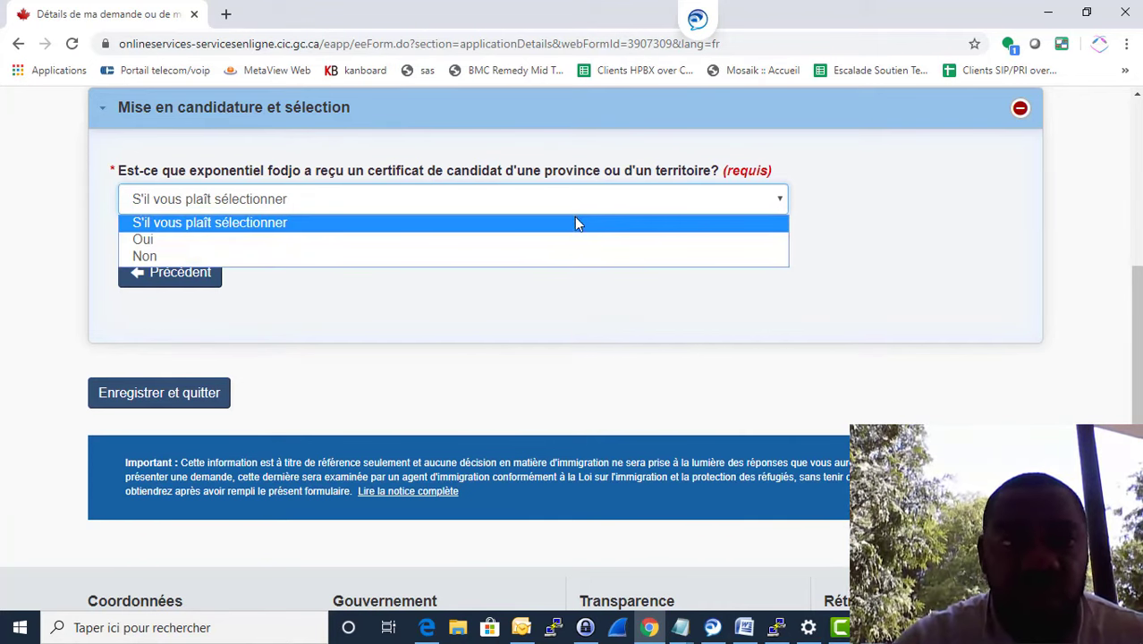
click(556, 257)
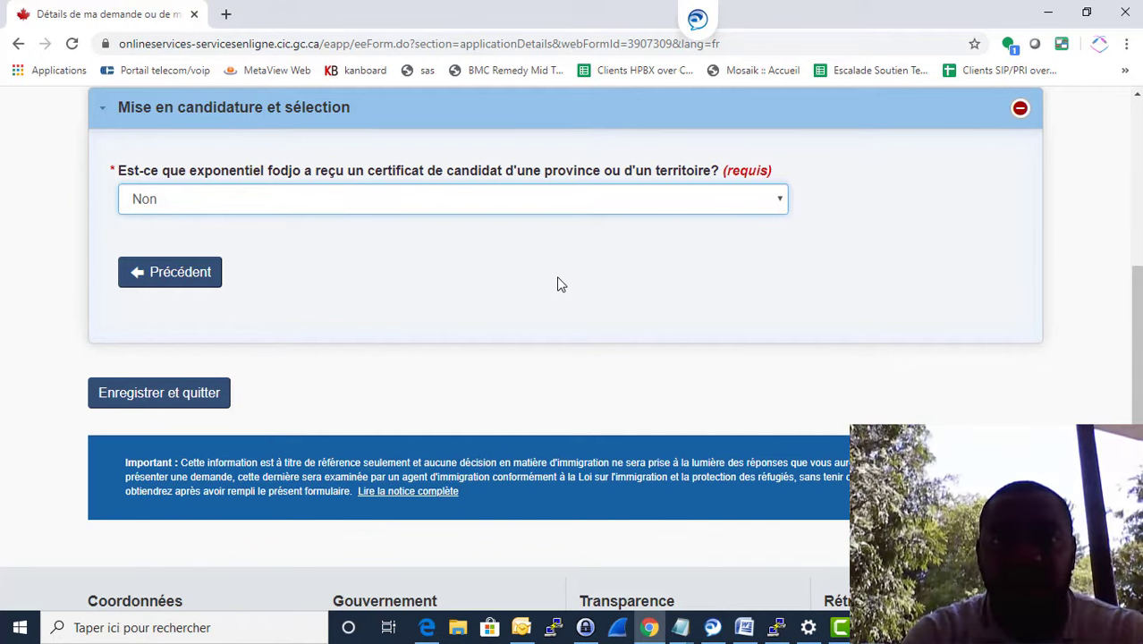
click(141, 396)
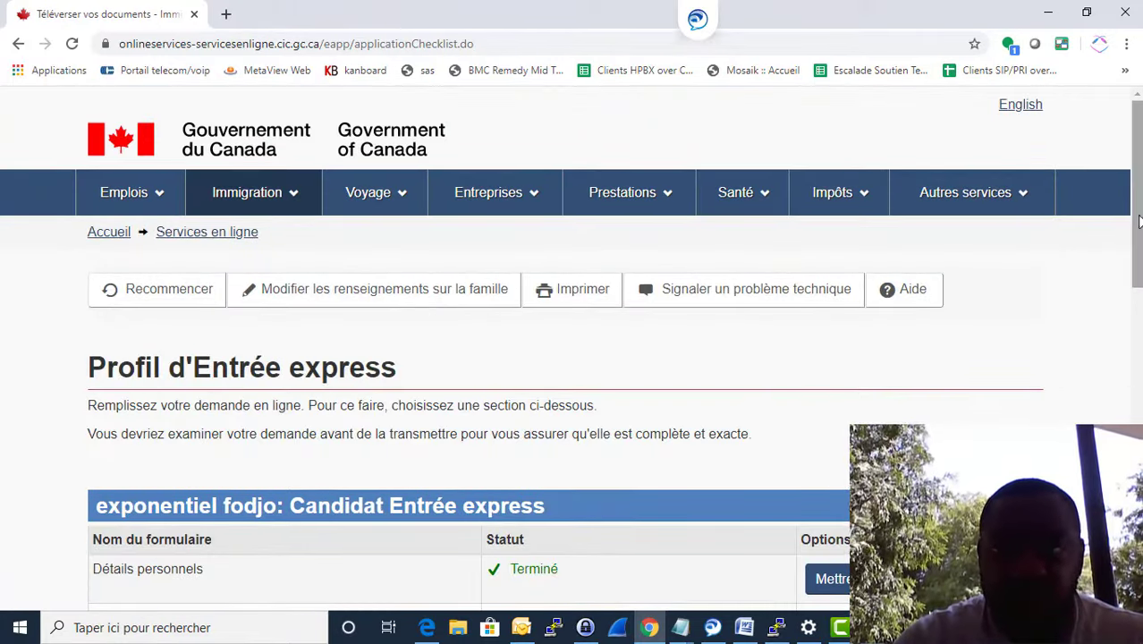
scroll(1136, 223, down, 2)
scroll(1136, 223, down, 3)
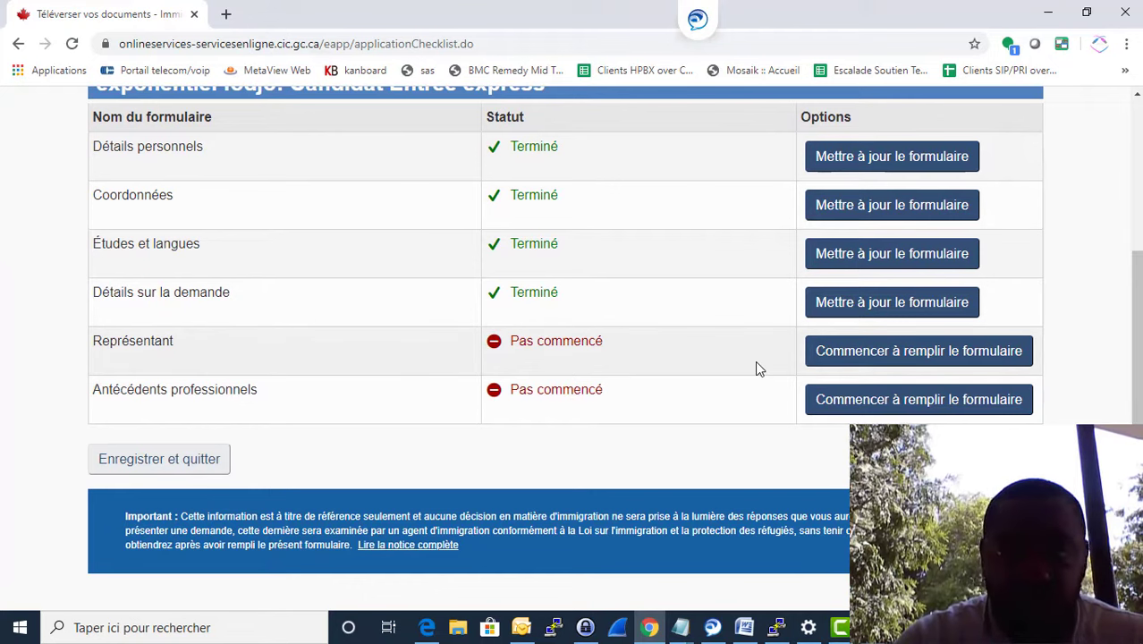
Answer Non to designating a representative, then save and quit the Représentant form
click(903, 351)
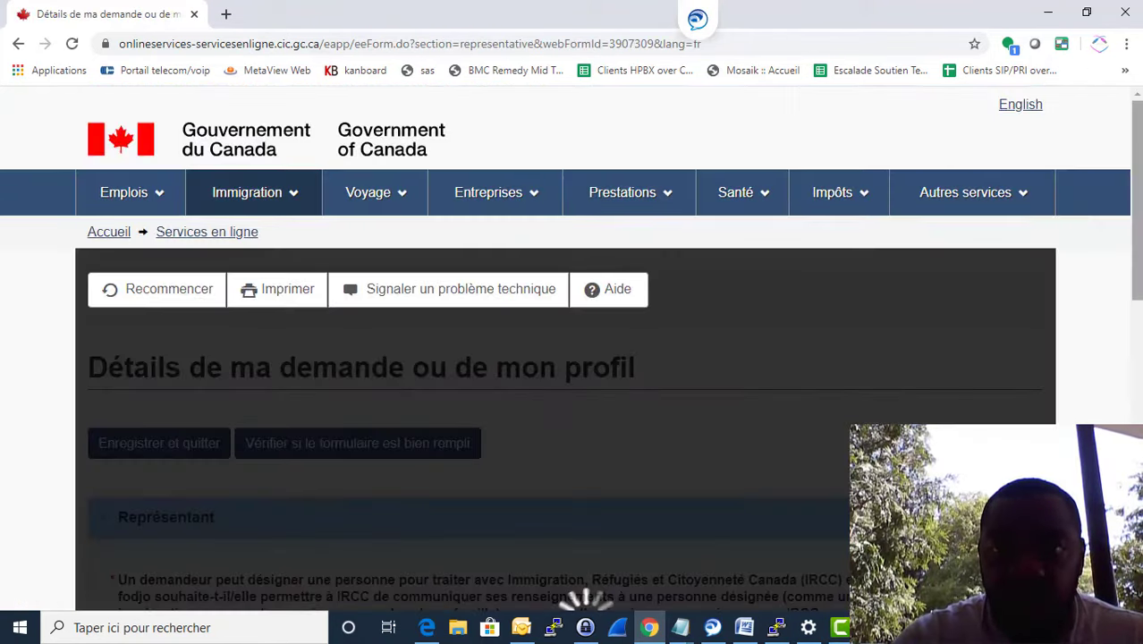
scroll(1141, 212, down, 2)
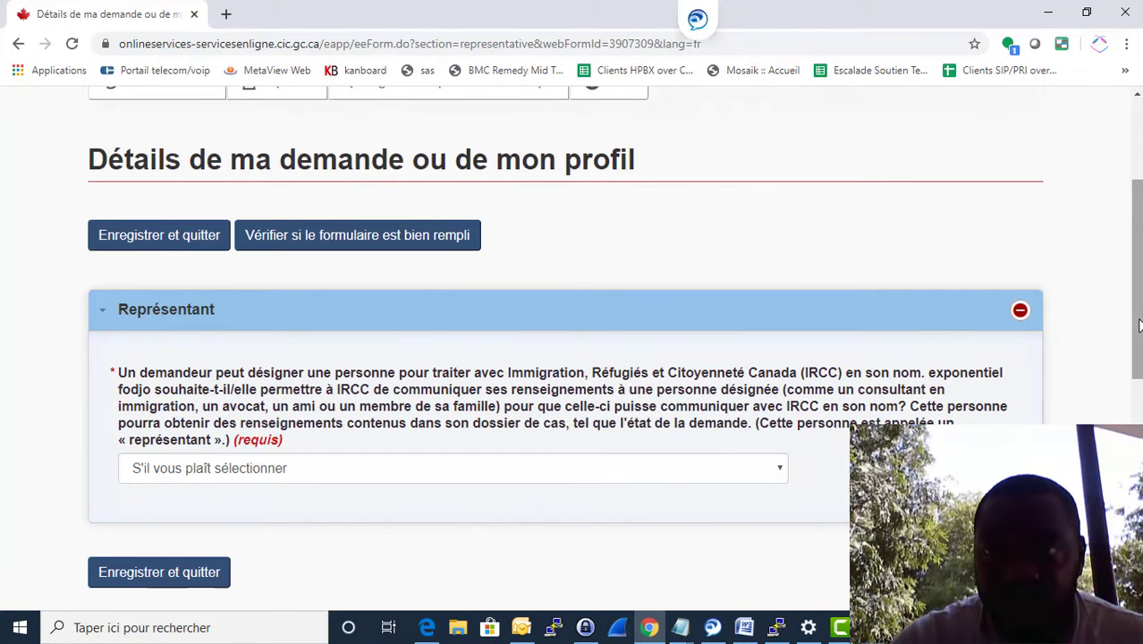
scroll(1138, 340, down, 2)
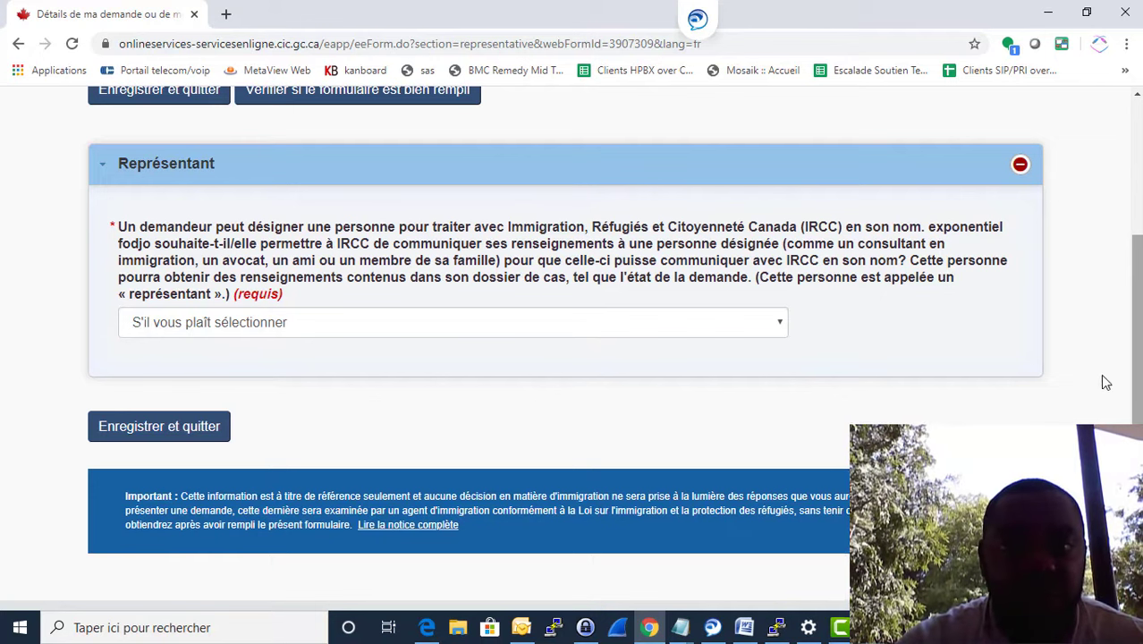
click(712, 321)
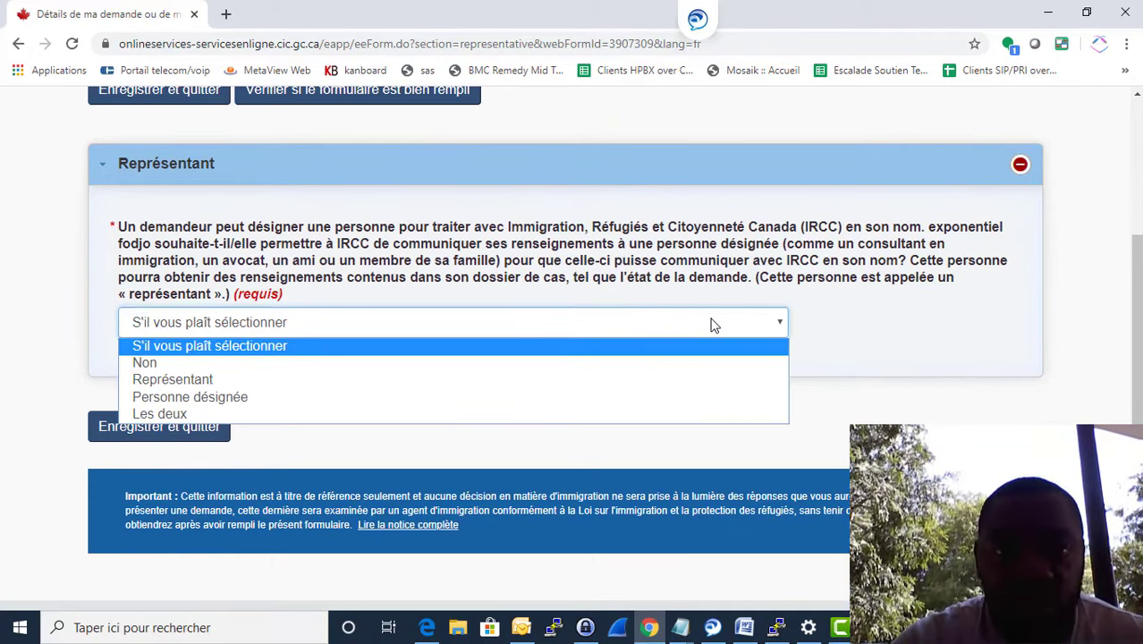
click(645, 368)
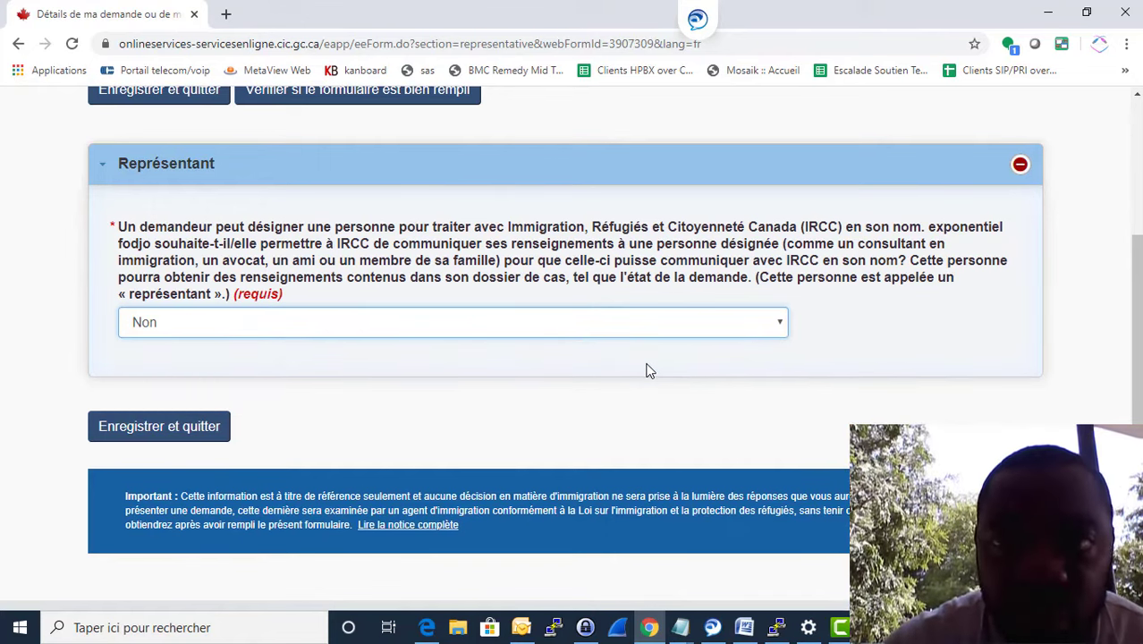
click(175, 433)
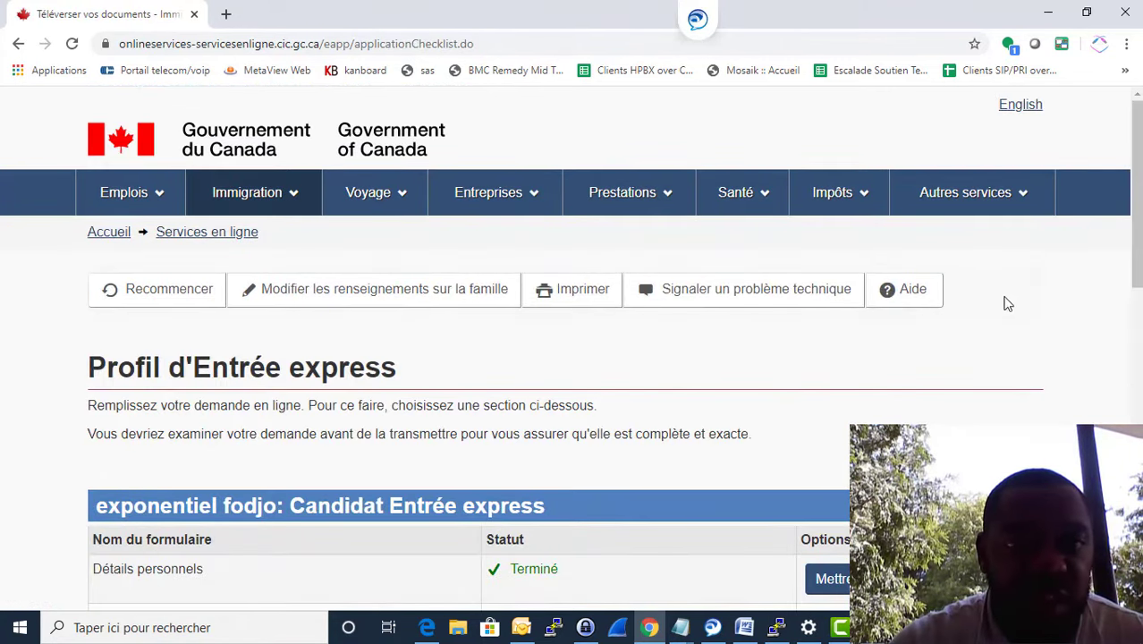
Scroll the checklist and open the Antécédents professionnels form
drag(1138, 186, 1138, 354)
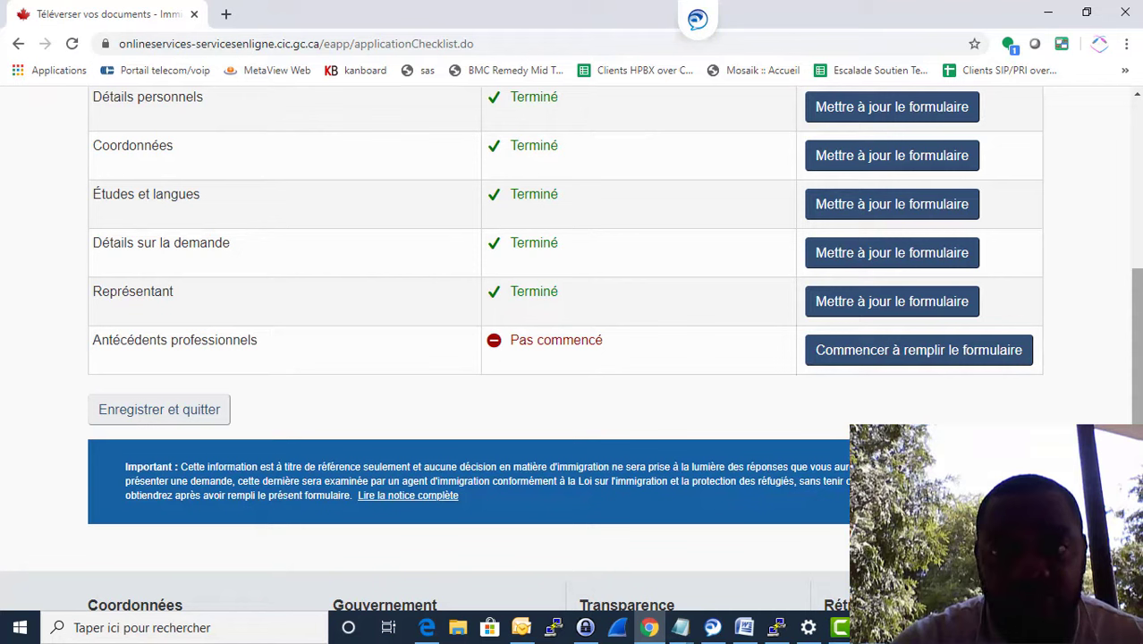
click(908, 358)
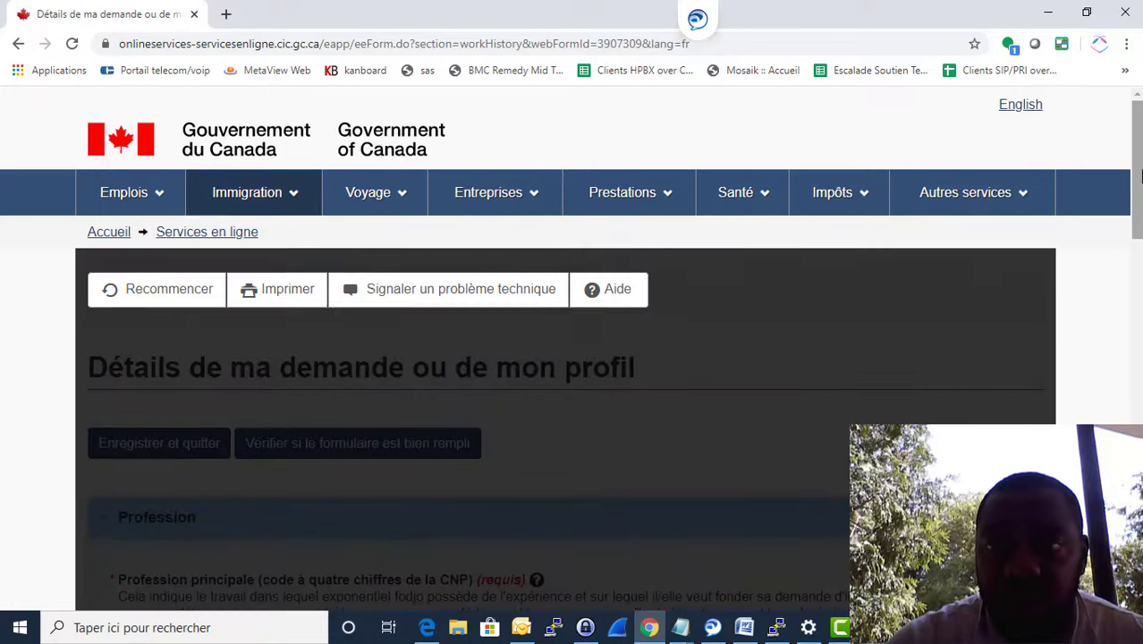
Search 'enseign' and select CNP 4031 - Enseignants/enseignantes au niveau secondaire as principal occupation
drag(1142, 176, 1141, 275)
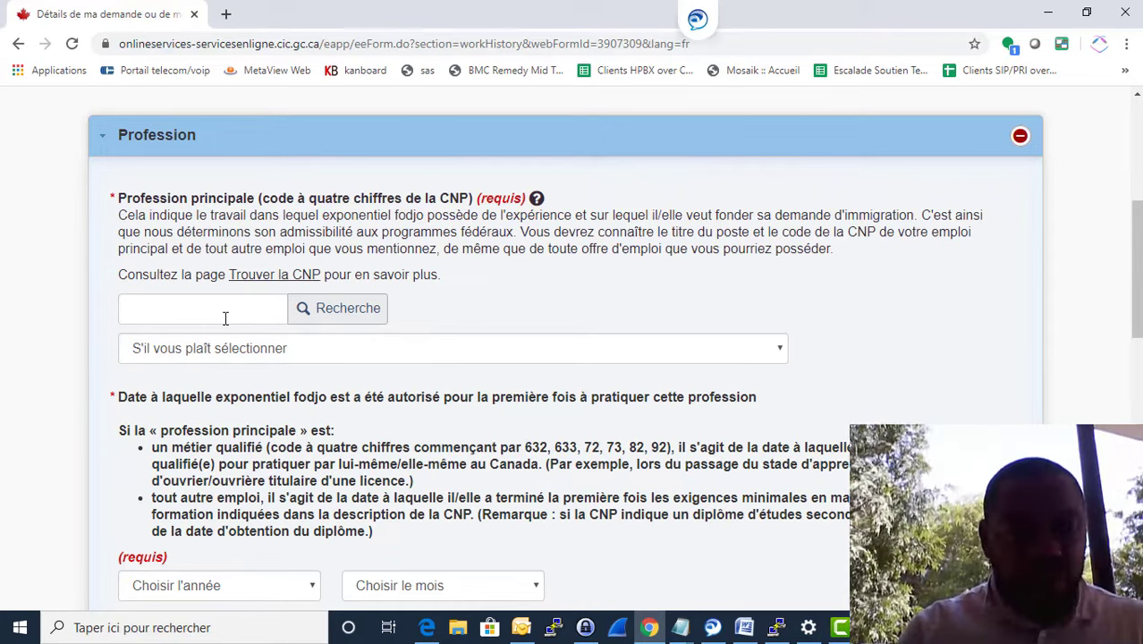
click(226, 318)
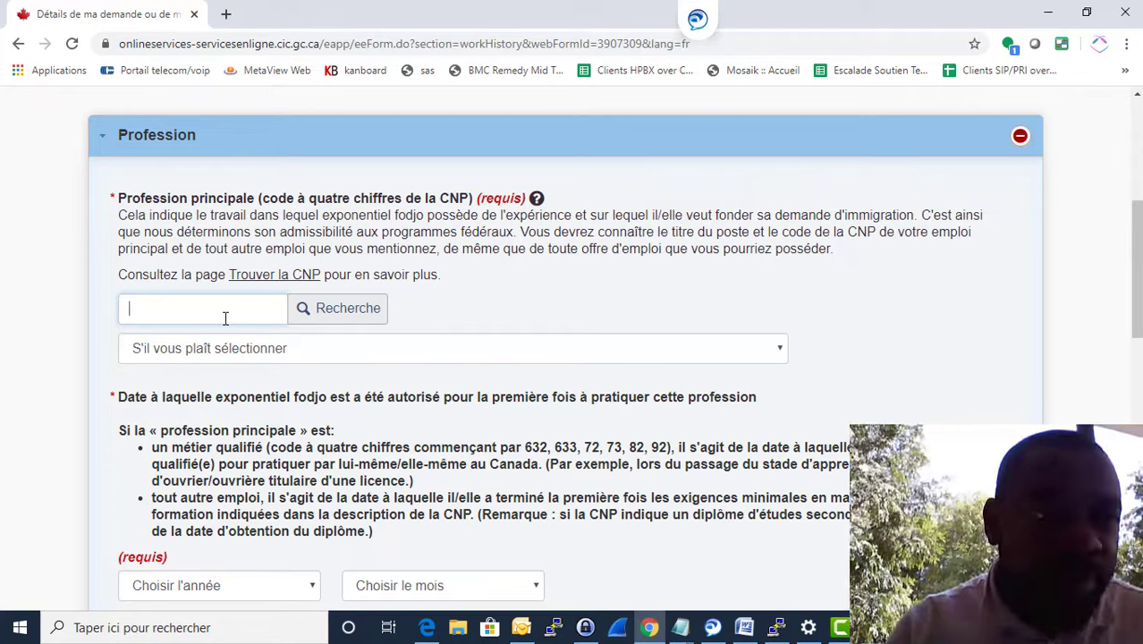
text(ensei)
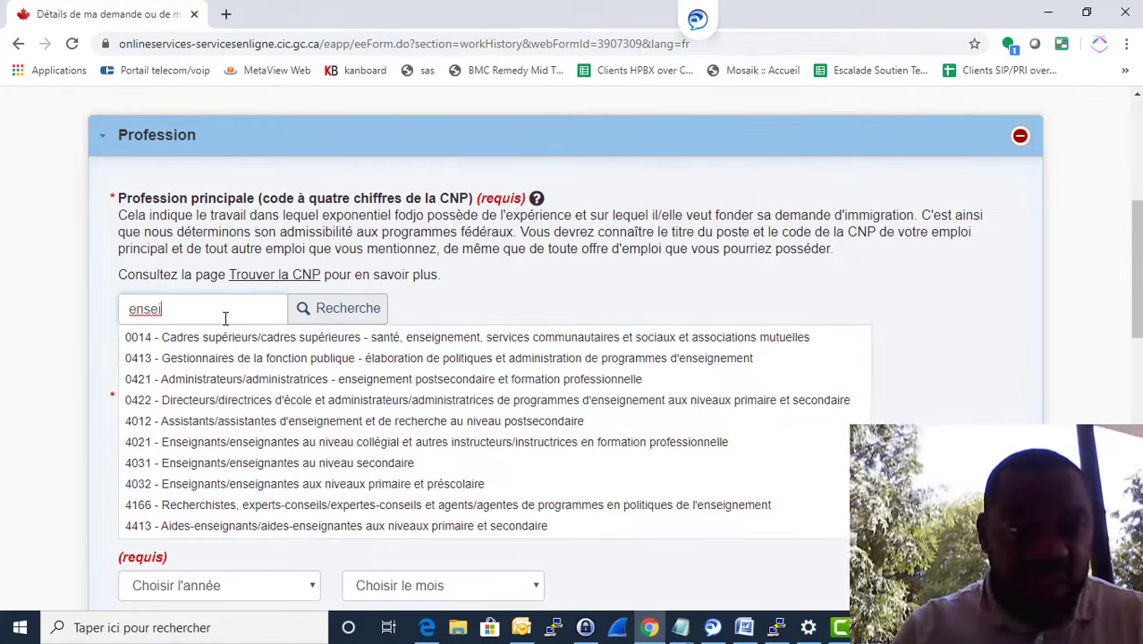
text(g)
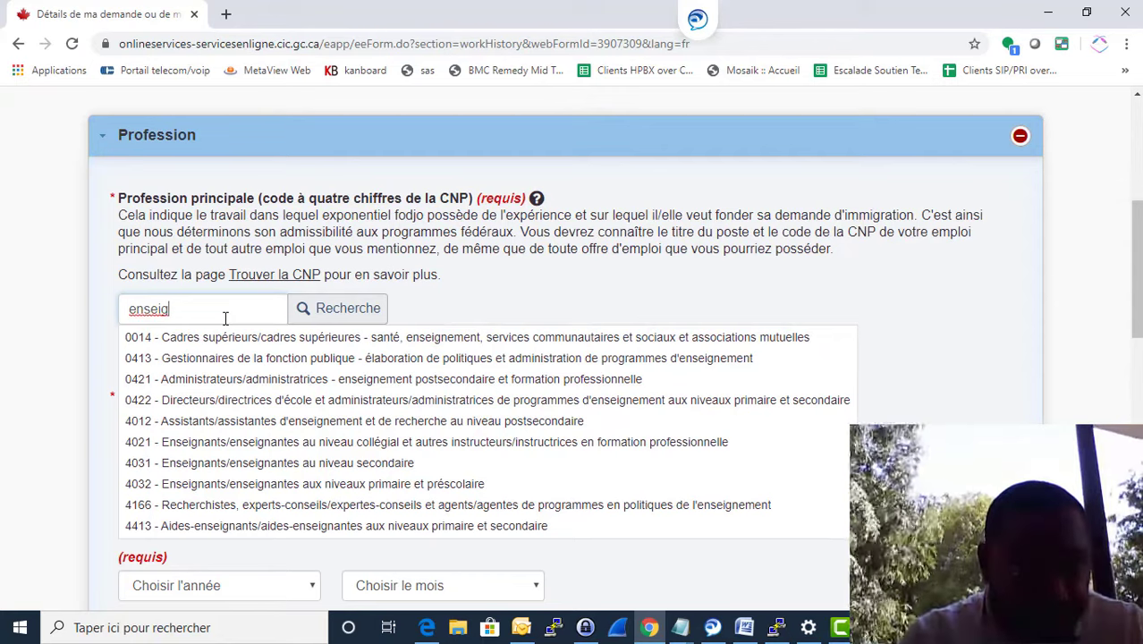
text(n)
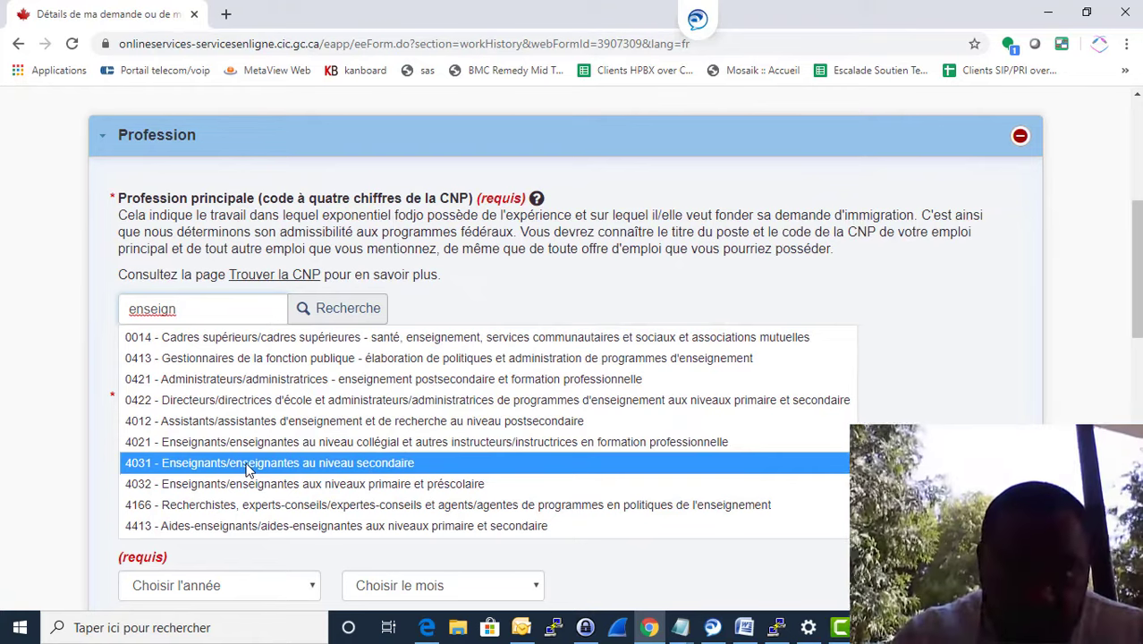
click(249, 463)
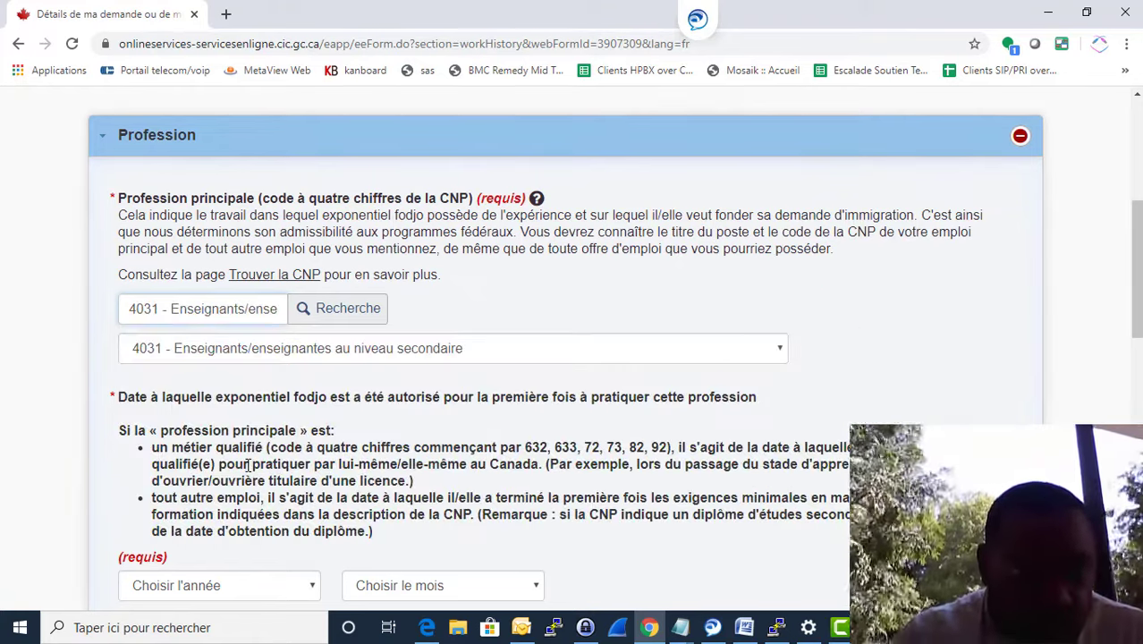
click(498, 349)
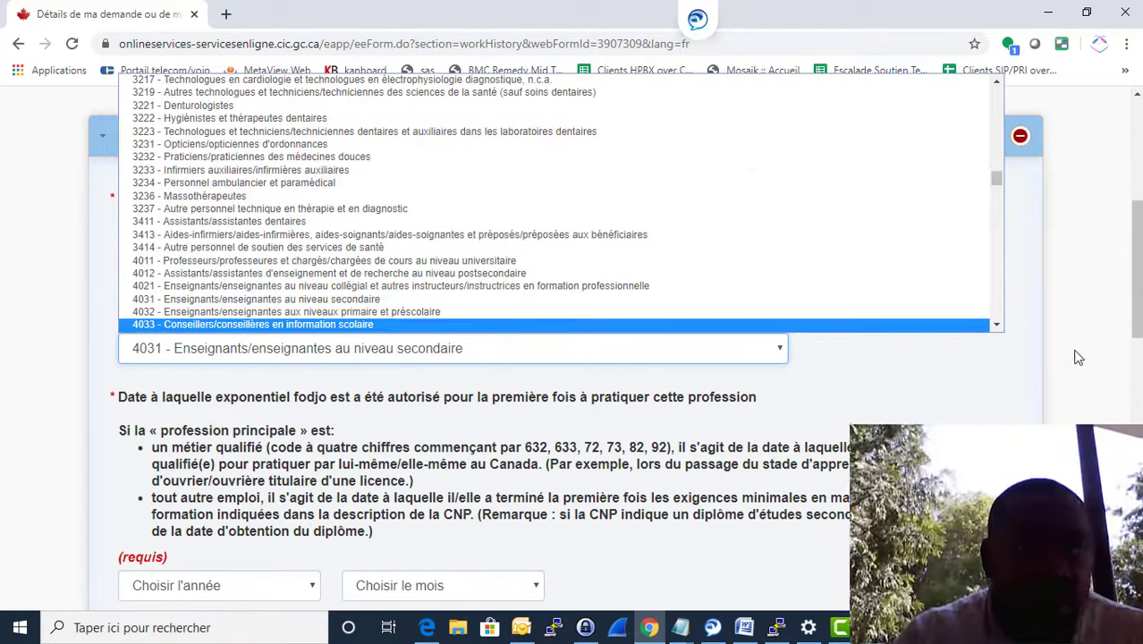
click(1029, 381)
click(1028, 381)
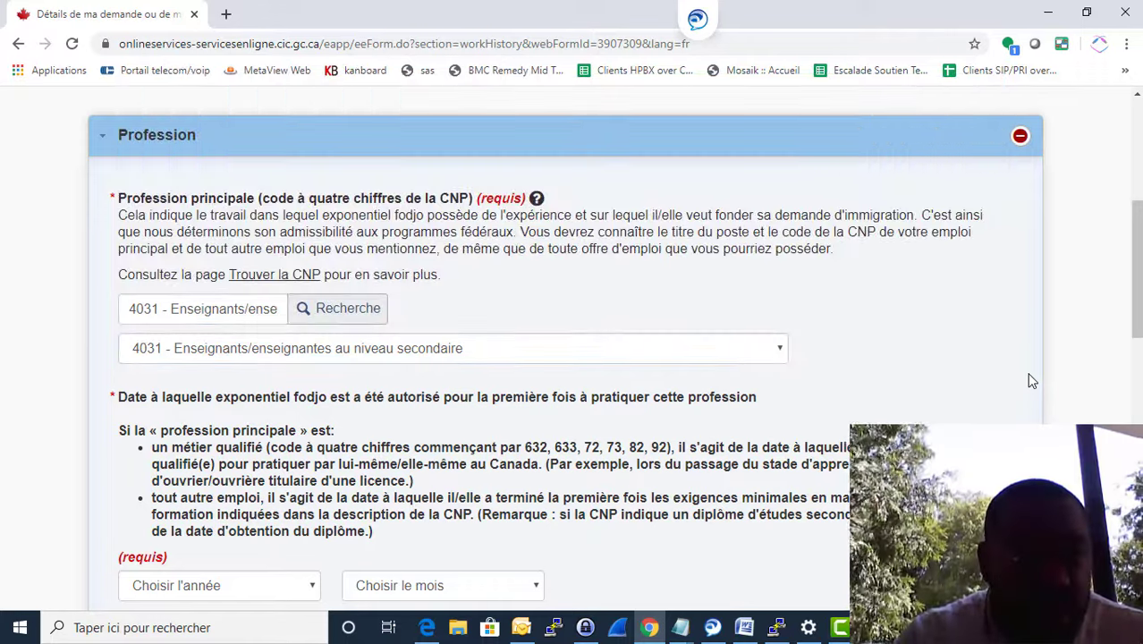
drag(1138, 273, 1135, 351)
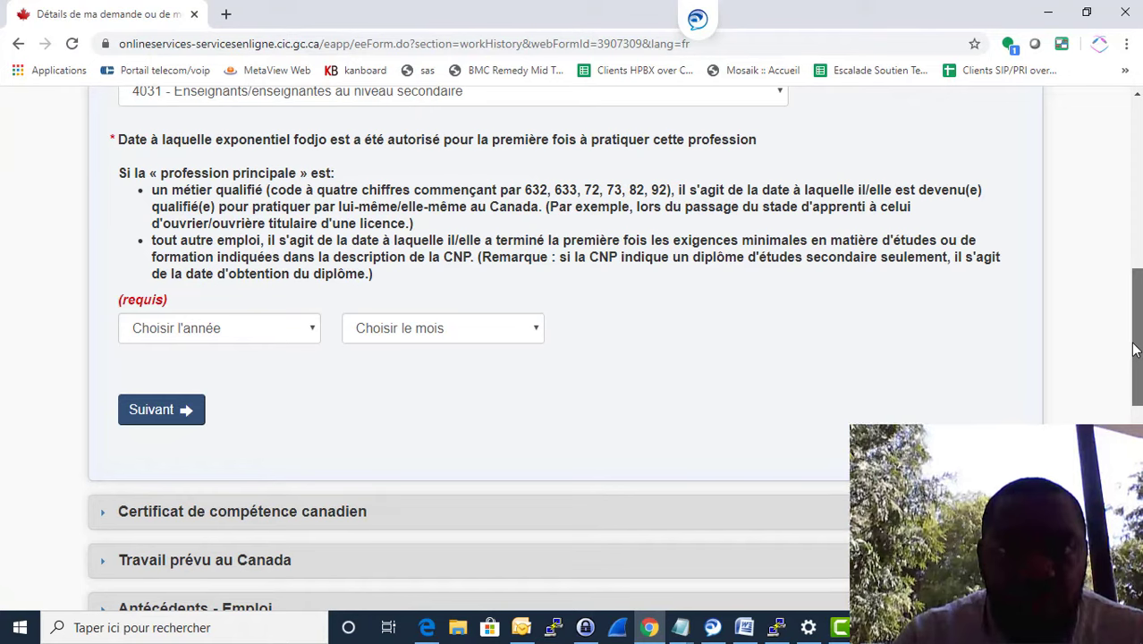
Set the first qualification date to octobre 2008 and continue to the next section
drag(1134, 349, 1134, 351)
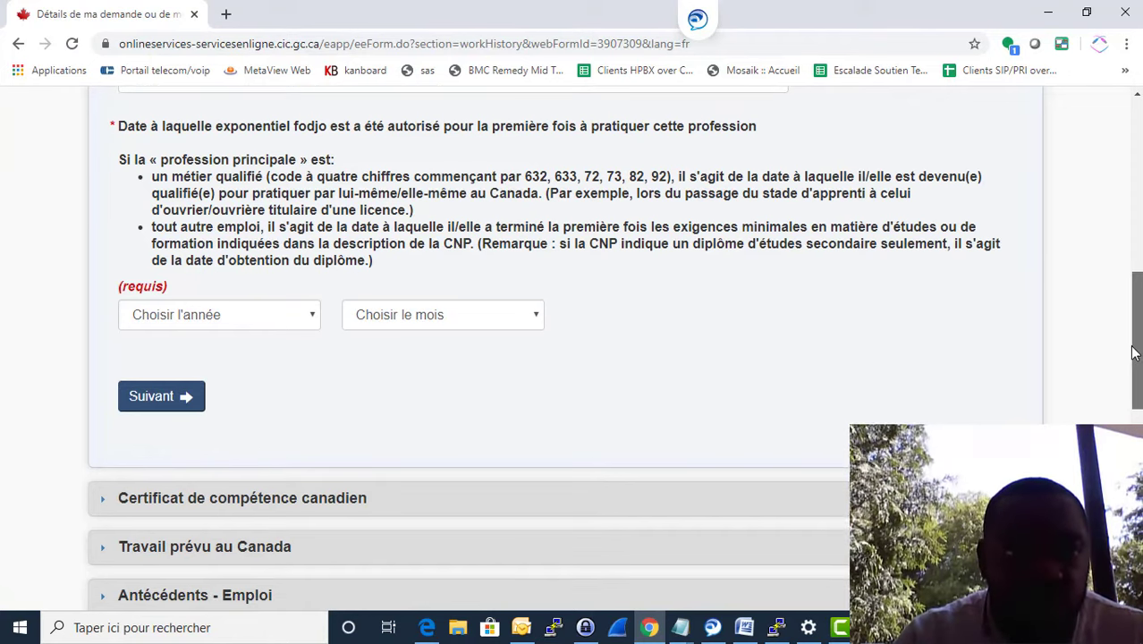
click(297, 319)
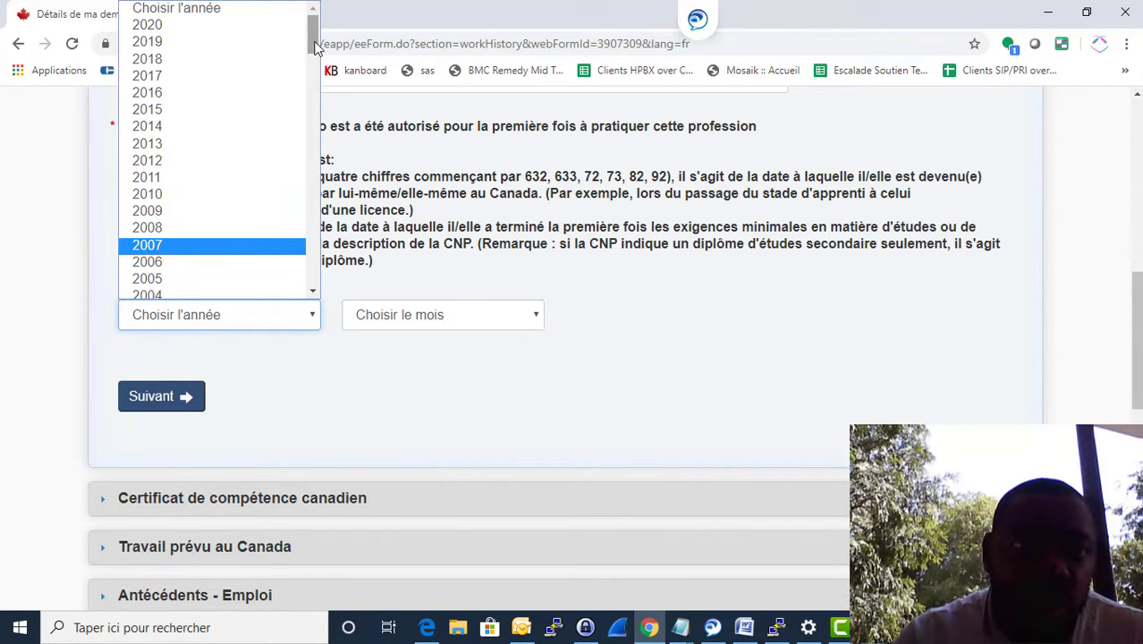
drag(315, 47, 315, 61)
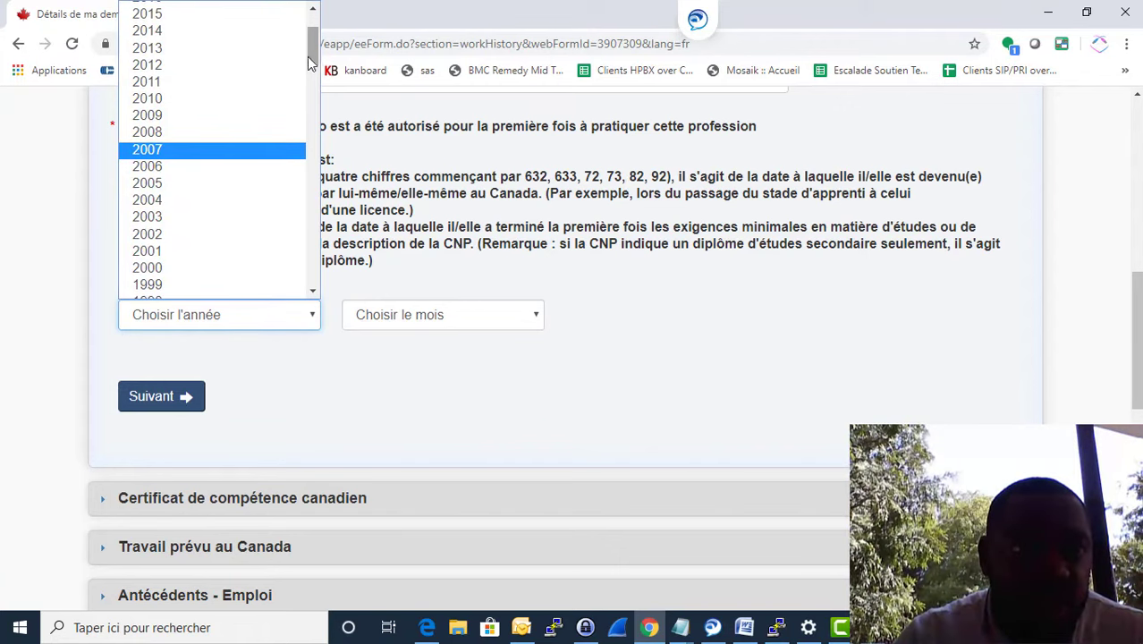
click(199, 135)
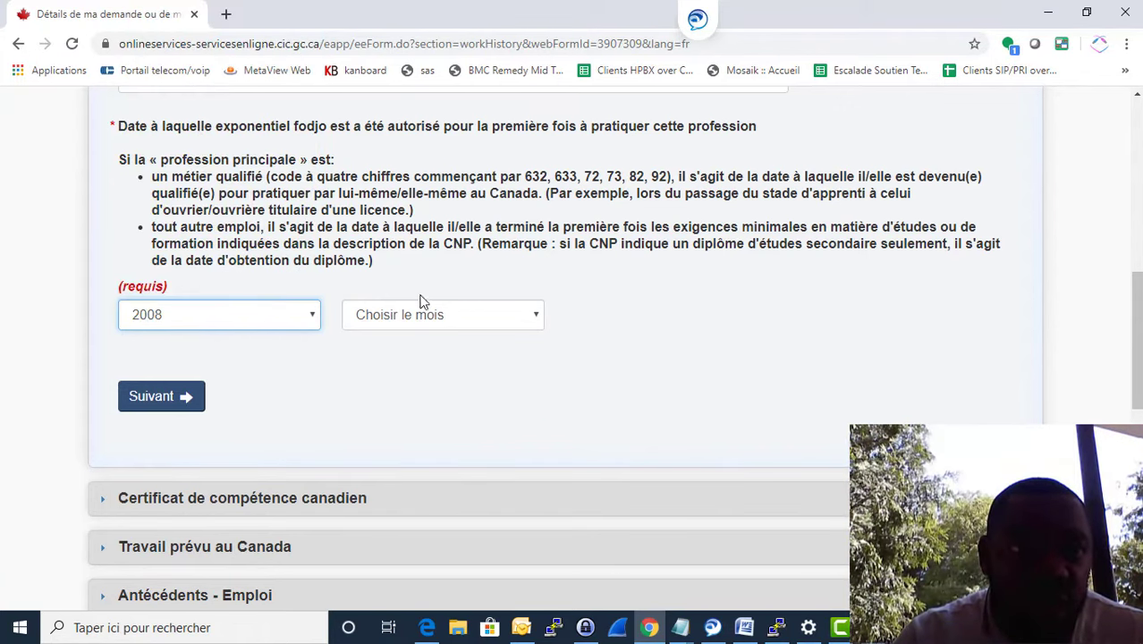
click(449, 321)
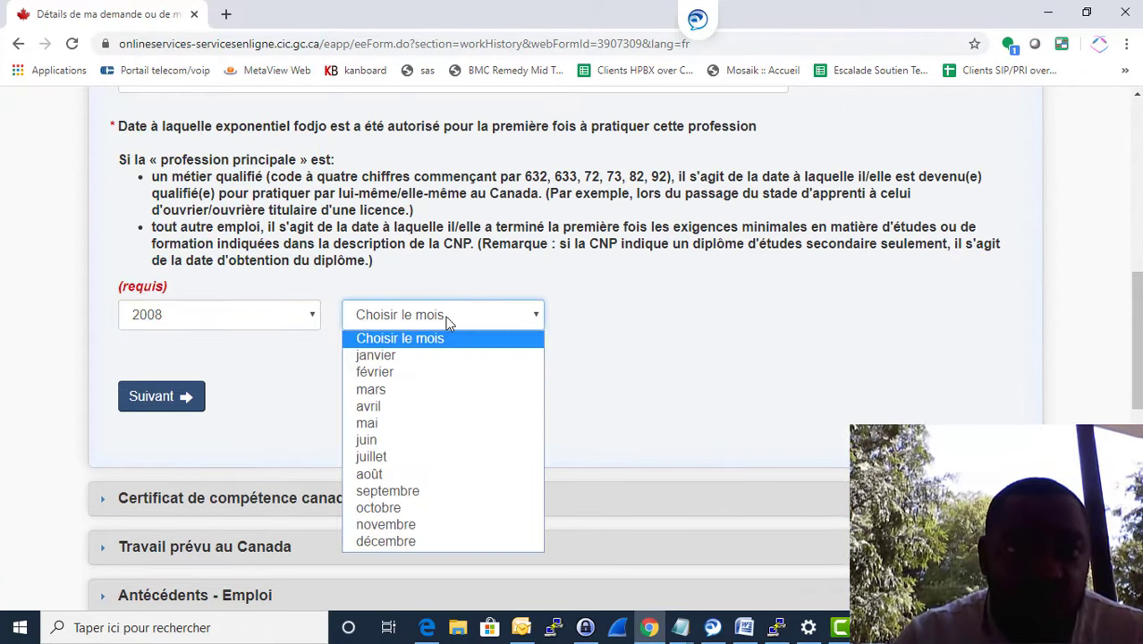
click(403, 507)
click(176, 398)
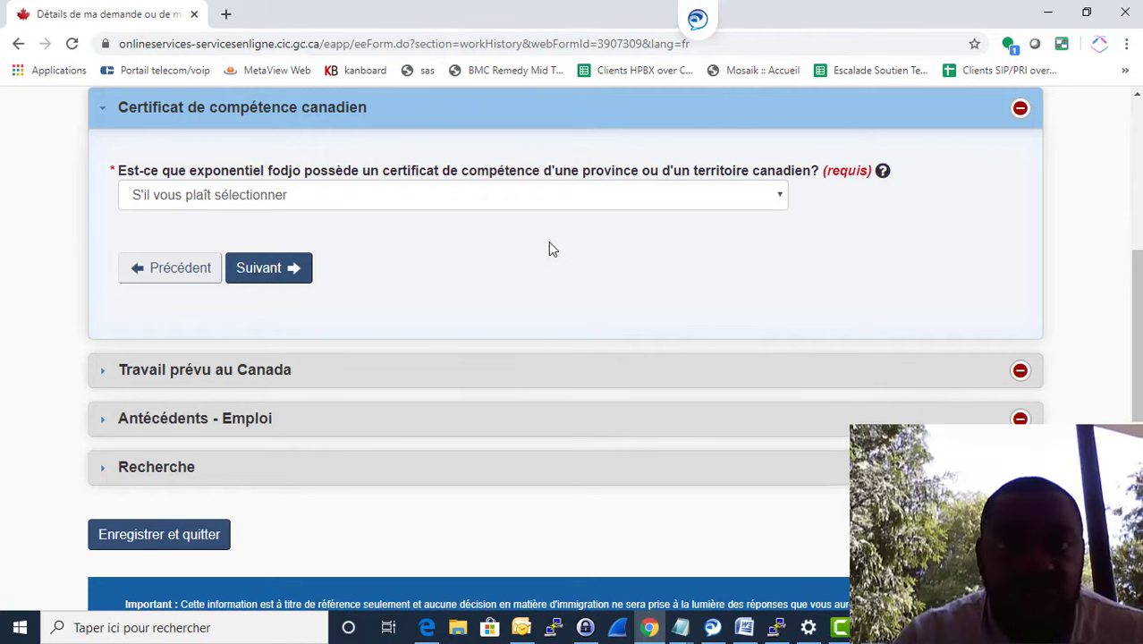
Answer Non for a Canadian certificate of competence and advance to Travail prévu au Canada
click(614, 203)
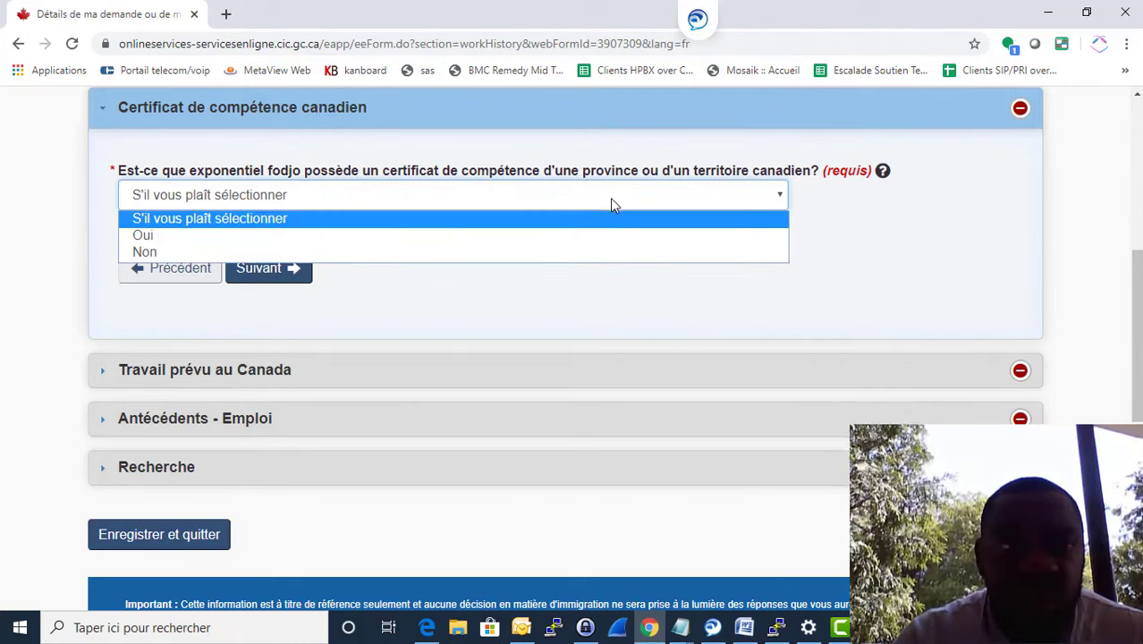
click(574, 256)
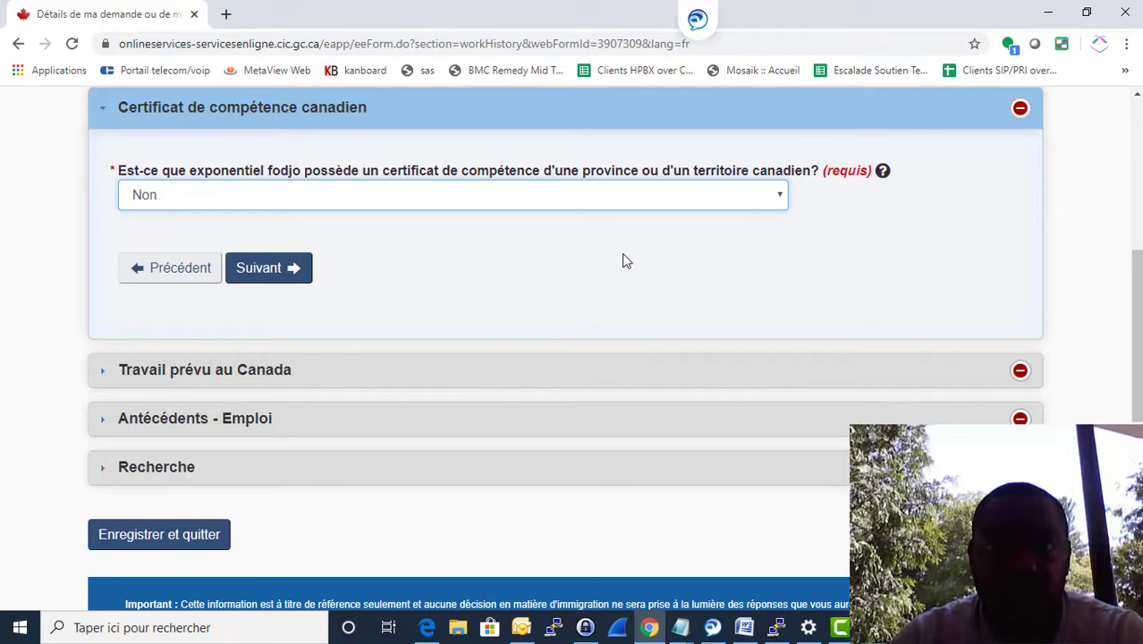
click(268, 276)
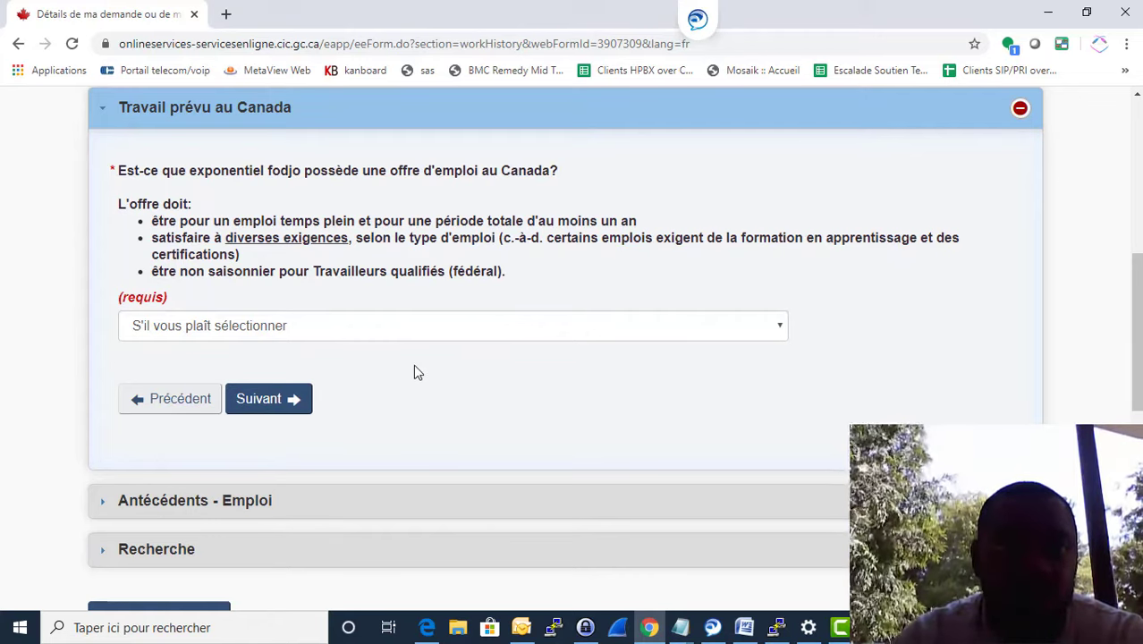
Answer Non to having a job offer in Canada and advance to Antécédents - Emploi
click(407, 332)
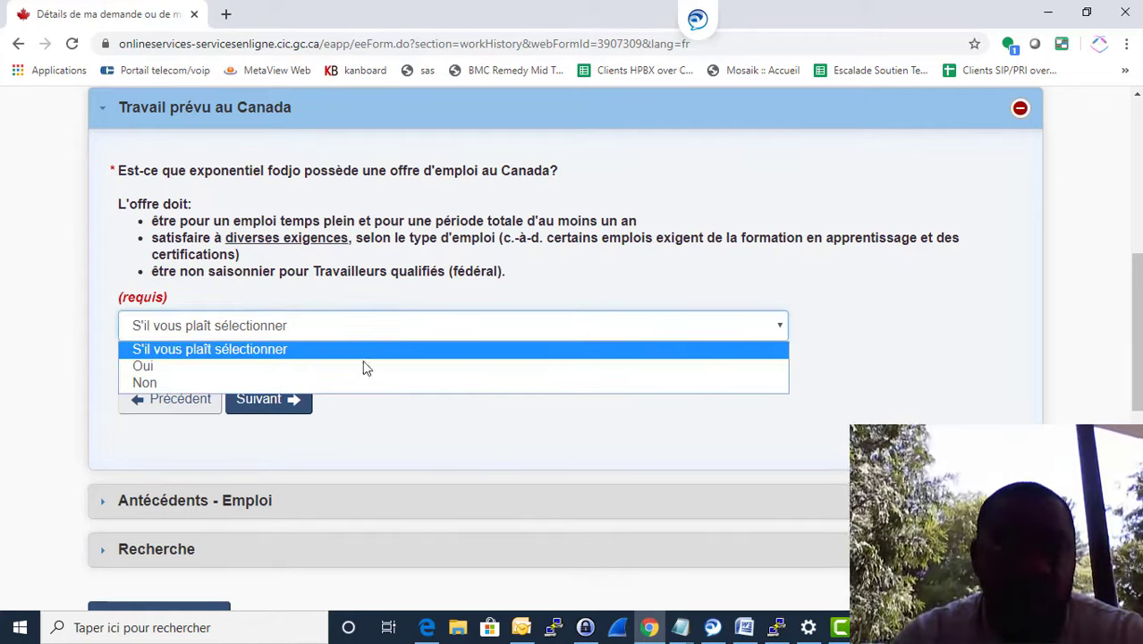
click(343, 385)
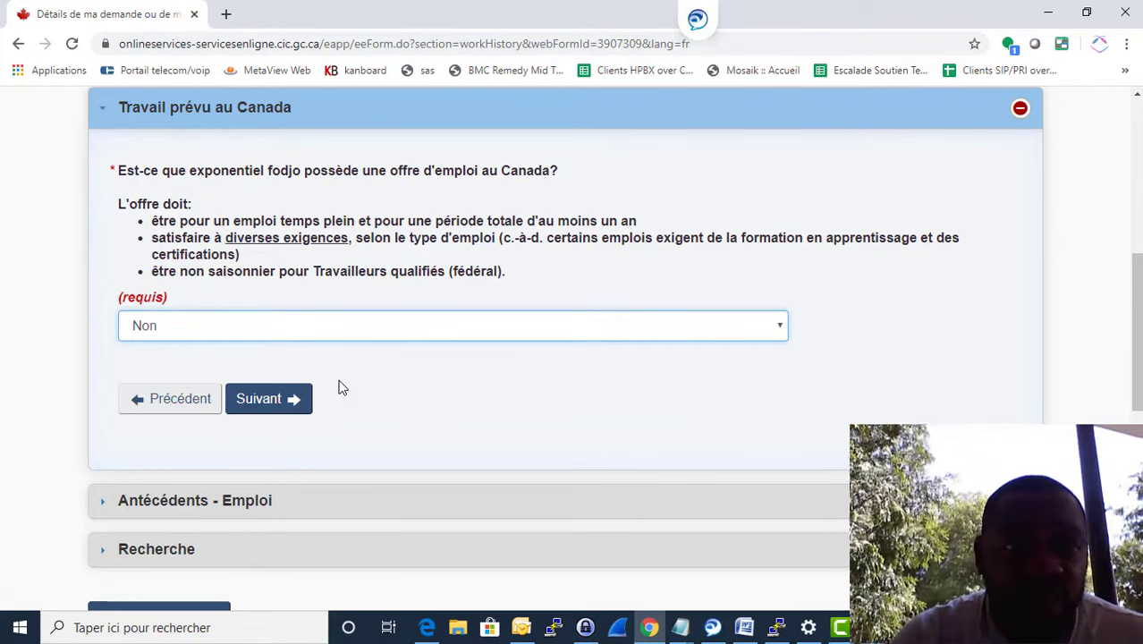
click(266, 405)
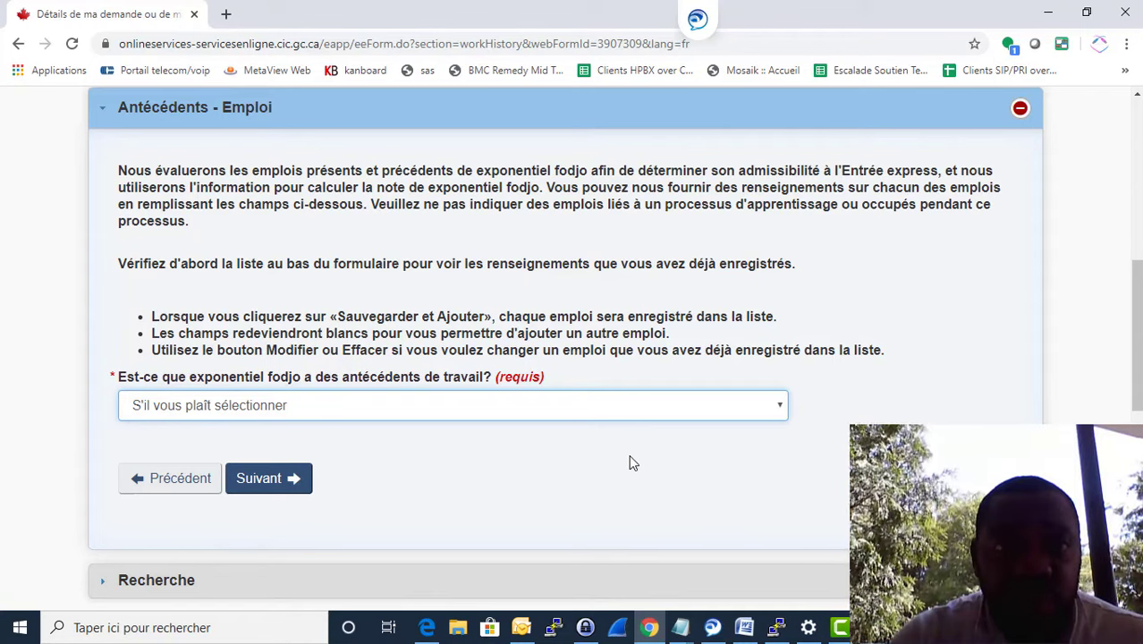
Answer Oui to having work history and set the start date to avril 2013
click(527, 415)
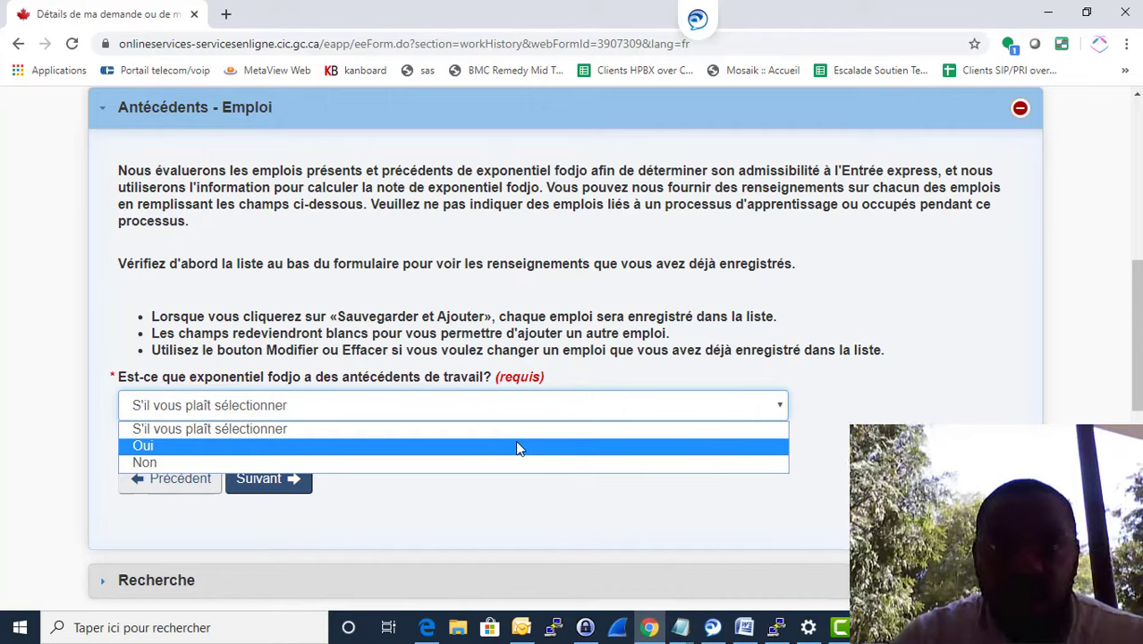
click(515, 445)
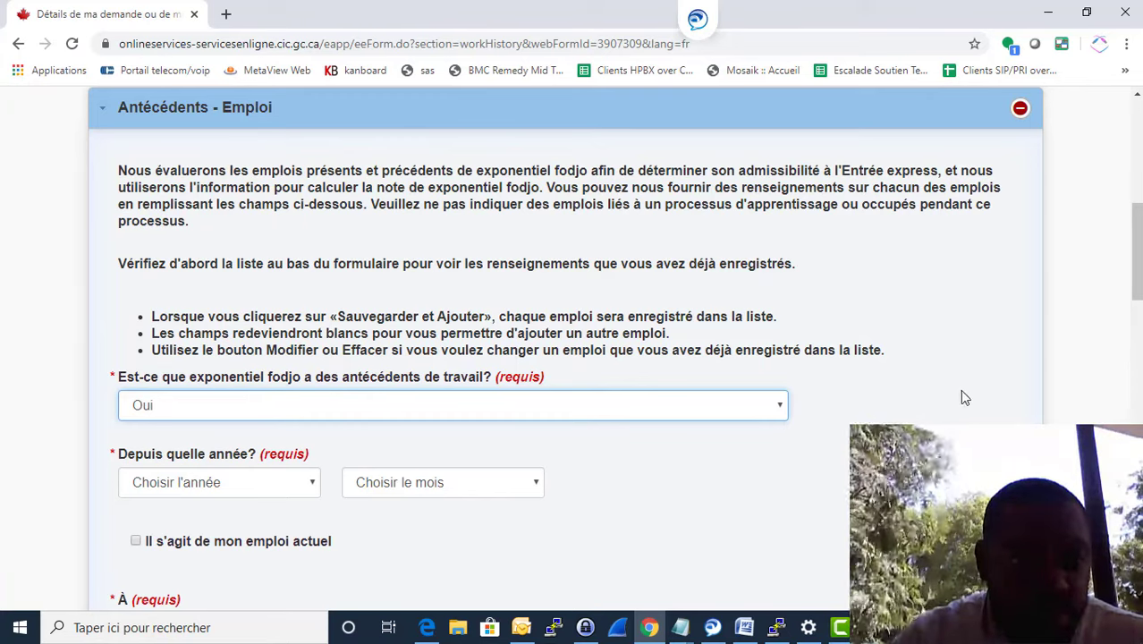
drag(1138, 278, 1137, 305)
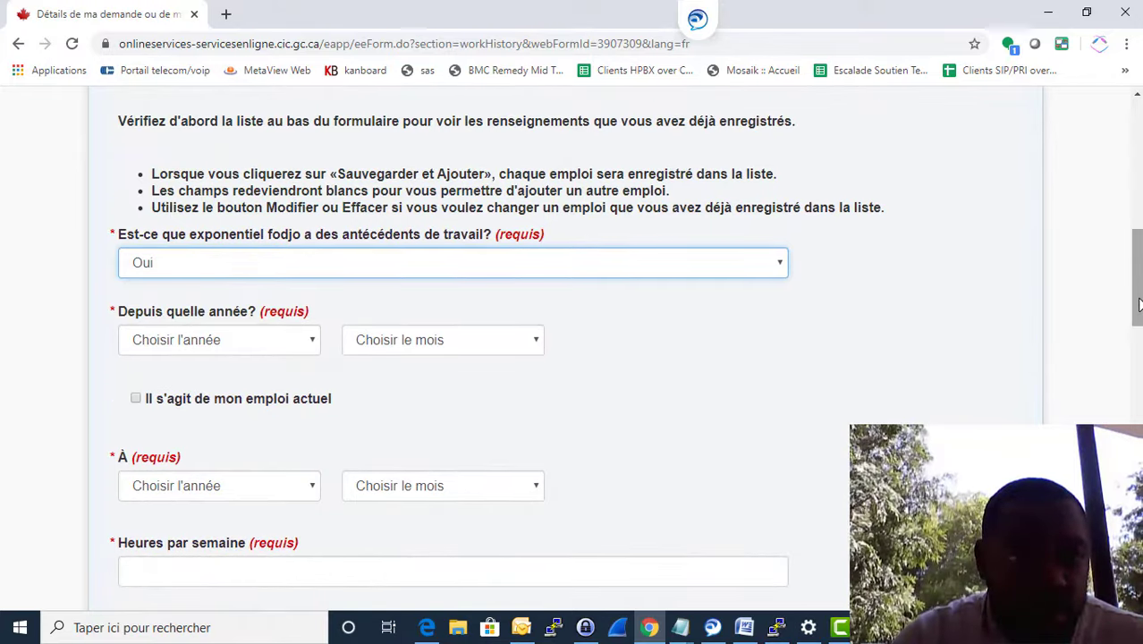
click(308, 340)
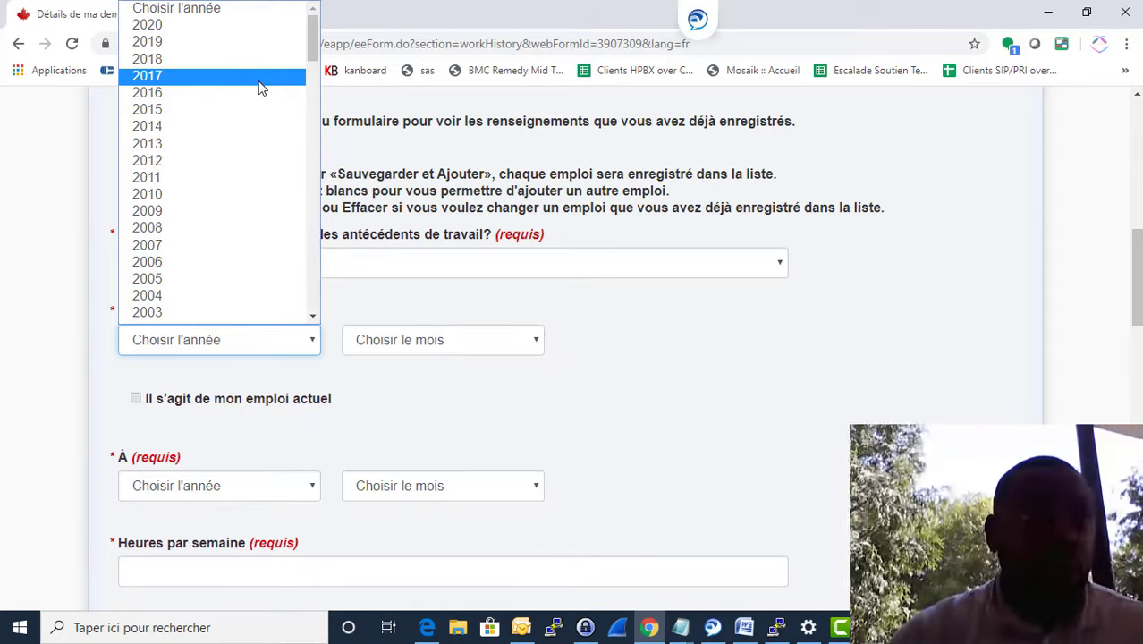
click(219, 147)
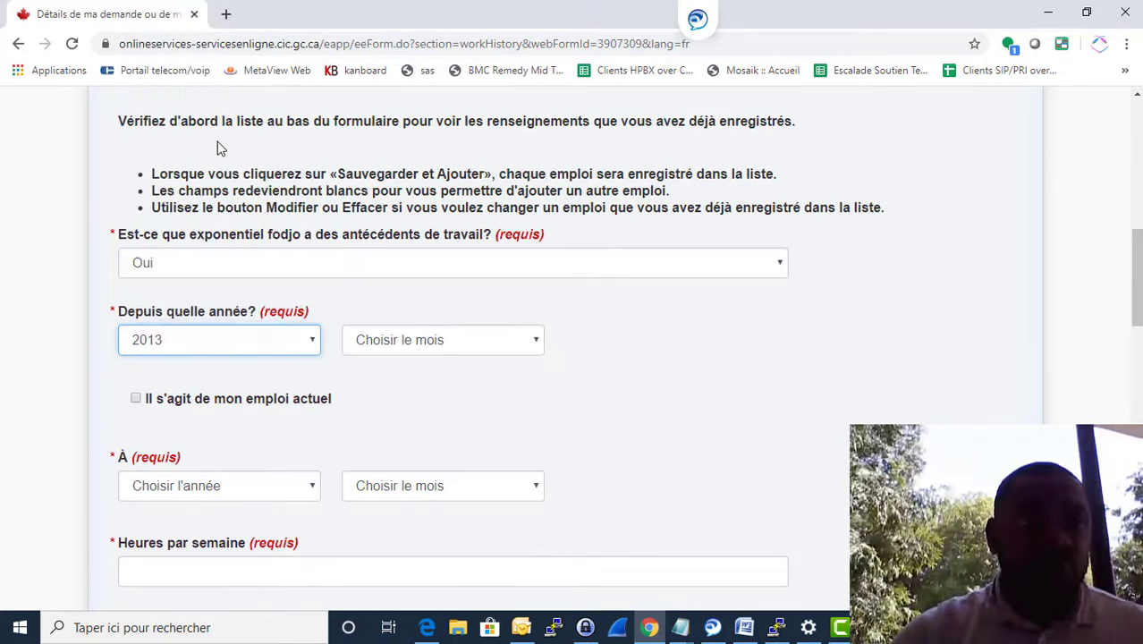
click(463, 341)
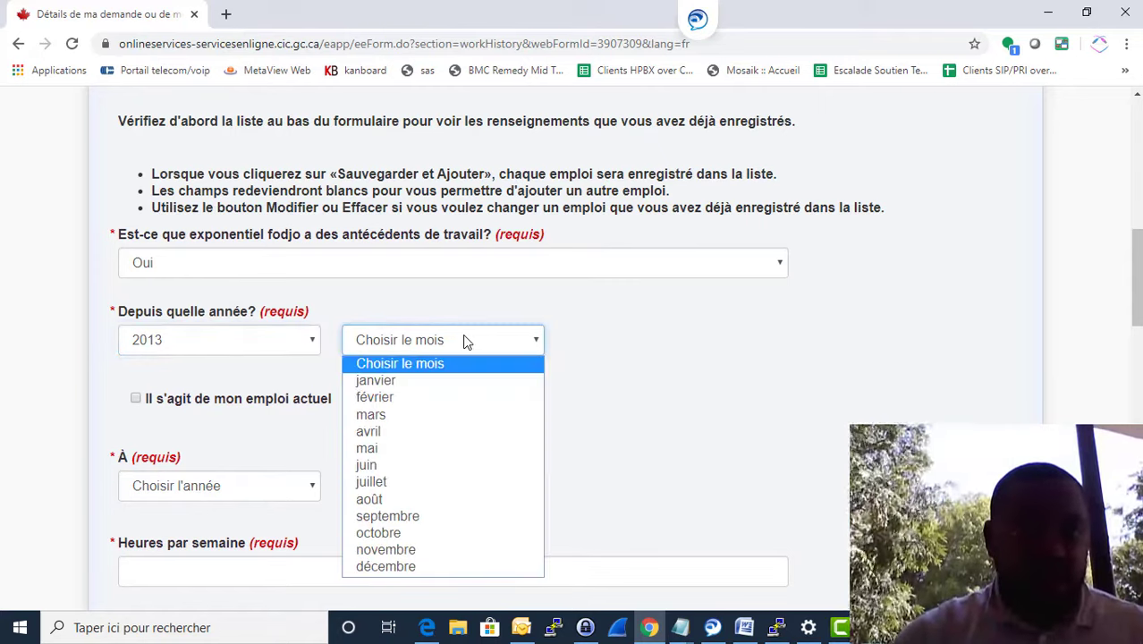
click(424, 436)
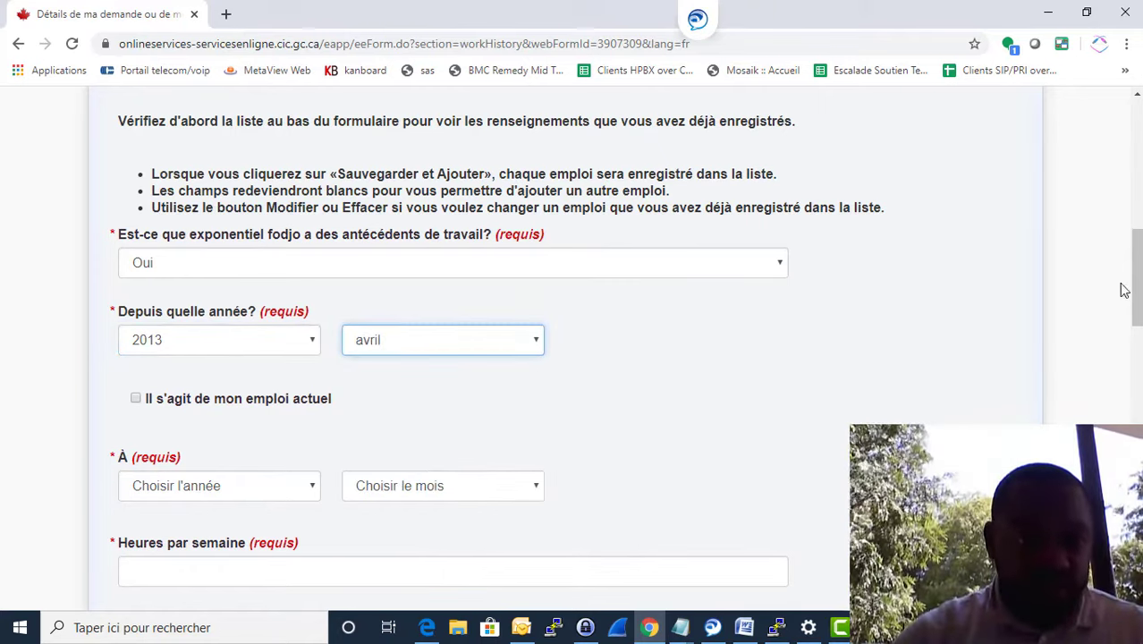
Set the job end date to mars 2016 and enter 40 hours per week
drag(1138, 293, 1138, 340)
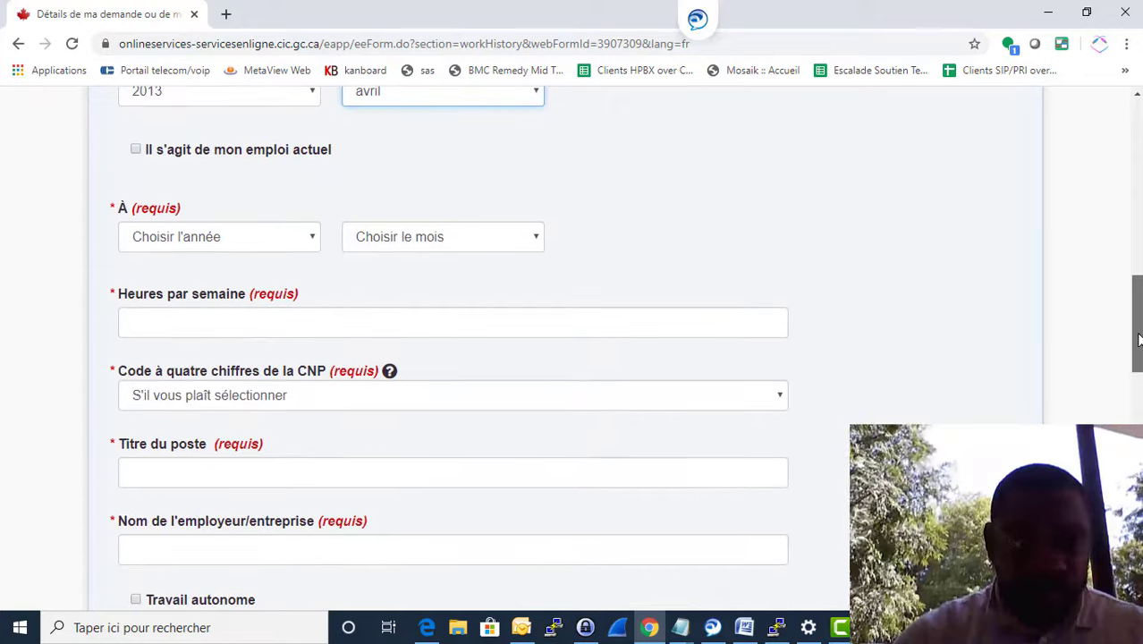
click(289, 246)
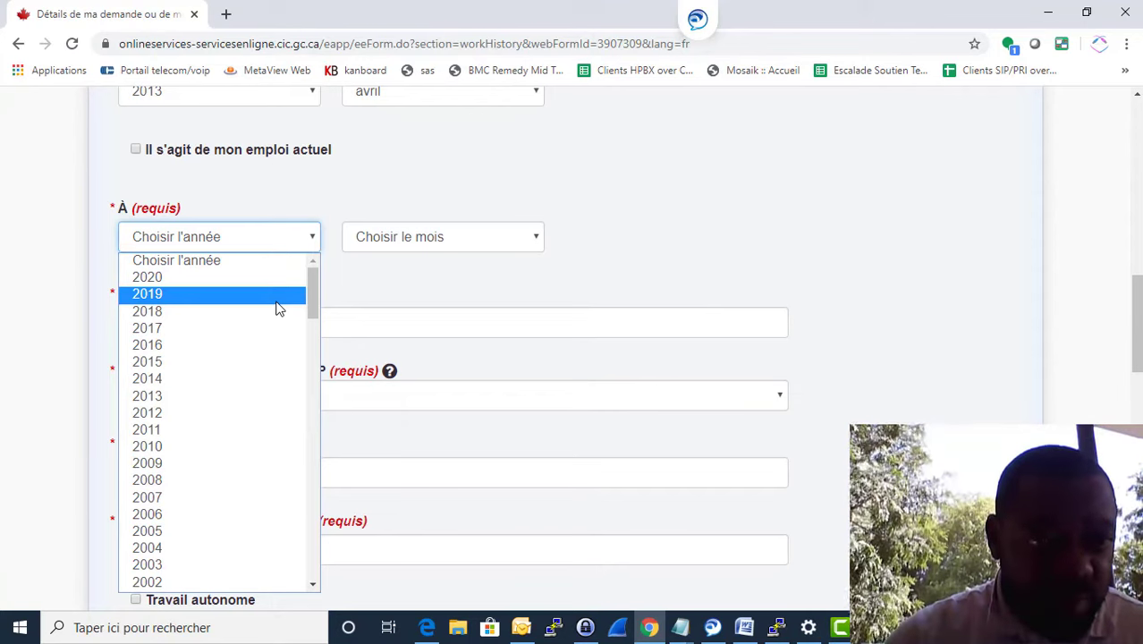
click(249, 352)
click(506, 240)
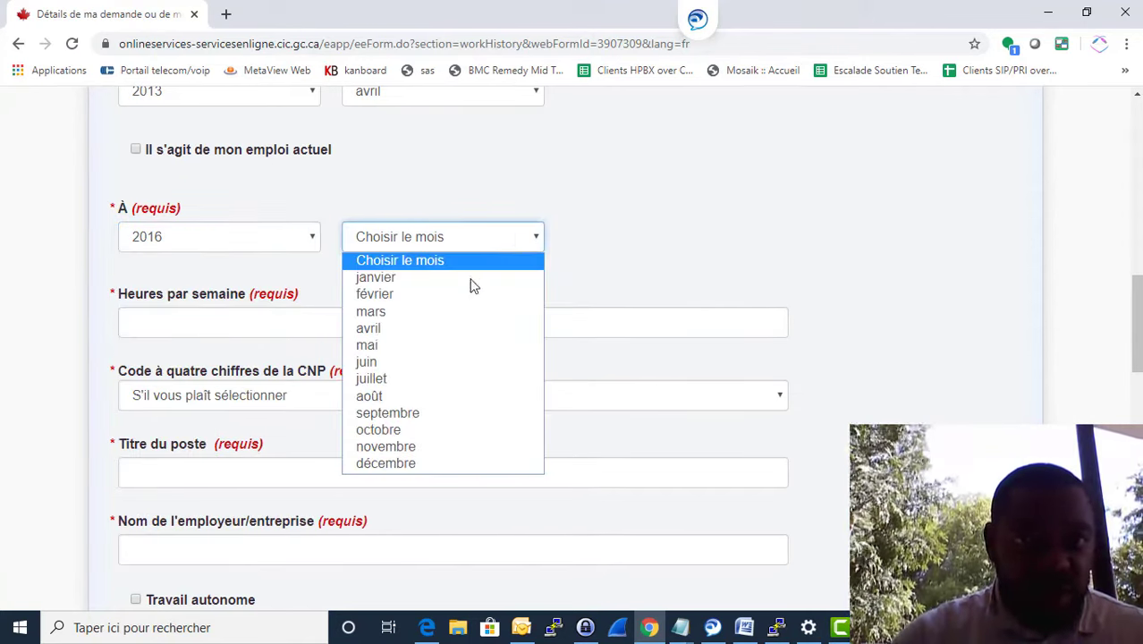
click(445, 313)
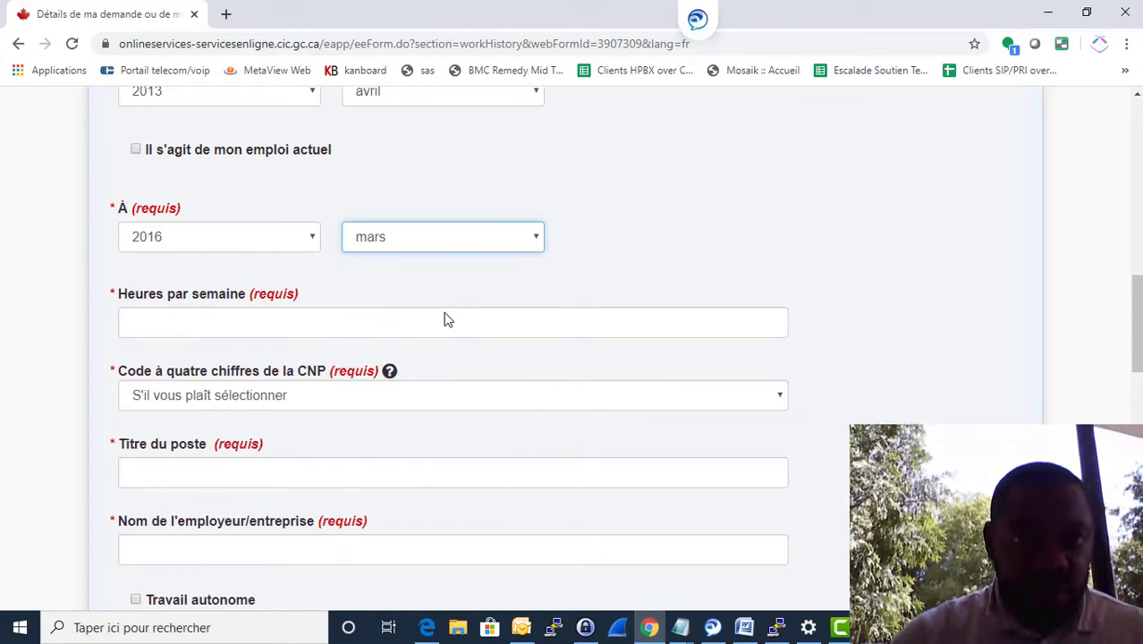
click(307, 328)
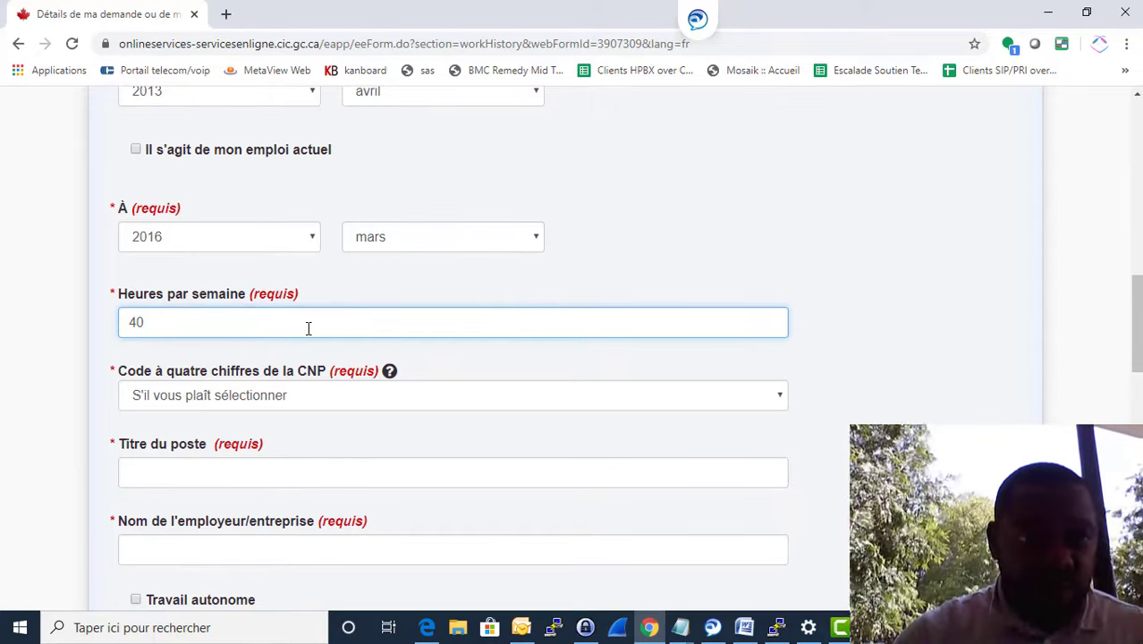
Step through the CNP code list and confirm 4032 - primary and preschool teachers
click(312, 398)
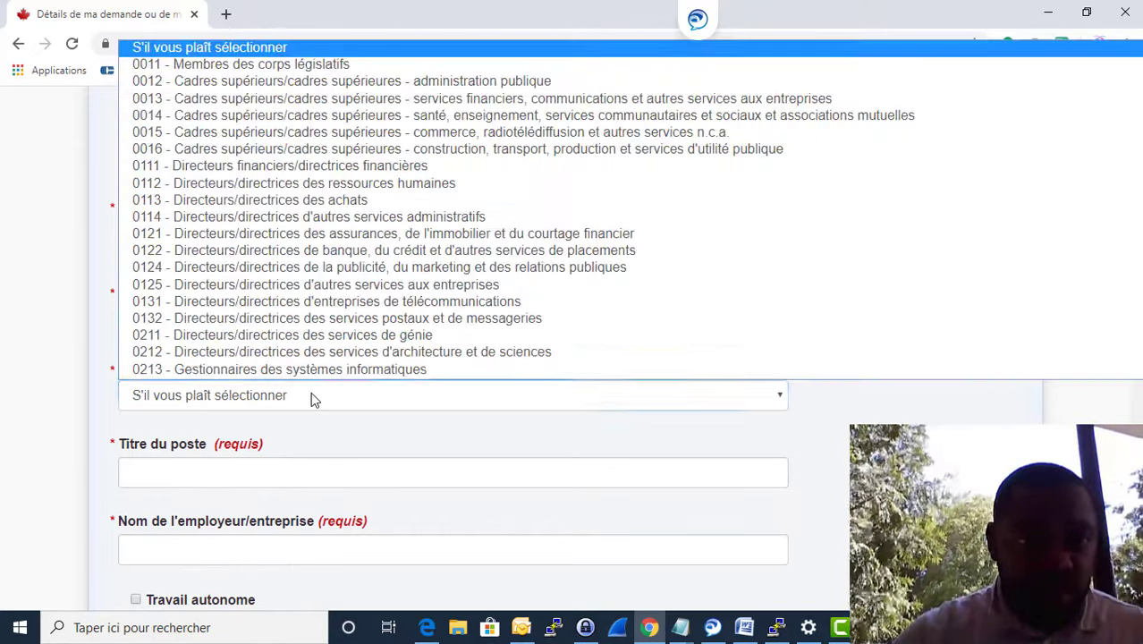
scroll(326, 335, down, 1)
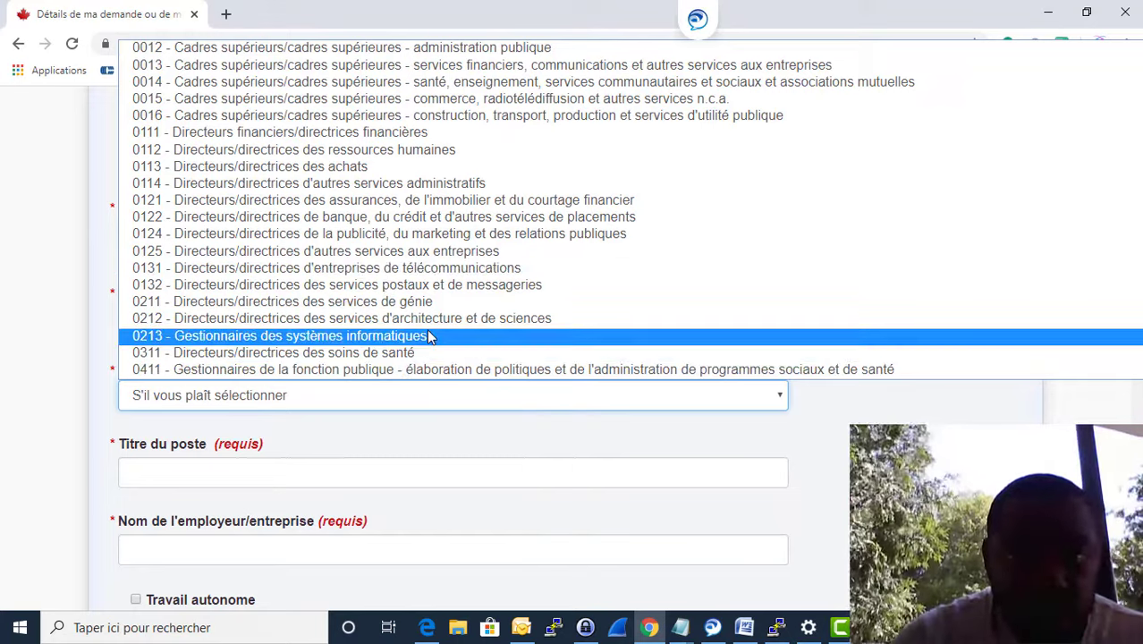
key(Down)
key(Down)
key(Down)
key(Down)
key(Down)
key(Down)
key(Down)
key(Down)
key(Down)
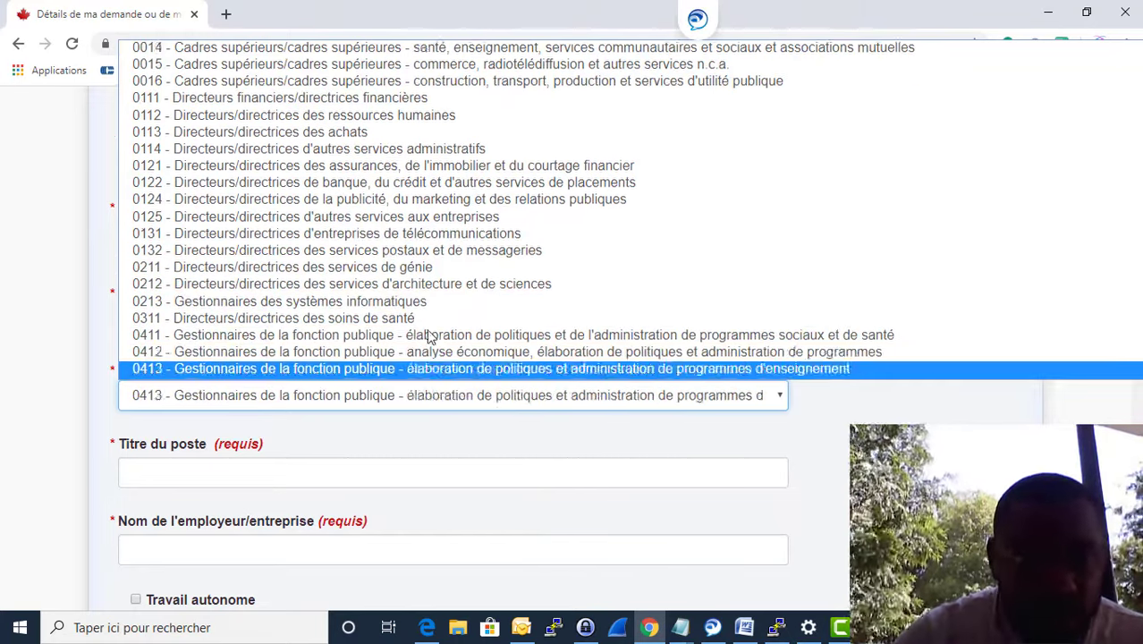
key(Down)
key(Down)
key(Down)
key(Down)
key(Down)
key(Down)
key(Down)
key(Down)
key(Down)
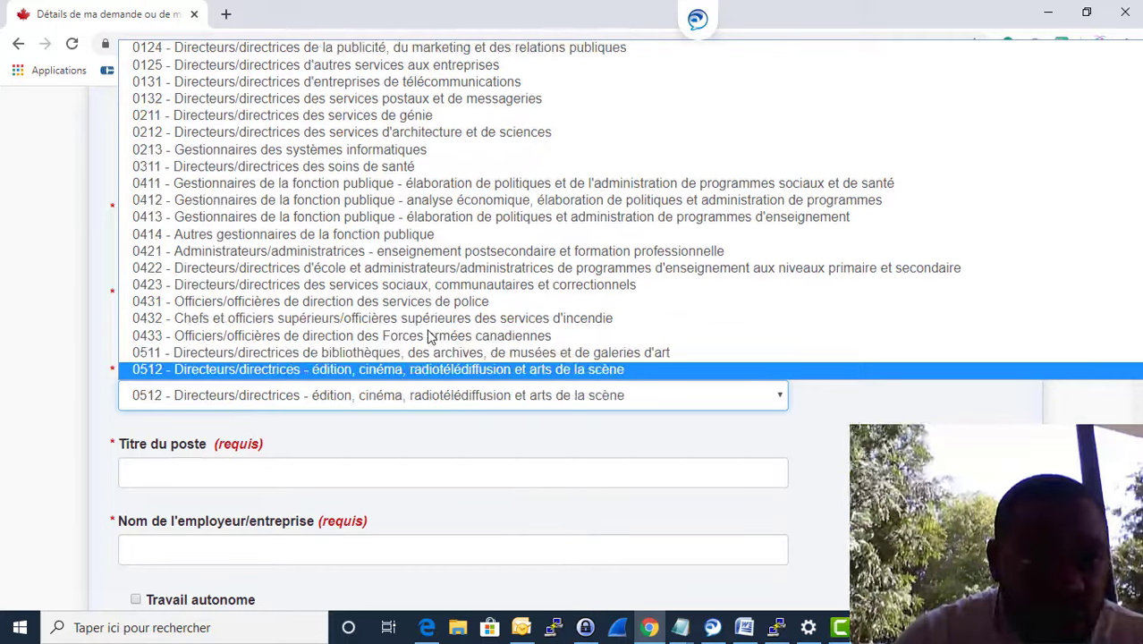
key(Down)
key(Down)
key(Down)
key(Down)
key(Down)
key(Down)
key(Down)
key(Down)
key(Down)
key(Down)
key(Down)
key(Down)
key(Down)
key(Down)
key(Down)
key(Down)
key(Down)
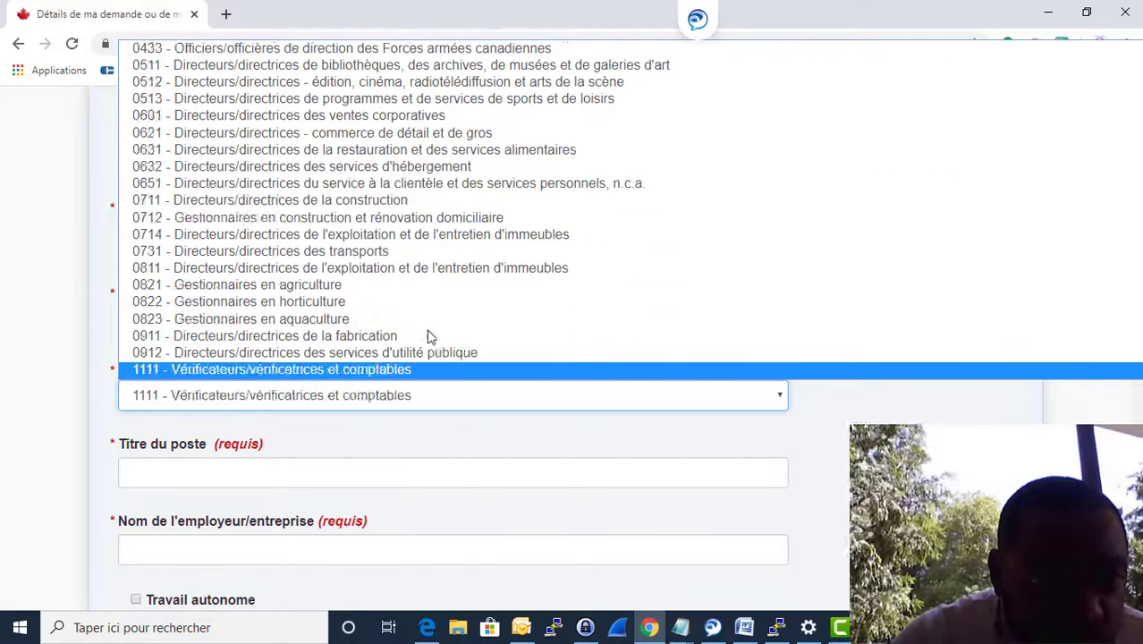
key(Down)
key(Down)
key(Down)
key(Down)
key(Down)
key(Down)
key(Down)
key(Down)
key(Down)
key(Down)
key(Down)
key(Down)
key(Down)
key(Down)
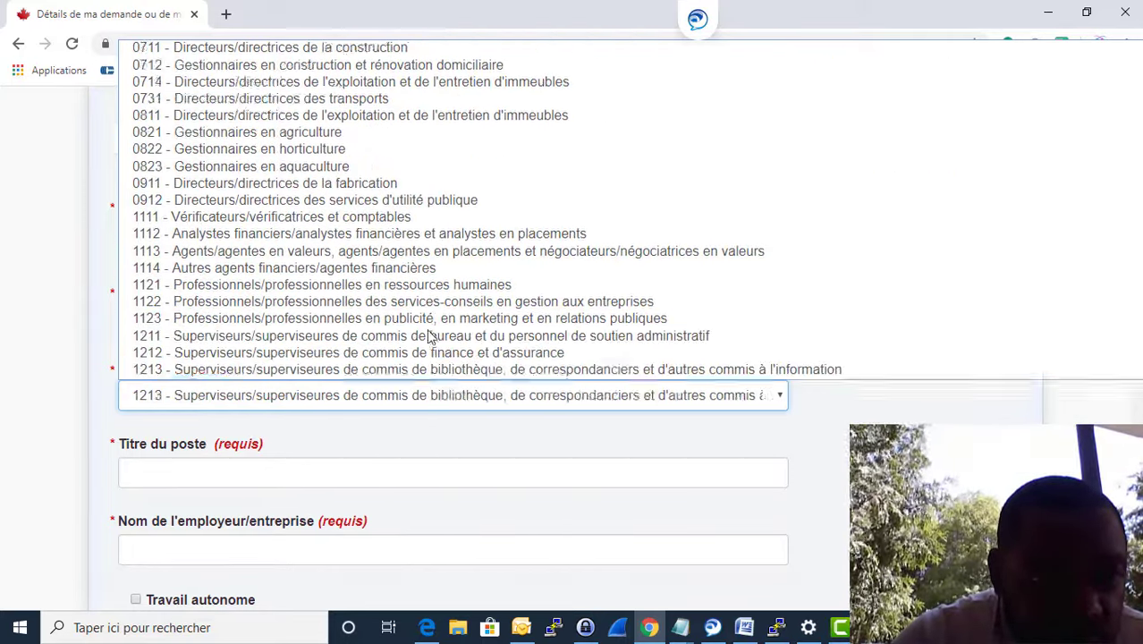
key(Down)
key(Down)
key(Down)
key(Down)
key(Down)
key(Down)
key(Down)
key(Down)
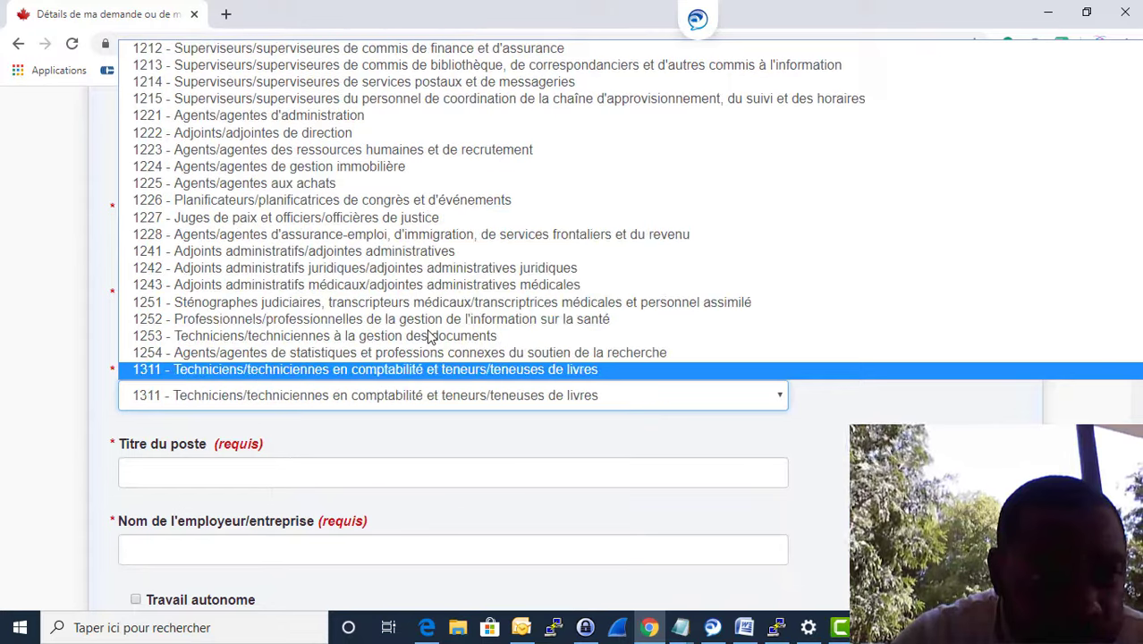
key(Down)
key(Down)
key(Down)
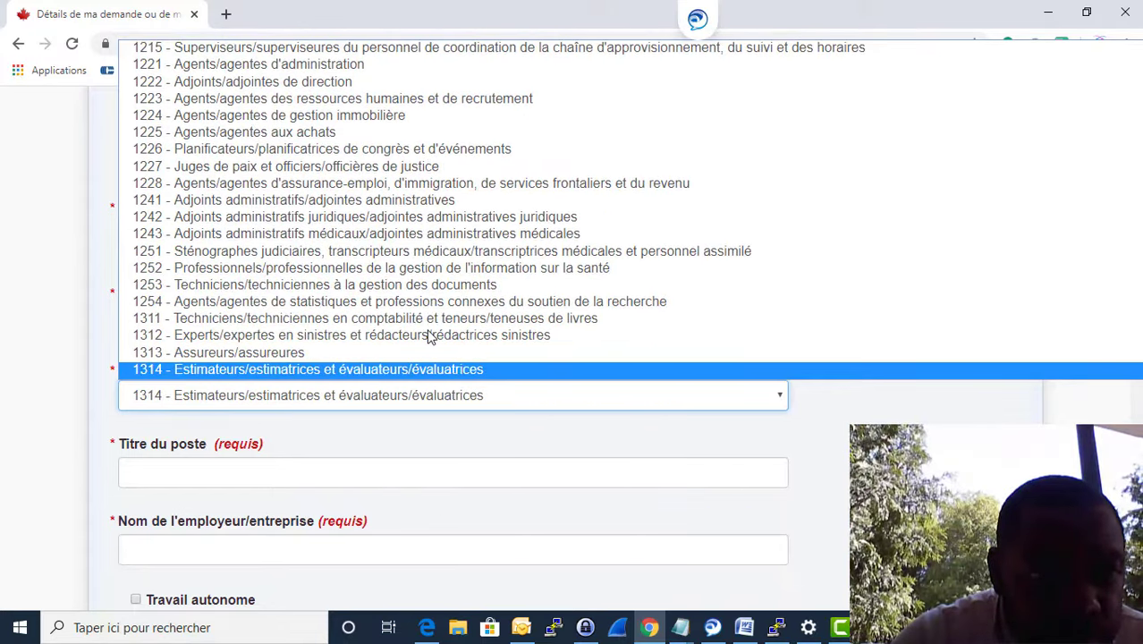
key(Down)
key(Down)
key(Down)
key(Down)
key(Down)
key(Down)
key(Down)
key(Down)
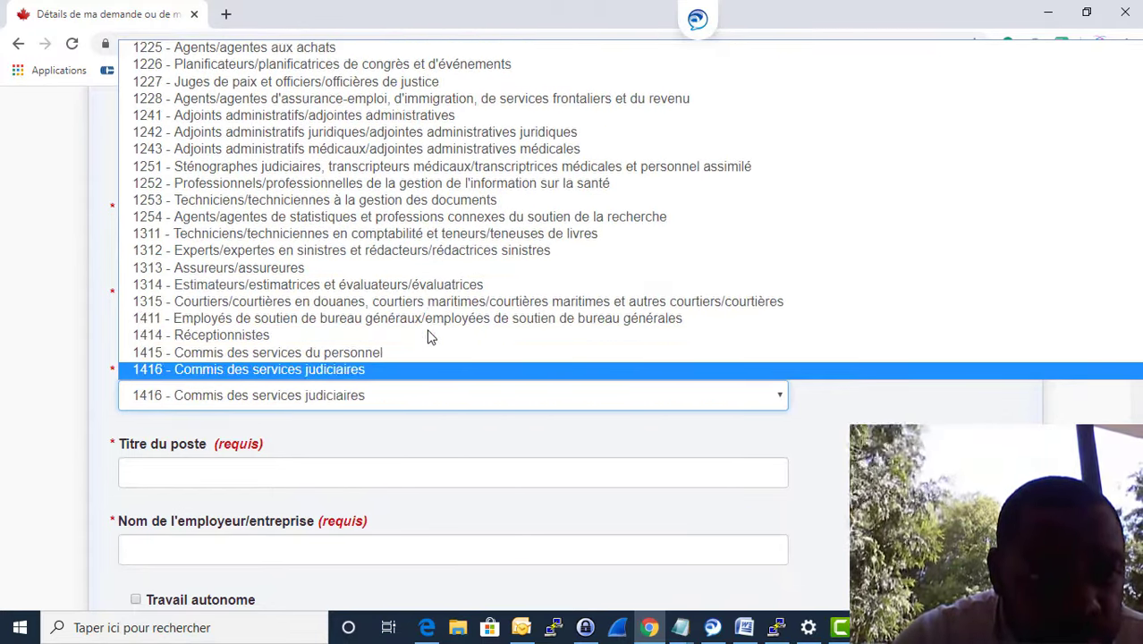
key(Down)
key(Down)
key(Down)
key(Down)
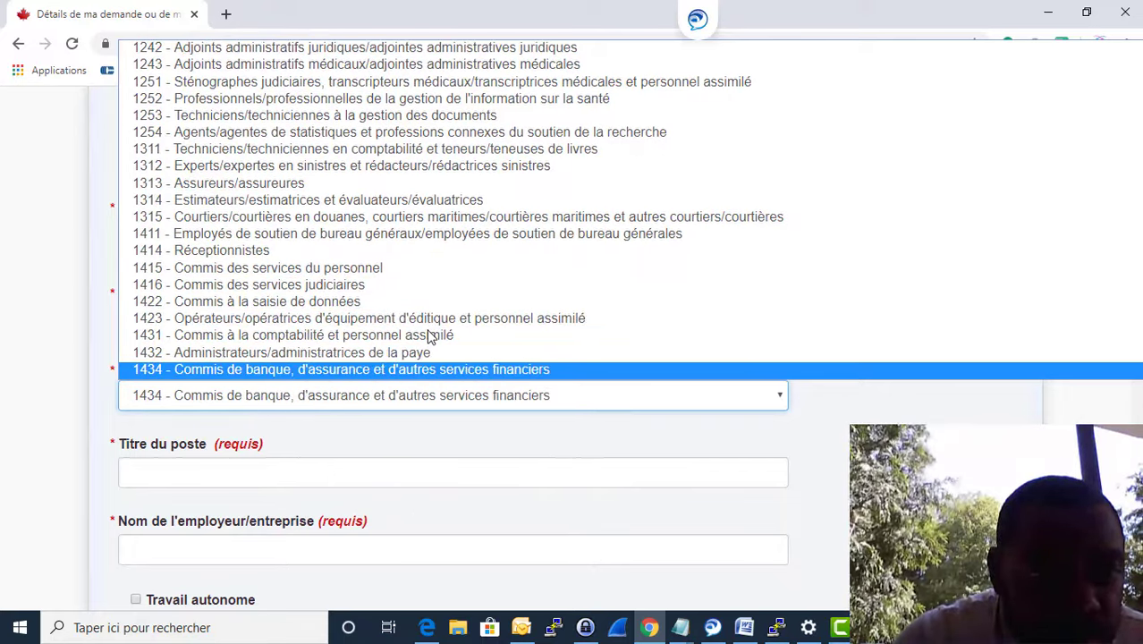
key(Down)
key(Down)
key(Down)
key(Down)
key(Down)
key(Down)
key(Down)
key(Down)
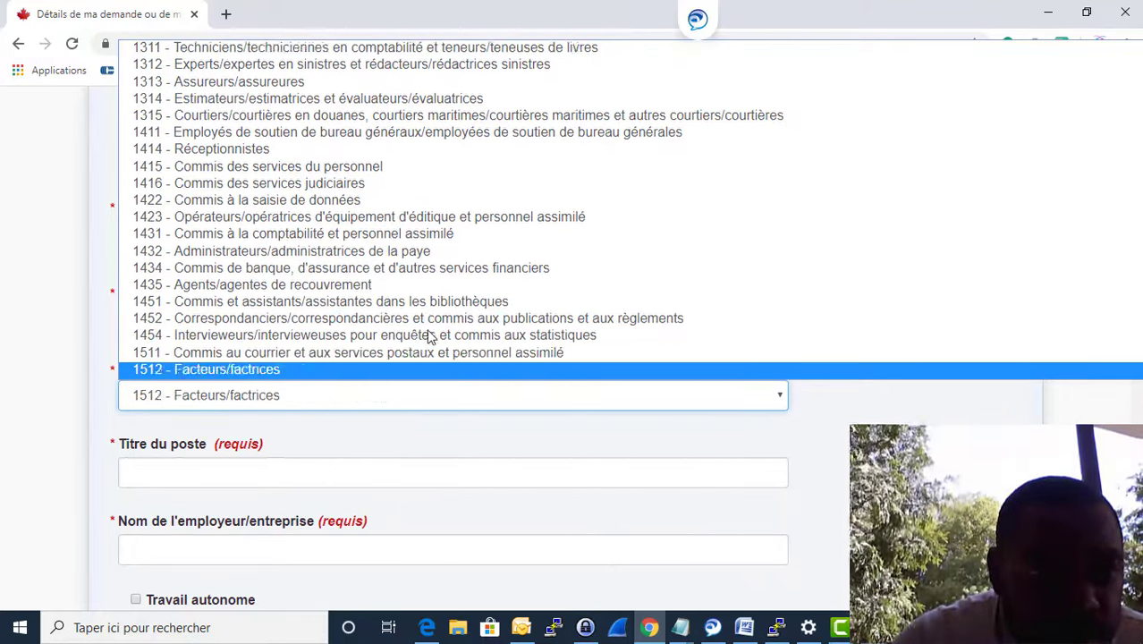
key(Down)
key(Down)
key(Down)
key(Down)
key(Down)
key(Down)
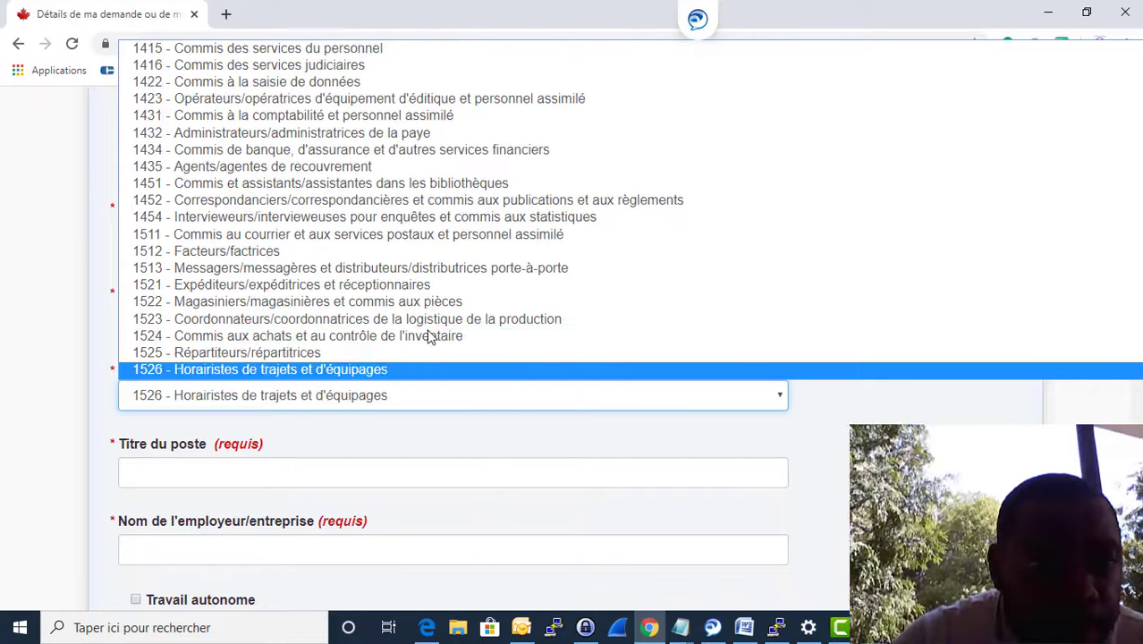
key(Down)
key(Down)
key(Down)
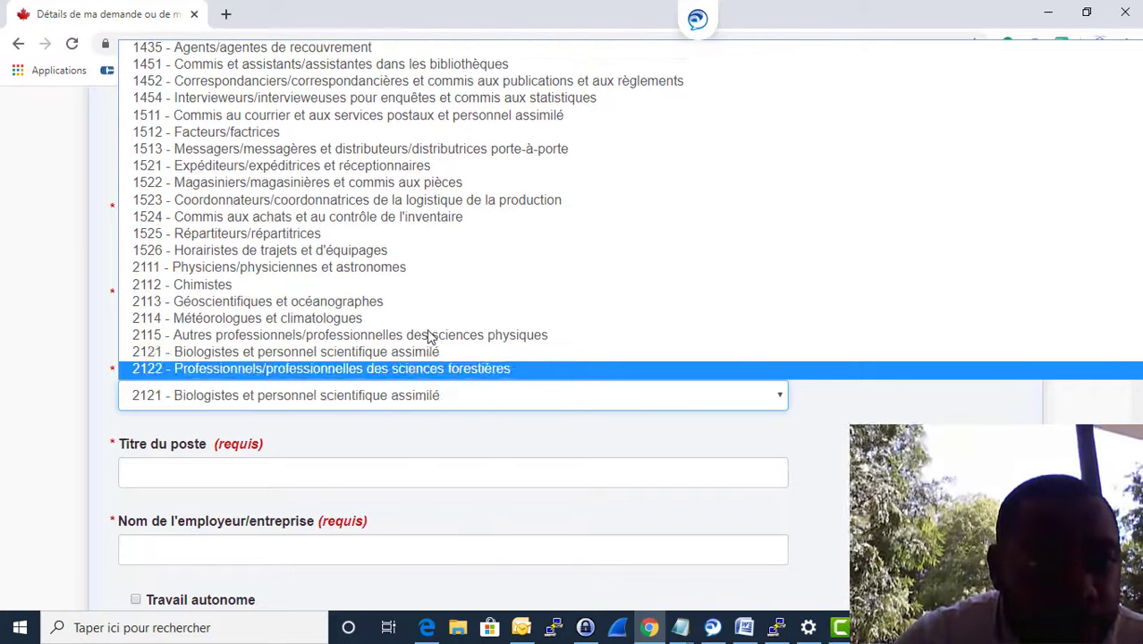
key(Down)
key(Down)
key(Down)
key(Down)
key(Down)
key(Down)
key(Down)
key(Down)
key(Down)
key(Down)
key(Down)
key(Down)
key(Down)
key(Down)
key(Down)
key(Down)
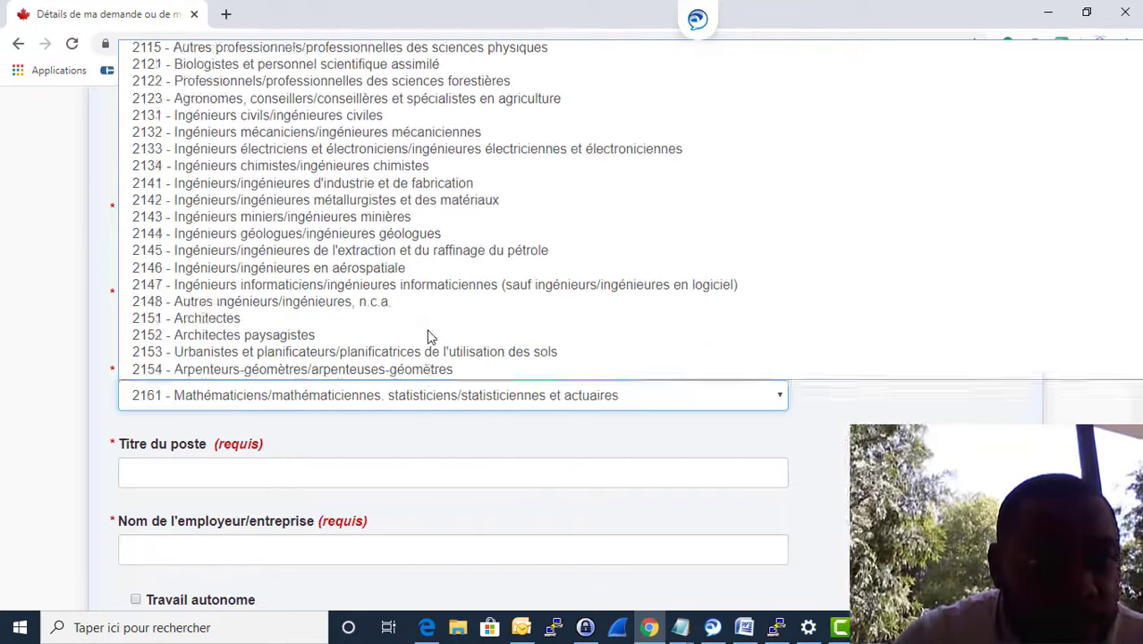
key(Down)
key(Down)
key(Down)
key(Down)
key(Down)
key(Down)
key(Down)
key(Down)
key(Down)
key(Down)
key(Down)
key(Down)
key(Down)
key(Down)
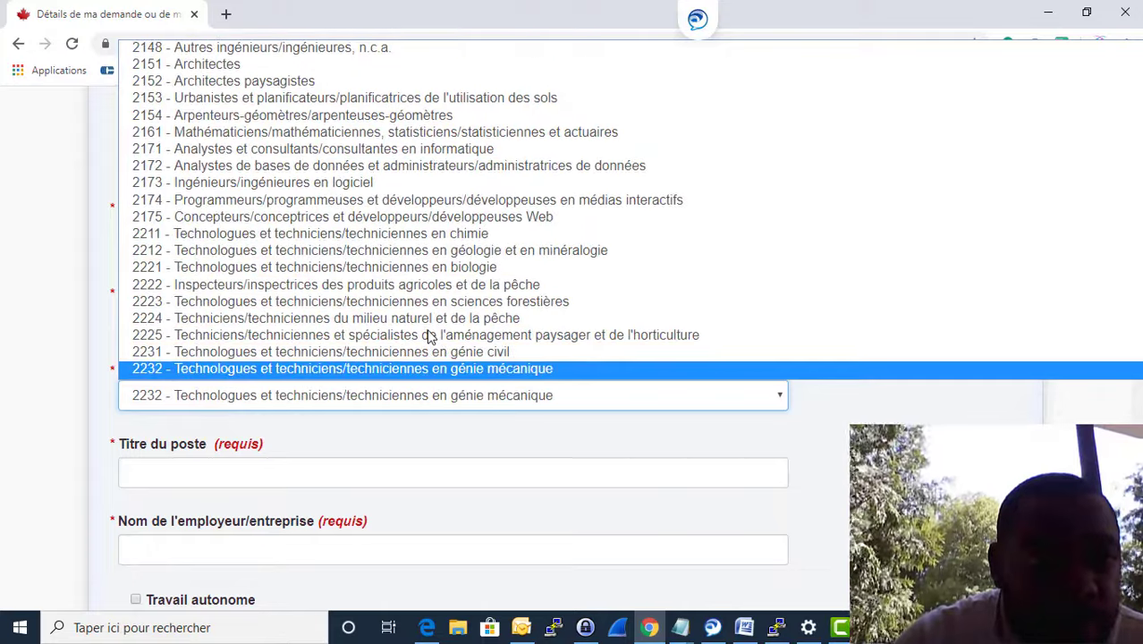
key(Down)
key(Down)
key(Down)
key(Down)
key(Down)
key(Down)
key(Down)
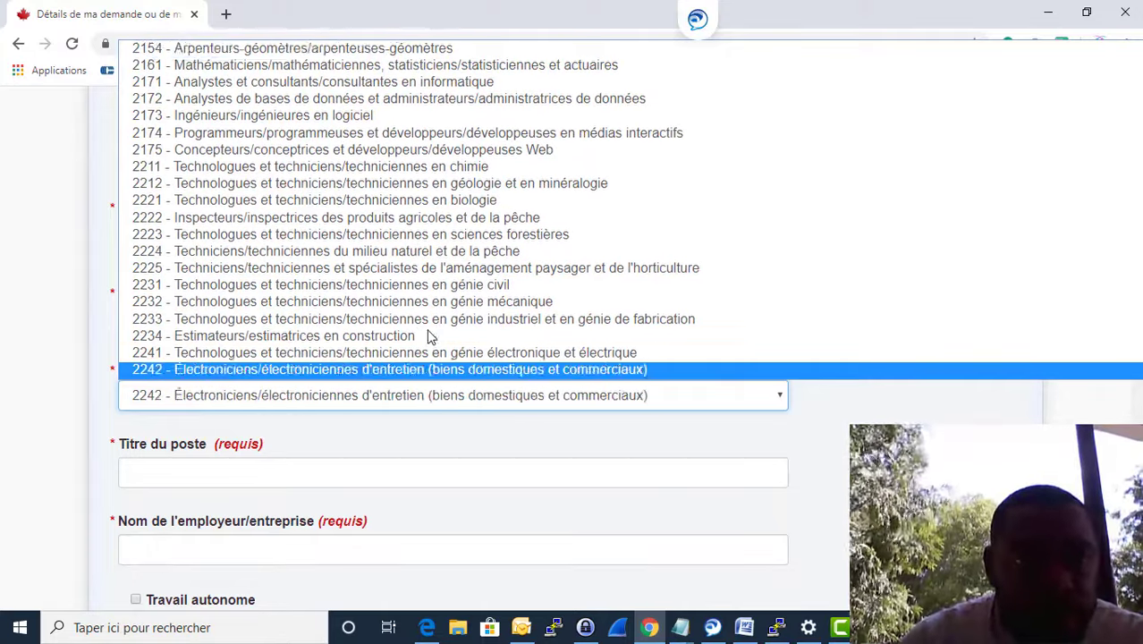
key(Down)
key(Down)
key(Down)
key(Down)
key(Down)
key(Down)
key(Down)
key(Down)
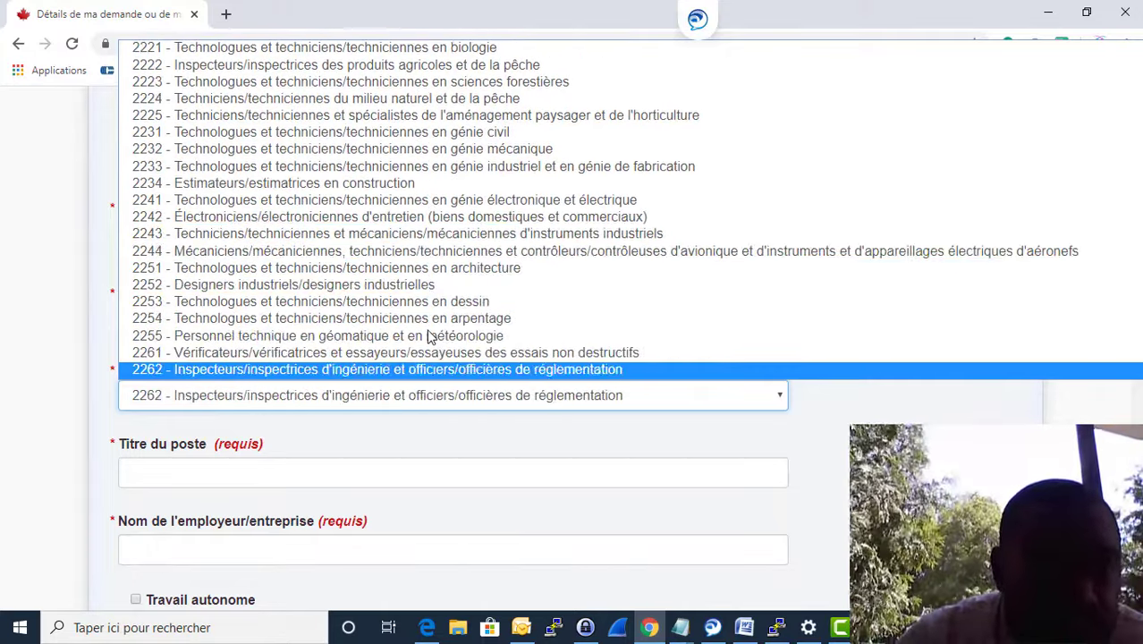
key(Down)
key(Down)
key(Down)
key(Down)
key(Down)
key(Down)
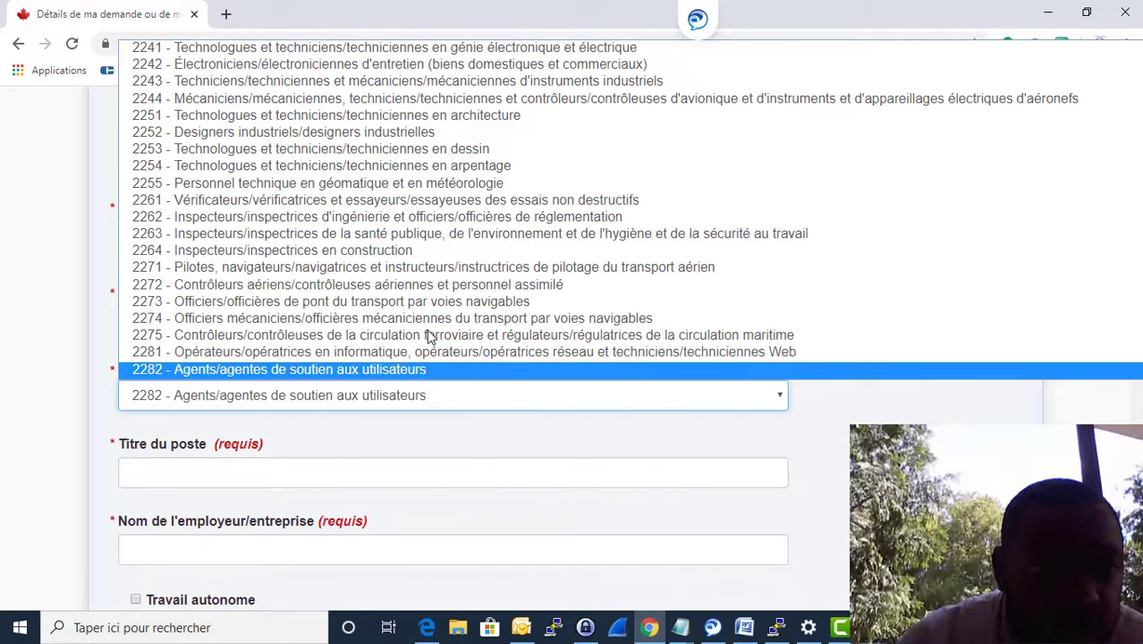
key(Down)
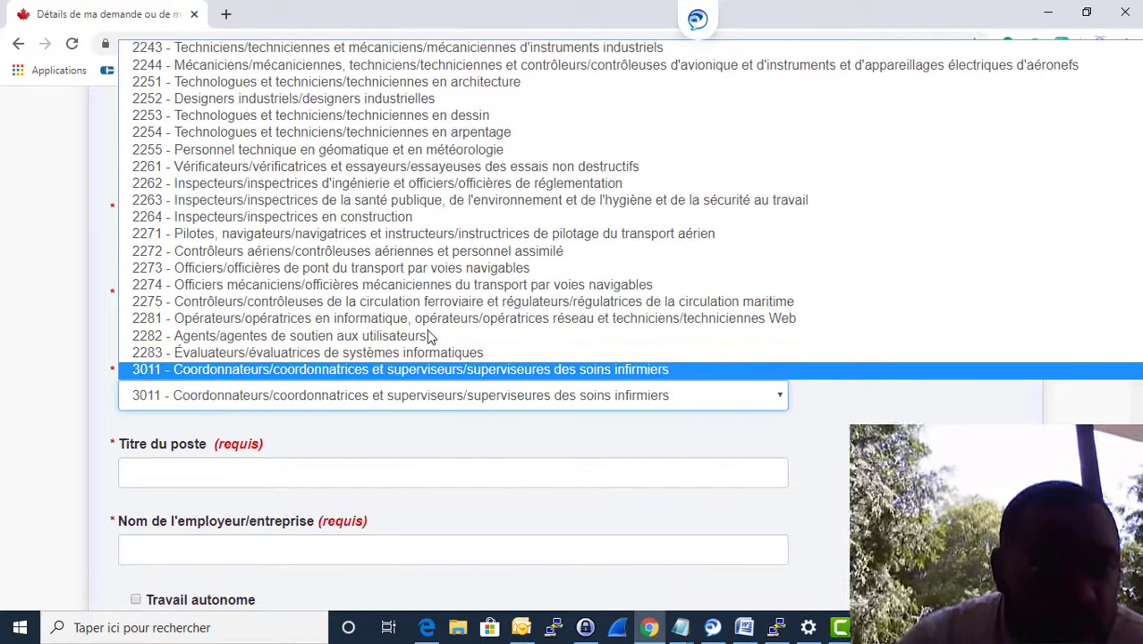
key(Down)
key(Down)
key(Down)
key(Down)
key(Down)
key(Down)
key(Down)
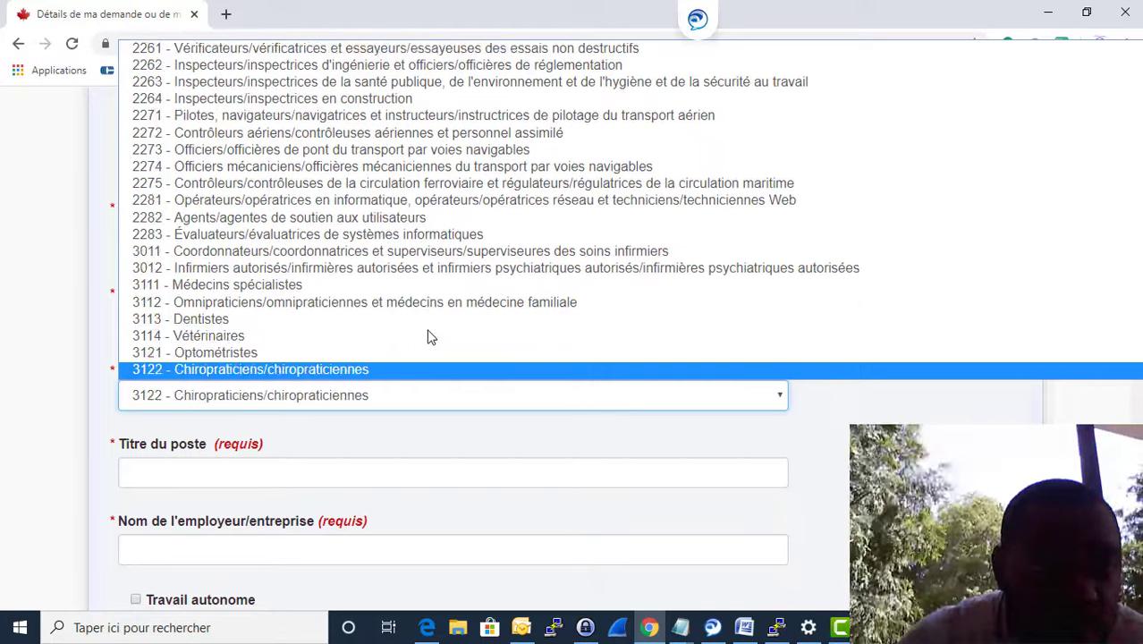
key(Down)
key(Down)
key(Down)
key(Down)
key(Down)
key(Down)
key(Down)
key(Down)
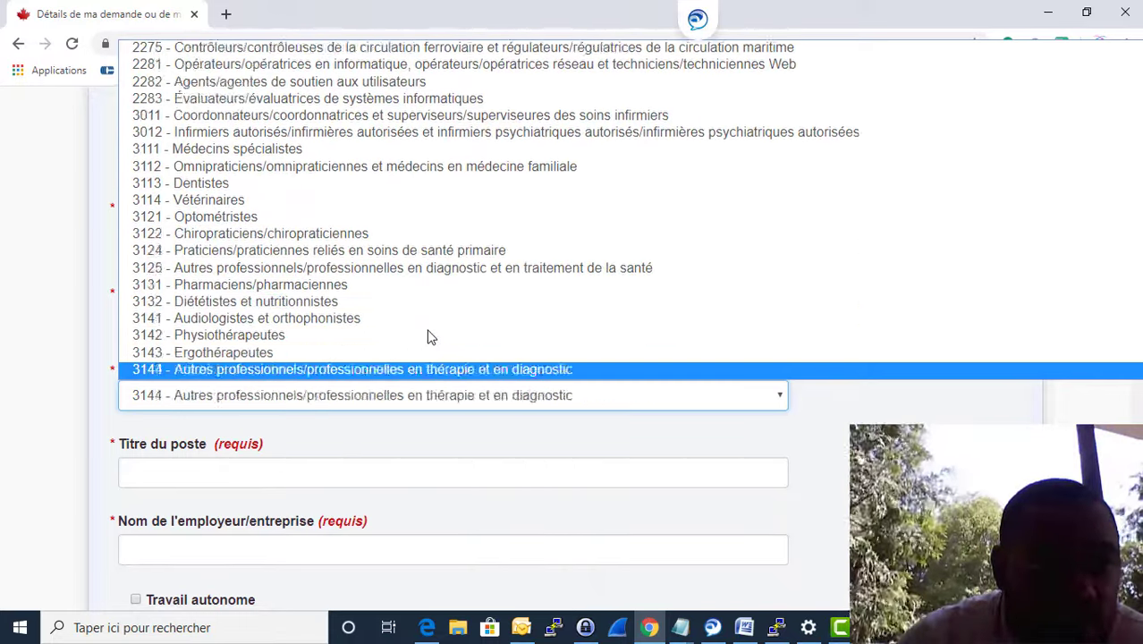
key(Down)
key(Down)
key(Down)
key(Down)
key(Down)
key(Down)
key(Down)
key(Down)
key(Down)
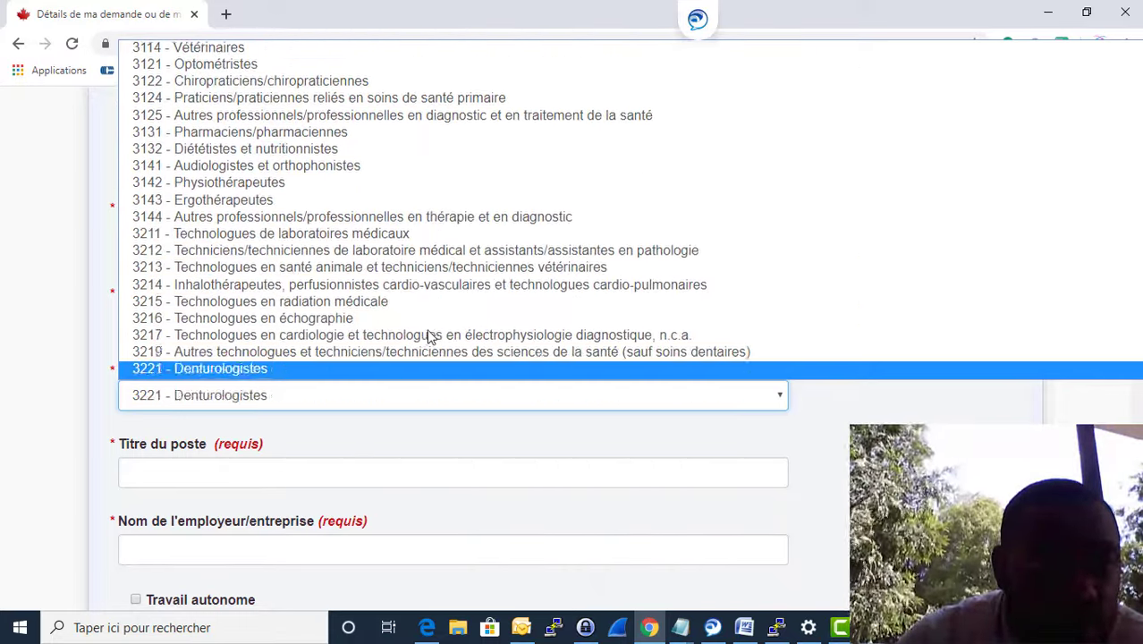
key(Down)
key(Down)
key(Down)
key(Down)
key(Down)
key(Down)
key(Down)
key(Down)
key(Down)
key(Down)
key(Down)
key(Down)
key(Down)
key(Down)
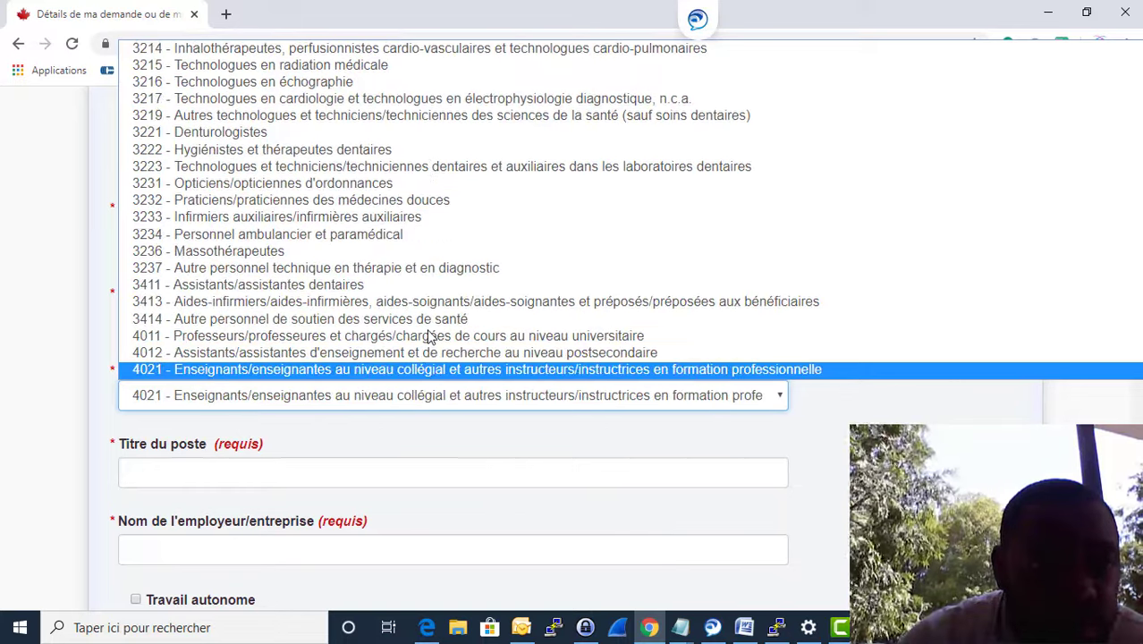
key(Down)
key(Down)
key(Down)
key(Down)
key(Down)
key(Up)
key(Up)
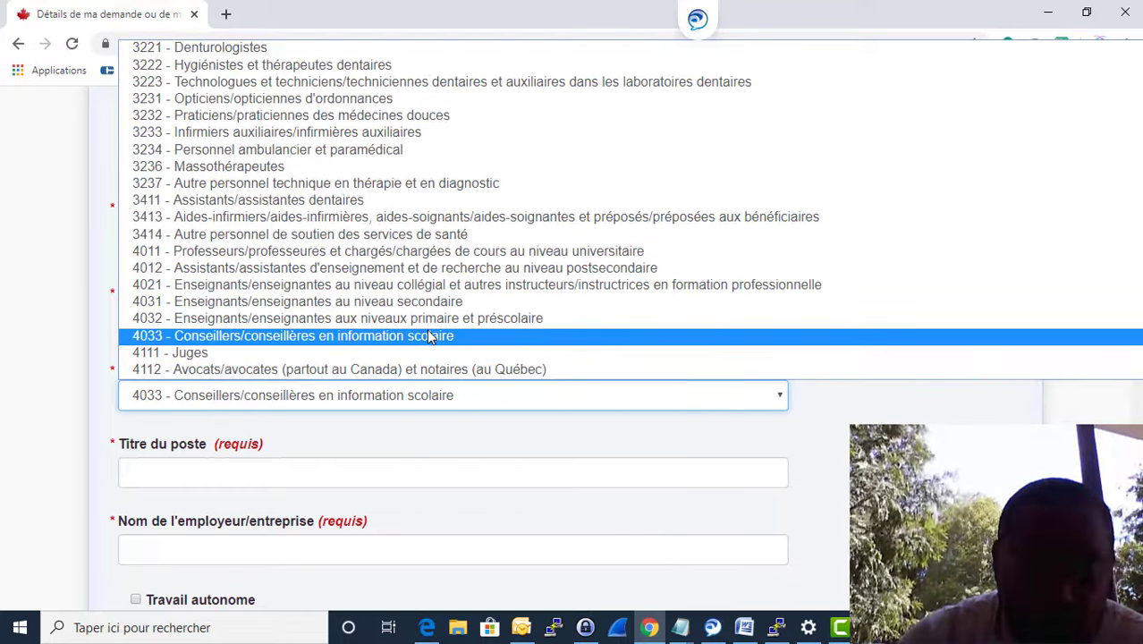
key(Up)
key(Return)
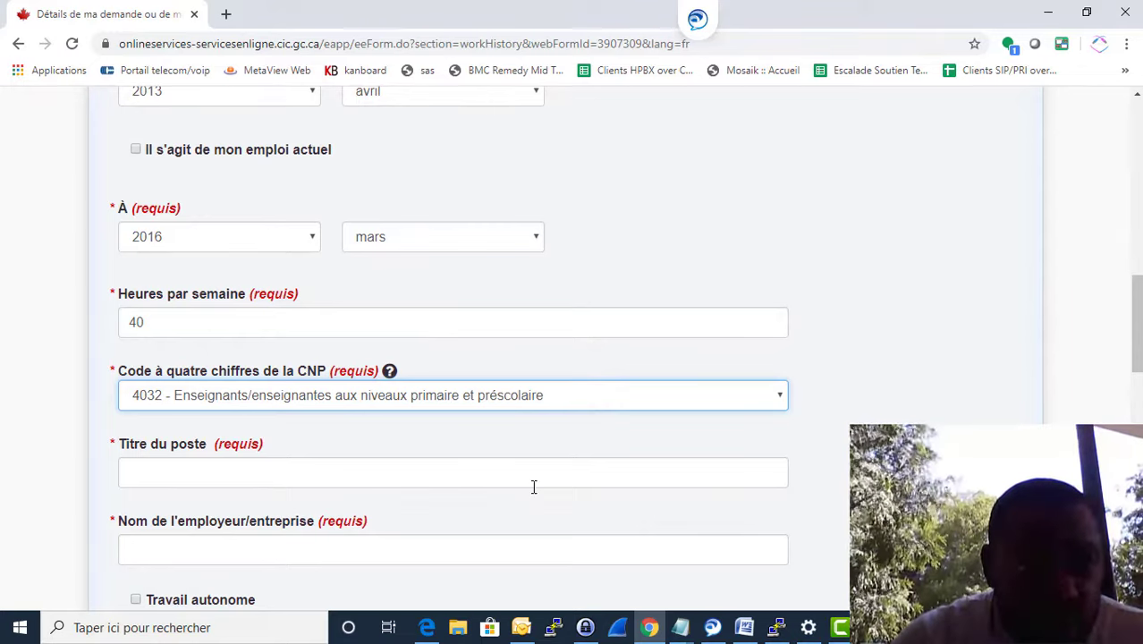
Enter 'enseignant' as the job title
click(377, 471)
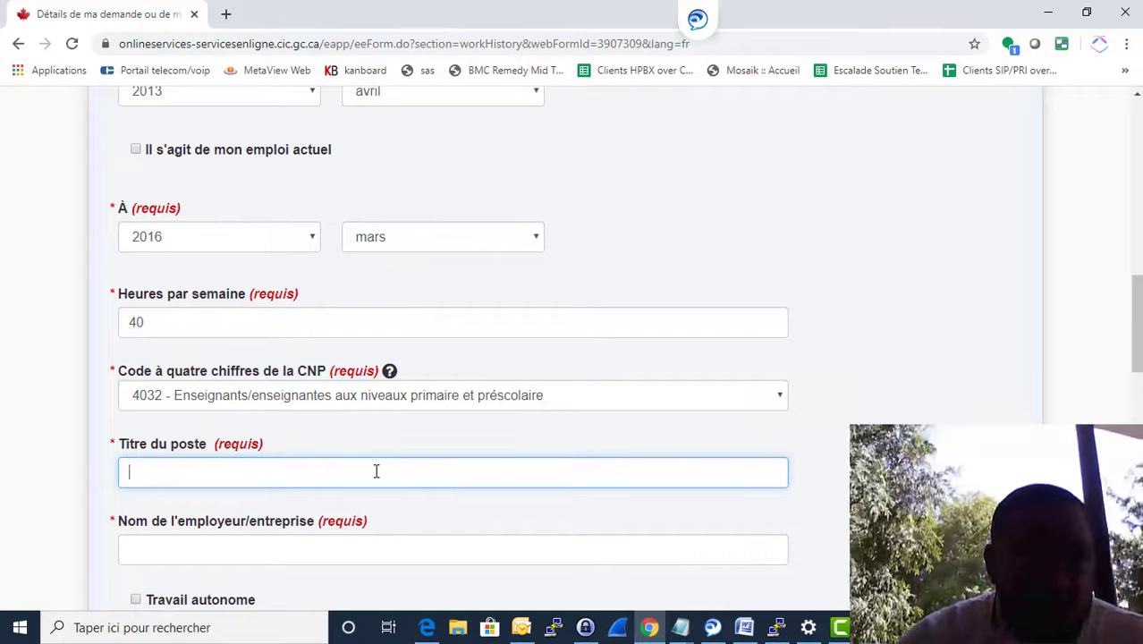
text(ensei)
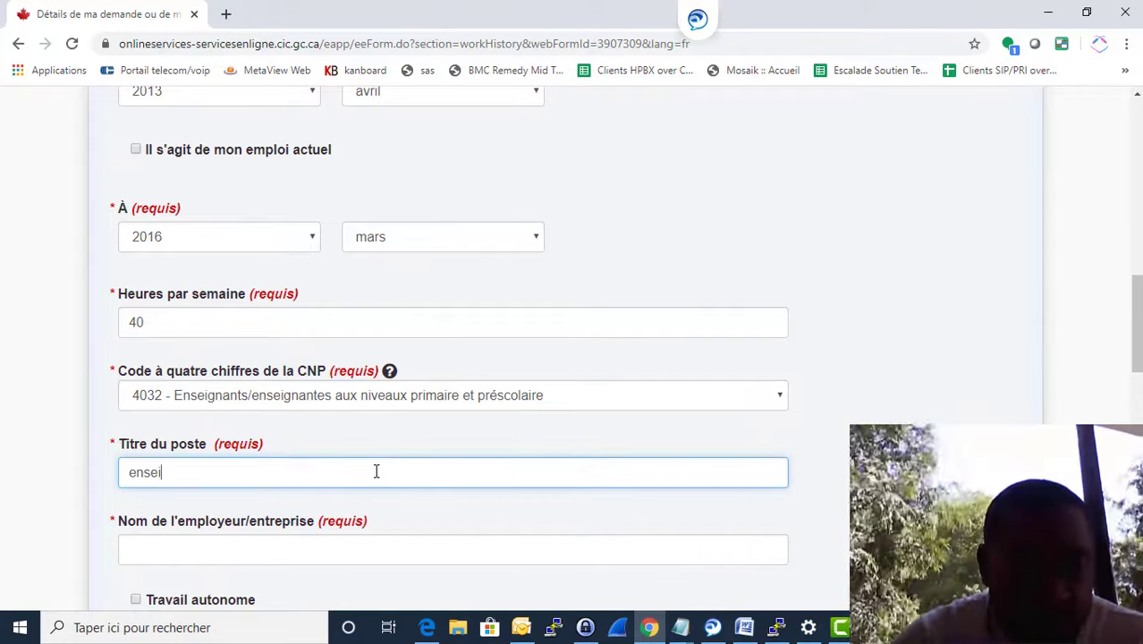
text(g)
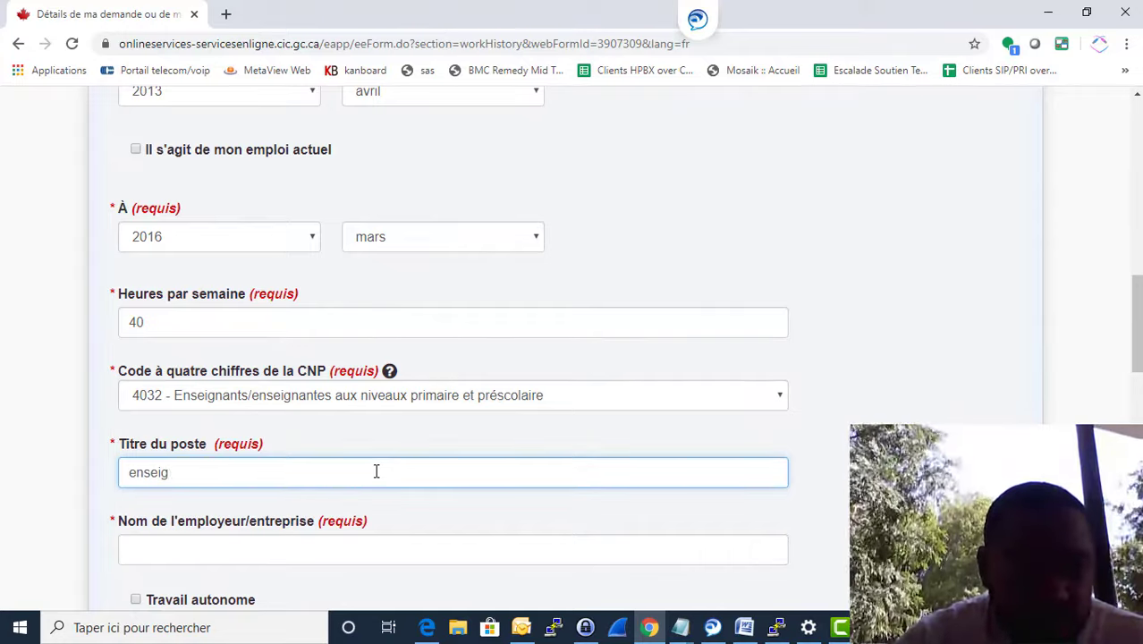
text(nant)
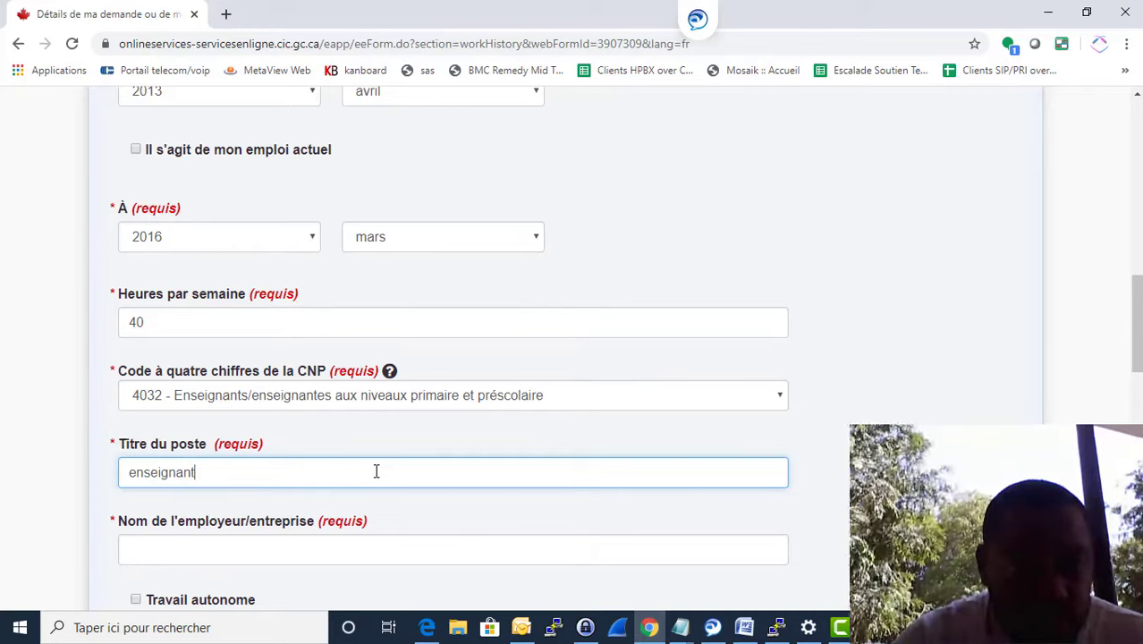
text(s)
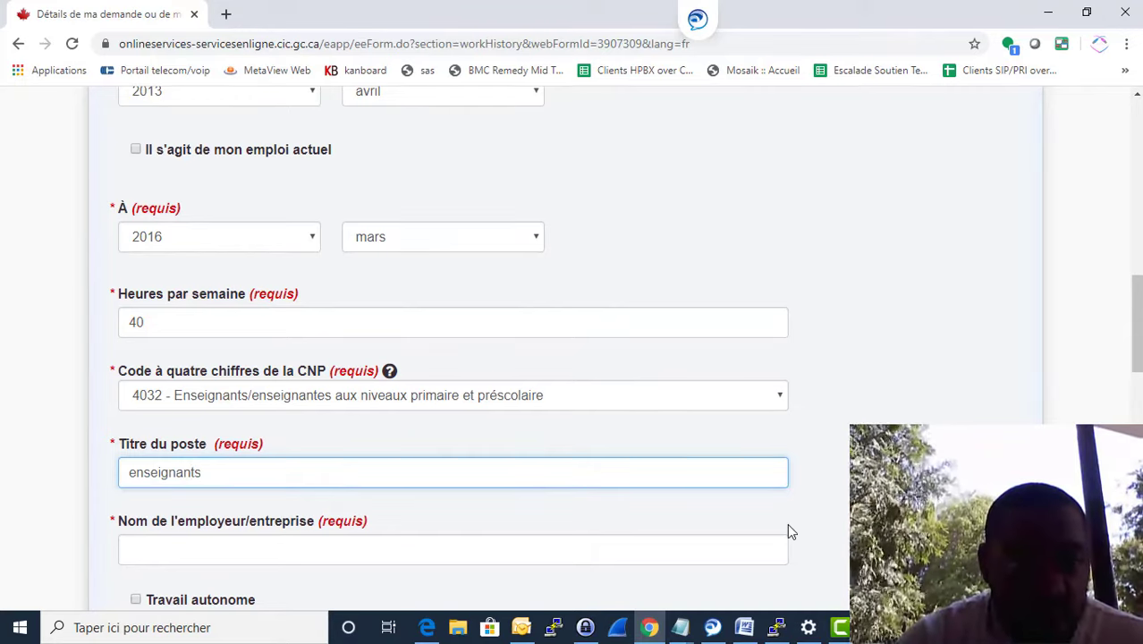
key(BackSpace)
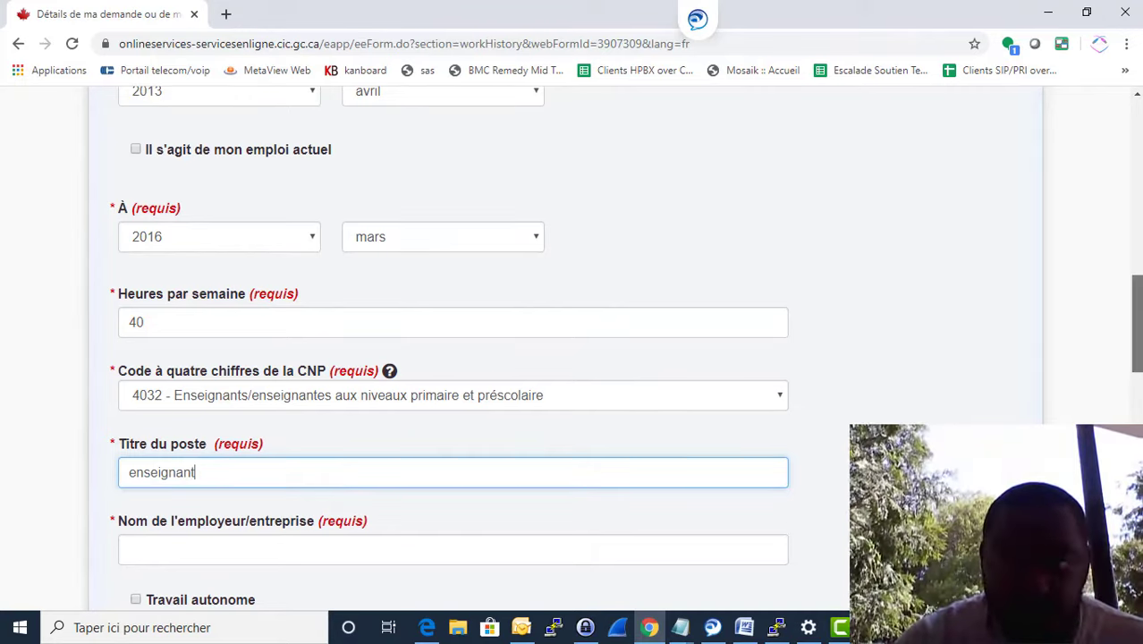
Enter 'ecole privée IIII' as the employer name
scroll(655, 298, down, 3)
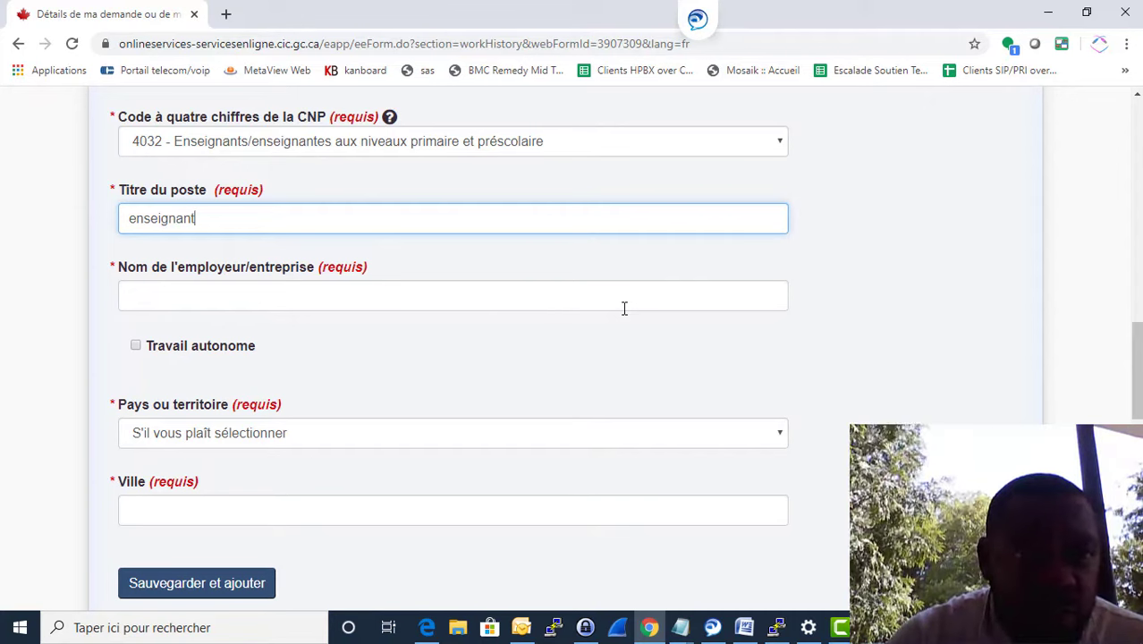
click(624, 309)
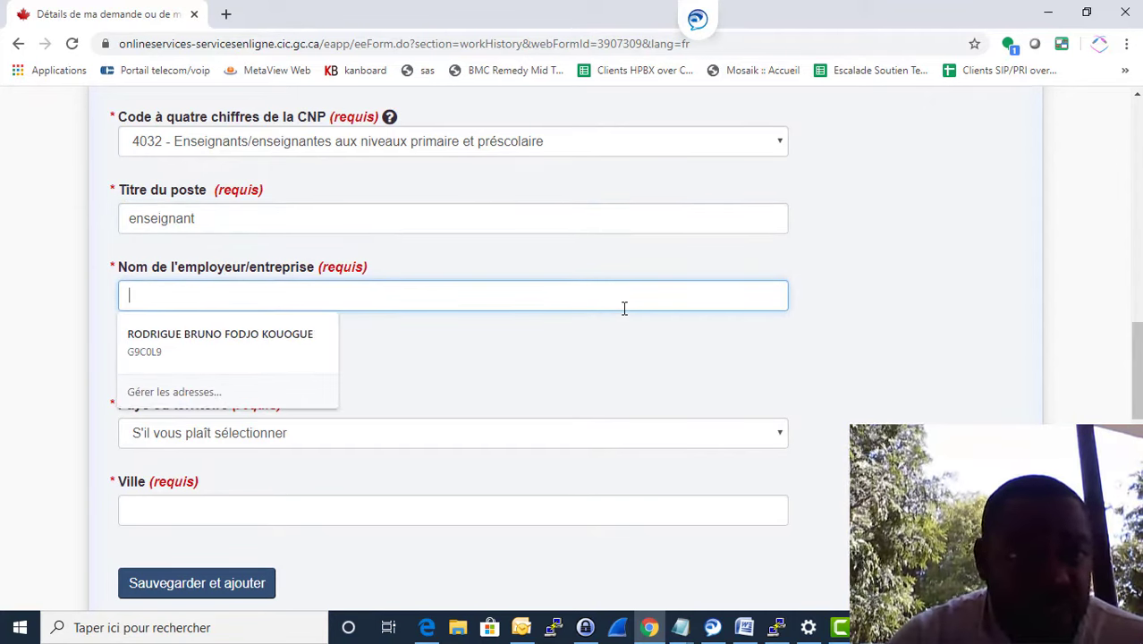
text(e)
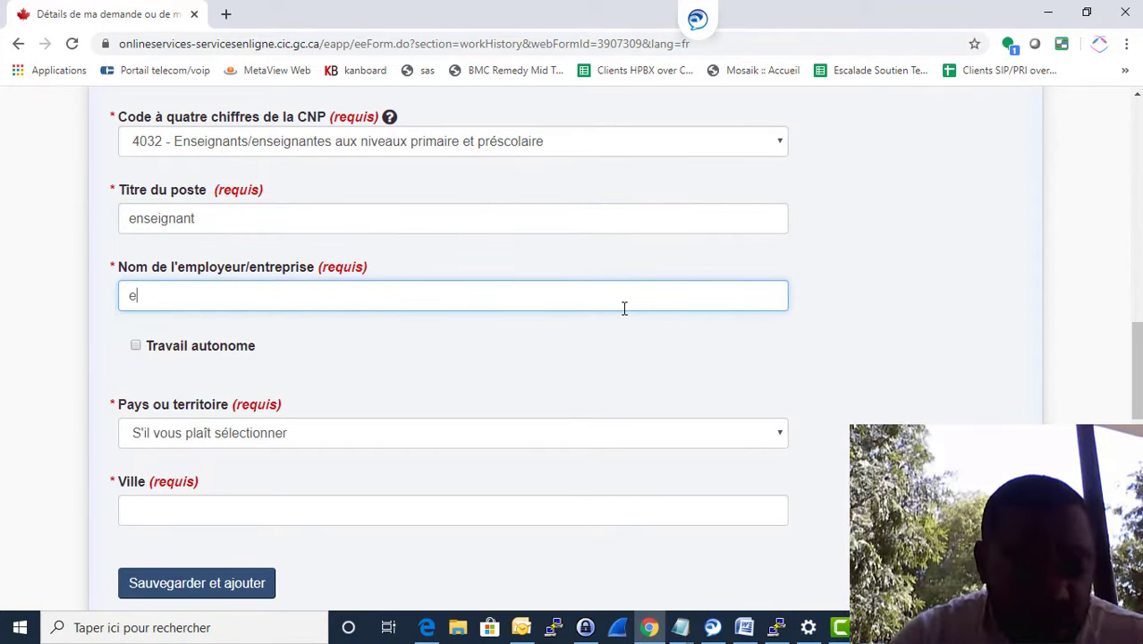
text(cole priv)
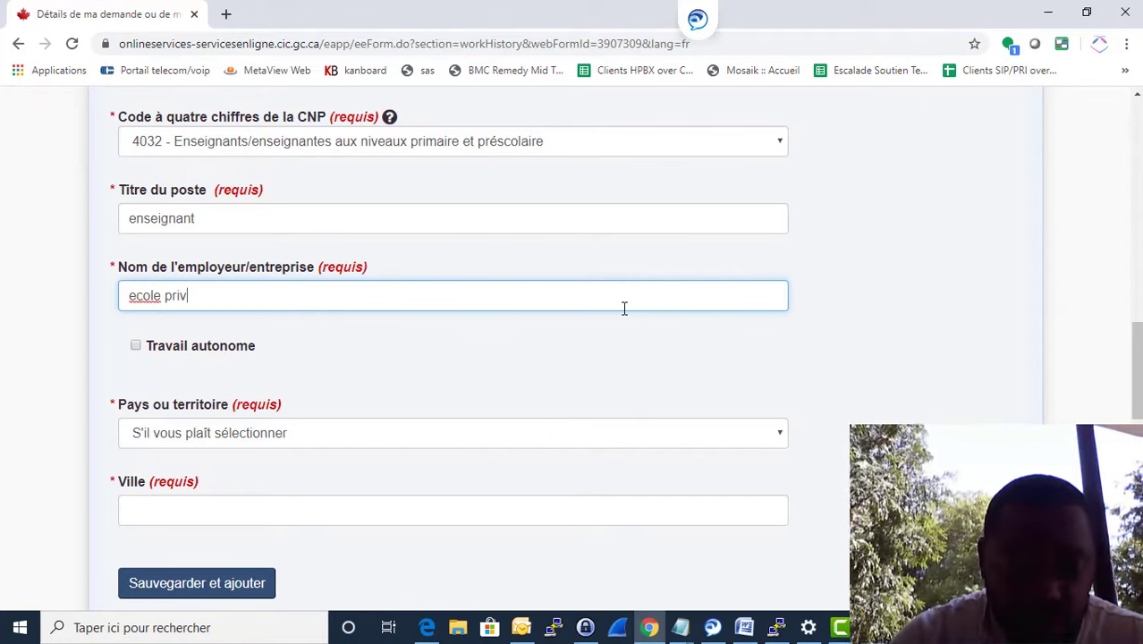
text(ée )
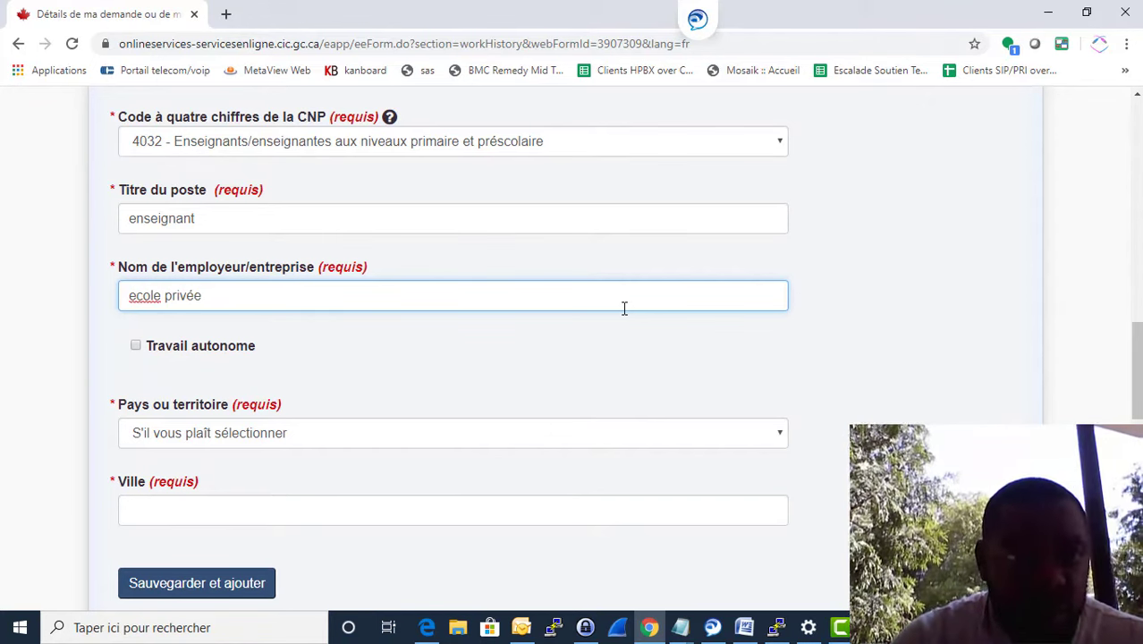
text(IIII)
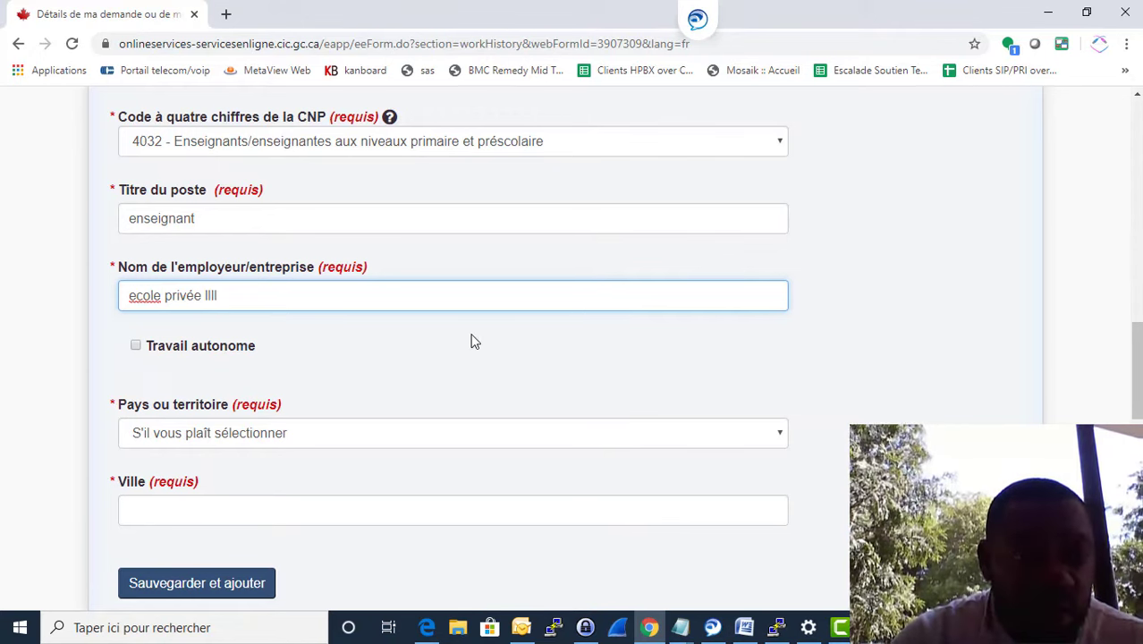
click(314, 431)
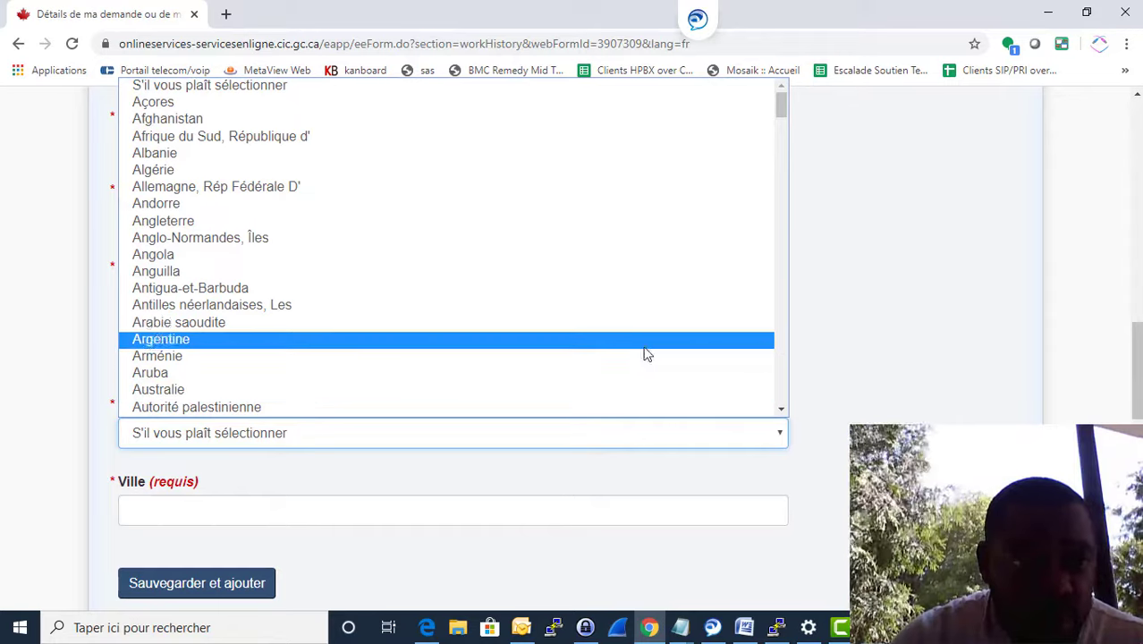
Select Cameroun as the job's country and enter douala as the city
drag(780, 409, 780, 409)
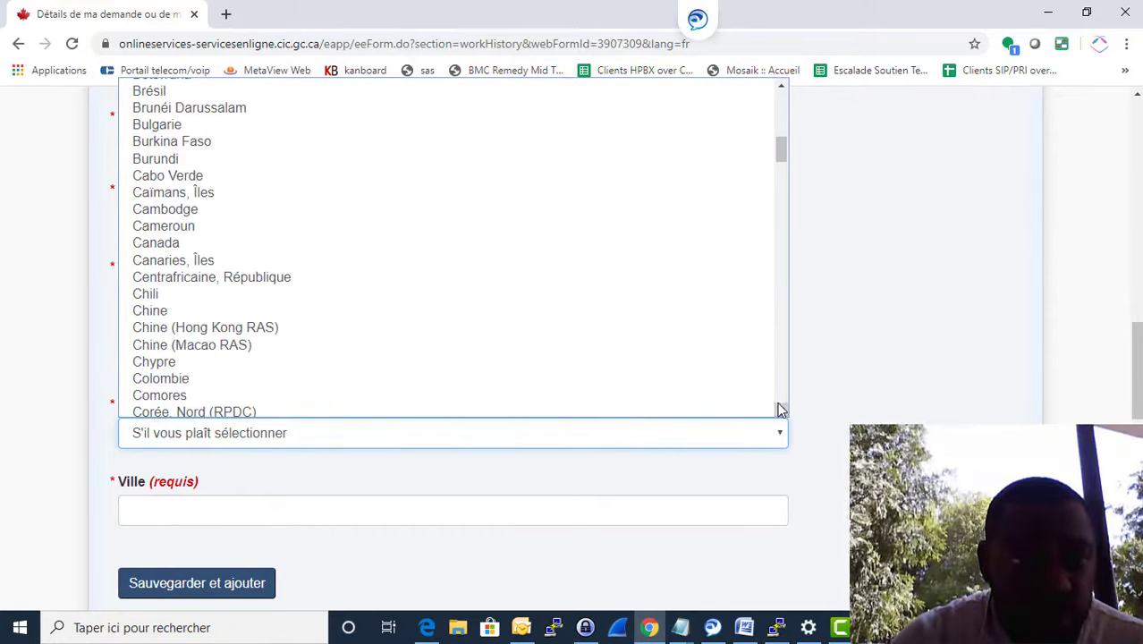
click(467, 226)
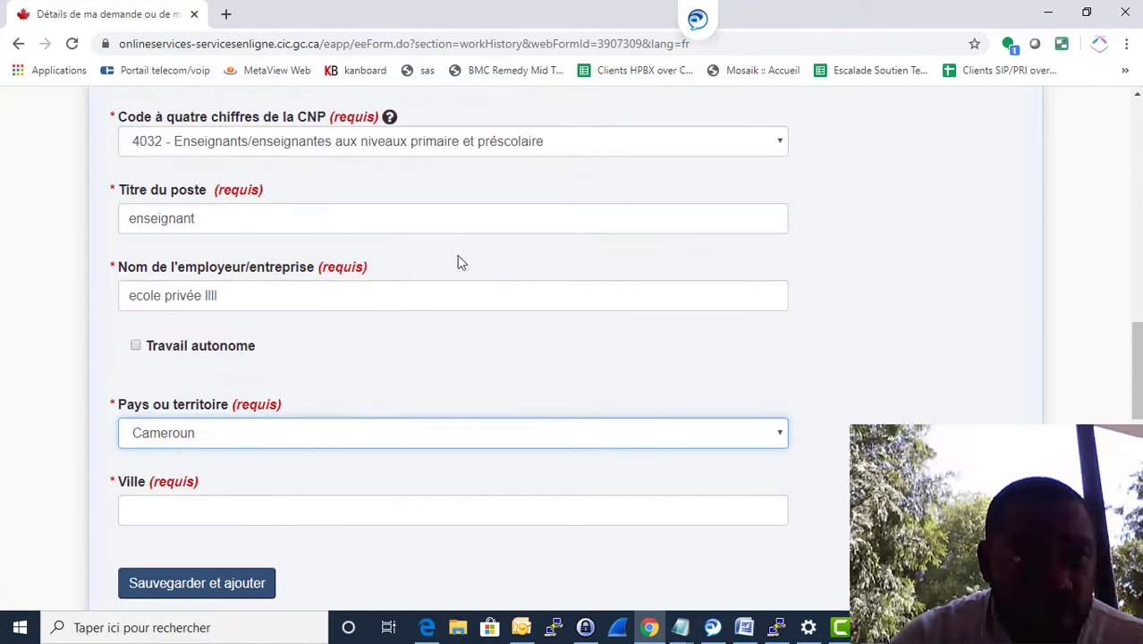
click(223, 509)
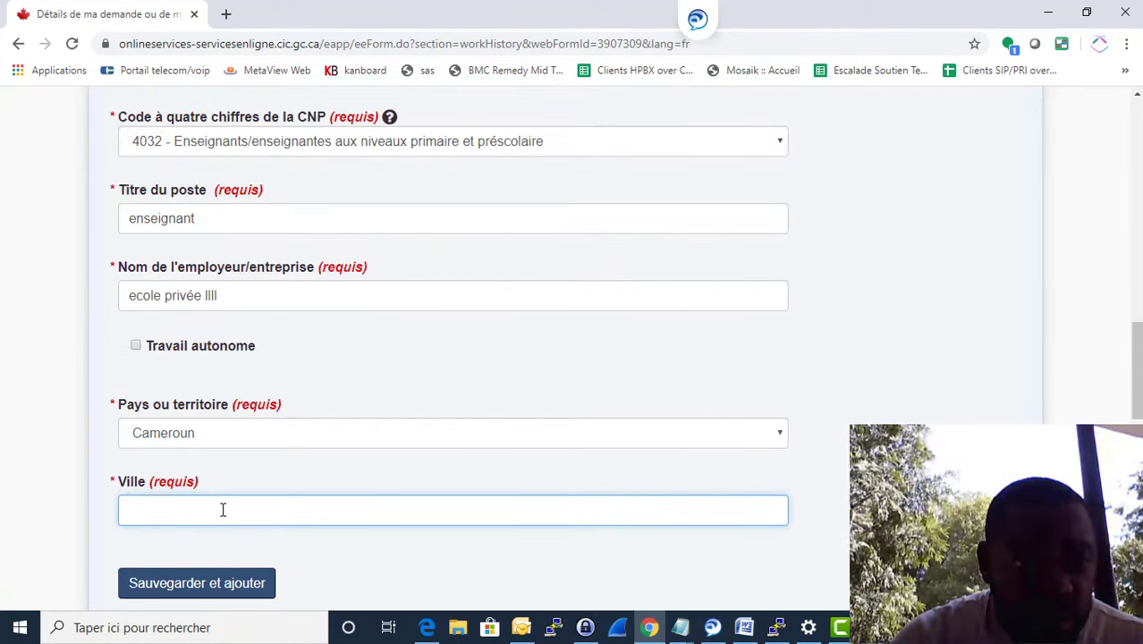
text(douala)
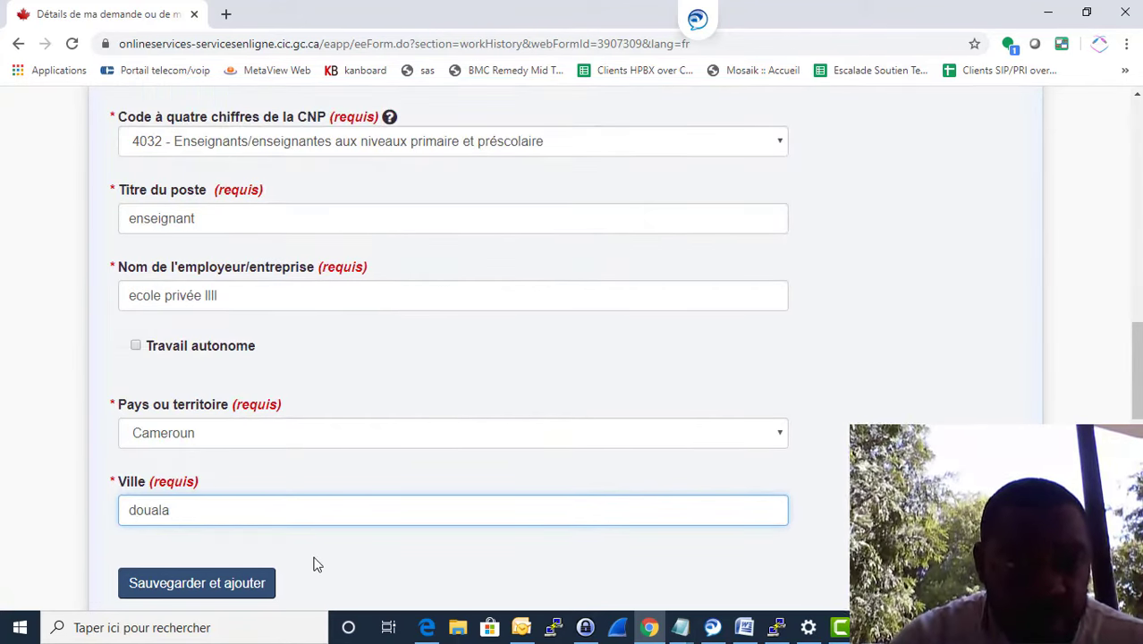
Save the teacher job in Cameroon and confirm it appears as a row in Antécédents - Emploi
click(237, 590)
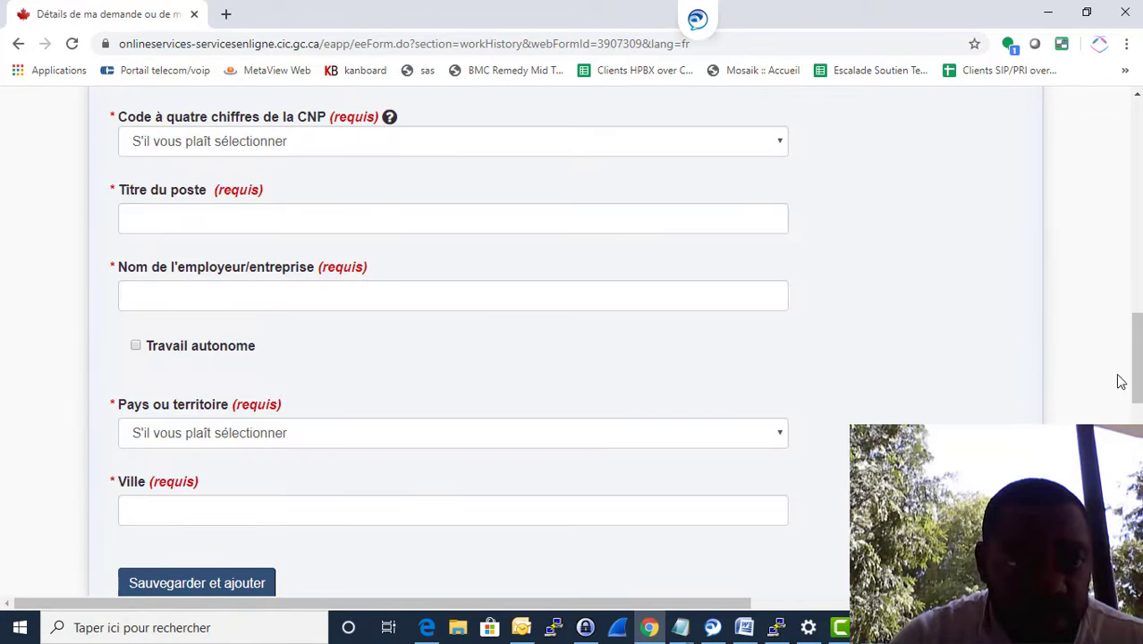
drag(1136, 375, 1136, 447)
drag(1136, 403, 1136, 405)
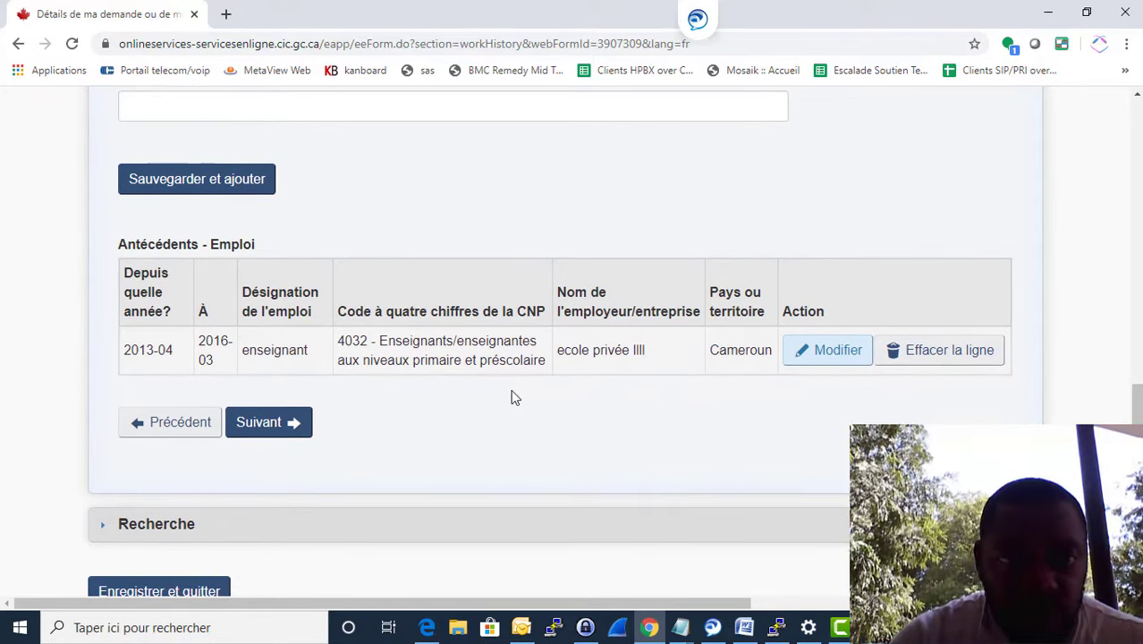
drag(1136, 402, 1136, 249)
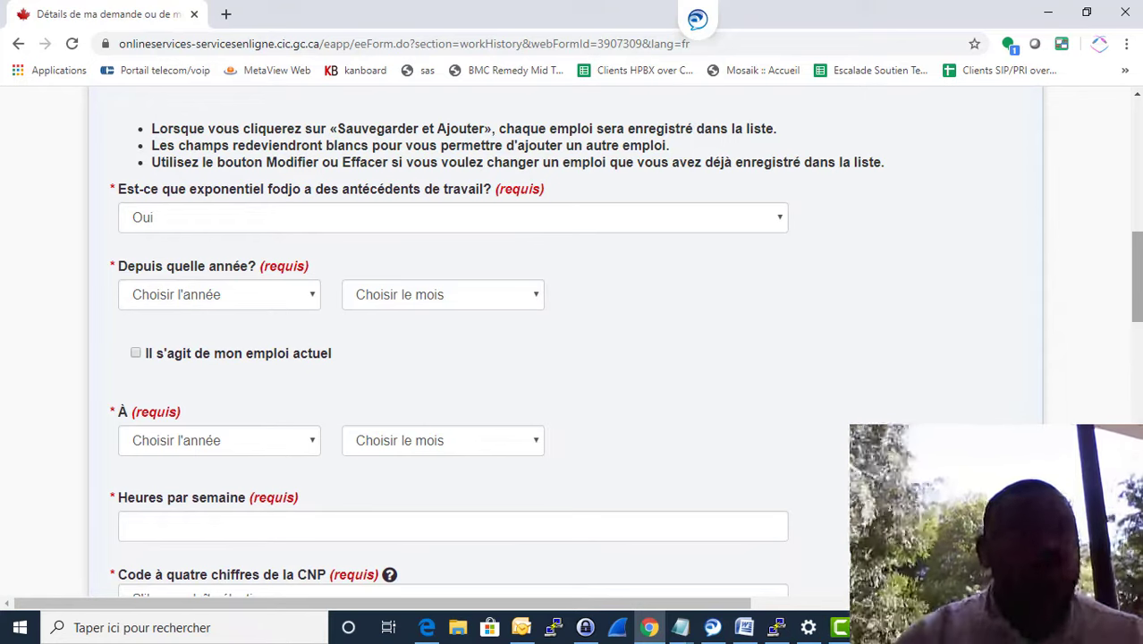
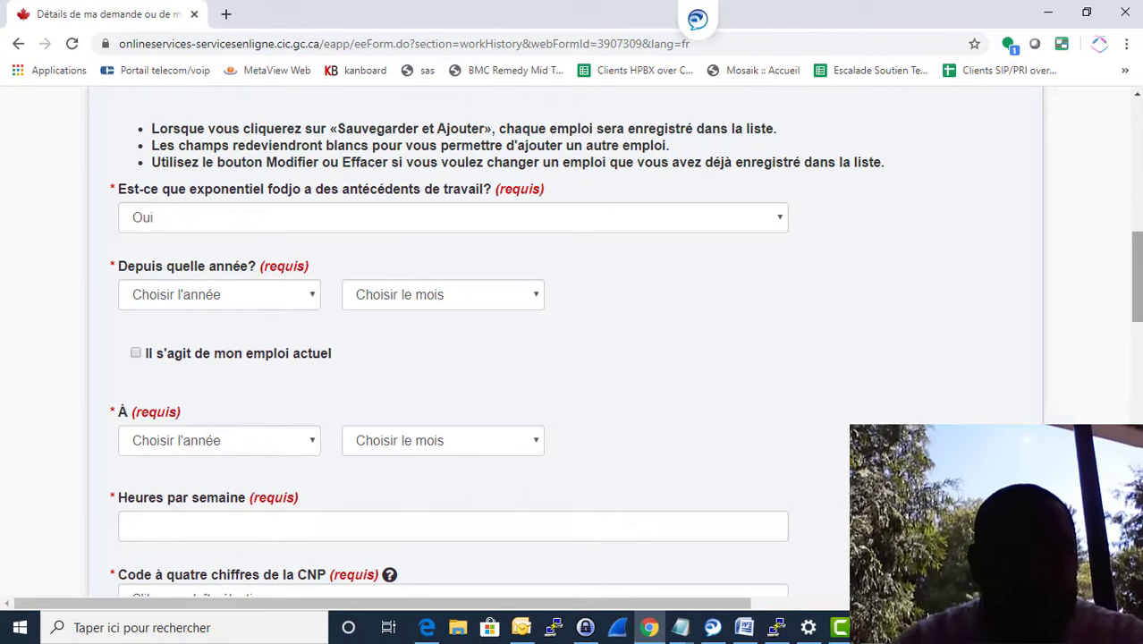
Set the job start date to février 2015, mark it current, and enter 40 hours per week
click(304, 307)
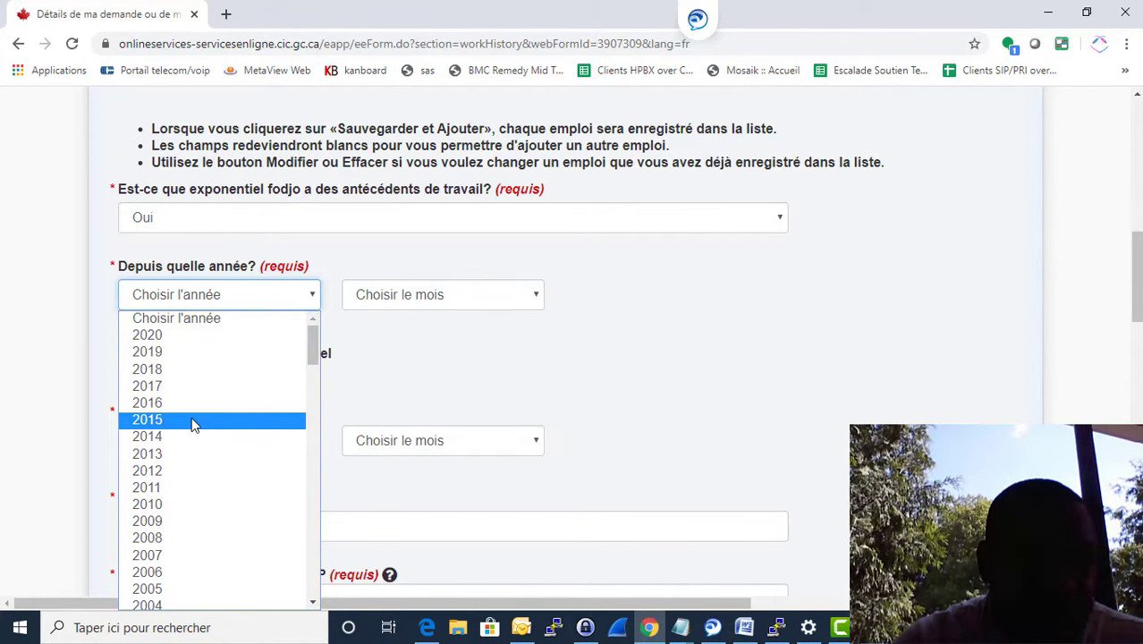
click(195, 421)
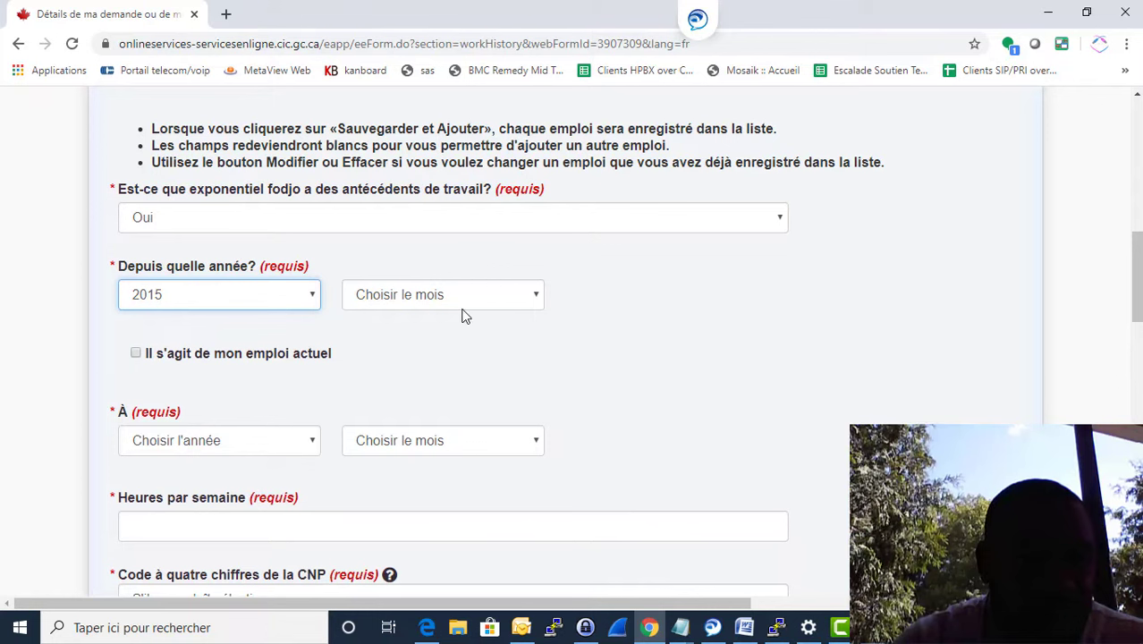
click(475, 302)
click(409, 355)
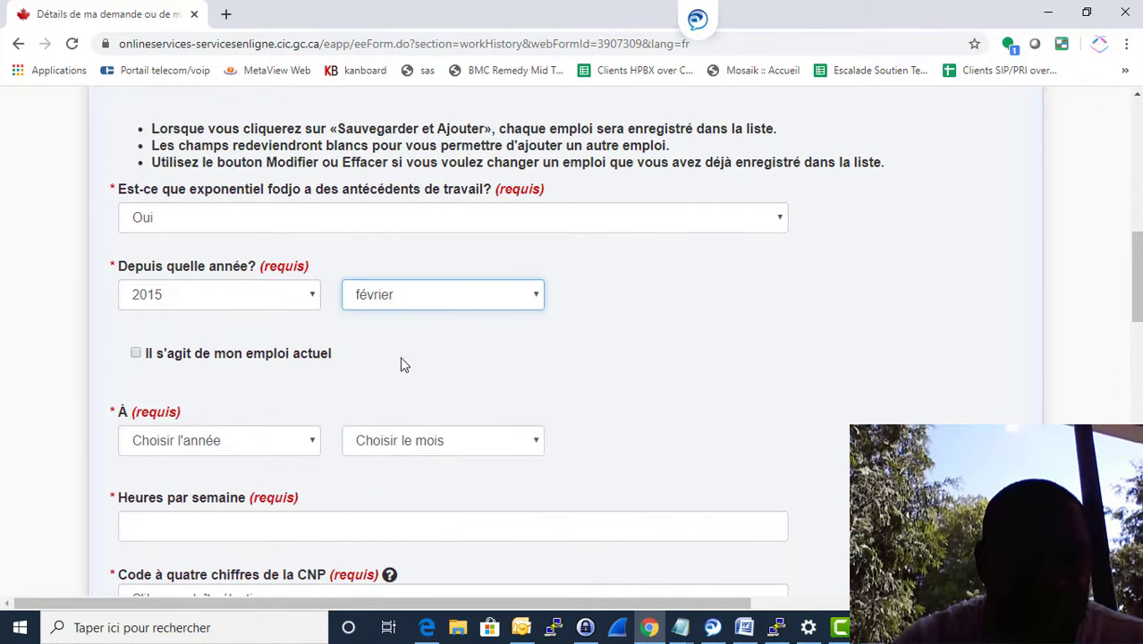
click(136, 355)
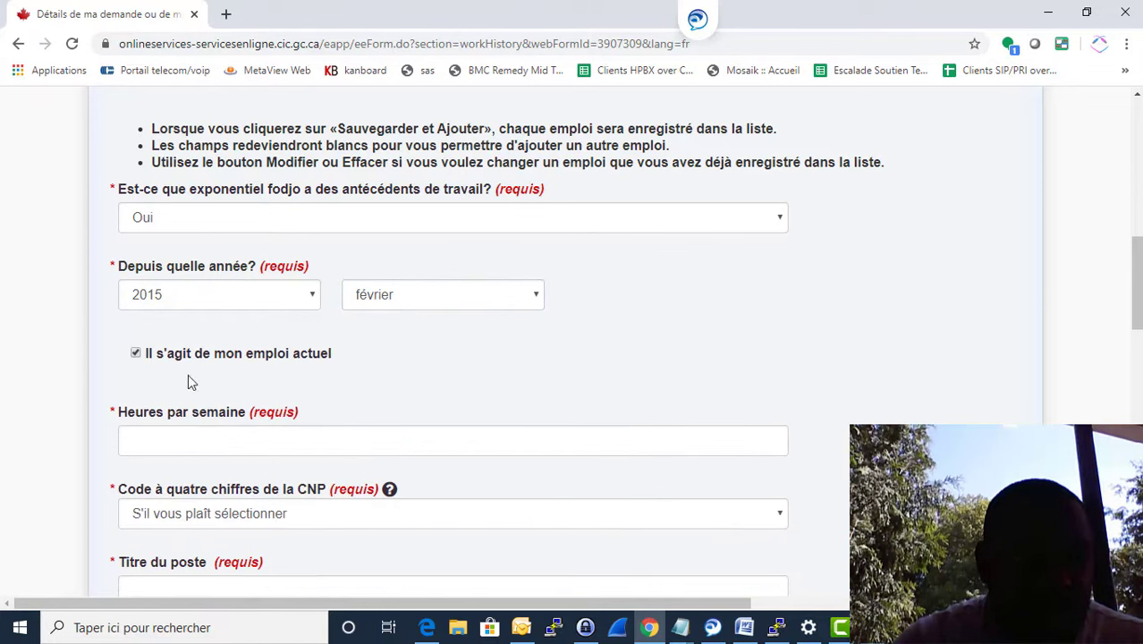
click(317, 429)
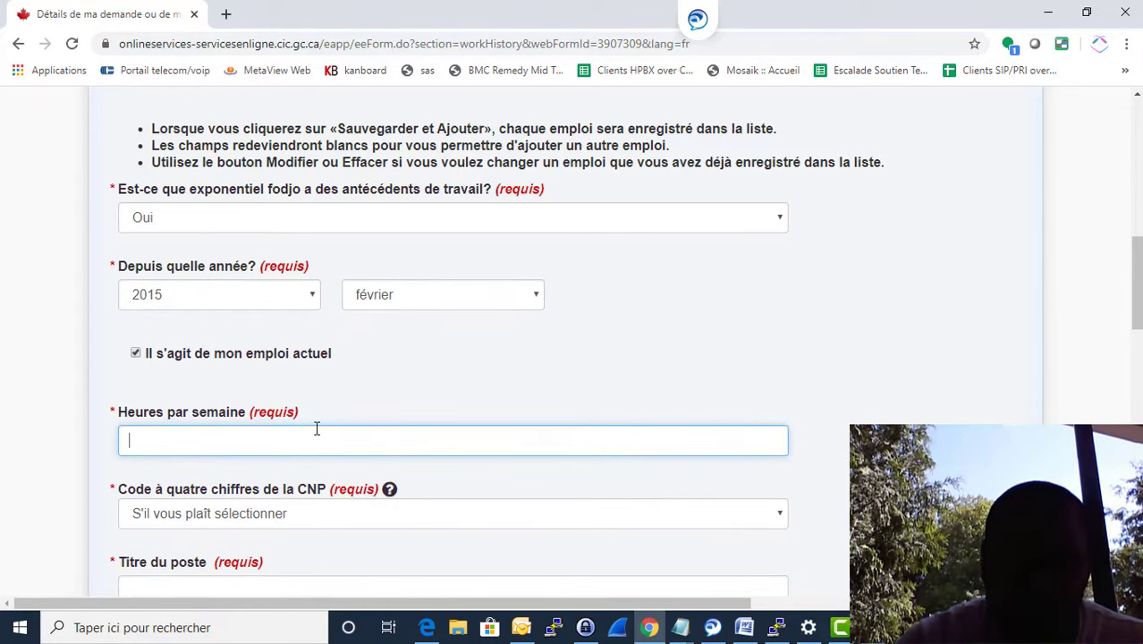
text(40)
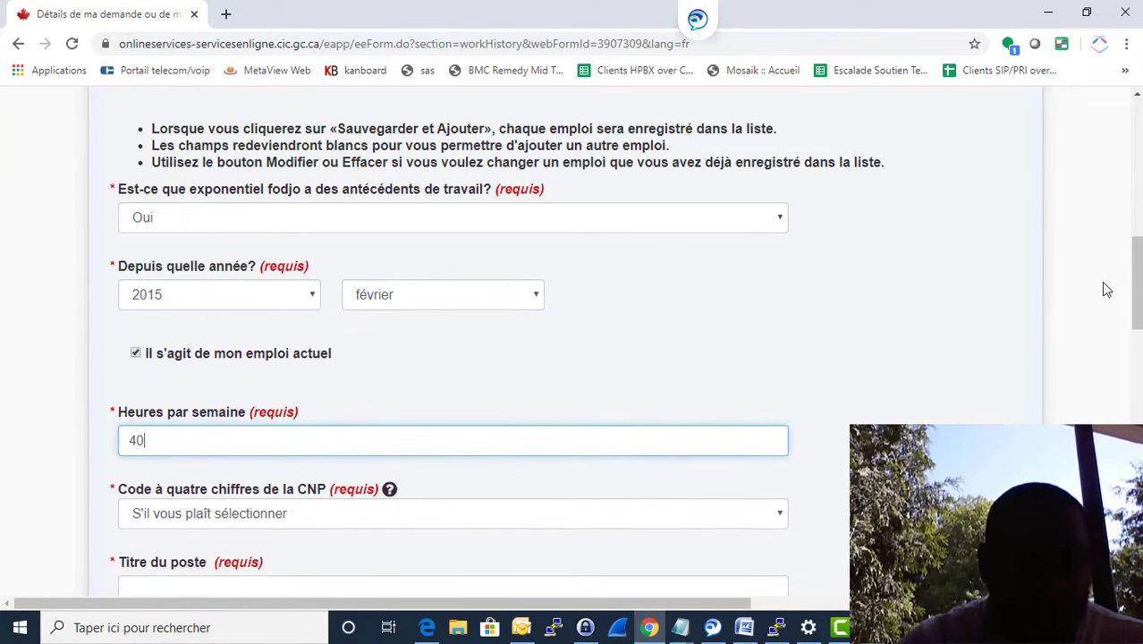
Choose CNP code 1114 Autres agents financiers as the job's occupation
scroll(1136, 287, down, 3)
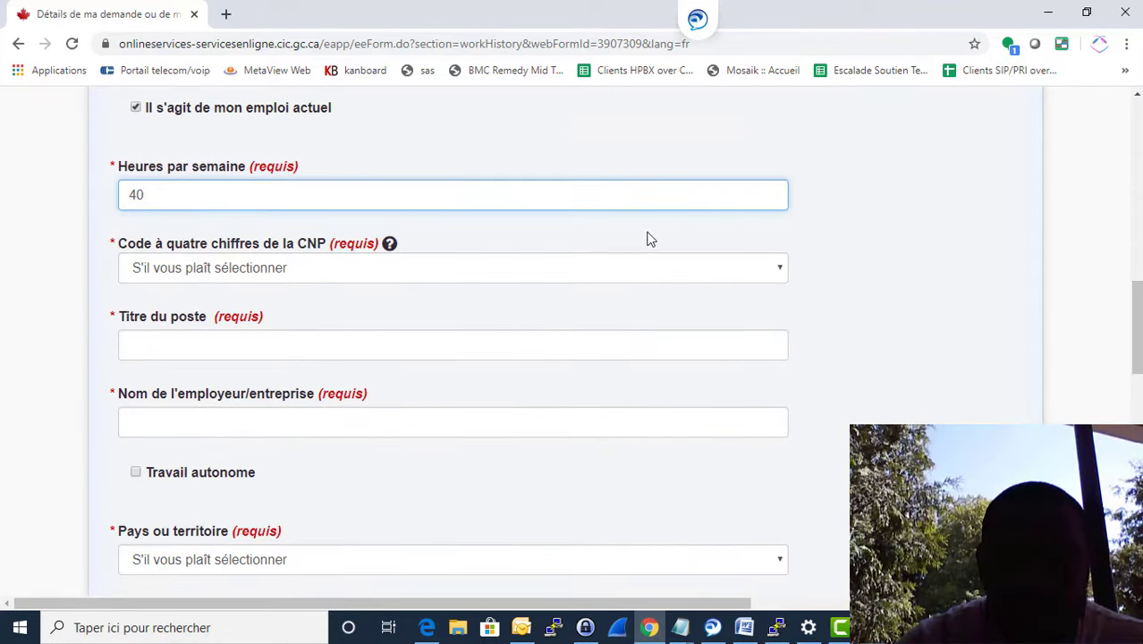
click(593, 266)
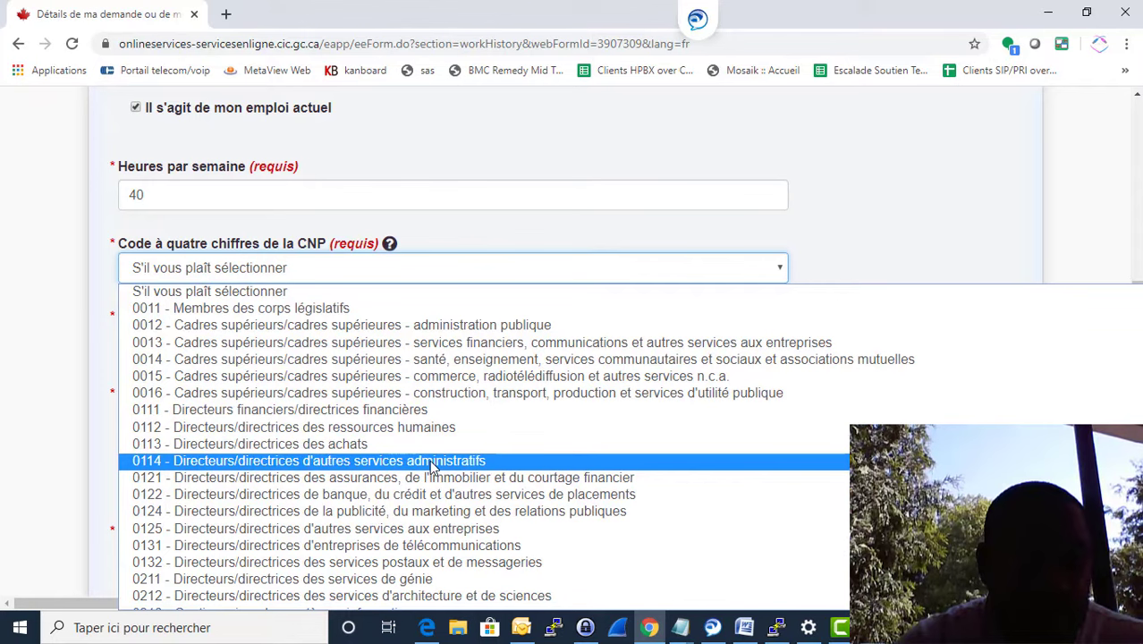
key(Down)
key(Down)
key(Down)
key(Down)
key(Down)
key(Down)
key(Down)
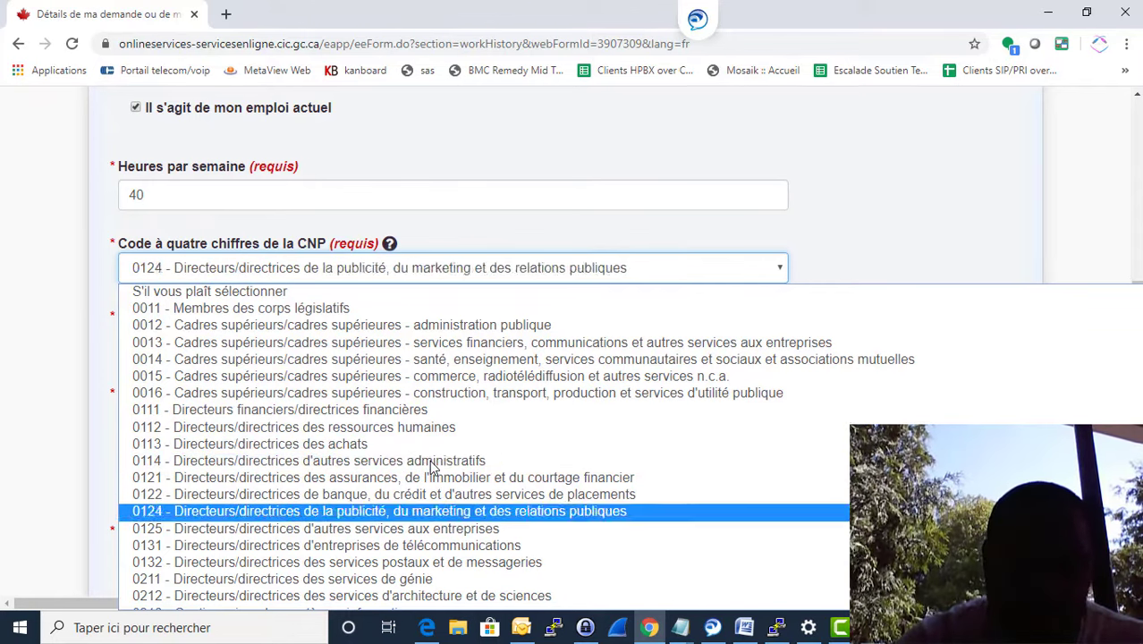
key(Down)
key(Down)
key(Down)
key(Down)
key(Down)
key(Down)
key(Down)
key(Down)
key(Down)
key(Down)
key(Down)
key(Down)
key(Down)
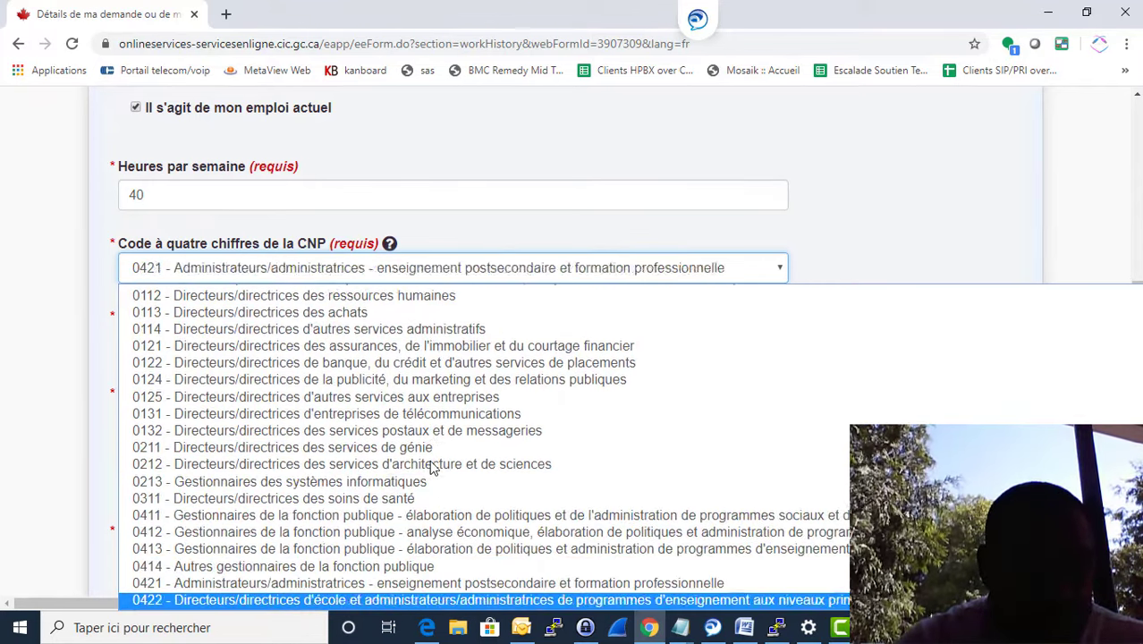
key(Down)
key(Down)
key(Down)
key(Down)
key(Down)
key(Down)
key(Down)
key(Down)
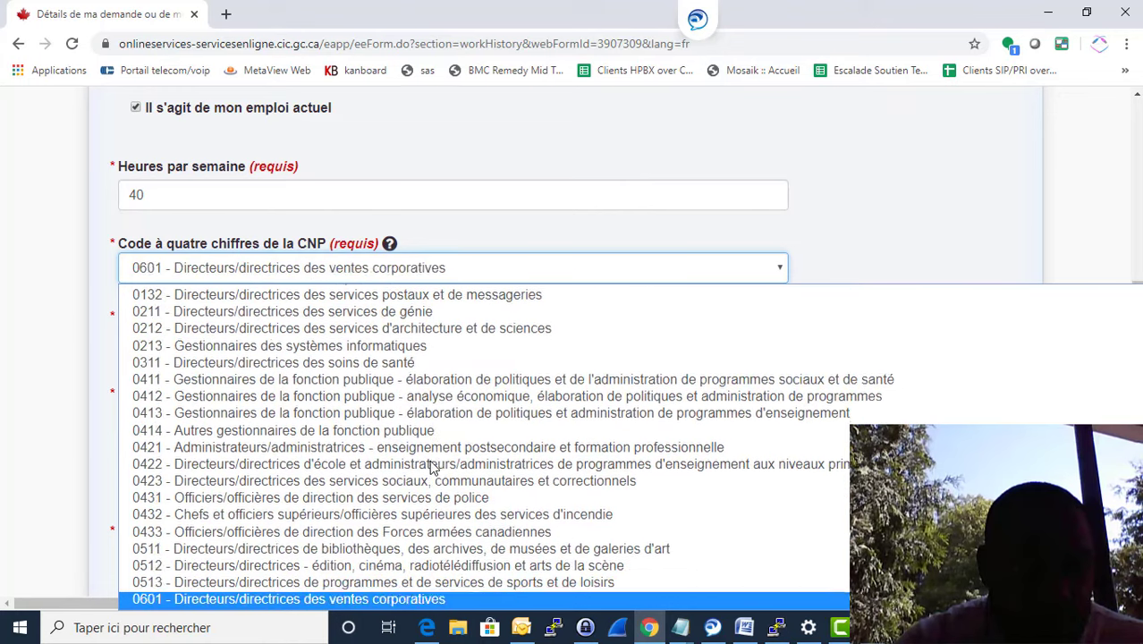
key(Down)
key(Down)
key(Down)
key(Down)
key(Down)
key(Down)
key(Down)
key(Down)
key(Down)
key(Down)
key(Down)
key(Down)
key(Down)
key(Down)
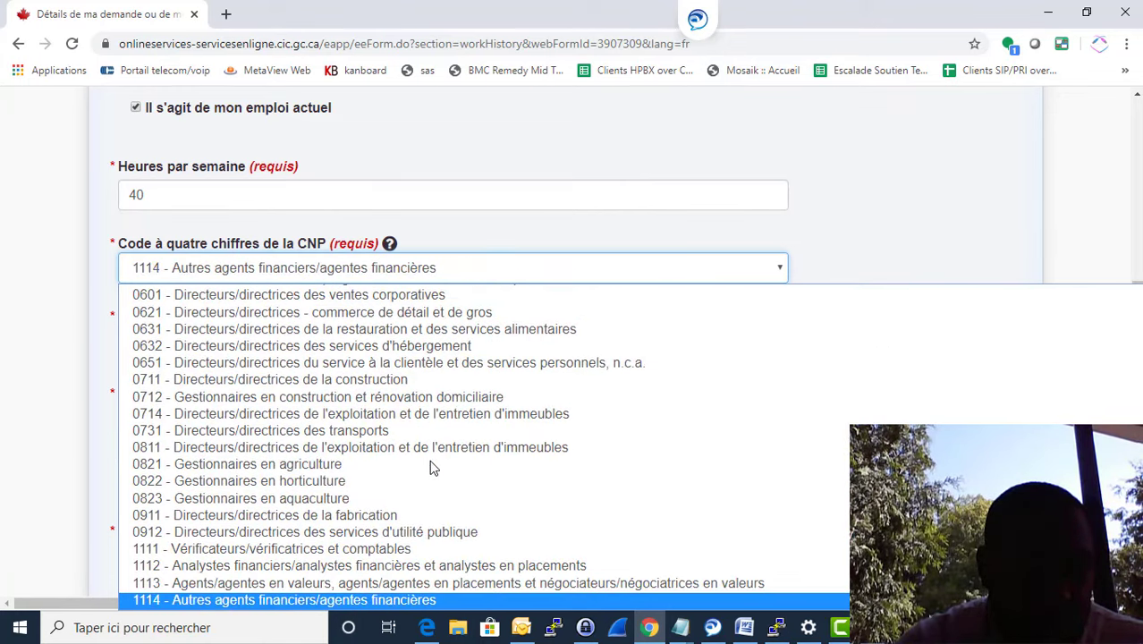
key(Down)
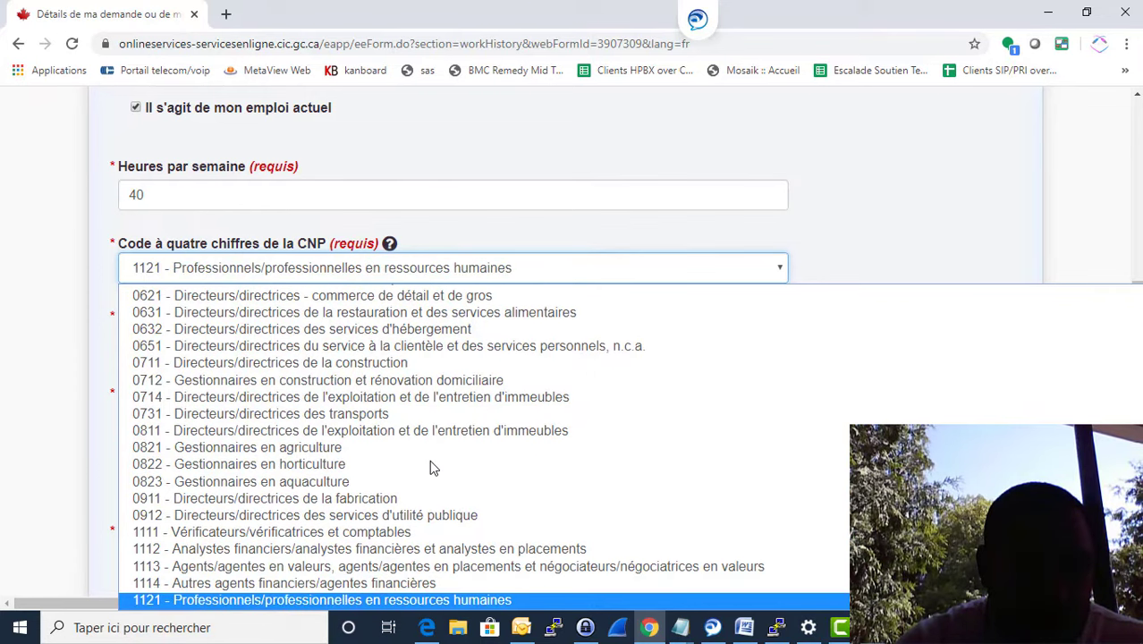
key(Up)
key(Return)
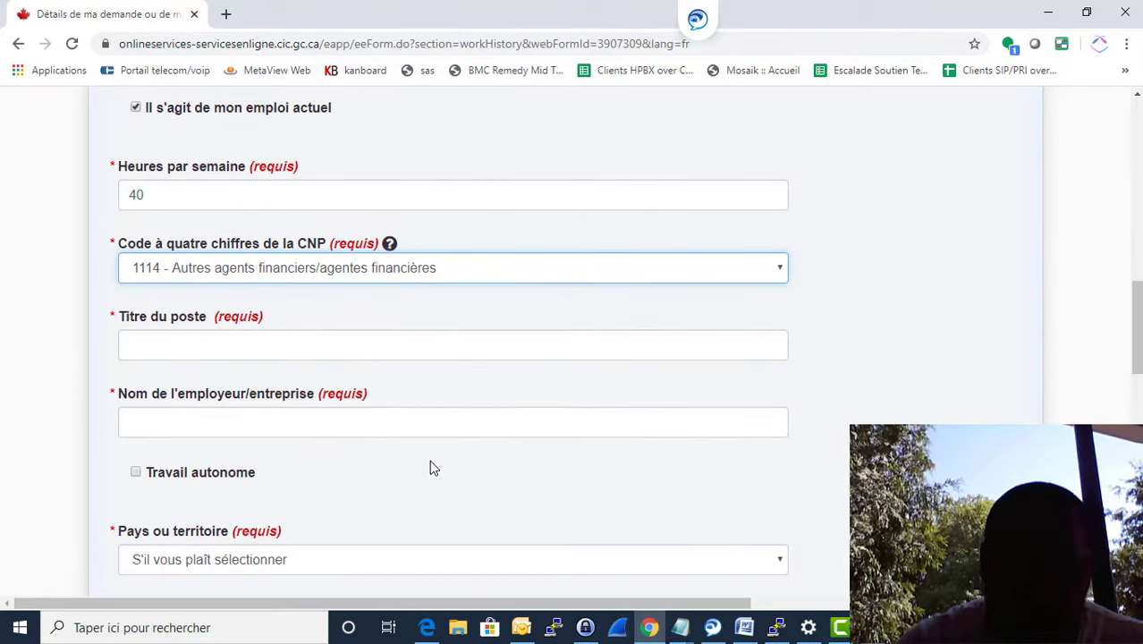
Enter the job title 'technicien de réseaux' and the employer 'Colorex'
click(288, 349)
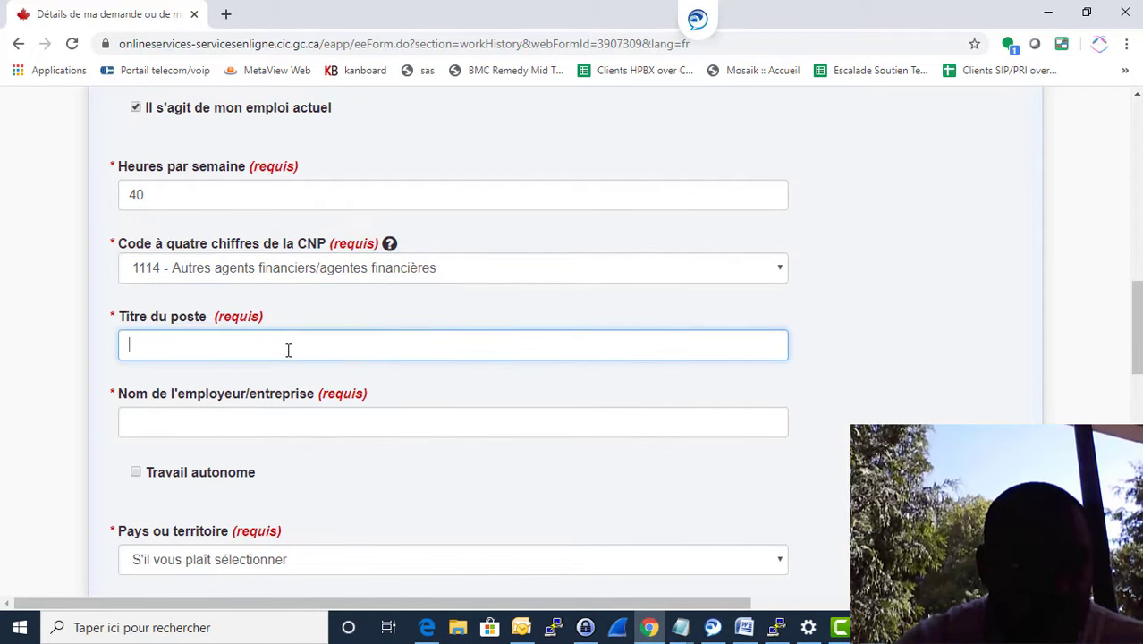
text(techni)
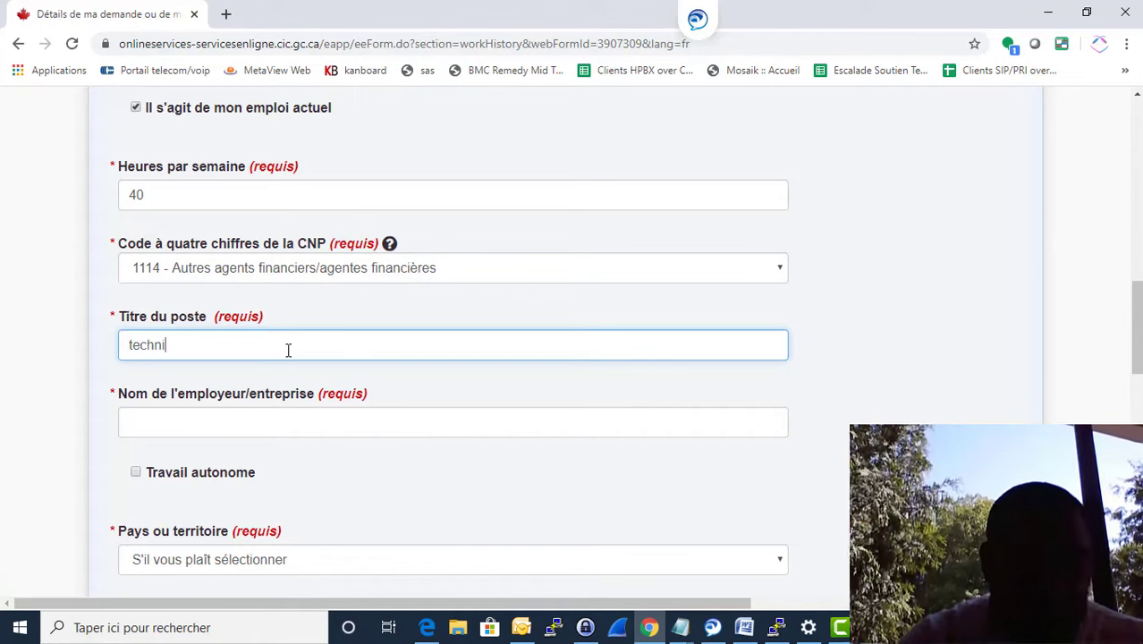
text(cien inf)
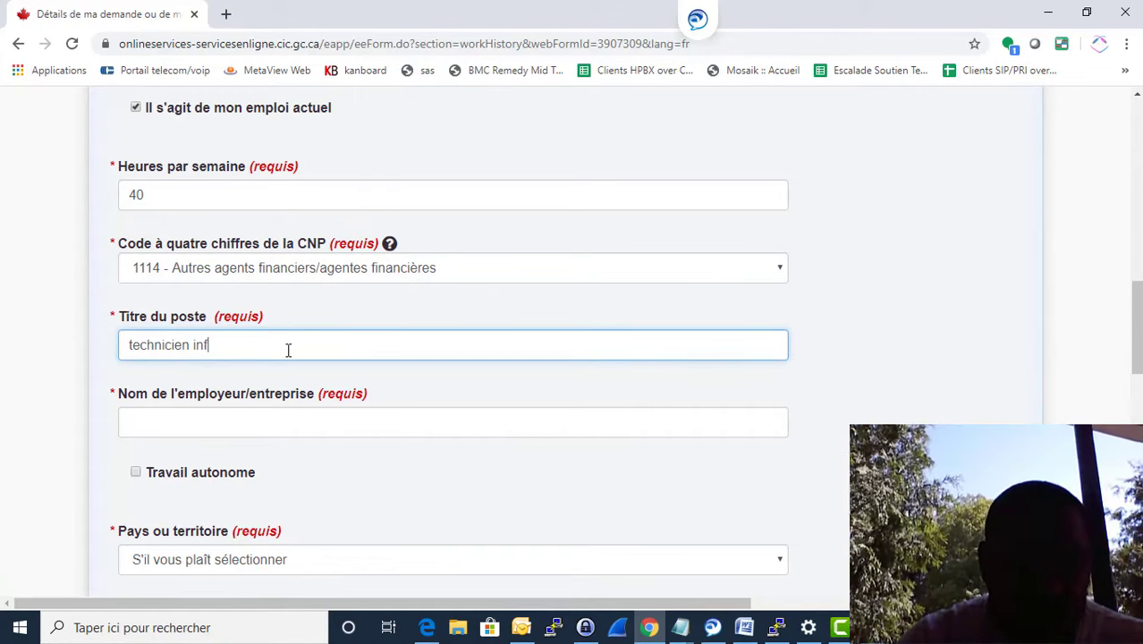
text(orma)
key(BackSpace)
key(BackSpace)
key(BackSpace)
key(BackSpace)
key(BackSpace)
key(BackSpace)
key(BackSpace)
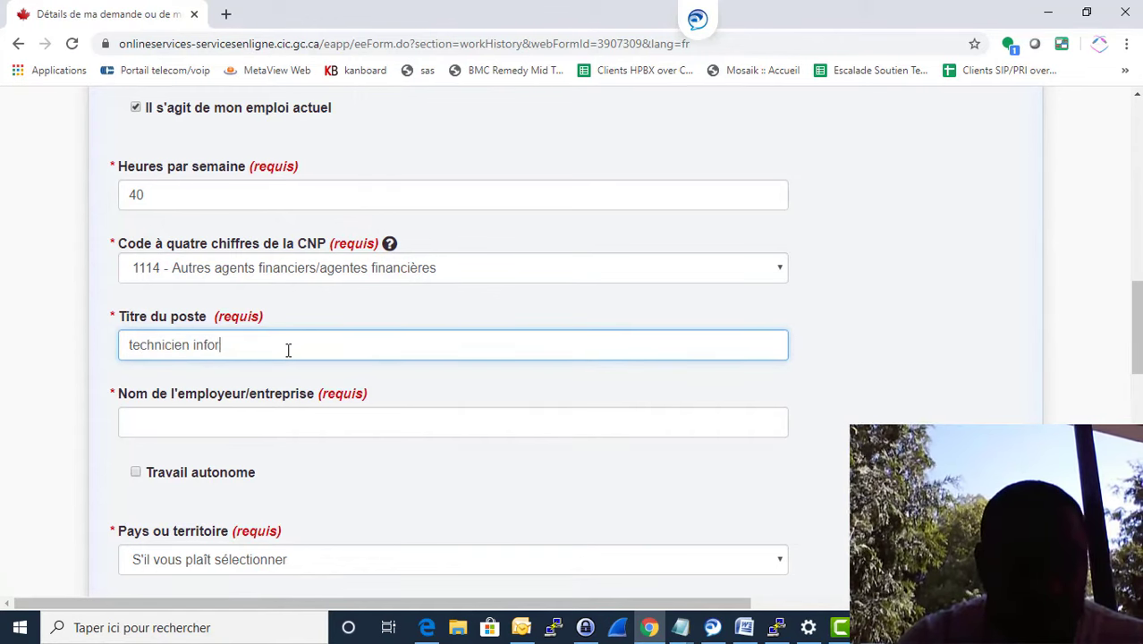
text(d)
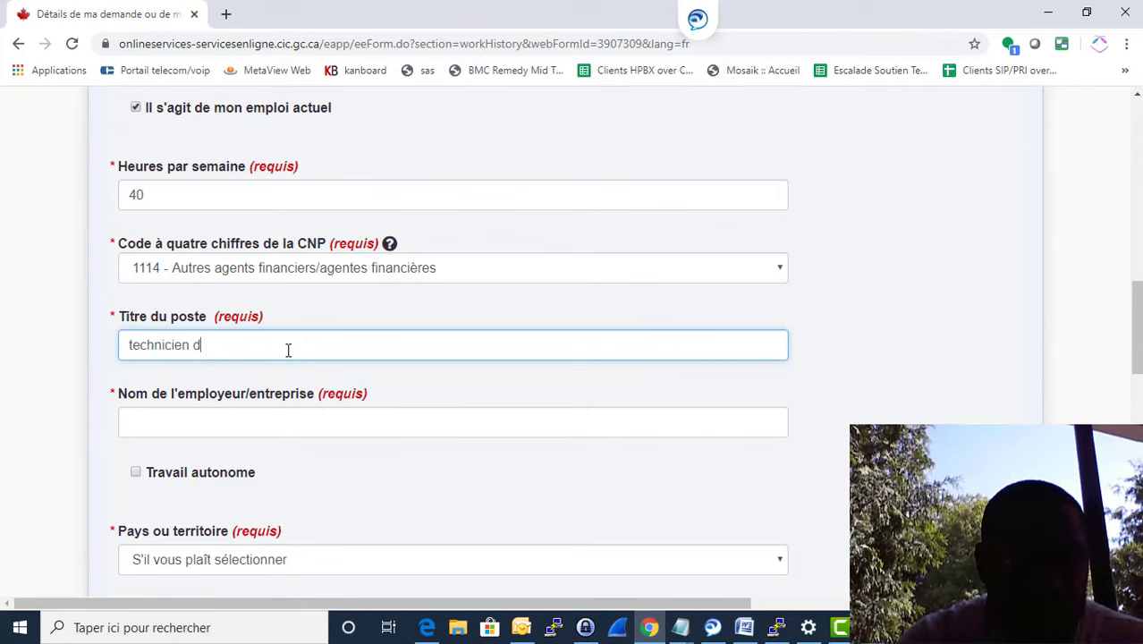
text(e réseau)
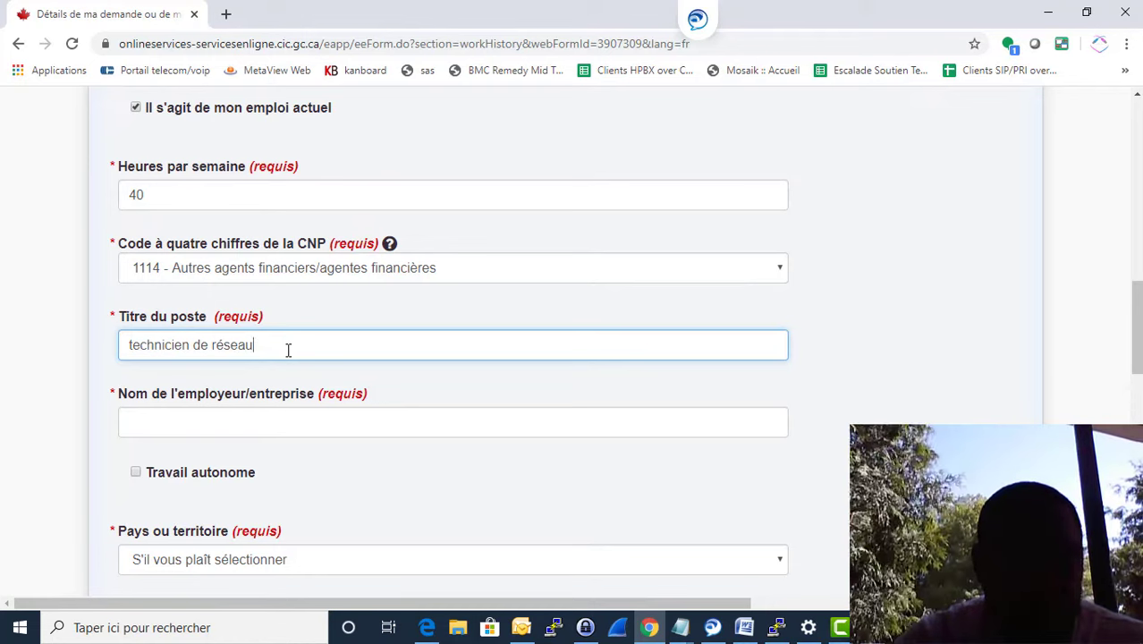
text(x)
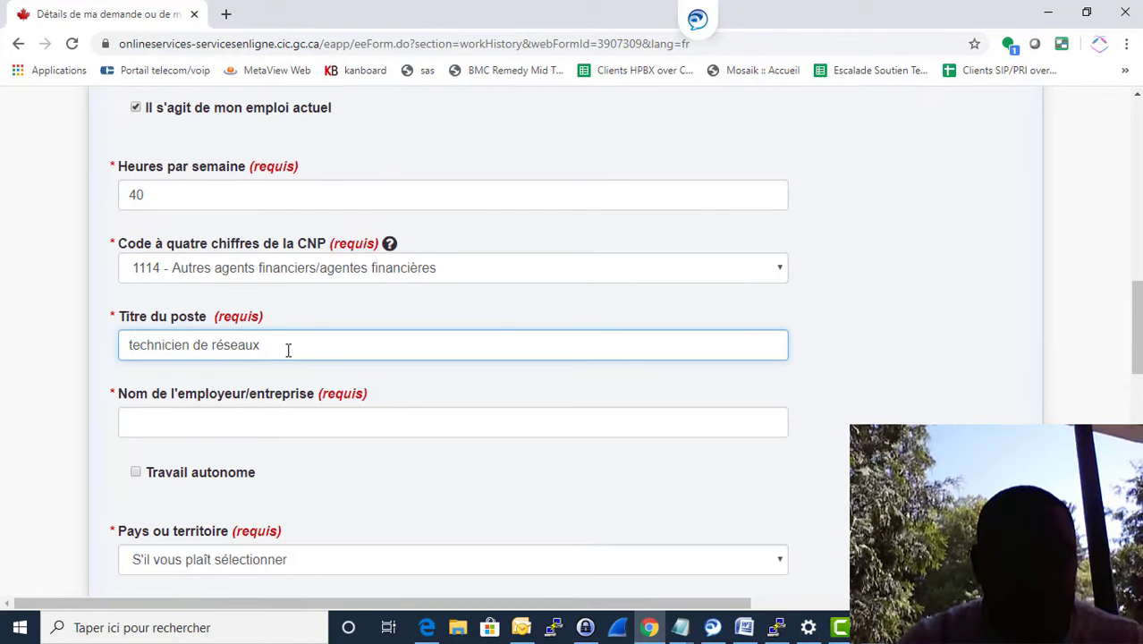
click(270, 421)
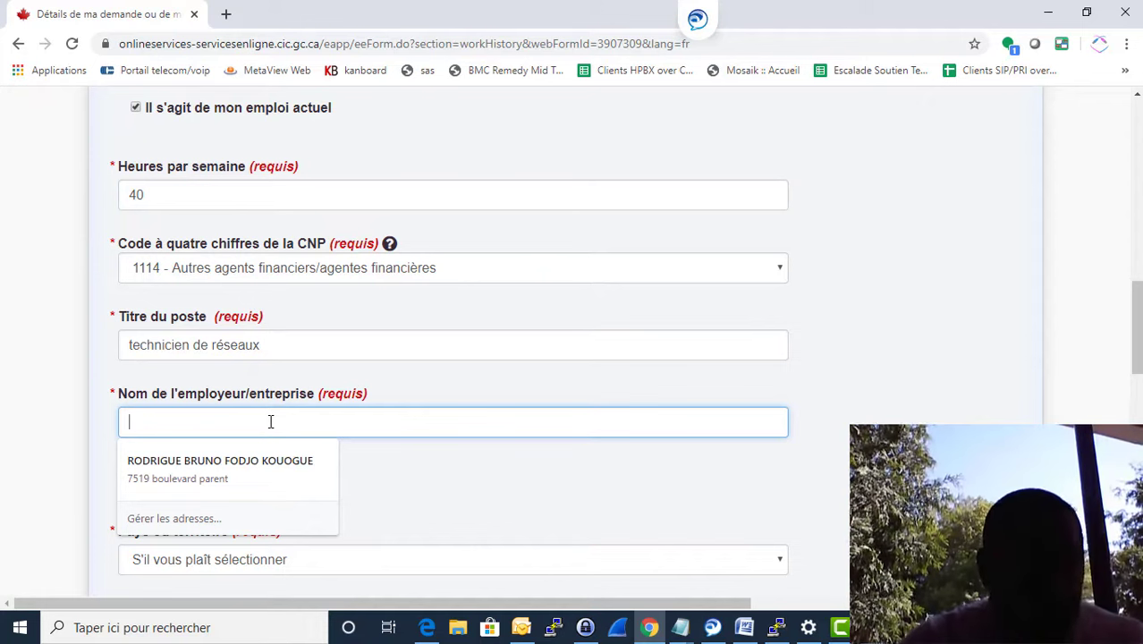
text(Co)
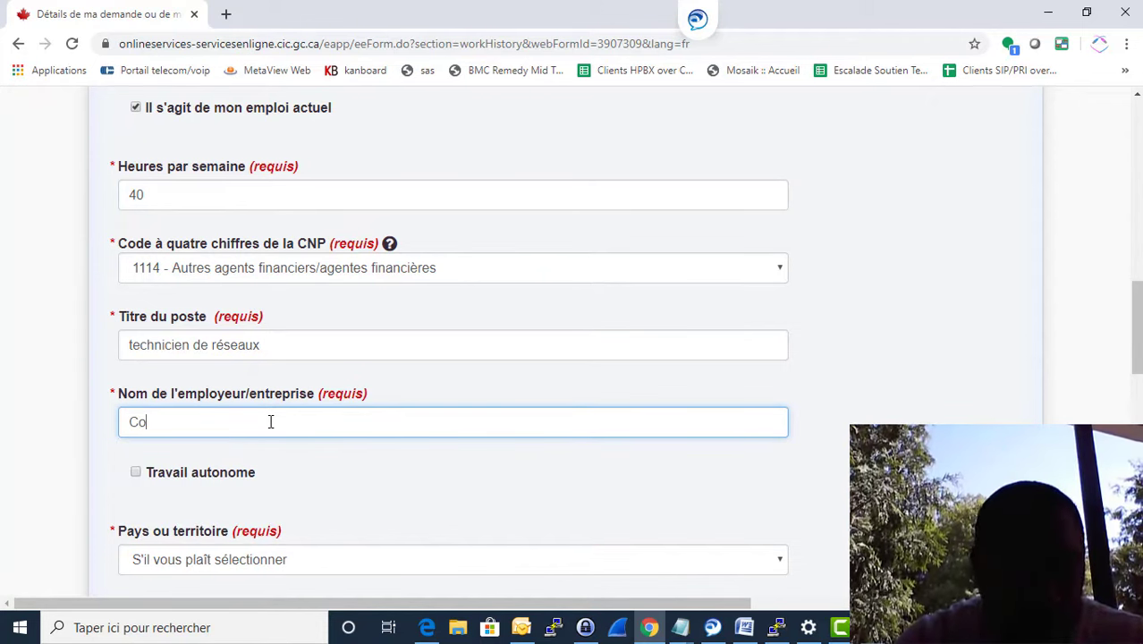
text(lo)
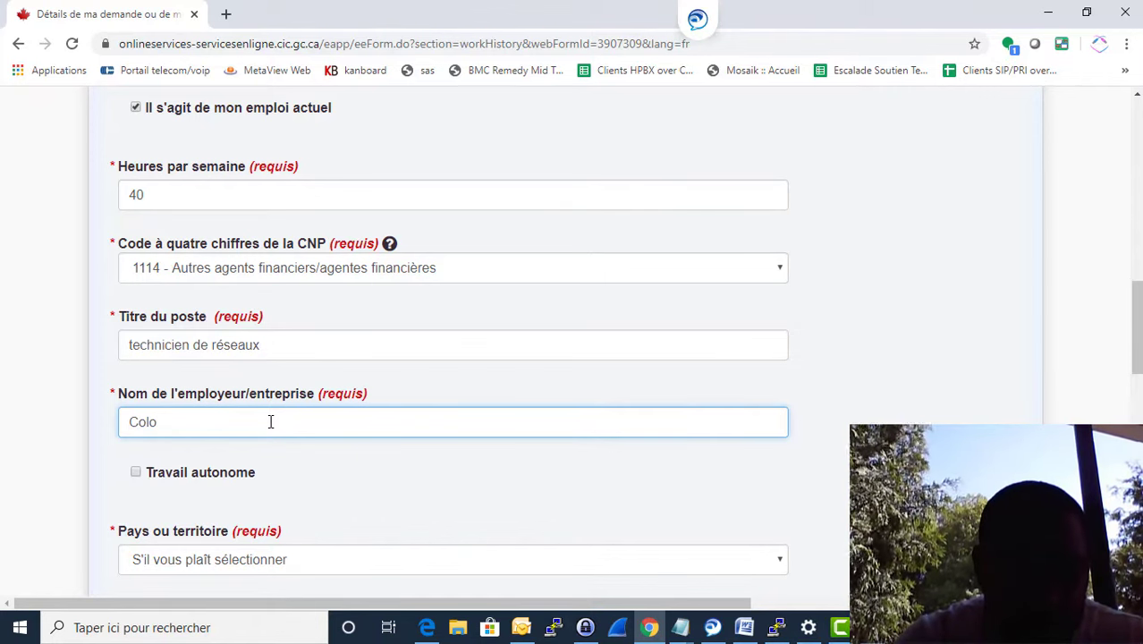
text(rex)
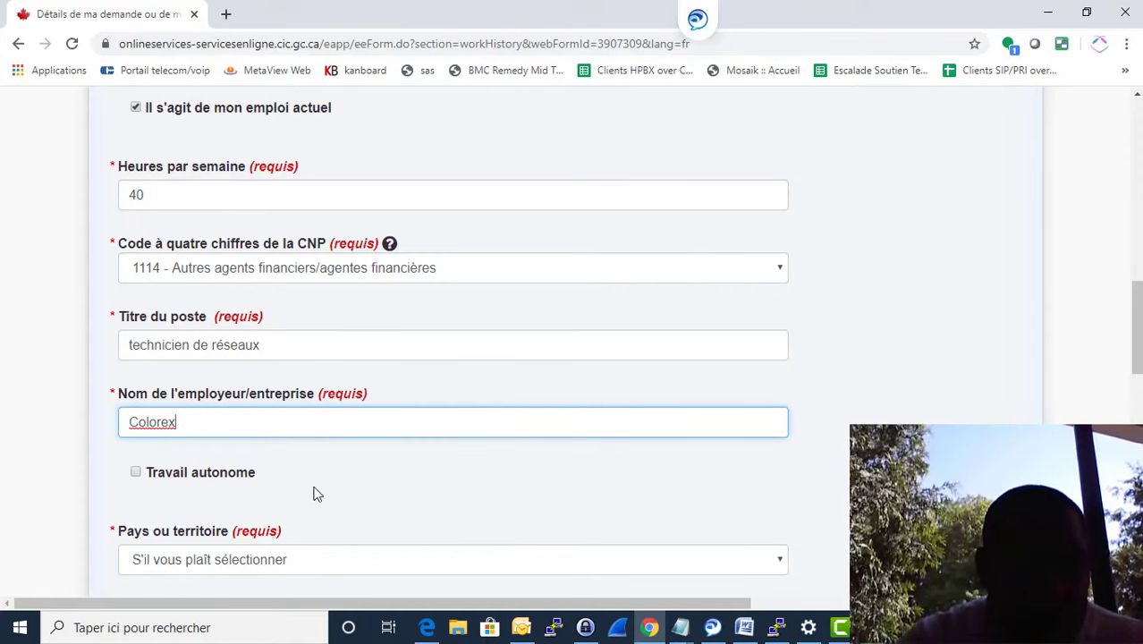
Set the job's location to douala, Cameroun, and save it to the work history
scroll(1001, 358, down, 3)
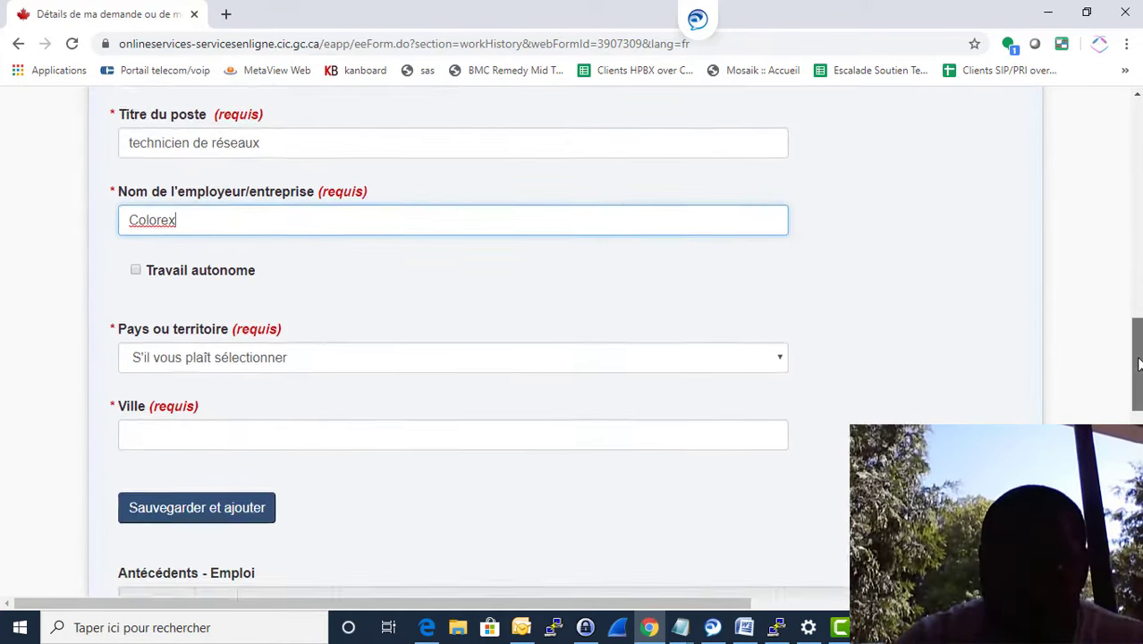
click(390, 318)
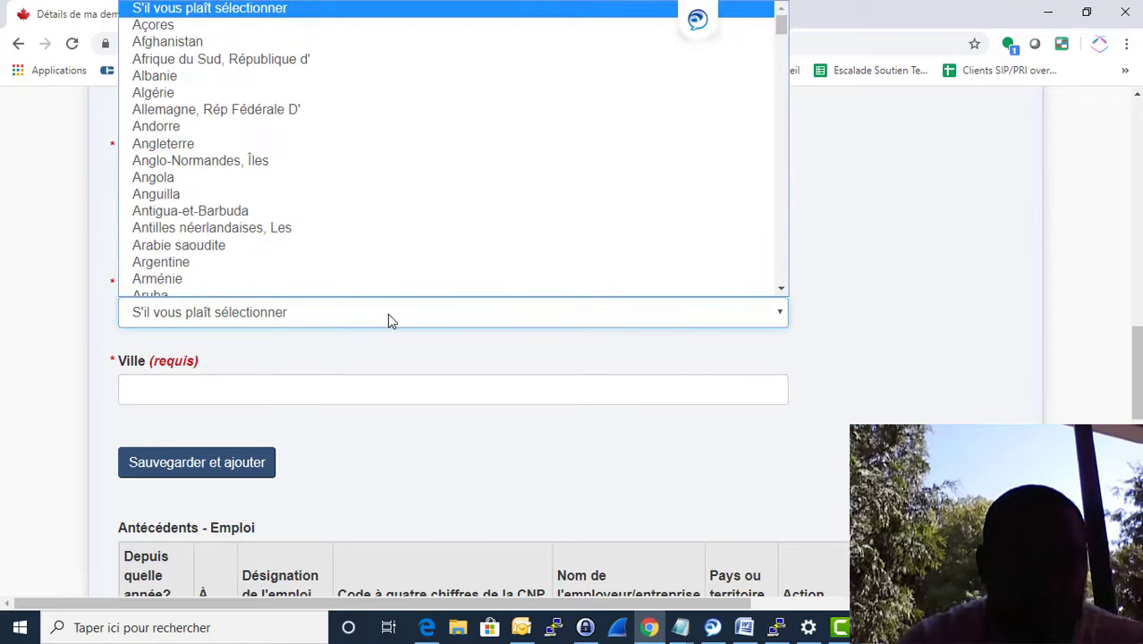
click(781, 289)
drag(783, 291, 784, 294)
click(574, 225)
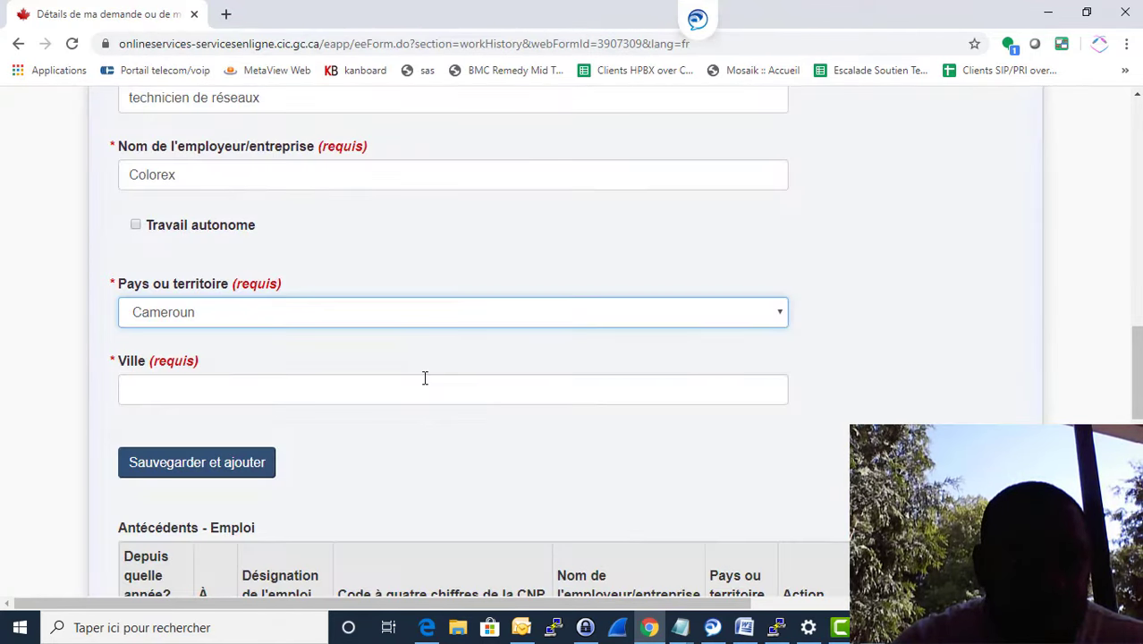
click(380, 377)
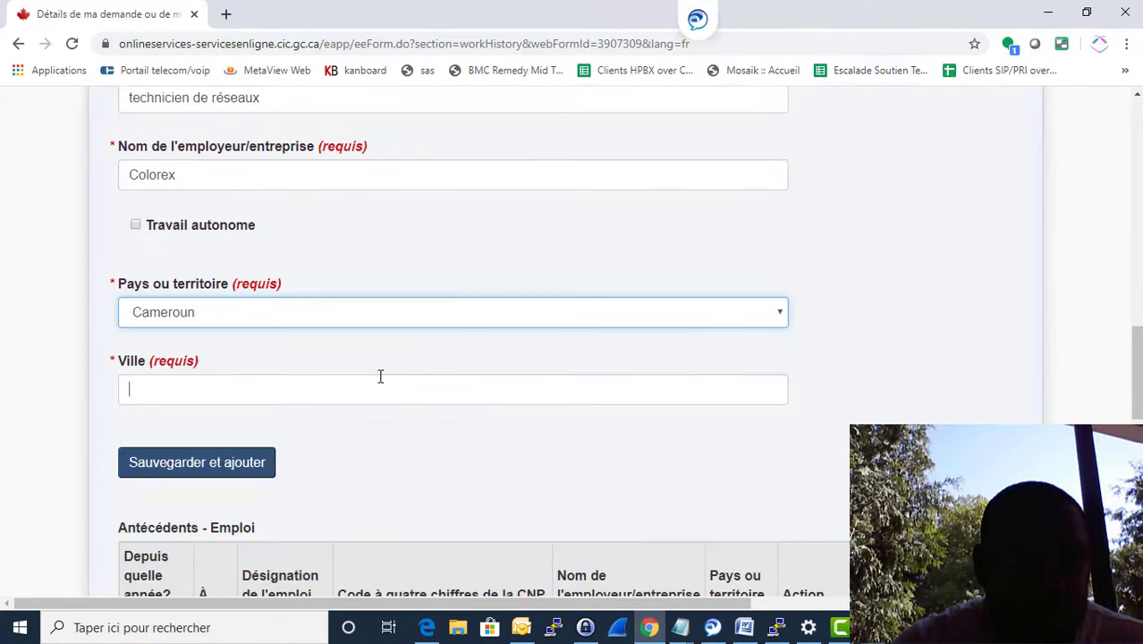
text(douala)
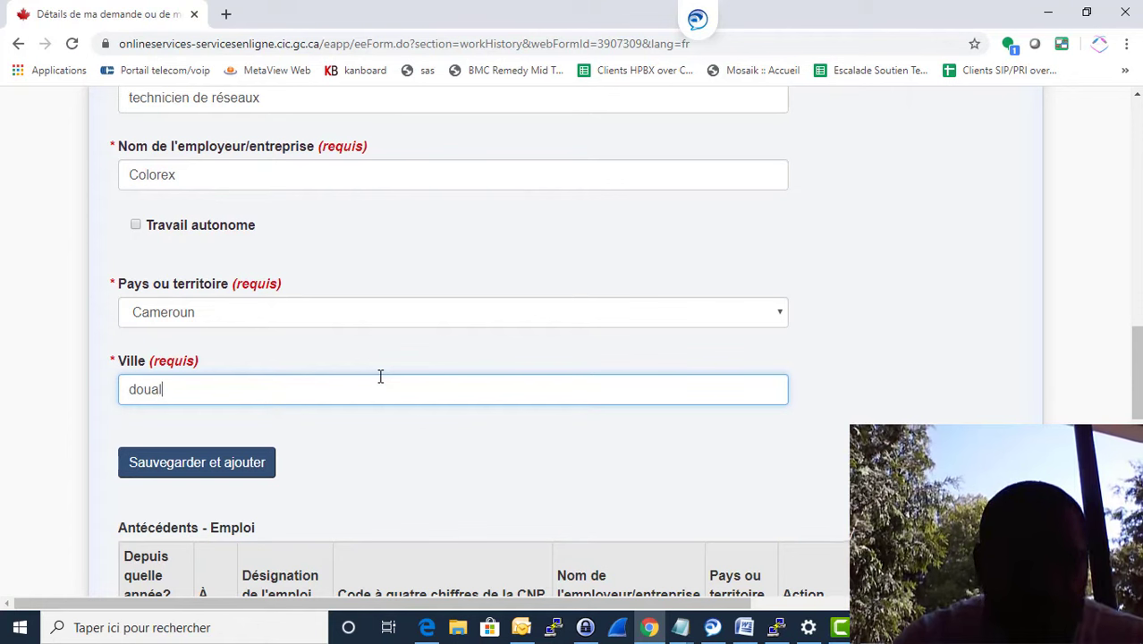
click(215, 471)
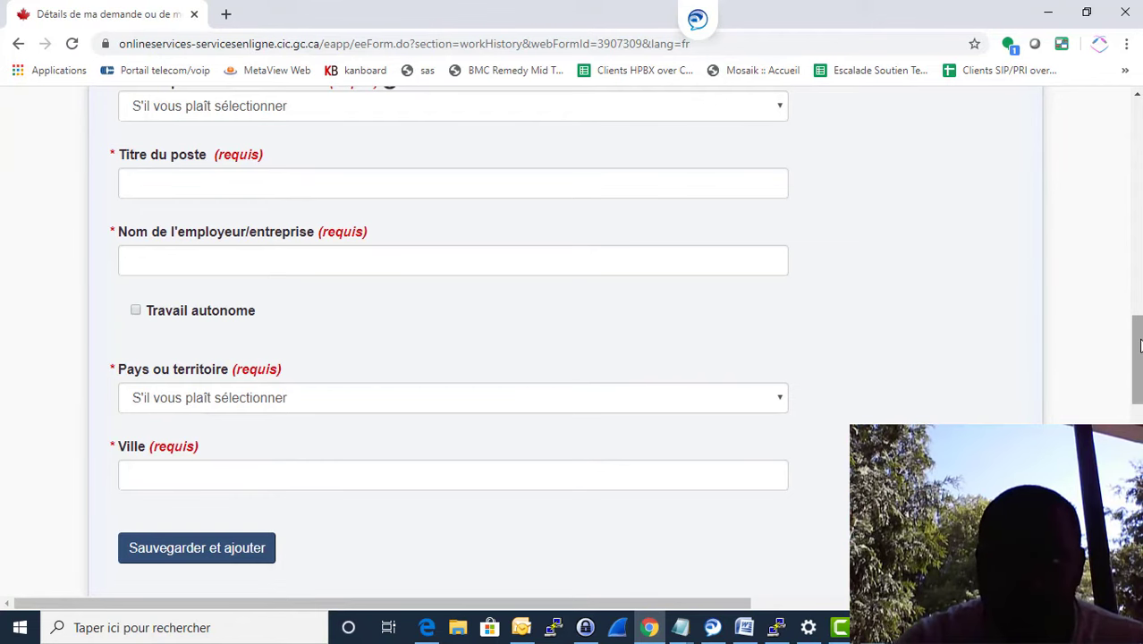
Scroll to the Antécédents - Emploi table to confirm both saved jobs are listed
drag(1137, 356, 1139, 420)
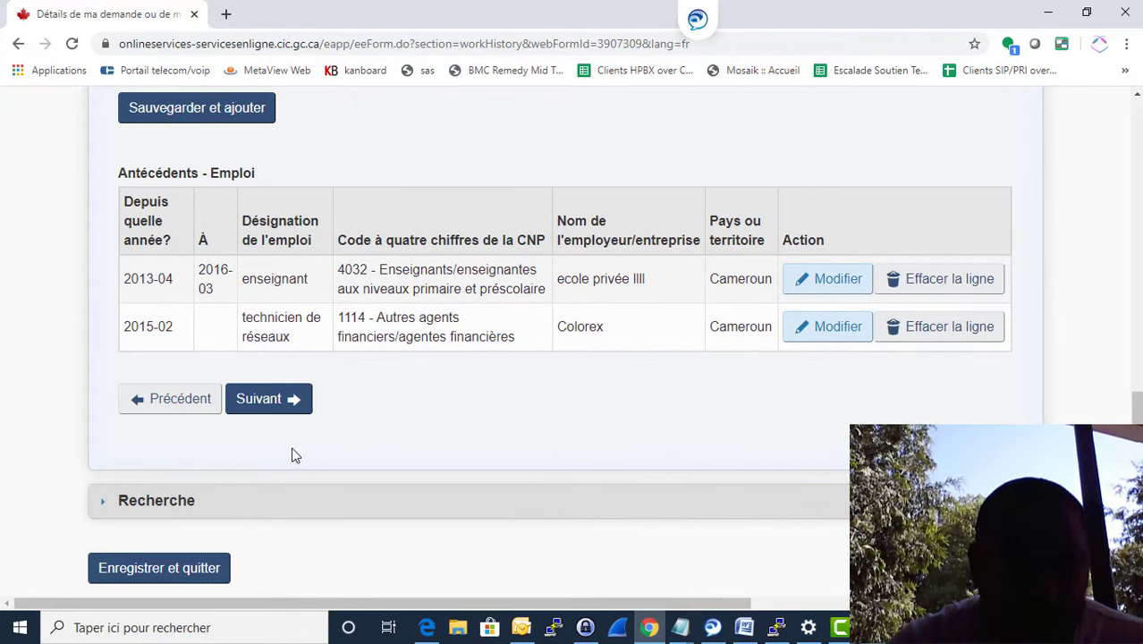
On the Recherche questions, answer Oui to consent, job search in Canada, and credential verification
click(268, 403)
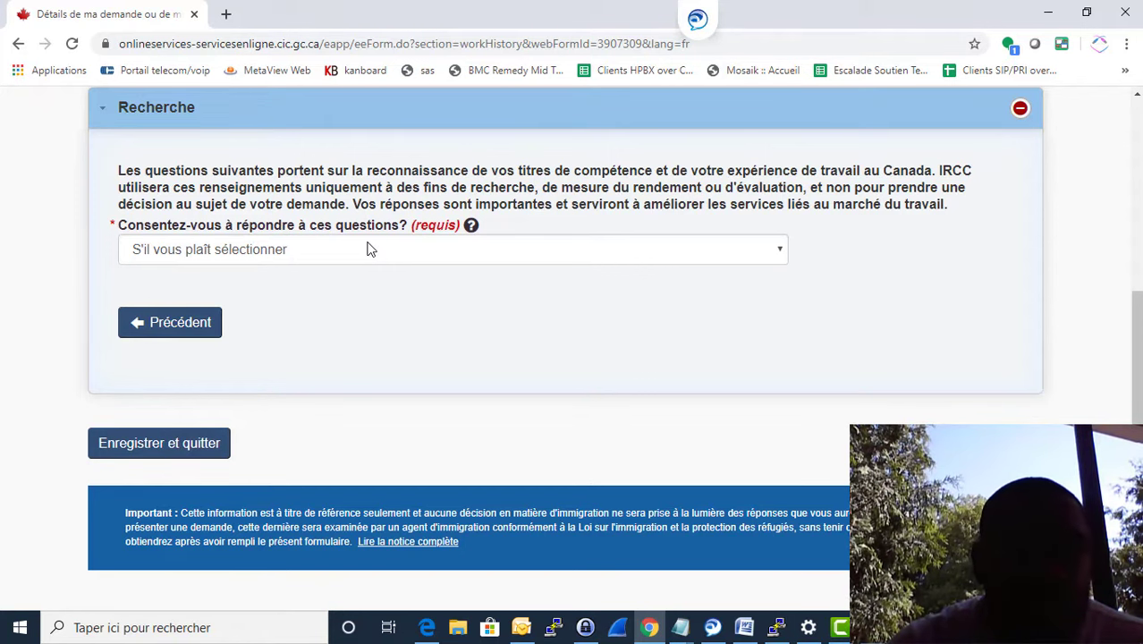
click(370, 249)
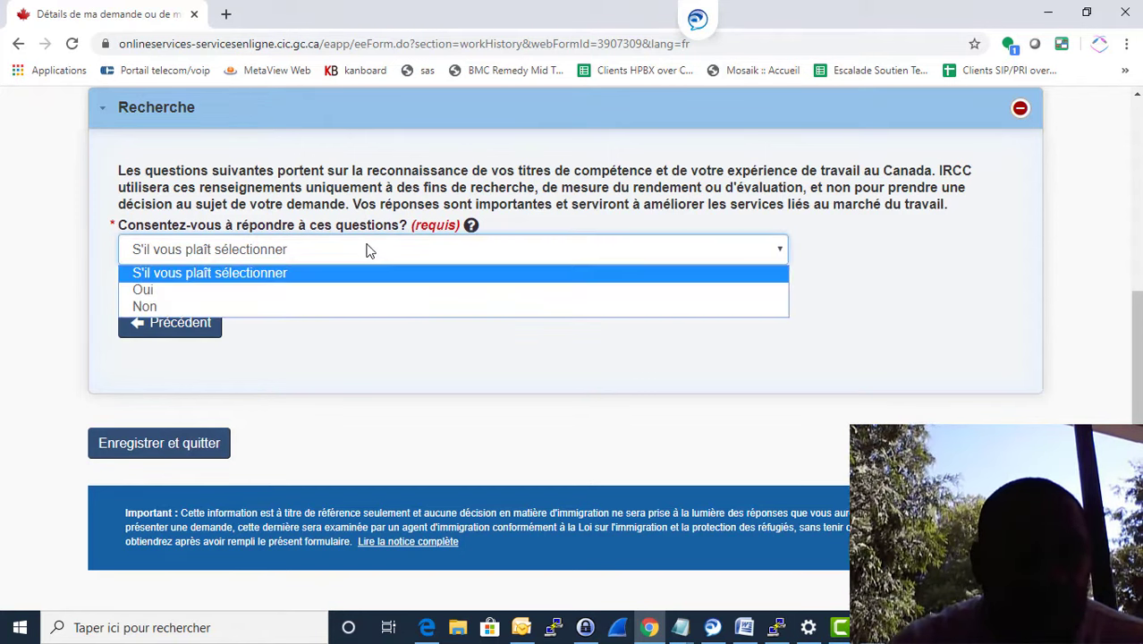
click(334, 291)
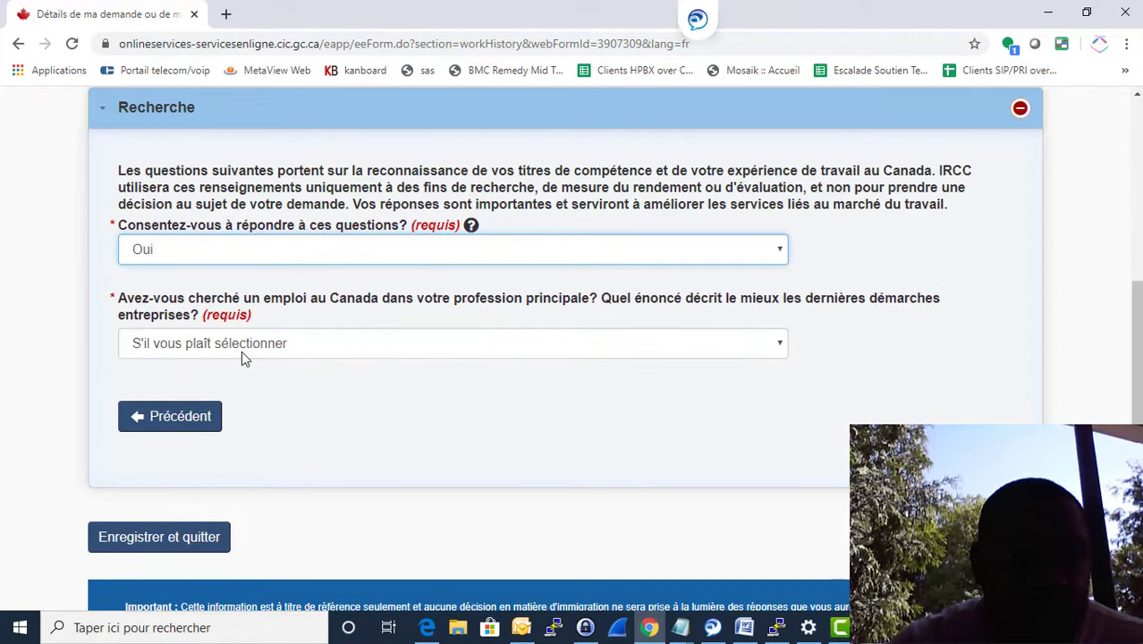
click(330, 352)
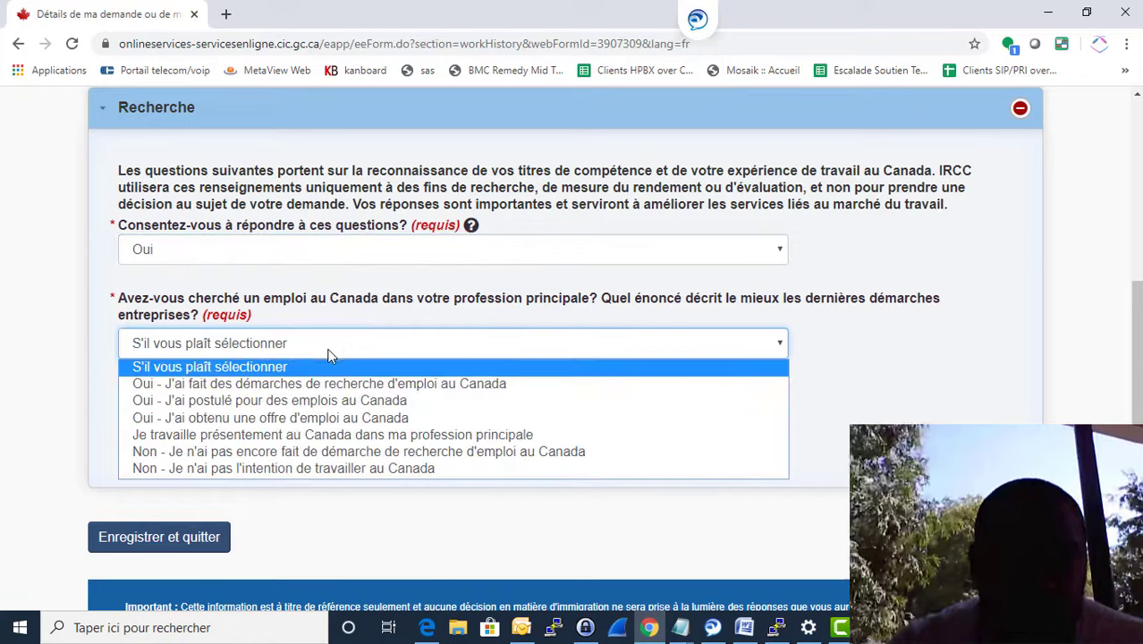
click(296, 383)
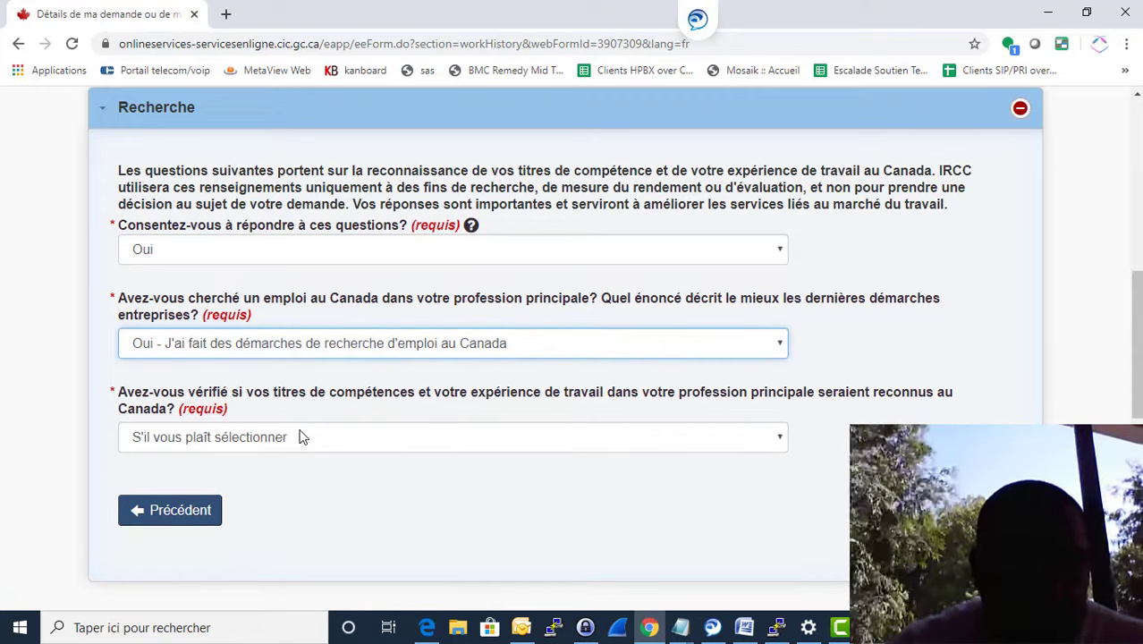
click(300, 436)
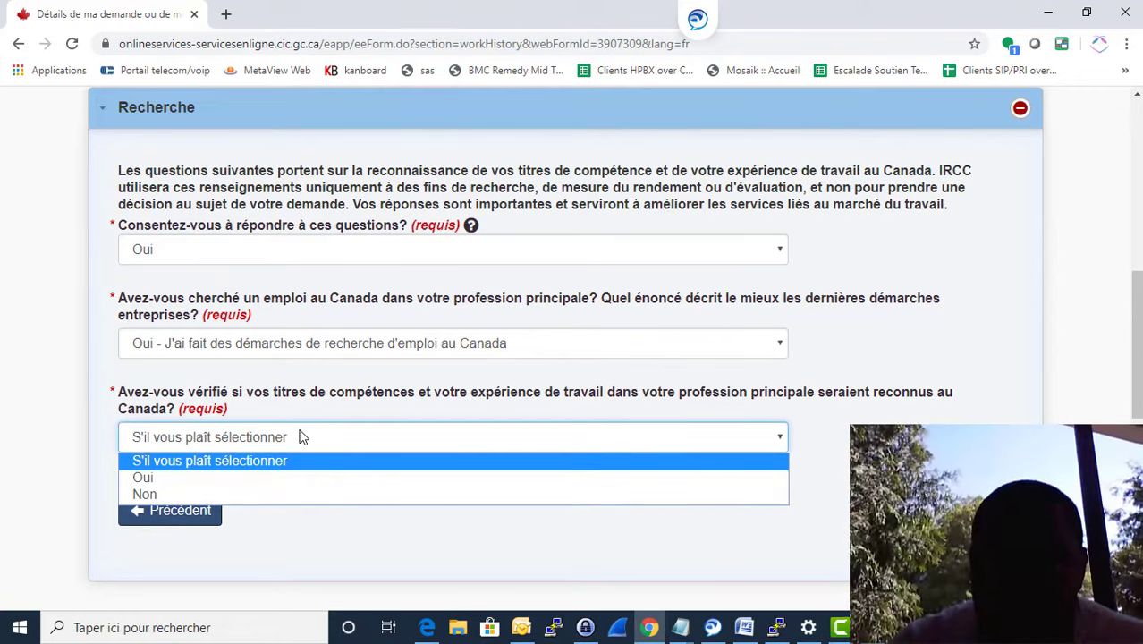
click(259, 478)
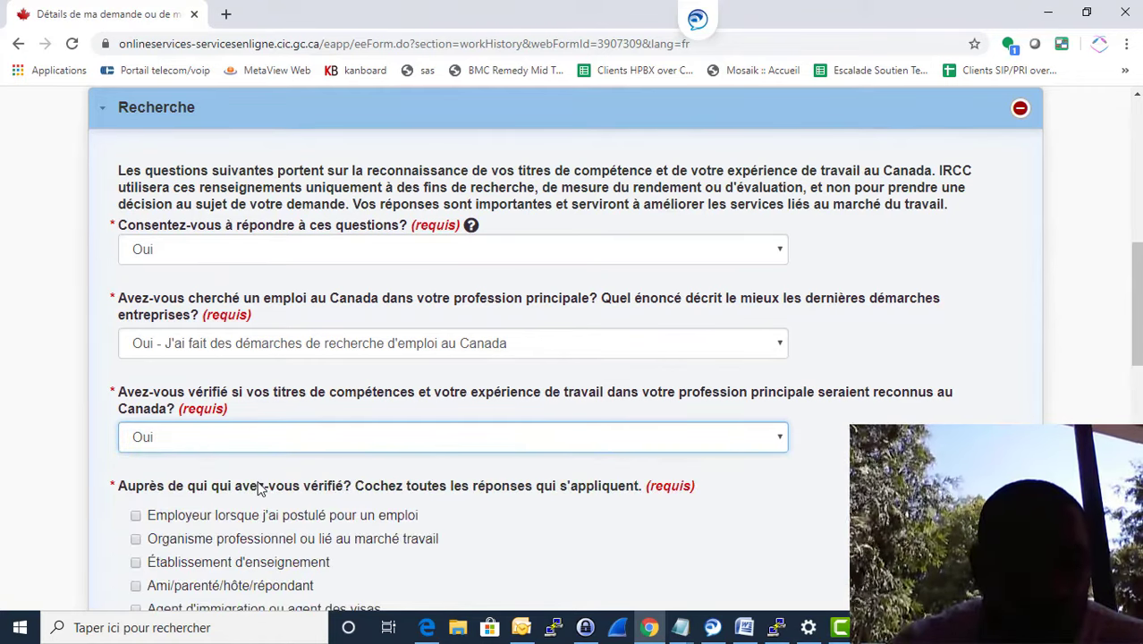
Tick the settlement or job-search organisation option and answer Non to the regulated-profession question
scroll(1138, 300, down, 1)
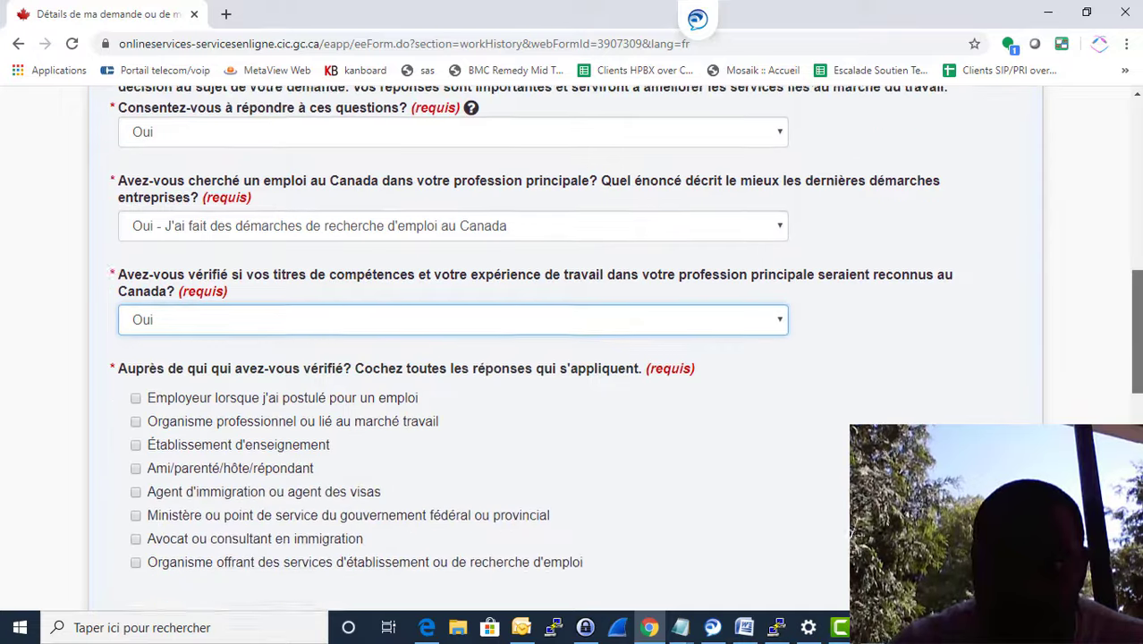
scroll(1136, 331, down, 1)
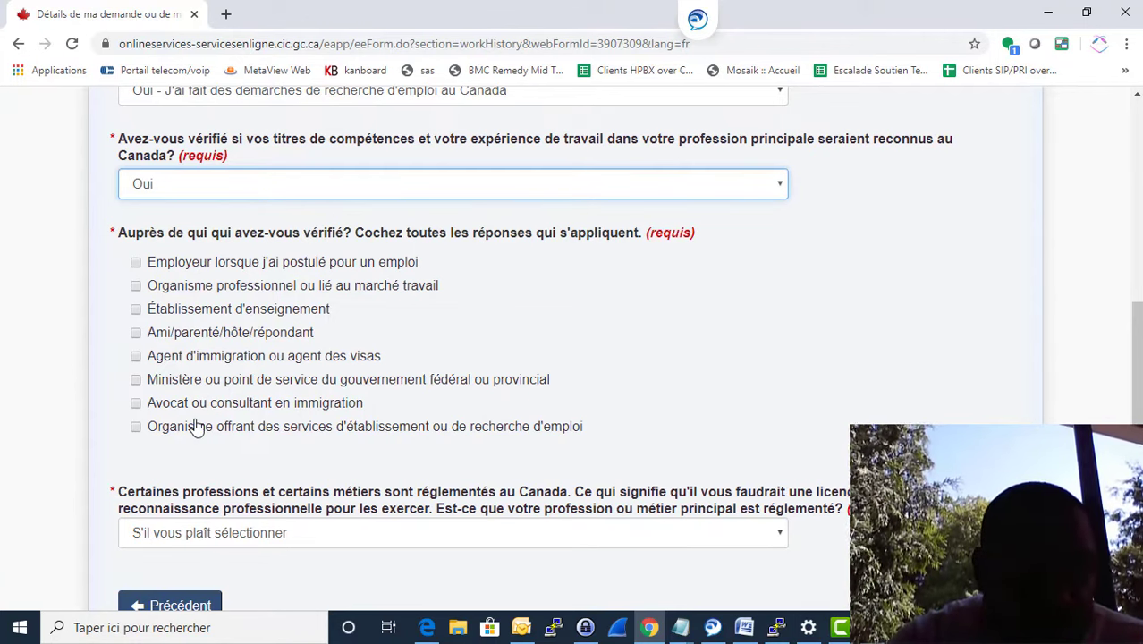
click(137, 427)
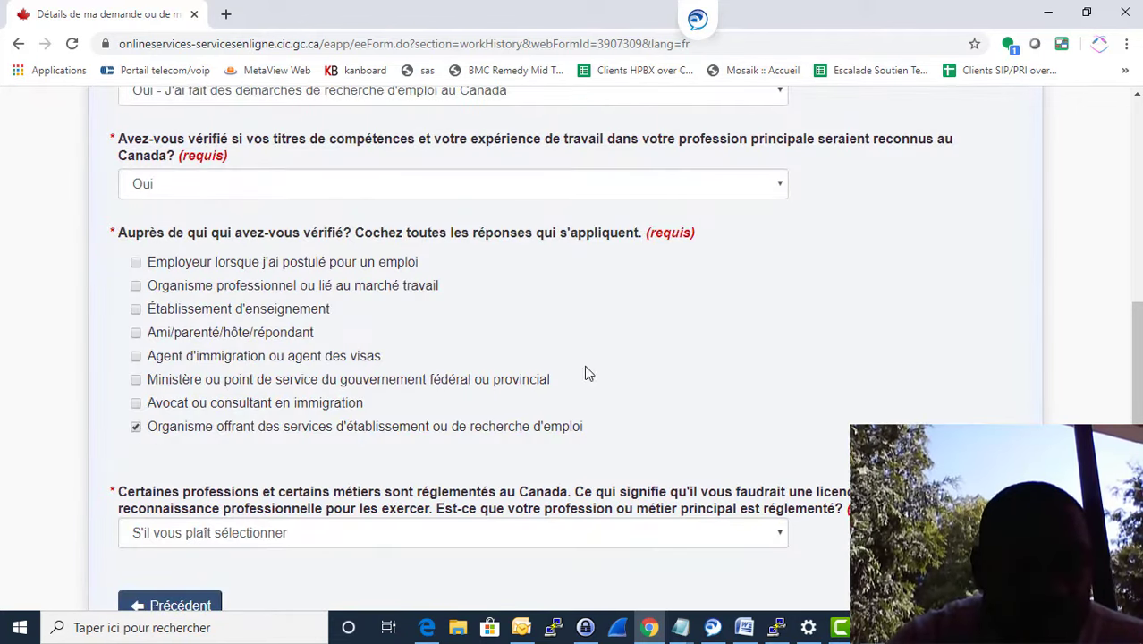
scroll(1136, 343, down, 3)
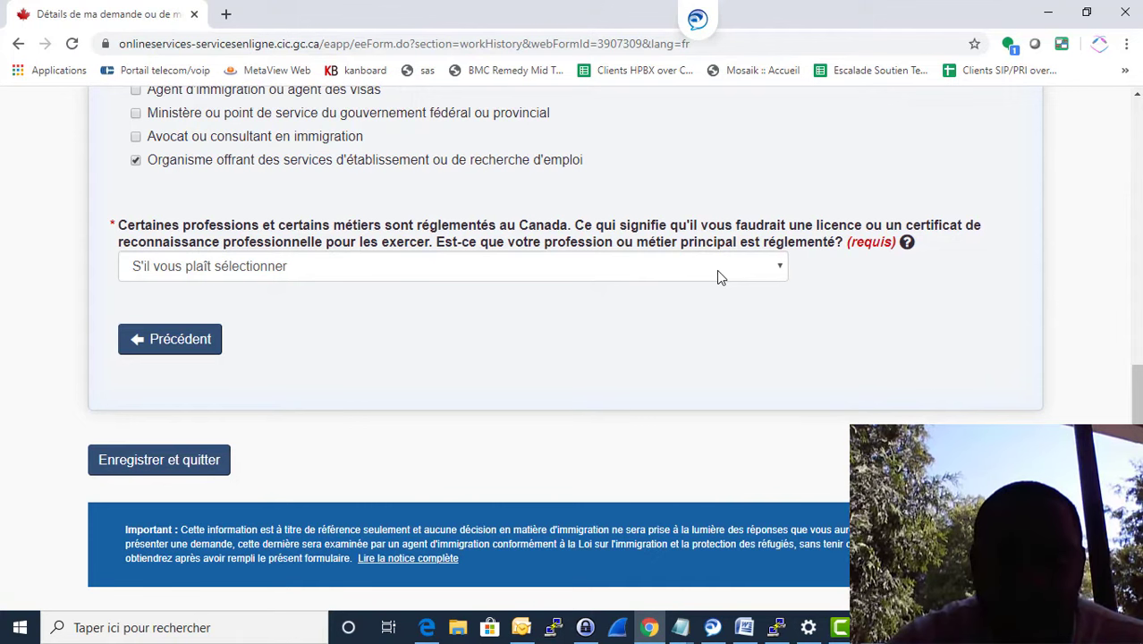
click(717, 270)
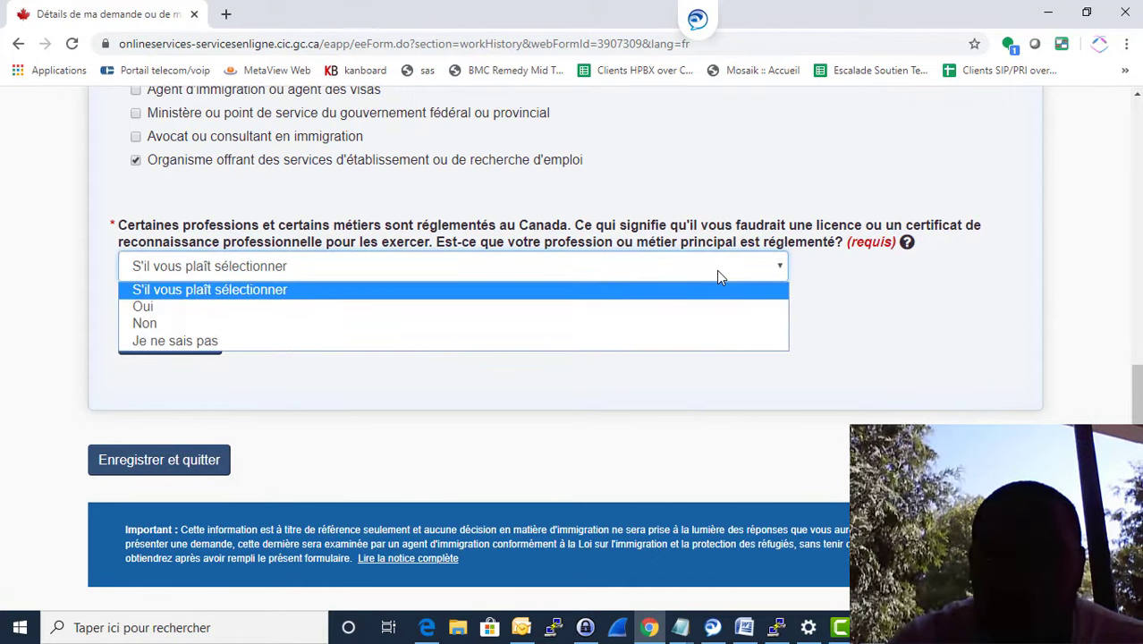
click(667, 325)
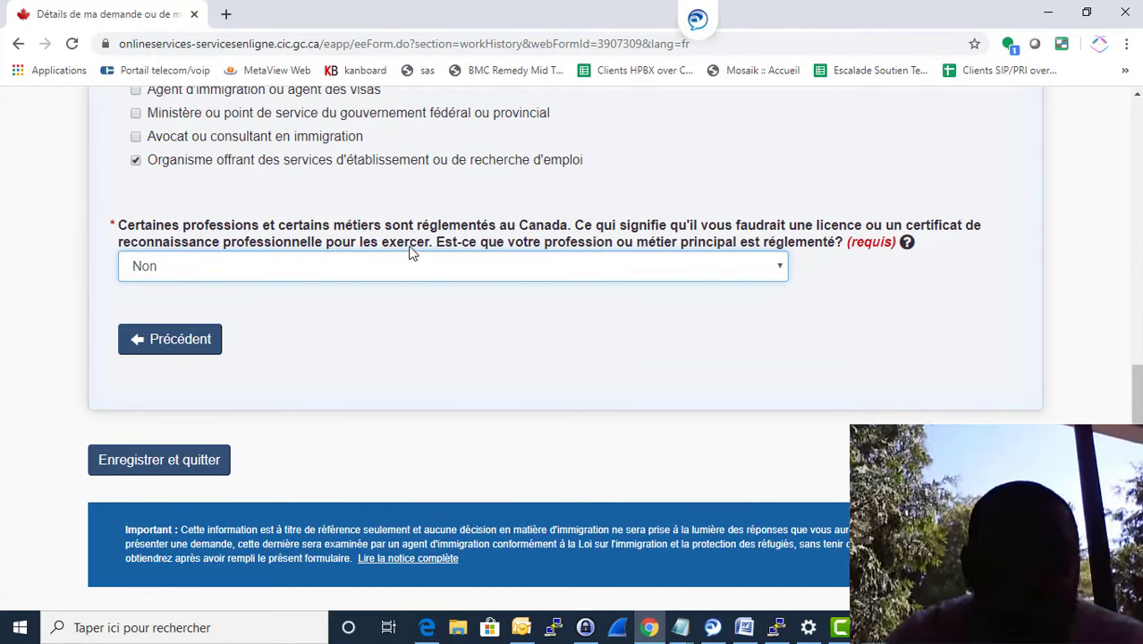
Save the profile, continue past the completed checklist, and review the Signature page down to Transmettre
click(163, 469)
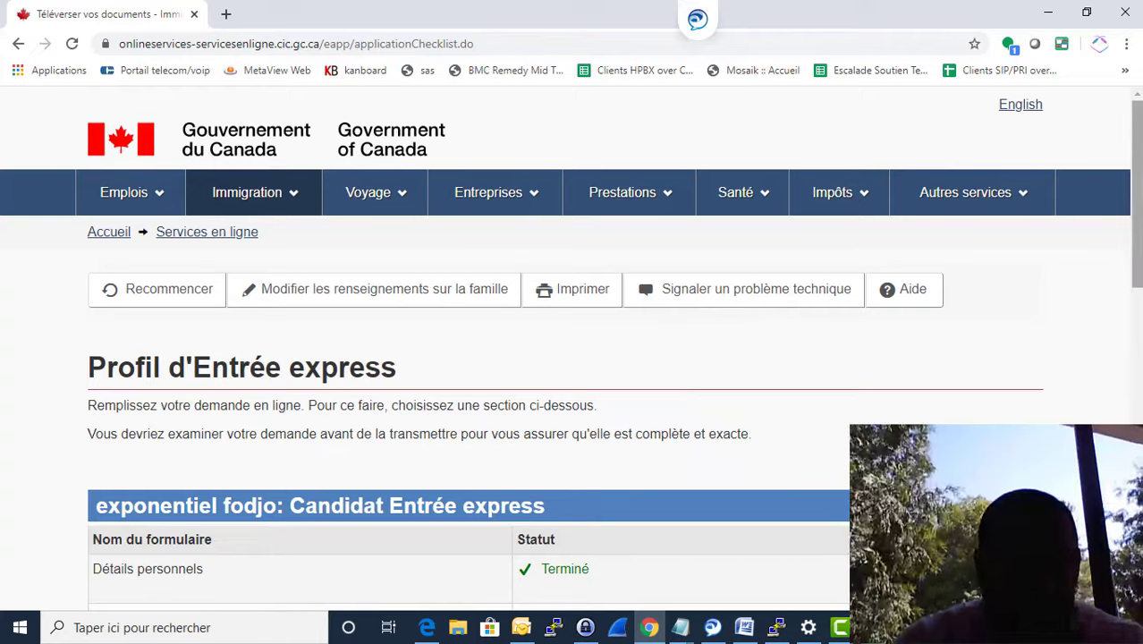
drag(1137, 231, 1138, 380)
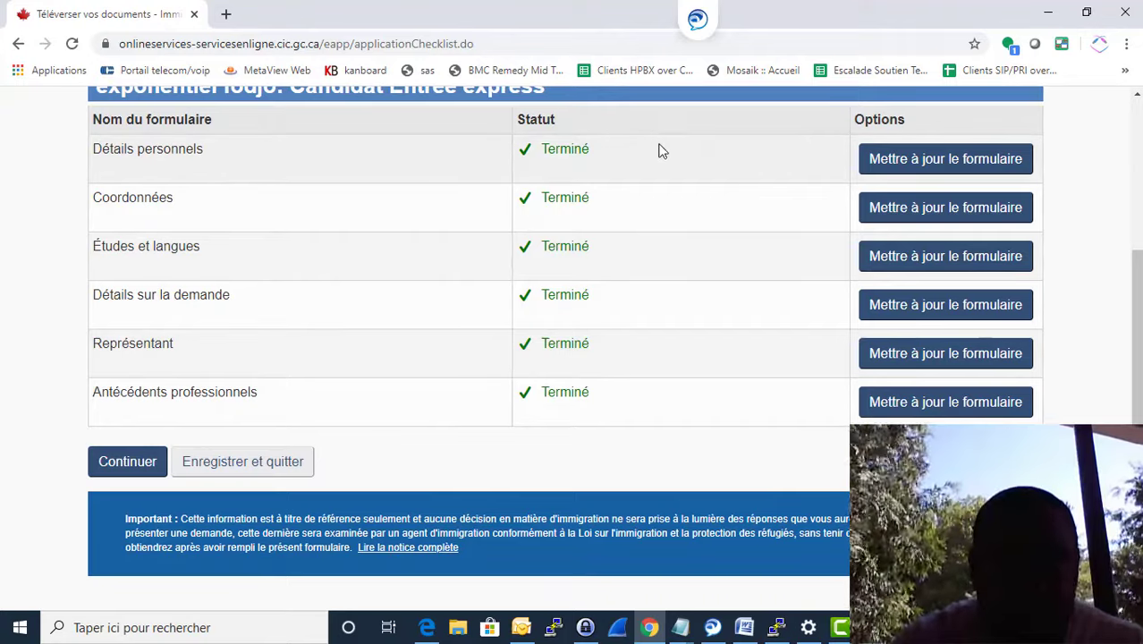
click(124, 462)
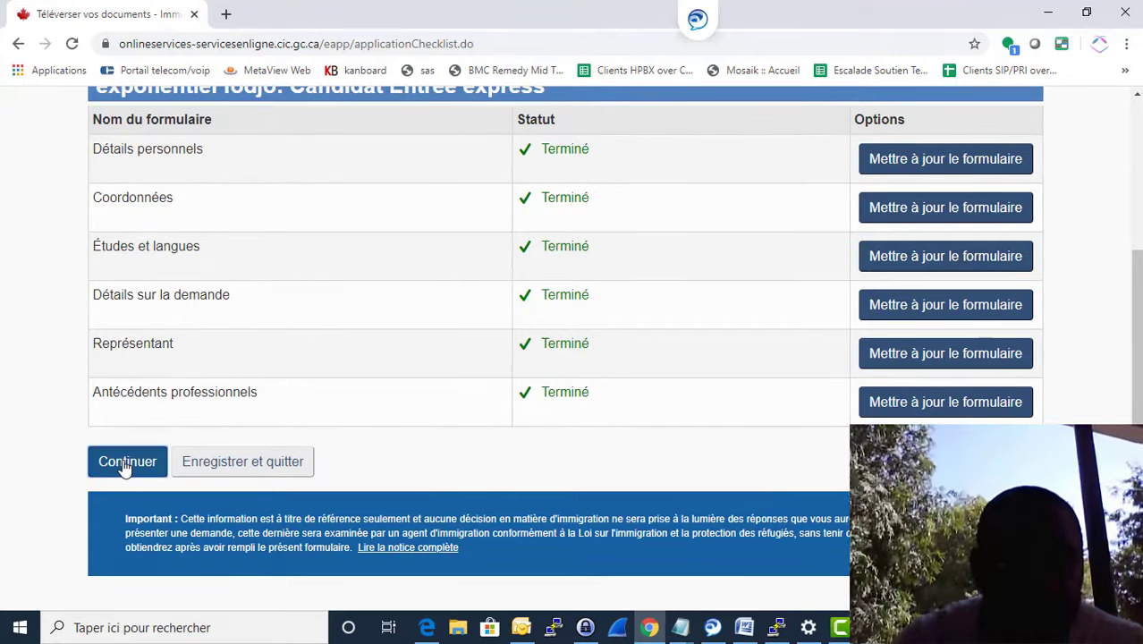
scroll(268, 470, down, 1)
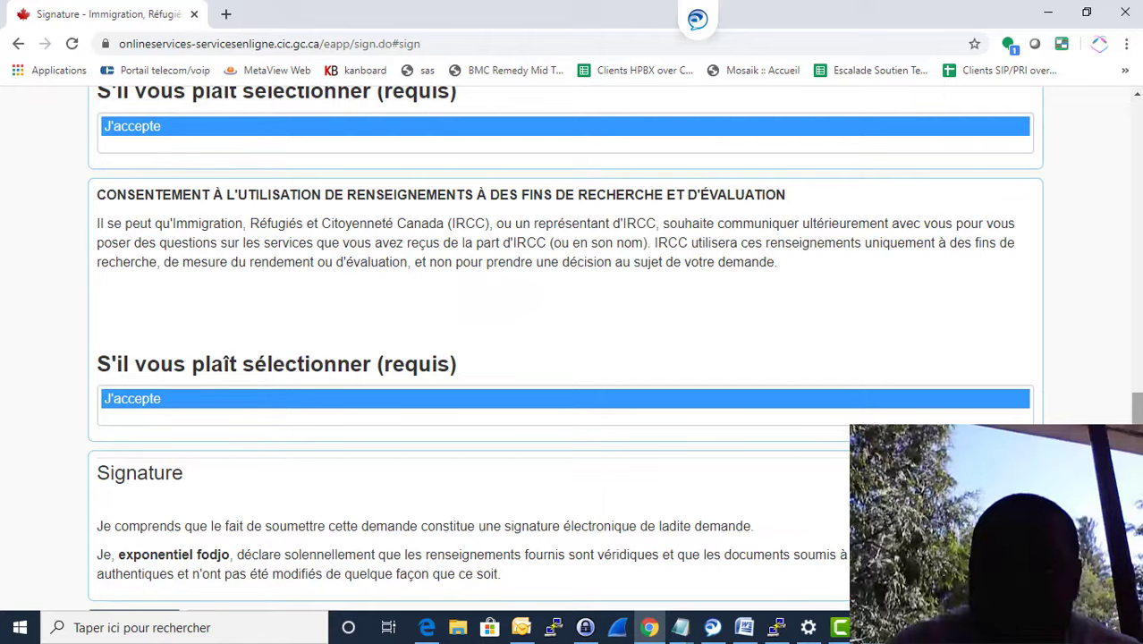
scroll(573, 348, down, 3)
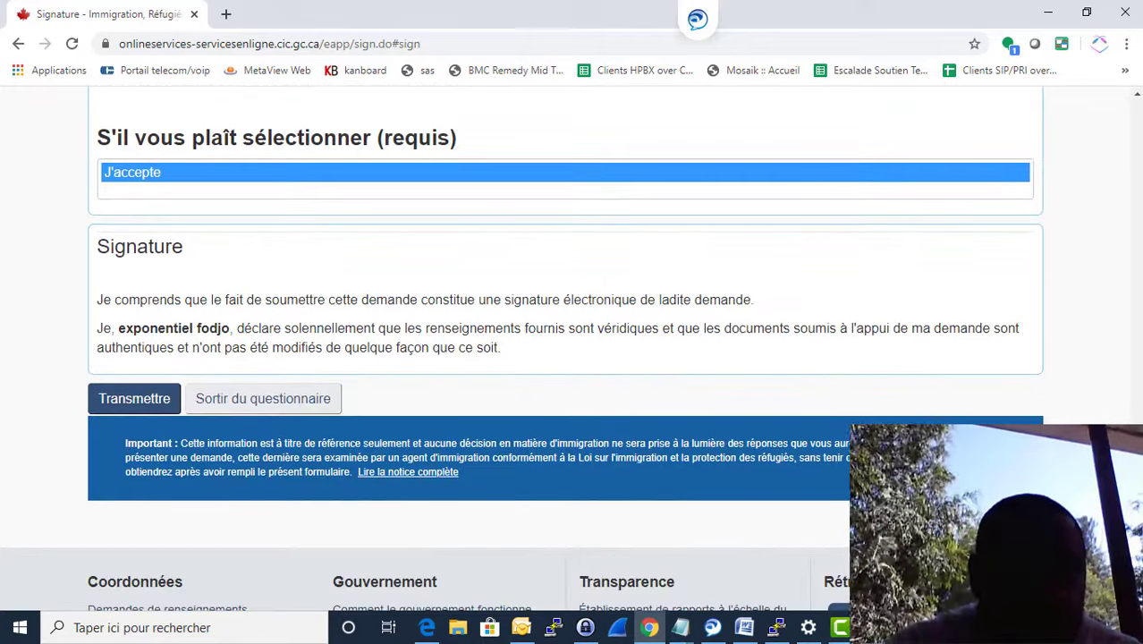
scroll(572, 349, up, 2)
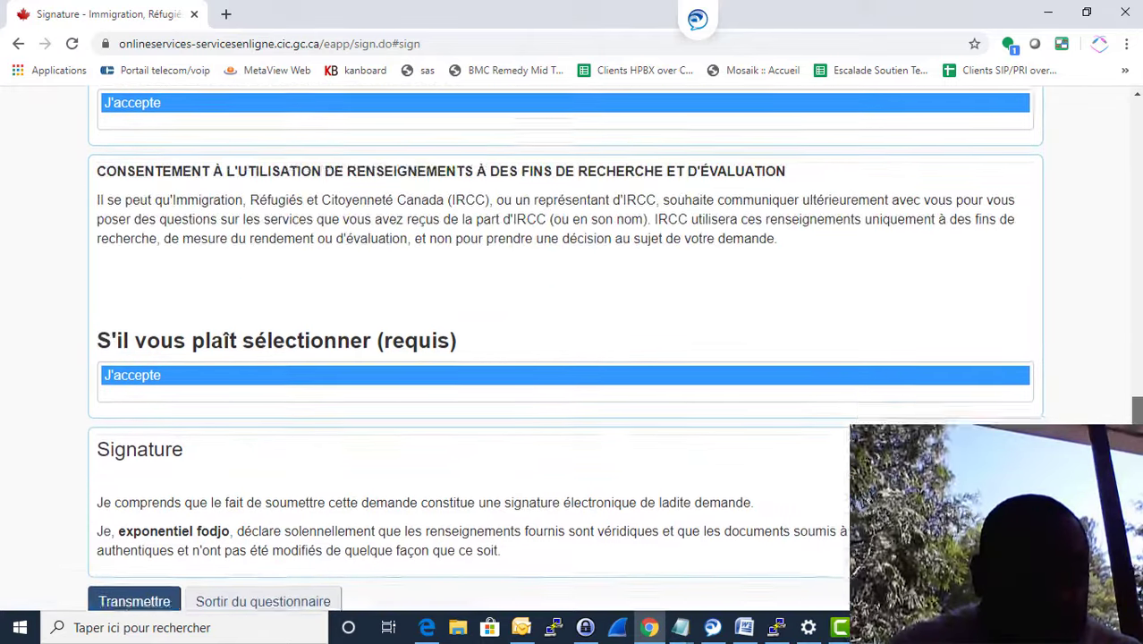
scroll(572, 349, down, 3)
scroll(572, 349, down, 3)
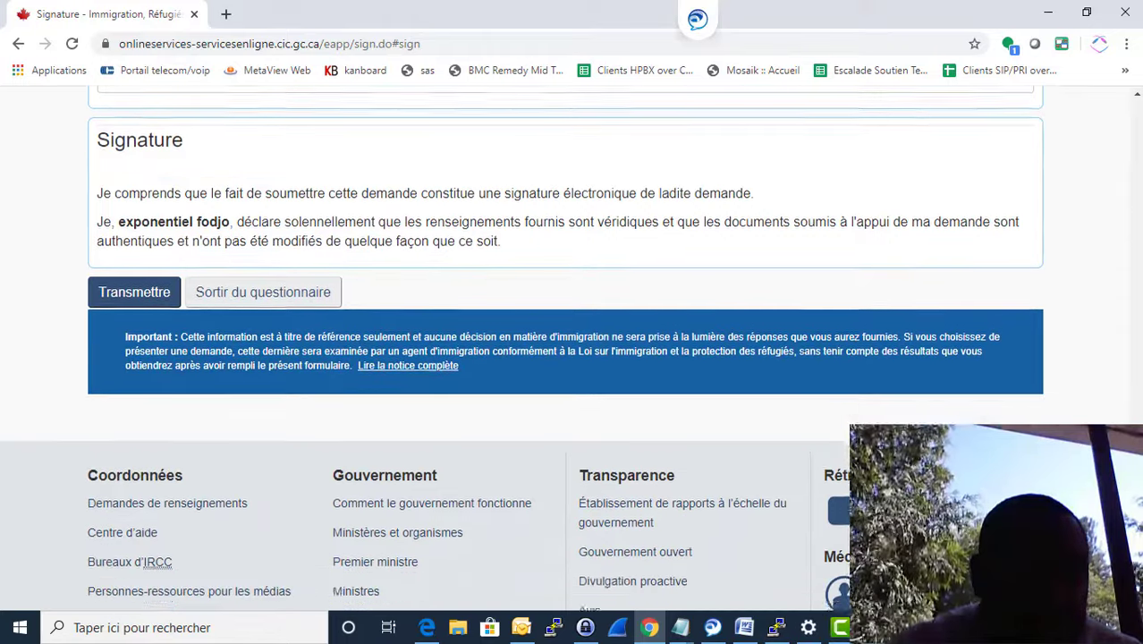
scroll(572, 349, up, 5)
scroll(426, 510, up, 1)
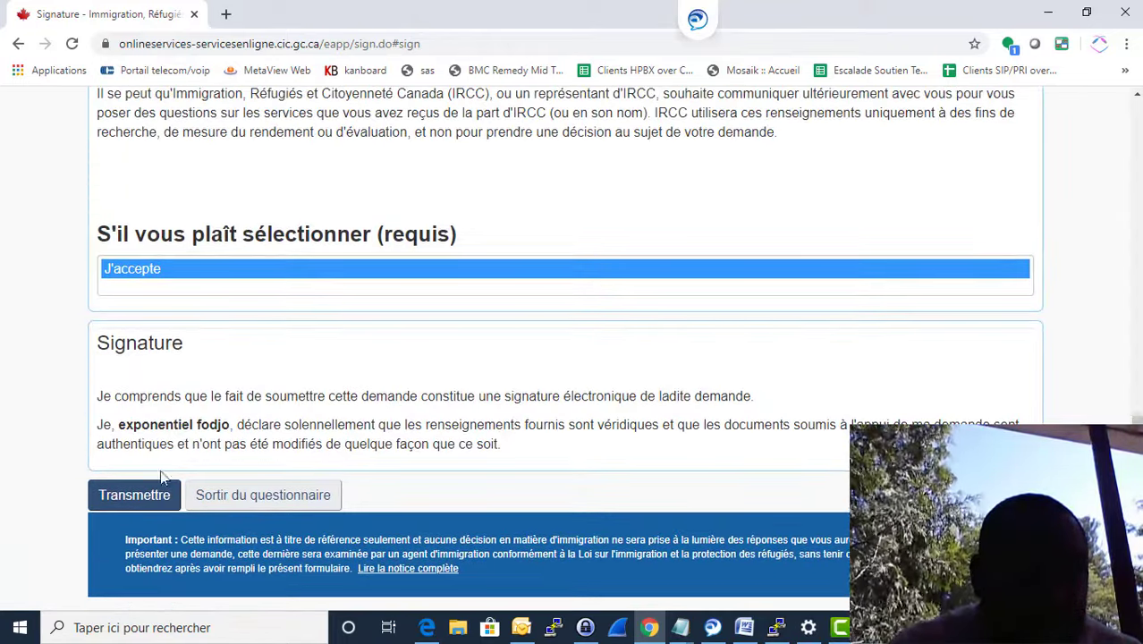
Submit the Express Entry profile via Transmettre, review the Félicitations page, and exit the questionnaire
click(124, 499)
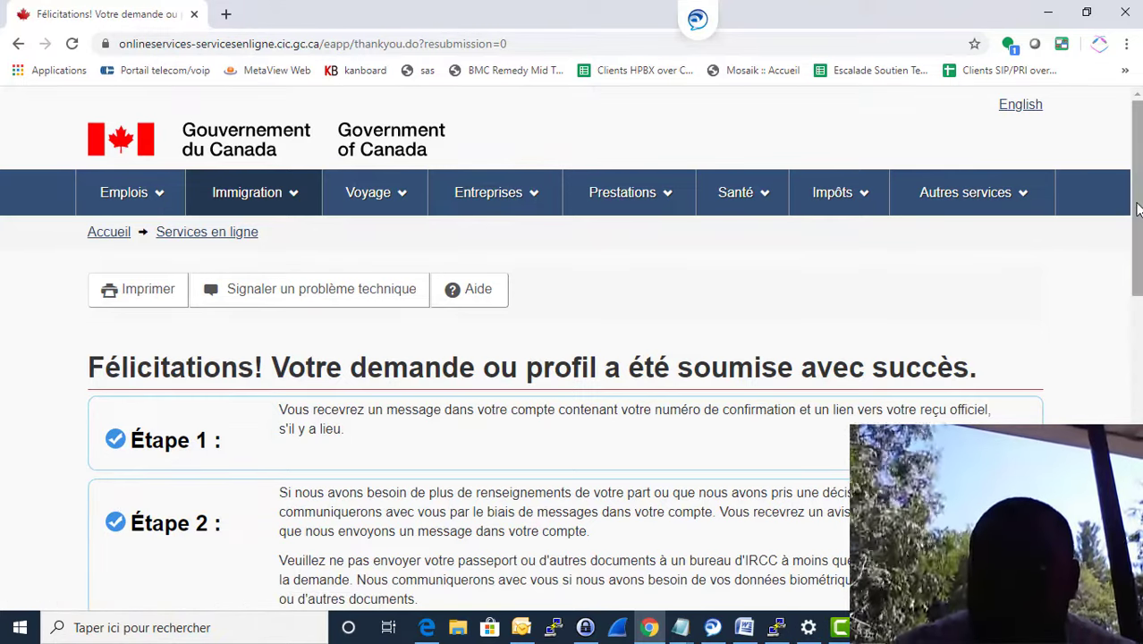
scroll(1138, 213, down, 2)
drag(1137, 213, 1134, 405)
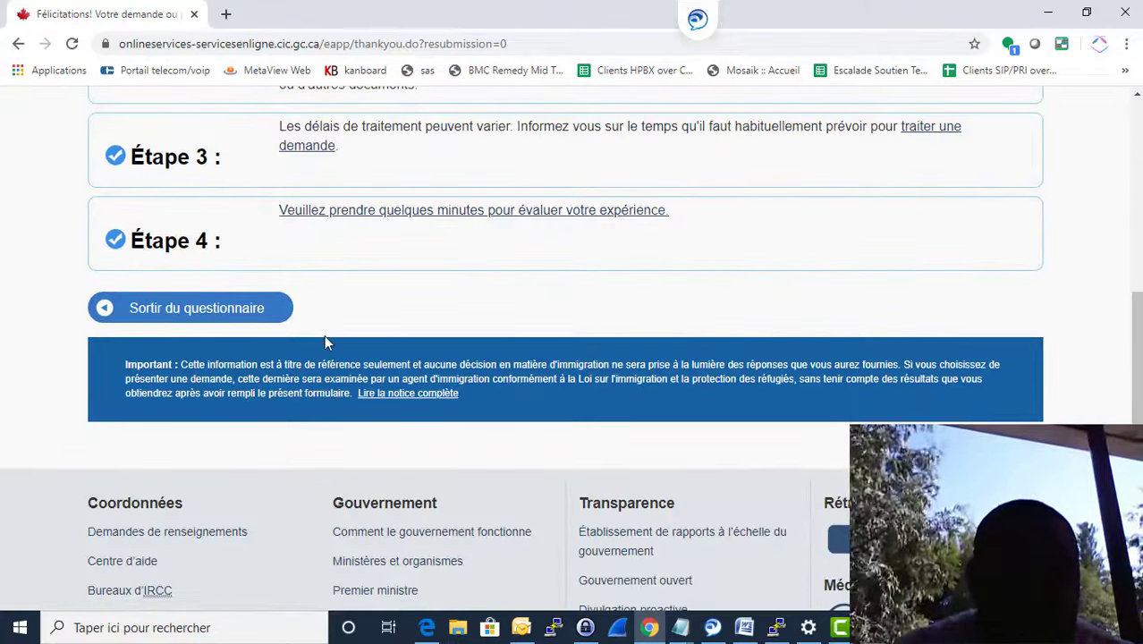
click(178, 309)
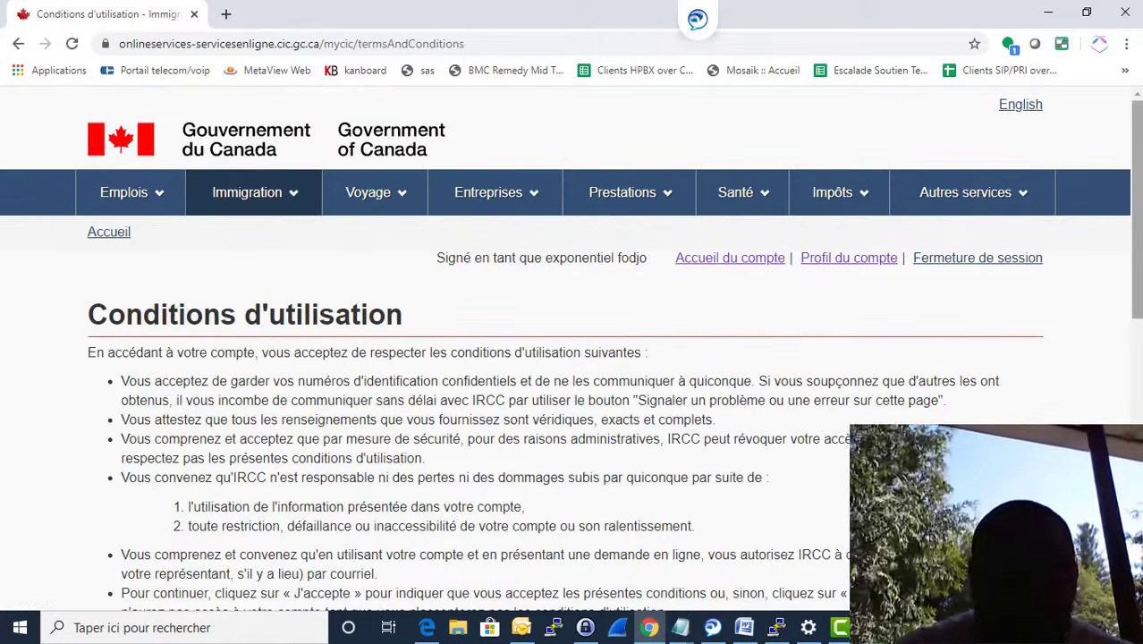
Accept the account's Conditions d'utilisation with J'accepte
scroll(572, 349, down, 5)
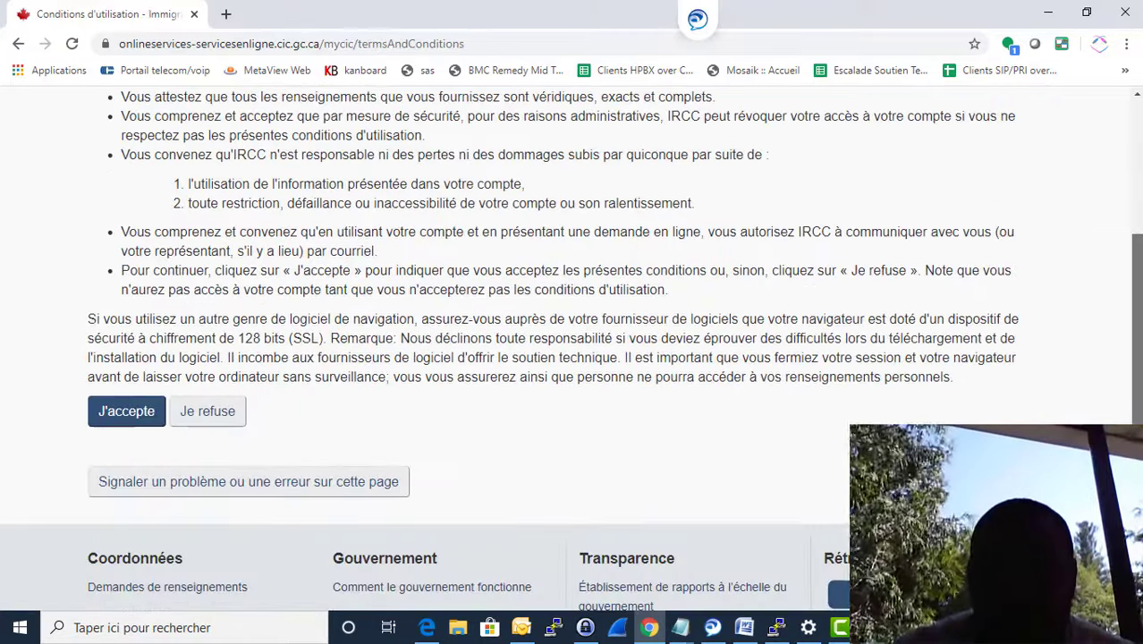
scroll(573, 349, up, 4)
scroll(572, 348, down, 2)
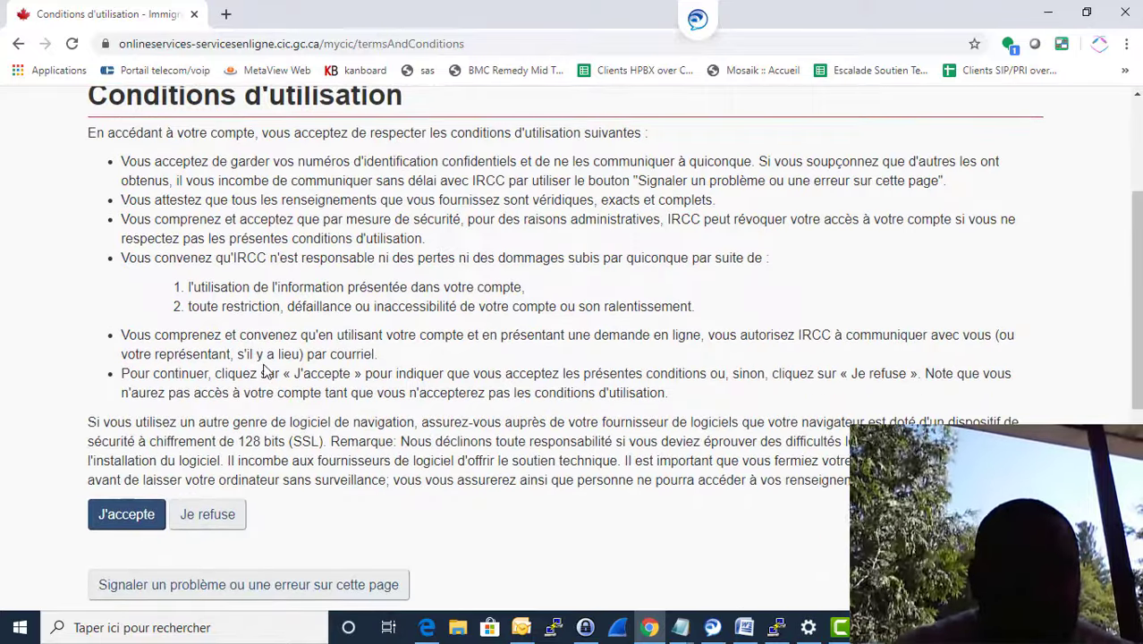
click(107, 516)
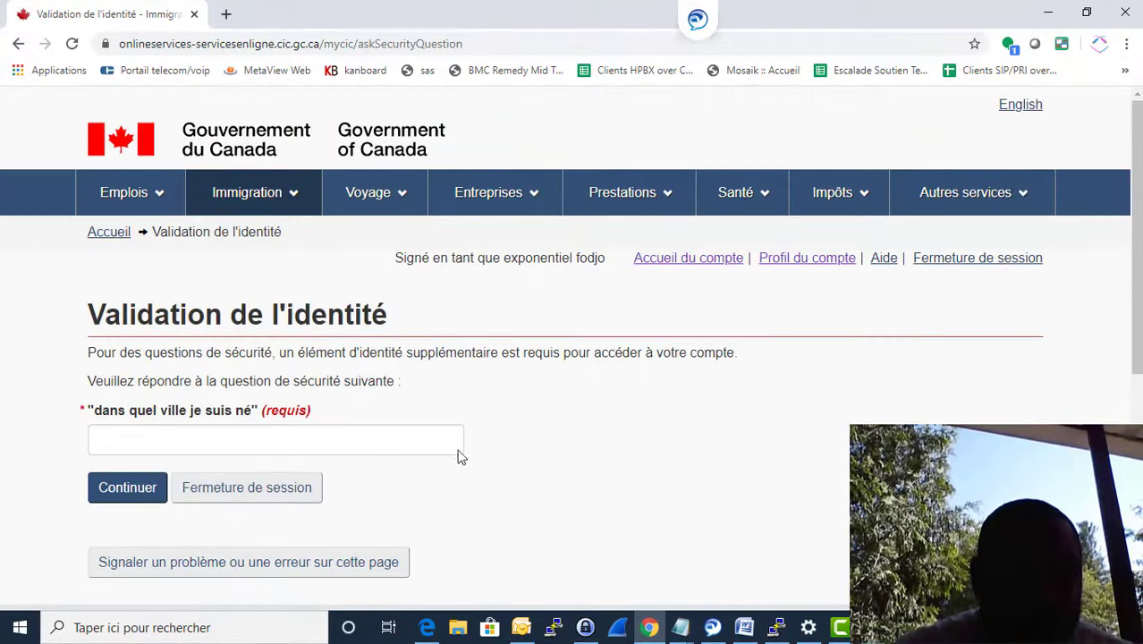
Answer the security question from the saved autofill suggestion and continue to the account home
click(307, 432)
text(d)
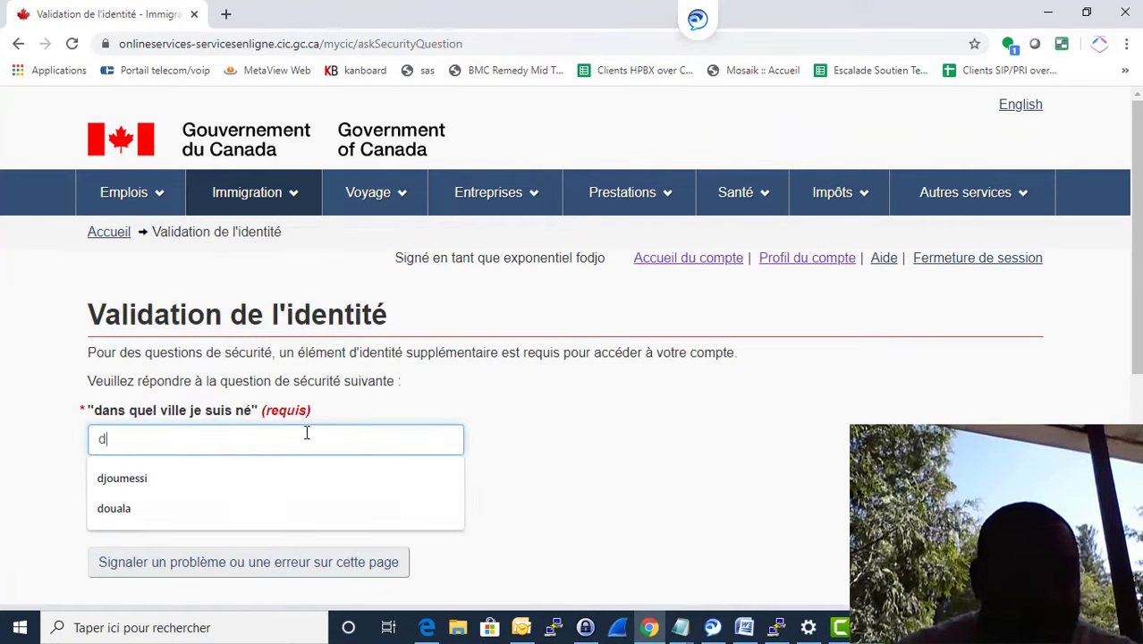
key(BackSpace)
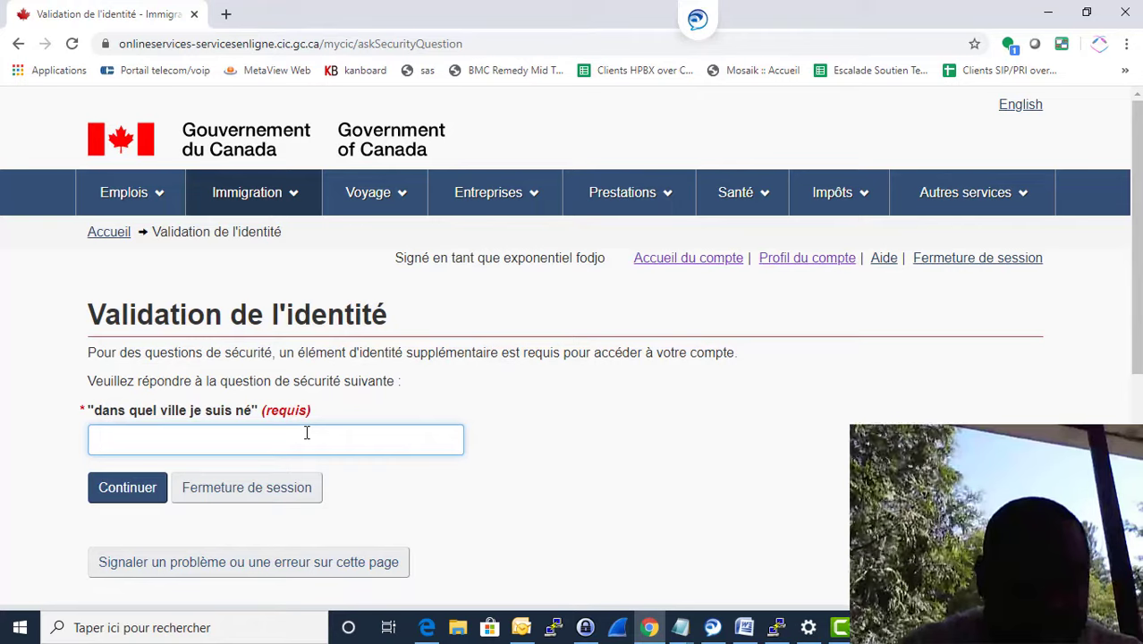
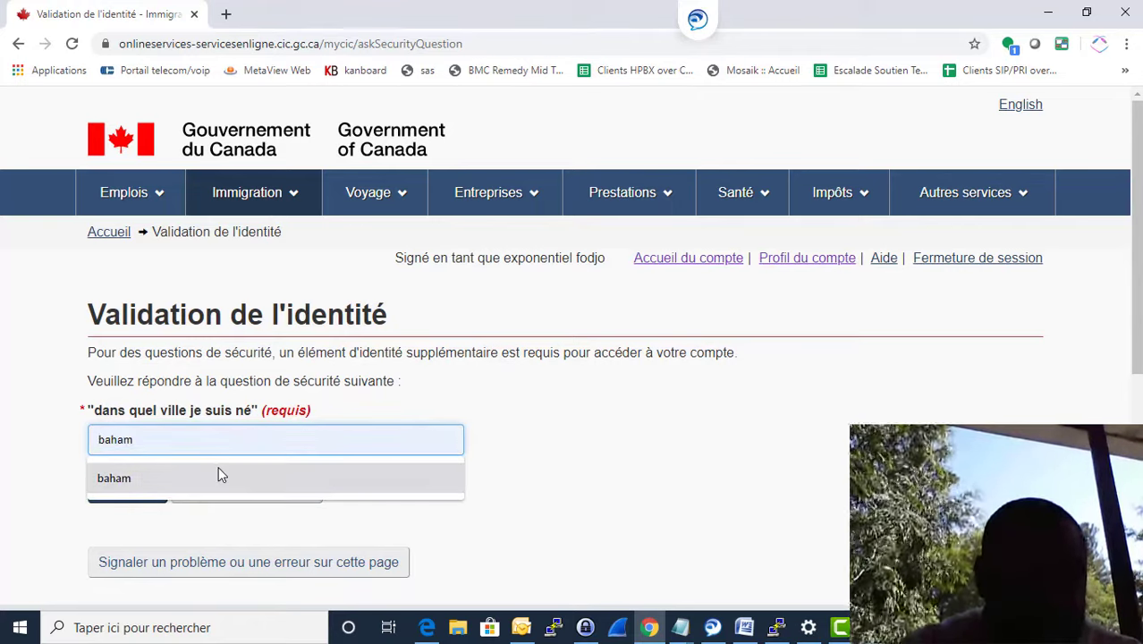
click(221, 475)
click(132, 491)
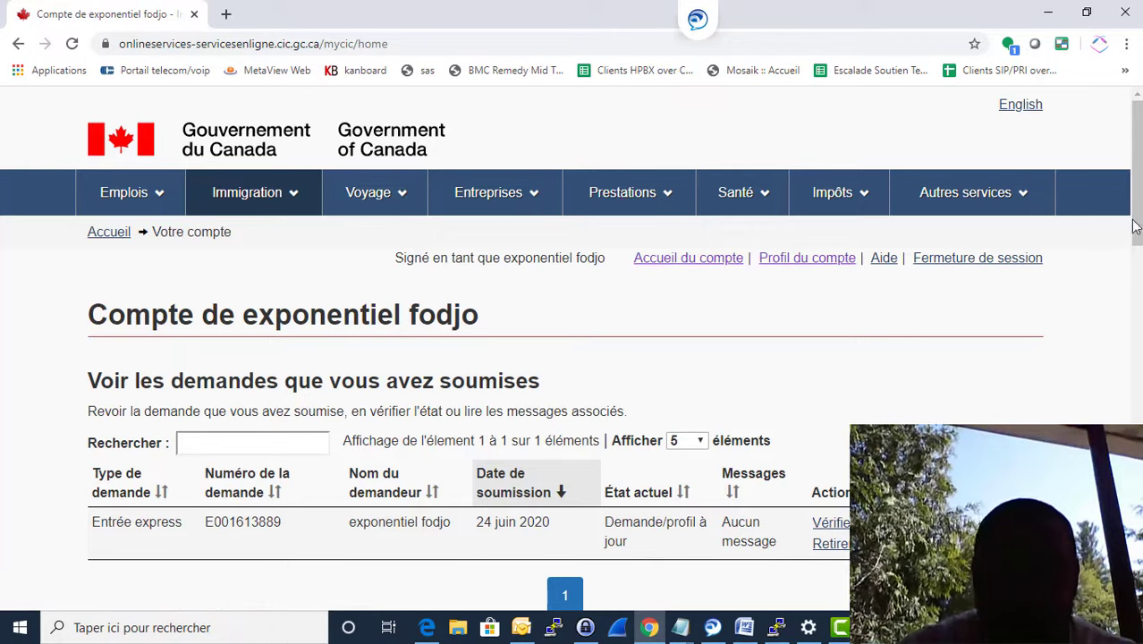
mouse_move(1134, 226)
mouse_down()
mouse_move(1134, 363)
mouse_move(1139, 200)
mouse_move(1139, 244)
mouse_up()
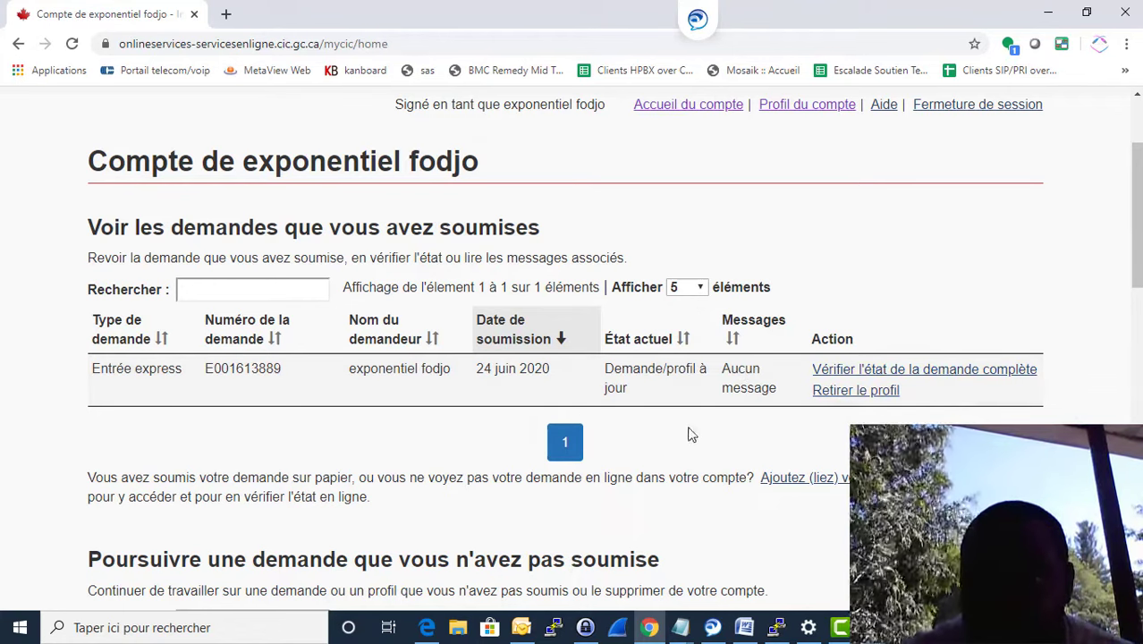
scroll(977, 227, up, 3)
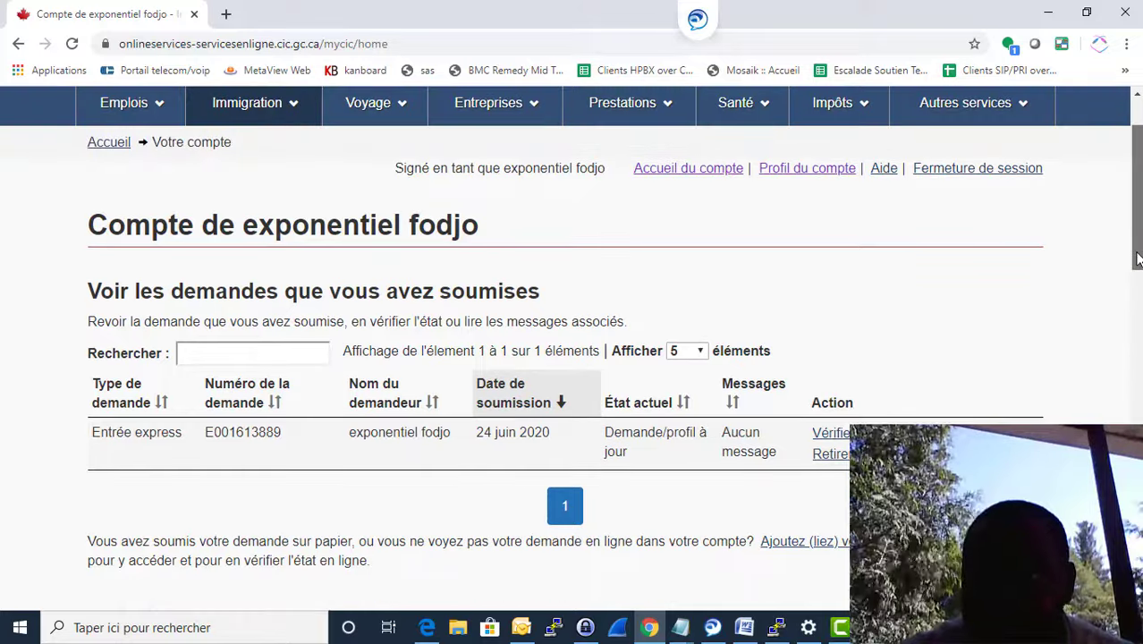
click(823, 236)
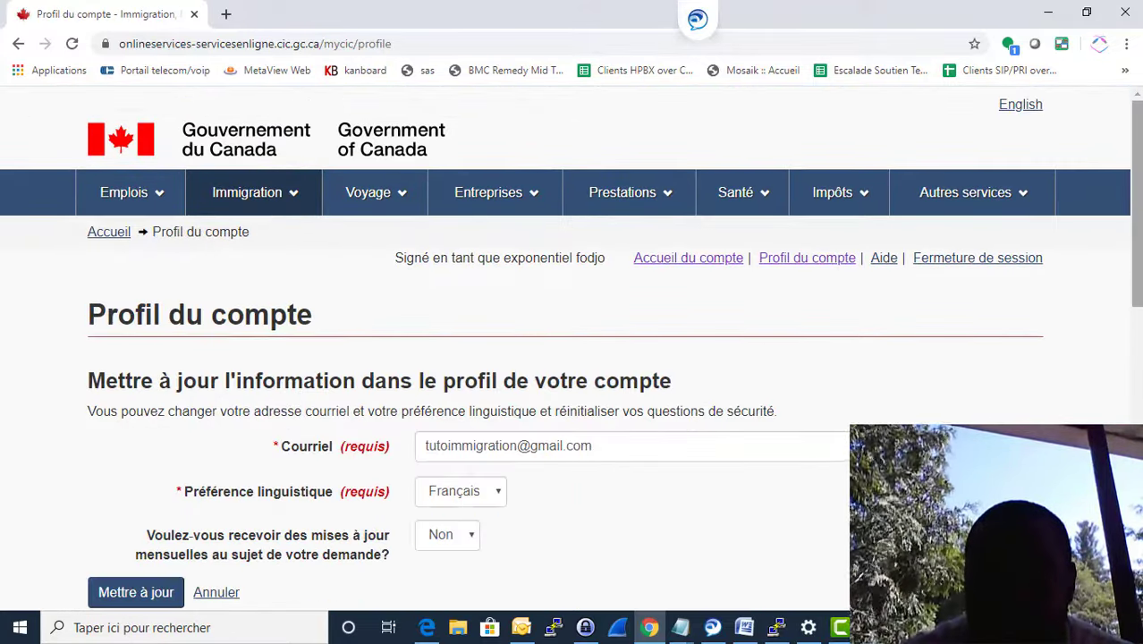
mouse_move(1139, 230)
mouse_down()
mouse_move(1139, 419)
mouse_move(1139, 238)
mouse_up()
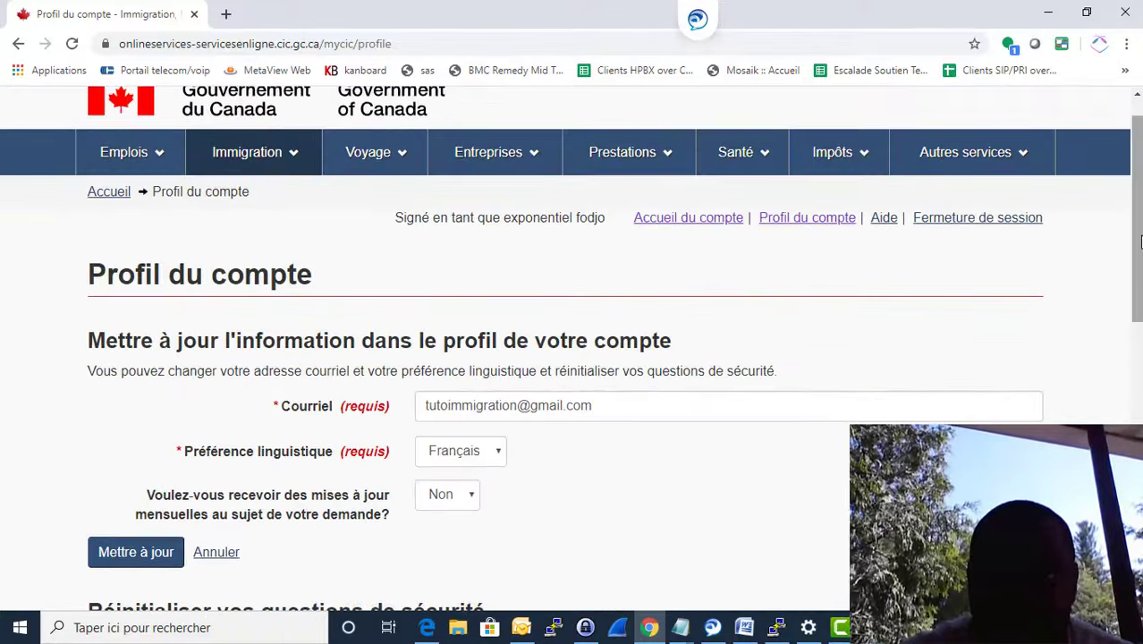
click(684, 223)
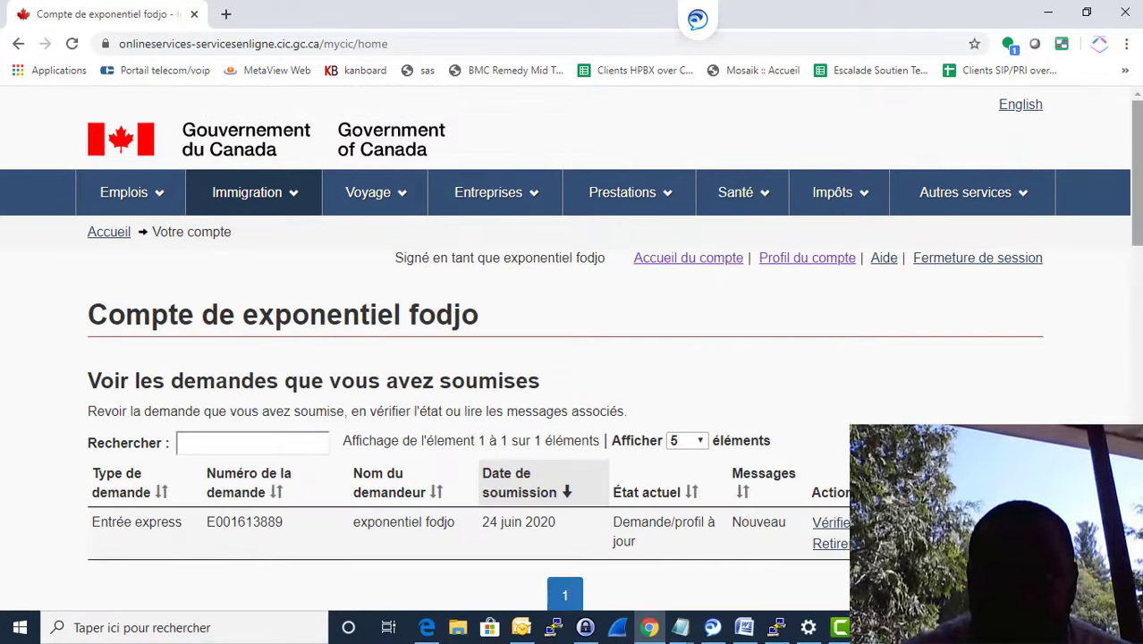